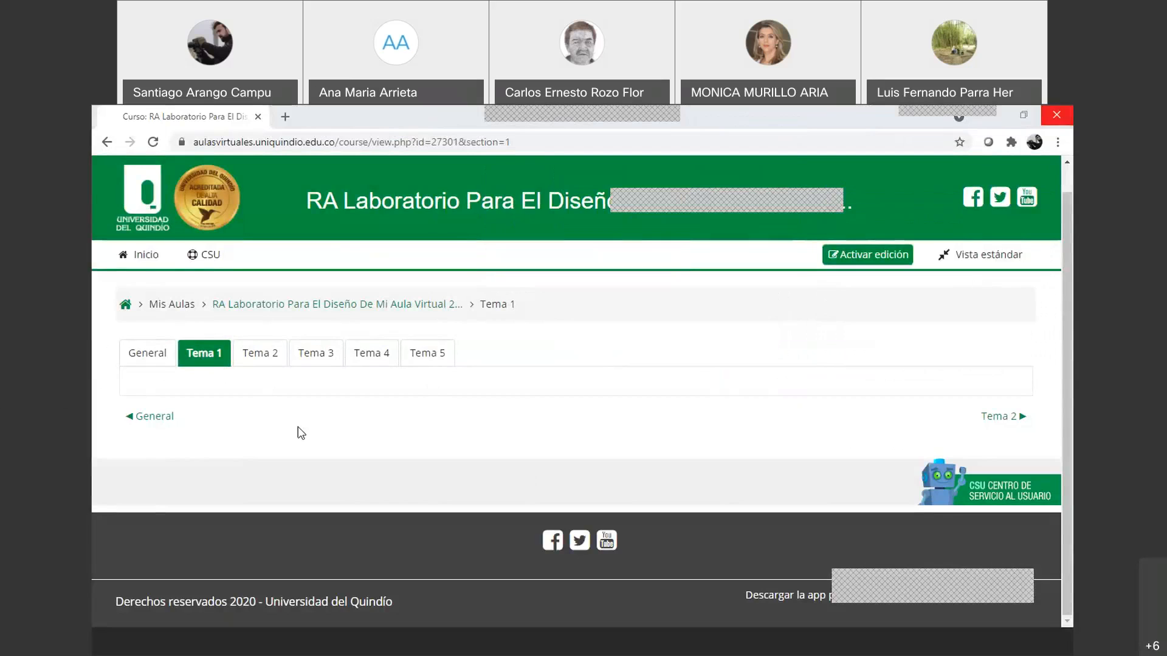
# Turn on editing mode for the RA Laboratorio course
pyautogui.click(873, 256)
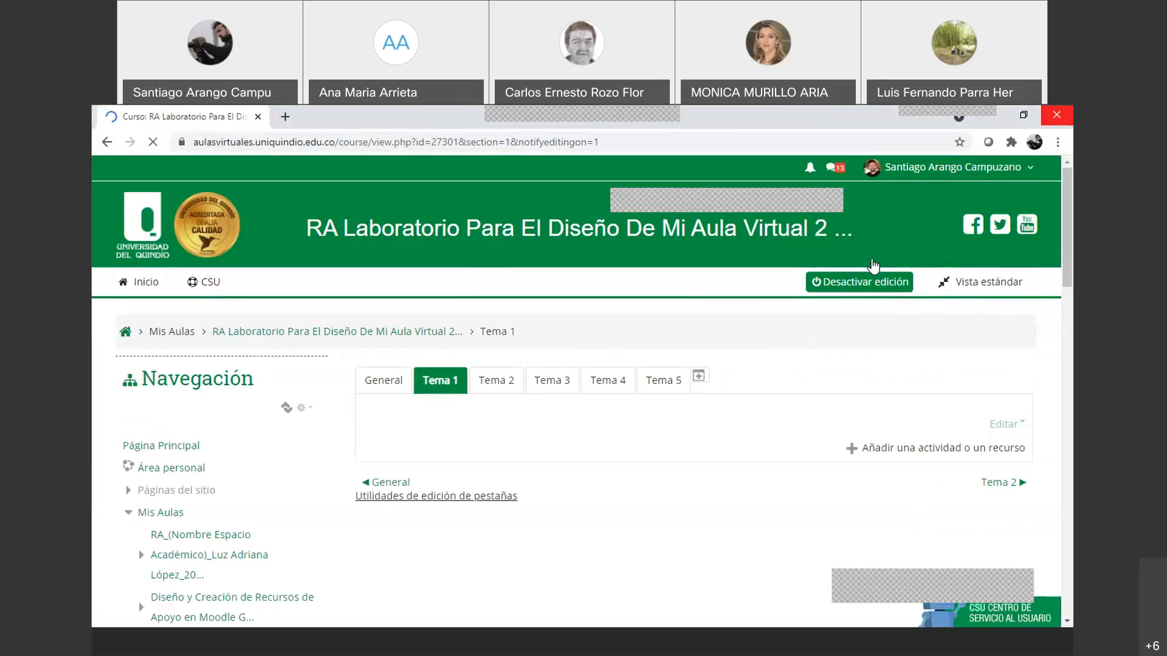
# Open the course's question bank from Administración del curso
pyautogui.scroll(-1, 317, 411)
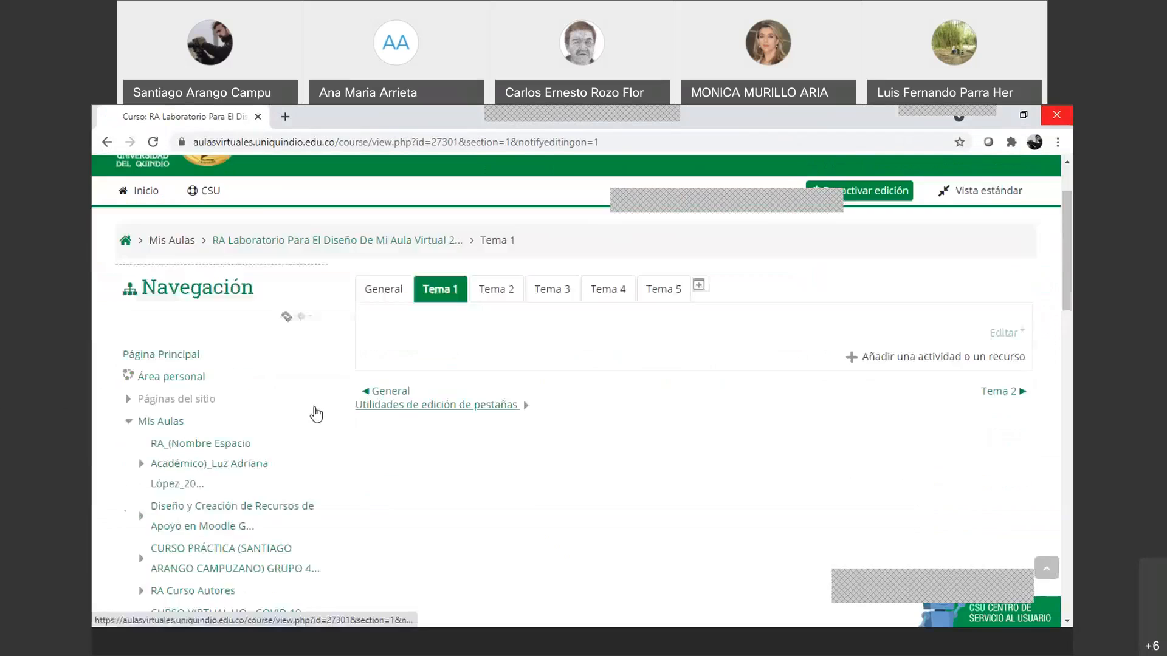
pyautogui.scroll(-9, 316, 414)
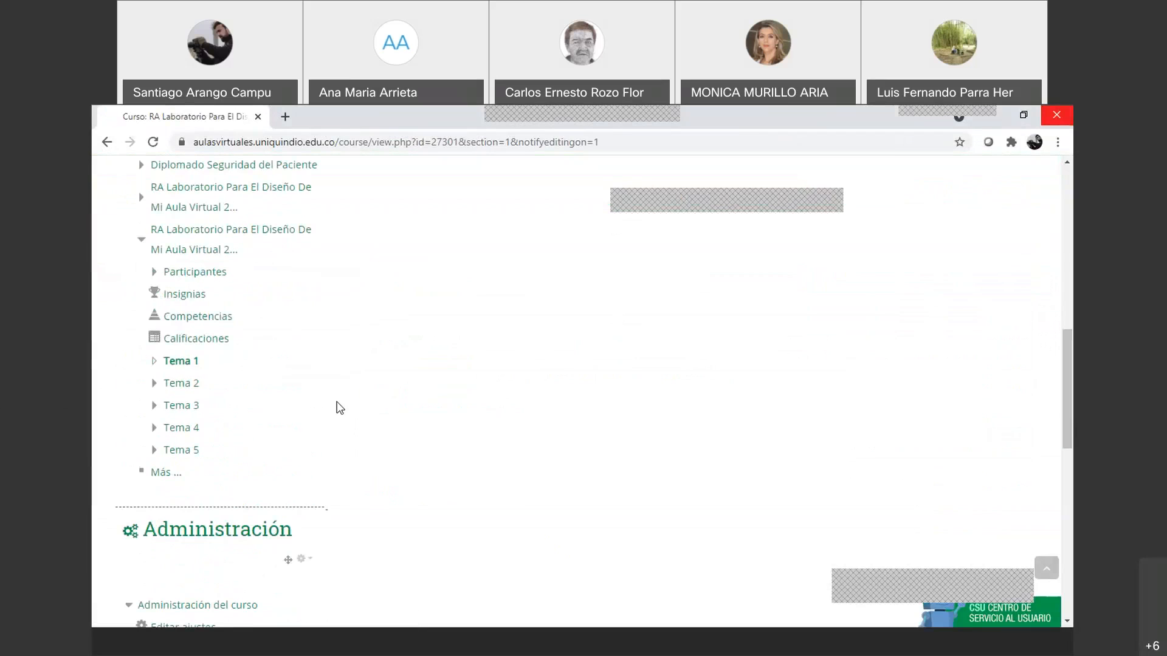
pyautogui.scroll(-6, 220, 474)
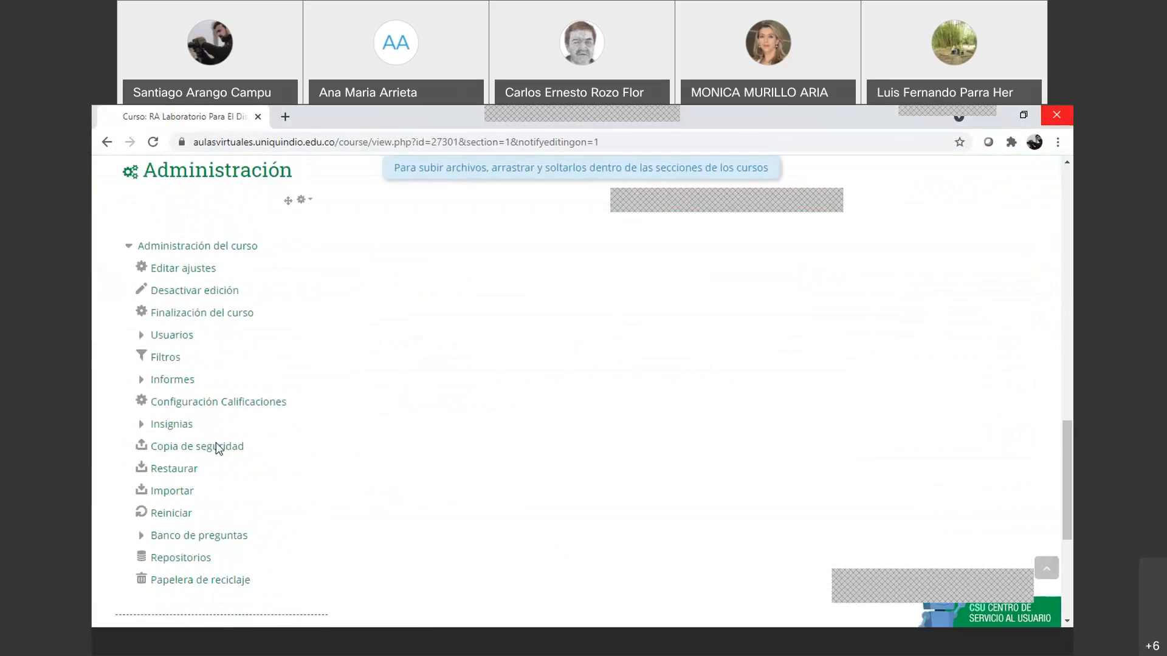
pyautogui.scroll(-1, 219, 449)
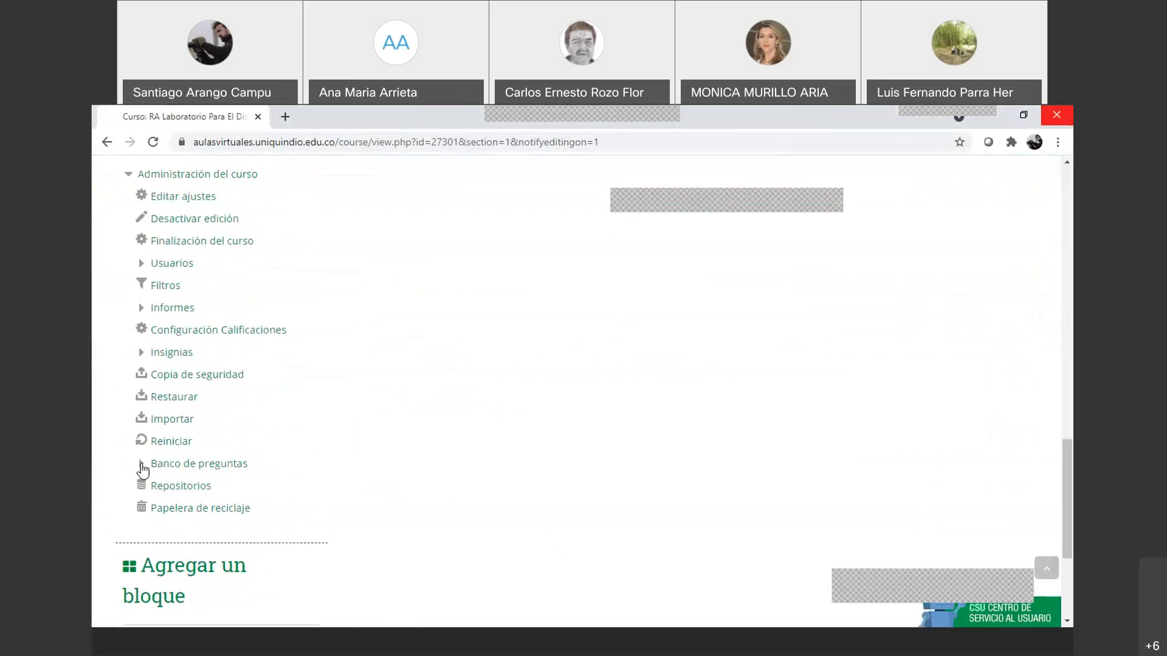
pyautogui.click(142, 468)
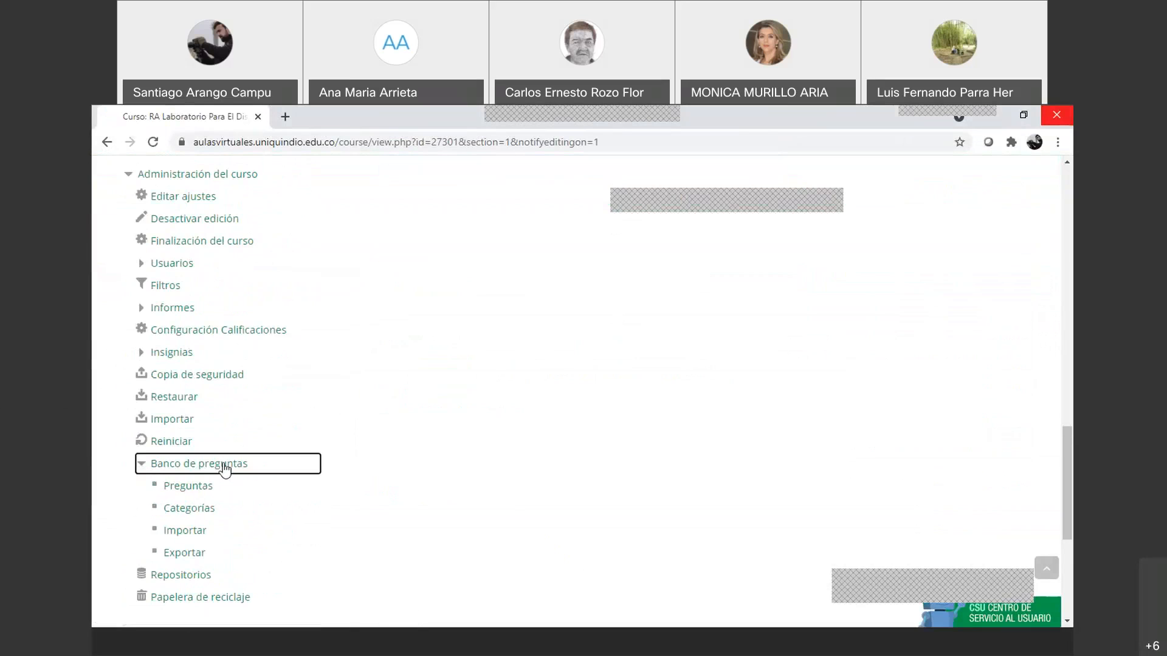
pyautogui.click(225, 467)
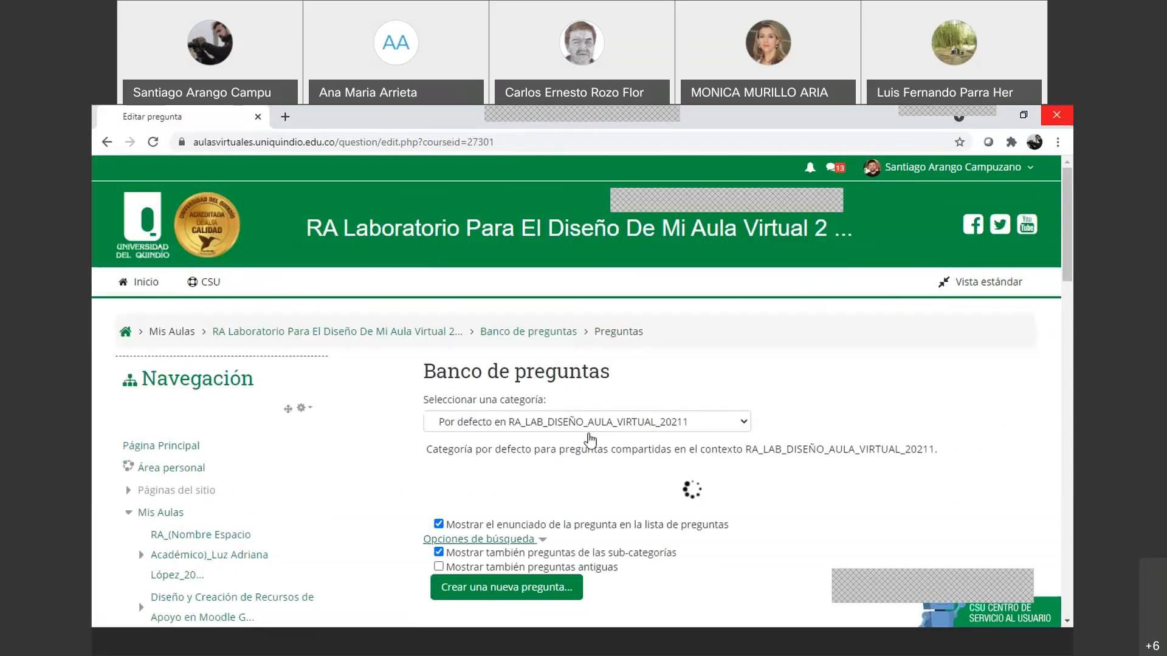
# Check the category dropdown, leaving the default category selected
pyautogui.click(599, 428)
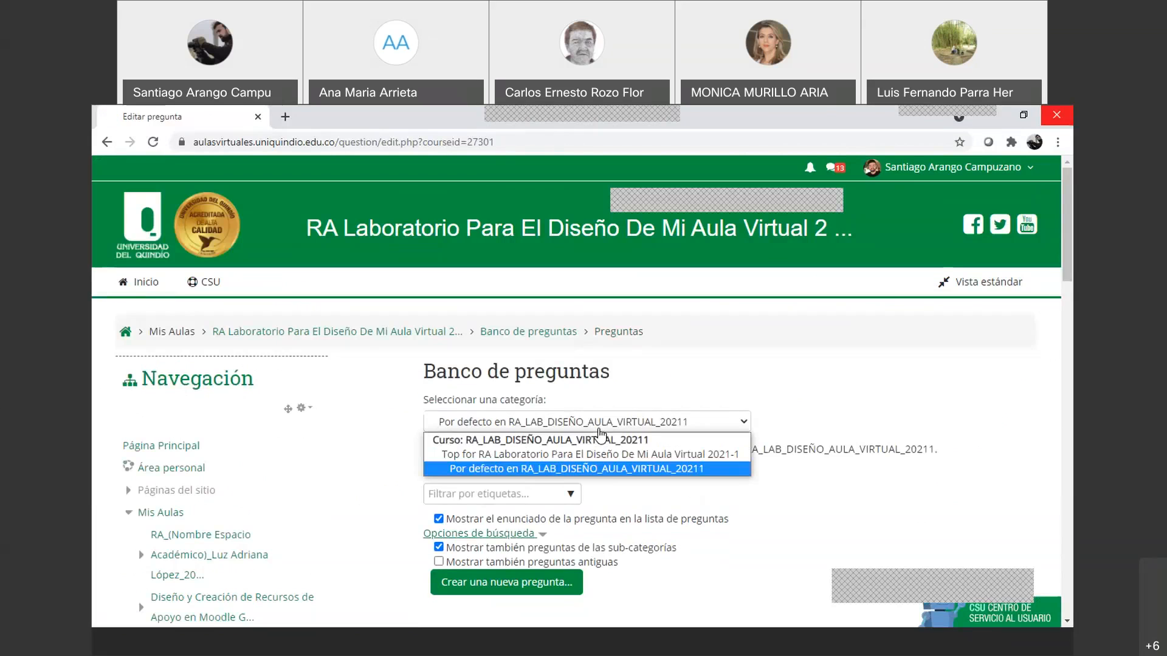
pyautogui.click(721, 421)
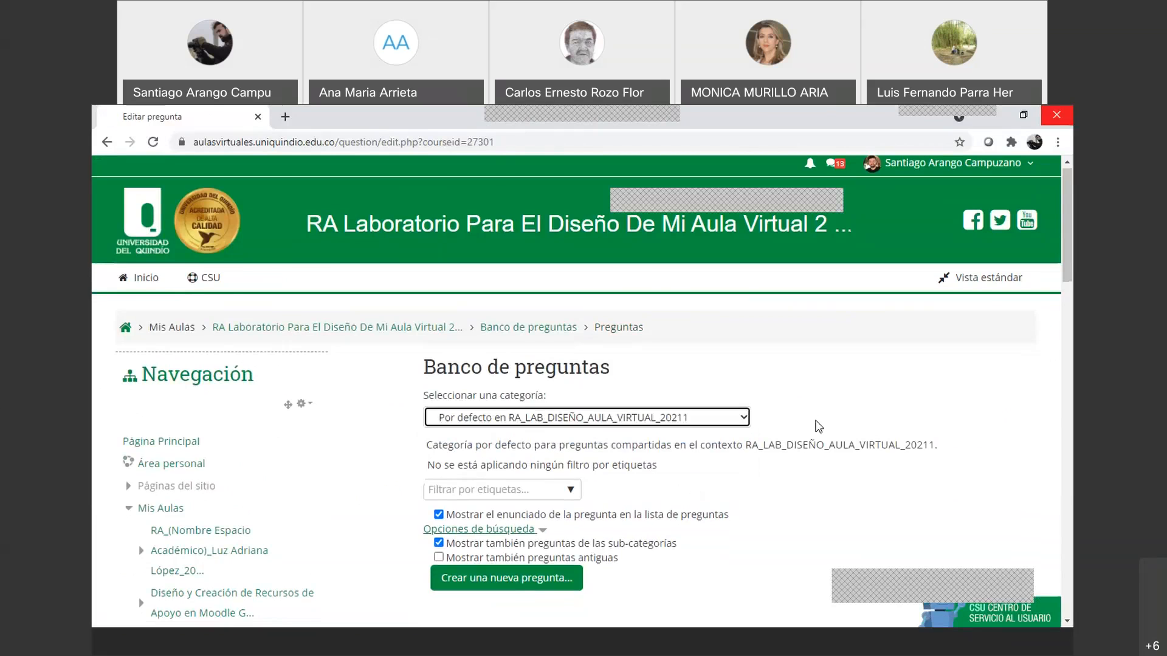
pyautogui.scroll(-2, 699, 422)
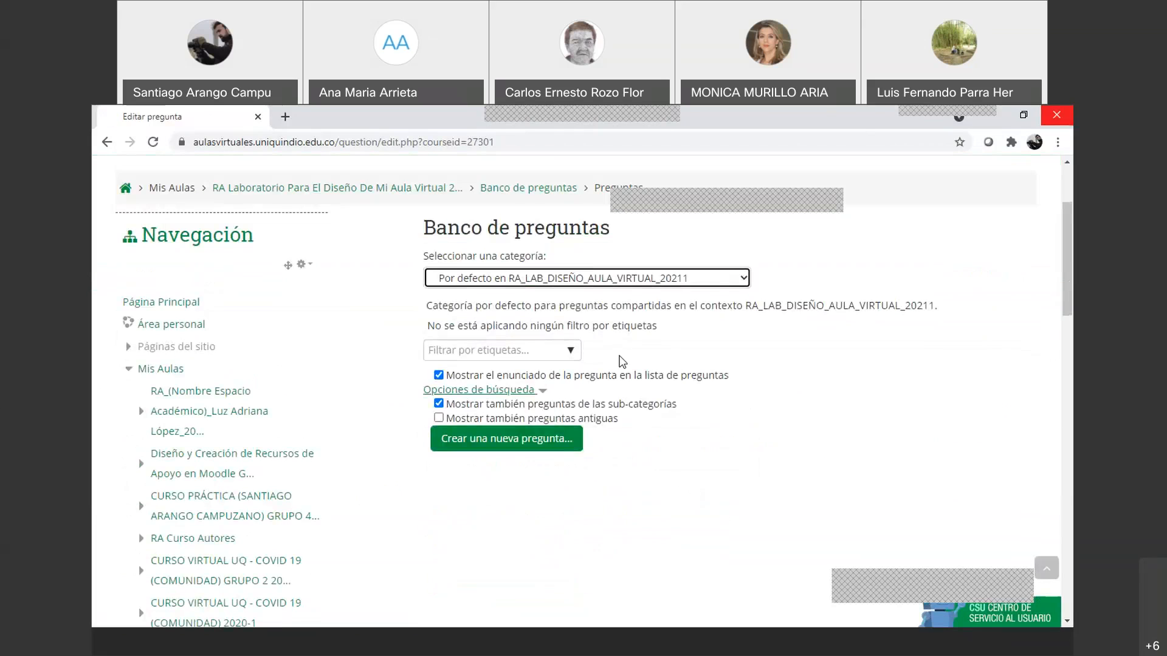
pyautogui.click(694, 280)
pyautogui.click(782, 258)
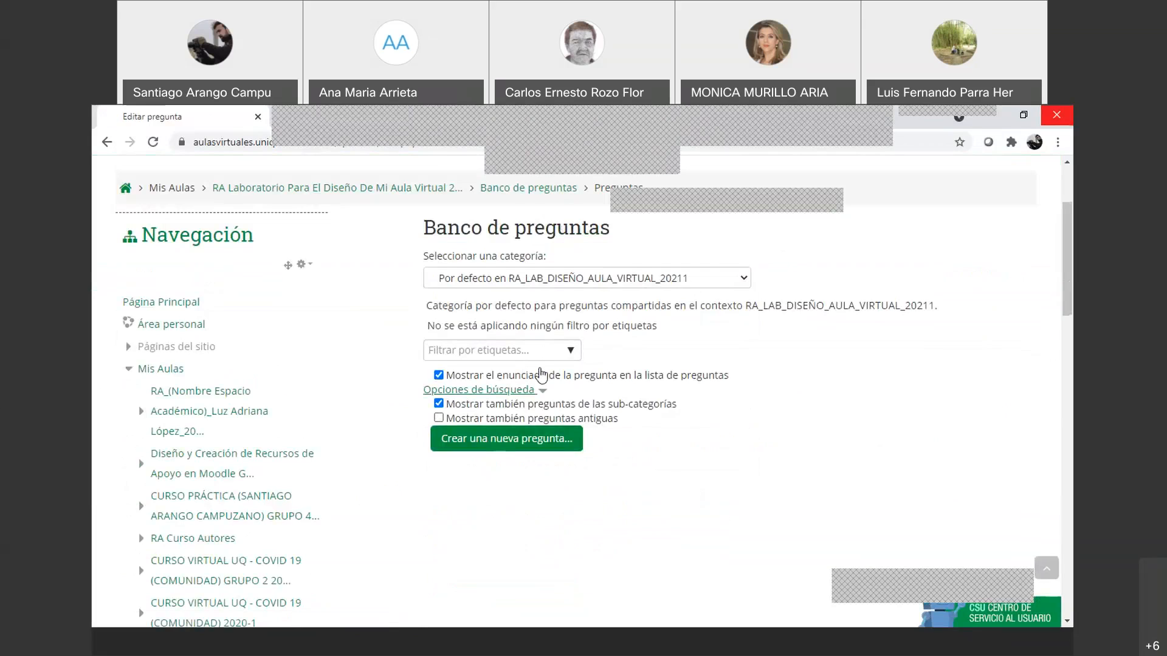
# Go to the Categorías page for managing question categories
pyautogui.scroll(-7, 473, 404)
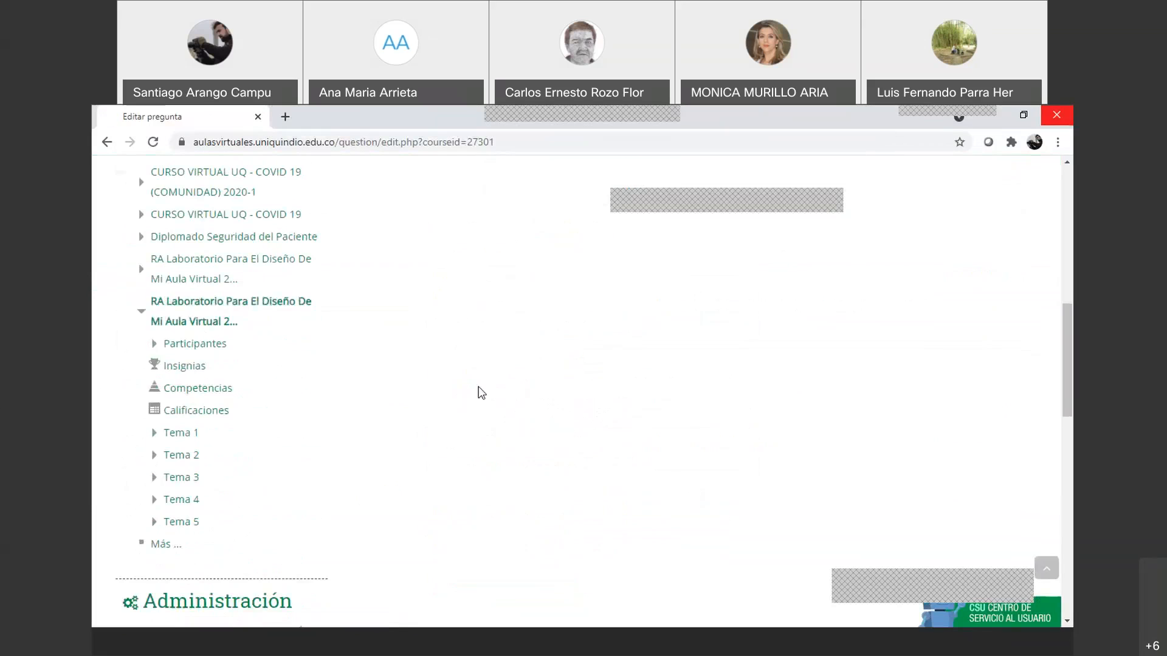
pyautogui.scroll(4, 480, 391)
pyautogui.scroll(1, 479, 391)
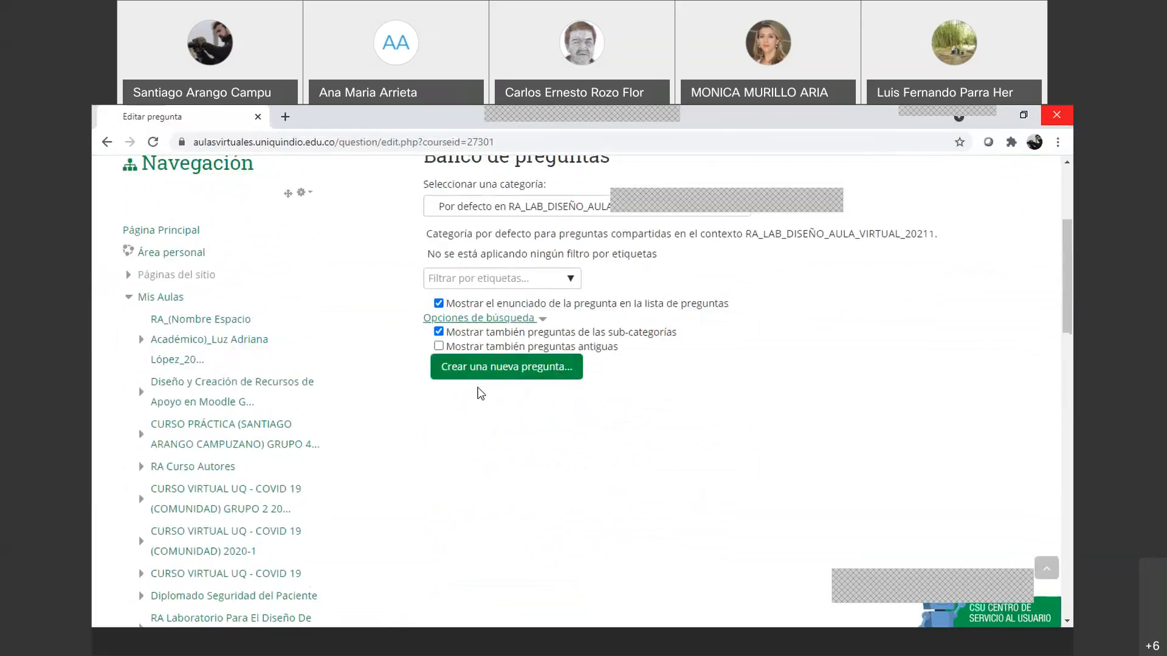
pyautogui.scroll(-2, 467, 407)
pyautogui.scroll(-4, 460, 410)
pyautogui.scroll(7, 460, 410)
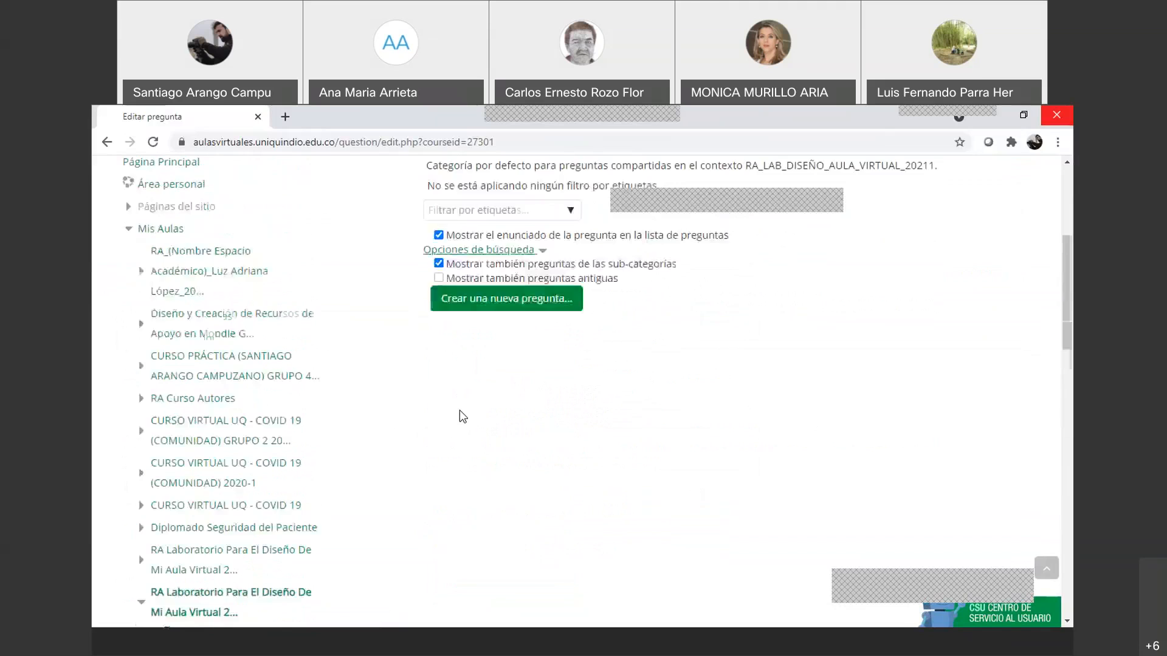
pyautogui.scroll(-3, 468, 391)
pyautogui.scroll(-2, 394, 453)
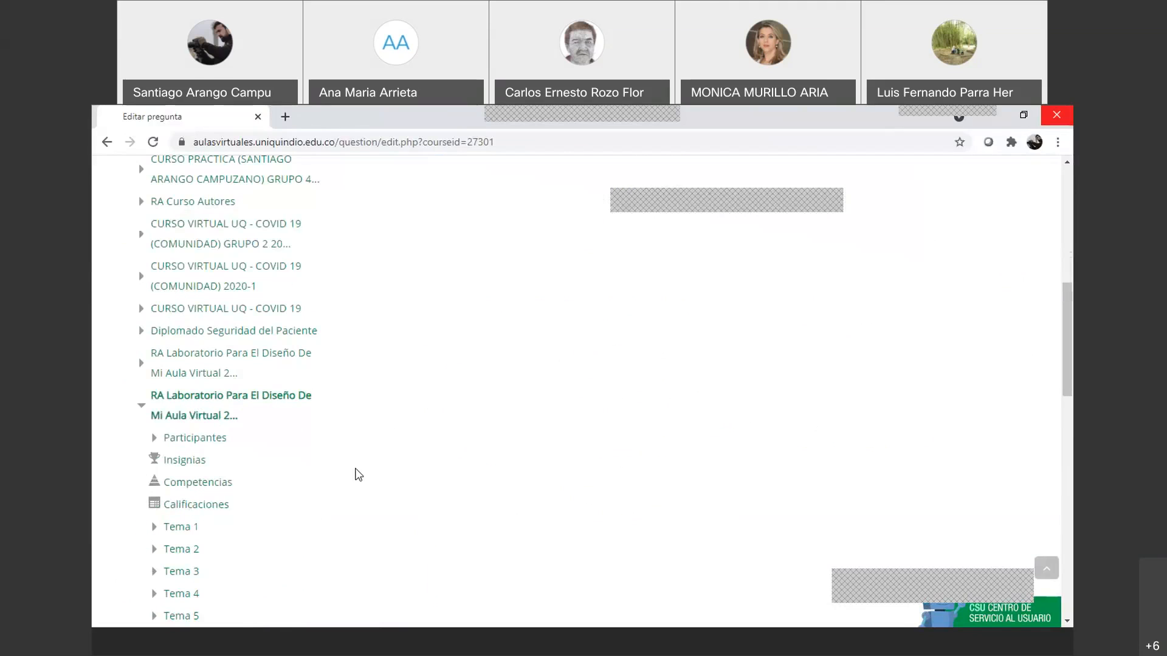
pyautogui.scroll(-7, 233, 488)
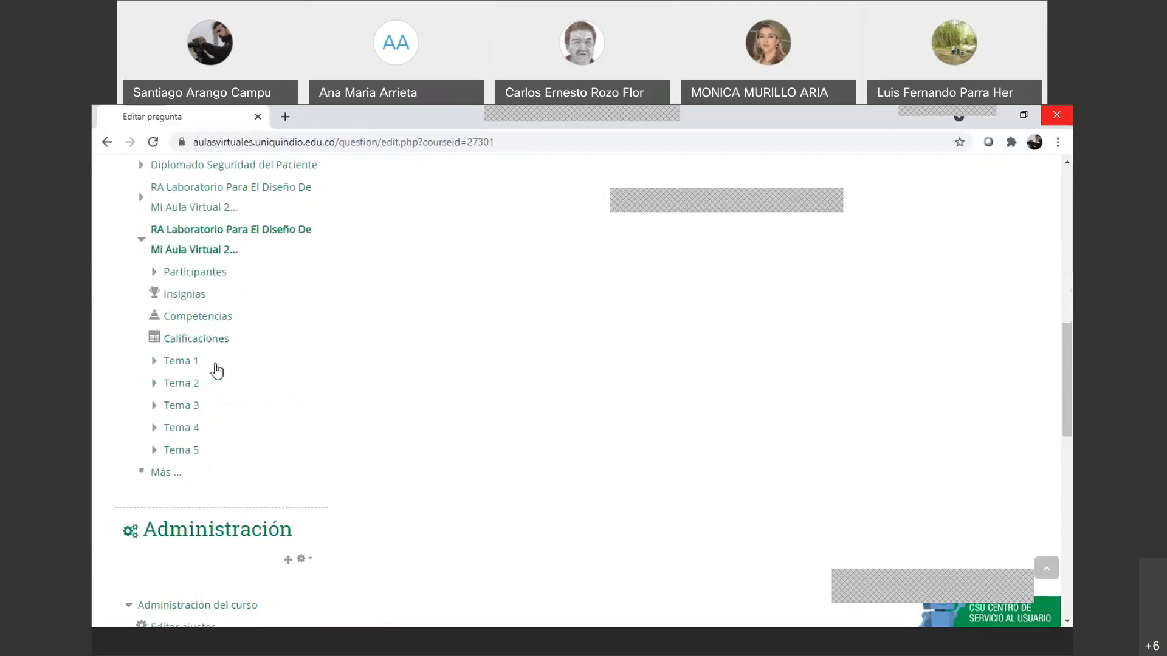
pyautogui.scroll(-1, 220, 480)
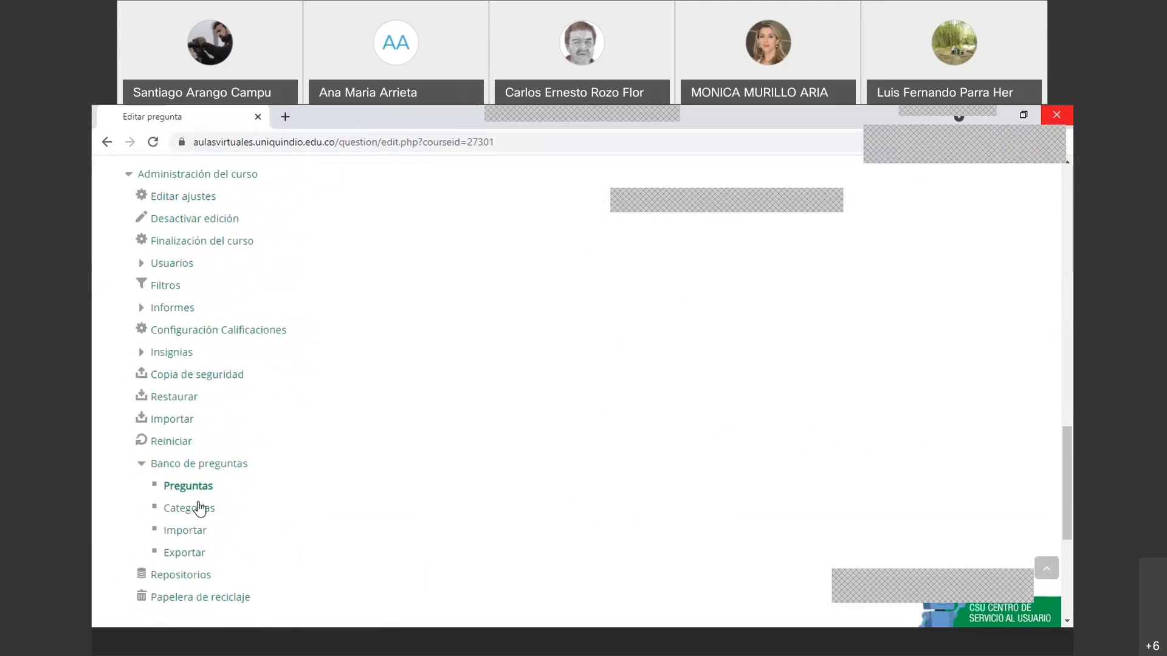
pyautogui.click(193, 513)
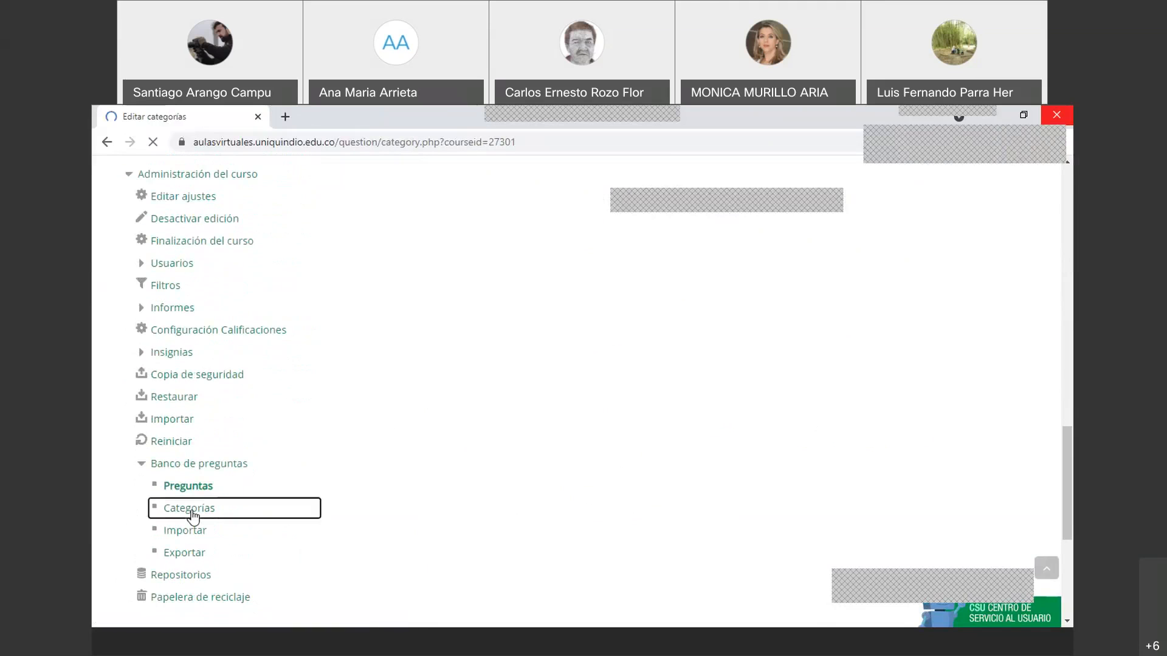
# Name a new category 'Parcial No.1' under the default parent category
pyautogui.scroll(-2, 565, 435)
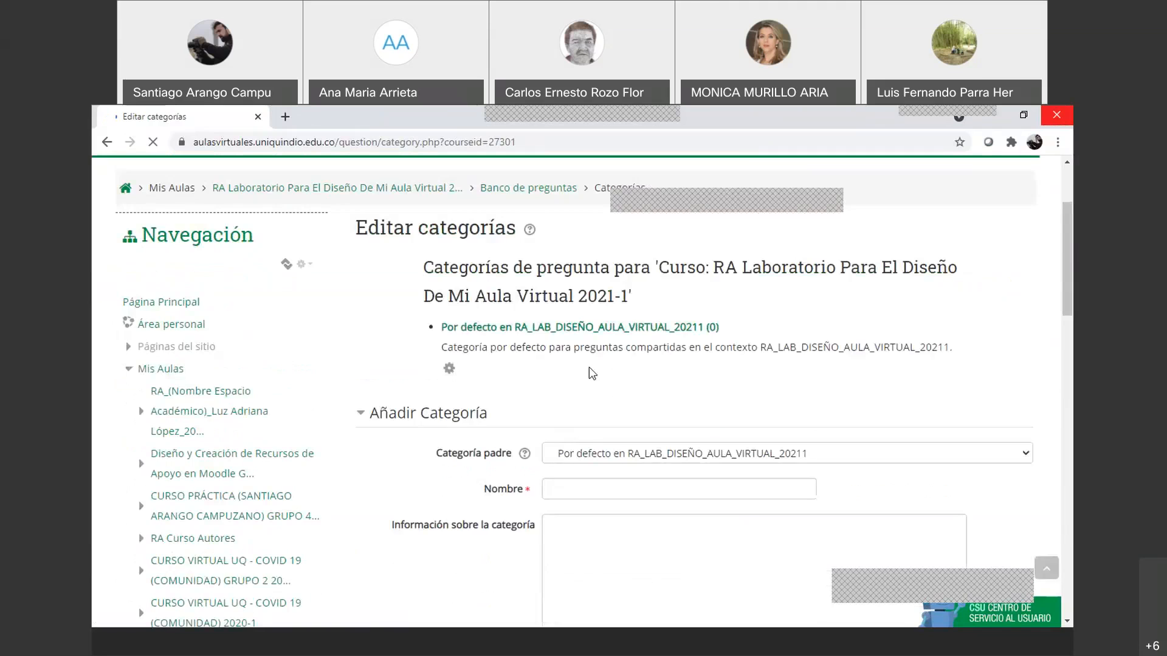
pyautogui.scroll(-3, 547, 373)
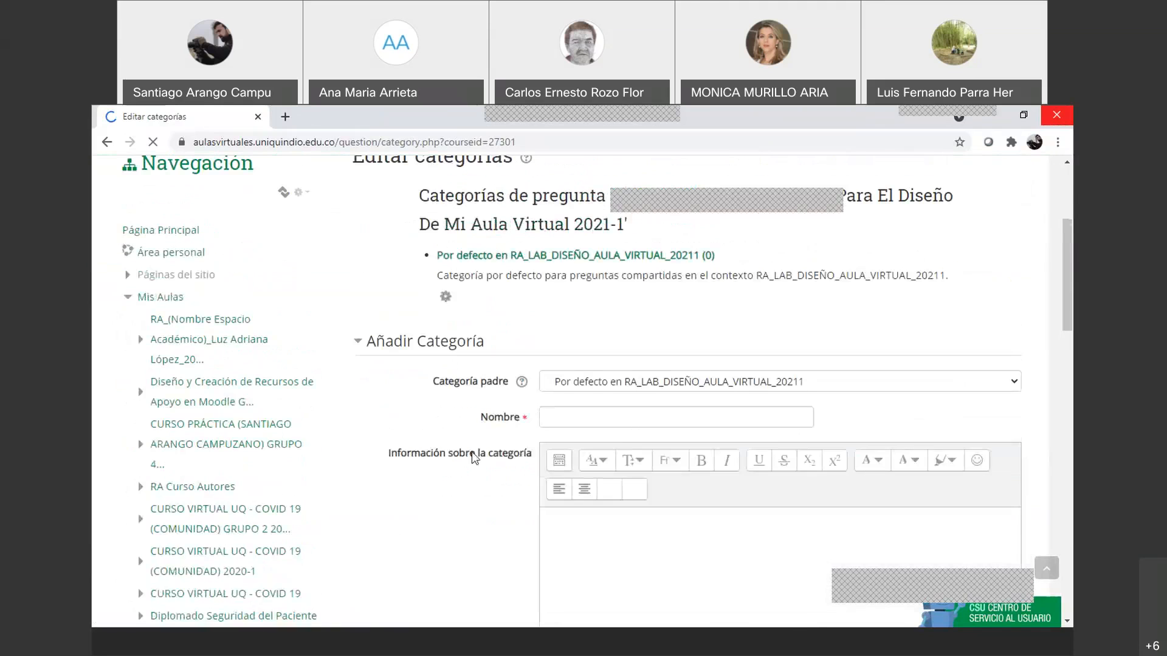
pyautogui.scroll(-3, 608, 340)
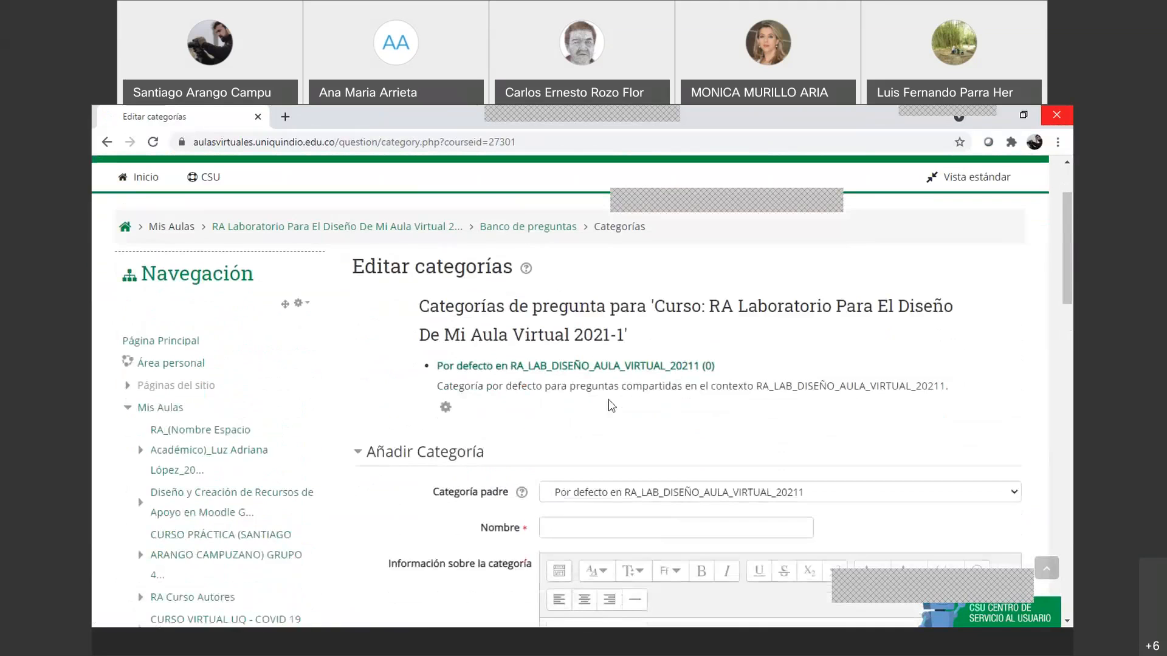
pyautogui.click(634, 388)
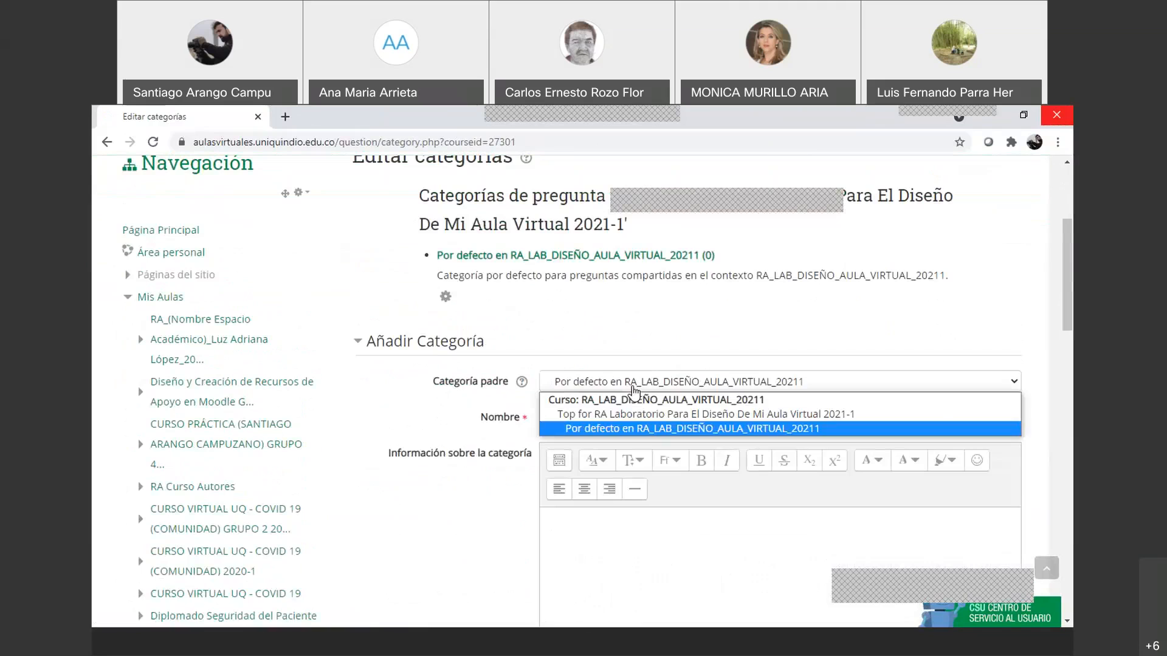
pyautogui.click(636, 429)
pyautogui.click(591, 419)
pyautogui.write('Parcial N')
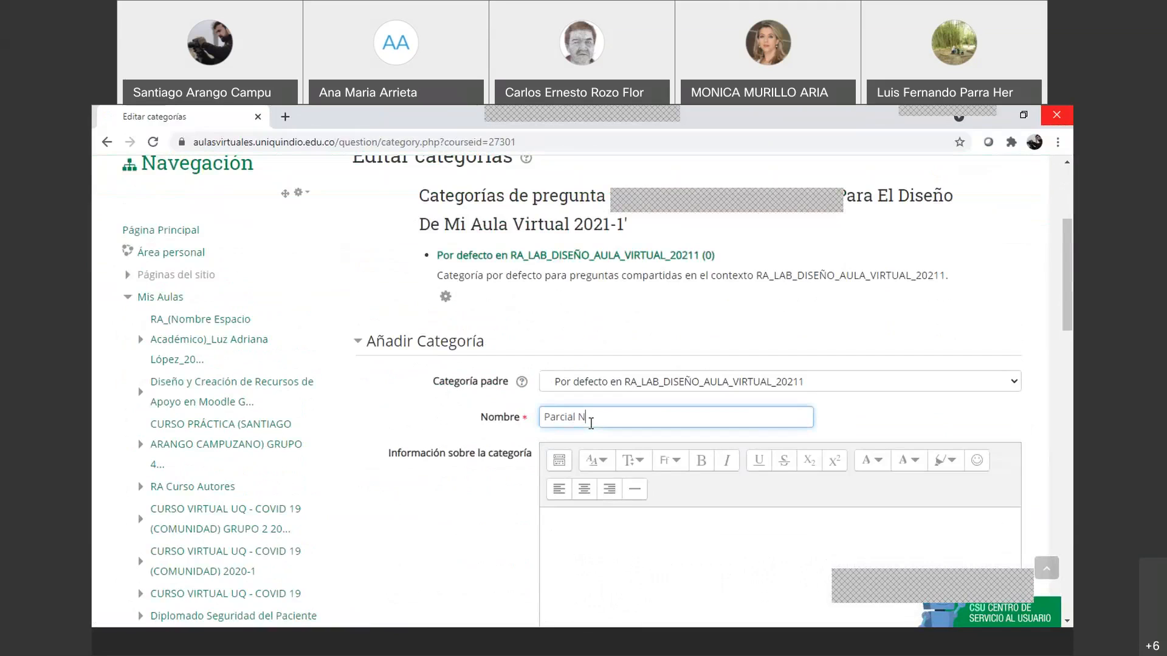
pyautogui.write('o.1')
# Add the description 'Descripción' and create the Parcial No.1 category
pyautogui.scroll(-2, 626, 465)
pyautogui.click(625, 464)
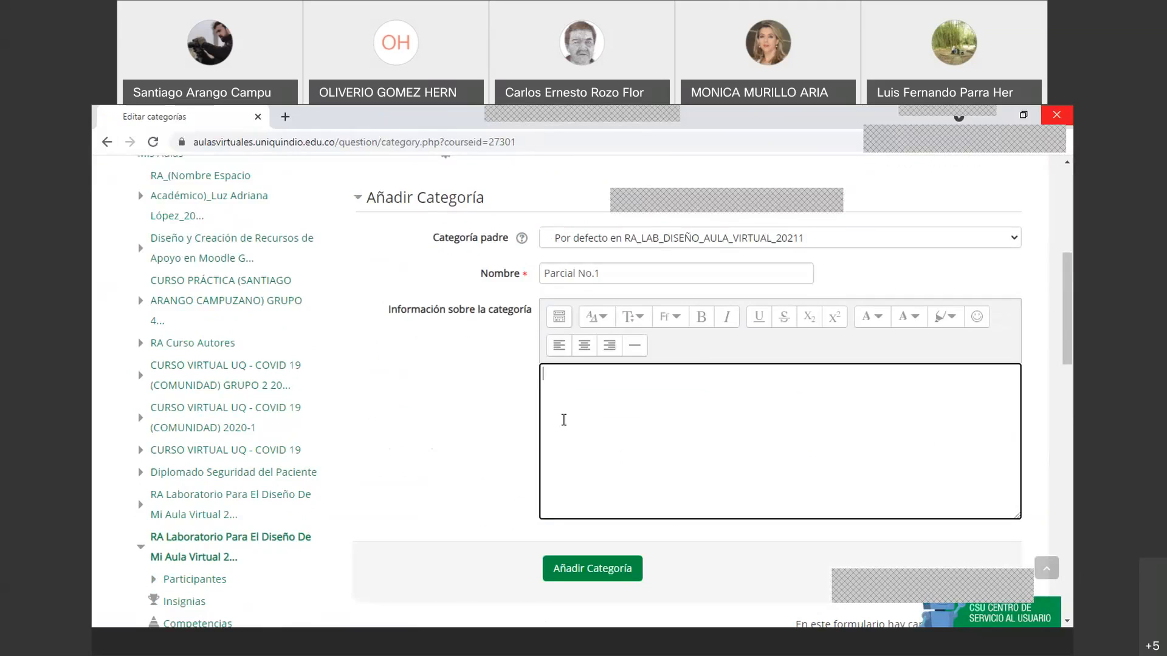
pyautogui.write('Descripción')
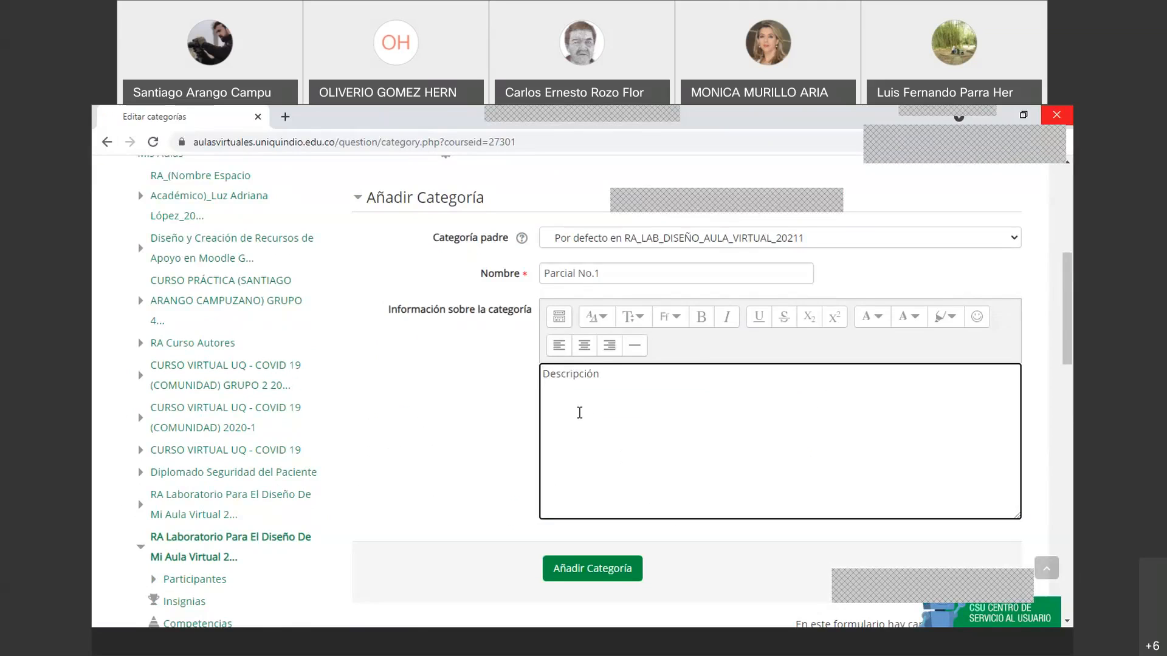
pyautogui.scroll(-3, 617, 276)
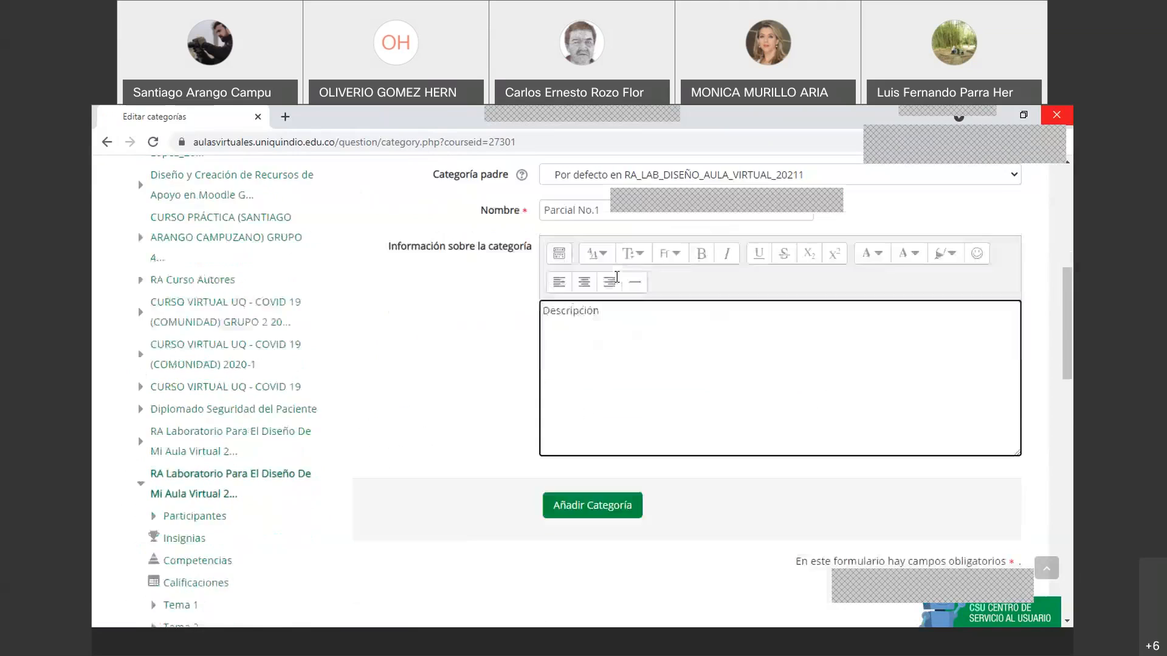
pyautogui.click(604, 365)
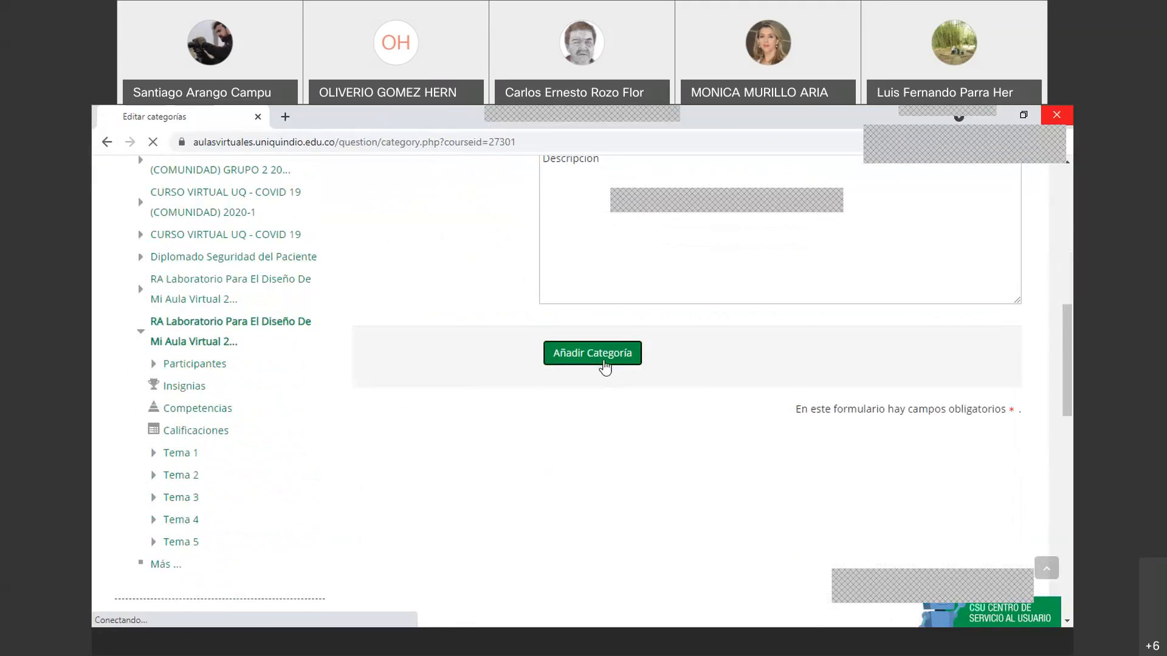
pyautogui.scroll(-3, 601, 385)
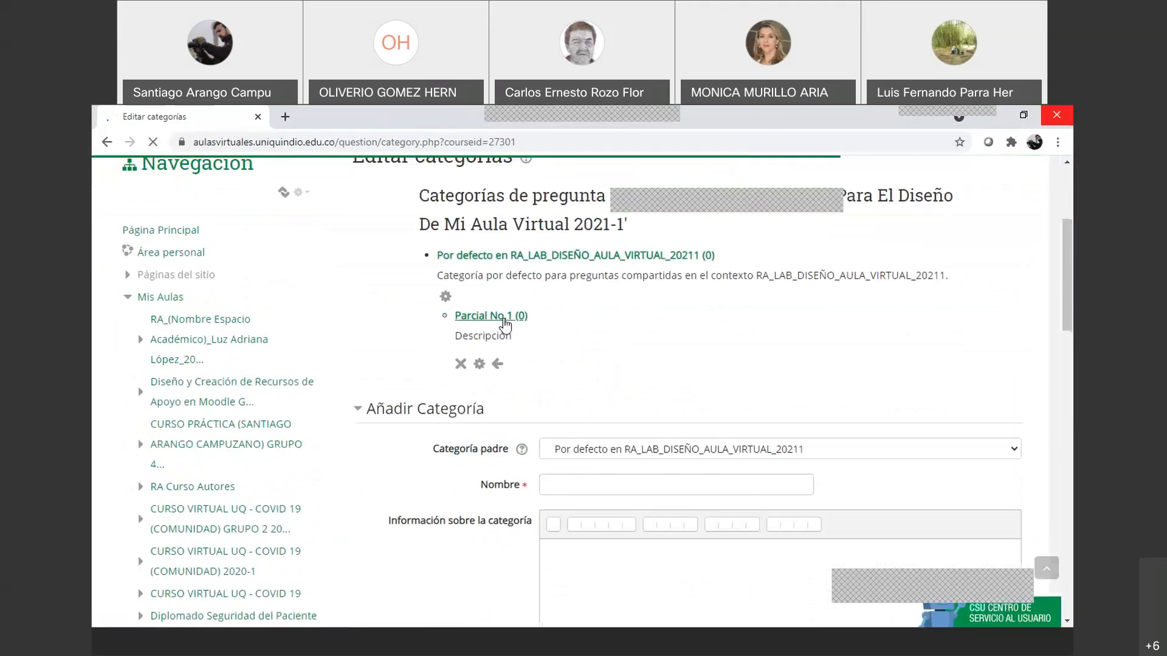
pyautogui.scroll(-2, 504, 325)
# Add a second question category named 'Quiz' below Parcial No.1
pyautogui.click(582, 343)
pyautogui.write('Parcial')
pyautogui.press('BackSpace')
pyautogui.press('BackSpace')
pyautogui.press('BackSpace')
pyautogui.press('BackSpace')
pyautogui.press('BackSpace')
pyautogui.press('BackSpace')
pyautogui.press('BackSpace')
pyautogui.write('Que')
pyautogui.press('BackSpace')
pyautogui.write('iz')
pyautogui.scroll(-2, 565, 425)
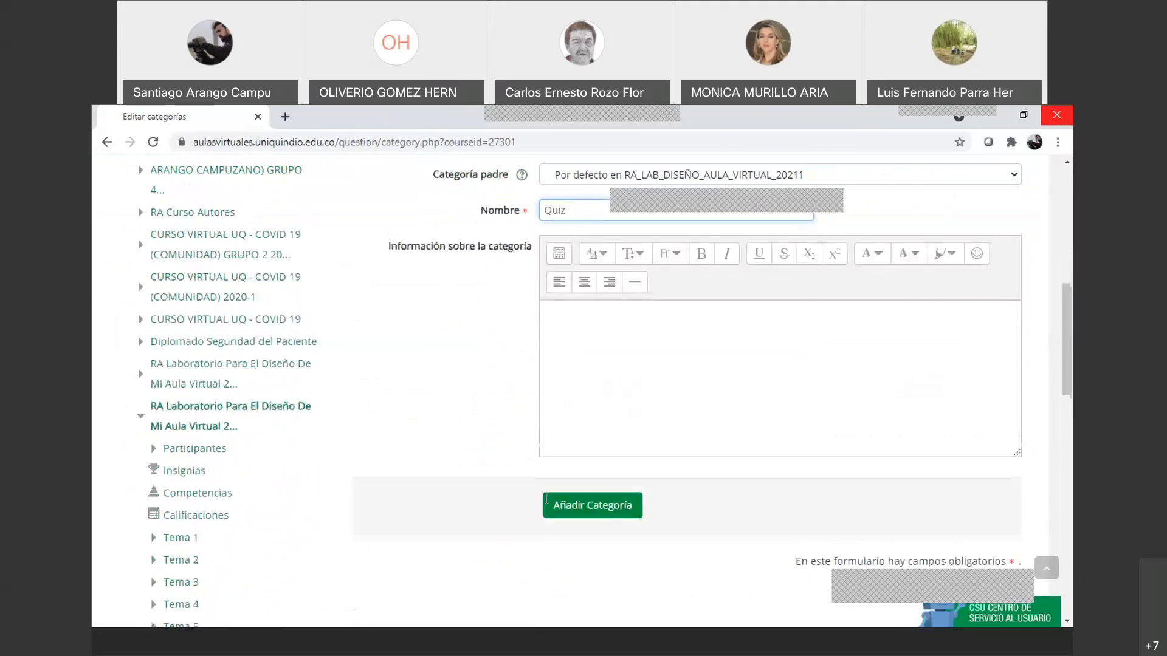
pyautogui.click(605, 502)
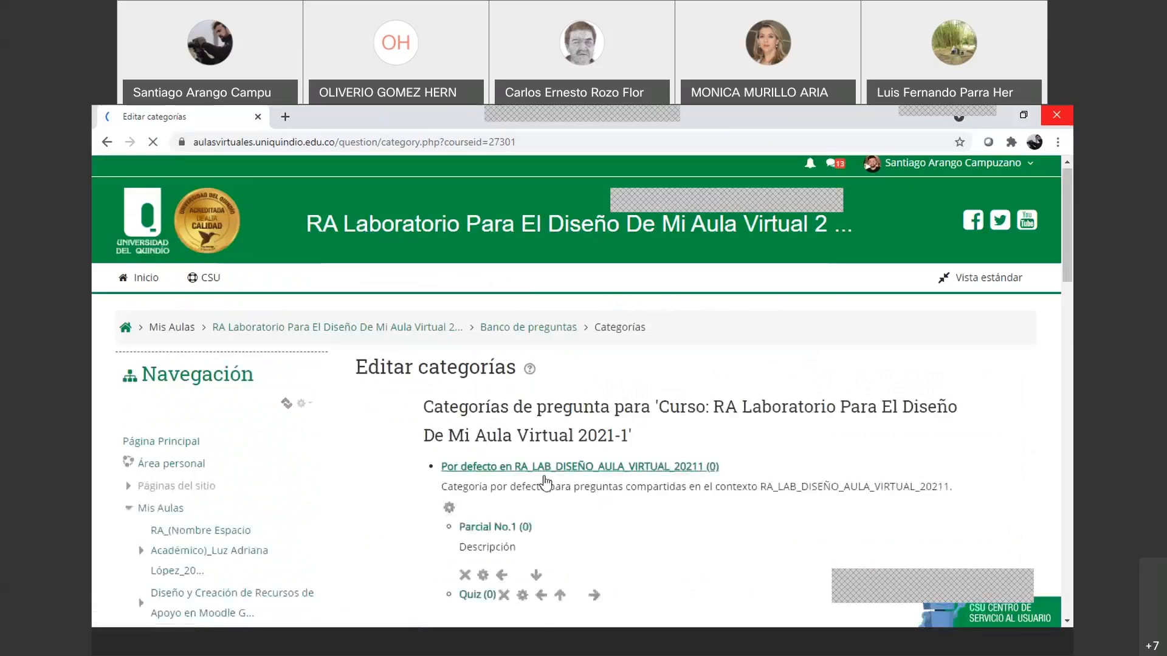
pyautogui.scroll(-3, 413, 516)
pyautogui.scroll(-1, 365, 504)
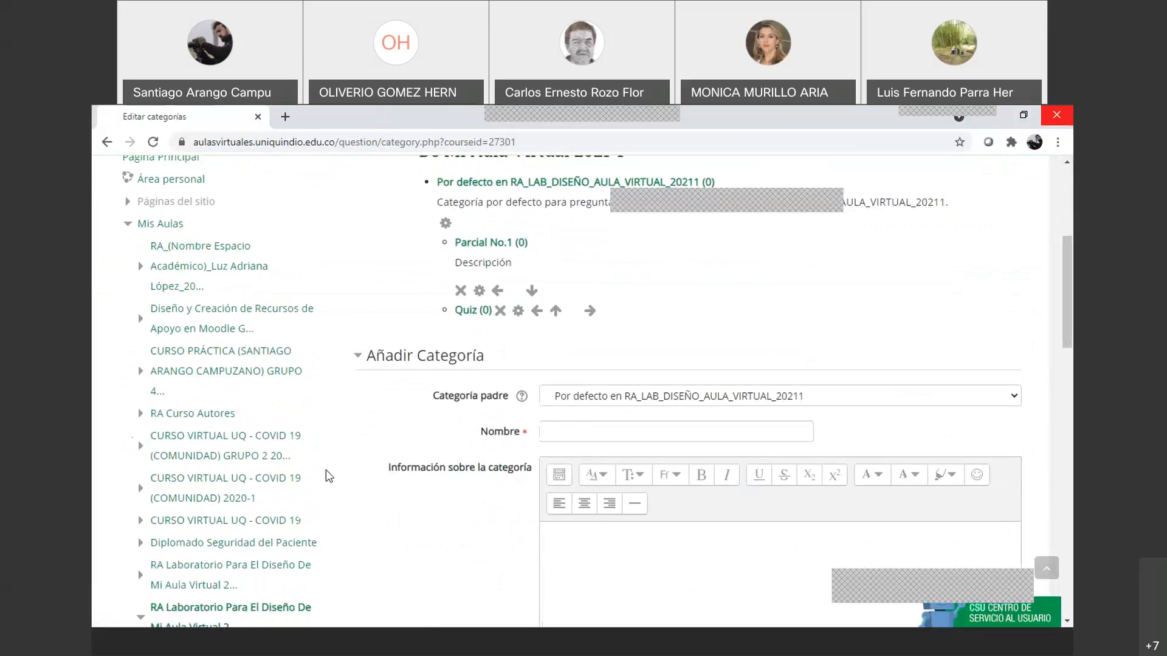
pyautogui.scroll(-1, 522, 368)
pyautogui.scroll(-2, 312, 477)
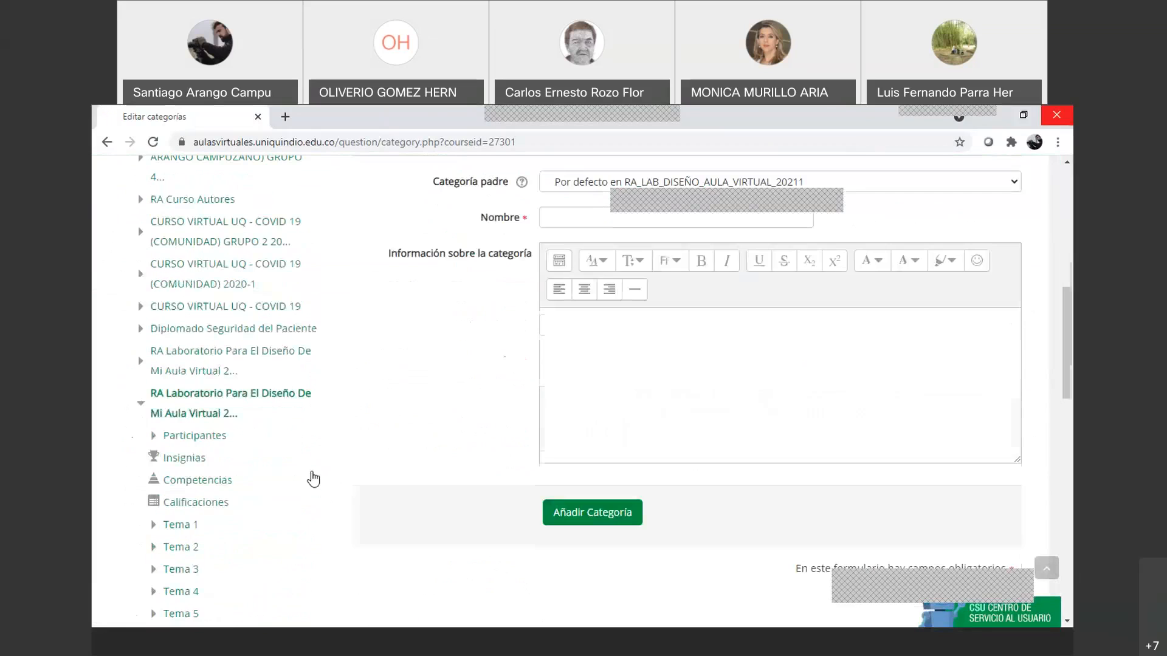
pyautogui.scroll(-2, 243, 510)
pyautogui.scroll(-5, 228, 529)
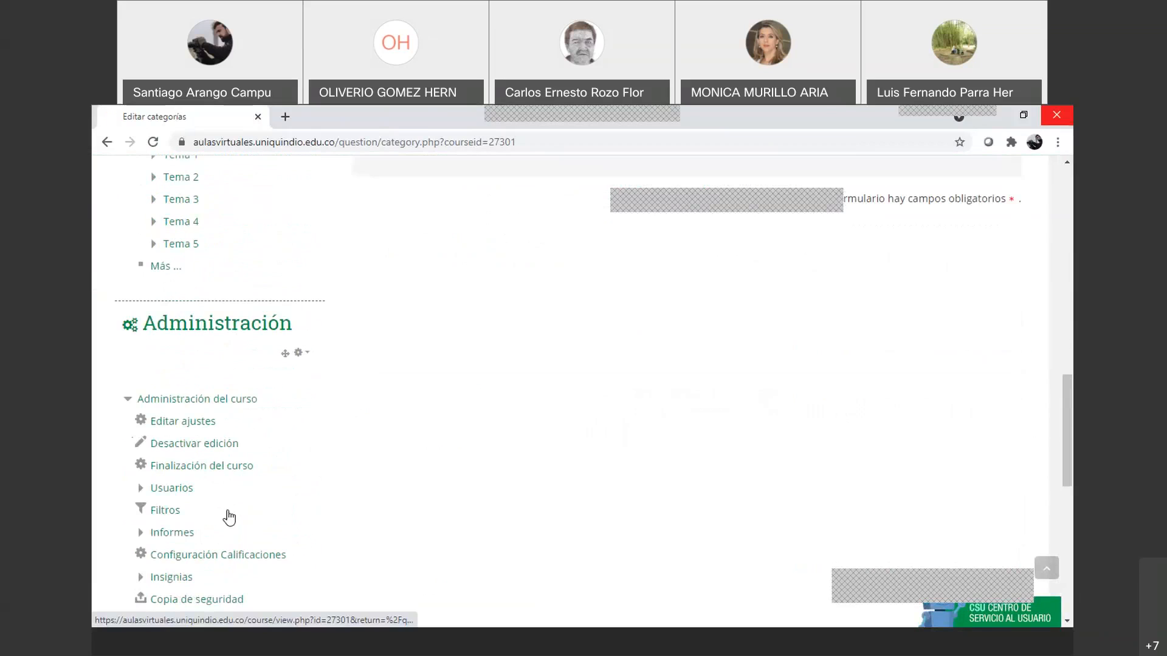
# Return to the question bank, check its categories, and start a new question
pyautogui.click(217, 486)
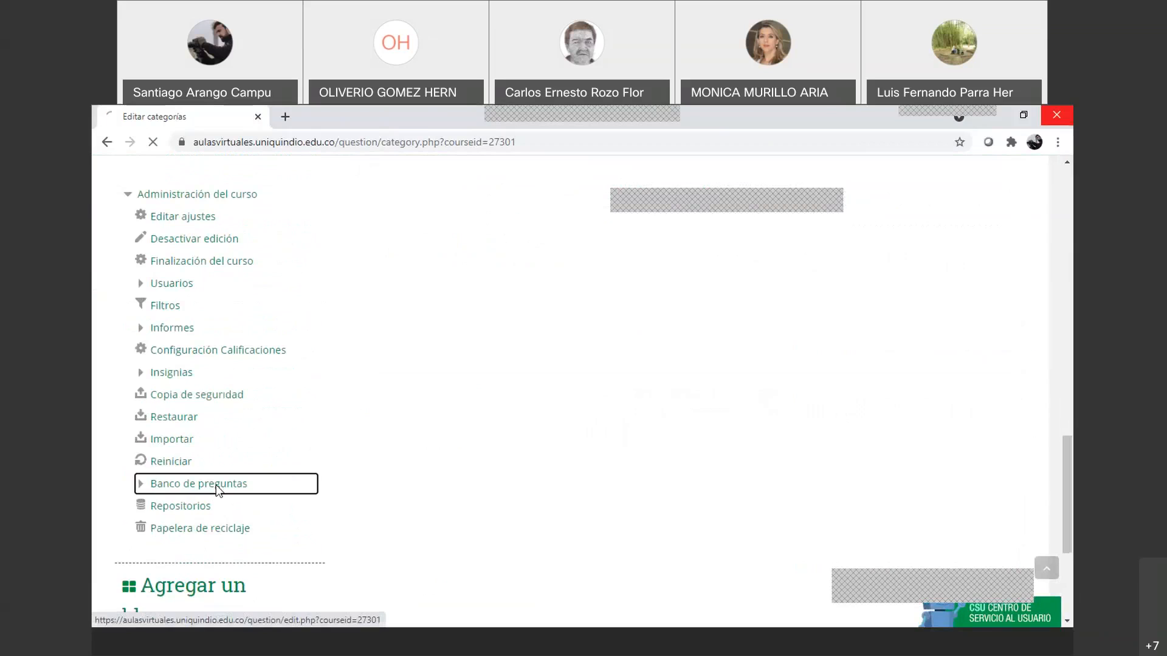
pyautogui.scroll(-3, 567, 411)
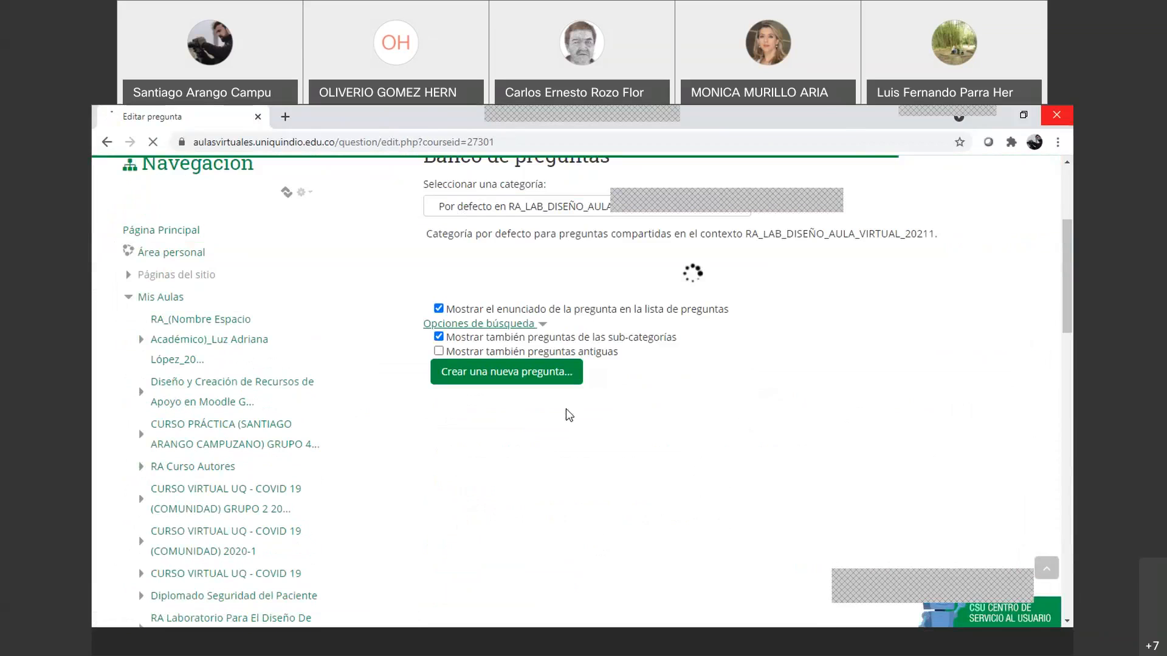
pyautogui.scroll(2, 587, 310)
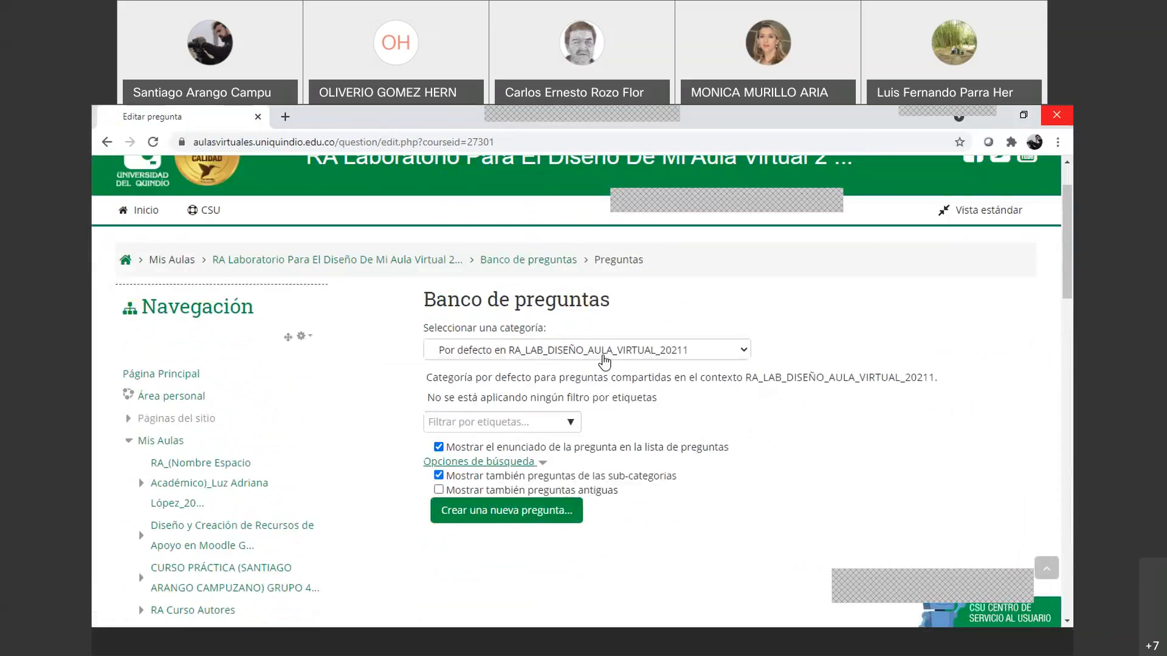
pyautogui.click(604, 360)
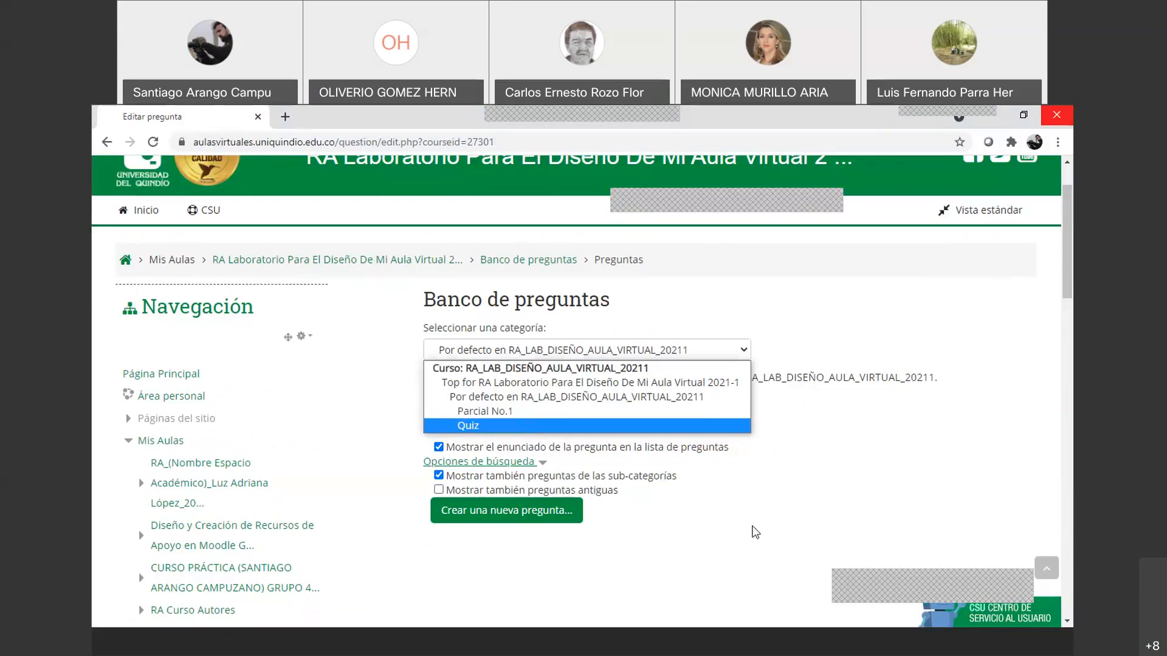
pyautogui.click(755, 532)
pyautogui.scroll(-1, 546, 419)
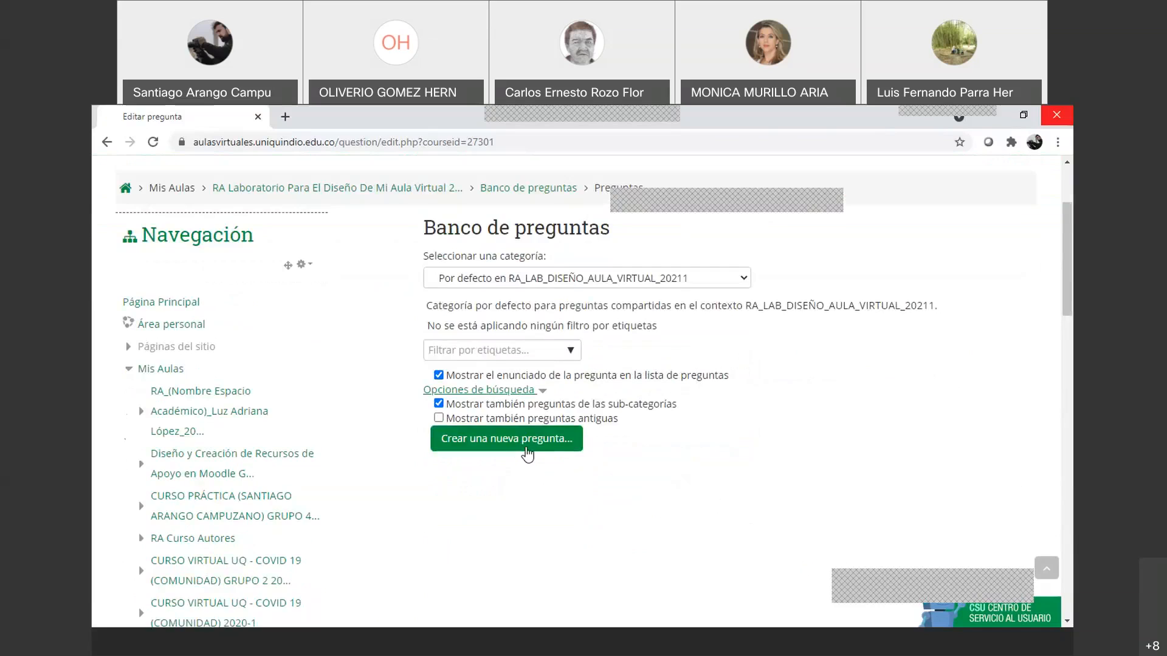
pyautogui.click(524, 449)
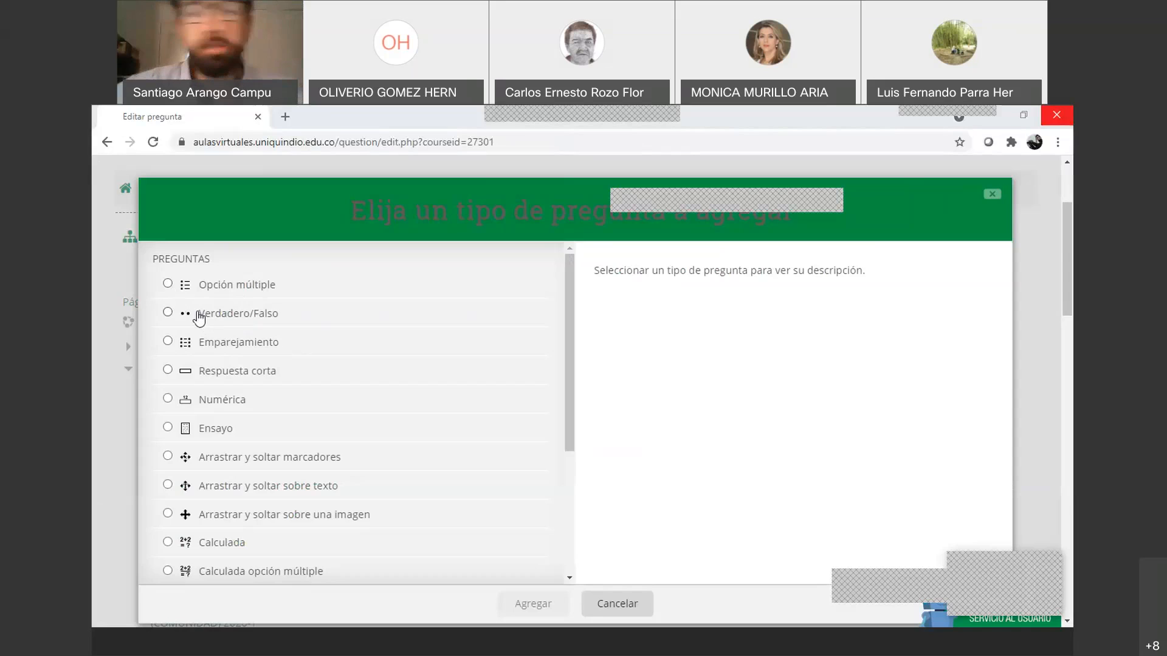
# Choose the Opción múltiple question type and open its form
pyautogui.click(173, 288)
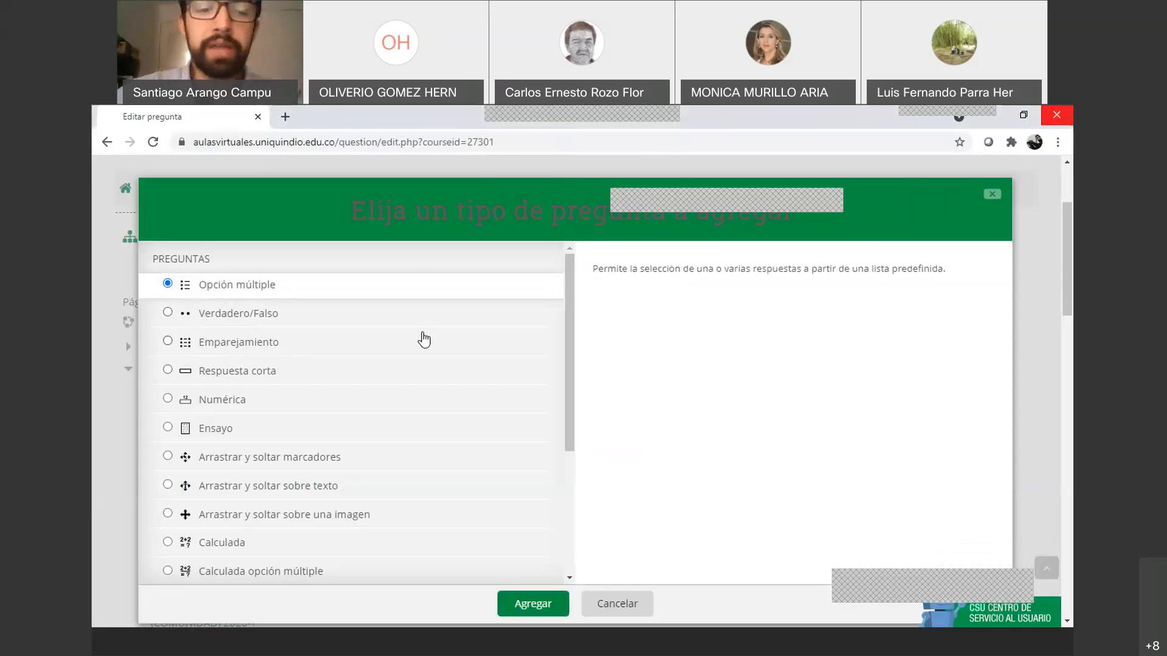
pyautogui.click(535, 603)
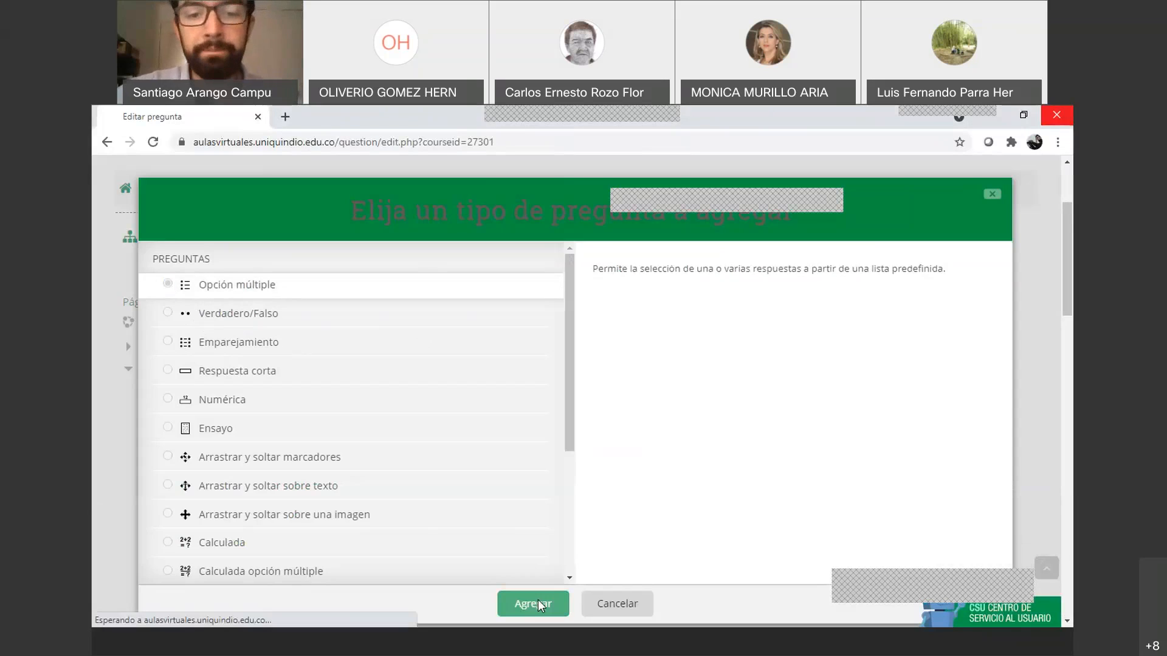
pyautogui.scroll(-6, 590, 484)
# Name the question 'p1'
pyautogui.scroll(3, 589, 479)
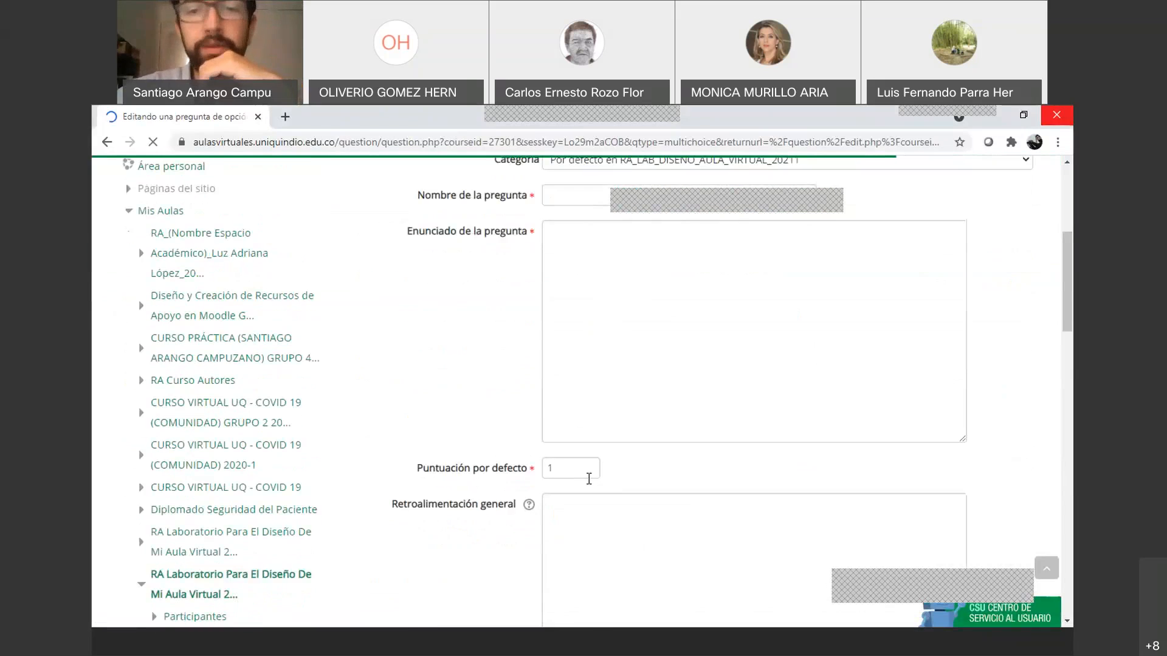
pyautogui.scroll(3, 588, 479)
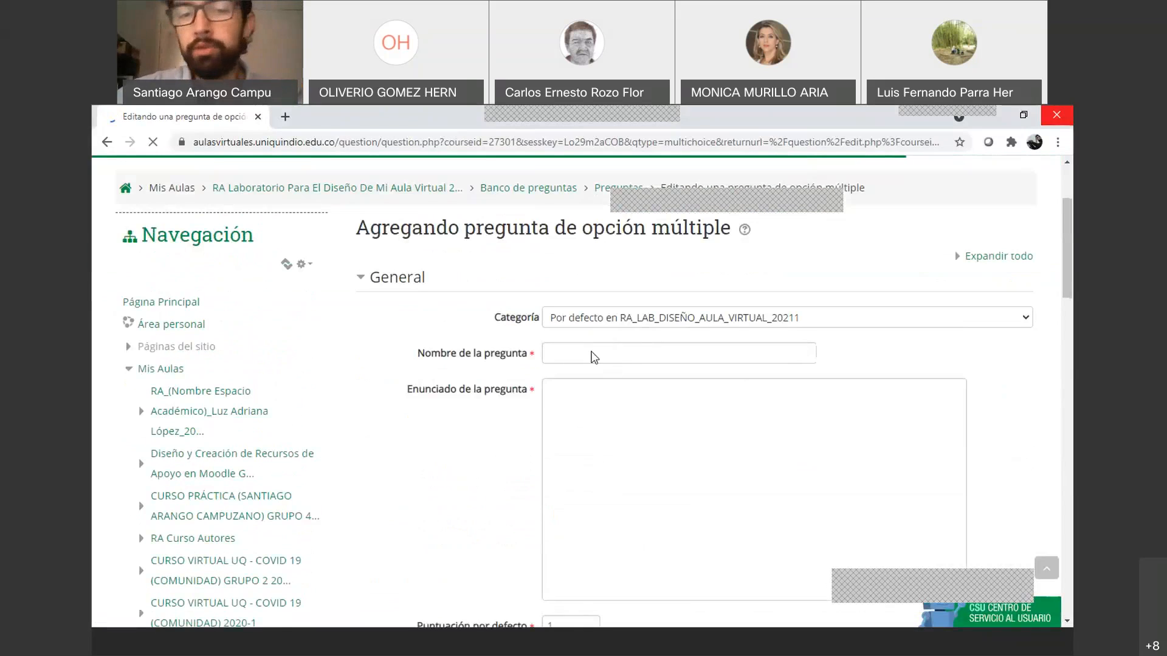
pyautogui.click(578, 356)
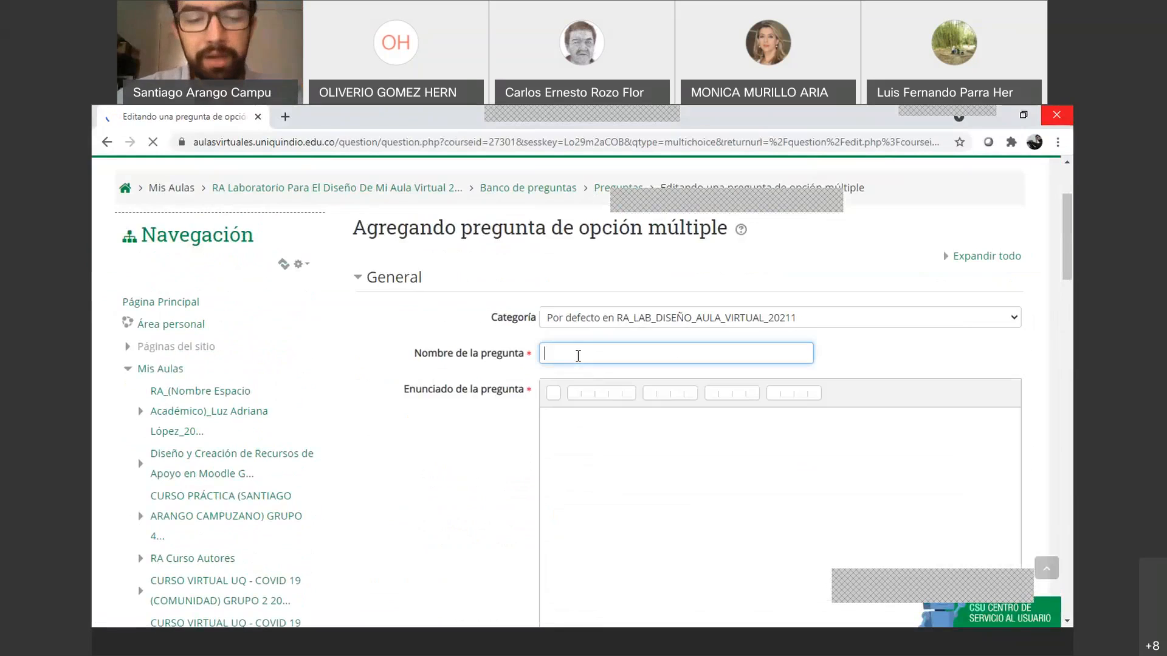
pyautogui.write('1')
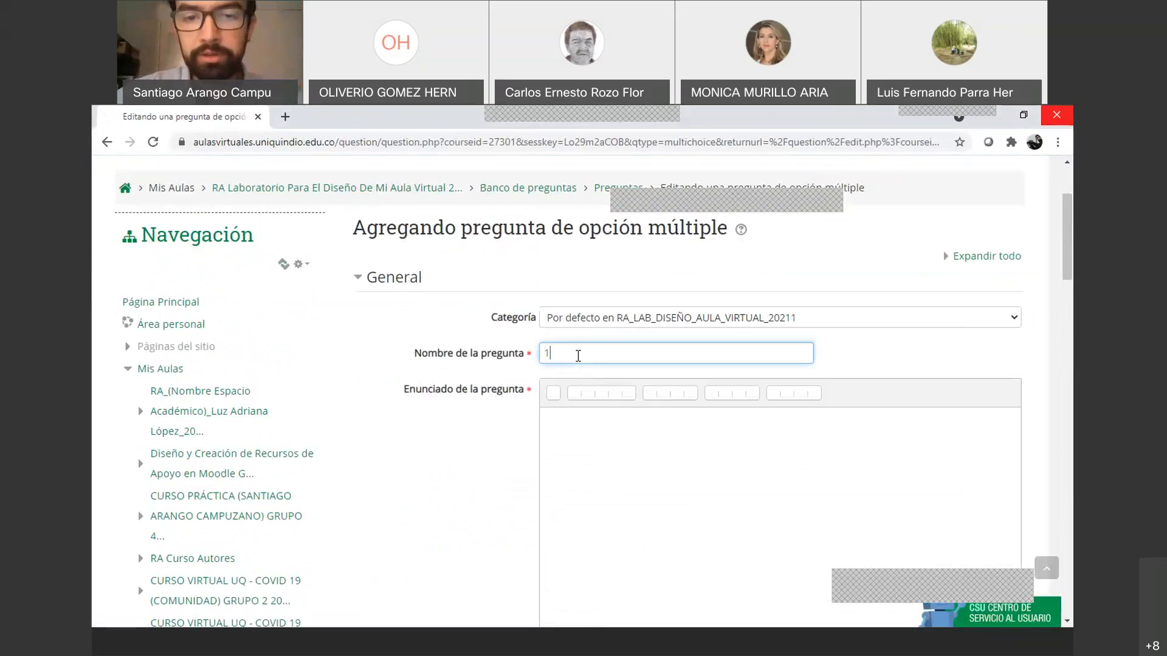
pyautogui.press('BackSpace')
pyautogui.write('p1')
# File the question under the Parcial No.1 category
pyautogui.click(711, 319)
pyautogui.click(727, 317)
pyautogui.click(1013, 317)
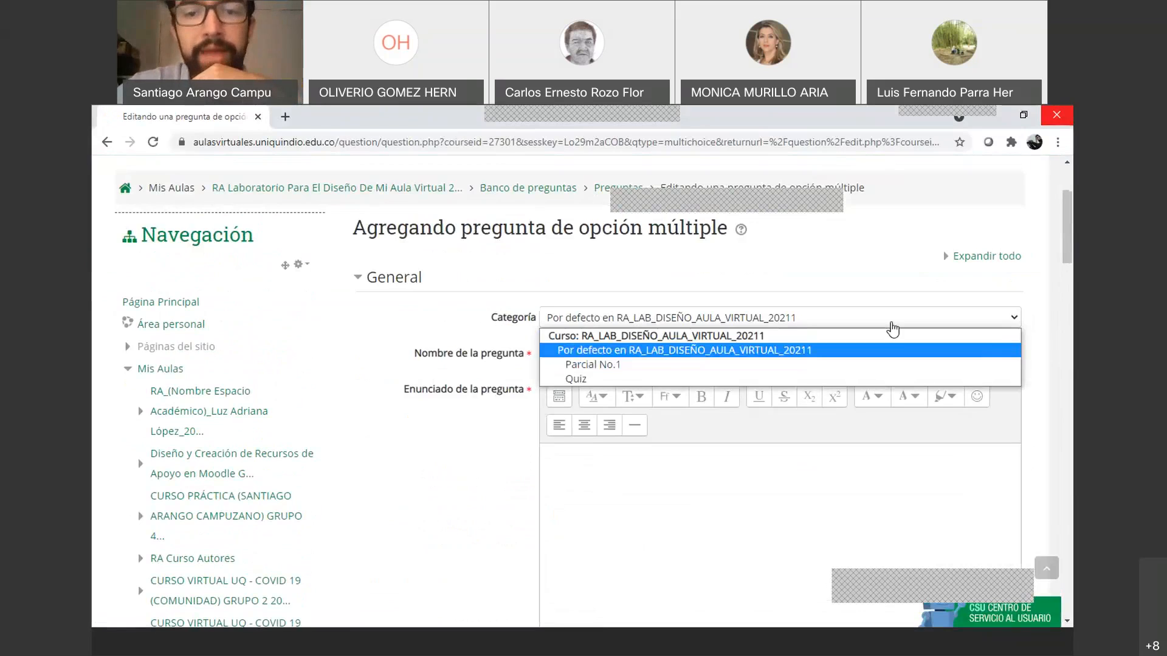
pyautogui.click(510, 318)
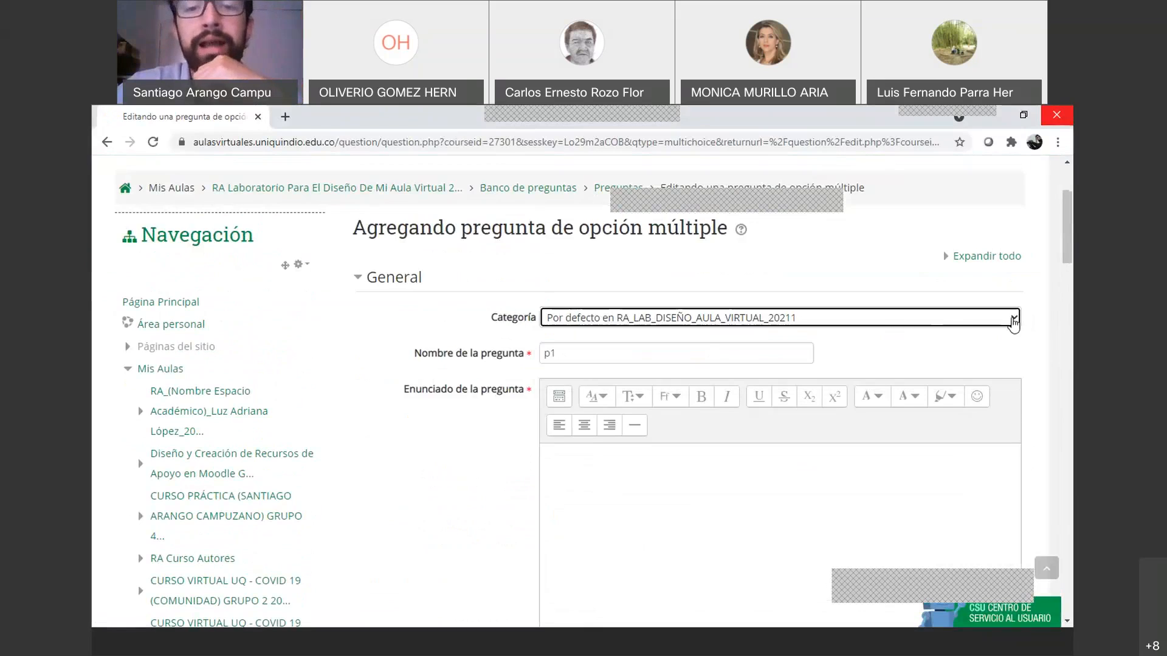
pyautogui.click(1013, 322)
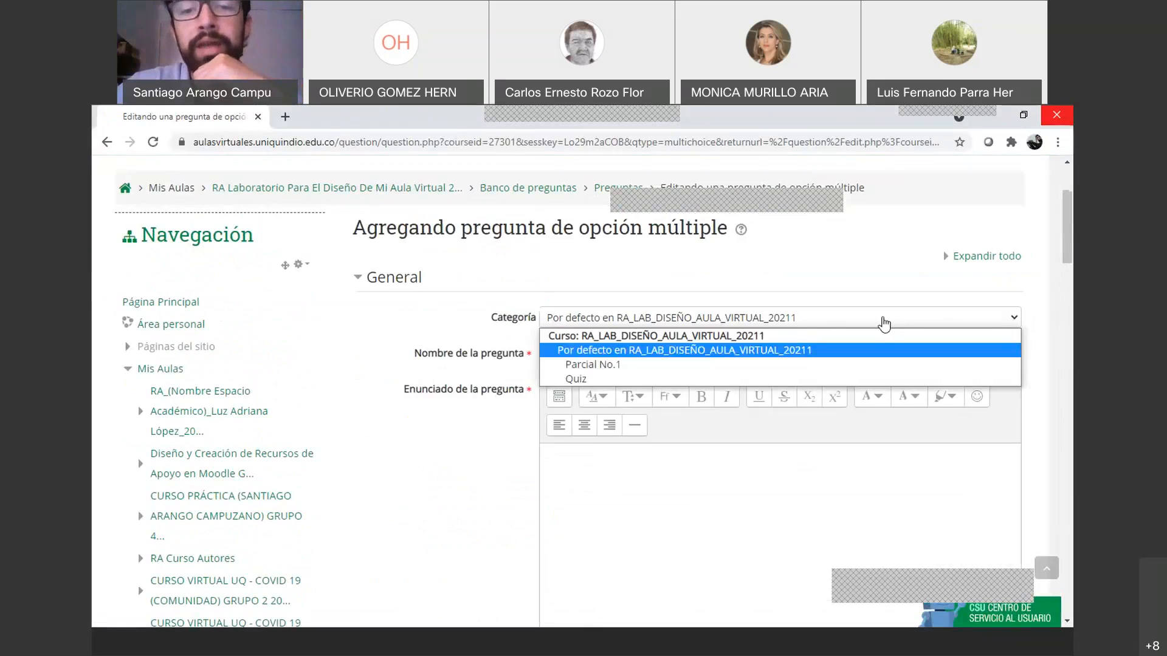
pyautogui.click(614, 366)
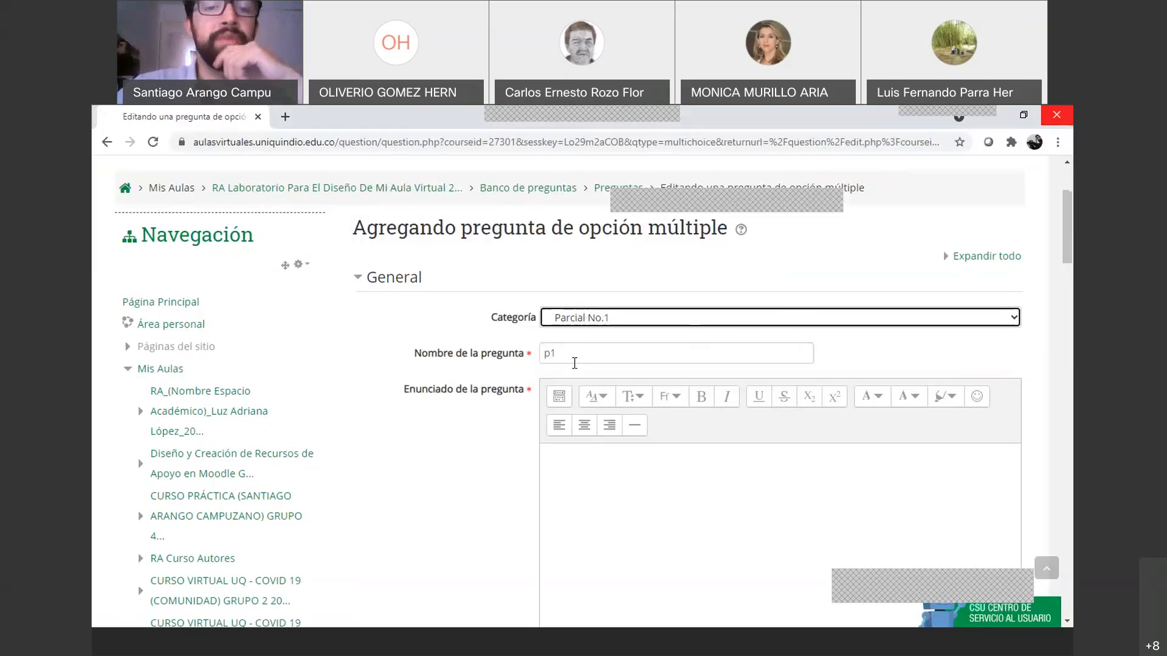
# Open the shared PreguntasCuestionario Google Doc in a new tab
pyautogui.click(595, 481)
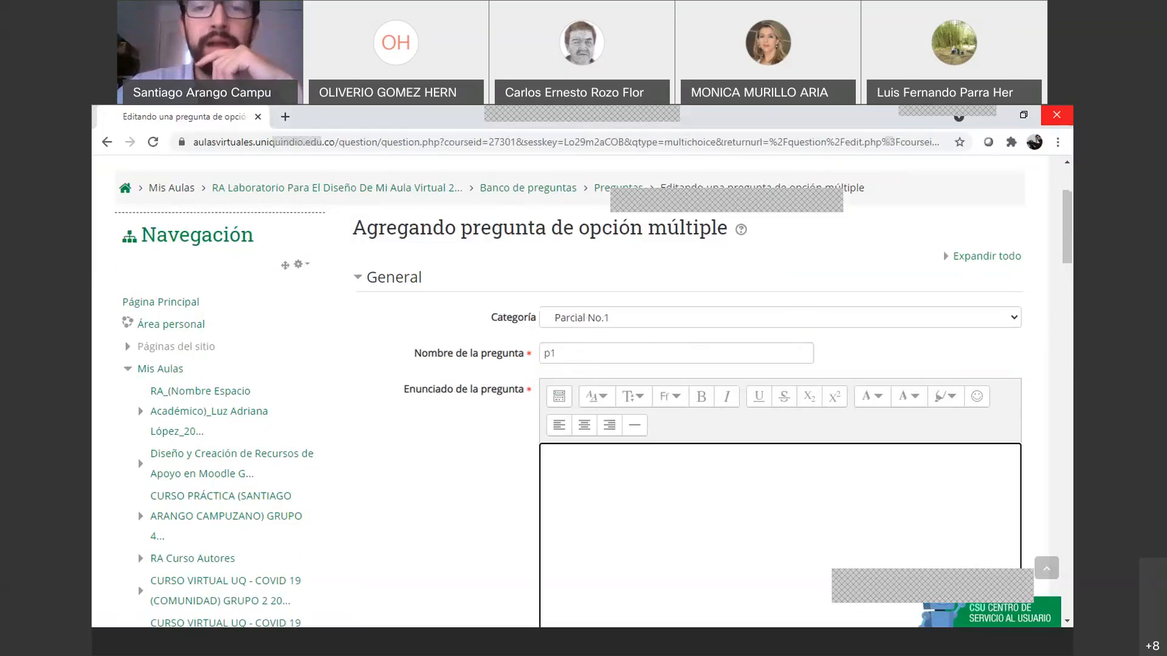
pyautogui.click(770, 133)
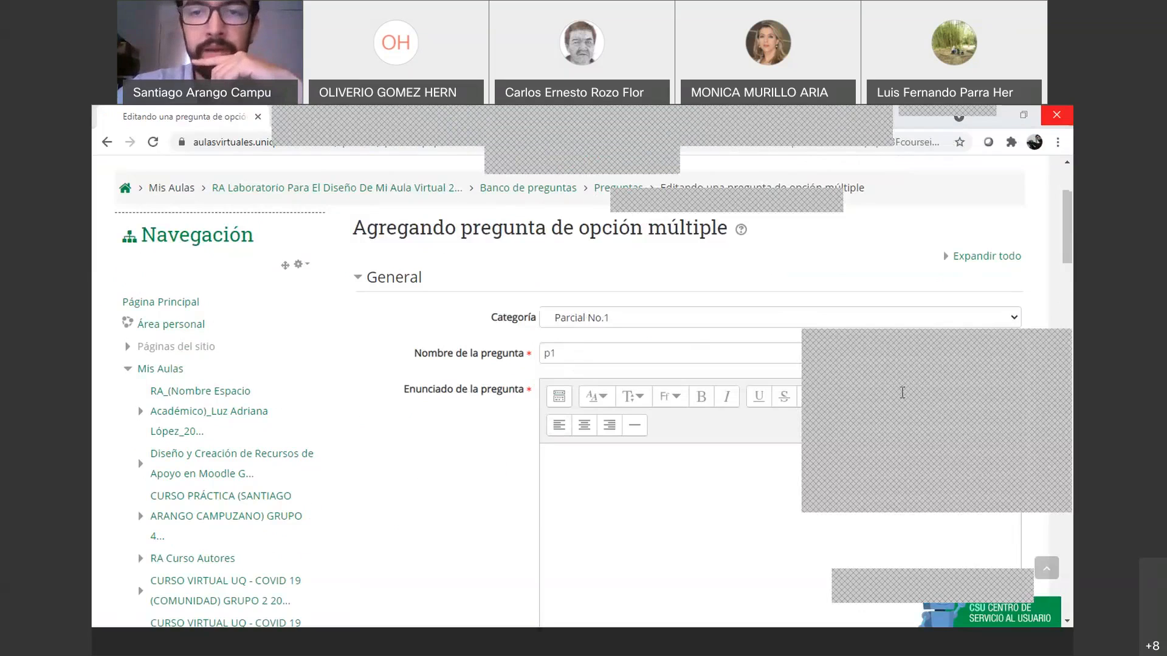
pyautogui.click(873, 403)
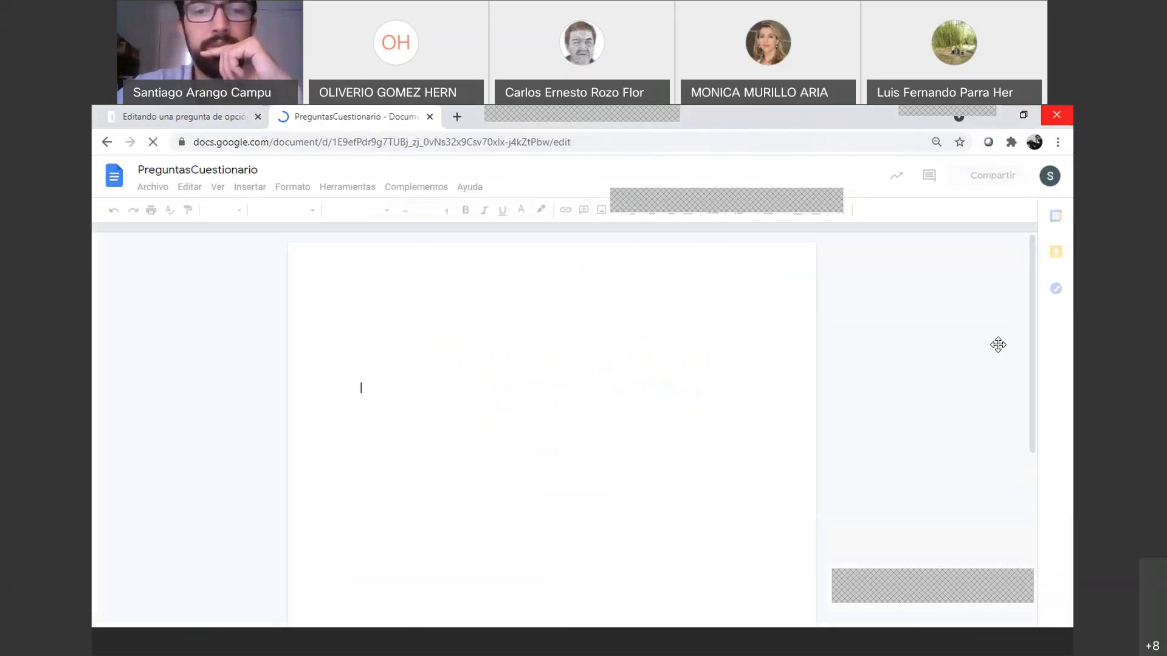
# Look over the PreguntasCuestionario document, then return to the Moodle question text editor
pyautogui.hotkey('ctrl', 'Tab')
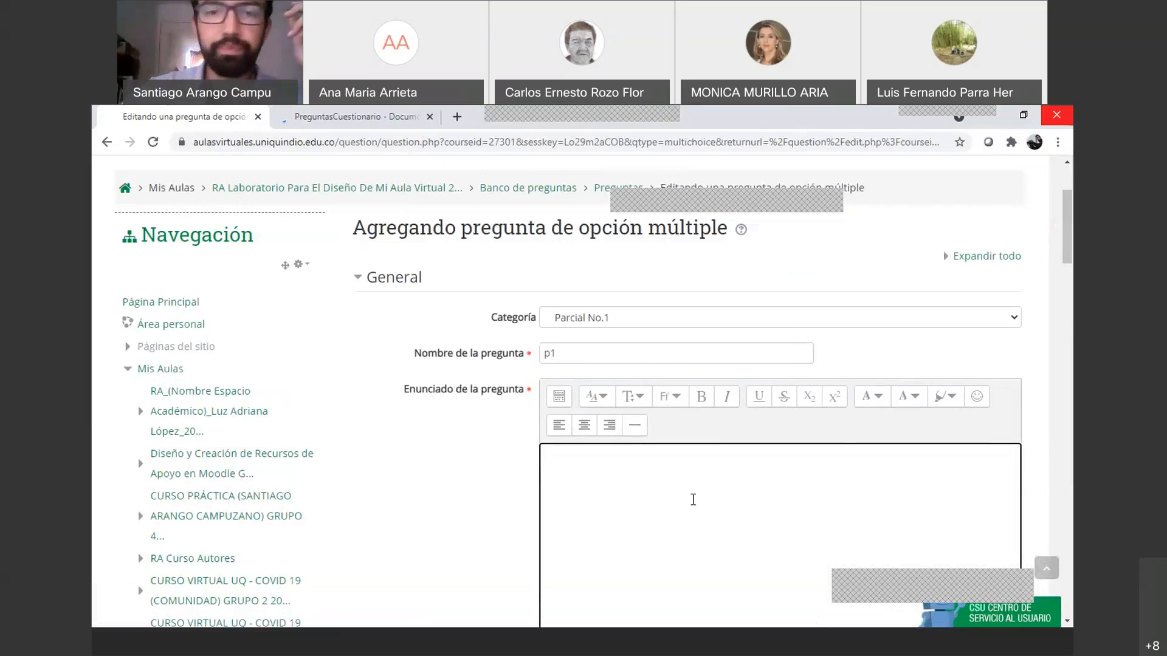
pyautogui.click(352, 116)
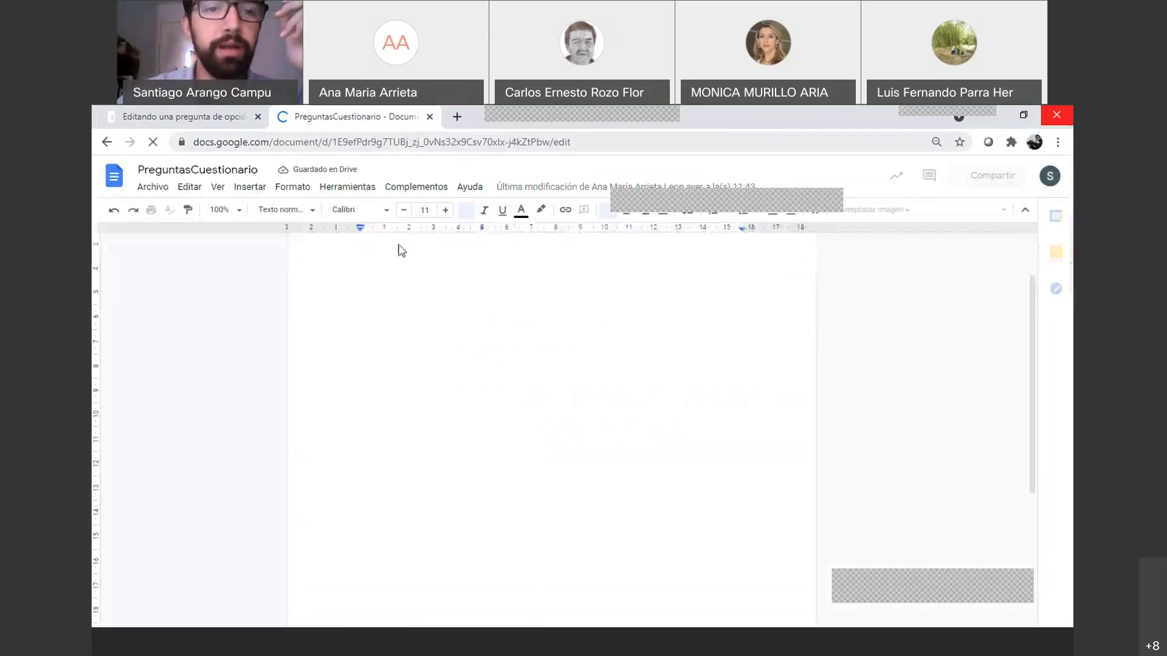
pyautogui.scroll(-4, 432, 335)
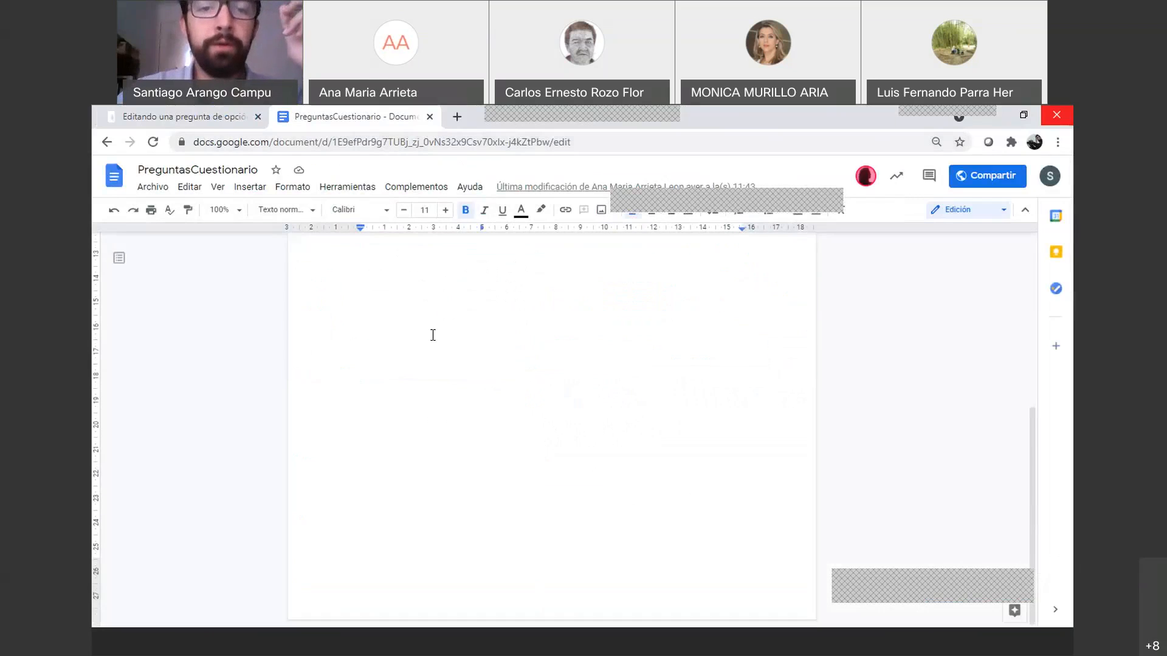
pyautogui.scroll(5, 426, 331)
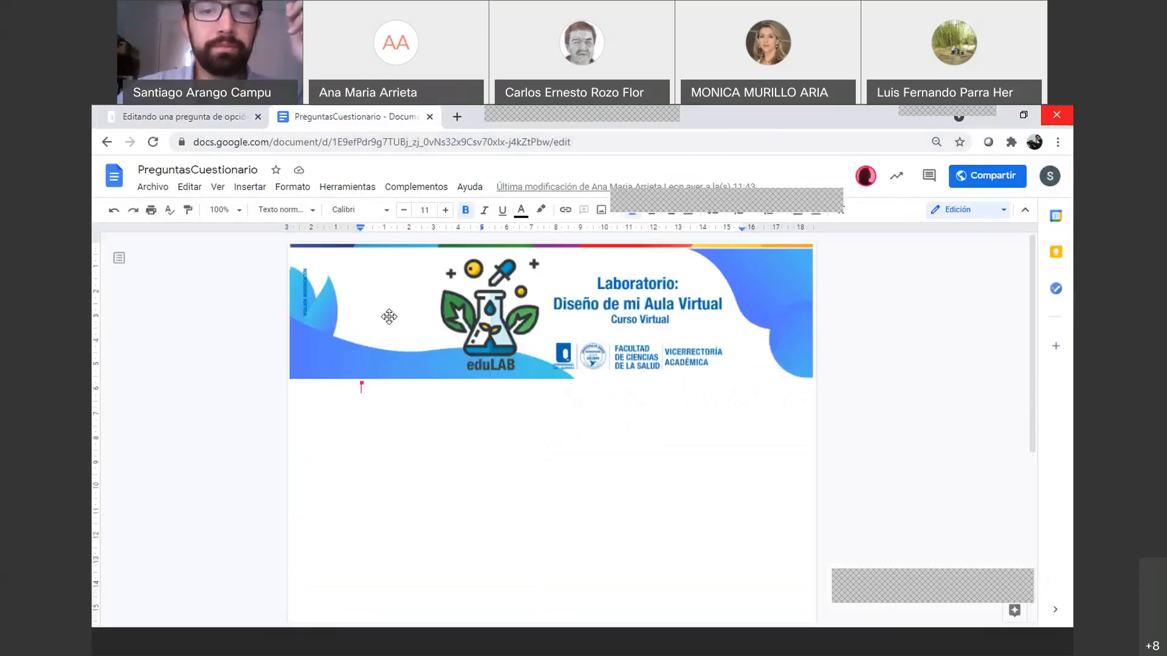
pyautogui.click(213, 119)
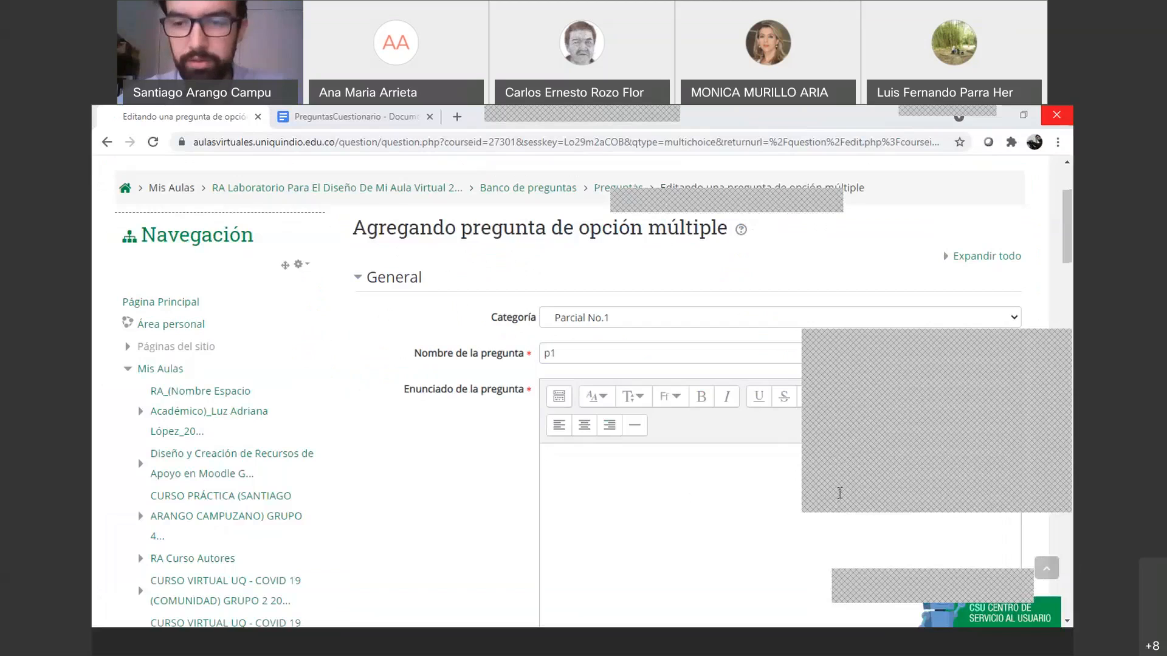
pyautogui.click(703, 482)
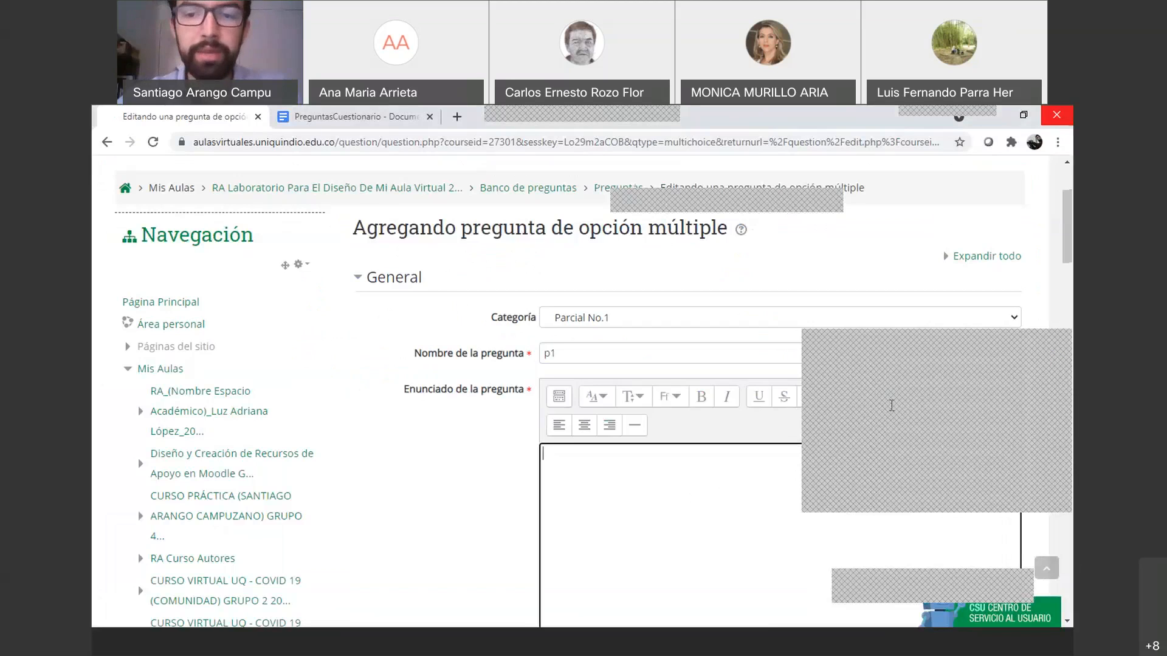
# Enlarge the question text editor, then switch to the PreguntasCuestionario document
pyautogui.moveTo(884, 580); pyautogui.dragTo(909, 326)
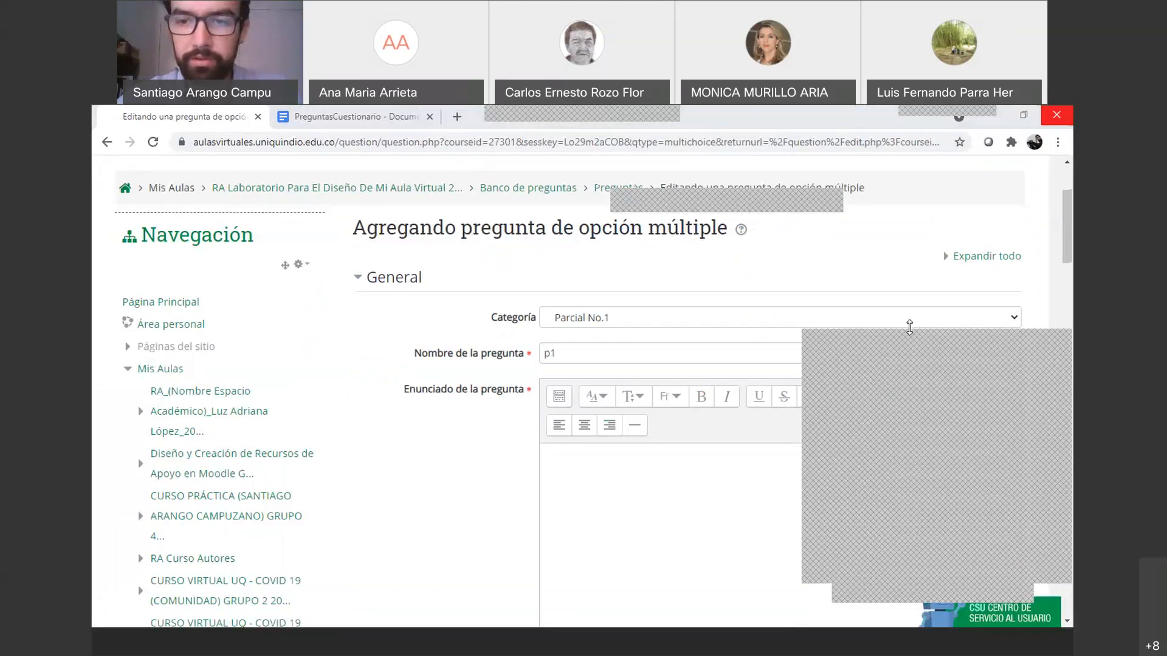
pyautogui.click(665, 495)
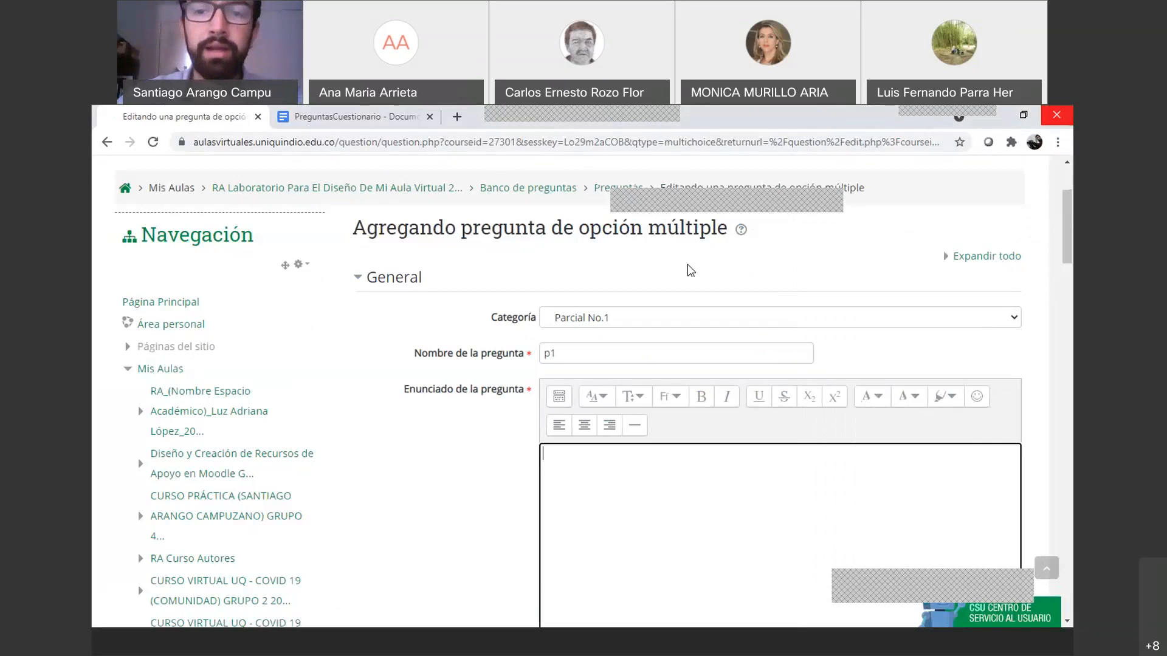
pyautogui.click(356, 117)
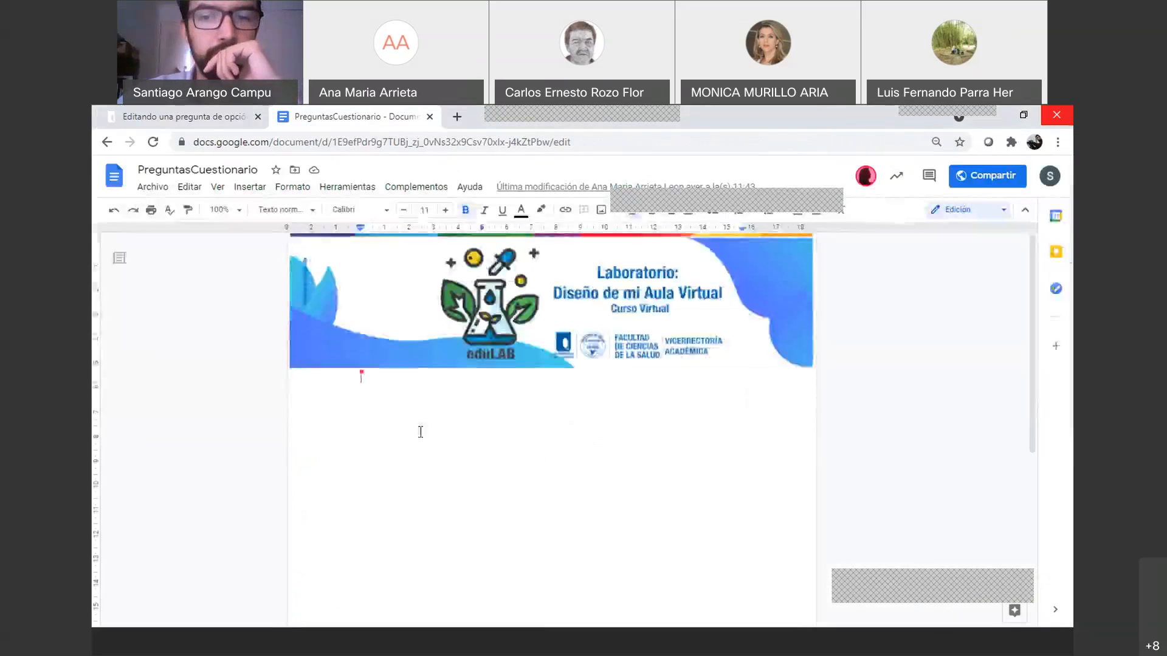
# Switch back to the Moodle 'Editando una pregunta' tab
pyautogui.click(185, 117)
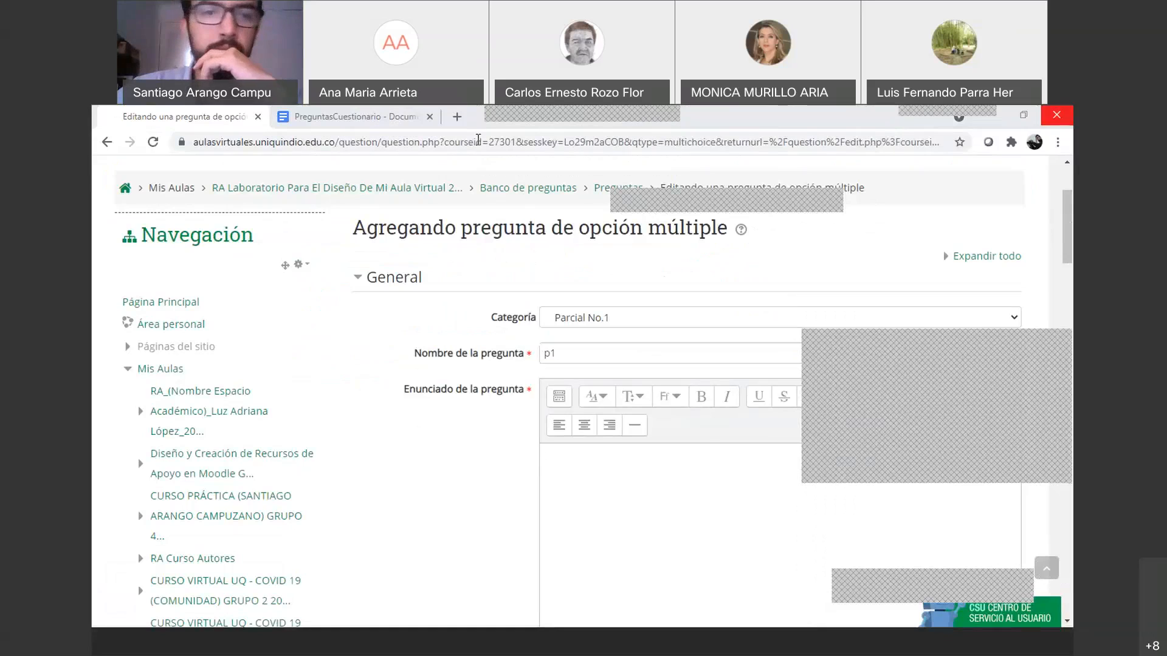
pyautogui.hotkey('ctrl', 'Tab')
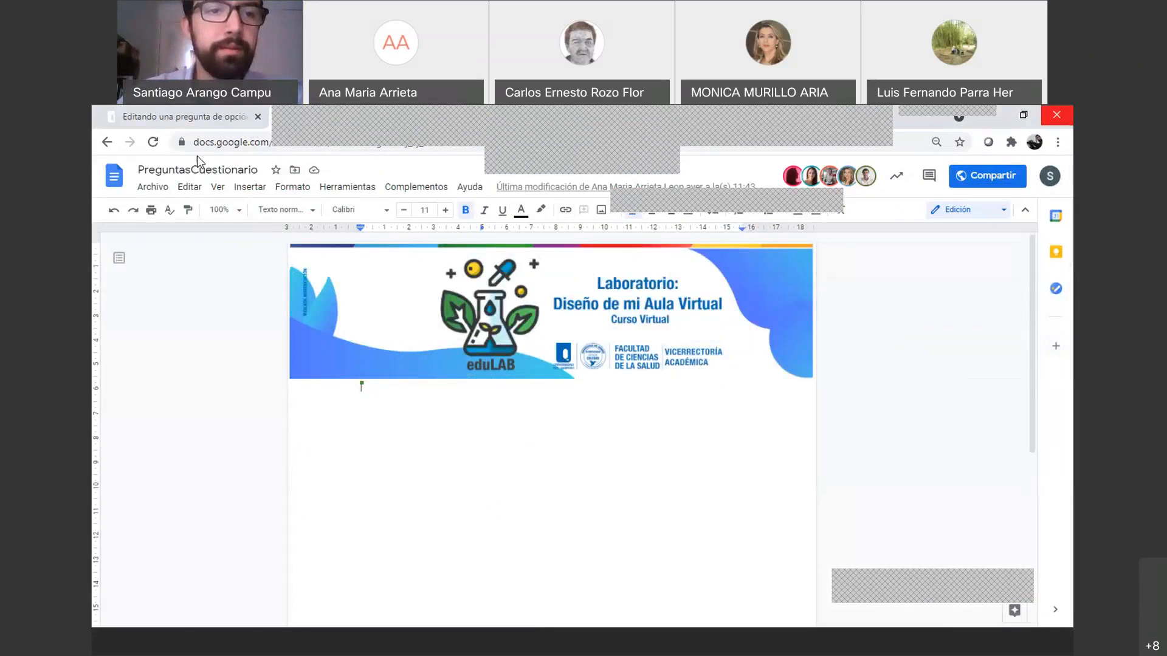
pyautogui.click(185, 117)
pyautogui.scroll(-5, 591, 376)
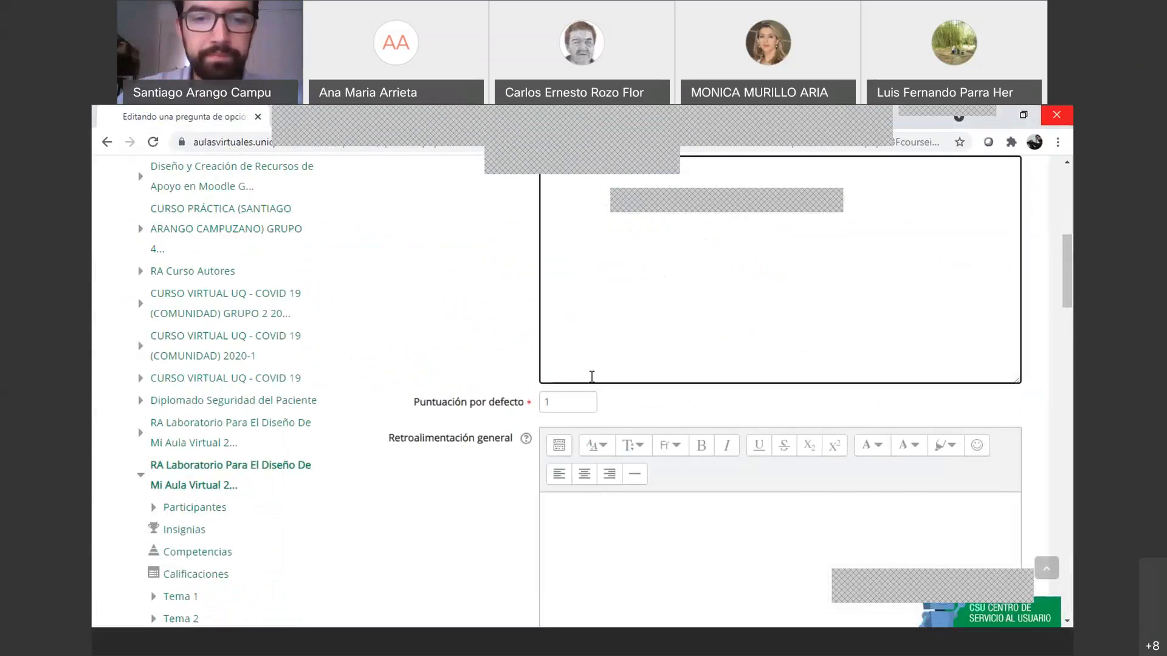
pyautogui.scroll(-15, 591, 376)
pyautogui.scroll(-10, 592, 384)
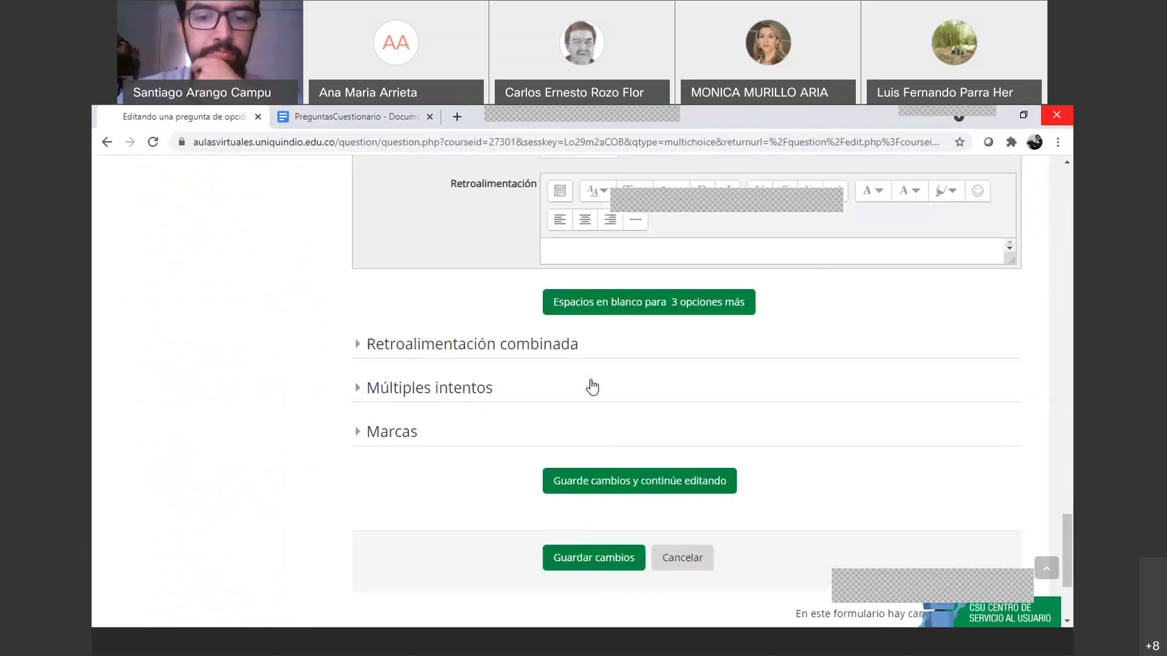
pyautogui.scroll(15, 590, 382)
pyautogui.scroll(20, 590, 380)
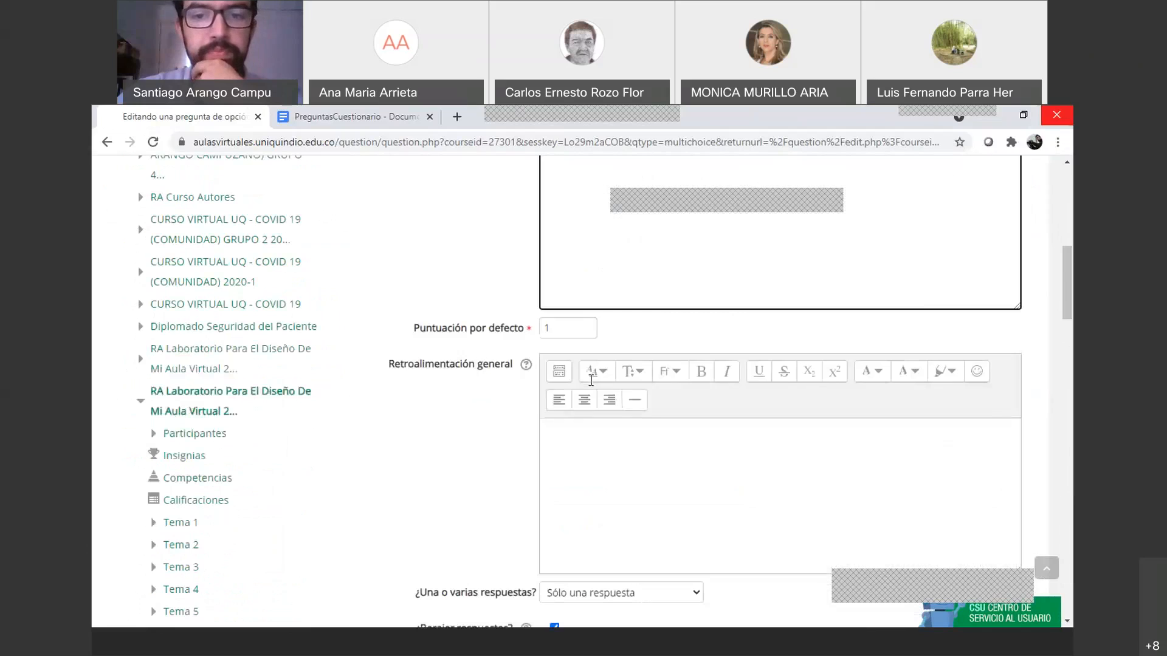
pyautogui.scroll(-1, 565, 395)
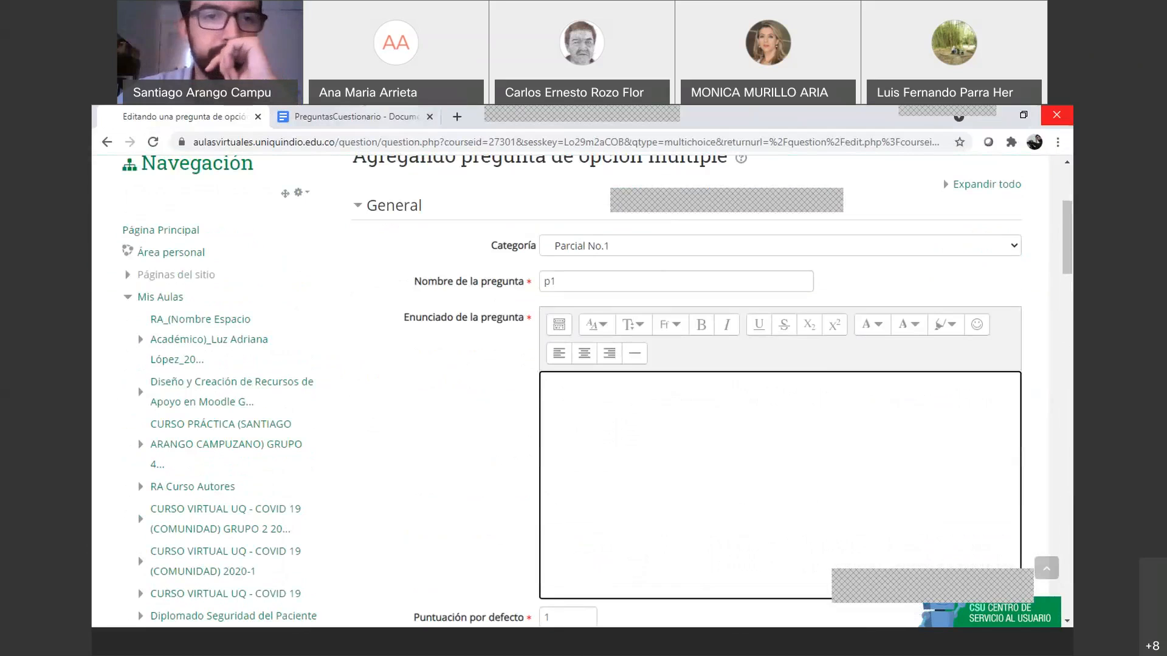
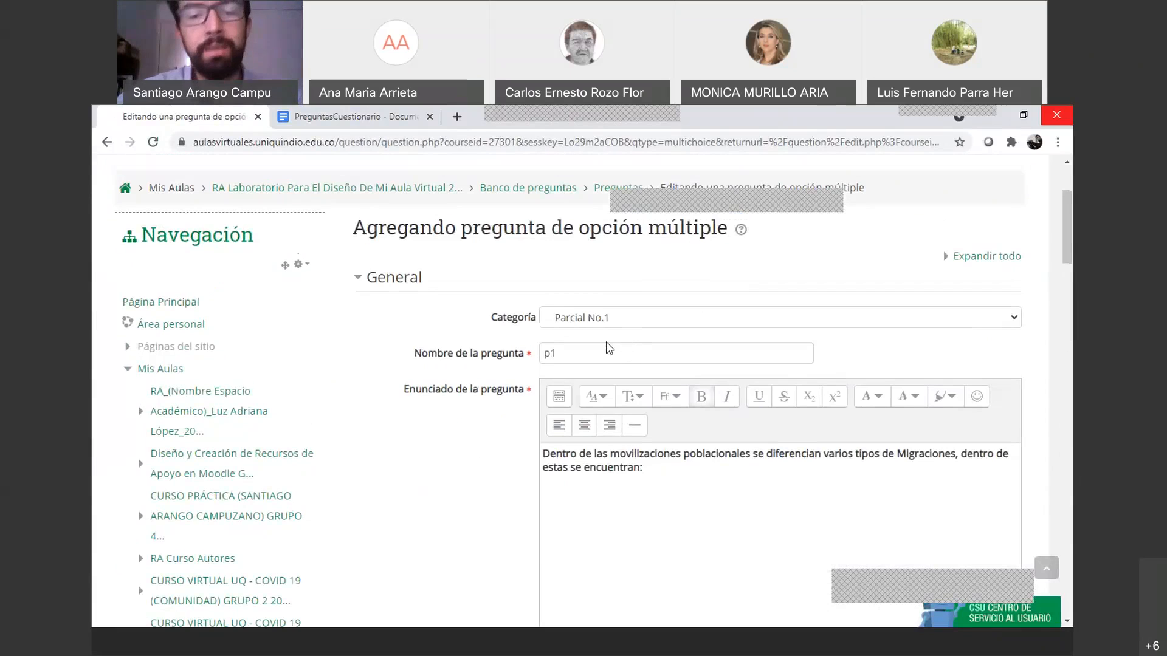
# Rename the question to P1 by capitalising the lowercase p
pyautogui.scroll(-2, 608, 348)
pyautogui.scroll(2, 609, 348)
pyautogui.click(573, 356)
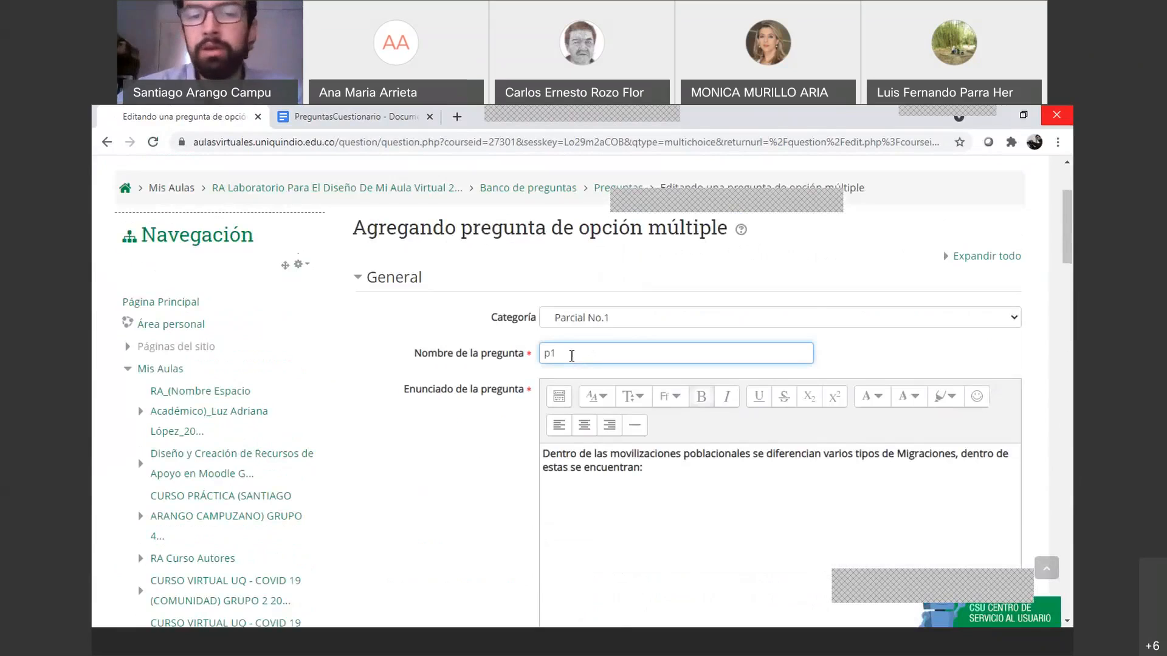
pyautogui.press('Left')
pyautogui.press('BackSpace')
pyautogui.write('P')
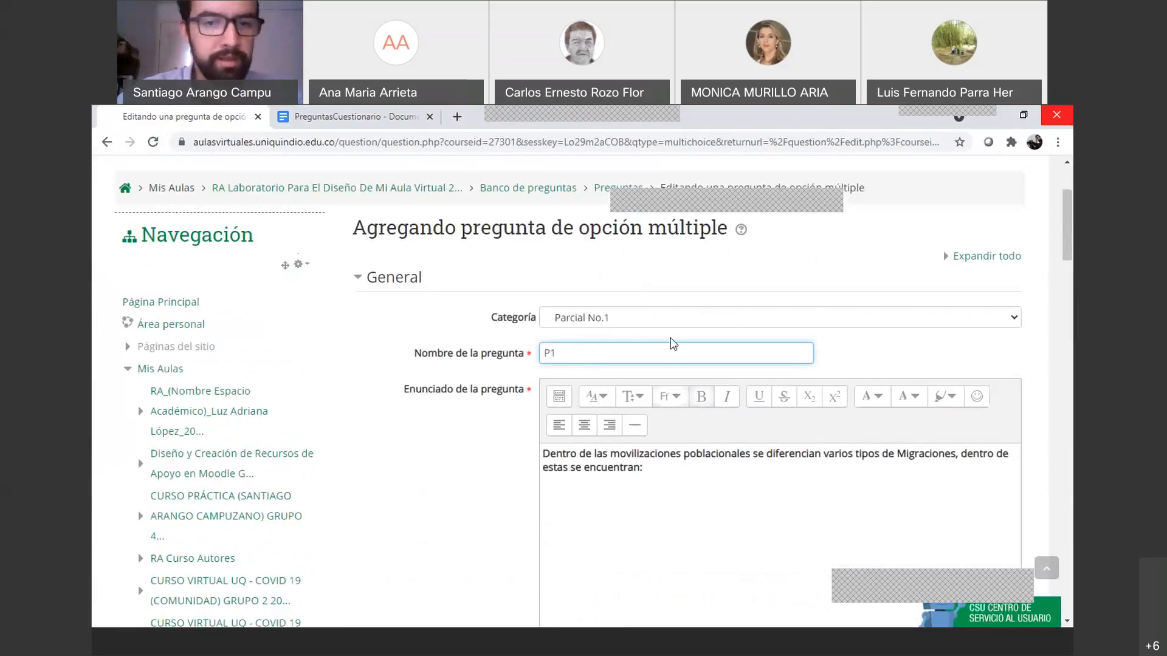
# Set the question statement in a sans-serif font with a new size
pyautogui.scroll(-3, 667, 363)
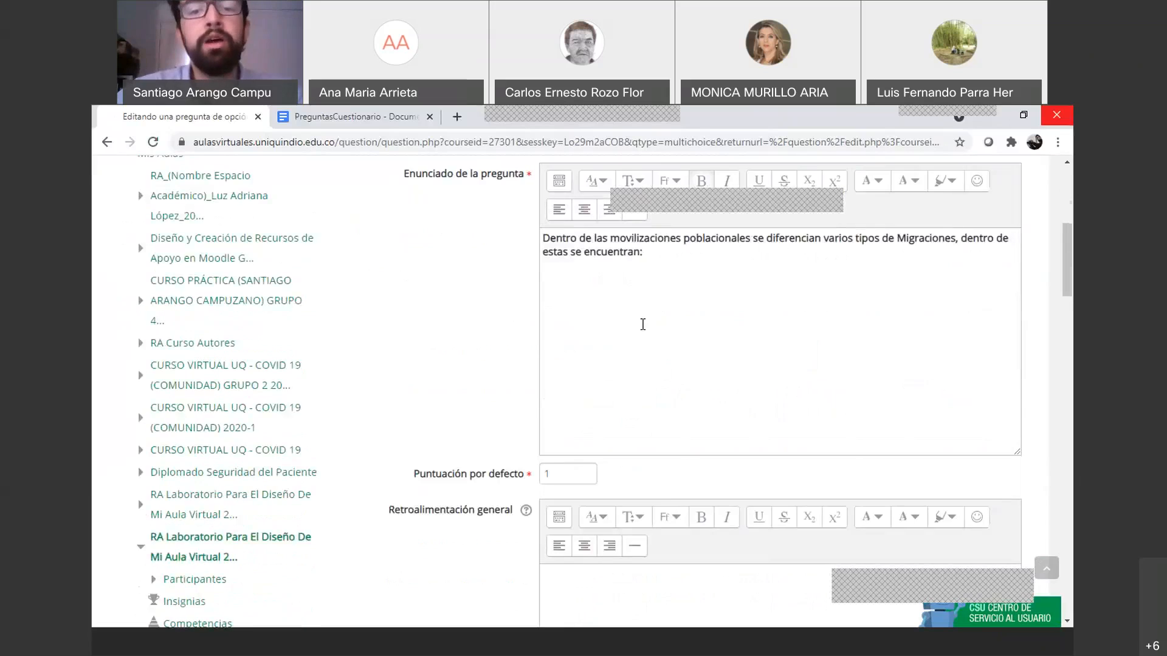
pyautogui.scroll(2, 644, 389)
pyautogui.scroll(-2, 604, 424)
pyautogui.scroll(-1, 604, 424)
pyautogui.scroll(2, 604, 390)
pyautogui.moveTo(541, 339); pyautogui.dragTo(636, 267)
pyautogui.click(671, 254)
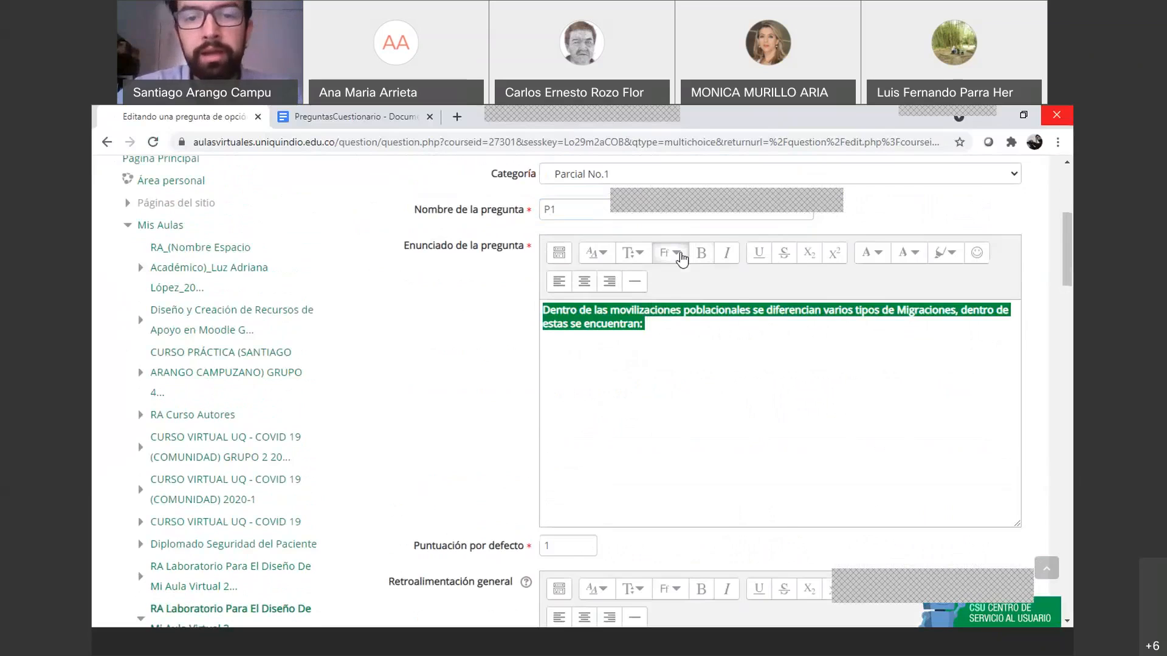
pyautogui.click(687, 284)
pyautogui.click(633, 253)
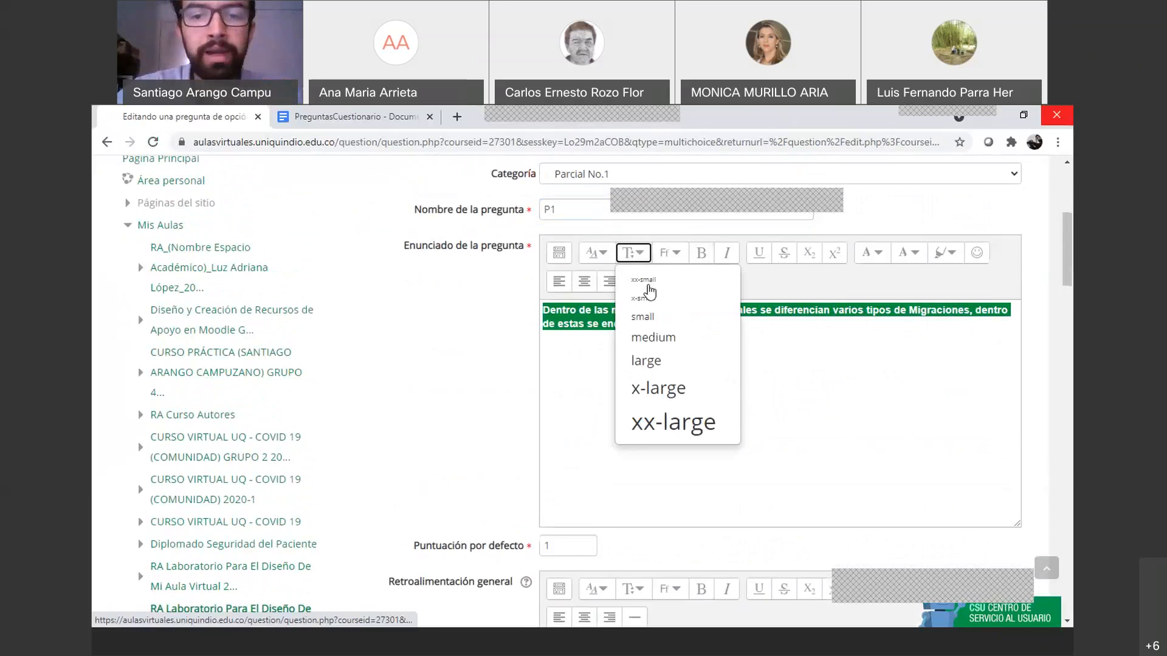
pyautogui.click(652, 342)
pyautogui.click(645, 353)
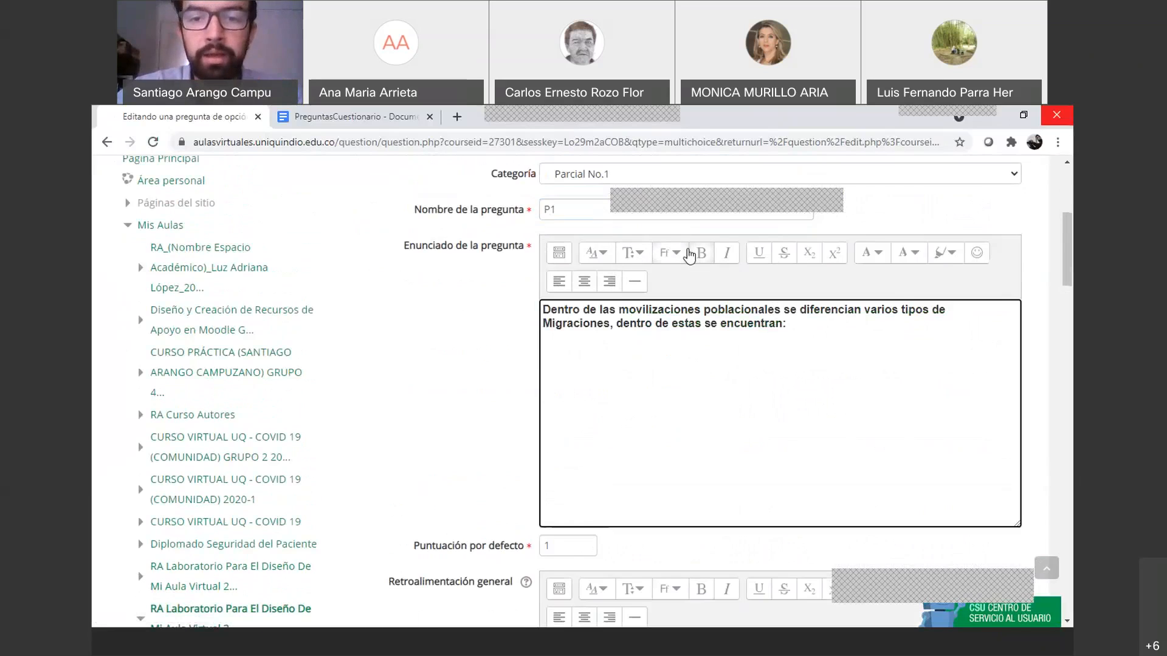
# Remove bold from the statement and expand the editor toolbar to show all tools
pyautogui.tripleClick(751, 315)
pyautogui.click(703, 254)
pyautogui.click(703, 254)
pyautogui.click(704, 255)
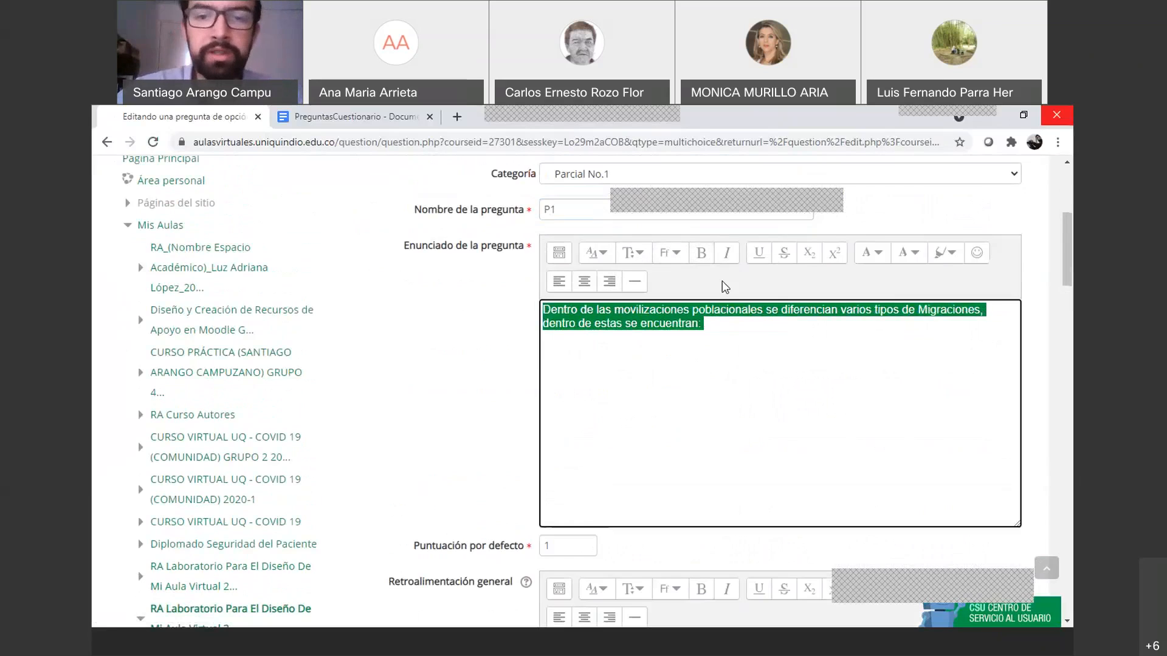
pyautogui.click(747, 342)
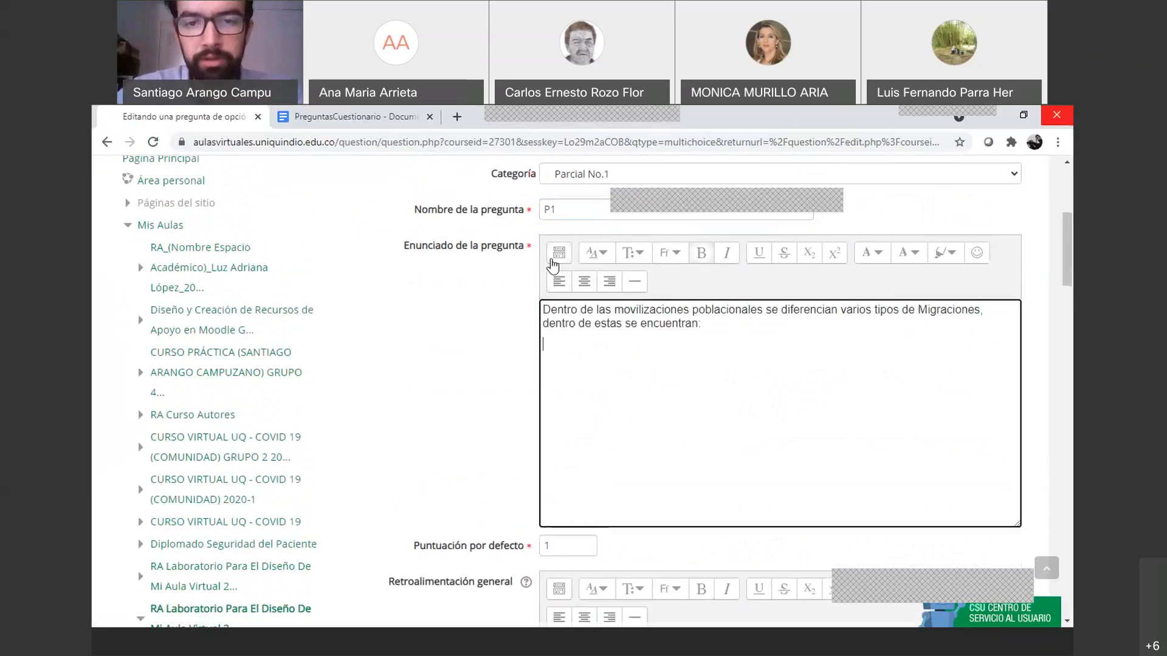
pyautogui.click(556, 254)
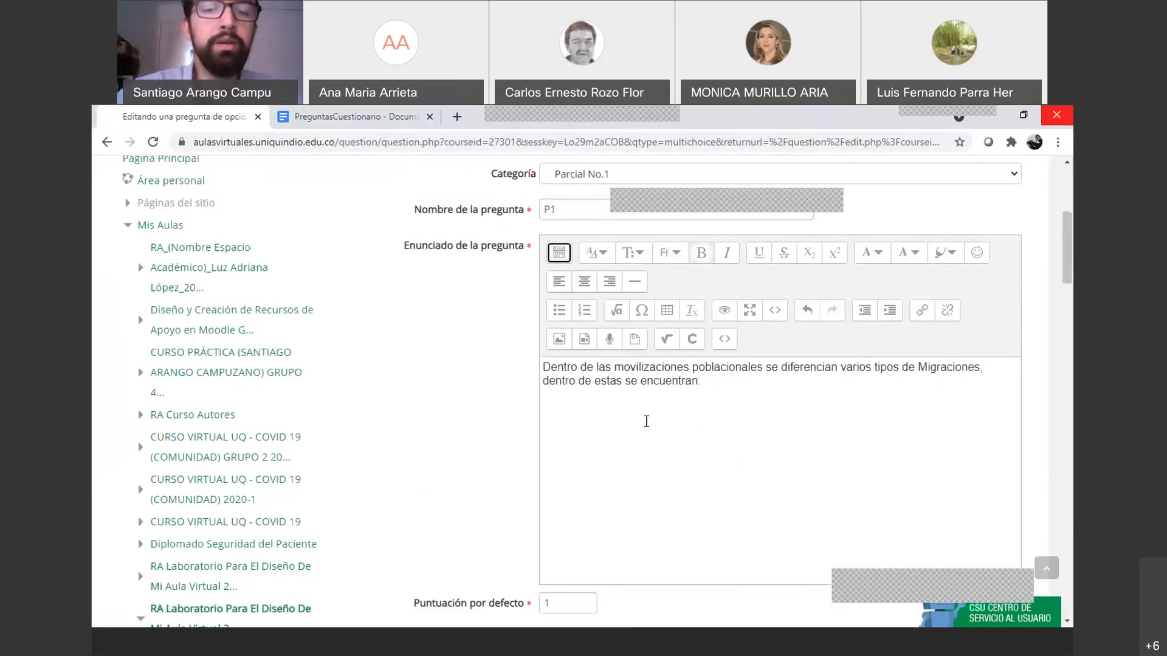
# Open the Retroalimentación general help page in its own tab
pyautogui.scroll(-4, 646, 421)
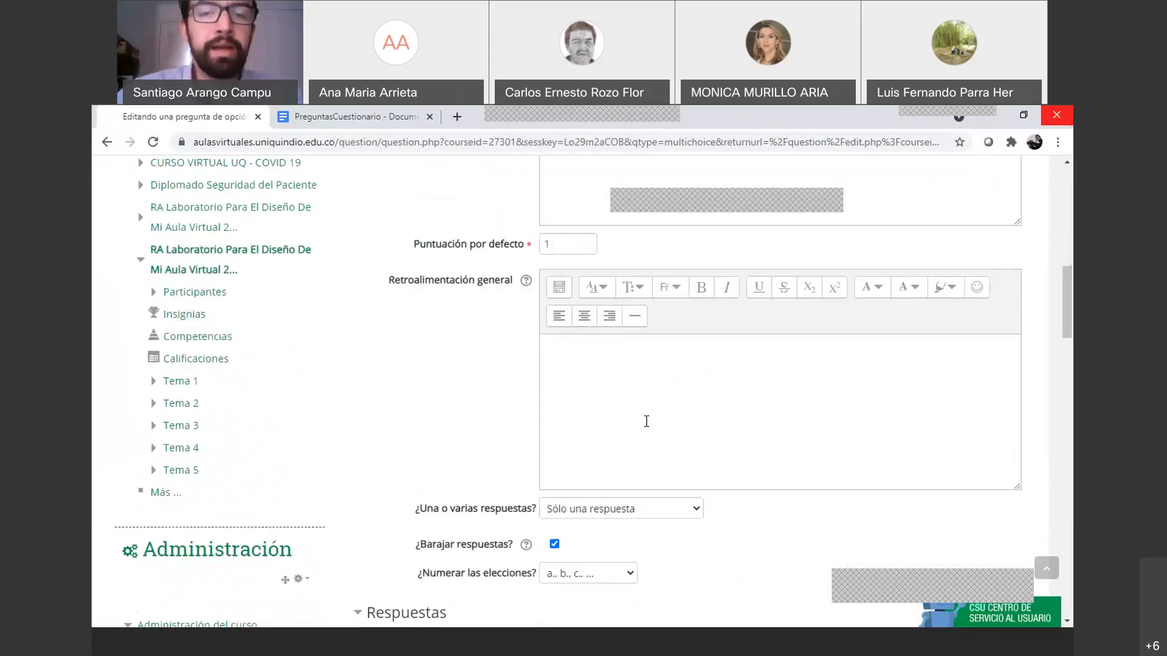
pyautogui.scroll(1, 646, 421)
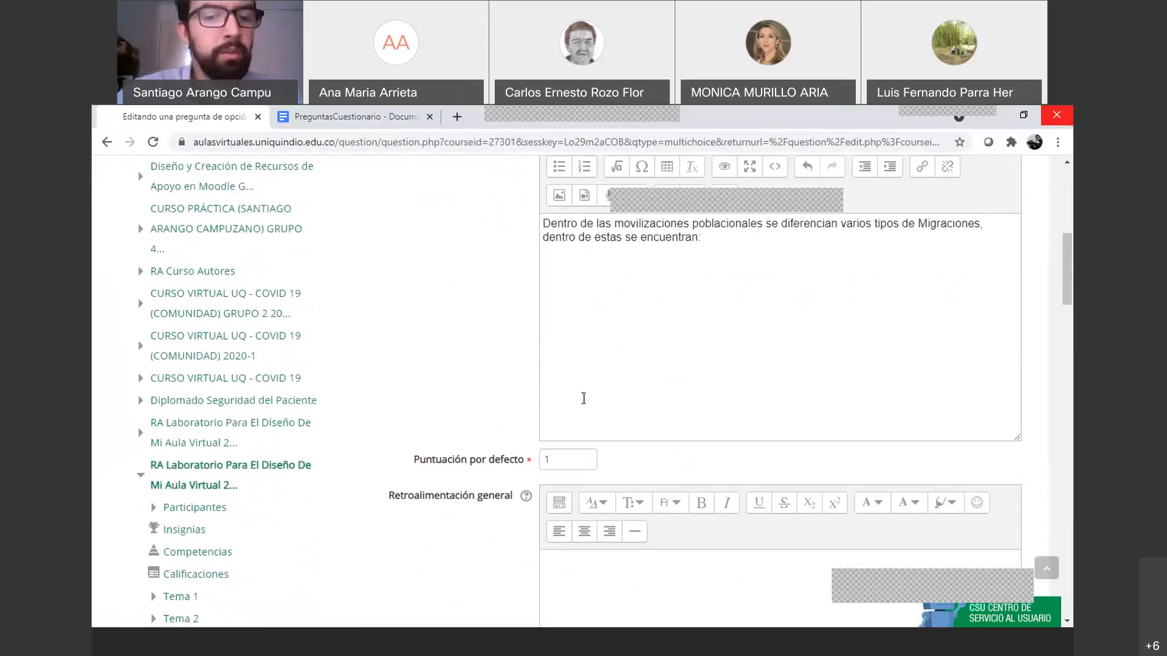
pyautogui.scroll(-4, 577, 436)
pyautogui.click(597, 421)
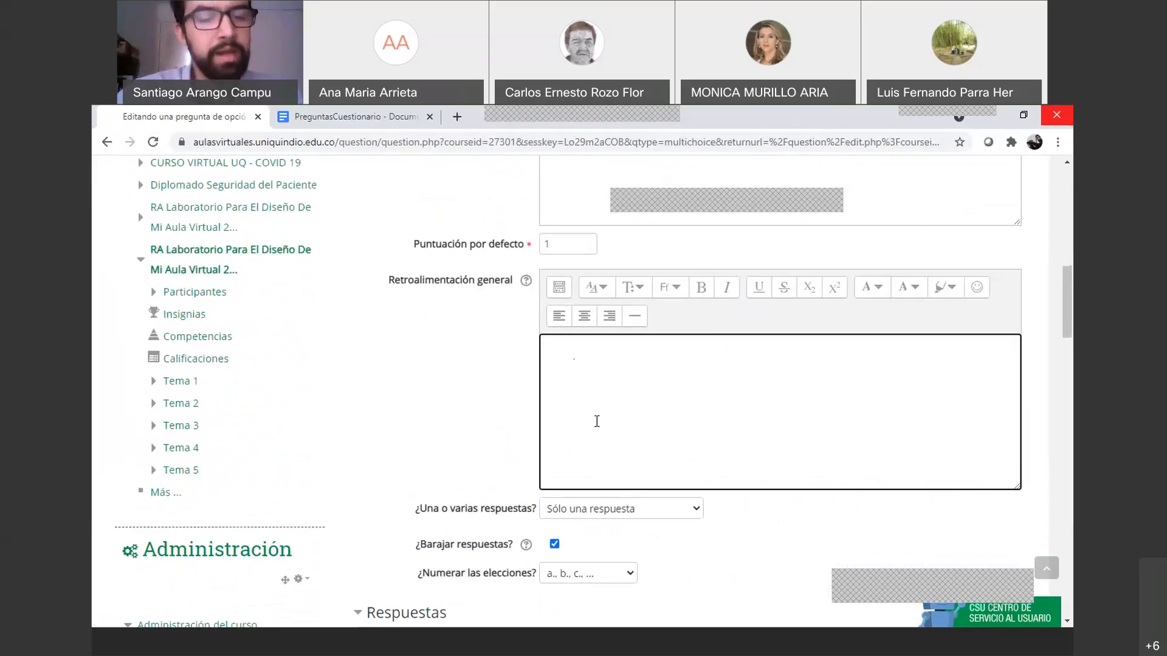
pyautogui.click(526, 280)
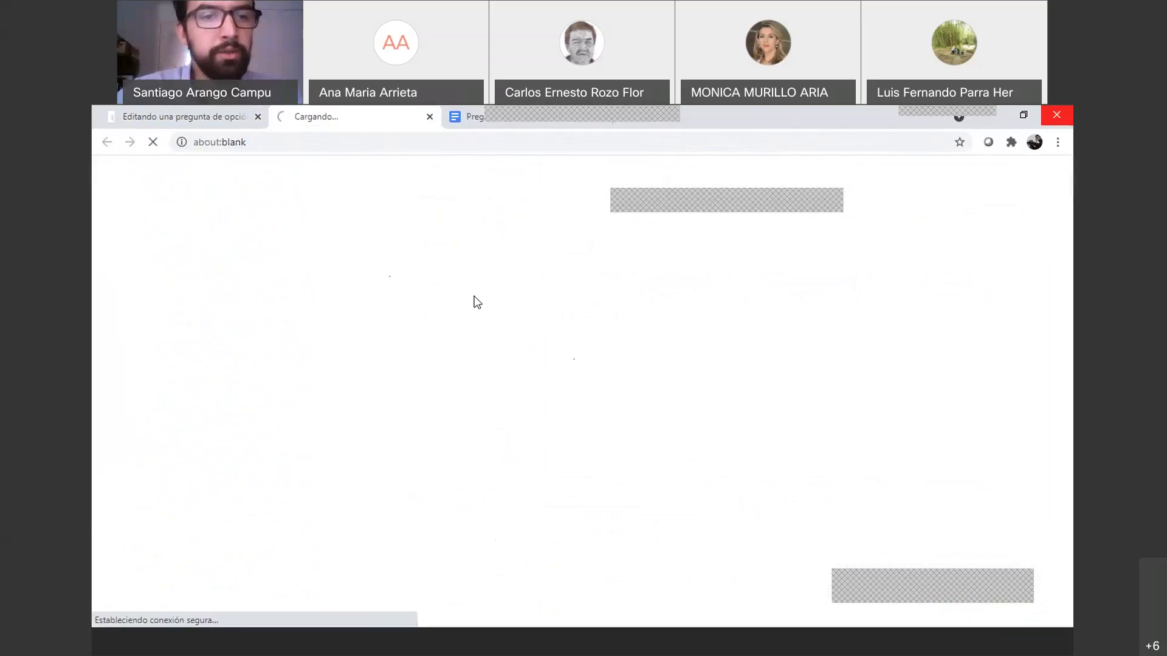
pyautogui.click(216, 113)
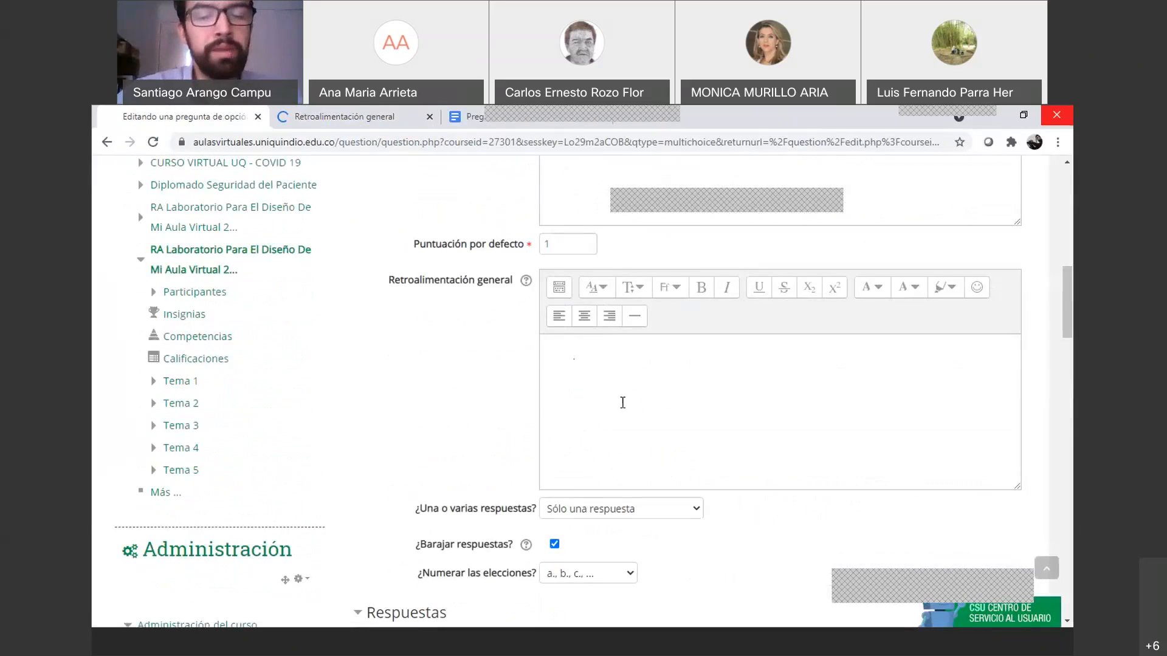
pyautogui.click(326, 121)
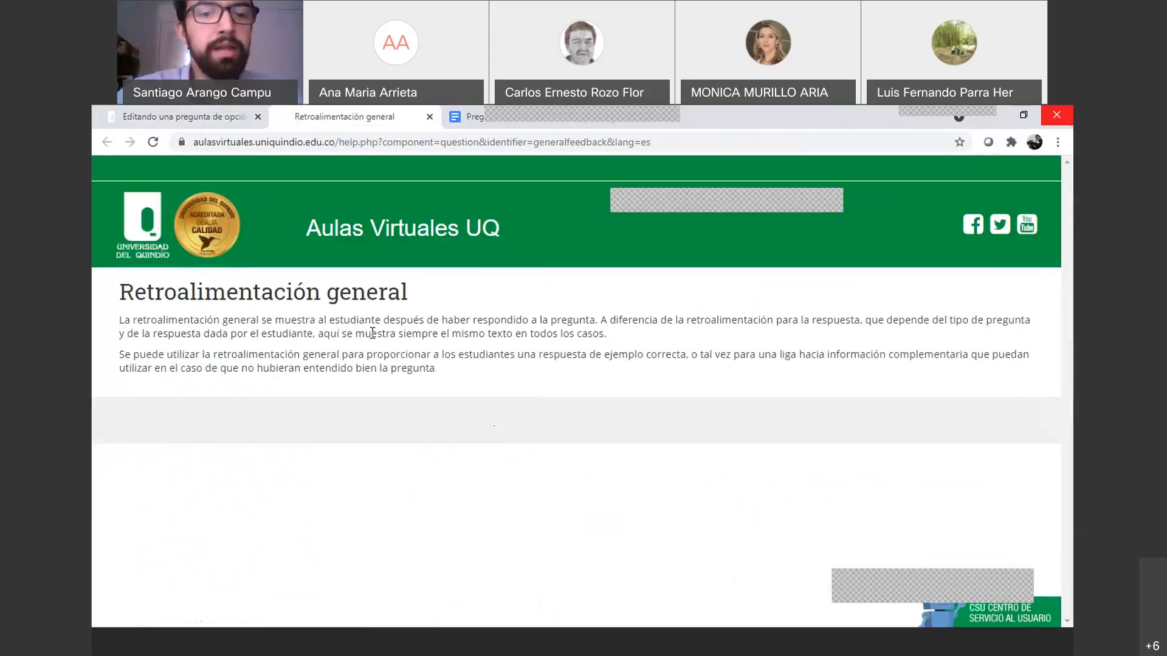
# Read the general feedback help, then return to the question's general feedback field
pyautogui.moveTo(600, 322); pyautogui.dragTo(490, 321)
pyautogui.click(445, 337)
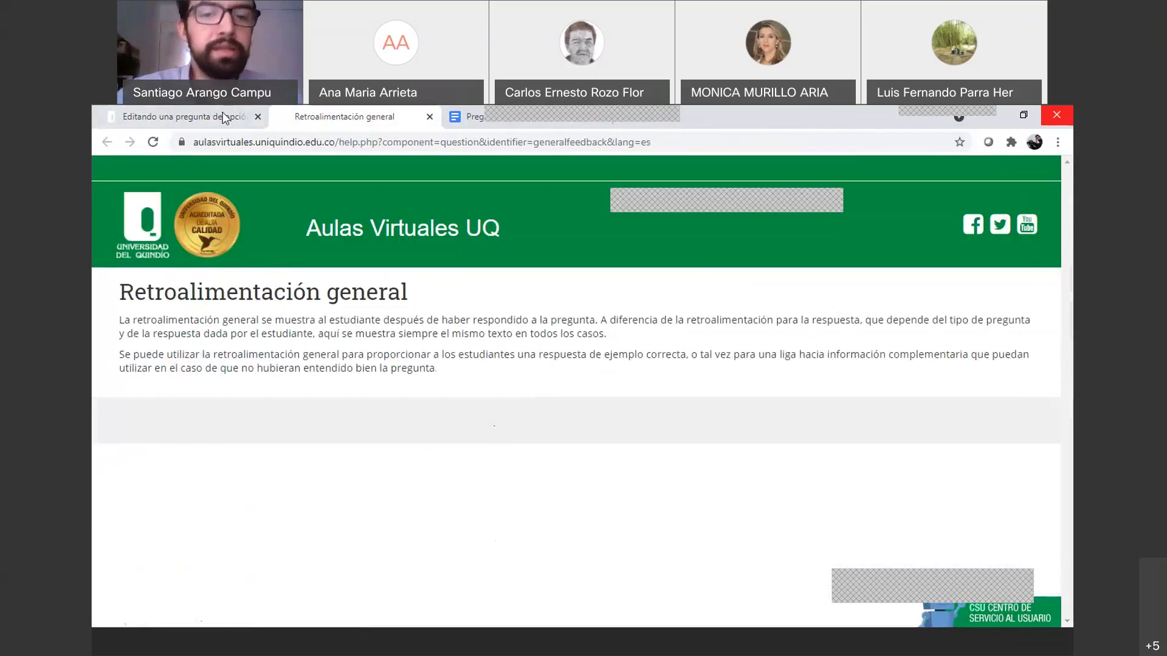
pyautogui.hotkey('ctrl', 'shift', 'Tab')
pyautogui.click(603, 390)
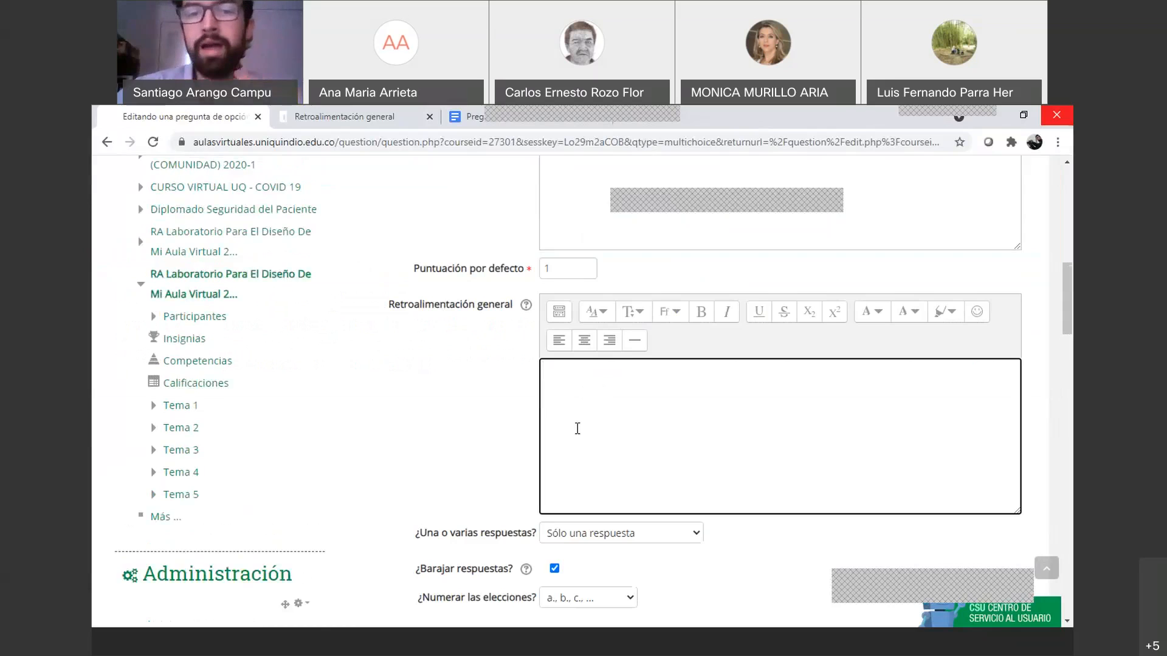
# Keep 'Sólo una respuesta' after trying multiple answers, and keep a., b., c. numbering
pyautogui.scroll(2, 575, 428)
pyautogui.scroll(3, 573, 437)
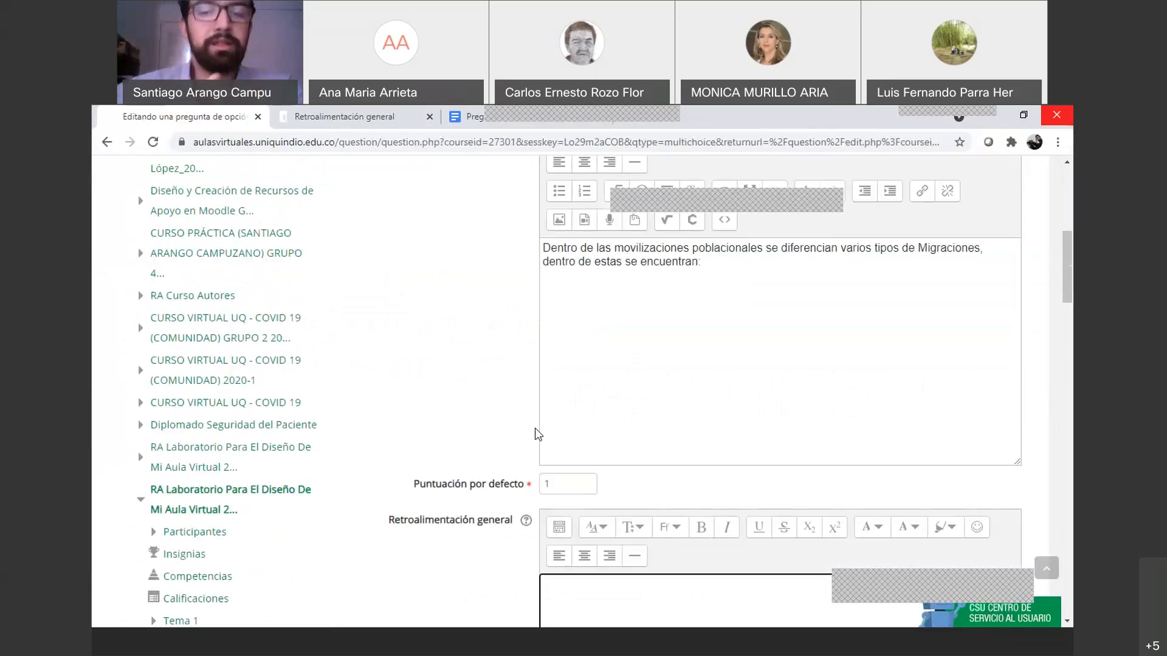
pyautogui.scroll(-4, 537, 435)
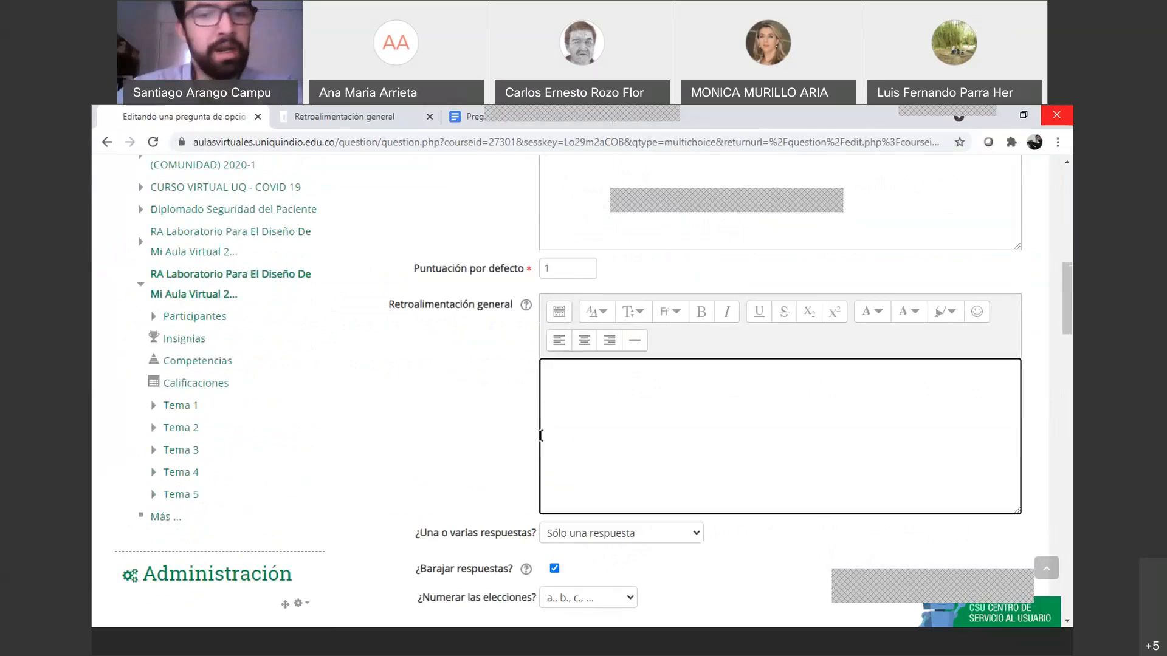
pyautogui.scroll(-4, 538, 435)
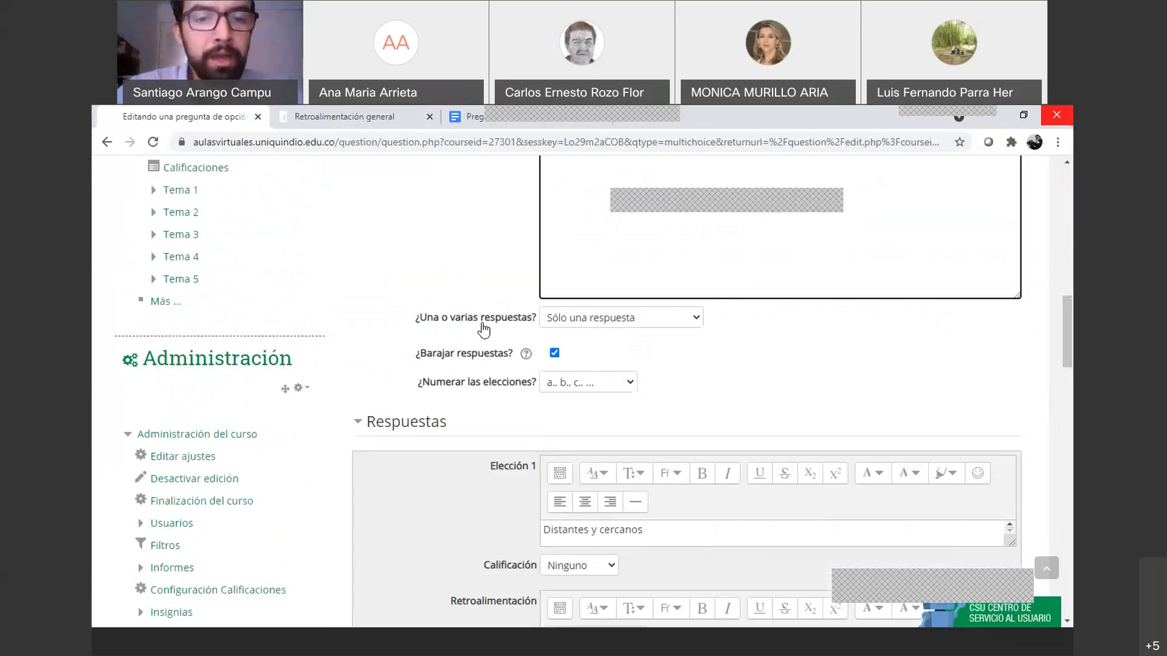
pyautogui.click(628, 328)
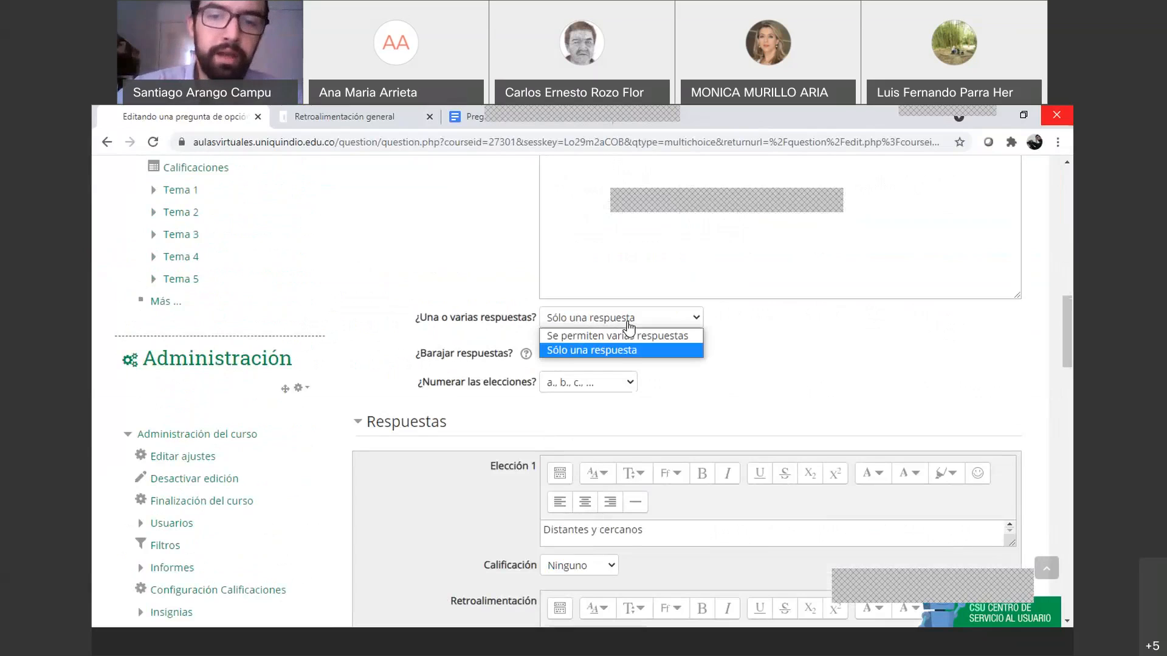
pyautogui.click(628, 335)
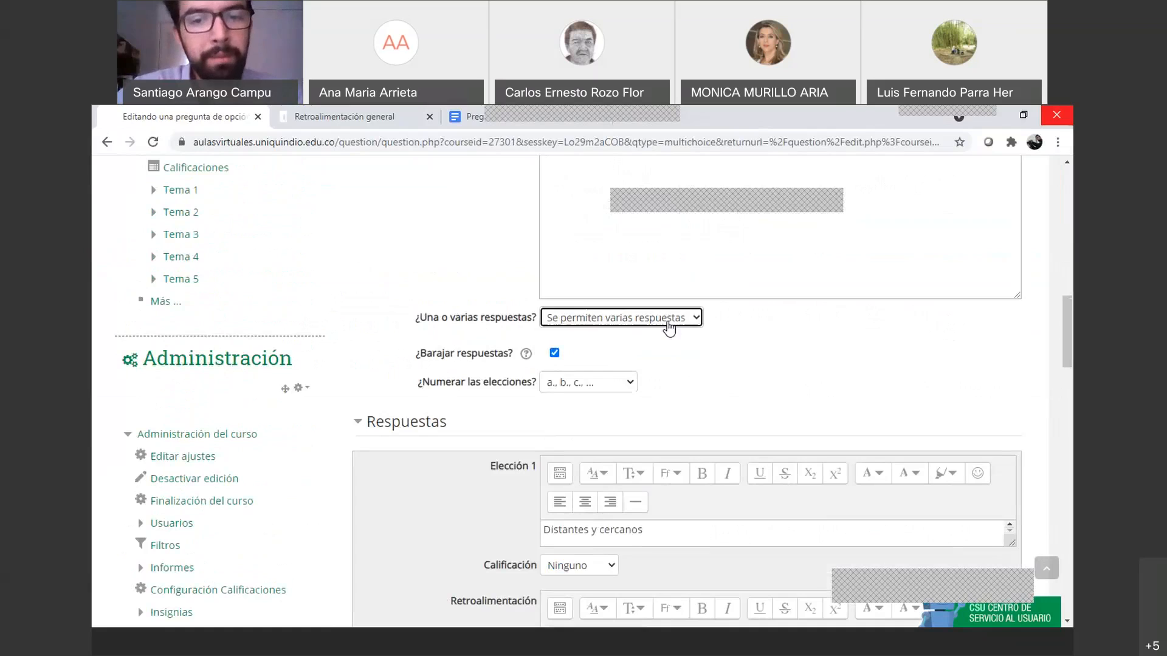
pyautogui.click(618, 317)
pyautogui.click(607, 350)
pyautogui.scroll(-1, 559, 358)
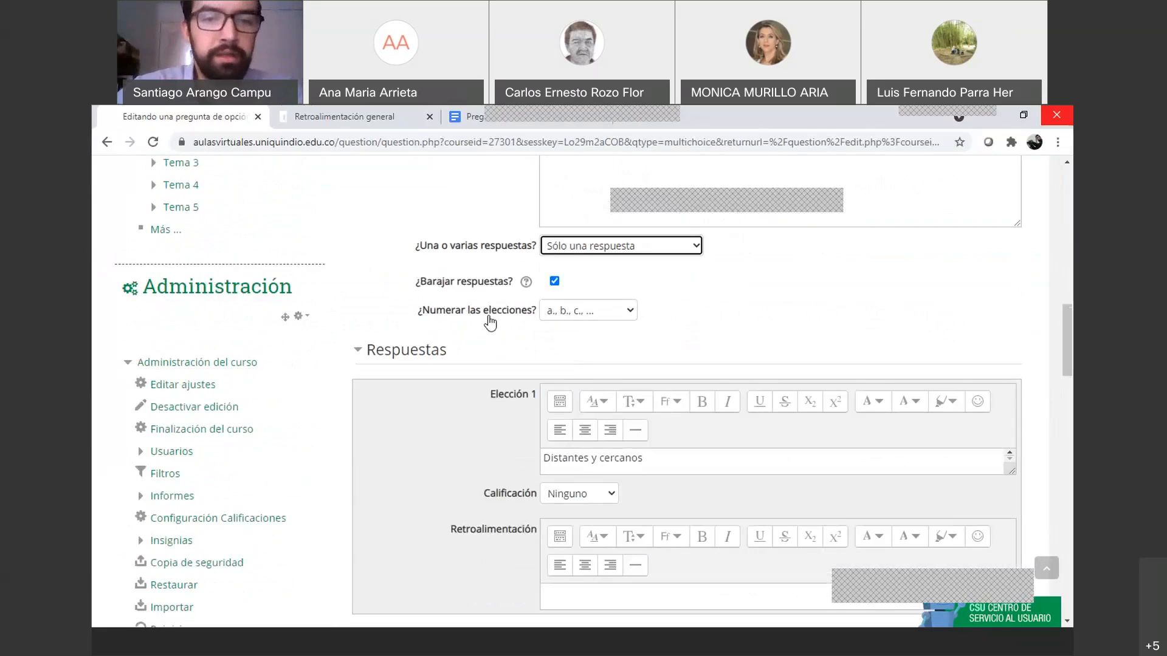
pyautogui.click(618, 315)
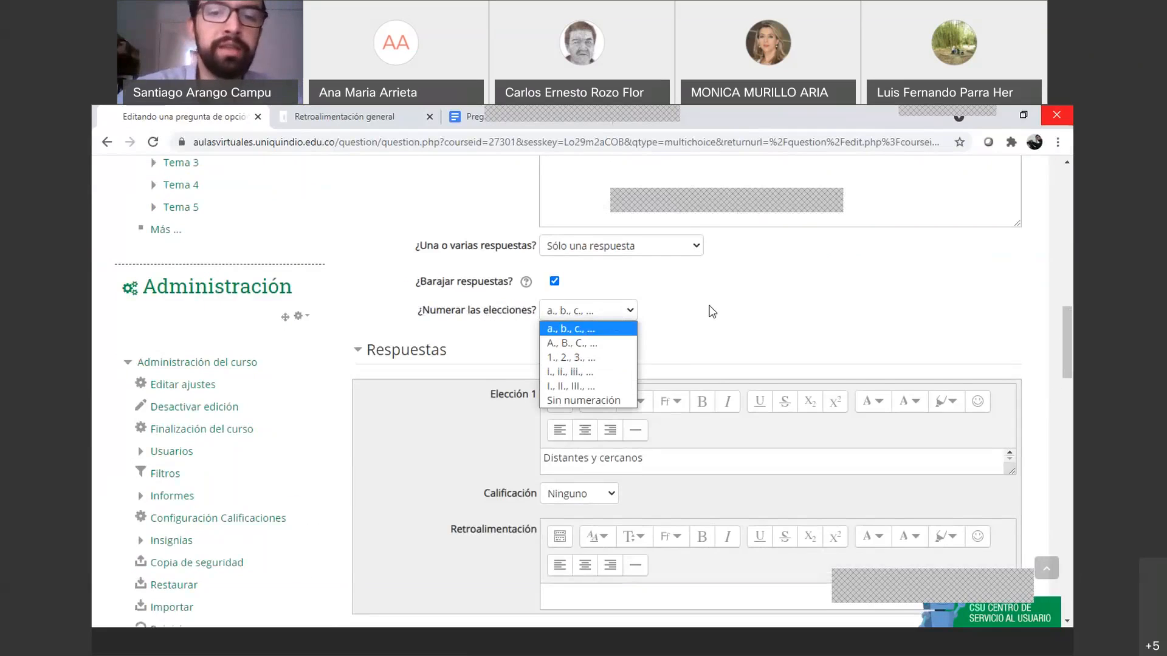
pyautogui.click(705, 311)
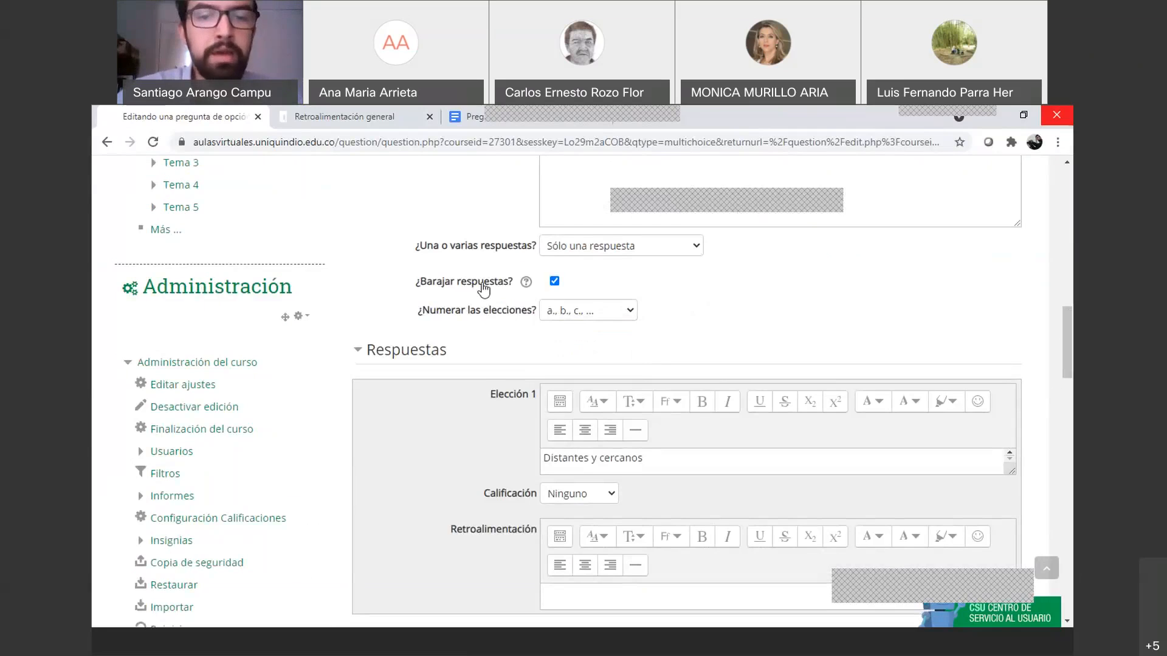
# Open the shuffle-answers help, close the general feedback help, and view PreguntasCuestionario
pyautogui.click(526, 281)
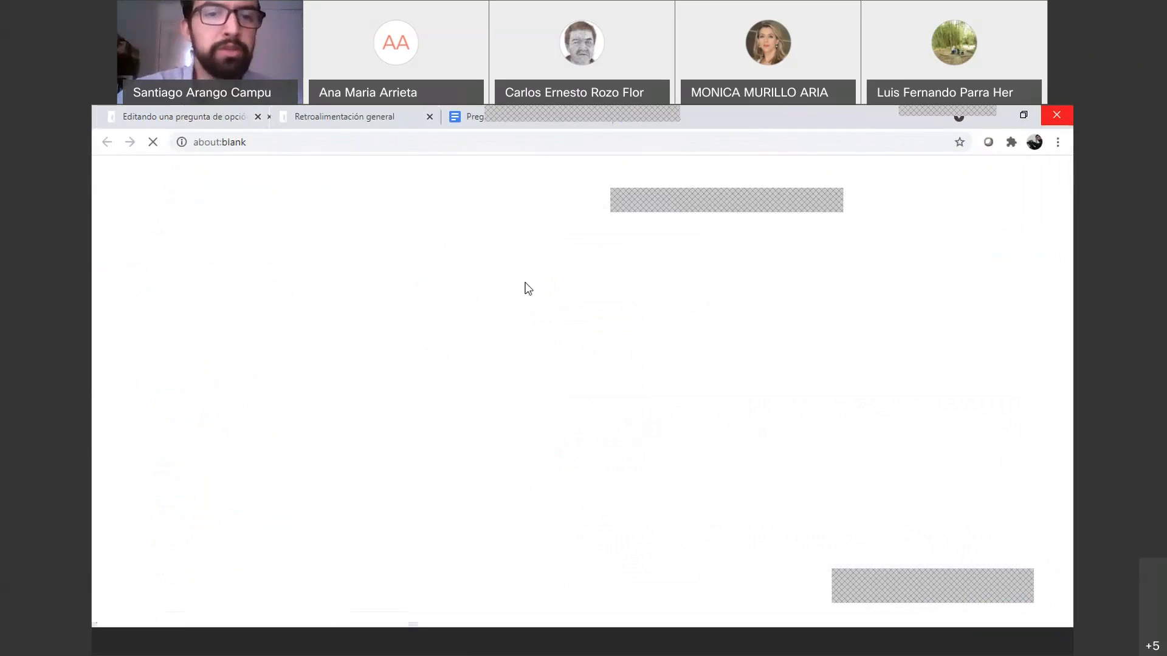
pyautogui.moveTo(455, 116); pyautogui.dragTo(392, 118)
pyautogui.click(430, 117)
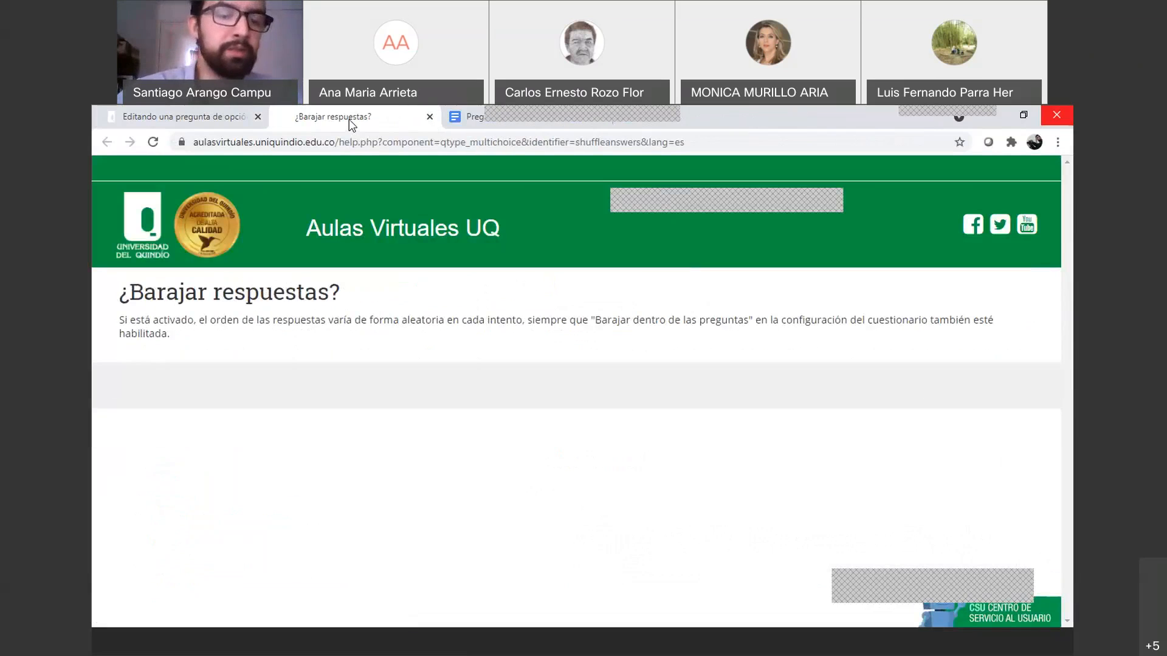
pyautogui.click(217, 122)
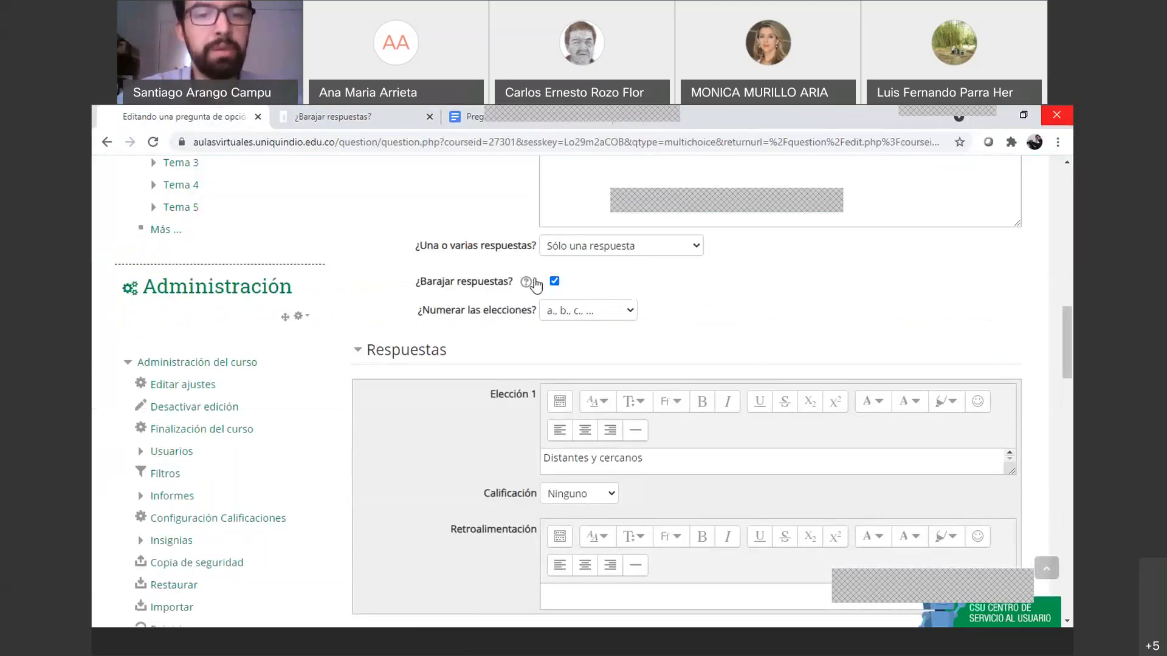
pyautogui.scroll(-2, 541, 286)
pyautogui.scroll(-1, 544, 292)
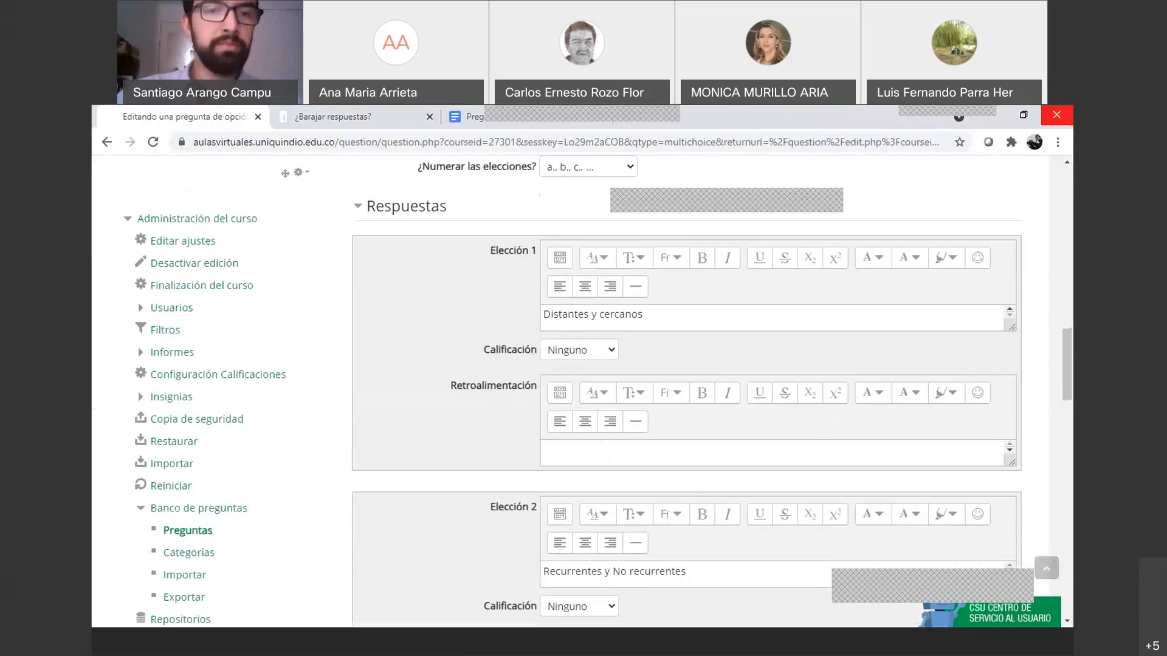
pyautogui.click(465, 117)
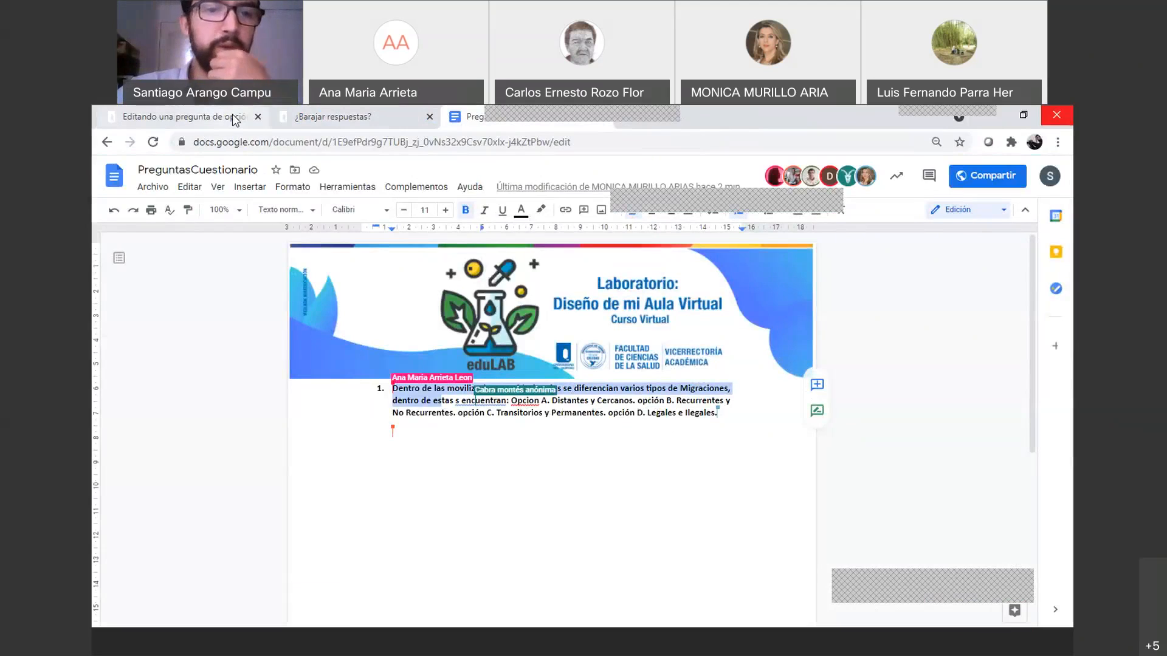
# Give Elección 2, 'Recurrentes y No recurrentes', a 100% grade
pyautogui.click(183, 116)
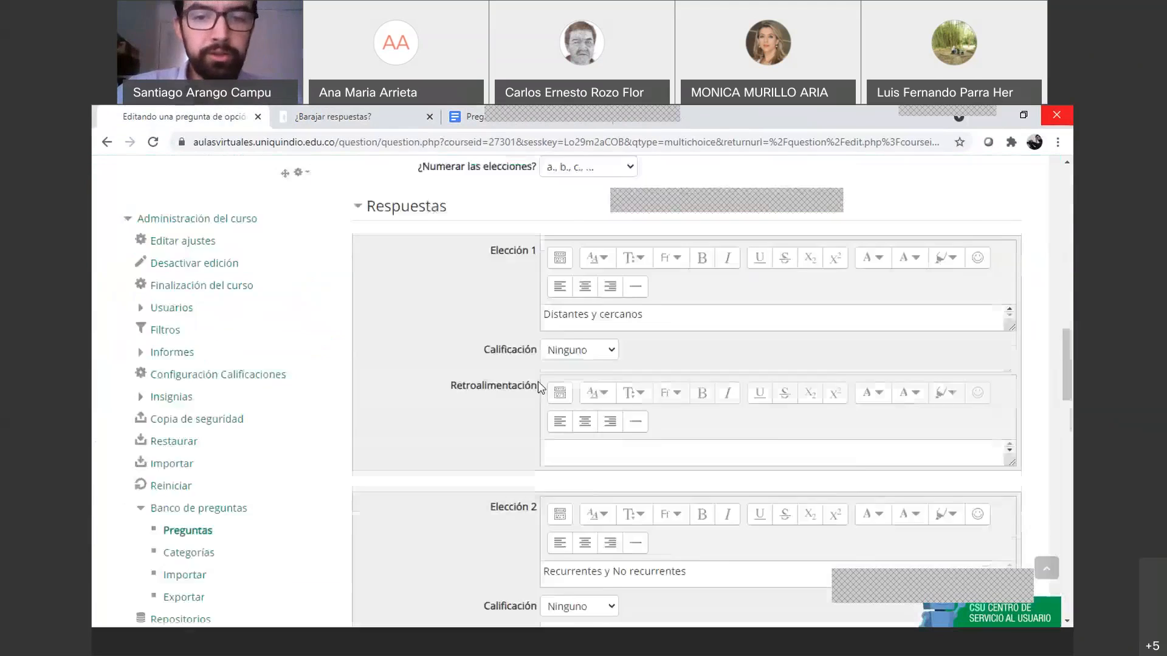
pyautogui.scroll(-3, 596, 395)
pyautogui.click(596, 395)
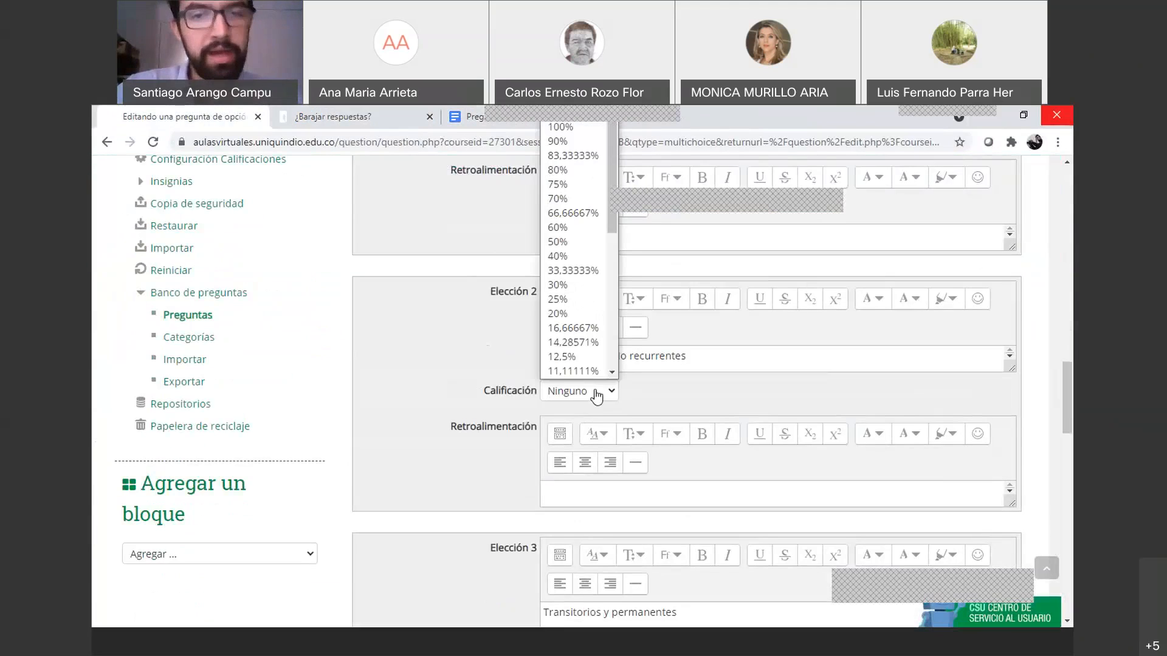
pyautogui.click(555, 129)
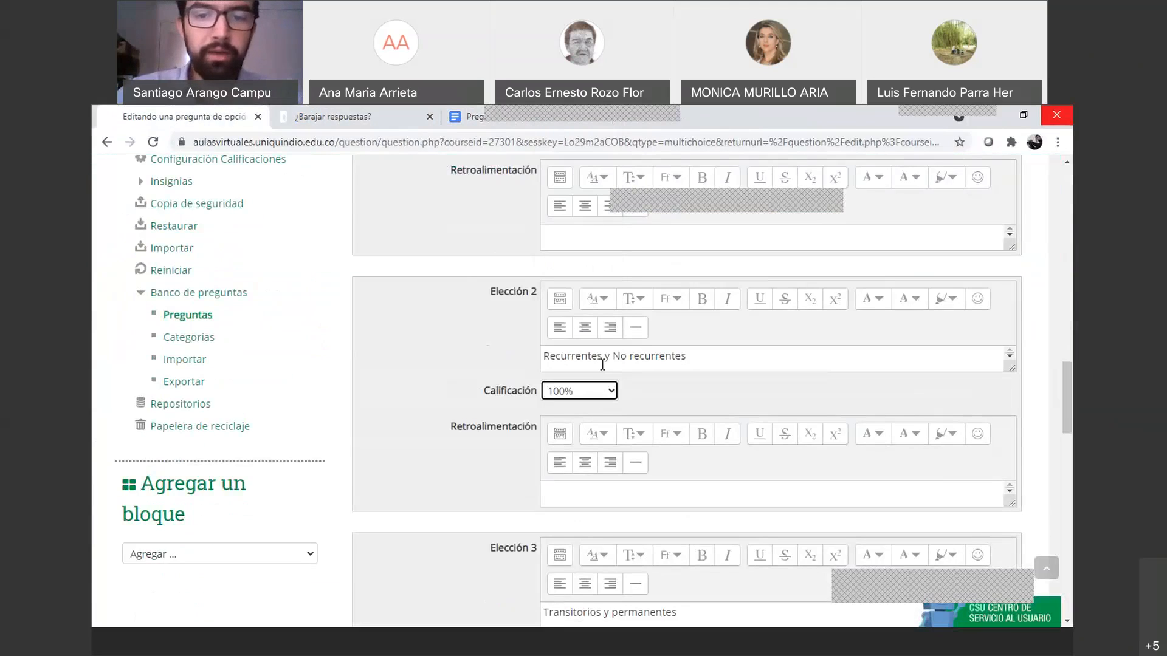
# Try allowing multiple answers with Elección 1 at 50% and Elección 2 at 100%
pyautogui.scroll(4, 632, 387)
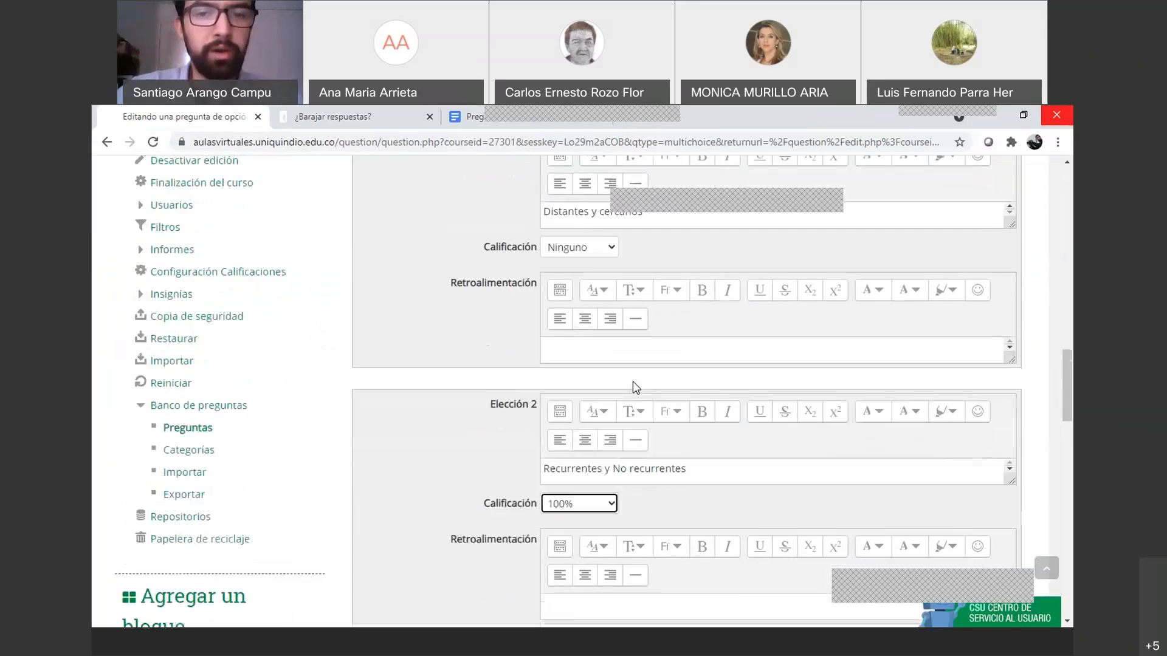
pyautogui.scroll(-7, 620, 352)
pyautogui.scroll(-9, 618, 350)
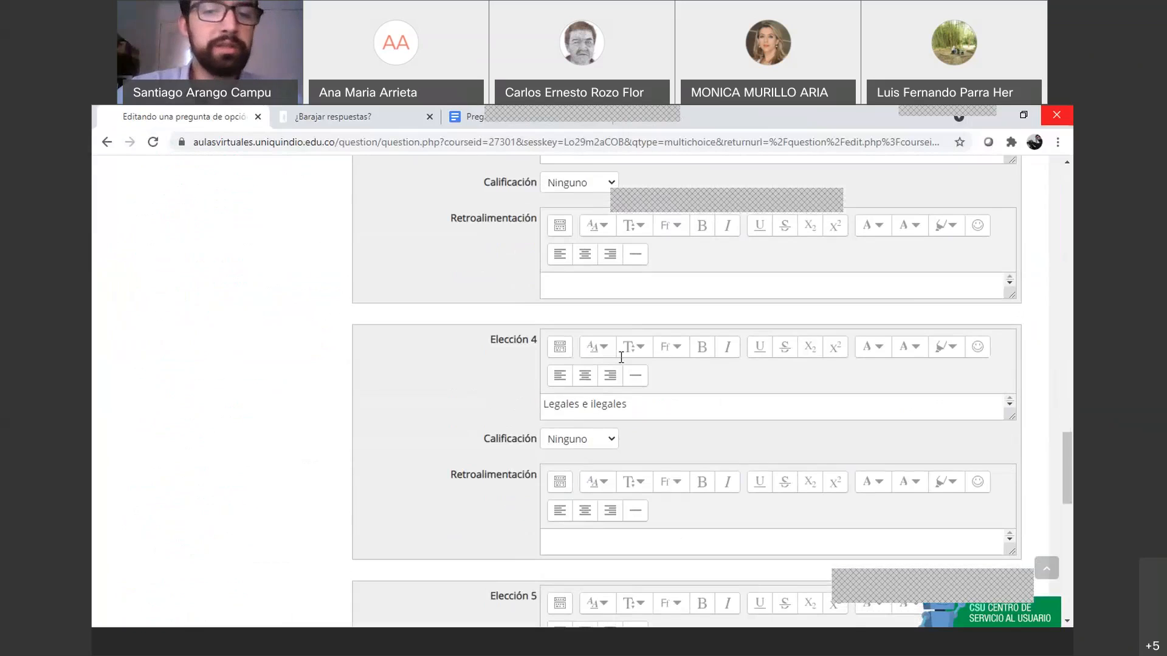
pyautogui.scroll(8, 620, 356)
pyautogui.scroll(10, 619, 356)
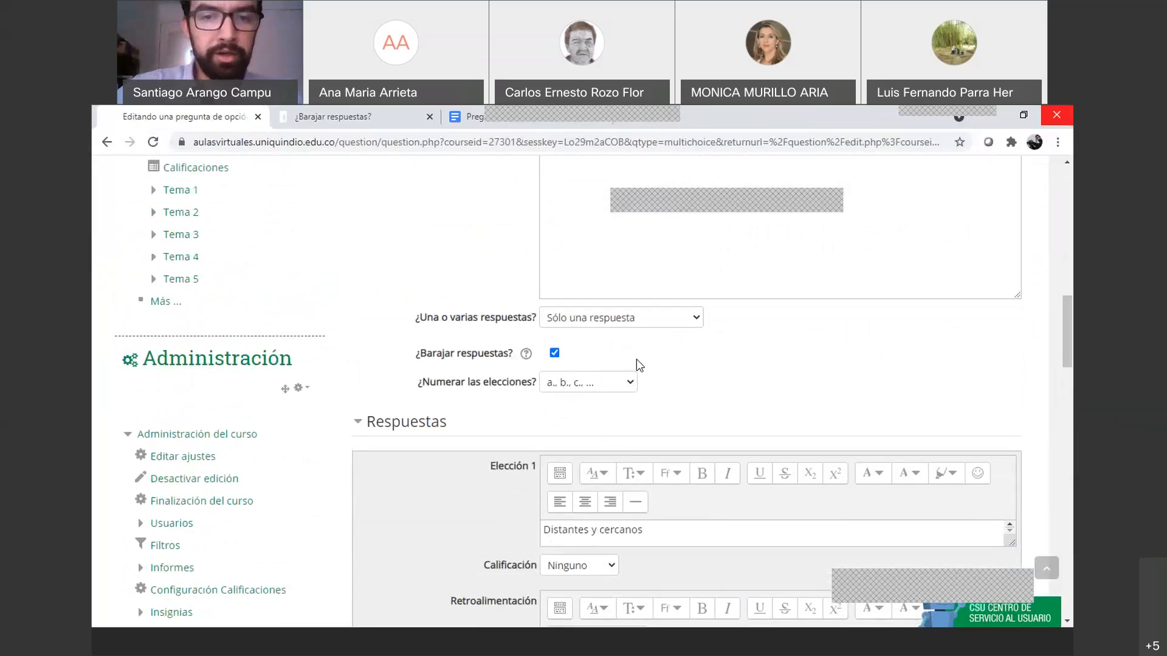
pyautogui.click(671, 321)
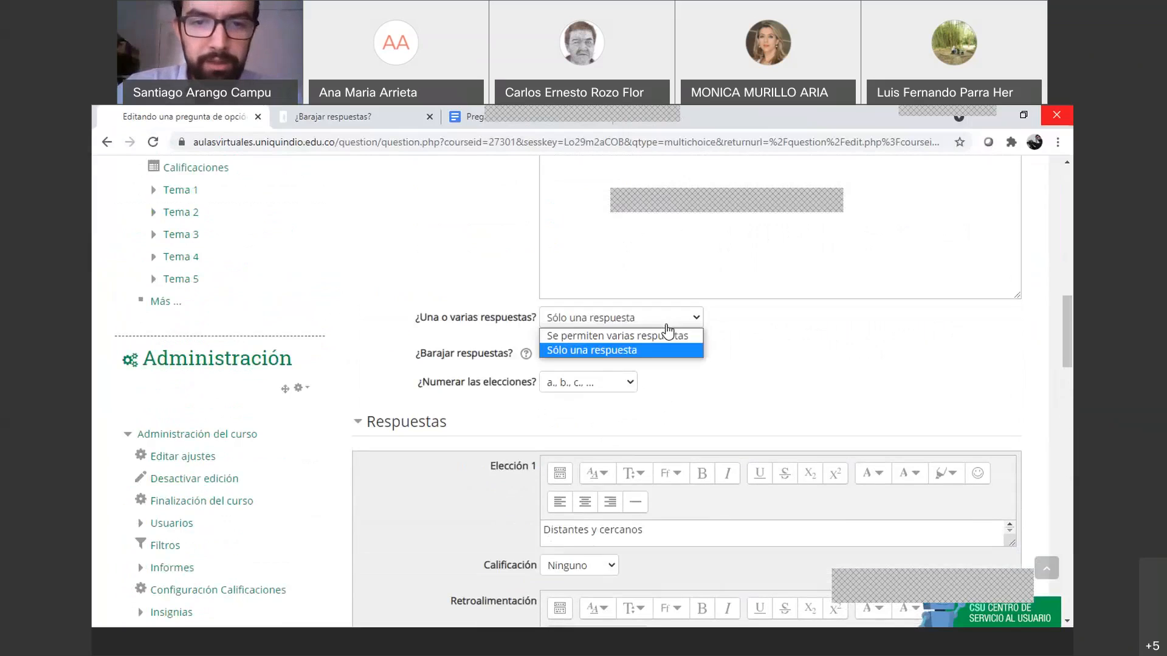
pyautogui.click(601, 336)
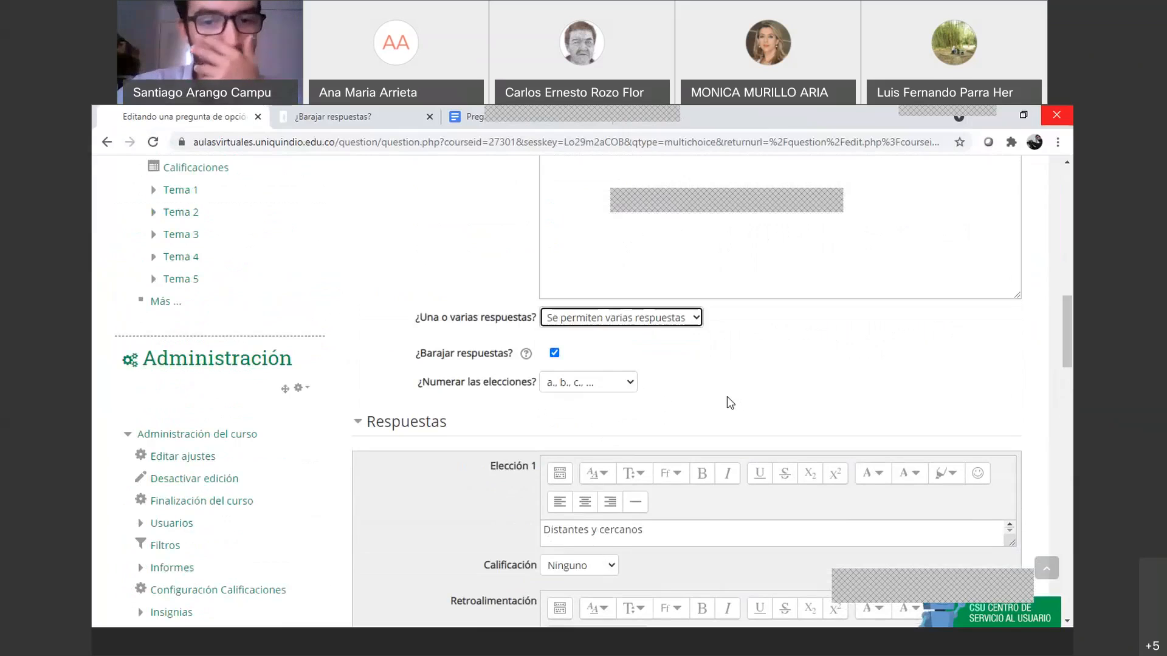
pyautogui.scroll(-2, 729, 402)
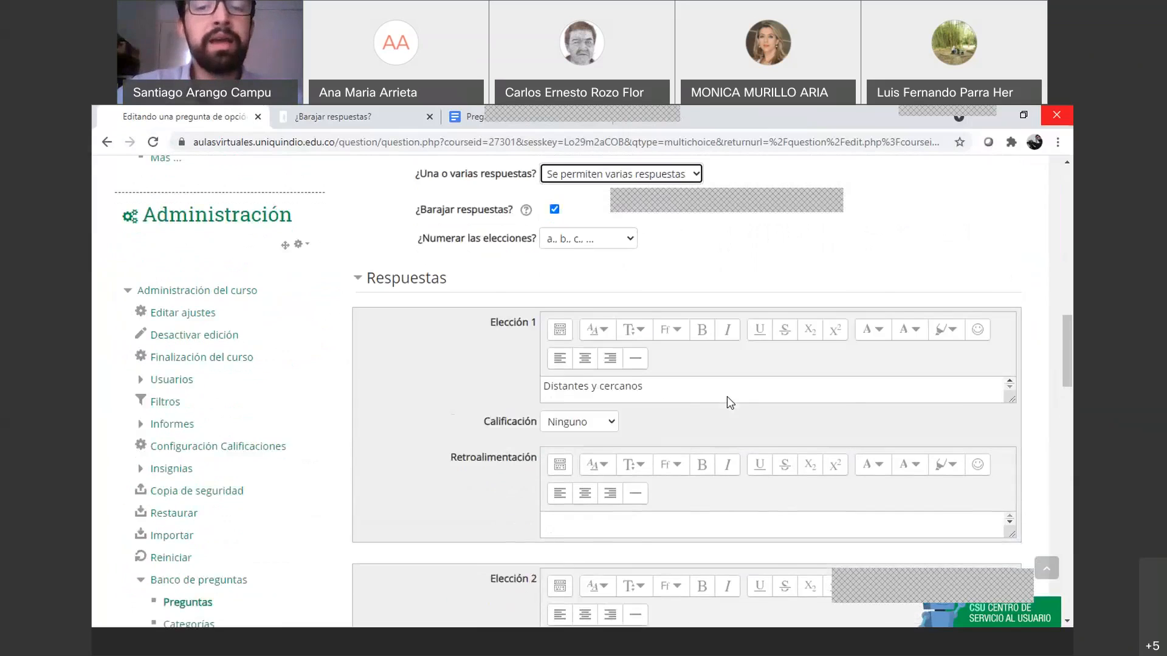
pyautogui.scroll(-1, 729, 402)
pyautogui.scroll(-1, 597, 443)
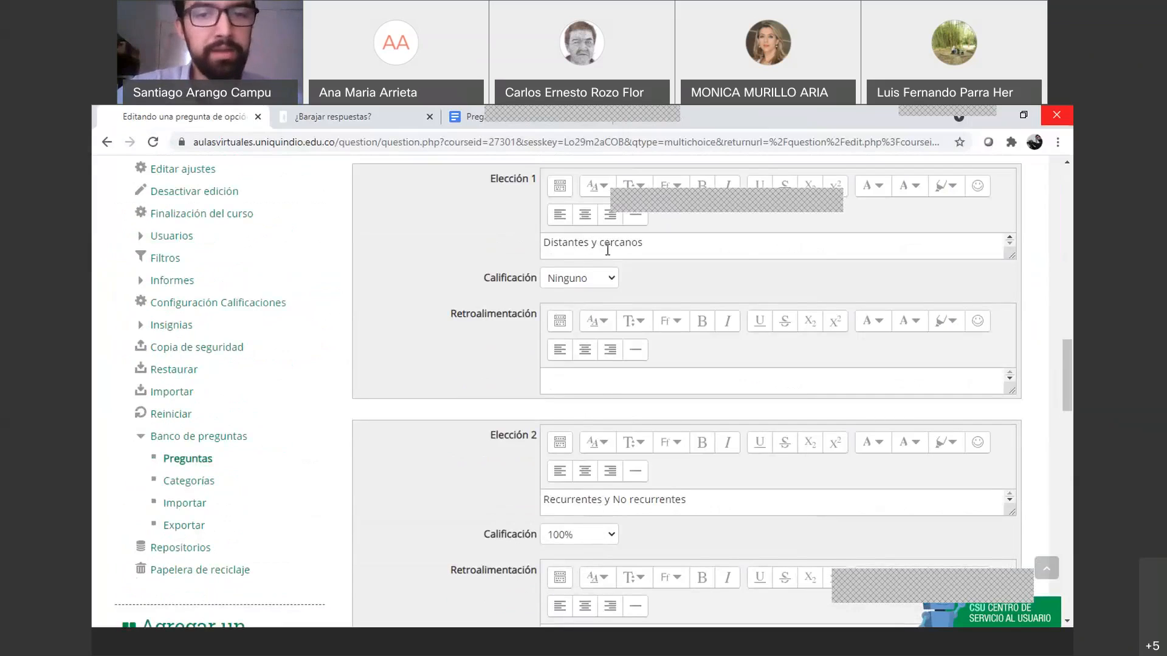
pyautogui.click(607, 278)
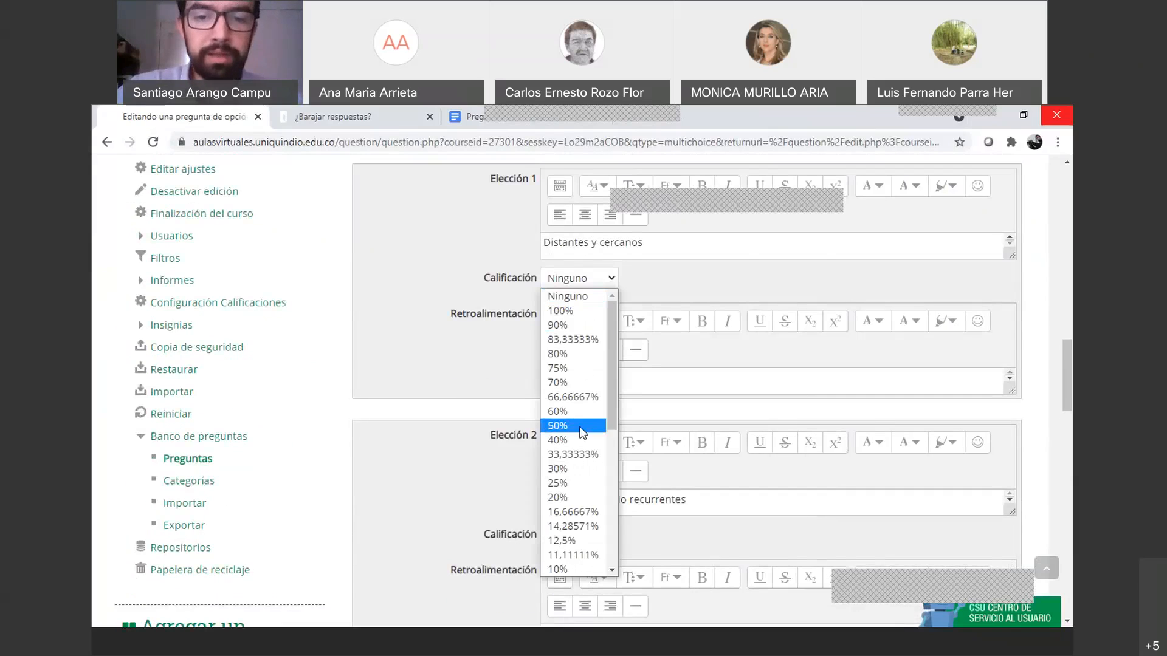
pyautogui.press('Escape')
pyautogui.scroll(-1, 581, 429)
pyautogui.click(603, 464)
pyautogui.click(558, 186)
pyautogui.scroll(1, 607, 363)
pyautogui.click(583, 277)
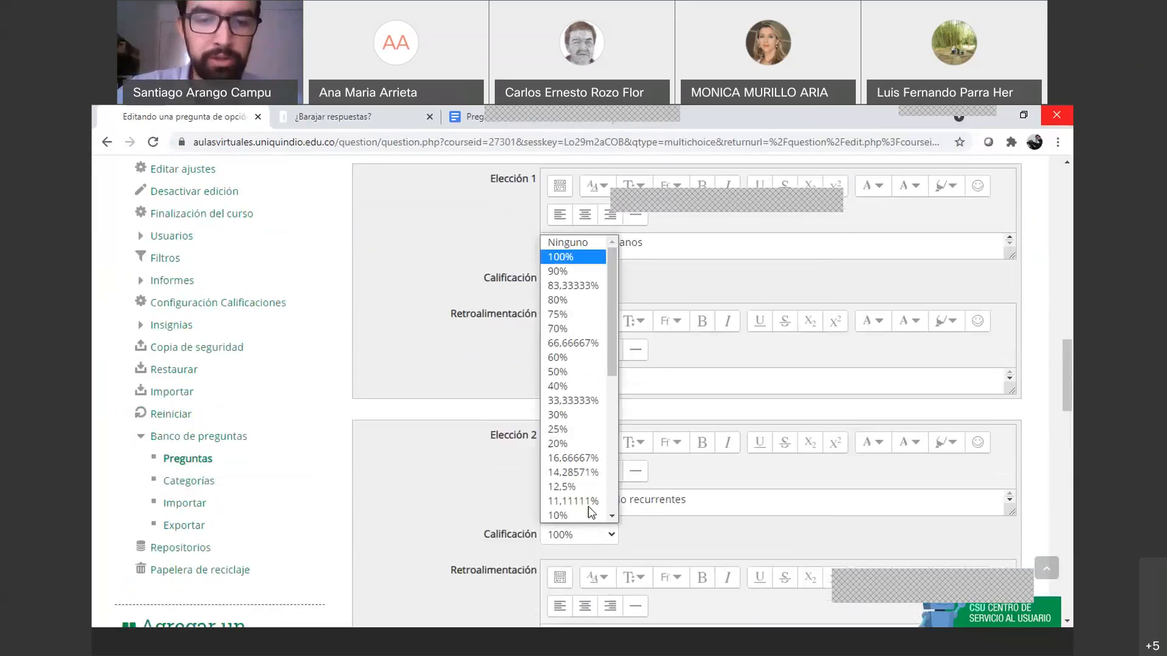
pyautogui.click(574, 371)
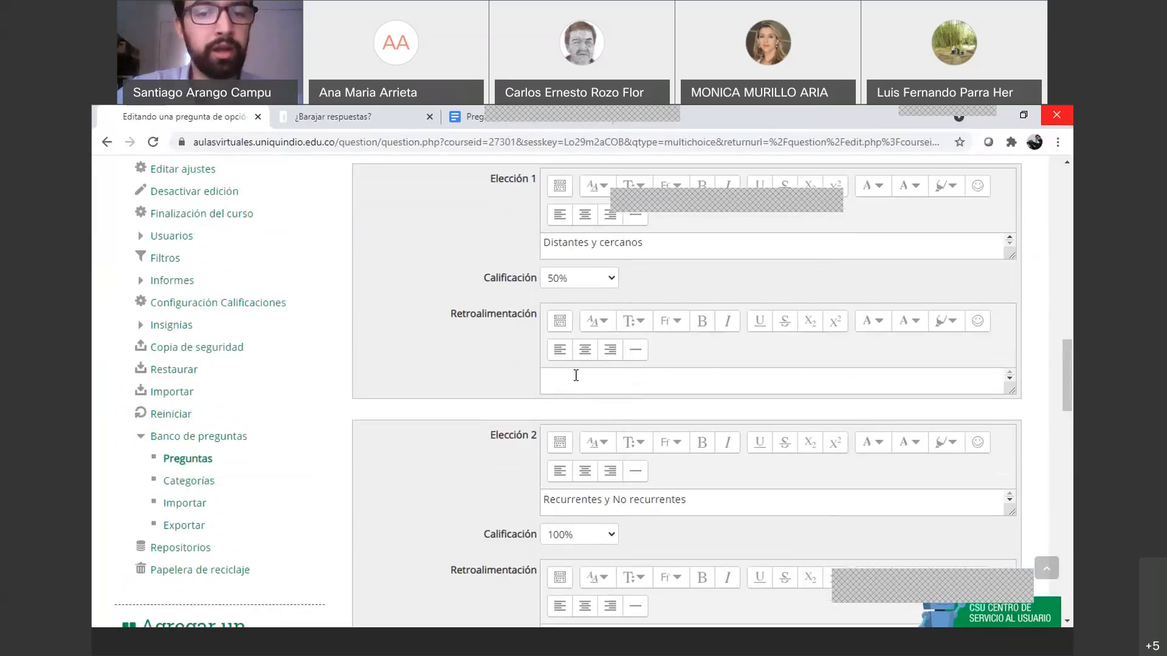
# Reset Elección 1 to Ninguno, keep Elección 2 at 100%, and restore 'Sólo una respuesta'
pyautogui.scroll(2, 595, 360)
pyautogui.scroll(-1, 596, 363)
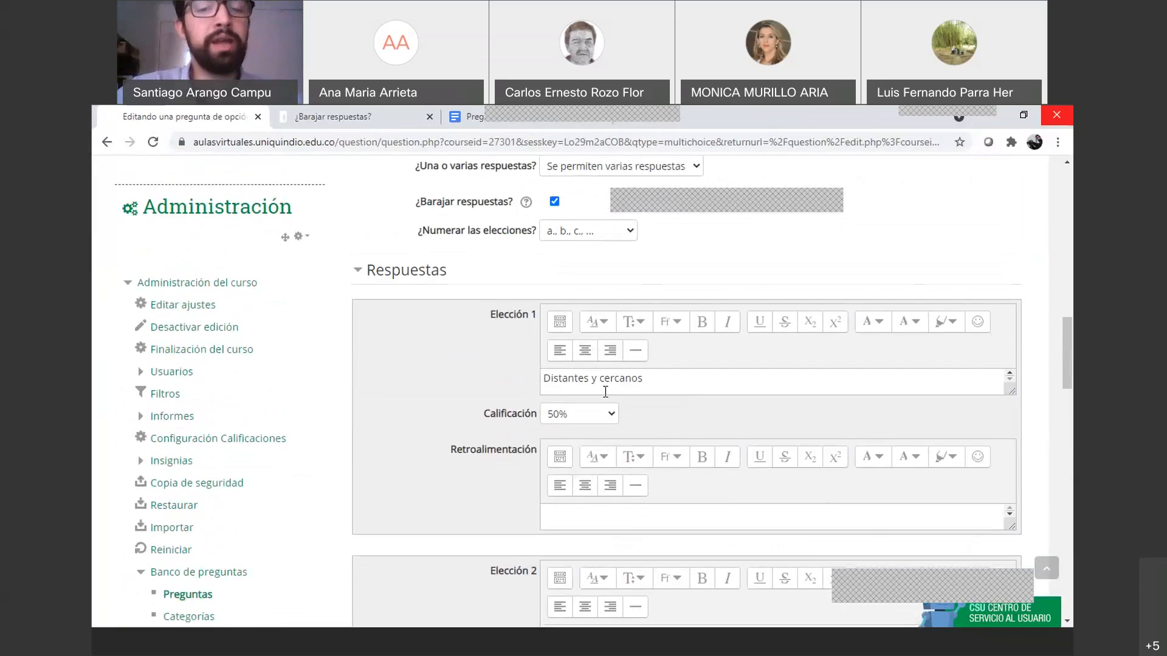
pyautogui.scroll(2, 537, 256)
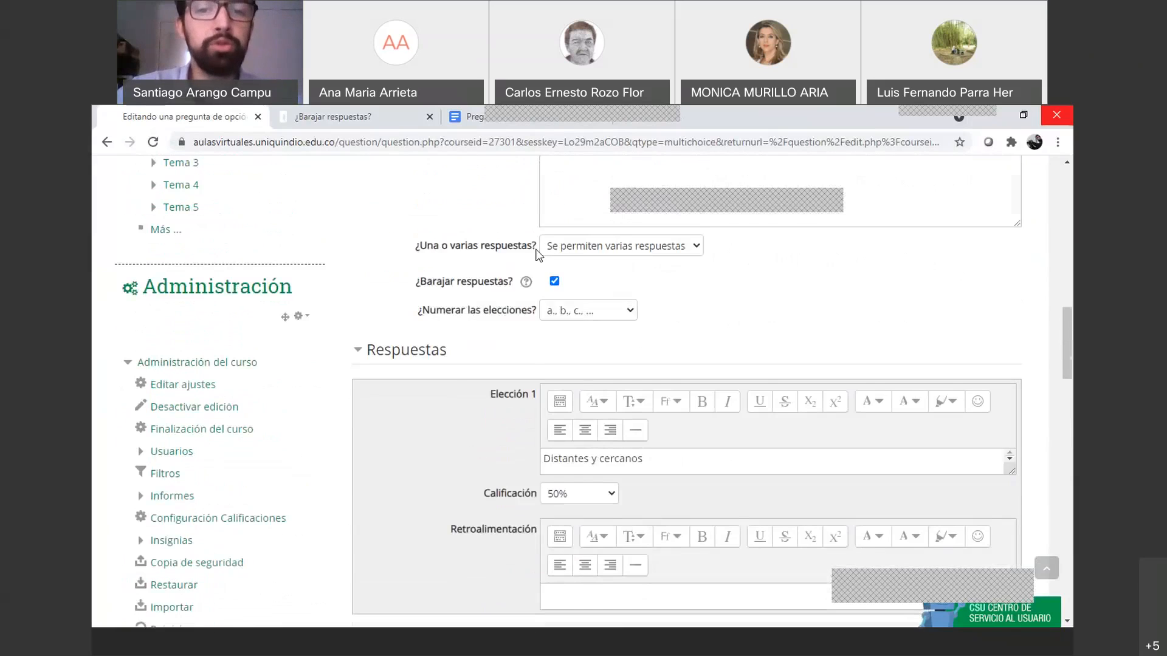
pyautogui.scroll(3, 537, 256)
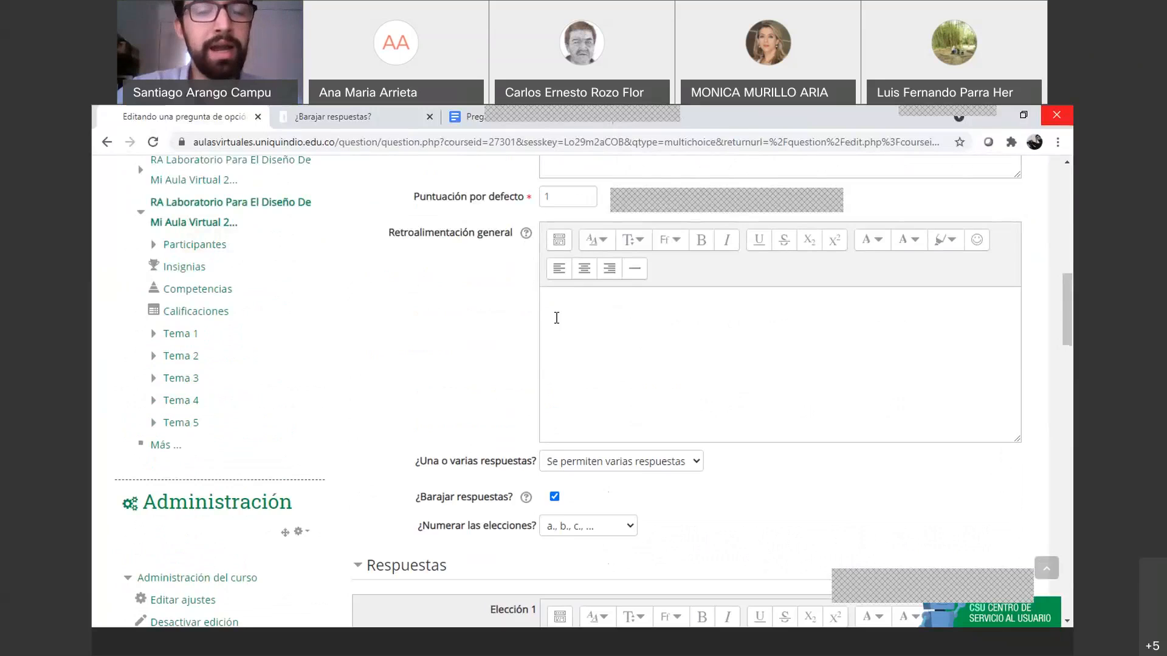
pyautogui.scroll(-4, 578, 411)
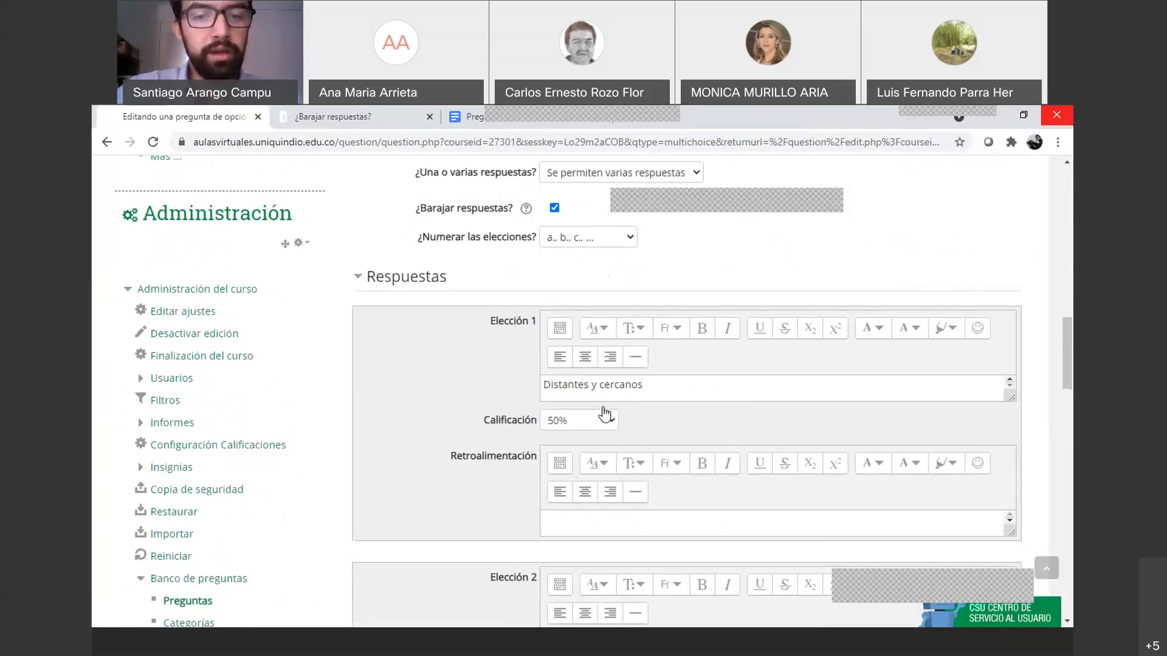
pyautogui.scroll(-2, 605, 415)
pyautogui.click(611, 281)
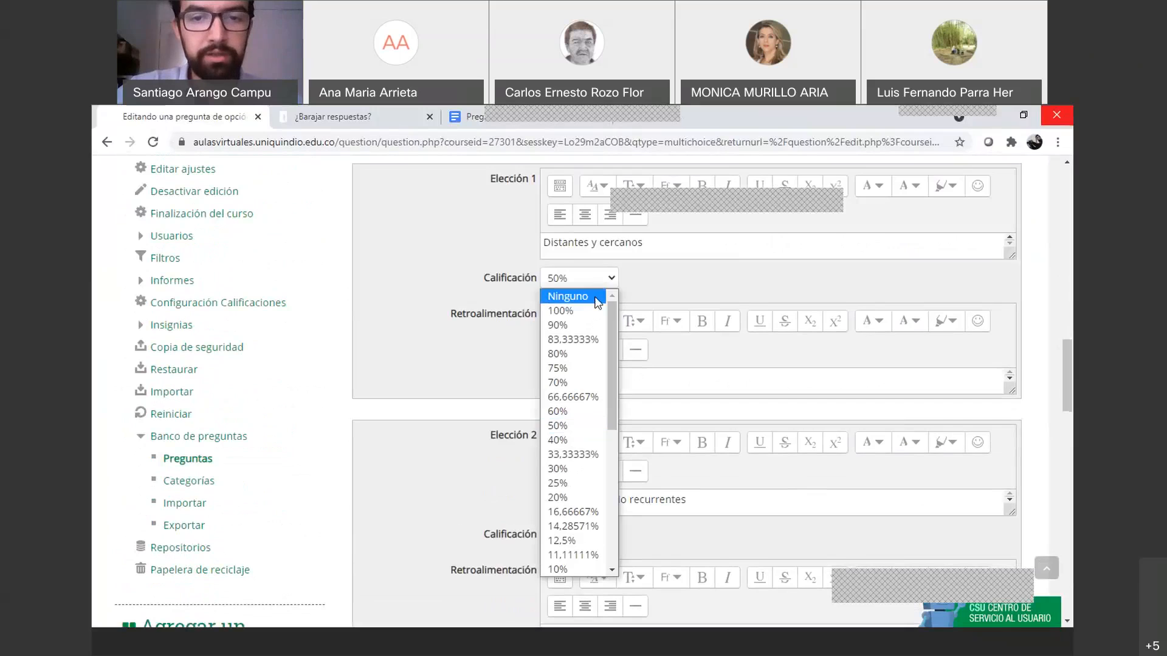
pyautogui.click(597, 298)
pyautogui.click(602, 540)
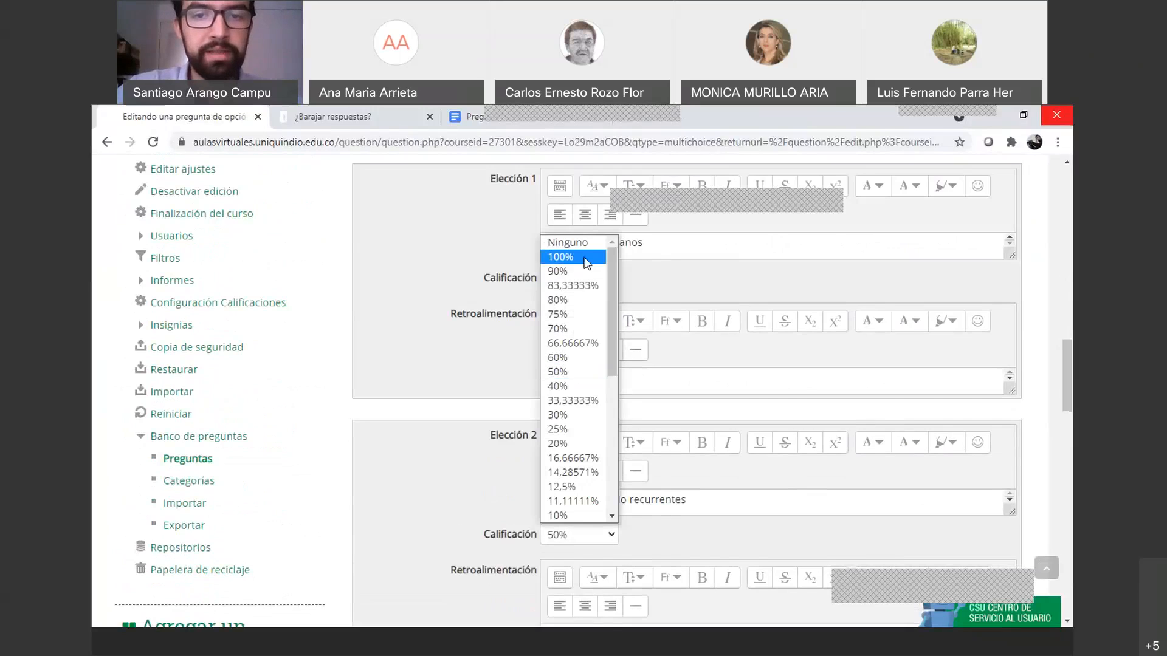
pyautogui.click(586, 260)
pyautogui.scroll(6, 587, 262)
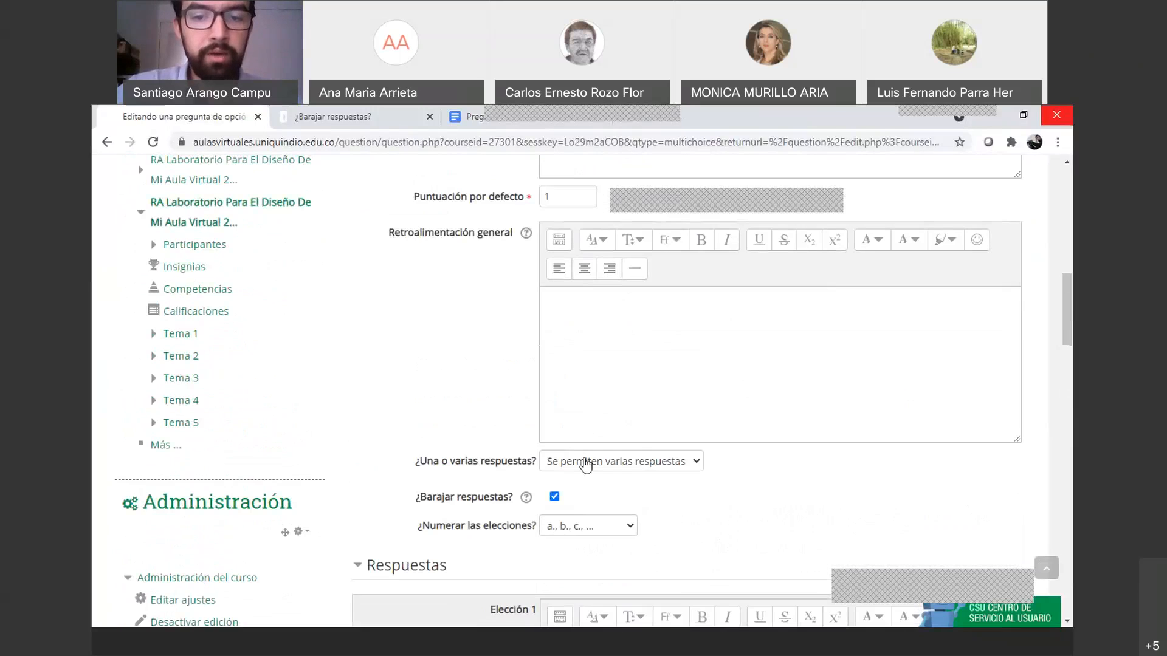
pyautogui.click(585, 466)
pyautogui.click(600, 494)
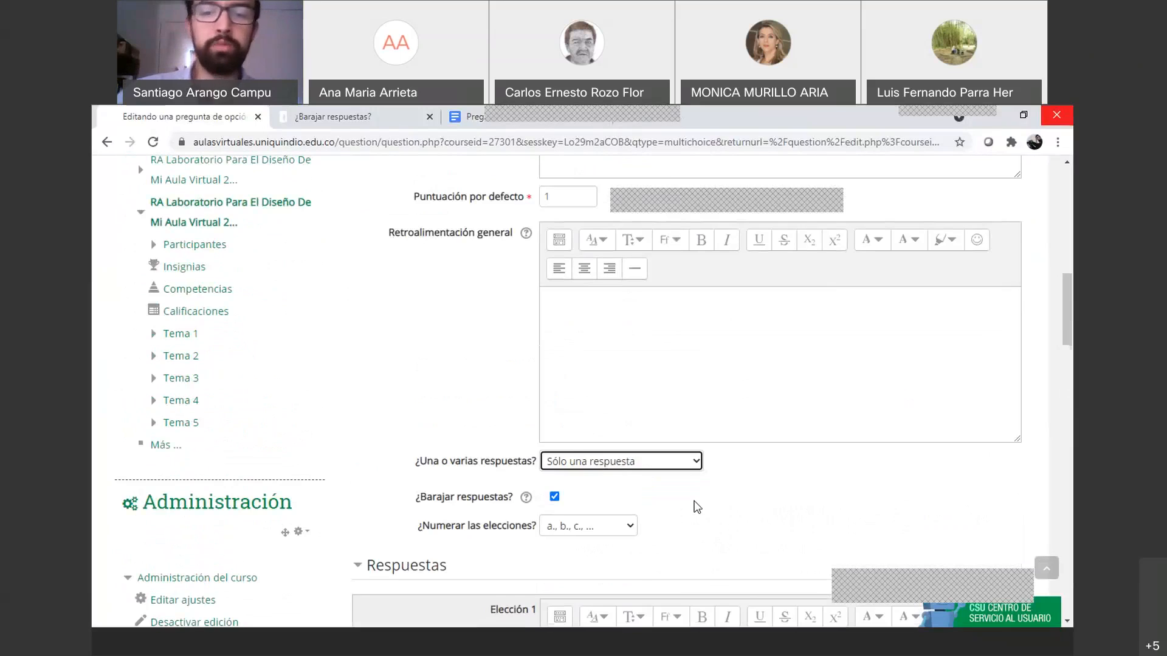
pyautogui.scroll(-15, 693, 502)
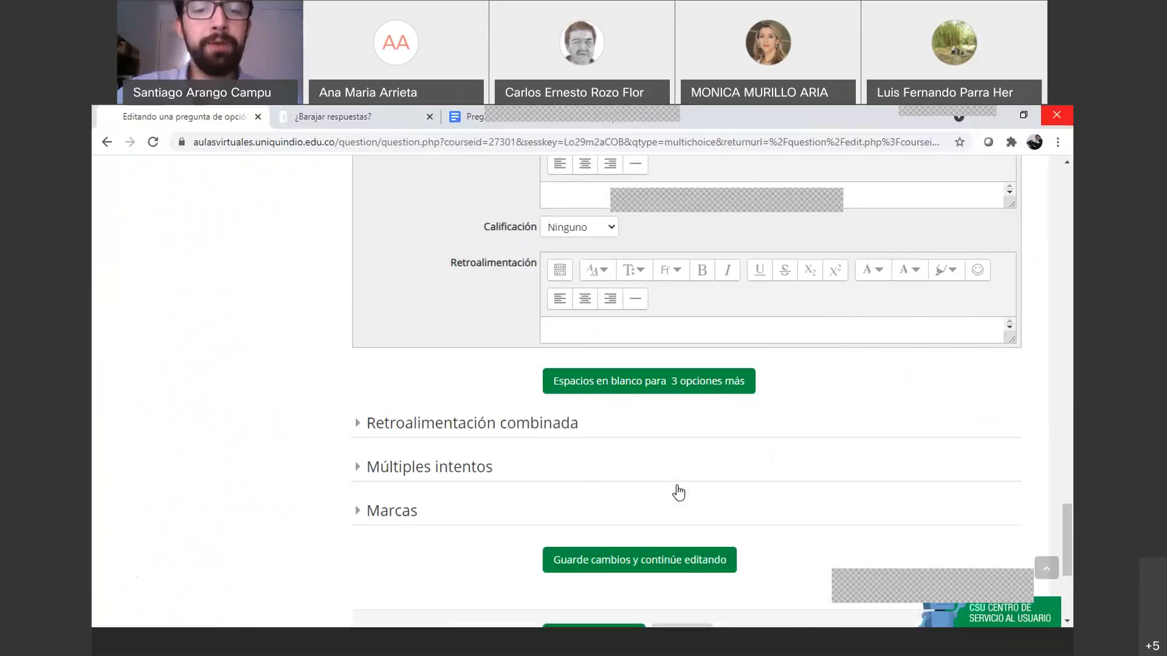
# Toggle the Múltiples intentos and combined feedback sections, leaving combined feedback expanded
pyautogui.scroll(-1, 678, 492)
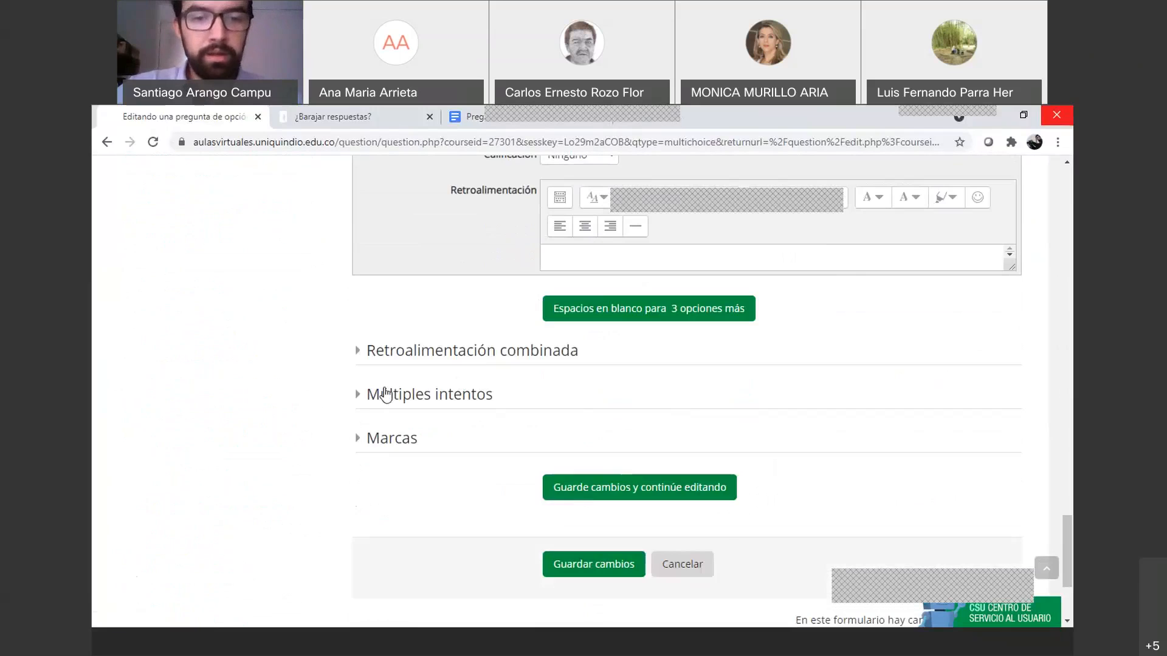
pyautogui.click(386, 395)
pyautogui.click(386, 395)
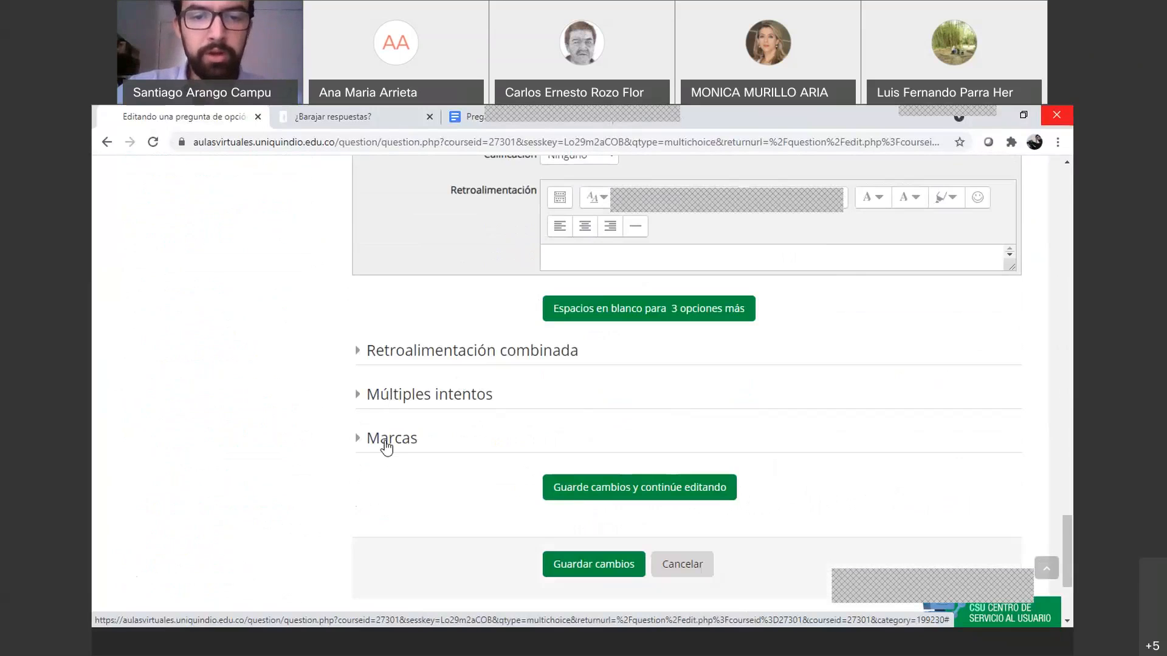
pyautogui.click(424, 353)
pyautogui.click(426, 353)
pyautogui.click(428, 354)
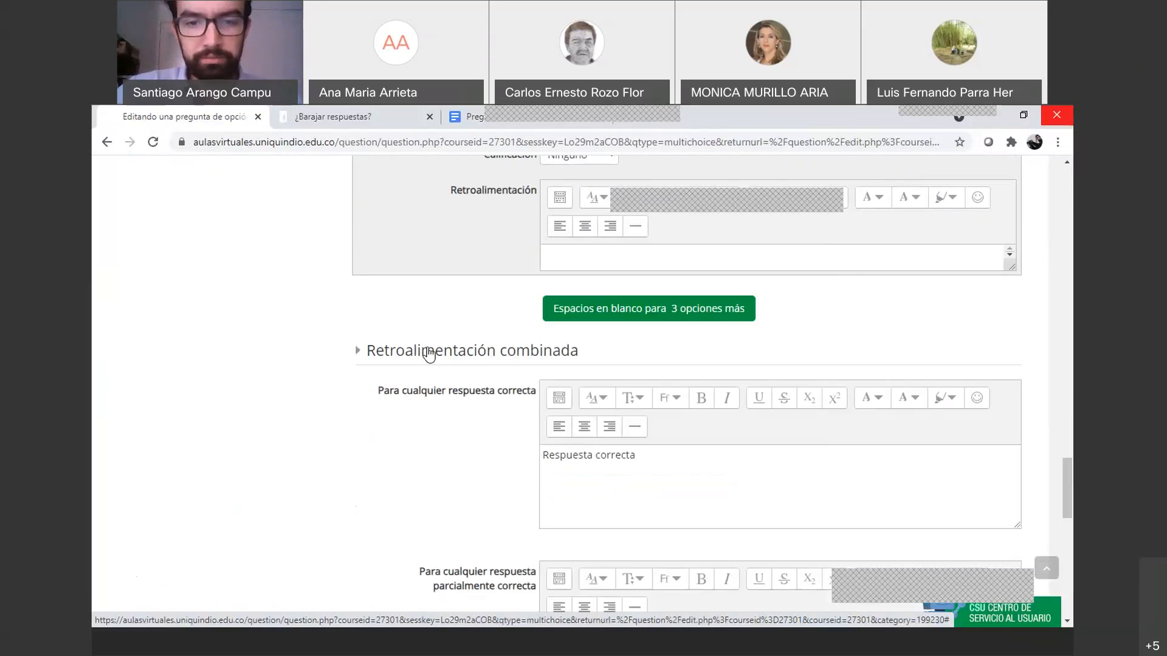
# Save question P1 with Guardar cambios
pyautogui.scroll(-1, 586, 440)
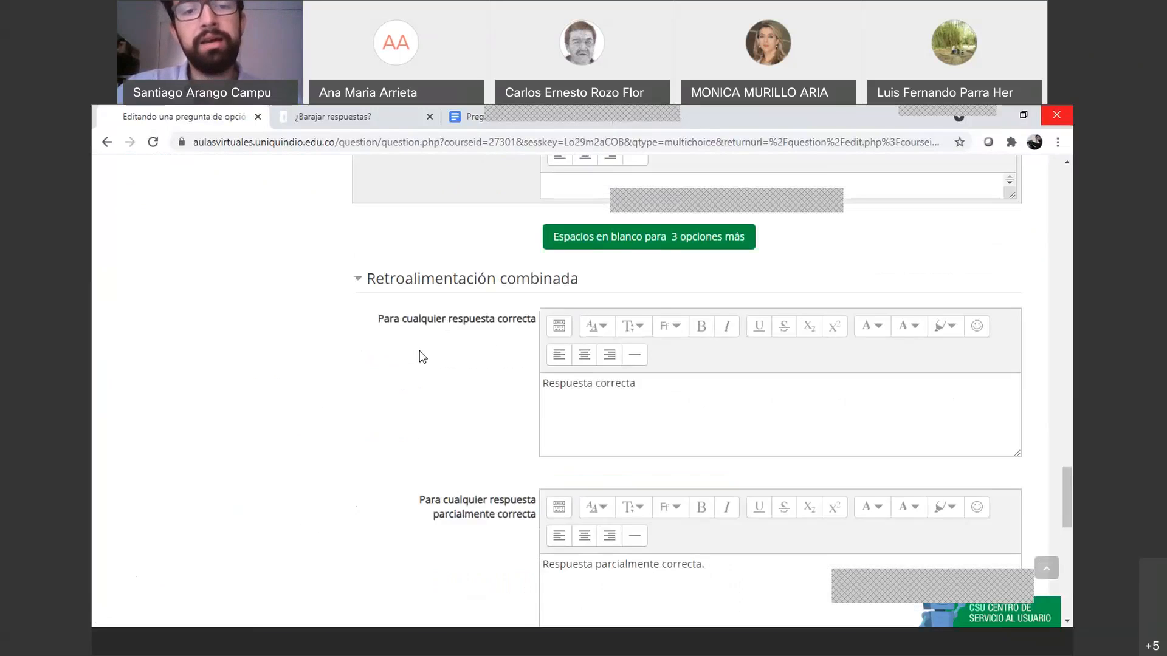
pyautogui.scroll(-2, 620, 386)
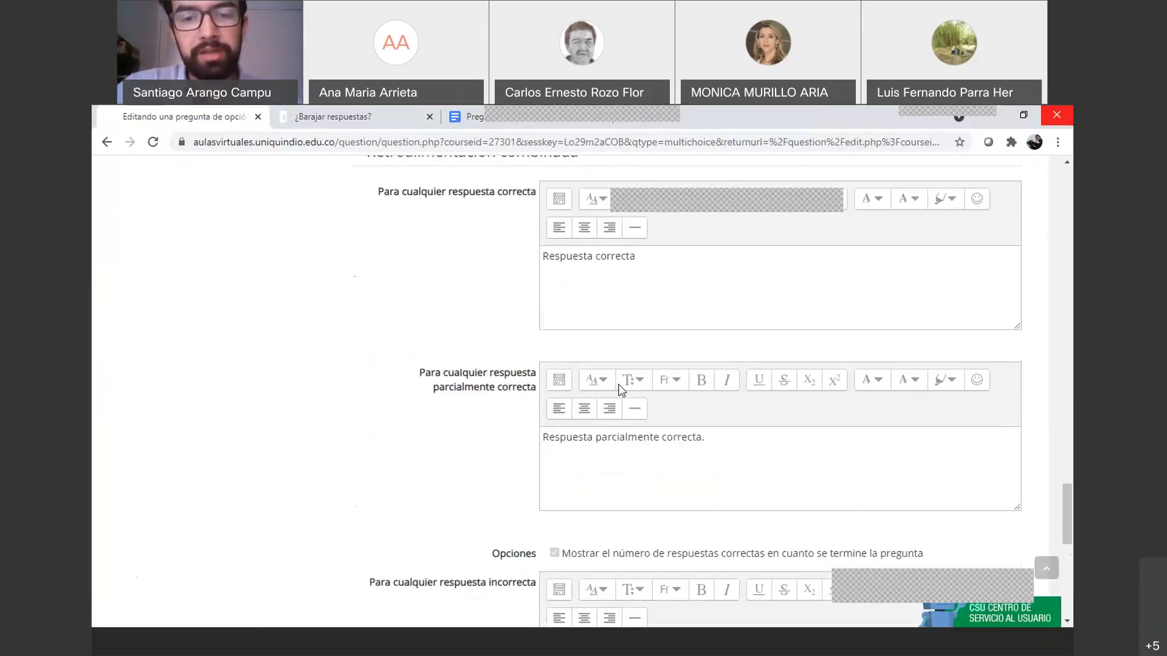
pyautogui.scroll(-2, 619, 389)
pyautogui.scroll(3, 621, 390)
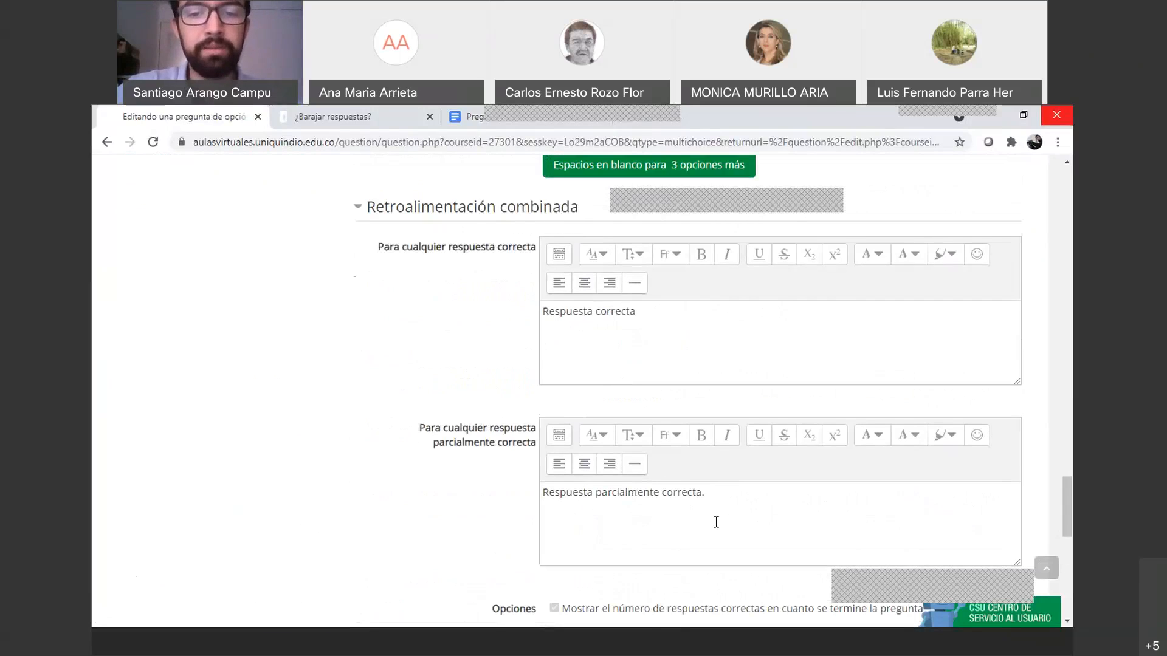
pyautogui.scroll(-3, 717, 520)
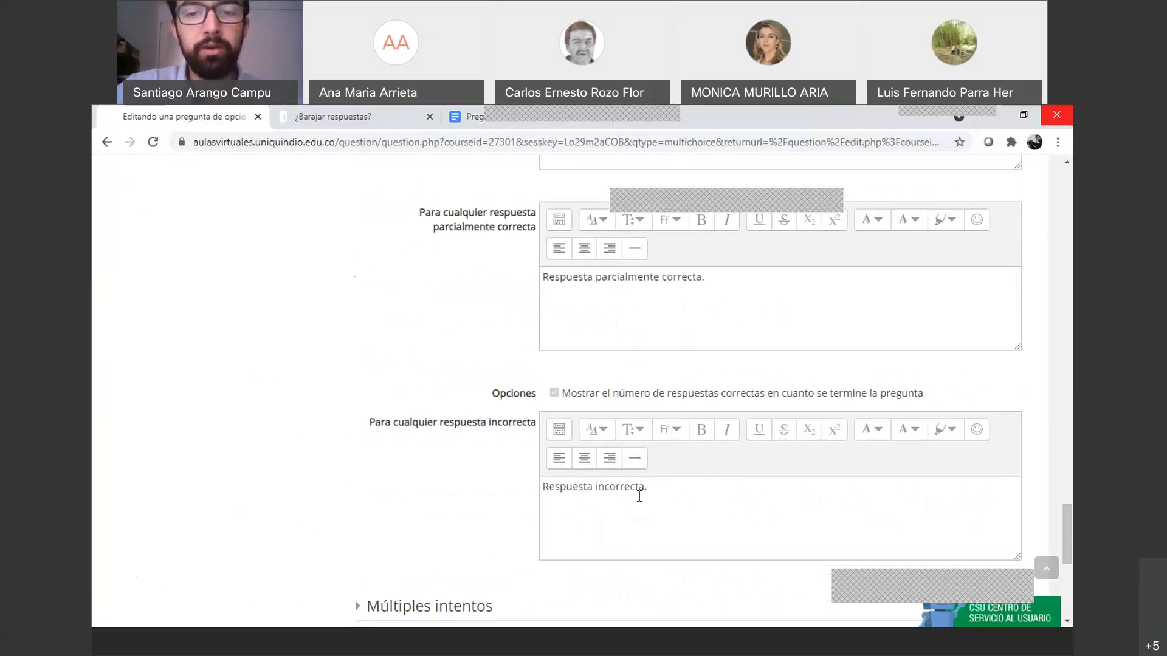
pyautogui.scroll(5, 517, 395)
pyautogui.scroll(3, 438, 389)
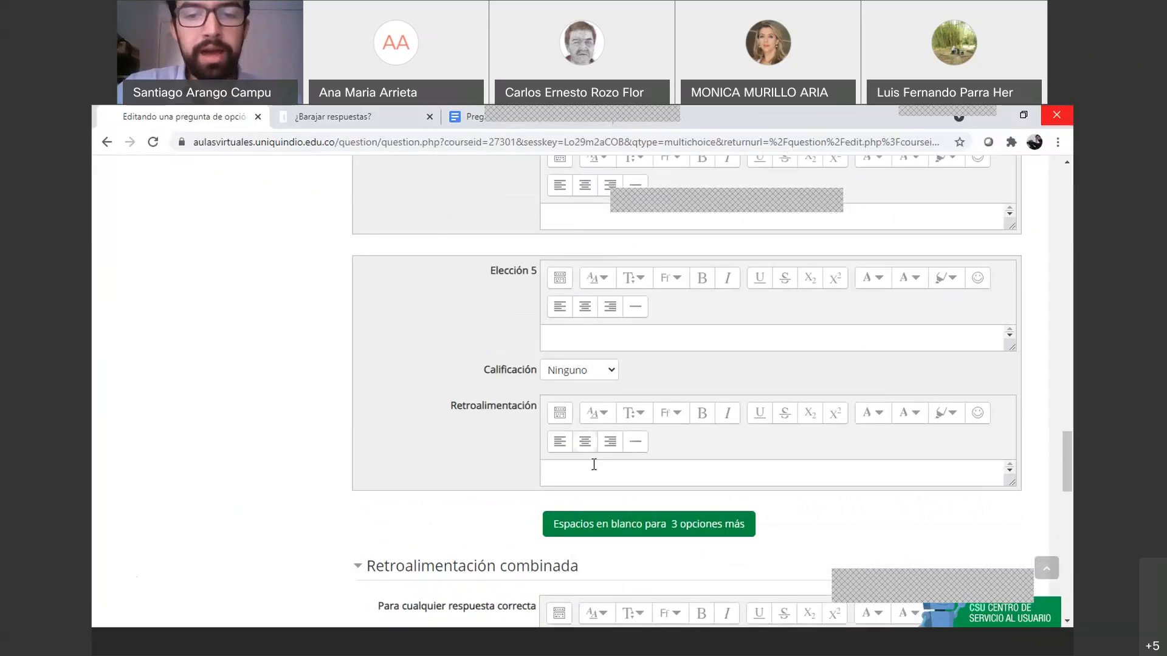
pyautogui.scroll(-5, 609, 459)
pyautogui.scroll(-10, 617, 473)
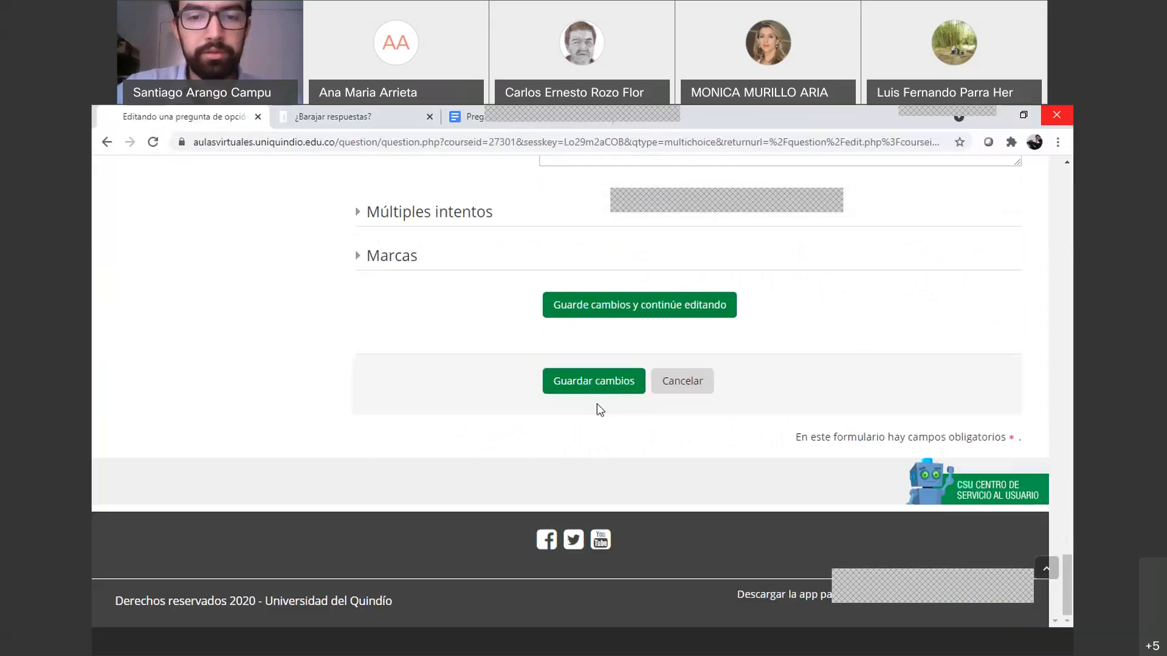
pyautogui.click(626, 382)
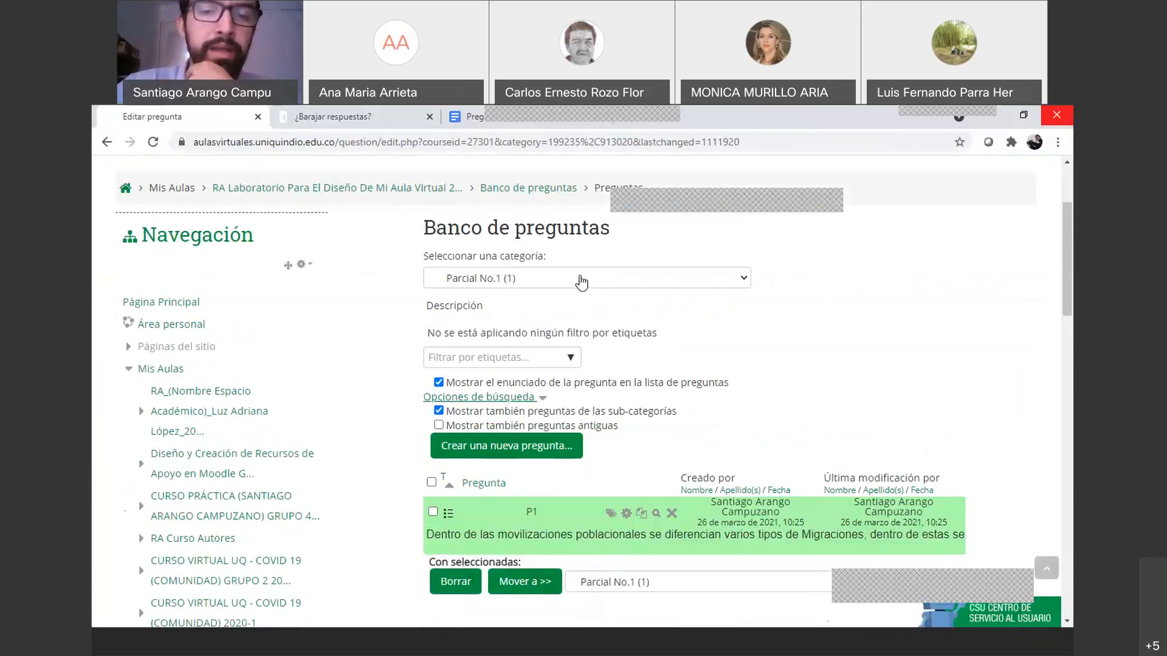
# Show the 'Por defecto en RA_LAB_DISEÑO_AULA_VIRTUAL_20211' category and start creating a new question
pyautogui.click(491, 278)
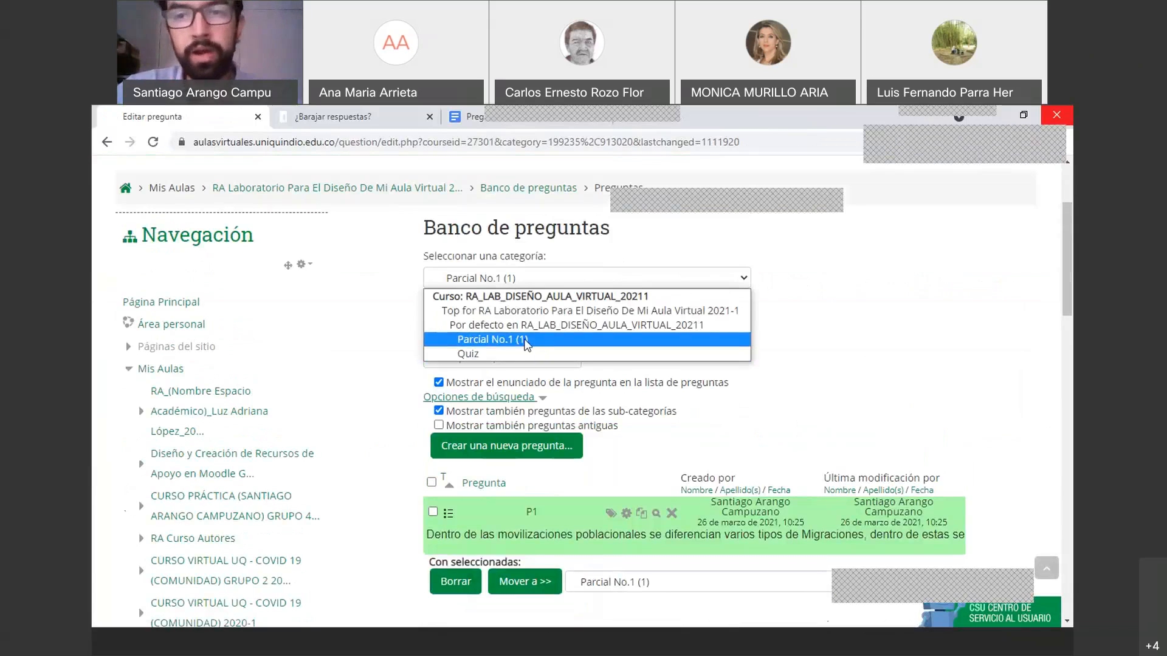
pyautogui.click(855, 309)
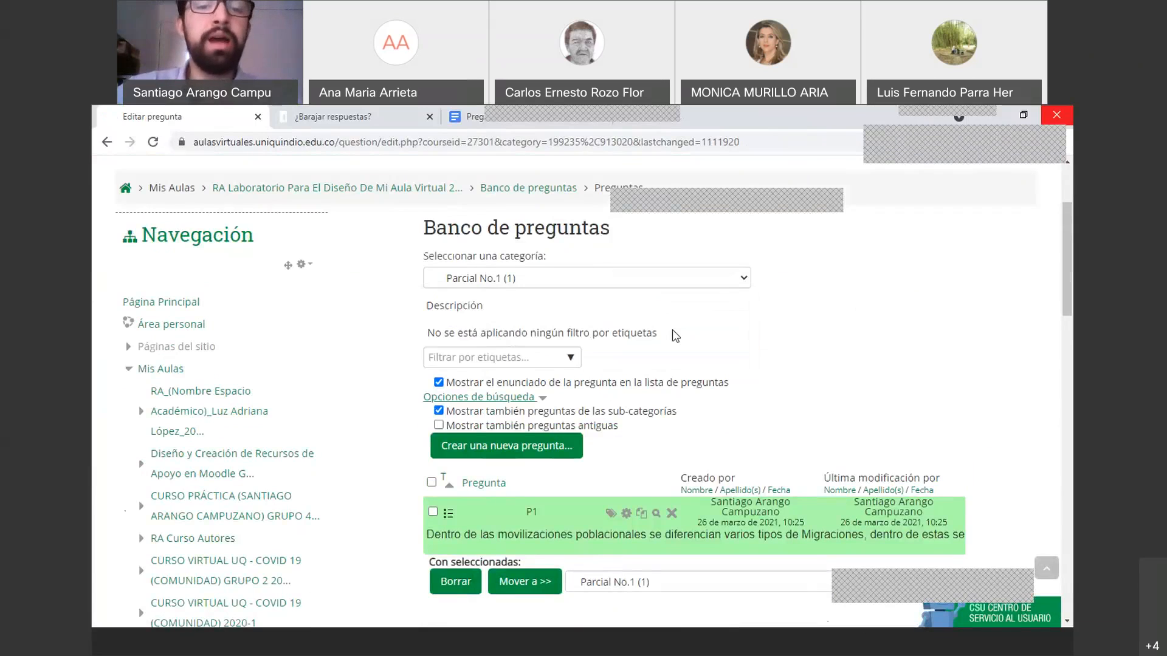
pyautogui.click(740, 284)
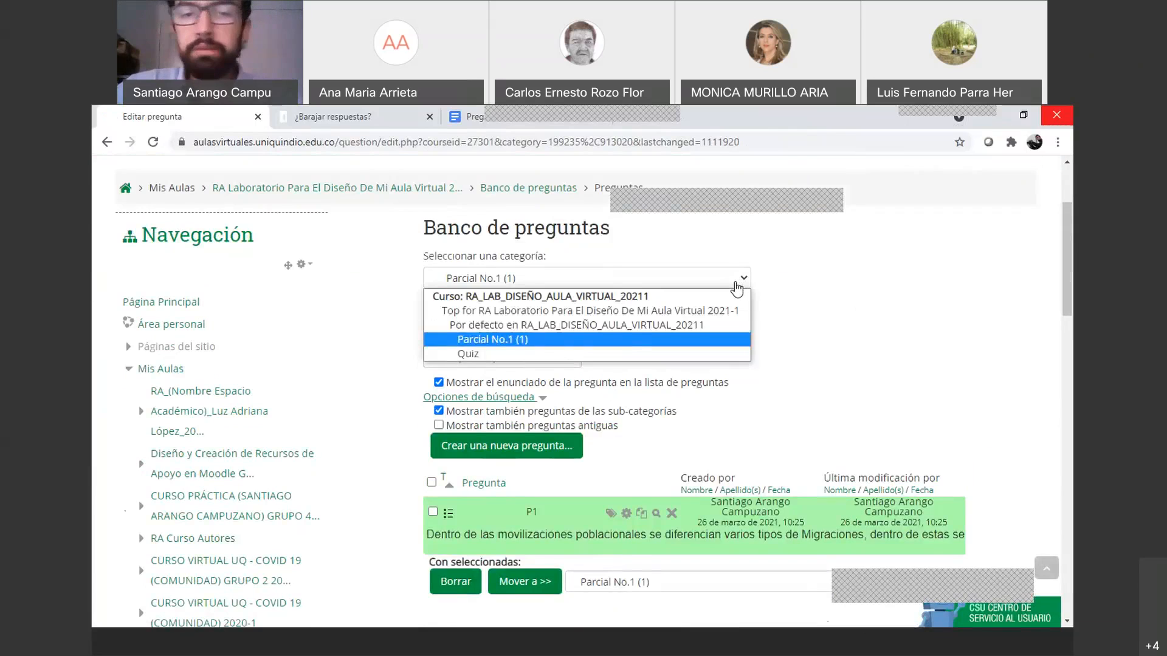
pyautogui.click(536, 323)
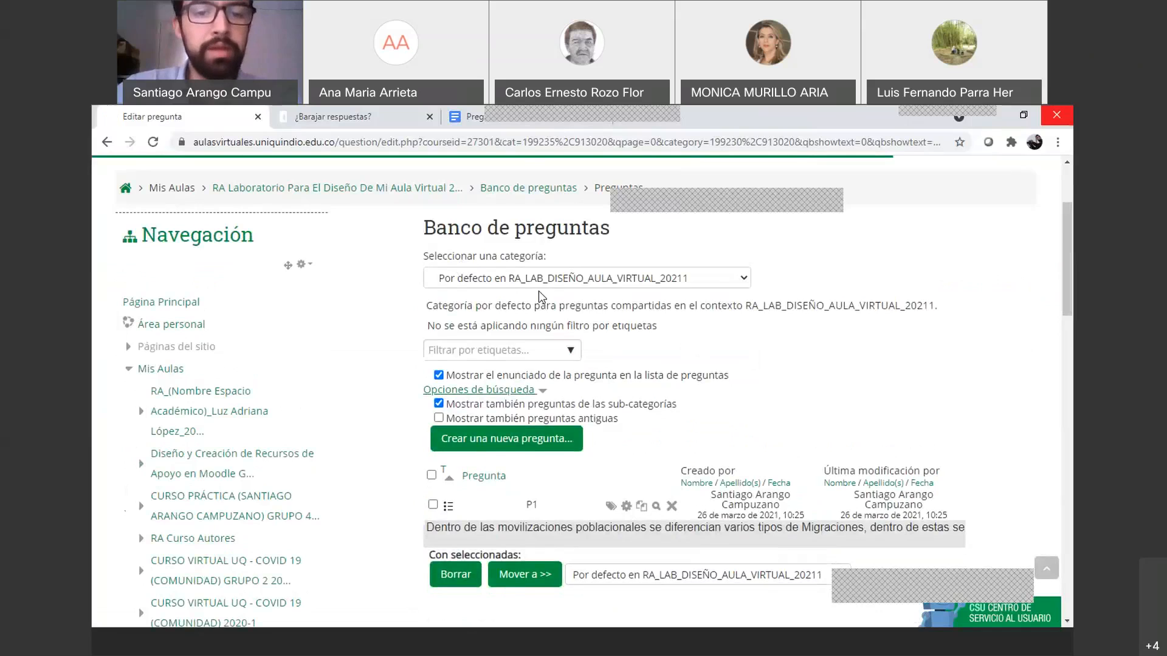
pyautogui.scroll(-2, 563, 351)
pyautogui.click(507, 298)
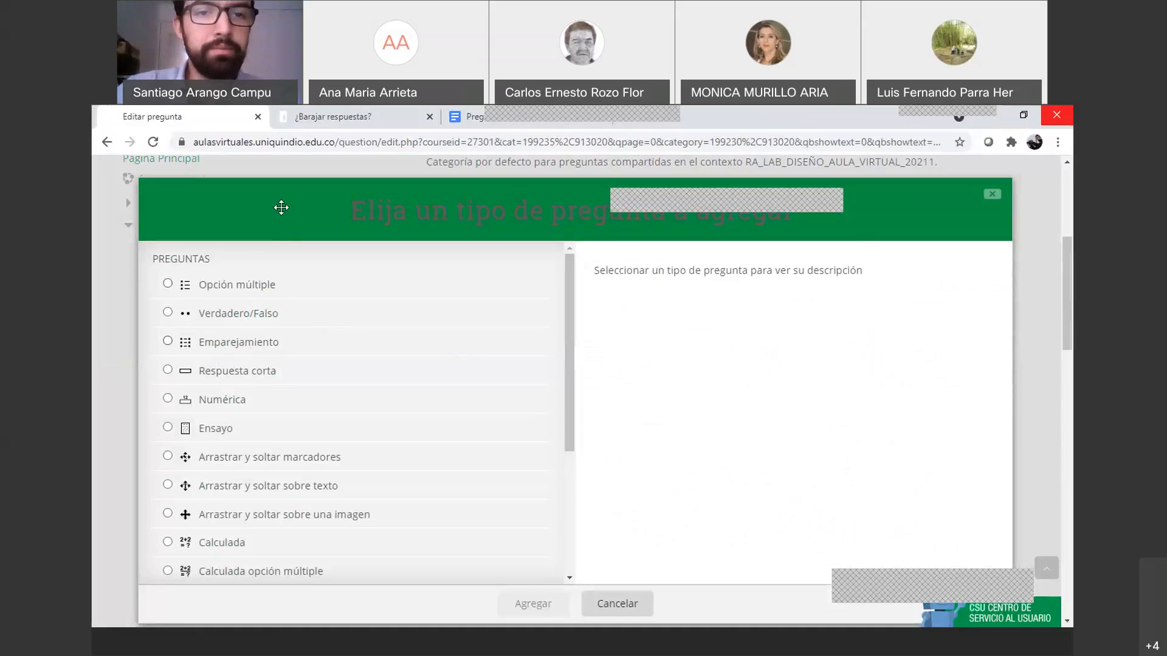
# Check the question wording in the Google Doc, then add an Emparejamiento (matching) question
pyautogui.click(459, 111)
pyautogui.scroll(-3, 383, 441)
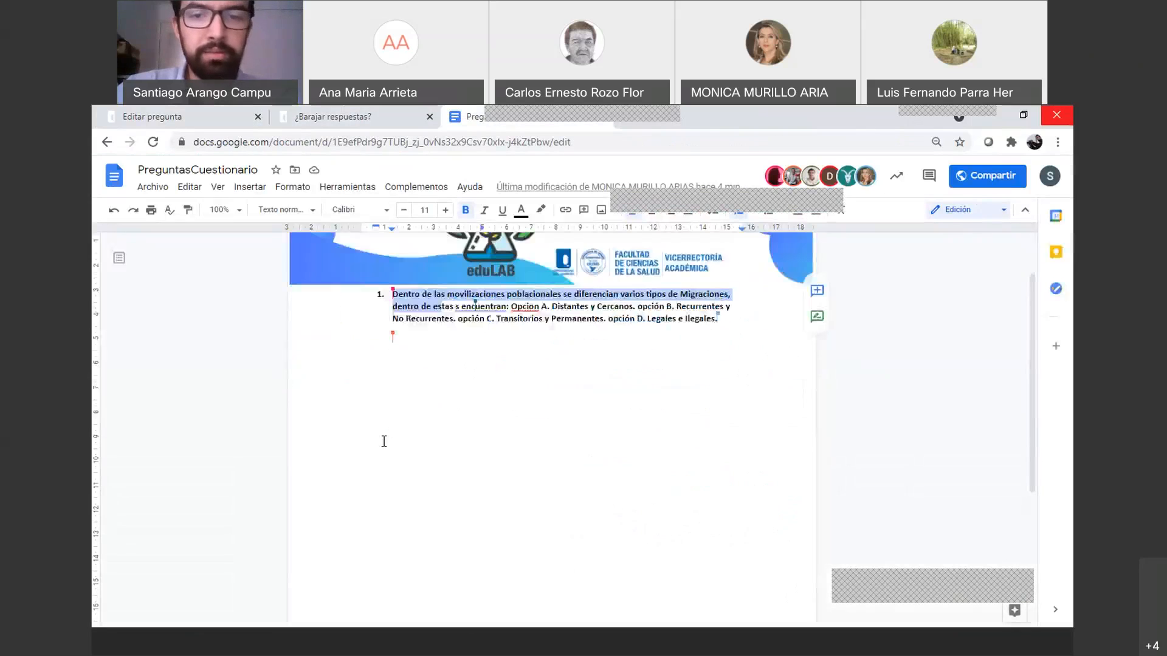
pyautogui.scroll(3, 419, 406)
pyautogui.click(182, 116)
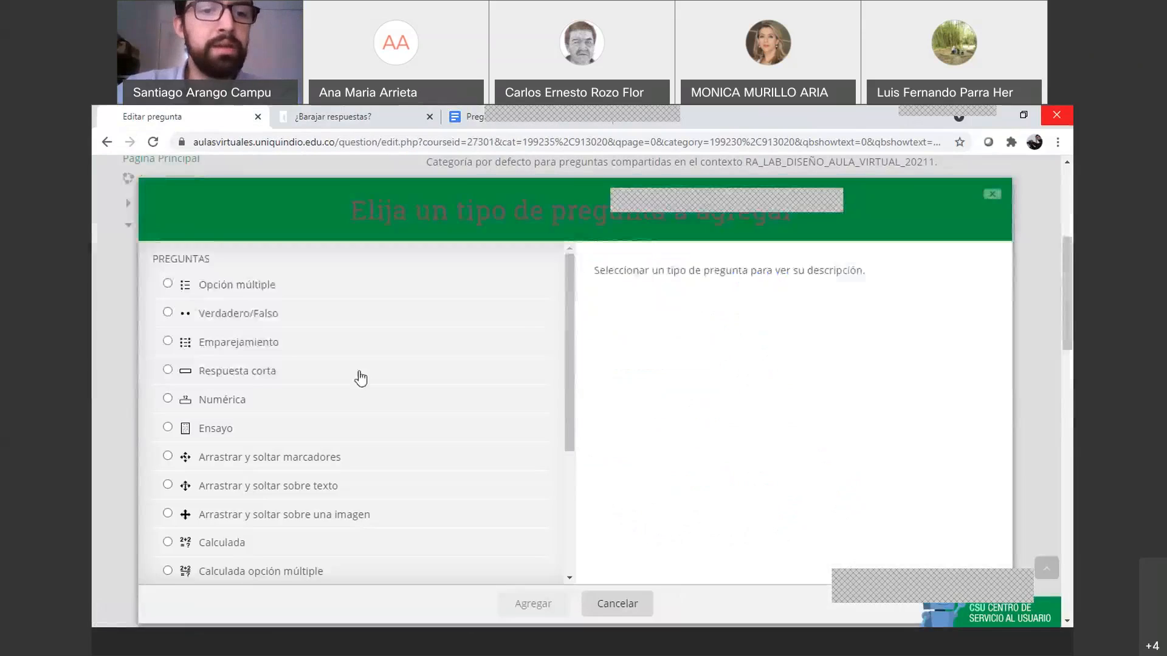
pyautogui.click(260, 348)
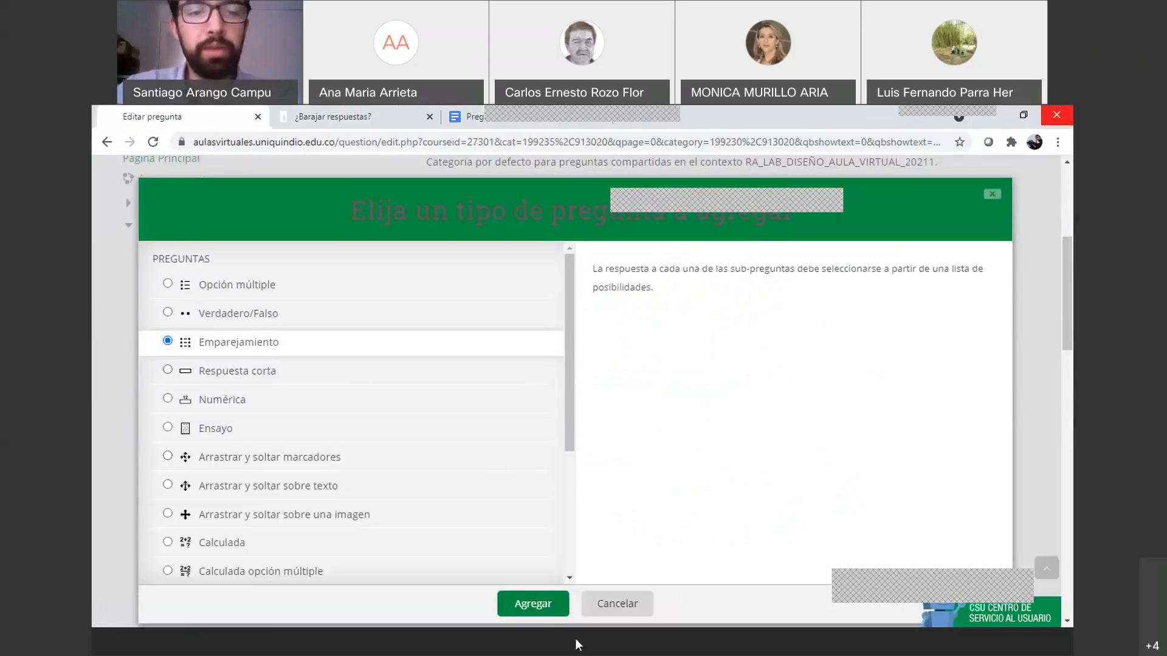
pyautogui.click(536, 603)
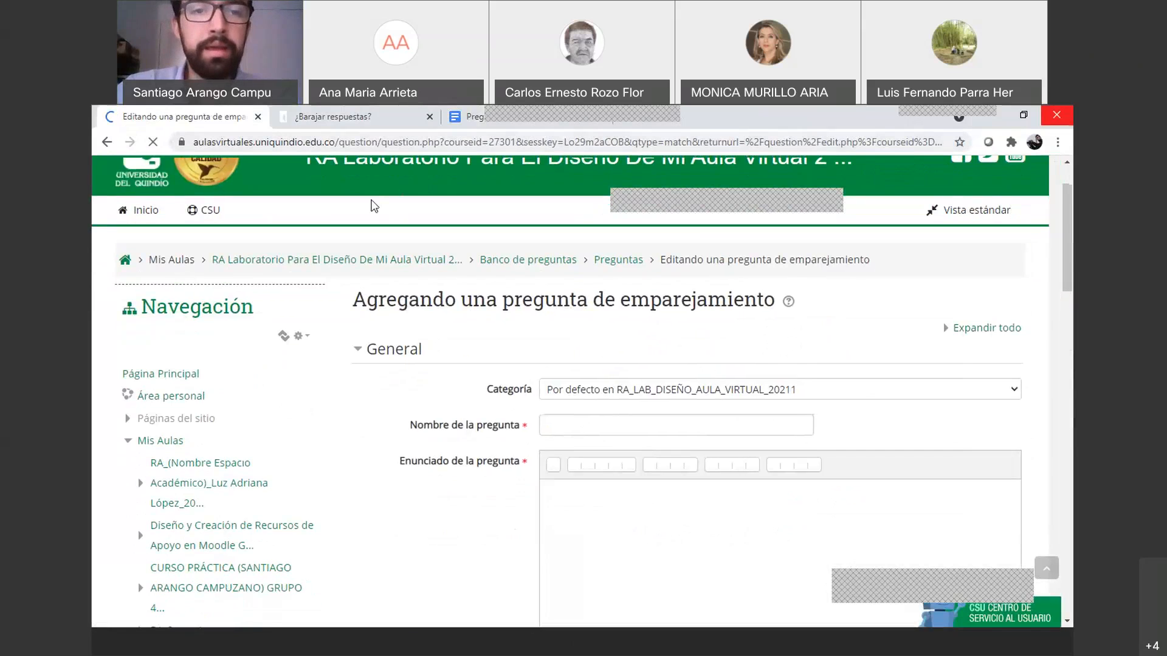
pyautogui.click(348, 119)
pyautogui.click(216, 119)
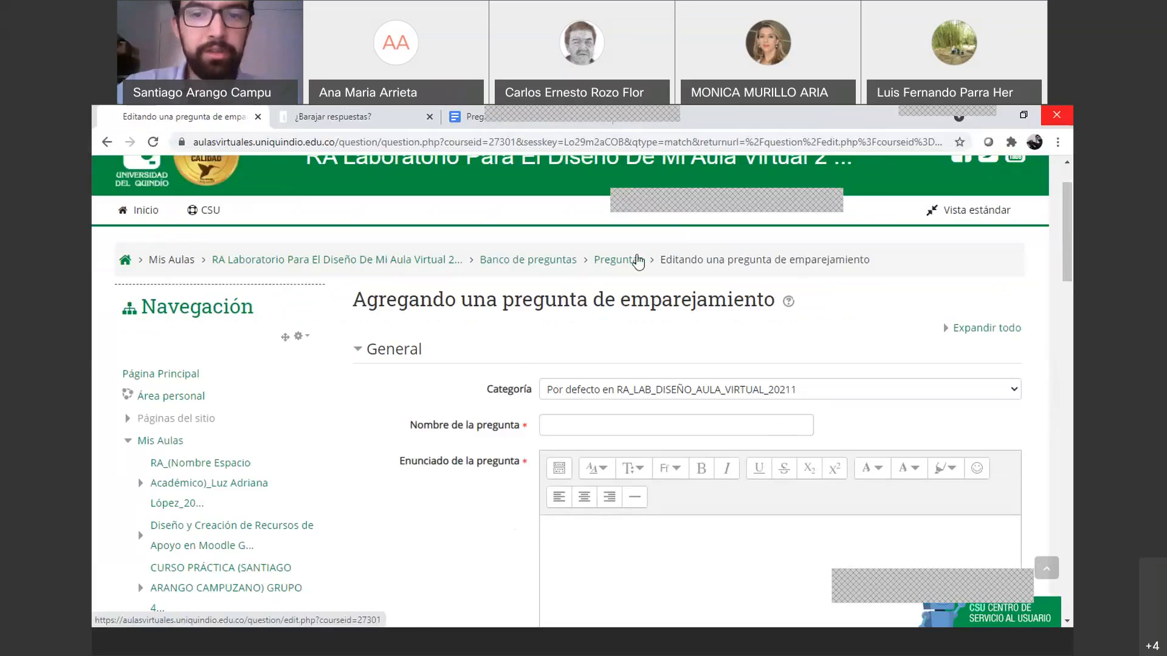
# Go back to the Preguntas list and browse the category dropdown, including Parcial No.1, unchanged
pyautogui.click(605, 260)
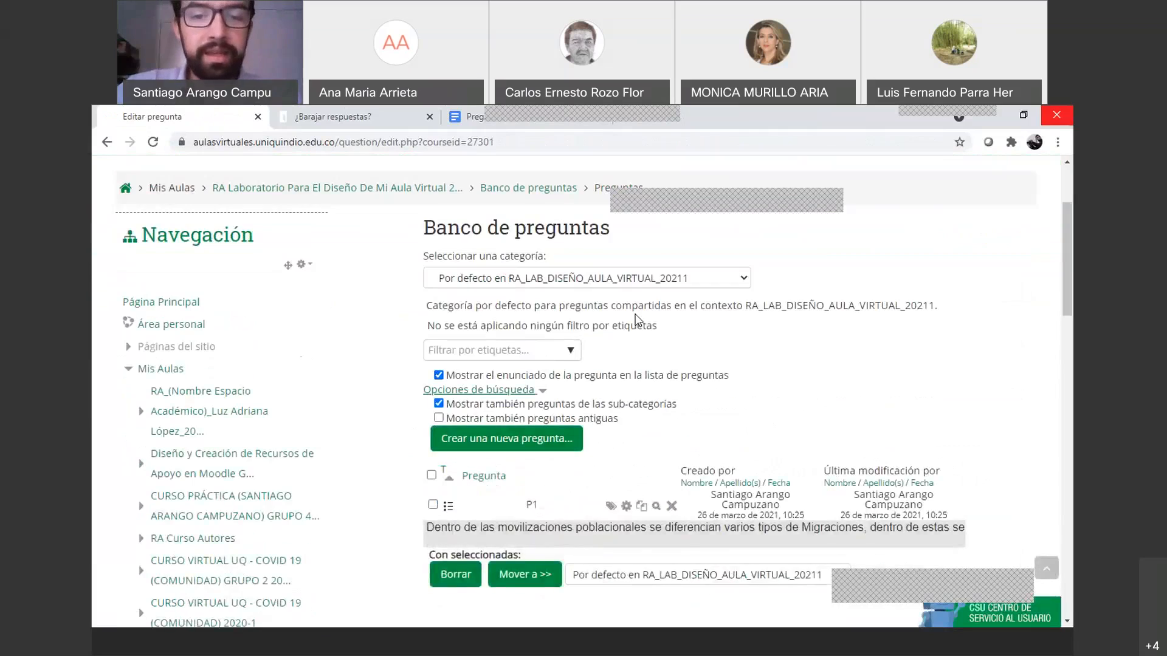
pyautogui.scroll(-1, 637, 320)
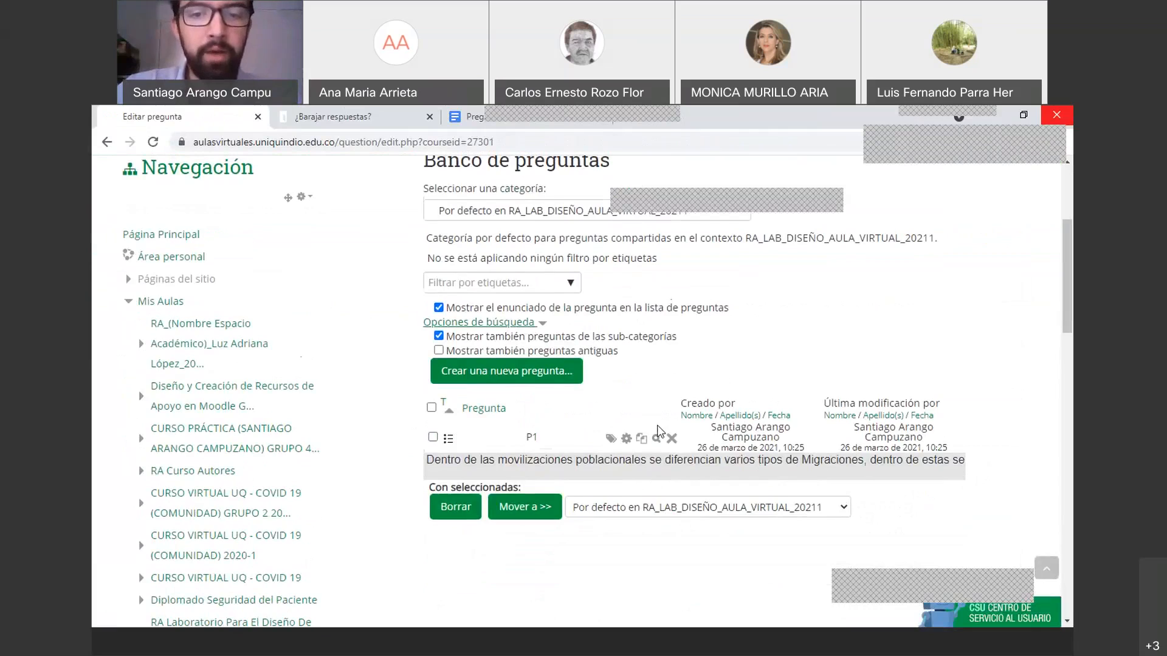
pyautogui.scroll(2, 789, 395)
pyautogui.click(725, 352)
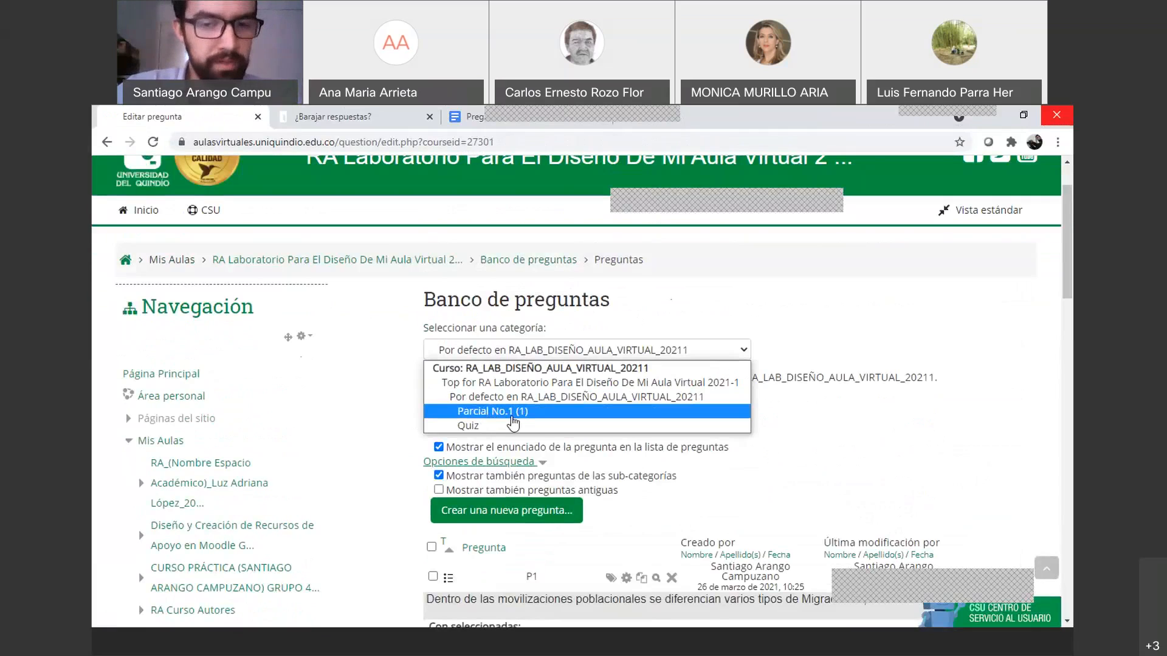
pyautogui.click(695, 316)
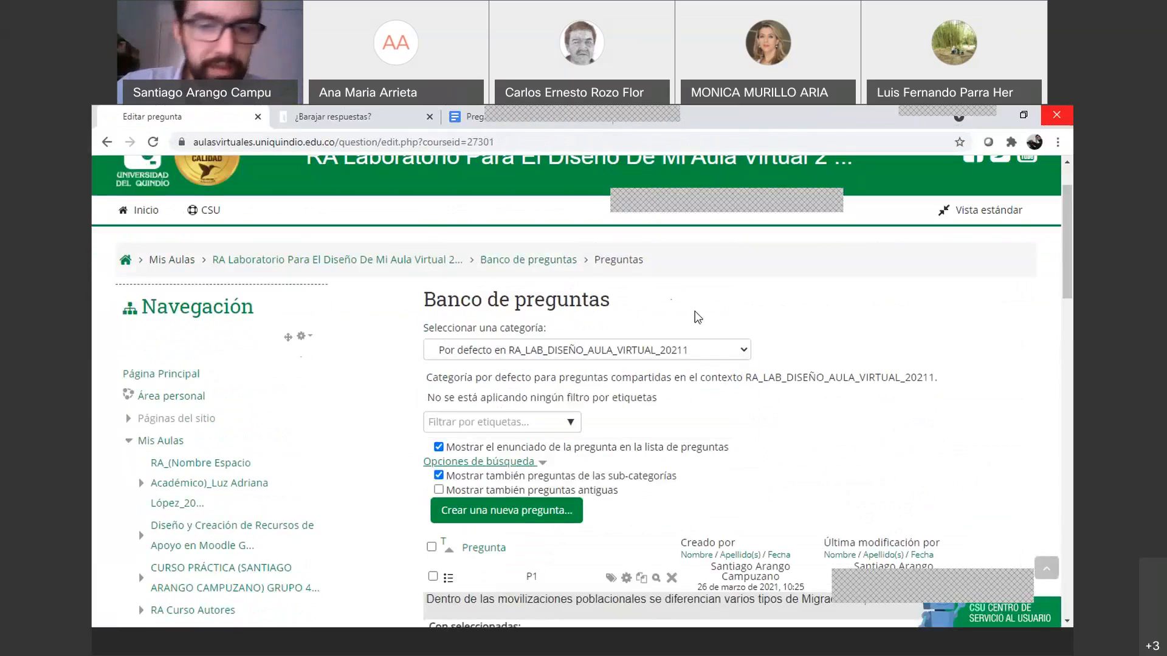
pyautogui.click(649, 351)
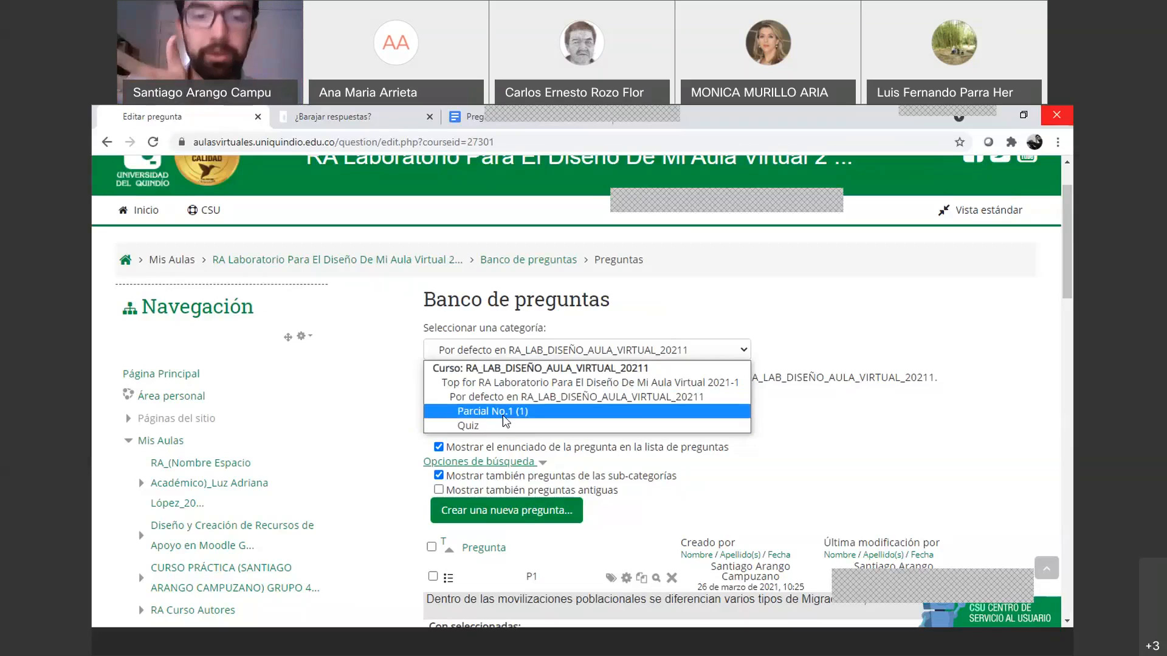
pyautogui.click(758, 305)
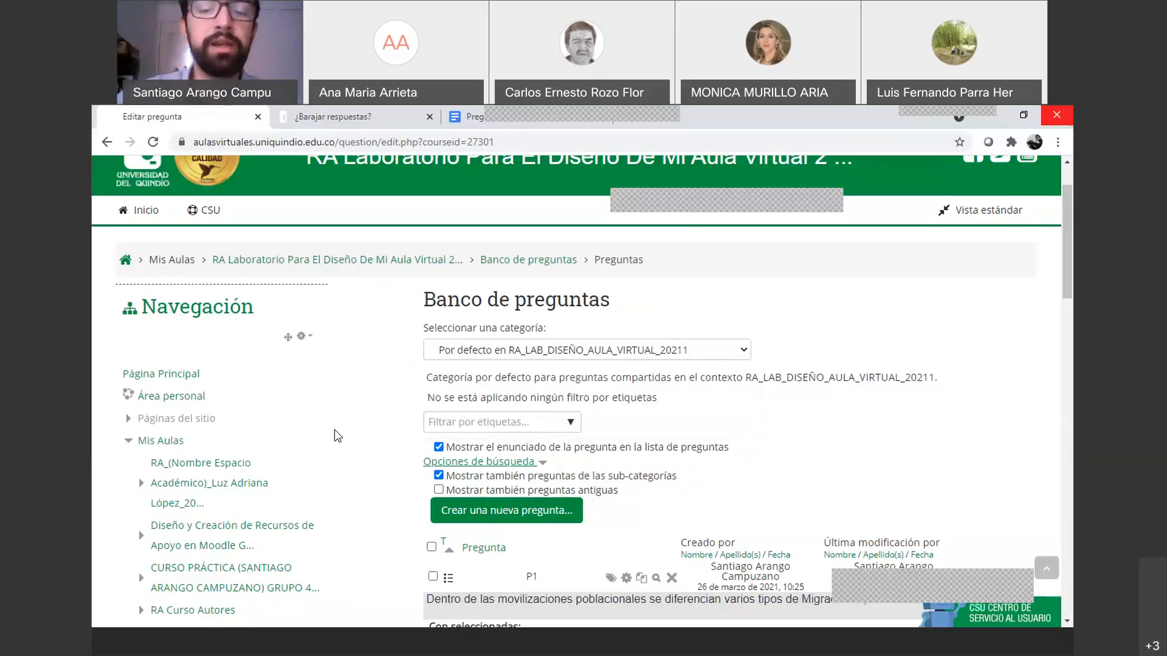
pyautogui.scroll(-1, 338, 435)
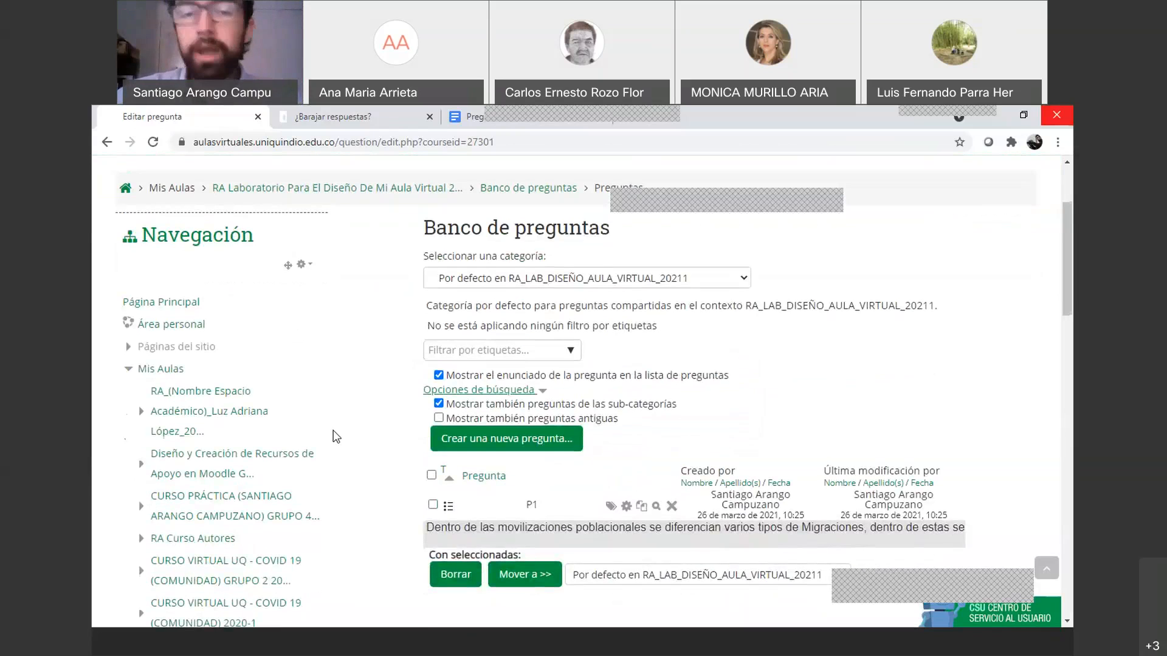
pyautogui.scroll(2, 336, 437)
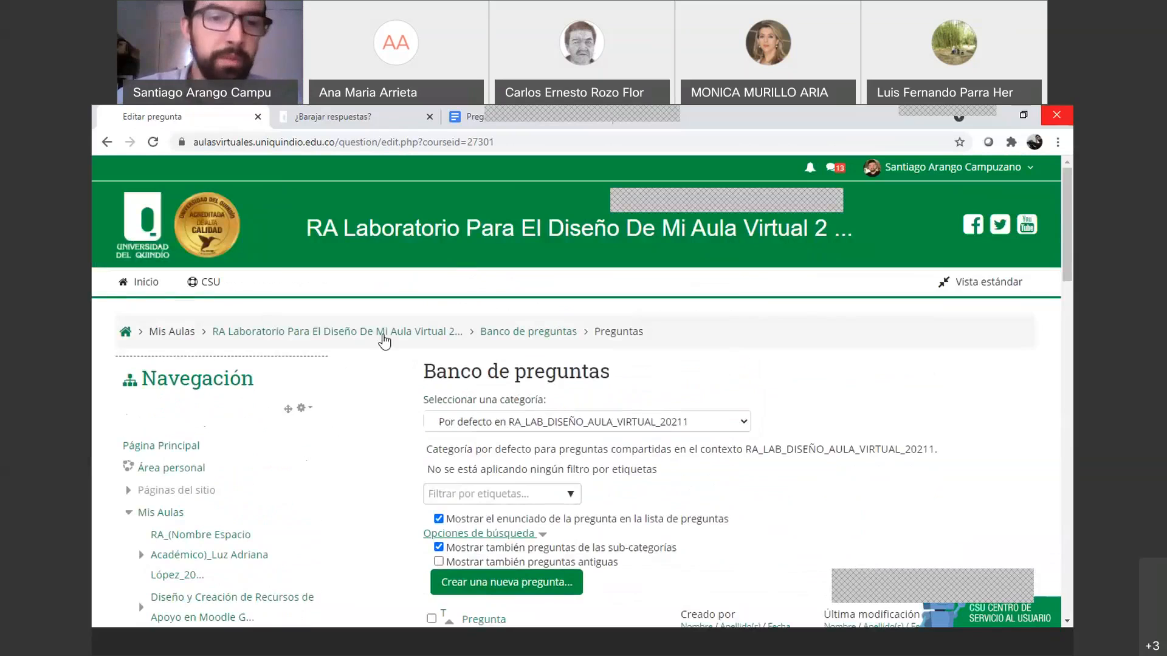
# Go to the course page and expand Banco de preguntas under Administración del curso
pyautogui.click(383, 333)
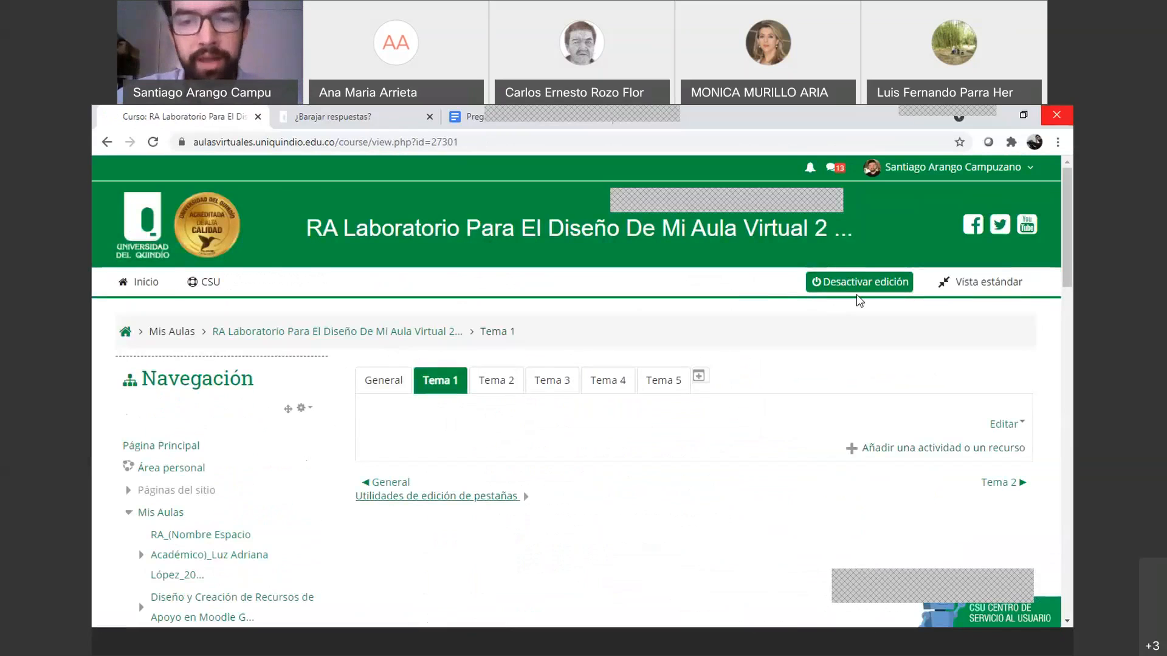
pyautogui.scroll(-12, 121, 436)
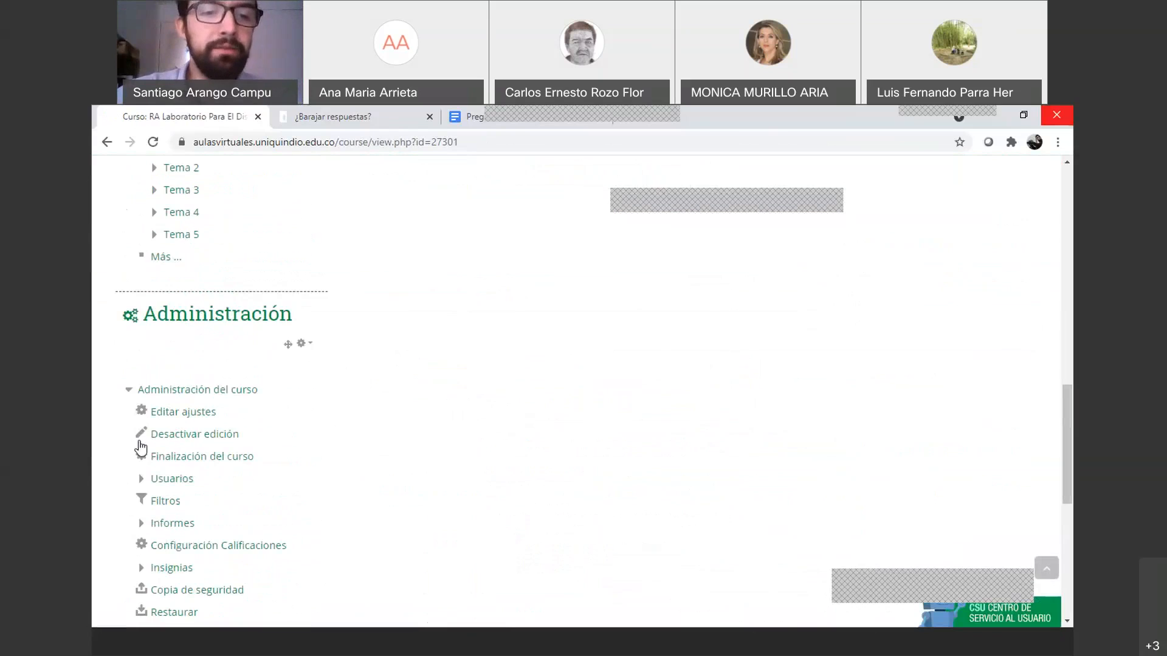
pyautogui.scroll(-4, 141, 449)
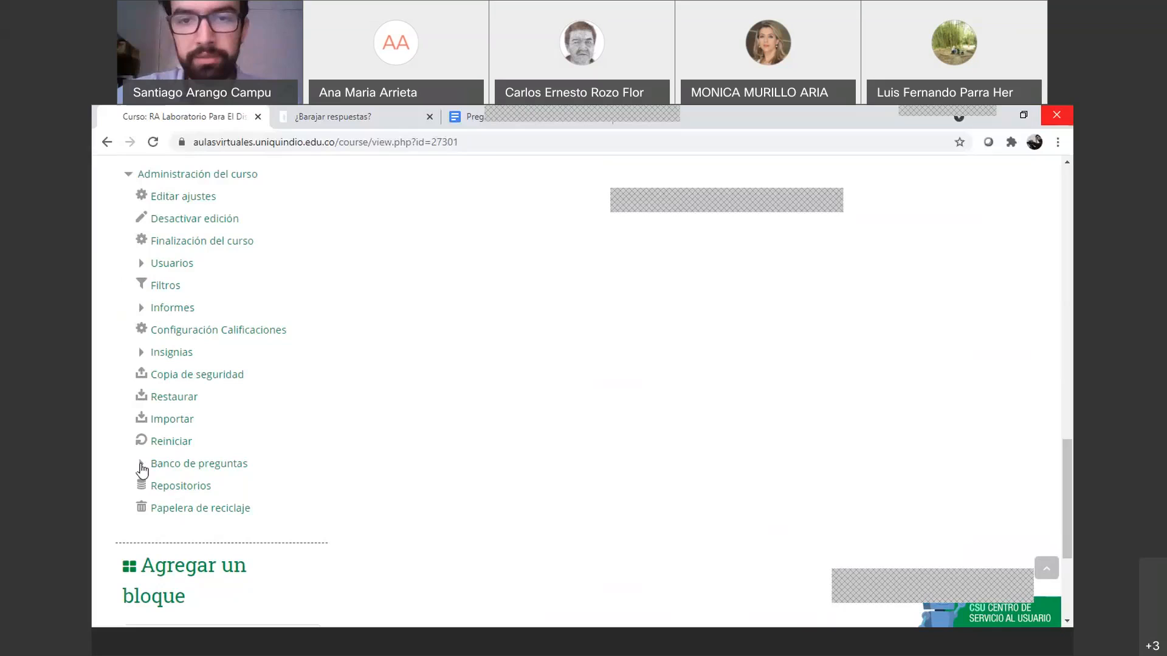
pyautogui.click(141, 464)
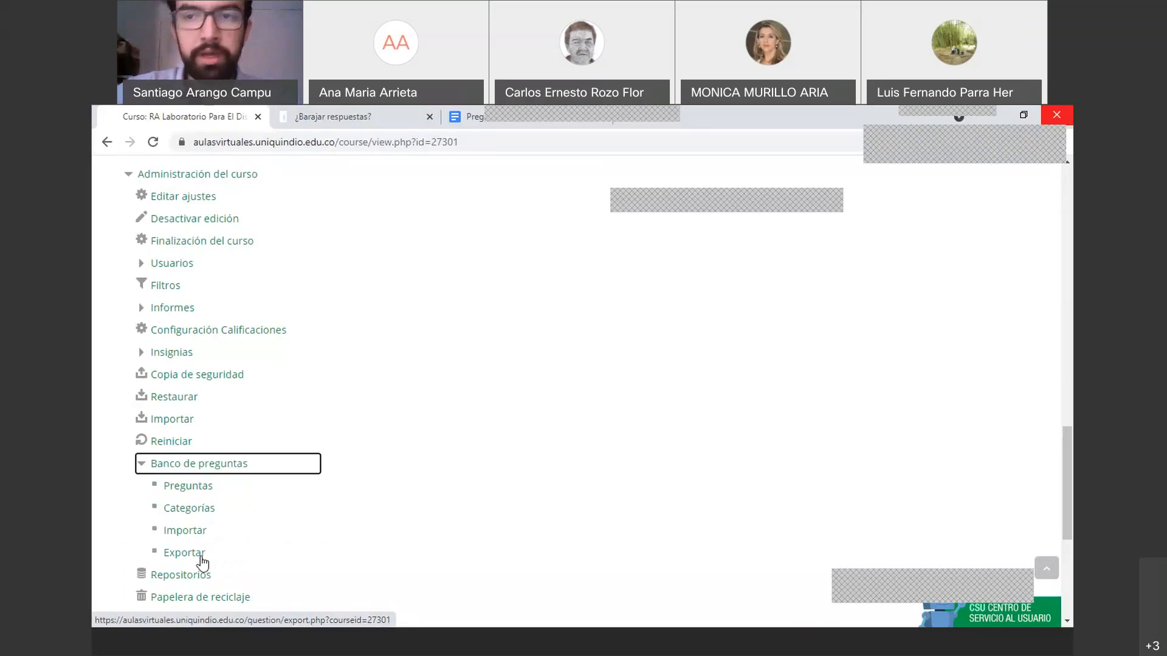
# Create the question category 'Parcial No.2' with the default parent category
pyautogui.click(192, 514)
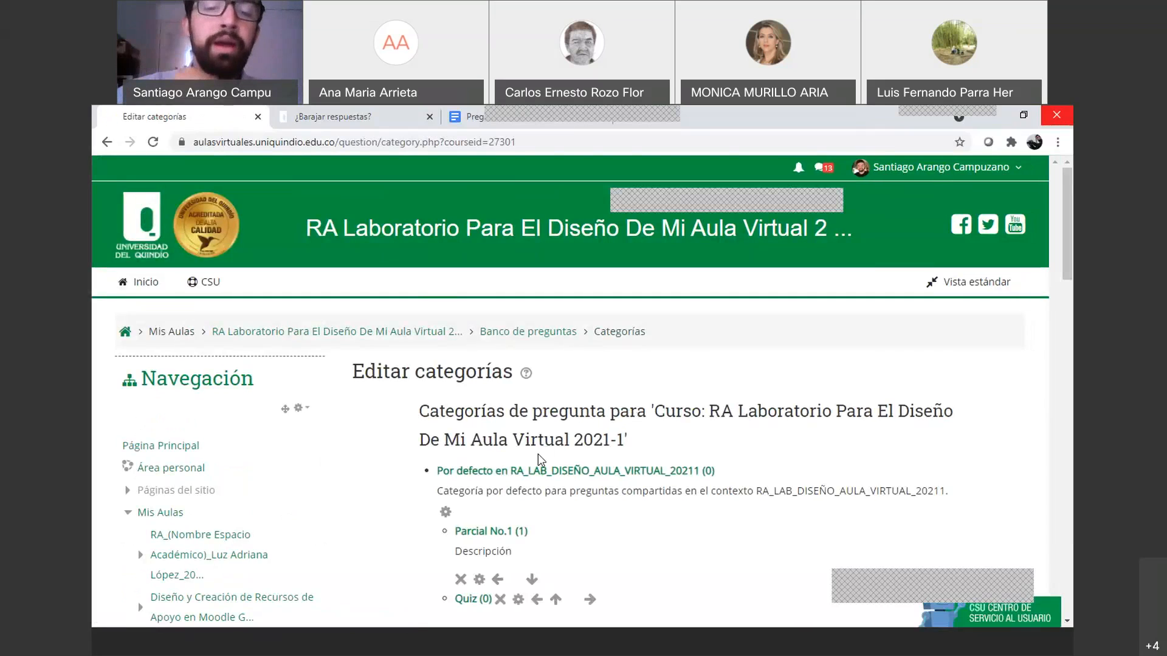
pyautogui.scroll(-2, 539, 460)
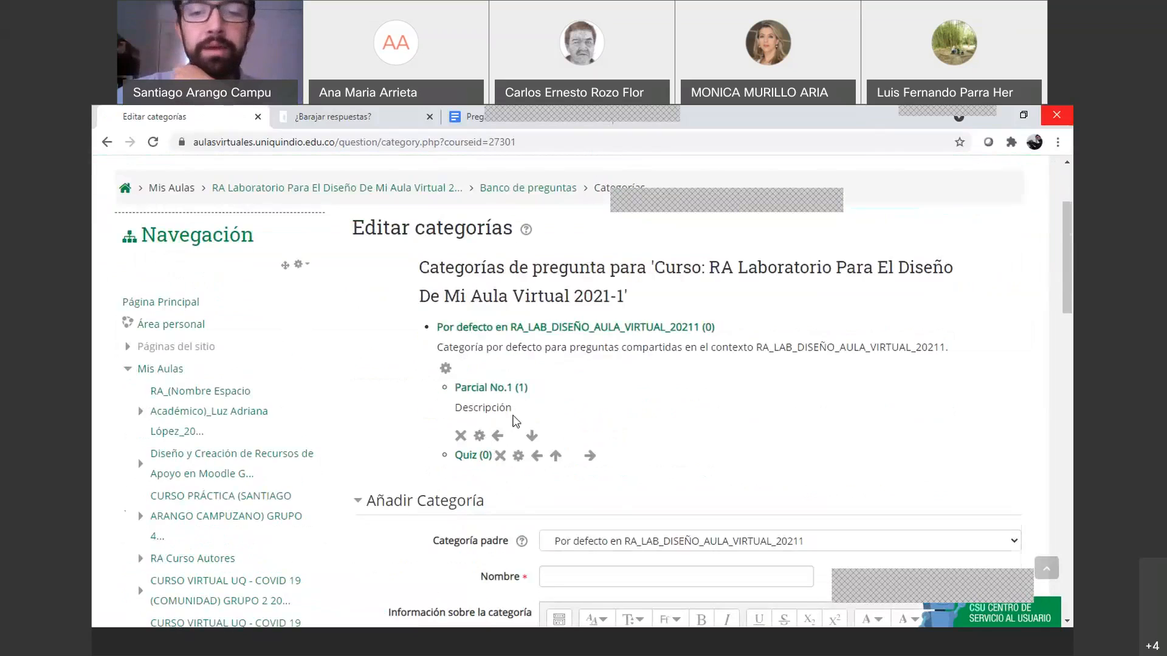
pyautogui.scroll(-2, 565, 451)
pyautogui.scroll(1, 573, 387)
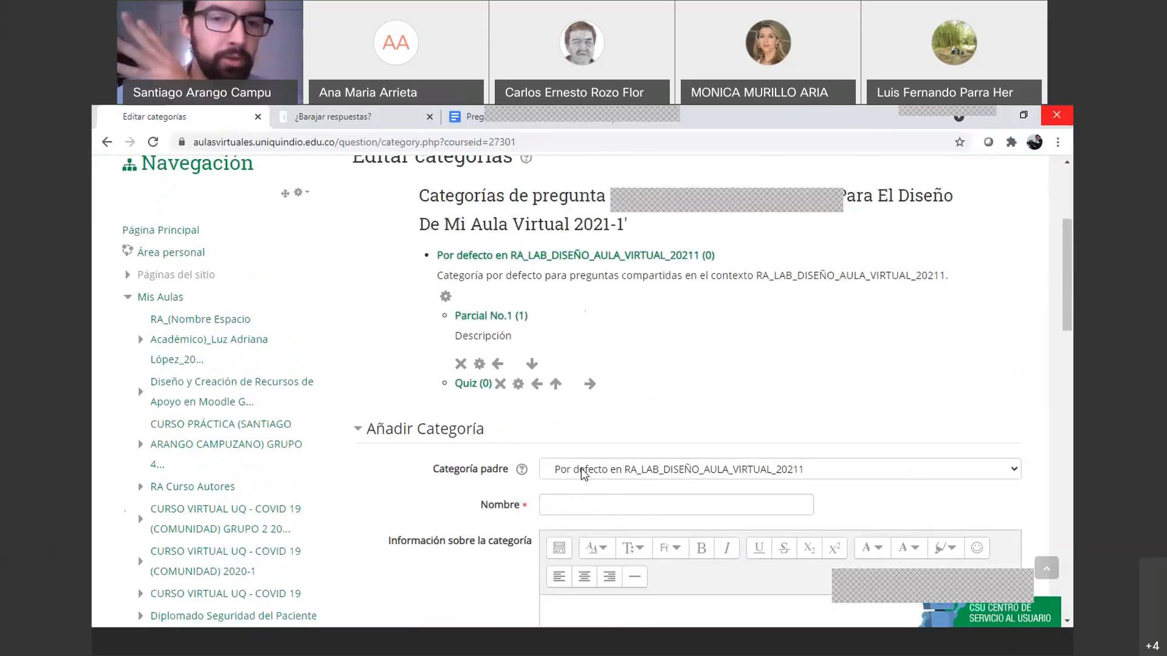
pyautogui.scroll(-2, 542, 419)
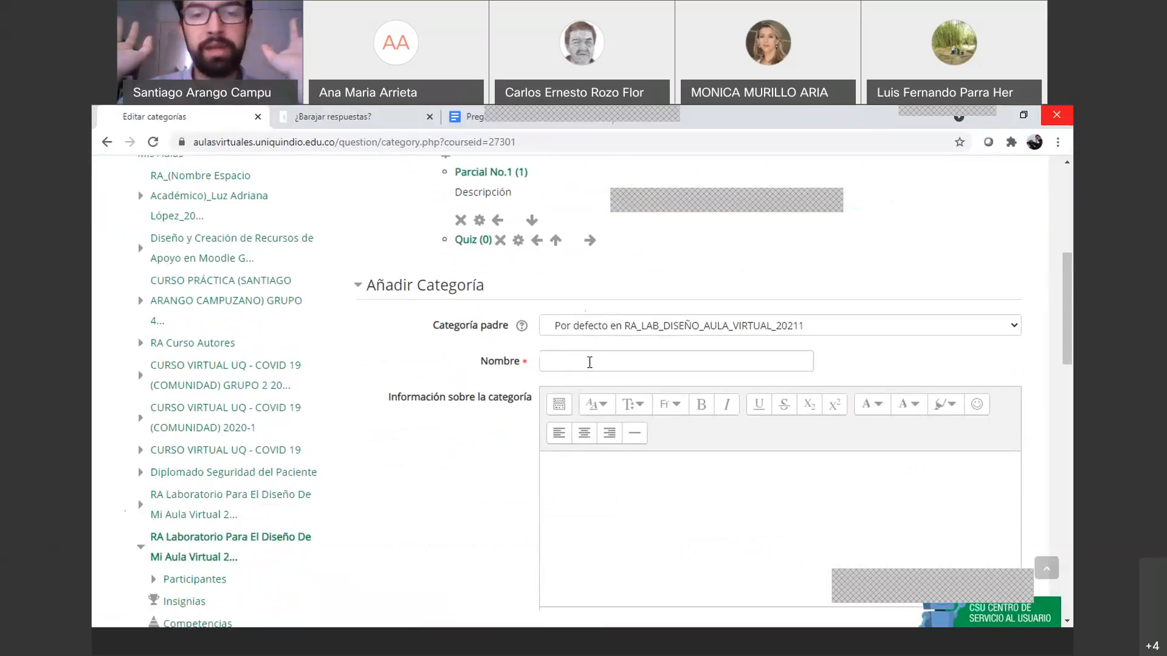
pyautogui.click(590, 363)
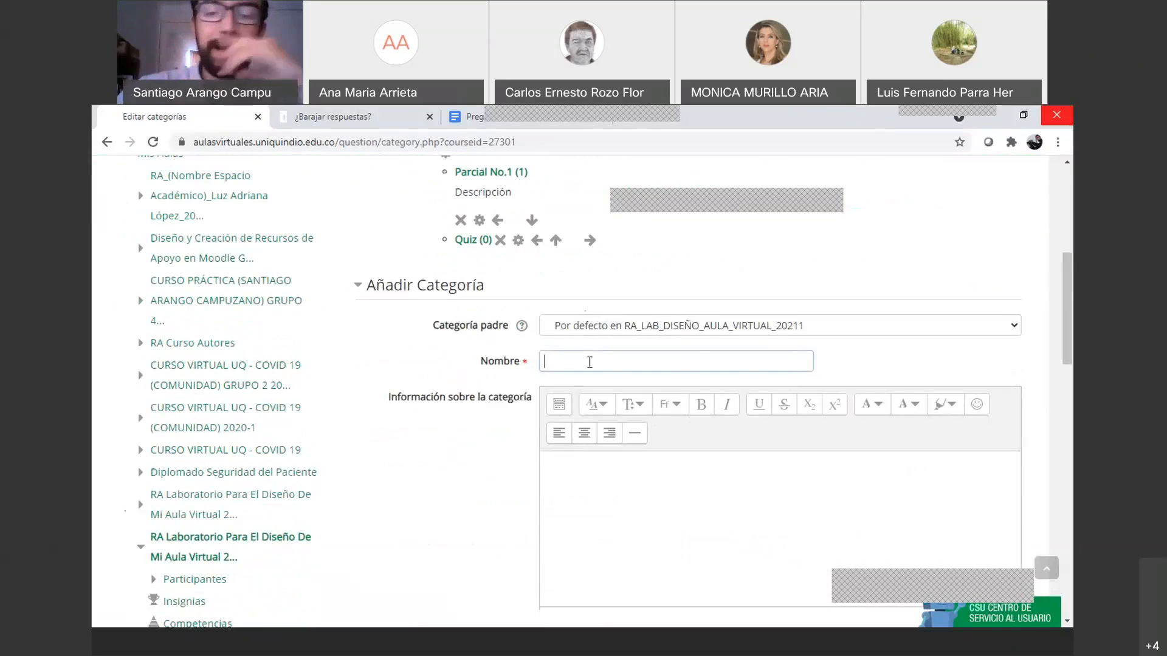
pyautogui.write('Parcial No.2')
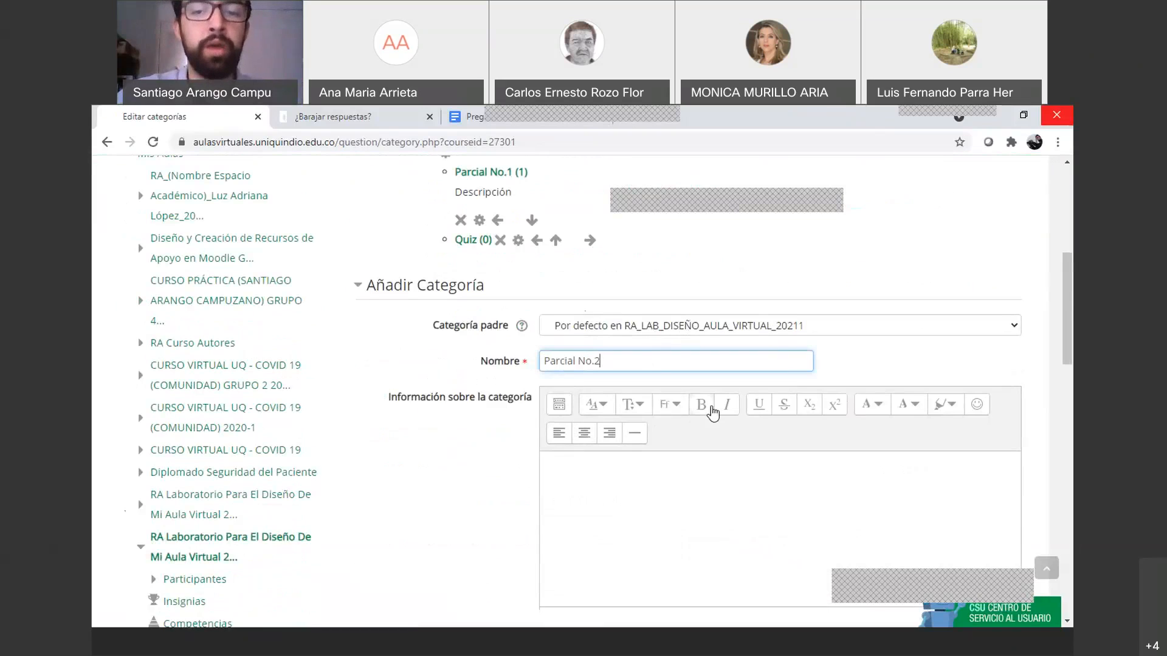
pyautogui.scroll(-3, 709, 412)
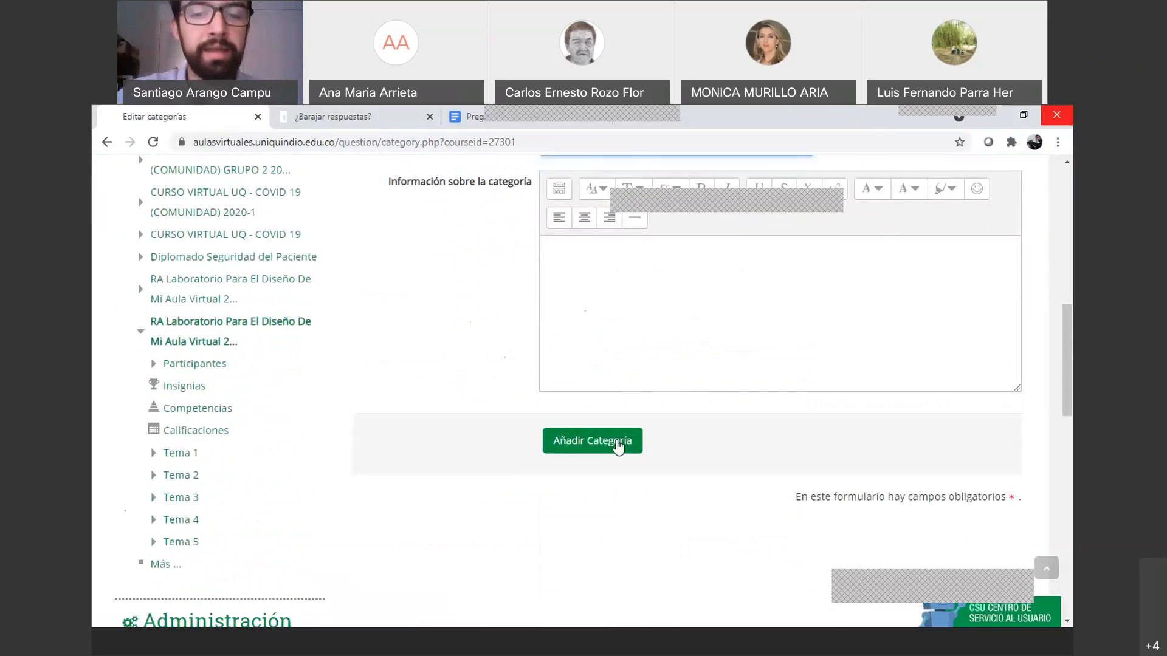
pyautogui.click(608, 440)
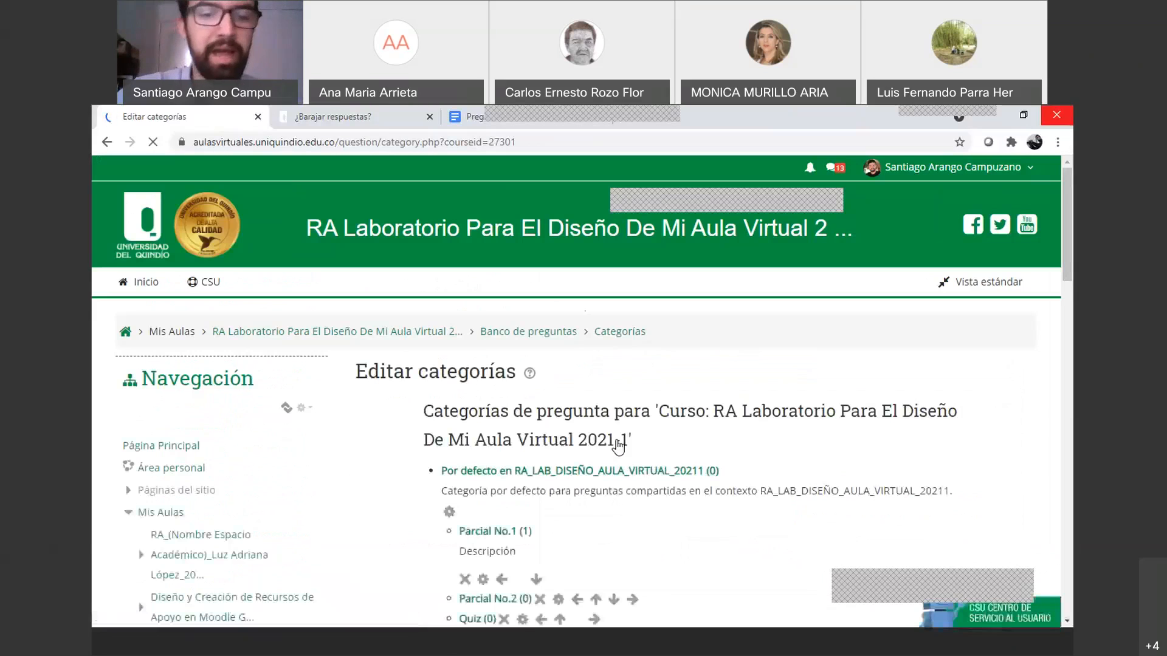
# Scroll the Editar categorías page back up to the 'Por defecto en RA_LAB_DISEÑO_AULA_VIRTUAL_20211' category link
pyautogui.scroll(-2, 618, 447)
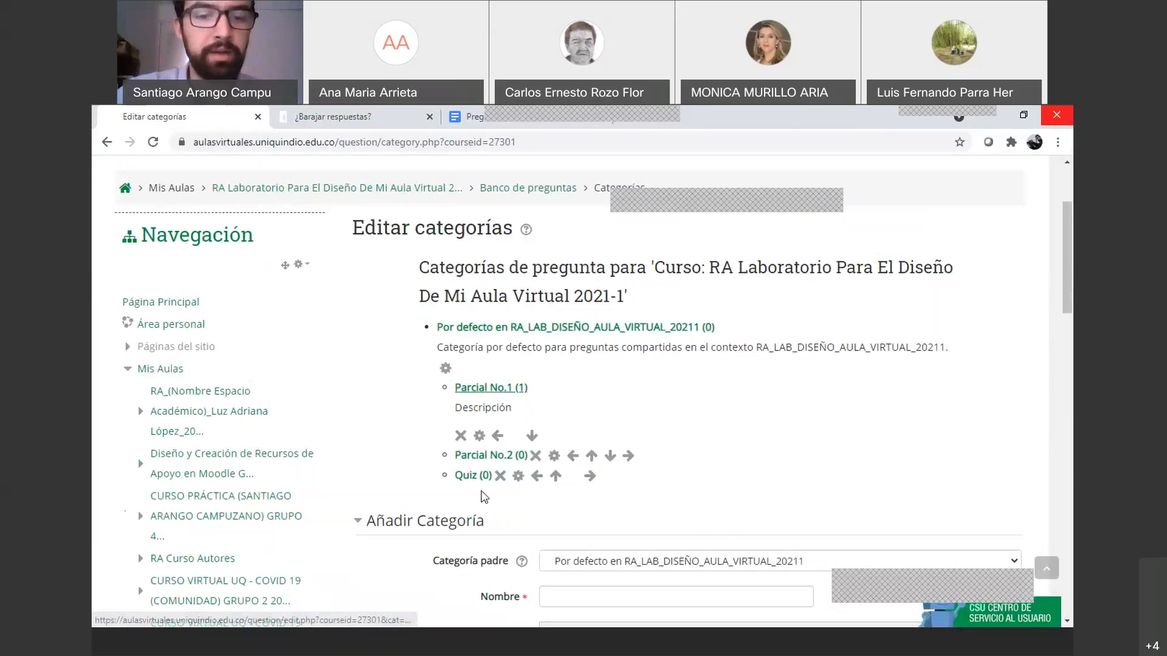
pyautogui.scroll(-1, 483, 496)
pyautogui.scroll(-2, 483, 497)
pyautogui.click(564, 383)
pyautogui.scroll(-4, 399, 477)
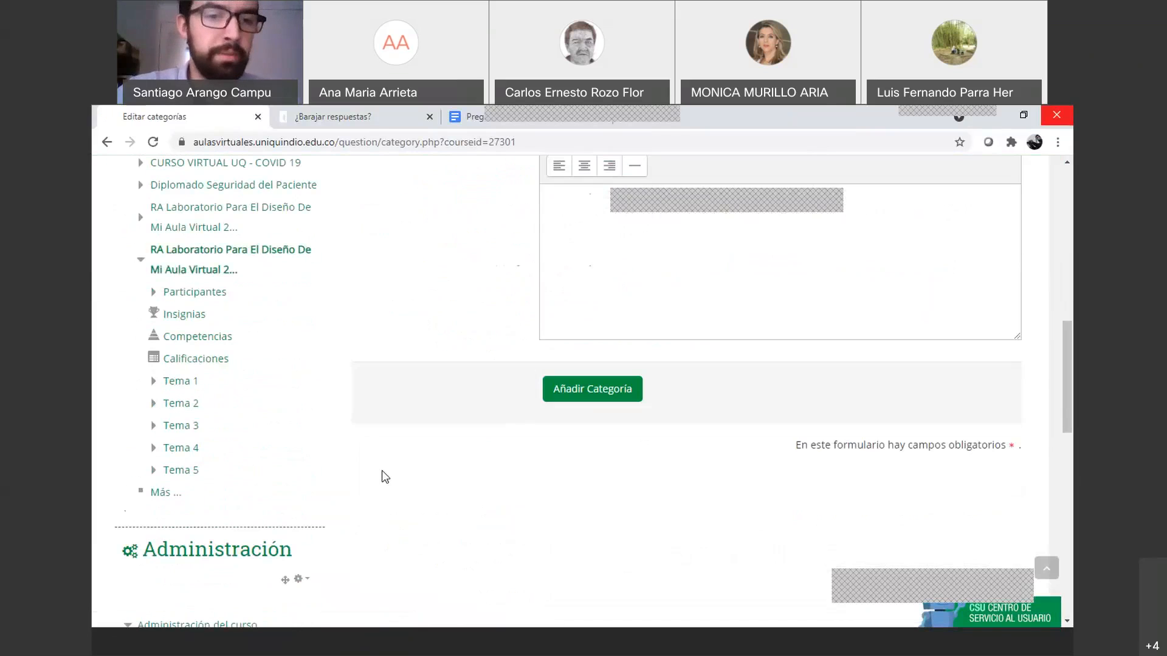
pyautogui.scroll(1, 395, 420)
pyautogui.scroll(-9, 396, 404)
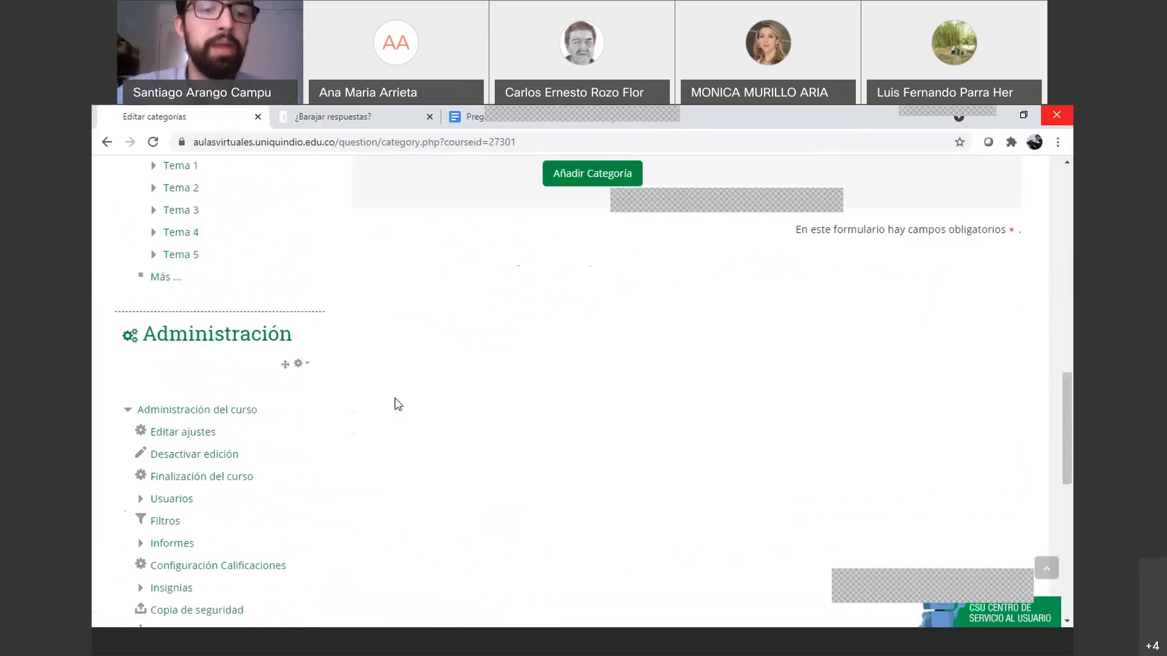
pyautogui.scroll(8, 209, 341)
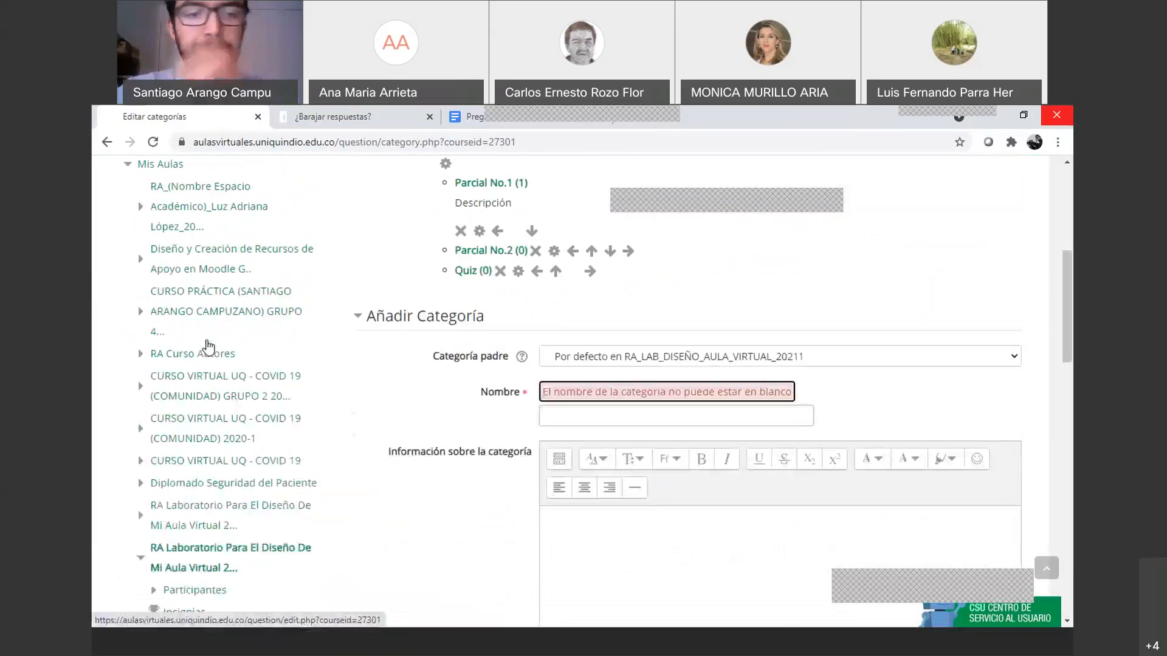
pyautogui.scroll(-3, 234, 391)
pyautogui.scroll(-2, 232, 417)
pyautogui.scroll(6, 438, 292)
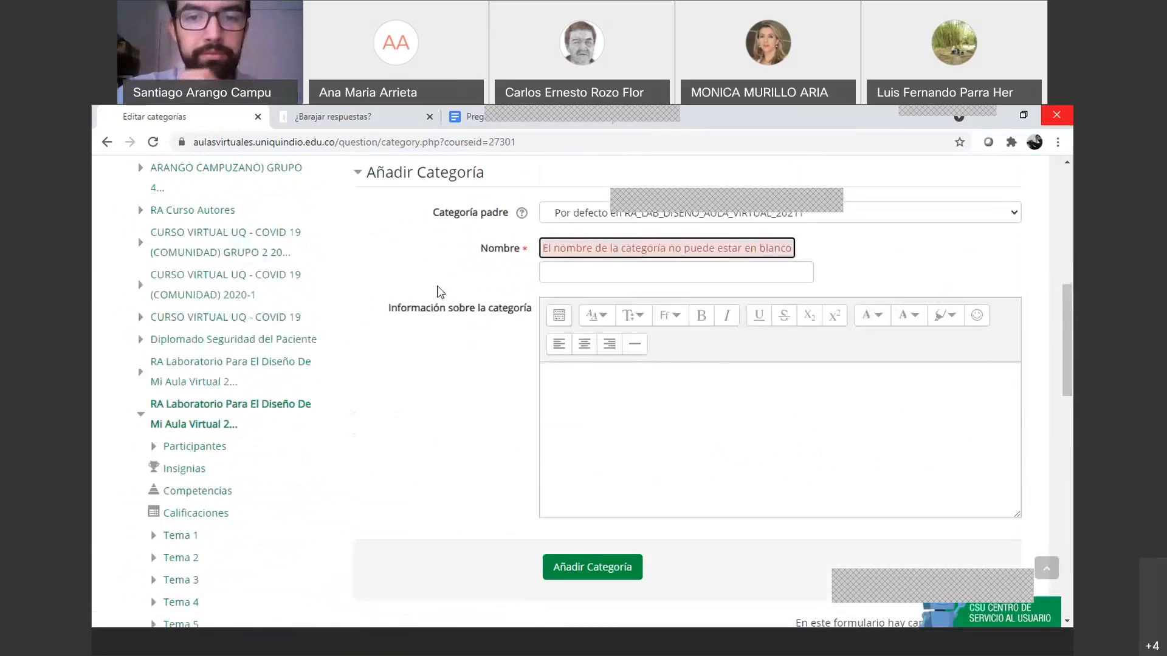
pyautogui.scroll(2, 501, 290)
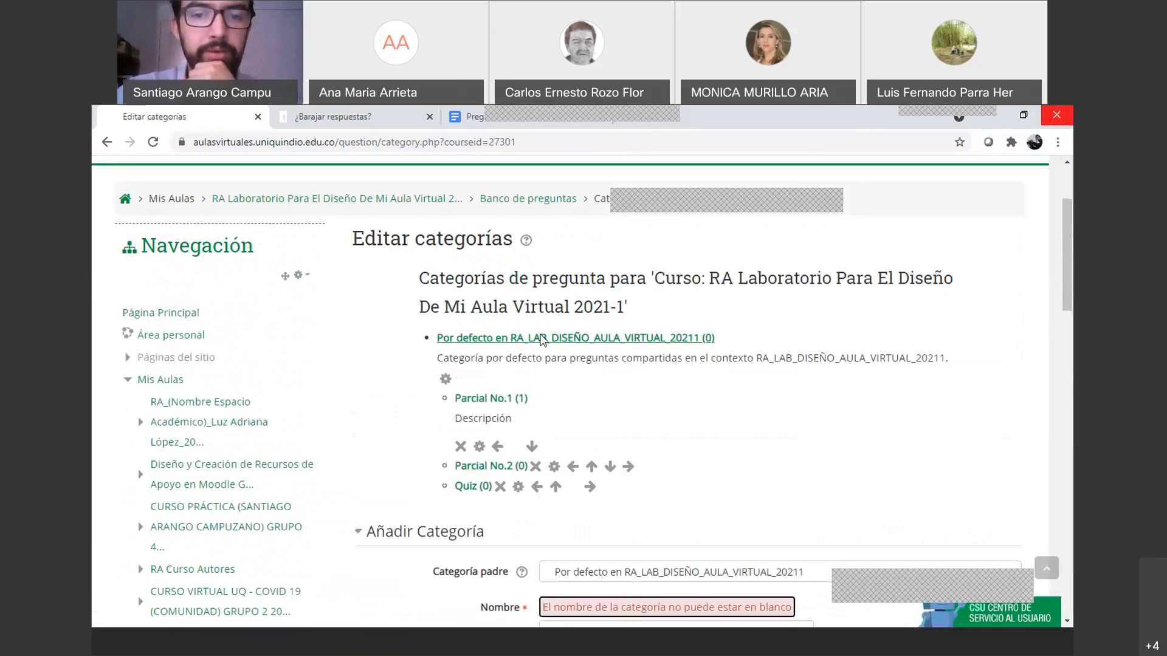
# Open the default category's Banco de preguntas and choose 'Crear una nueva pregunta...'
pyautogui.click(540, 340)
pyautogui.scroll(-2, 550, 324)
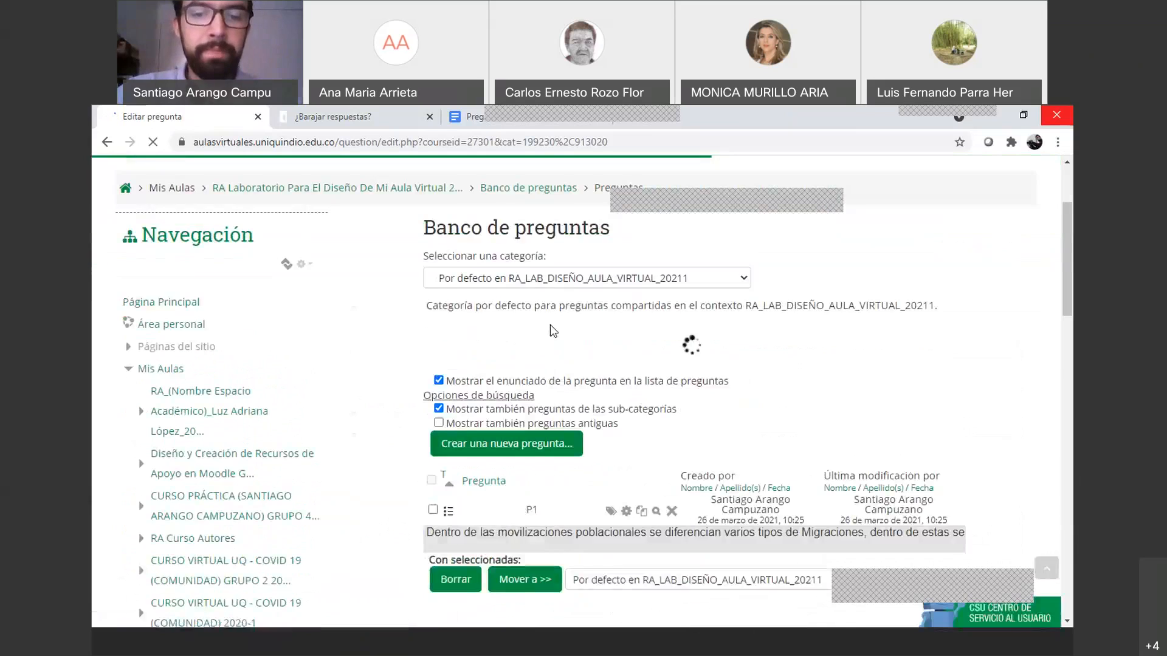
pyautogui.scroll(-2, 551, 325)
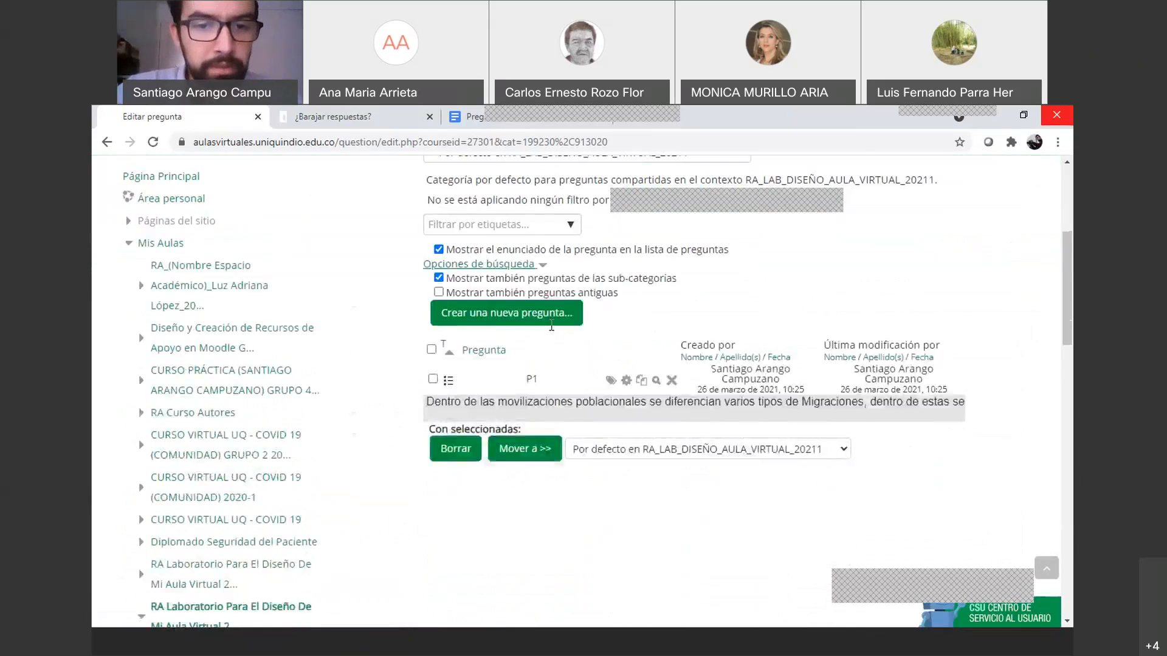
pyautogui.scroll(1, 534, 388)
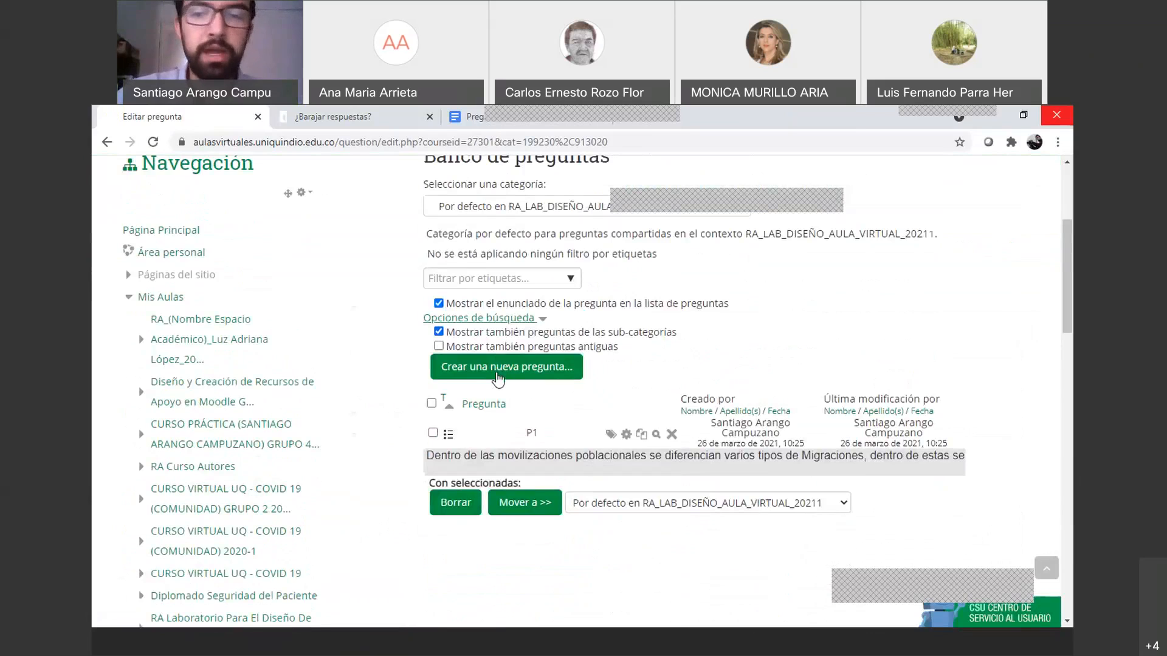
pyautogui.scroll(3, 641, 382)
pyautogui.scroll(-3, 641, 383)
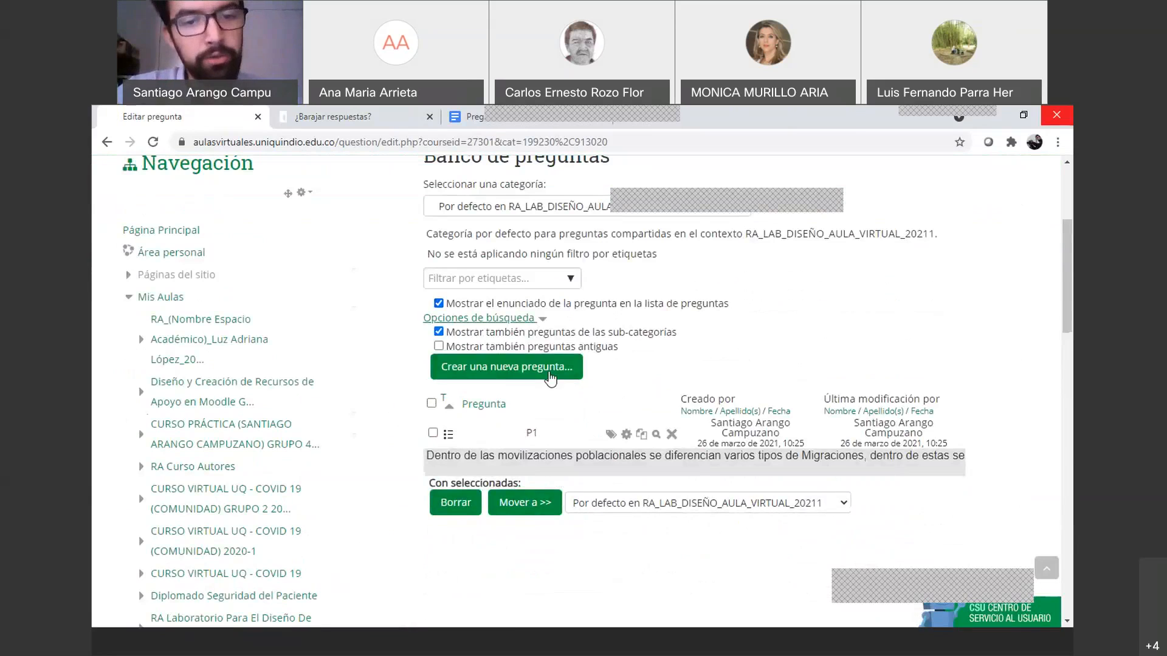
pyautogui.scroll(1, 539, 287)
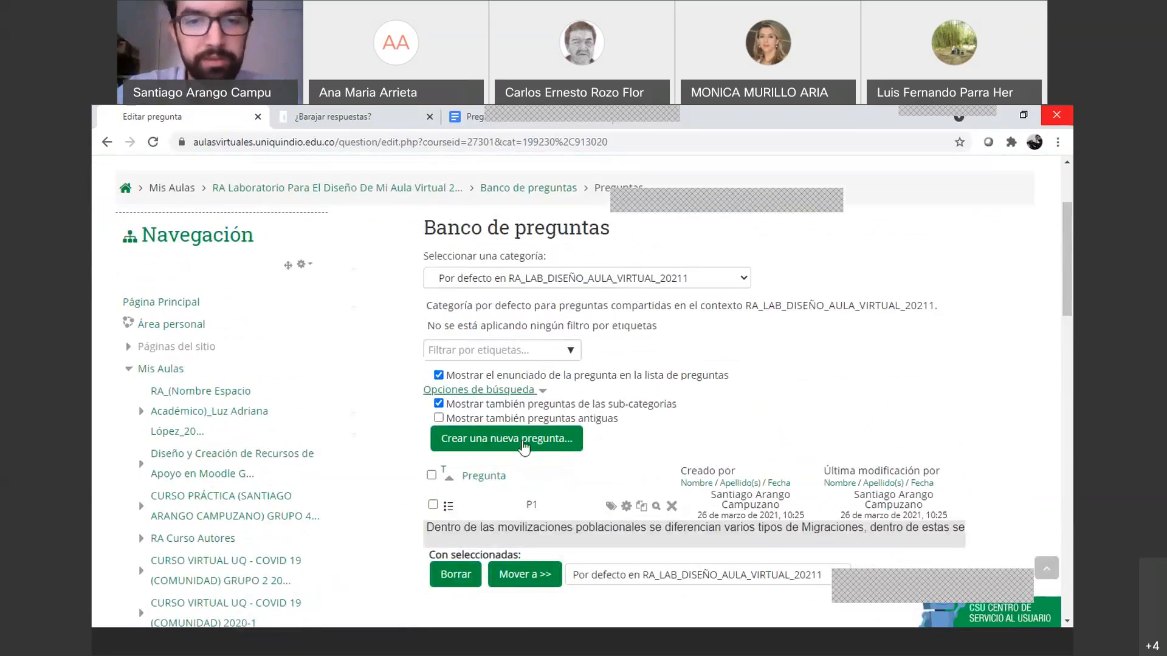
pyautogui.click(524, 446)
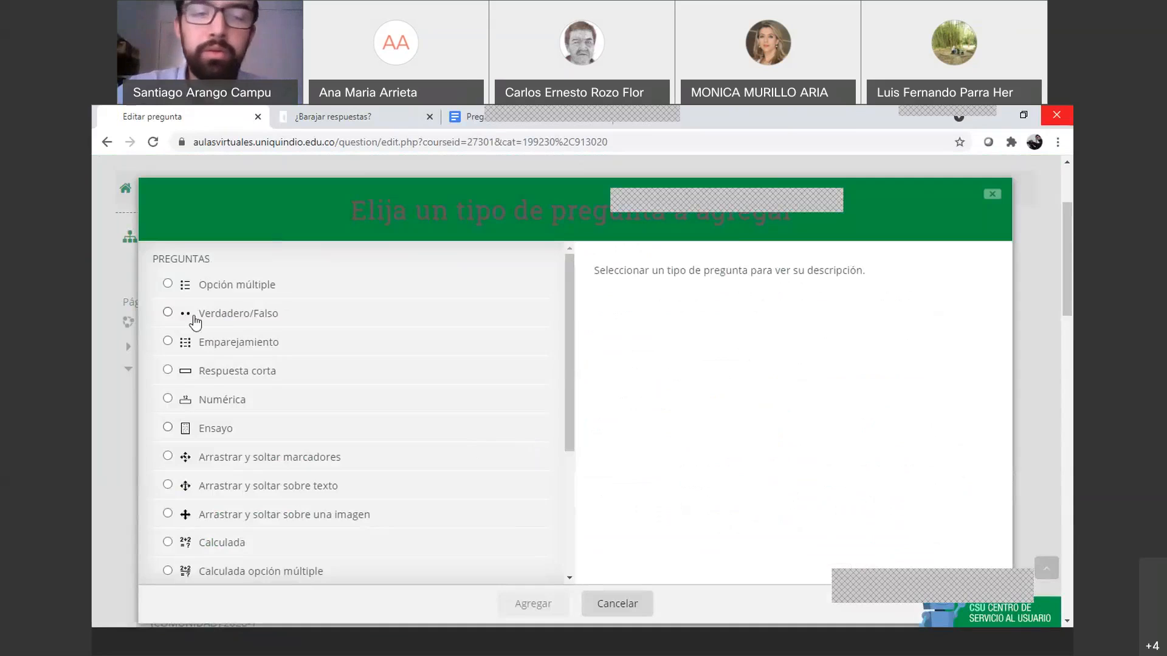
# Add an 'Opción múltiple' question, opening its blank form in the default category
pyautogui.click(167, 285)
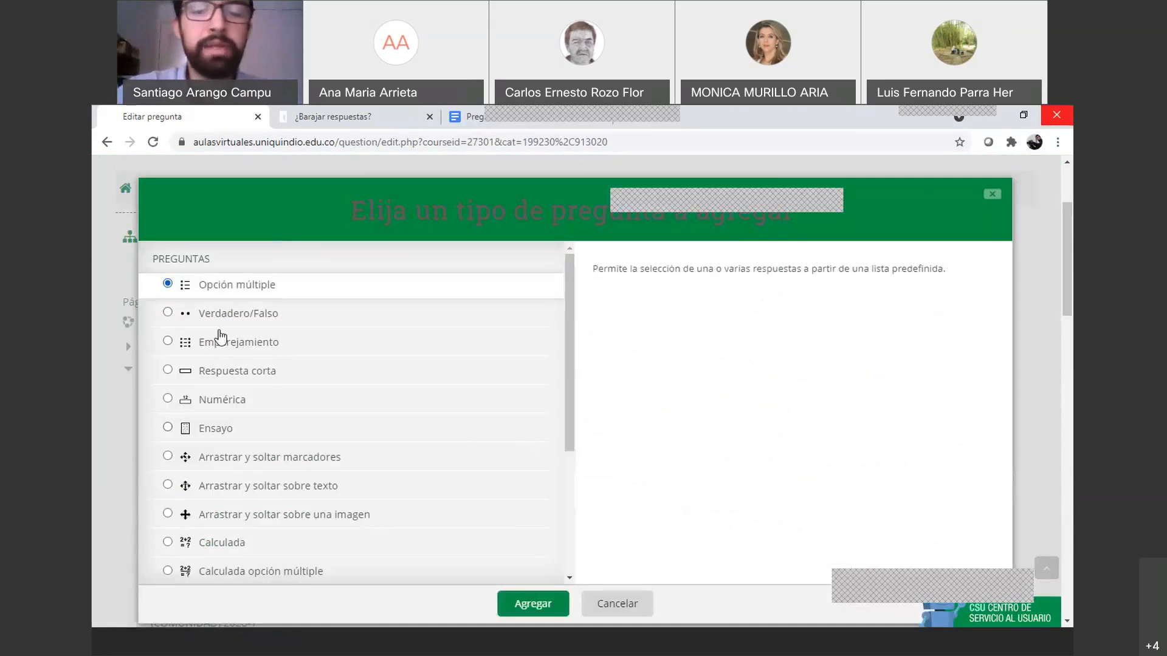
pyautogui.click(557, 605)
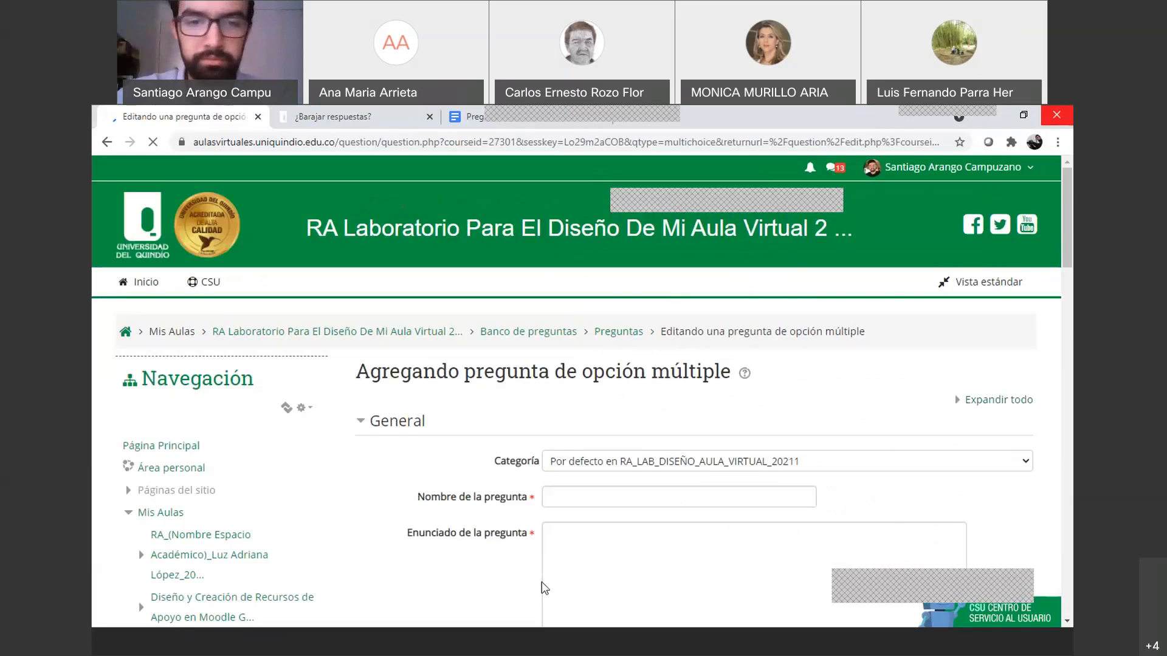
pyautogui.scroll(-2, 482, 475)
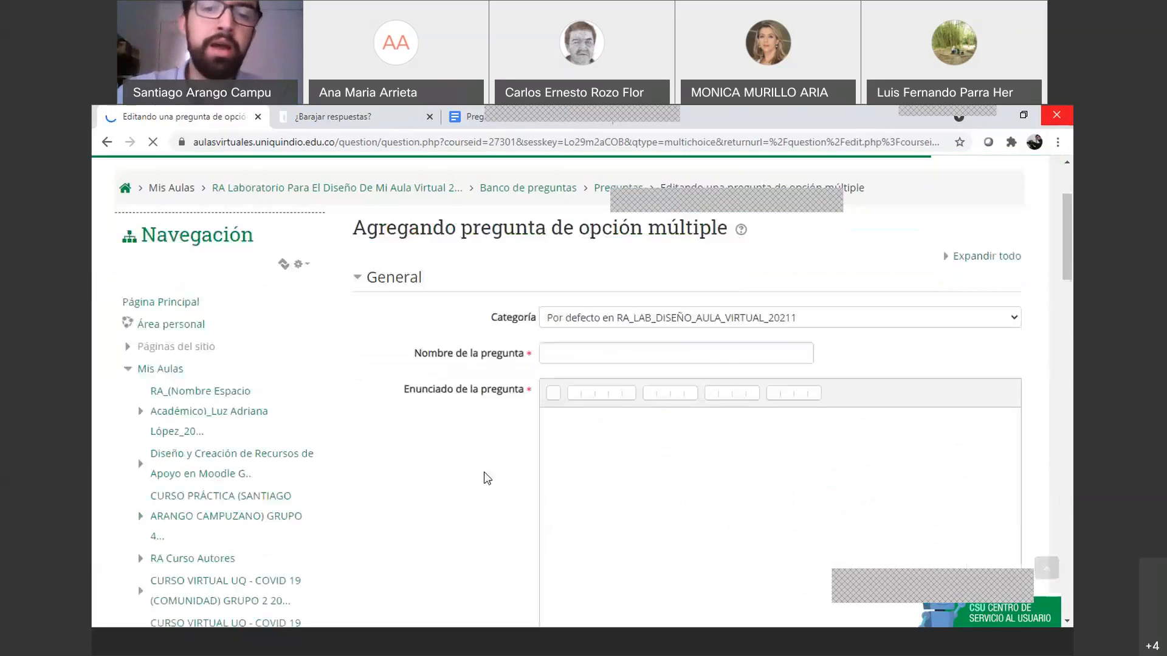
pyautogui.scroll(1, 502, 398)
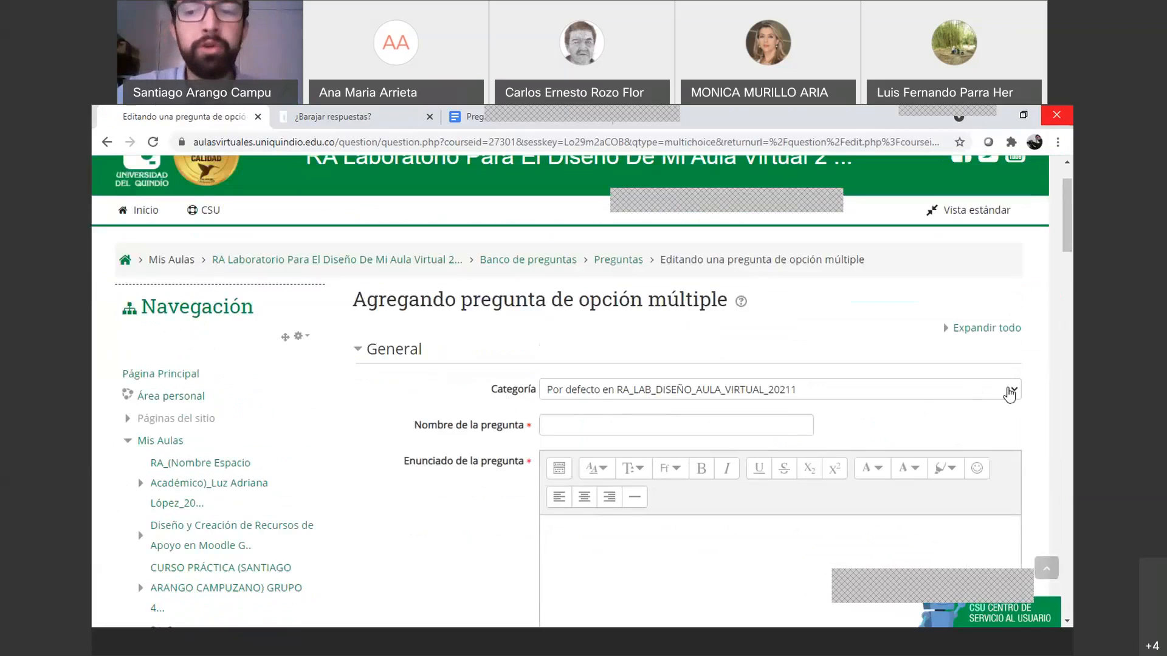
pyautogui.click(1009, 390)
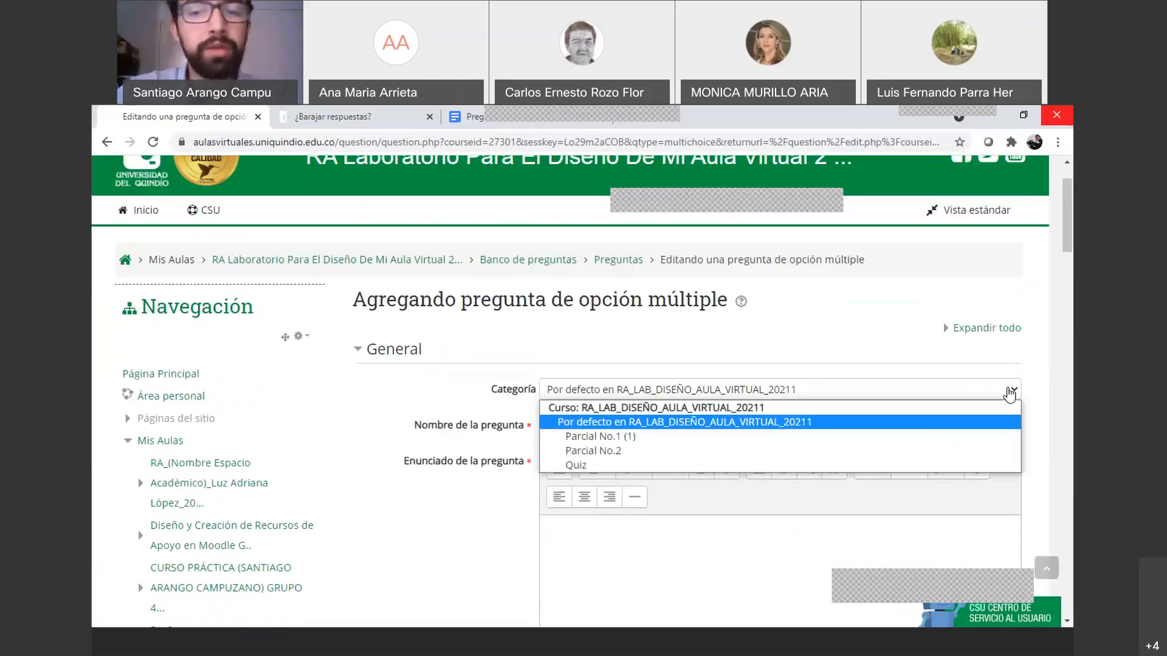
pyautogui.click(601, 466)
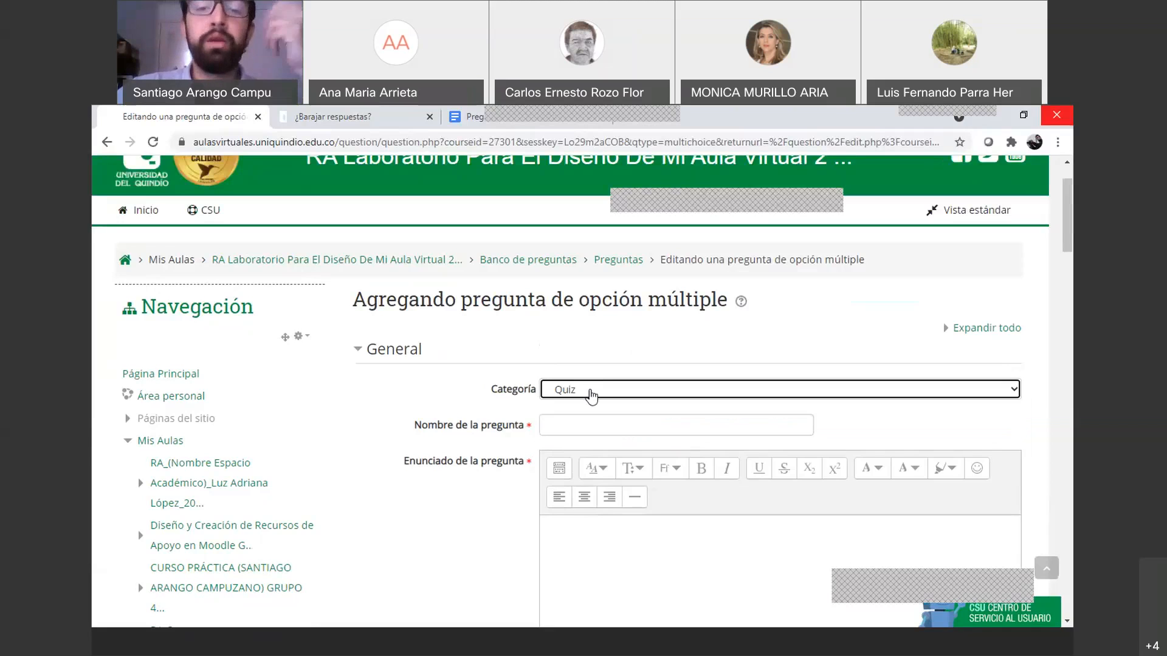
pyautogui.click(590, 395)
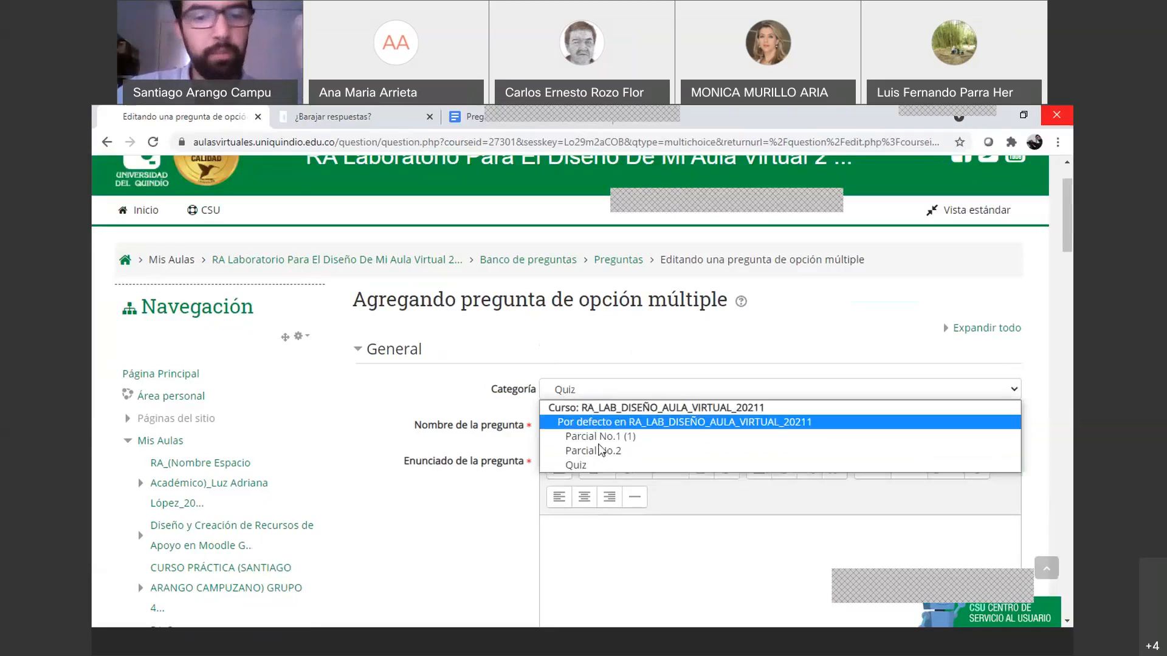
pyautogui.click(602, 465)
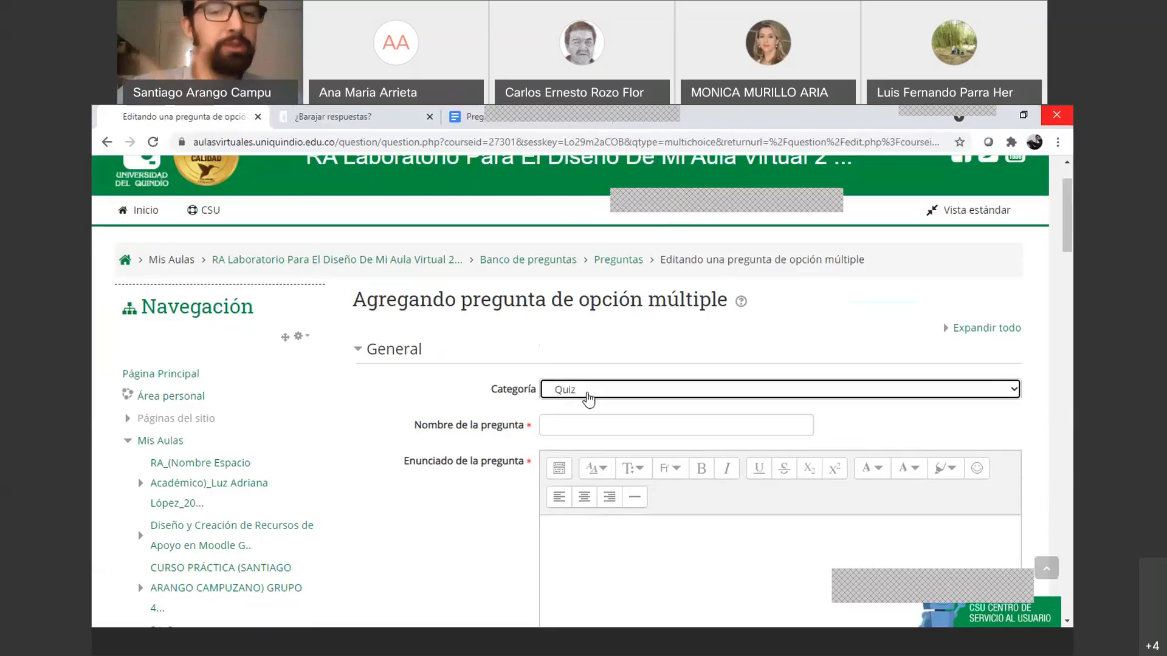
pyautogui.scroll(-1, 586, 399)
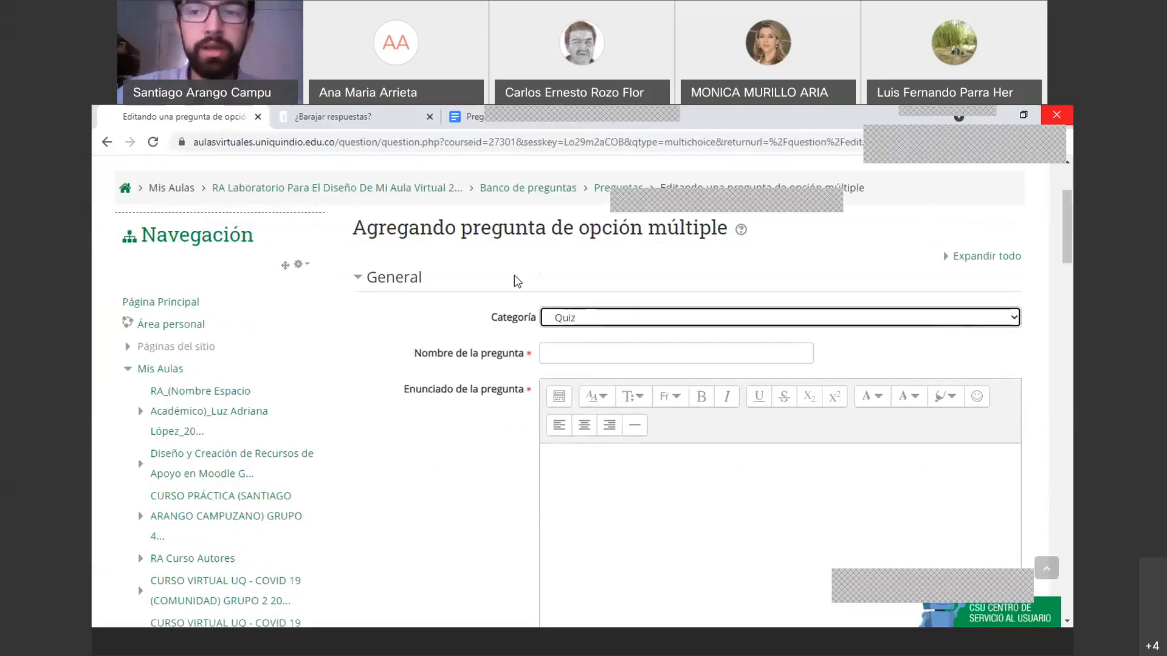
pyautogui.click(563, 326)
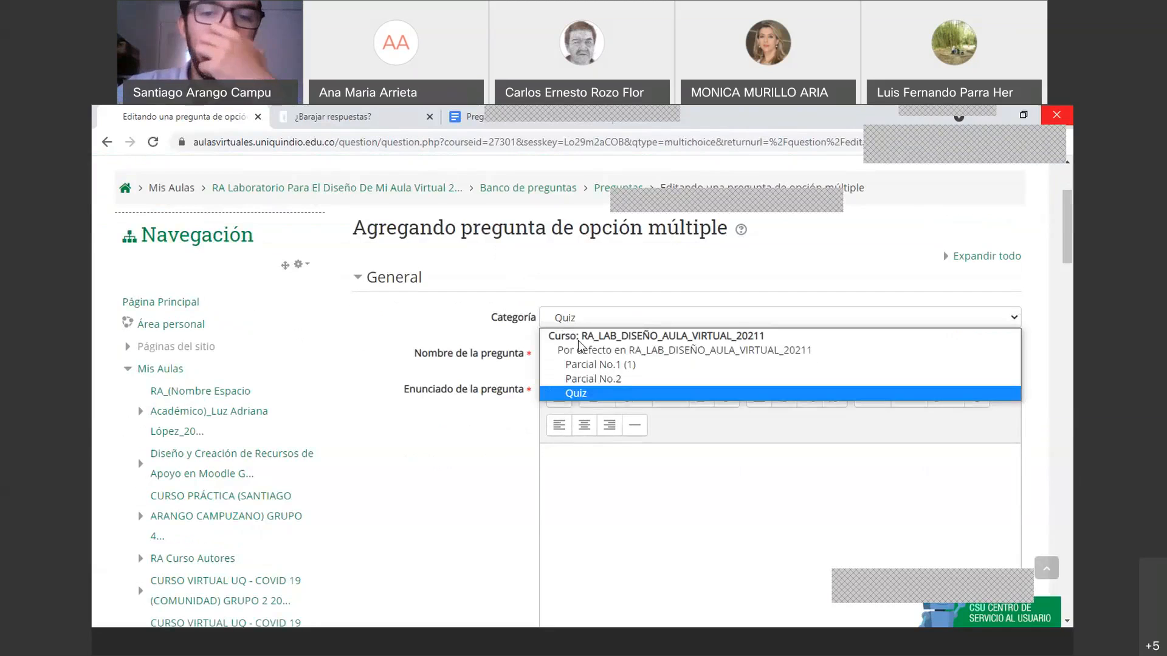
pyautogui.click(568, 345)
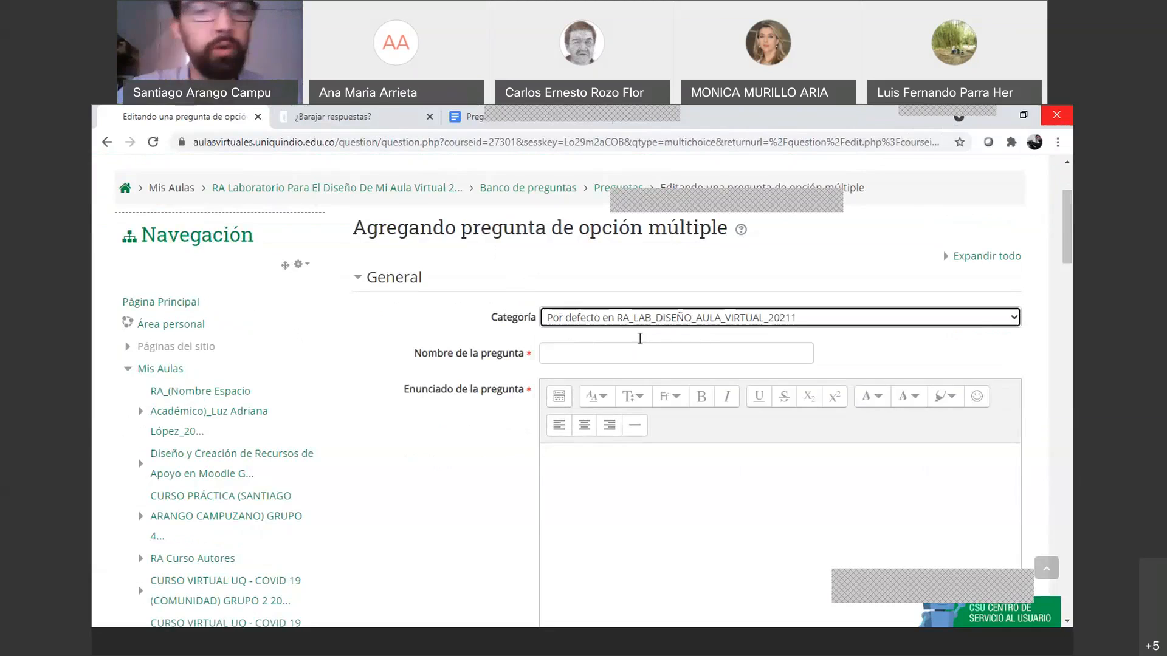
pyautogui.click(587, 359)
pyautogui.write('P1')
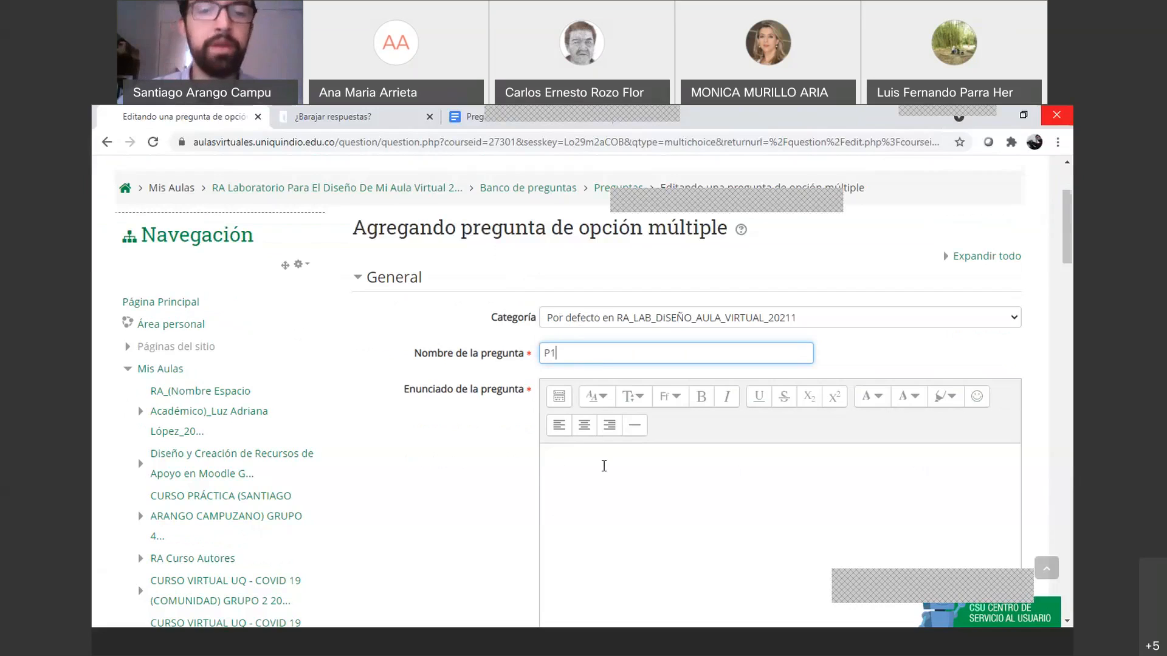
pyautogui.scroll(-1, 604, 466)
pyautogui.click(471, 116)
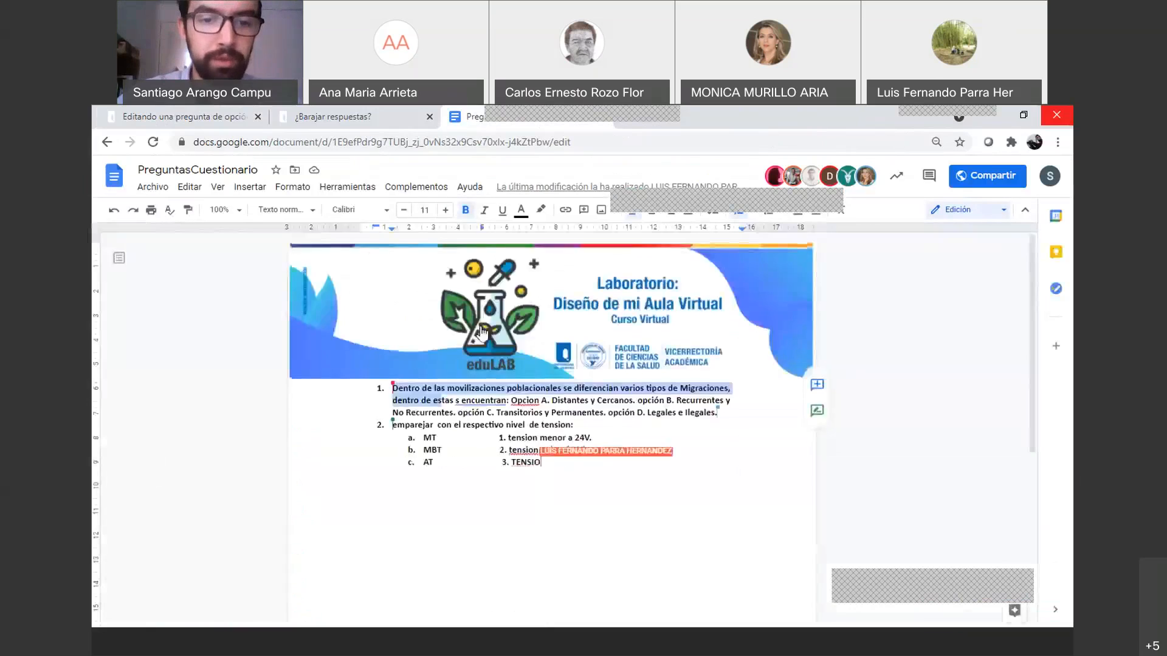
pyautogui.scroll(-2, 468, 304)
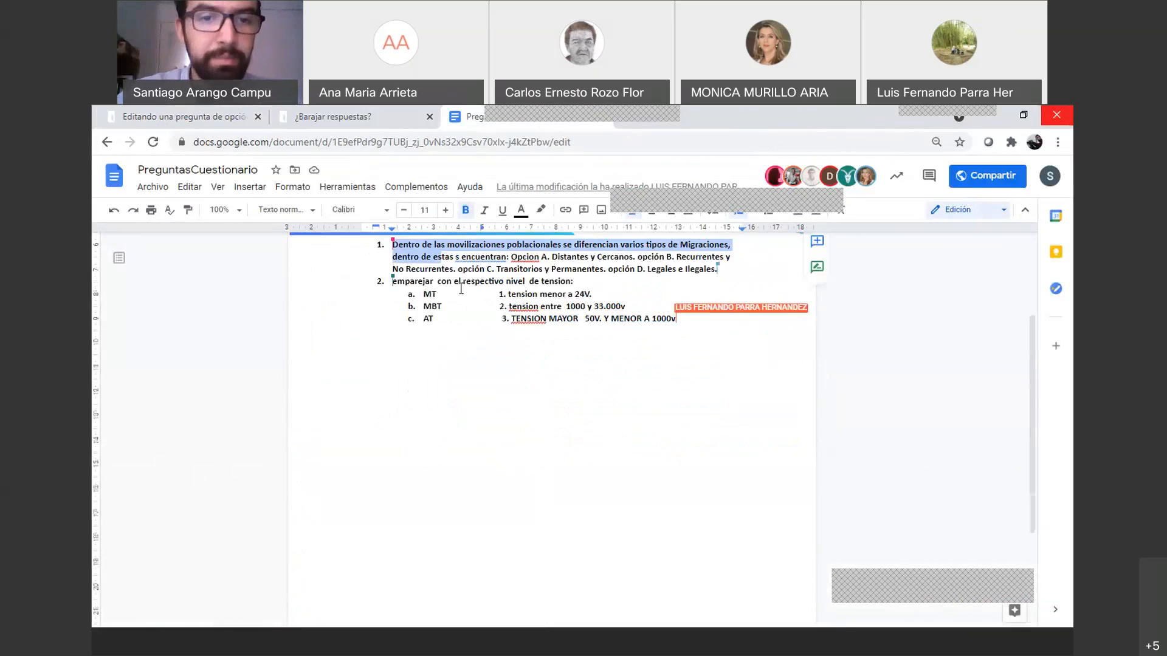
pyautogui.scroll(1, 461, 289)
pyautogui.click(357, 117)
pyautogui.click(234, 116)
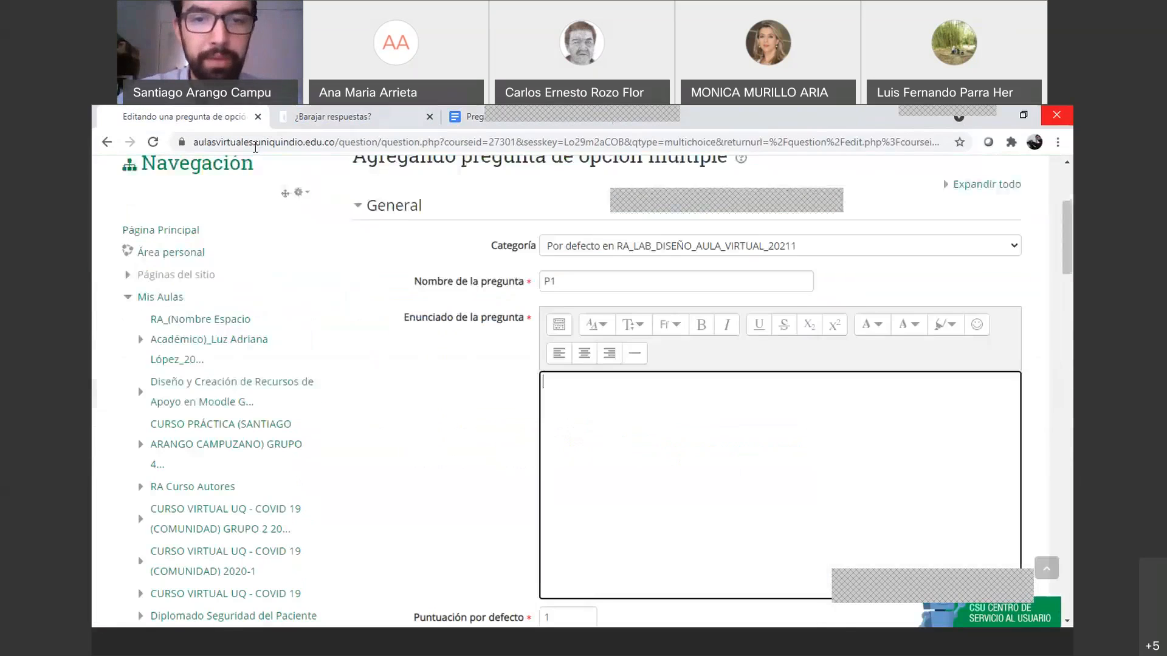
pyautogui.scroll(-20, 586, 448)
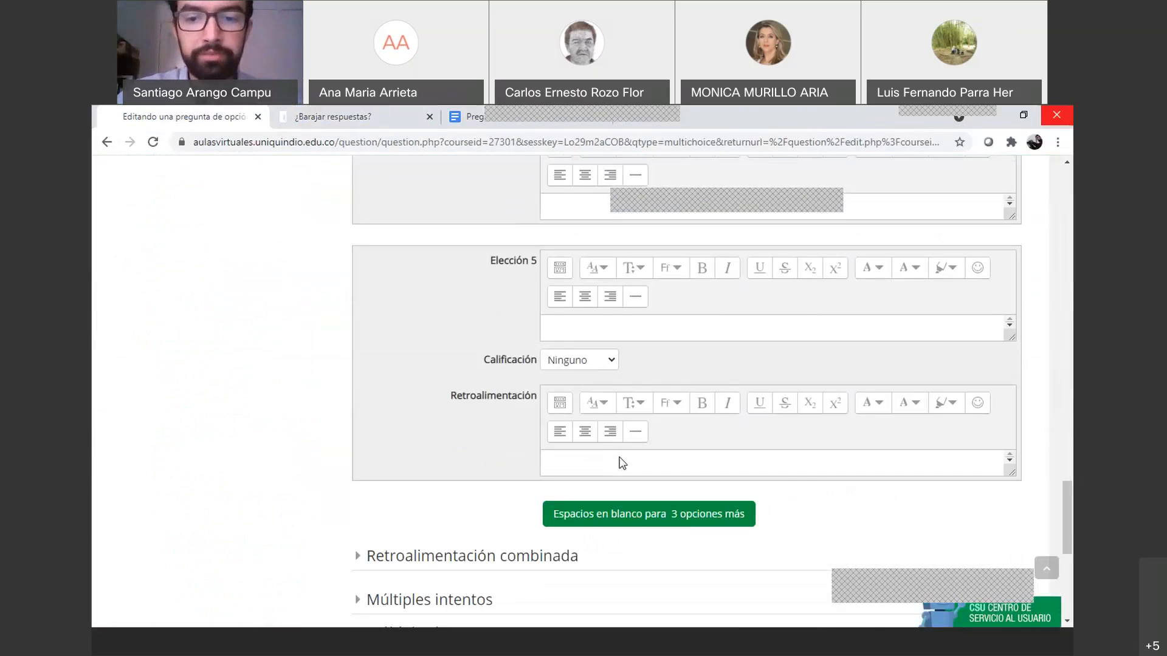
pyautogui.scroll(-6, 622, 457)
pyautogui.click(691, 420)
pyautogui.scroll(-7, 663, 450)
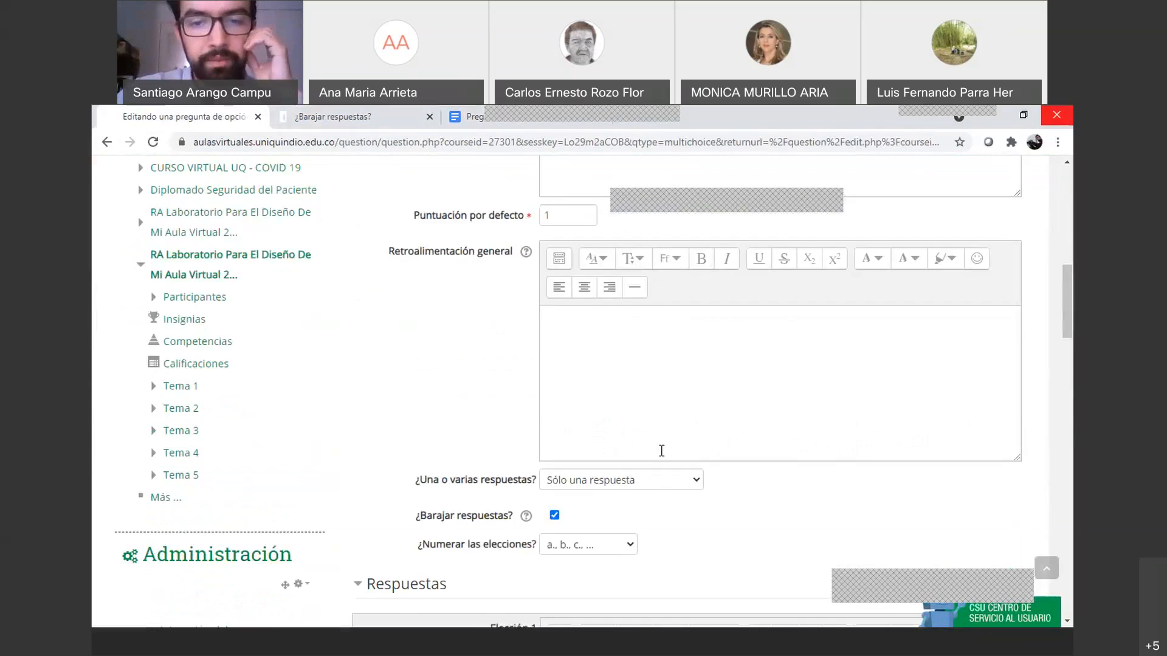
pyautogui.scroll(-5, 661, 450)
pyautogui.scroll(12, 656, 452)
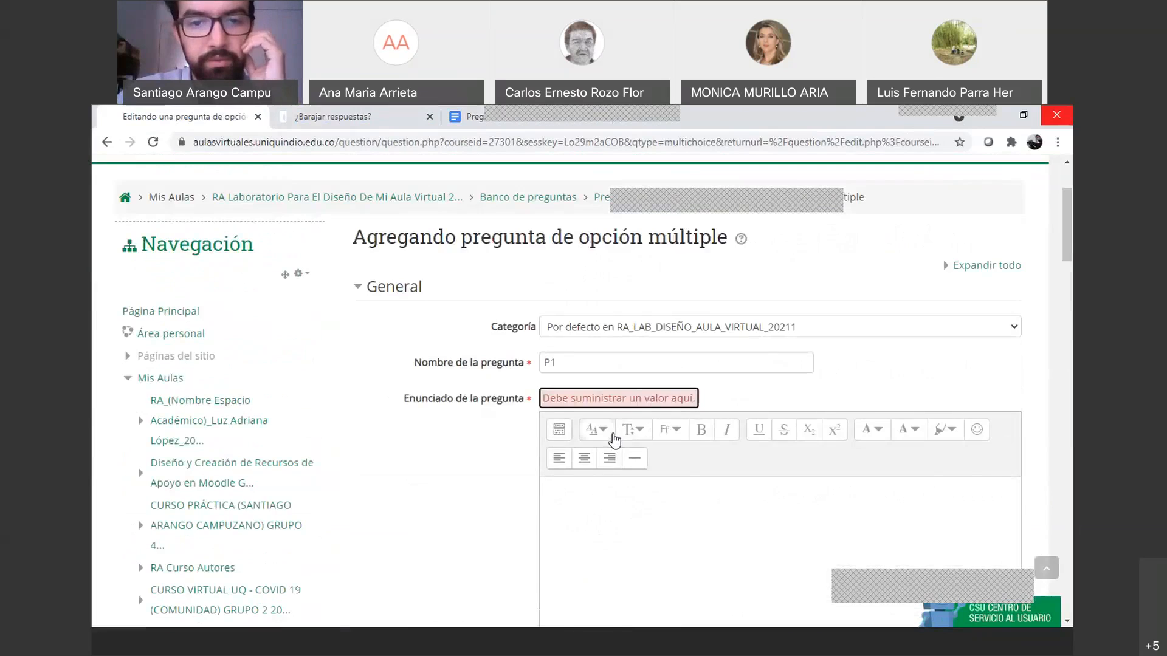
pyautogui.scroll(-20, 615, 440)
# Cancel the multiple-choice draft and start an Emparejamiento question named P1
pyautogui.click(681, 389)
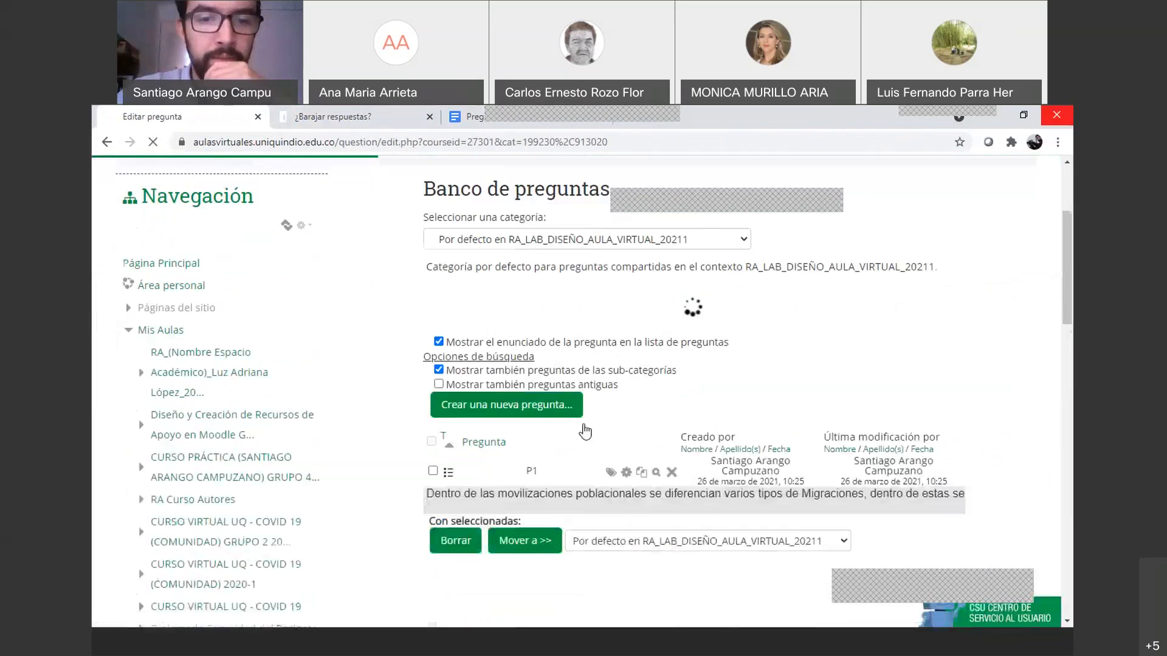
pyautogui.click(516, 373)
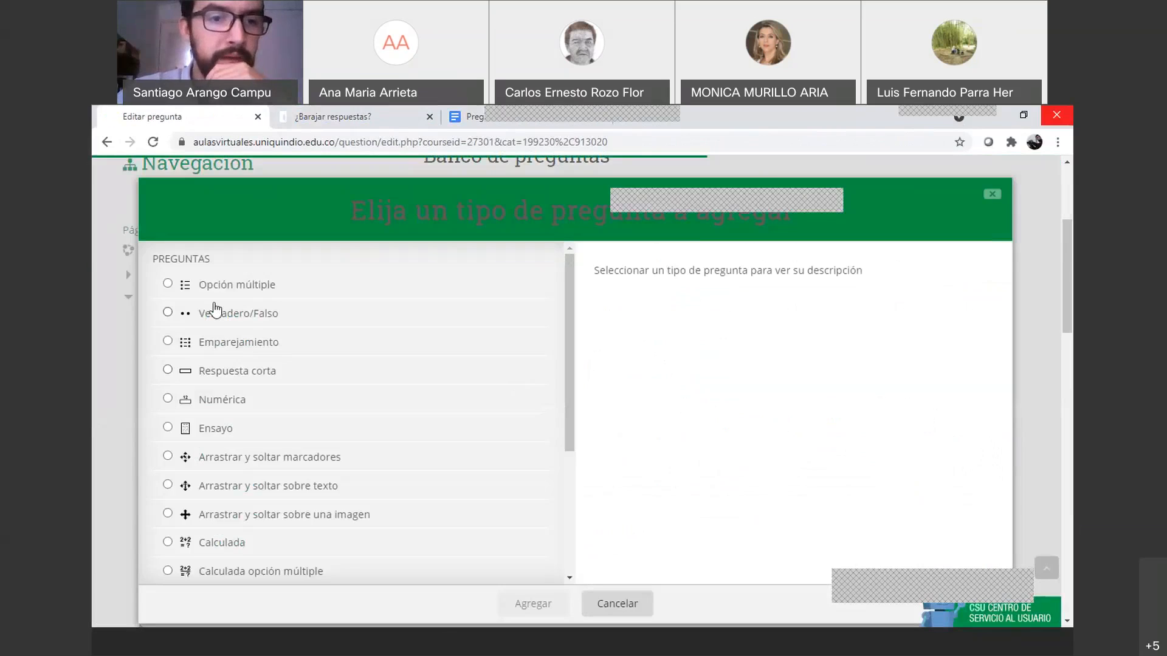
pyautogui.click(214, 340)
pyautogui.click(524, 599)
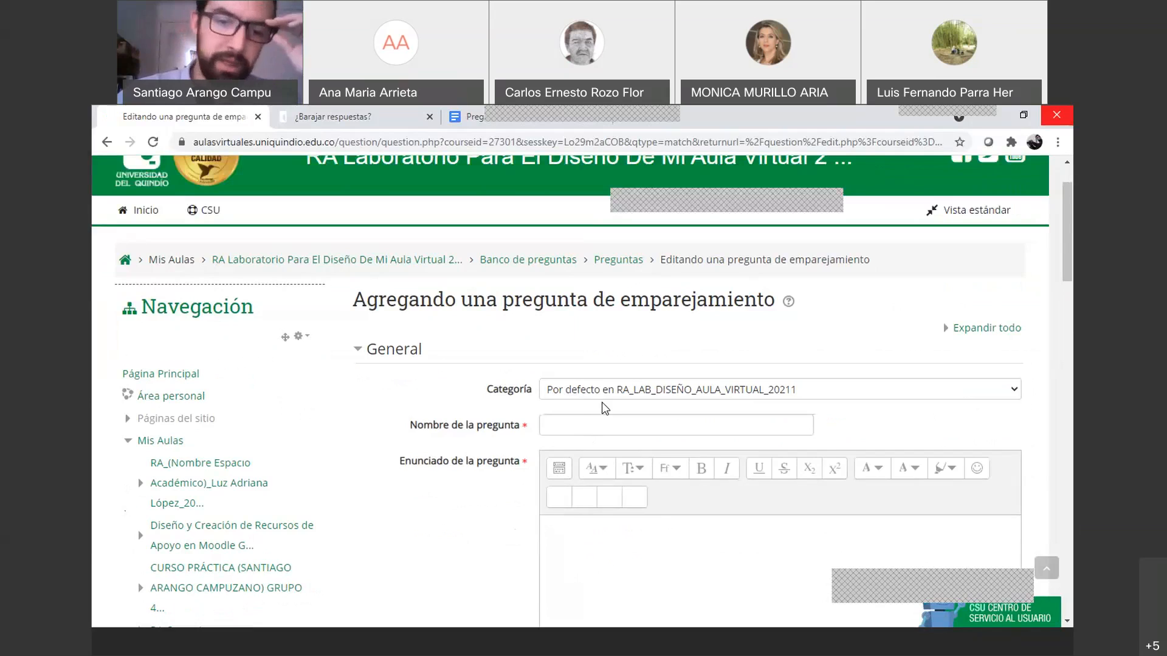
pyautogui.click(578, 427)
pyautogui.write('p')
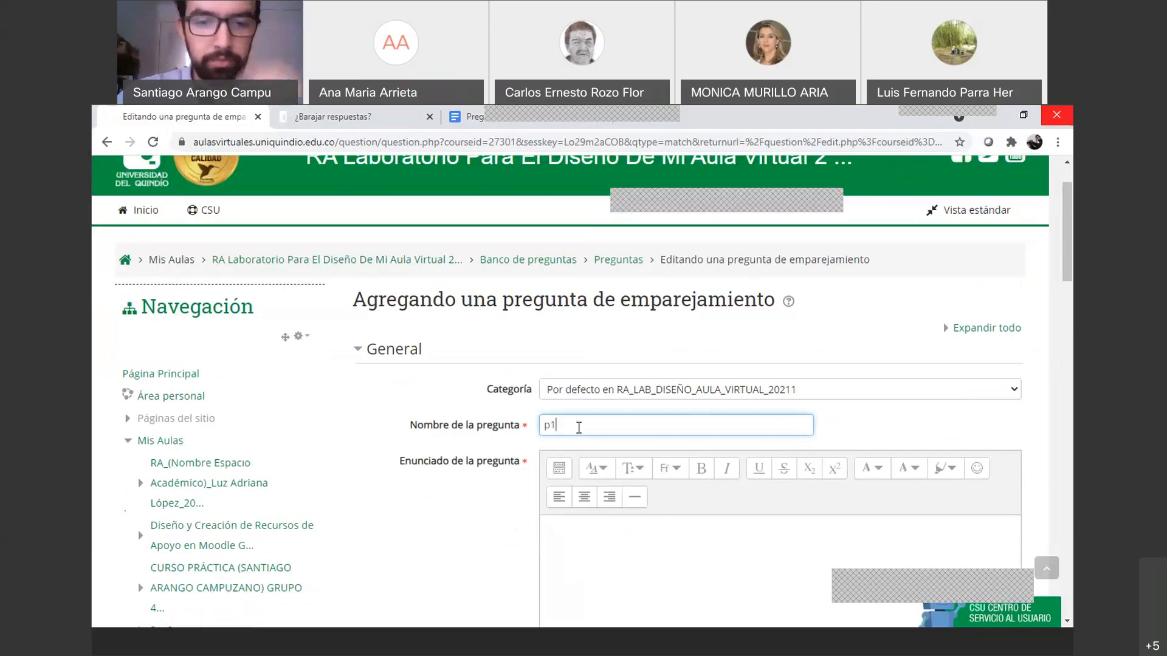
pyautogui.write('1')
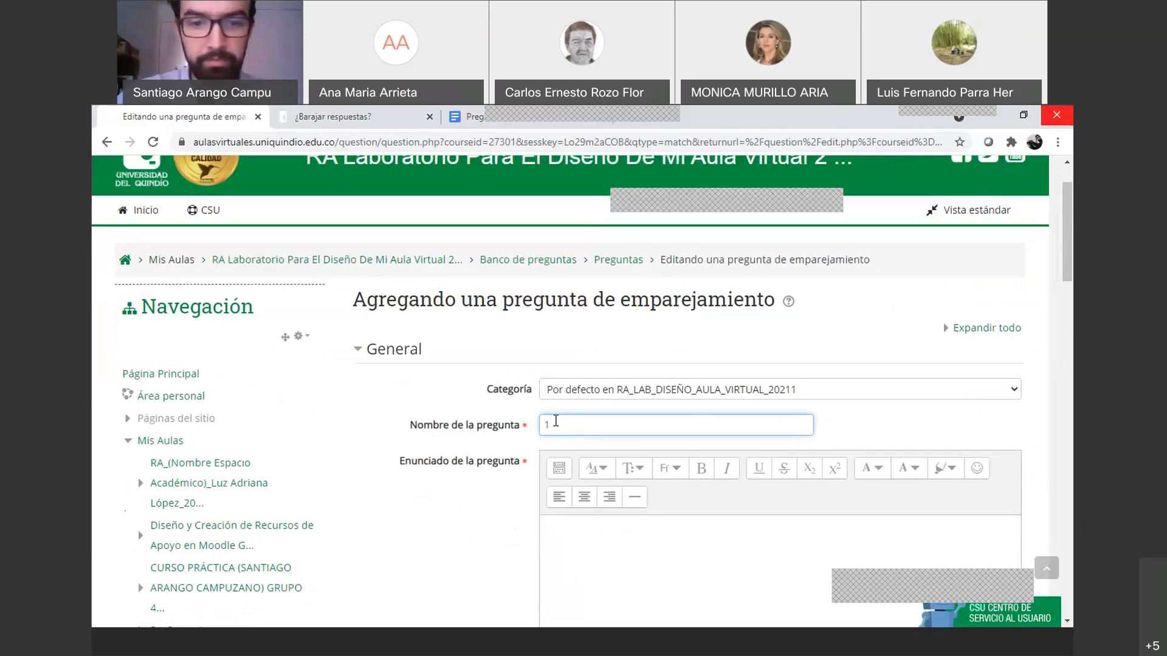
pyautogui.press('Tab')
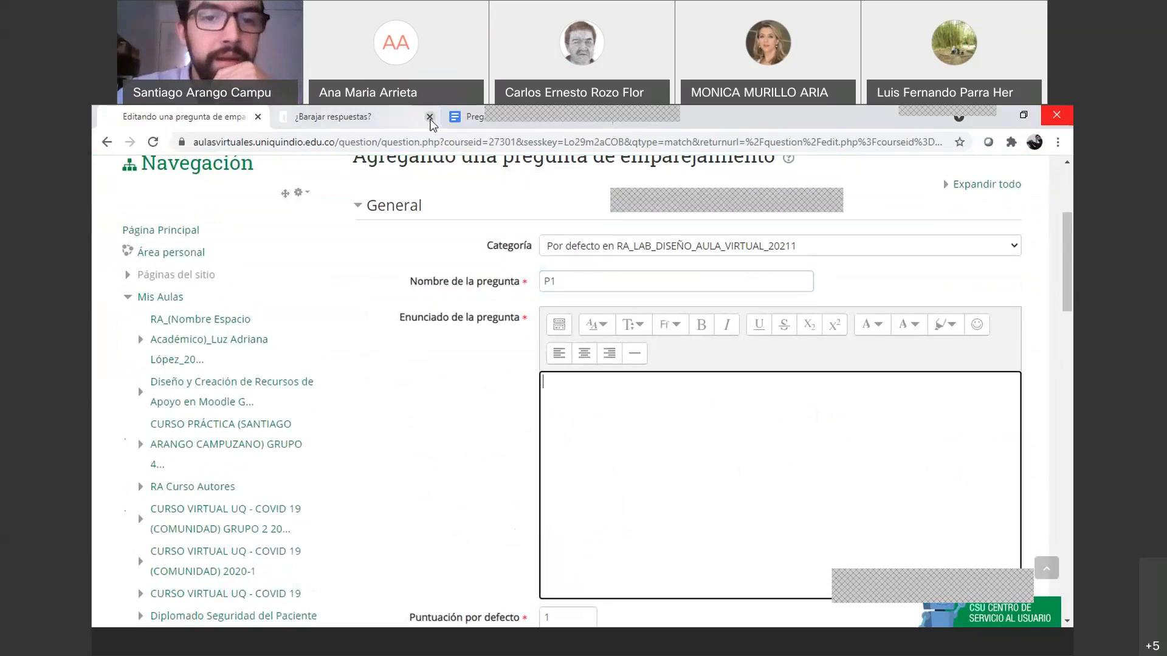
# Paste the question wording copied from the PreguntasCuestionario Google Doc into the question text
pyautogui.click(466, 118)
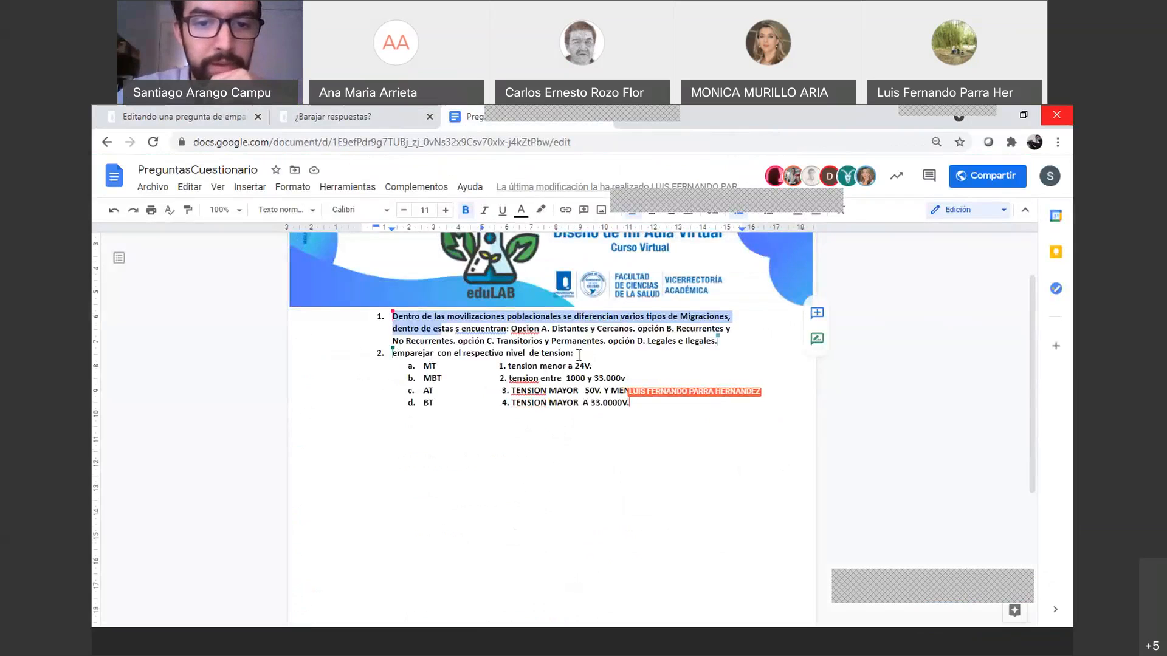
pyautogui.moveTo(572, 354); pyautogui.dragTo(391, 354)
pyautogui.hotkey('ctrl', 'c')
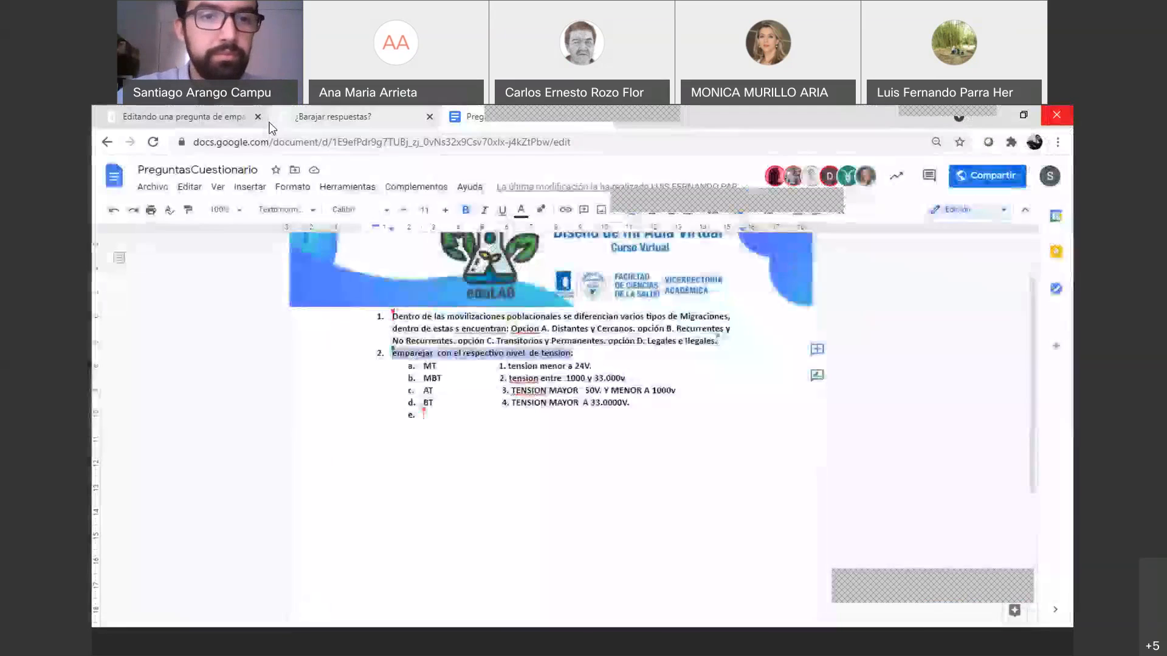
pyautogui.click(327, 115)
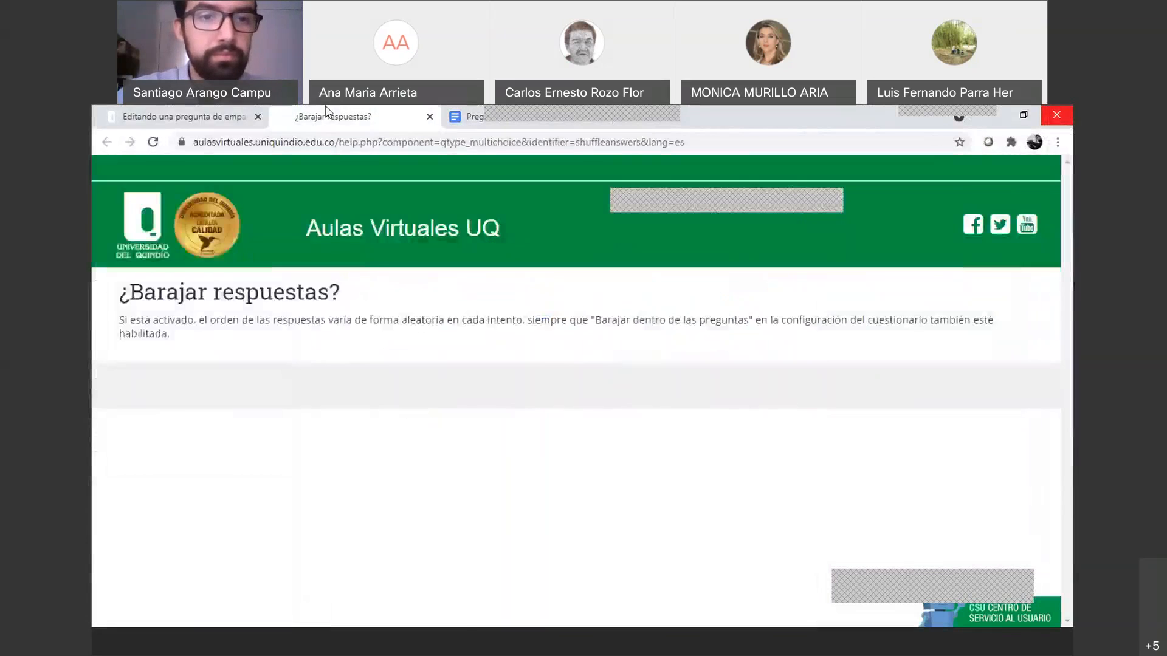
pyautogui.click(234, 117)
pyautogui.click(429, 117)
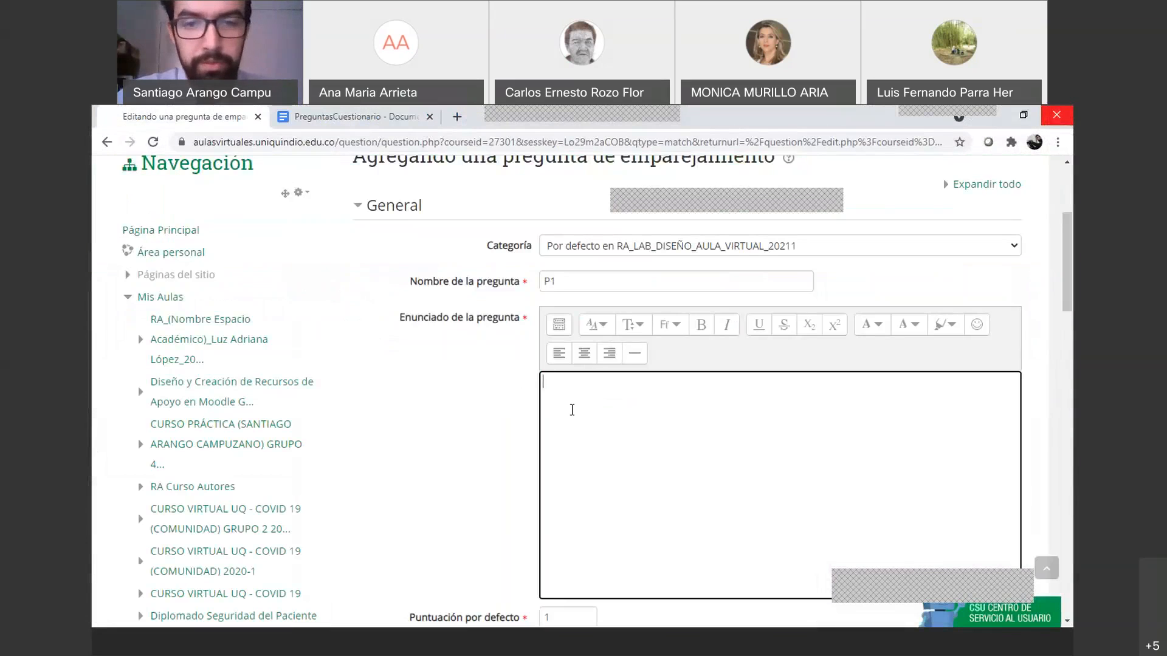
pyautogui.hotkey('ctrl', 'v')
# Correct the text to 'Emparejar con el respectivo nivel de tensión' with capital E and accent
pyautogui.click(548, 384)
pyautogui.press('BackSpace')
pyautogui.write('E')
pyautogui.rightClick(748, 384)
pyautogui.click(772, 396)
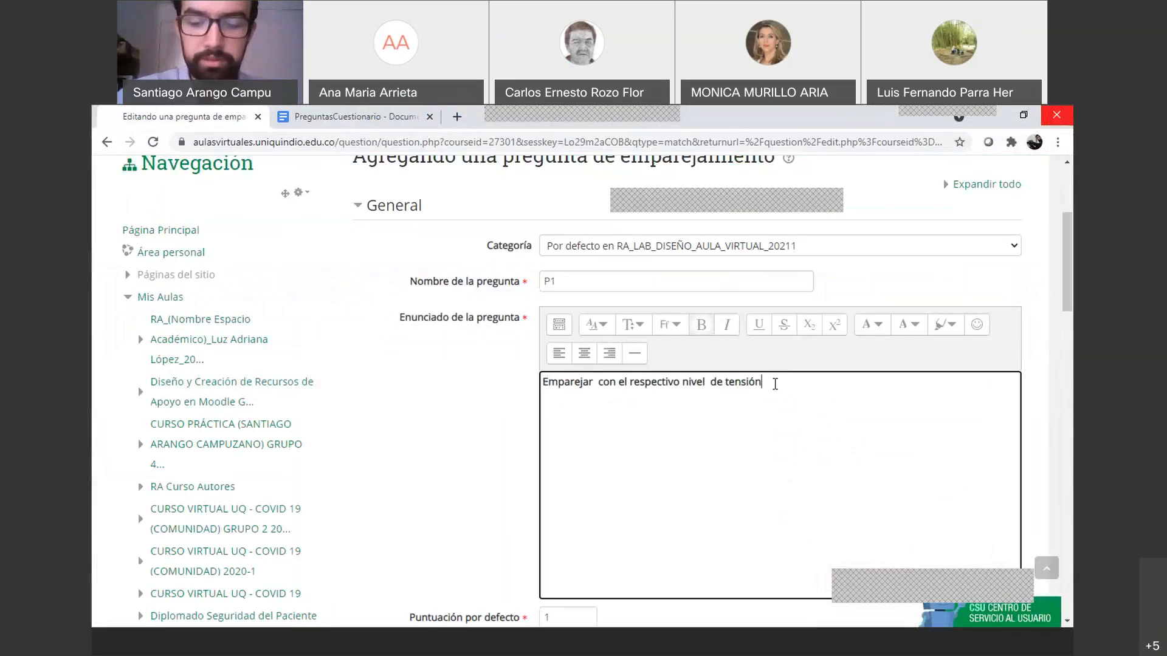
pyautogui.scroll(-5, 775, 384)
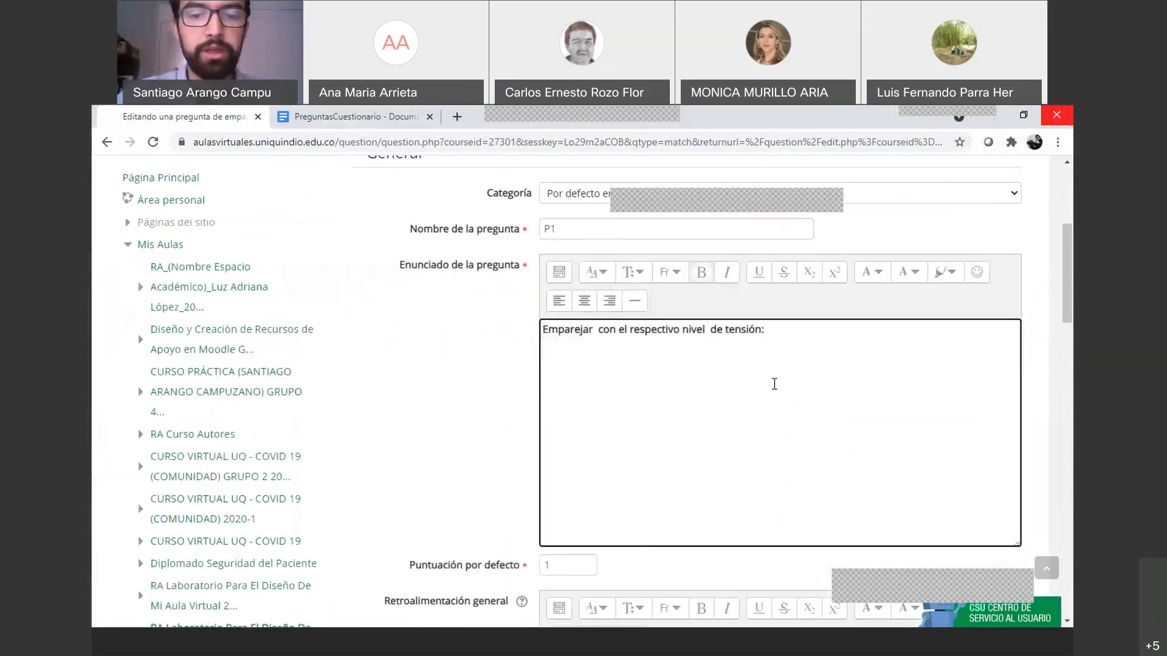
pyautogui.scroll(-6, 574, 417)
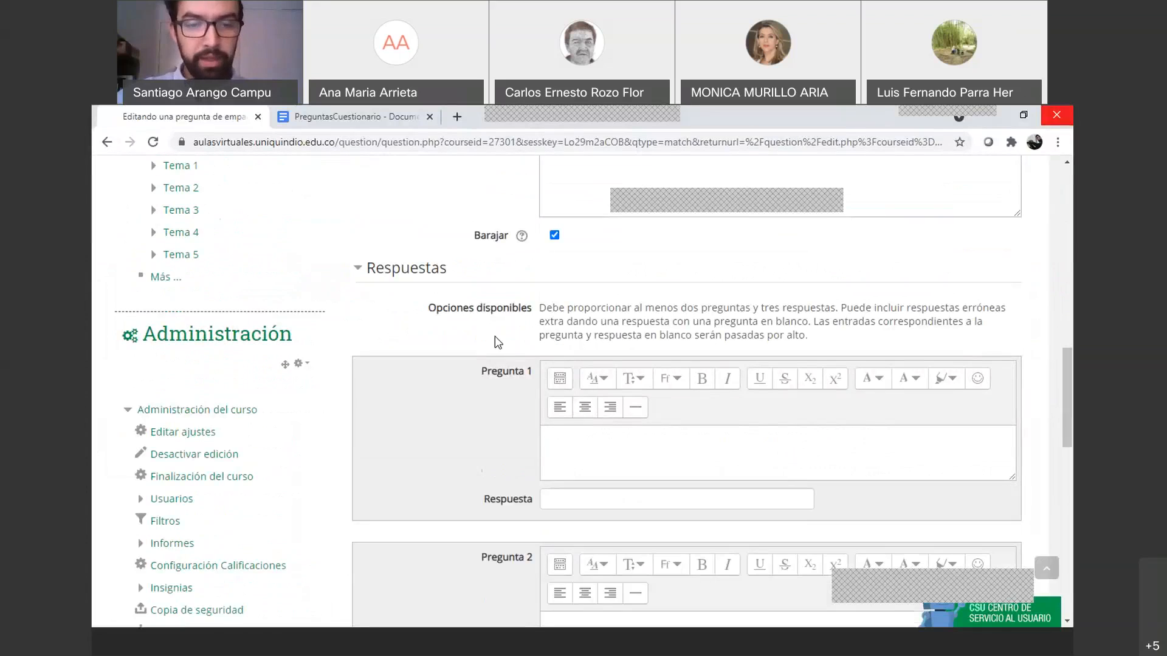
pyautogui.scroll(5, 488, 340)
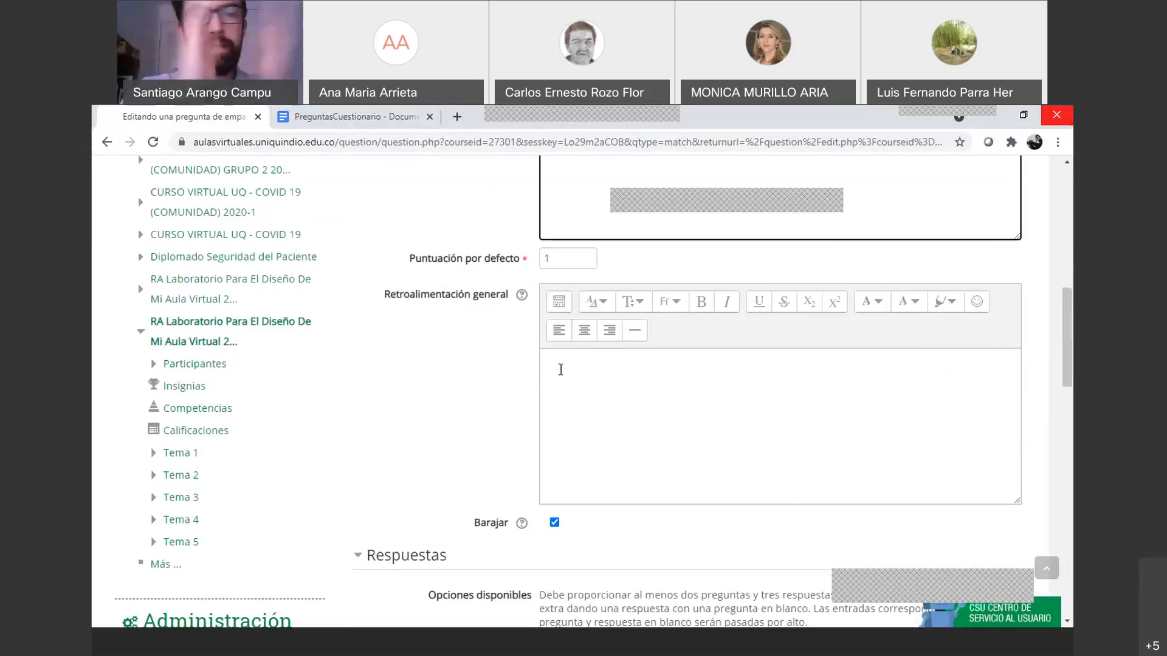
pyautogui.scroll(-6, 560, 369)
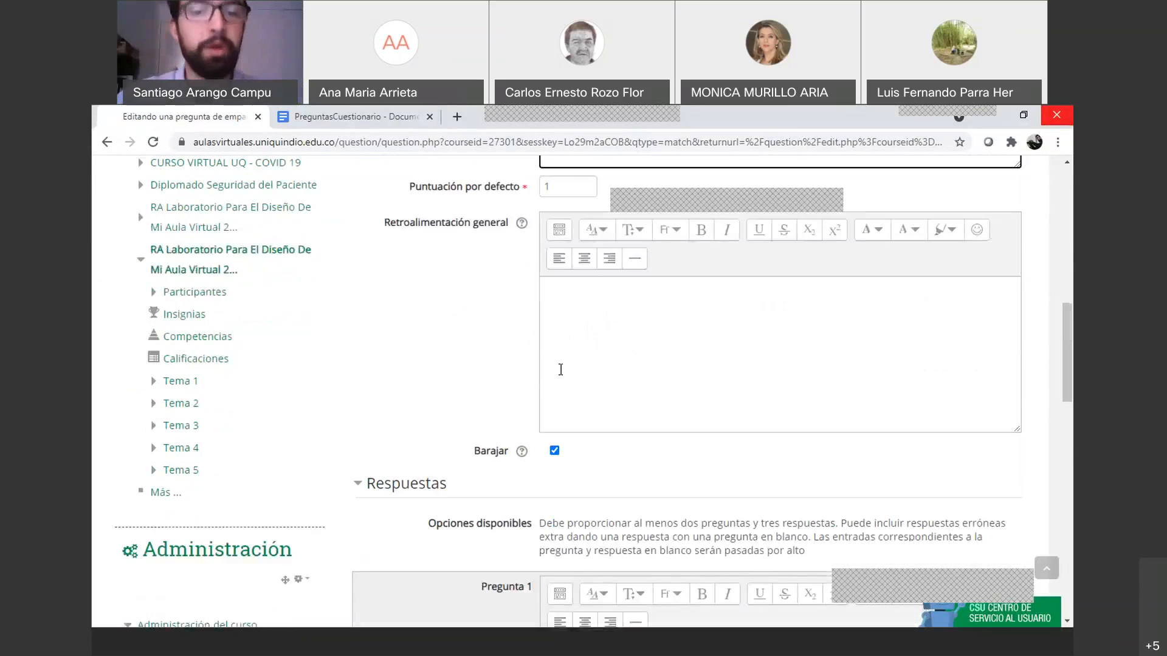
pyautogui.scroll(5, 560, 369)
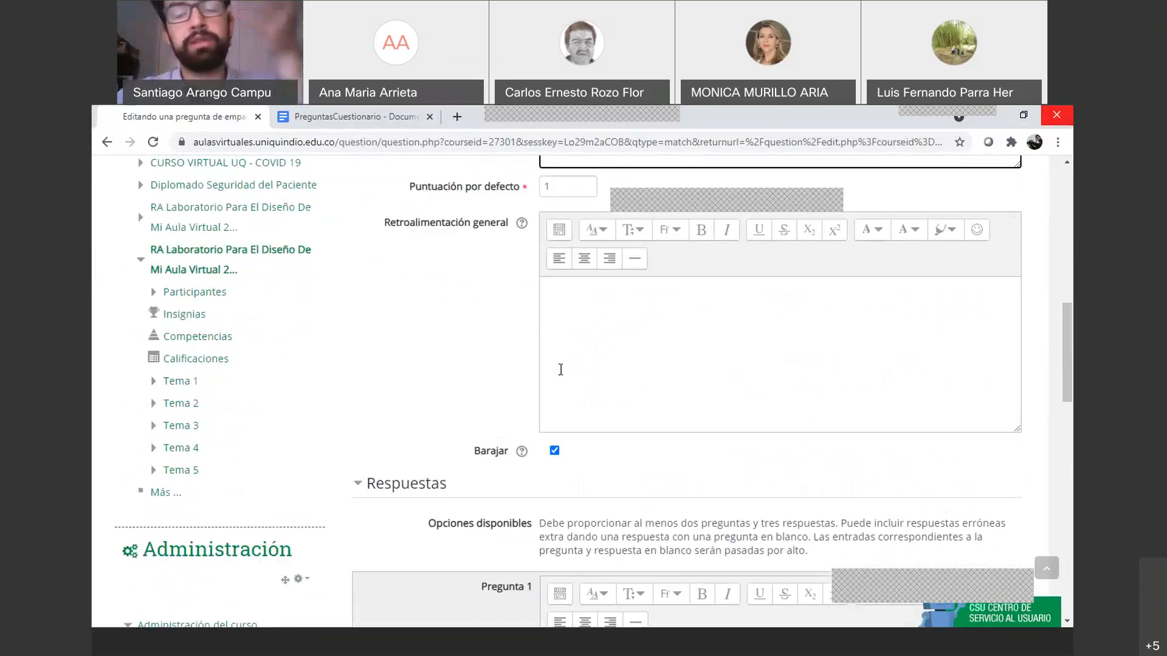
pyautogui.scroll(-1, 563, 367)
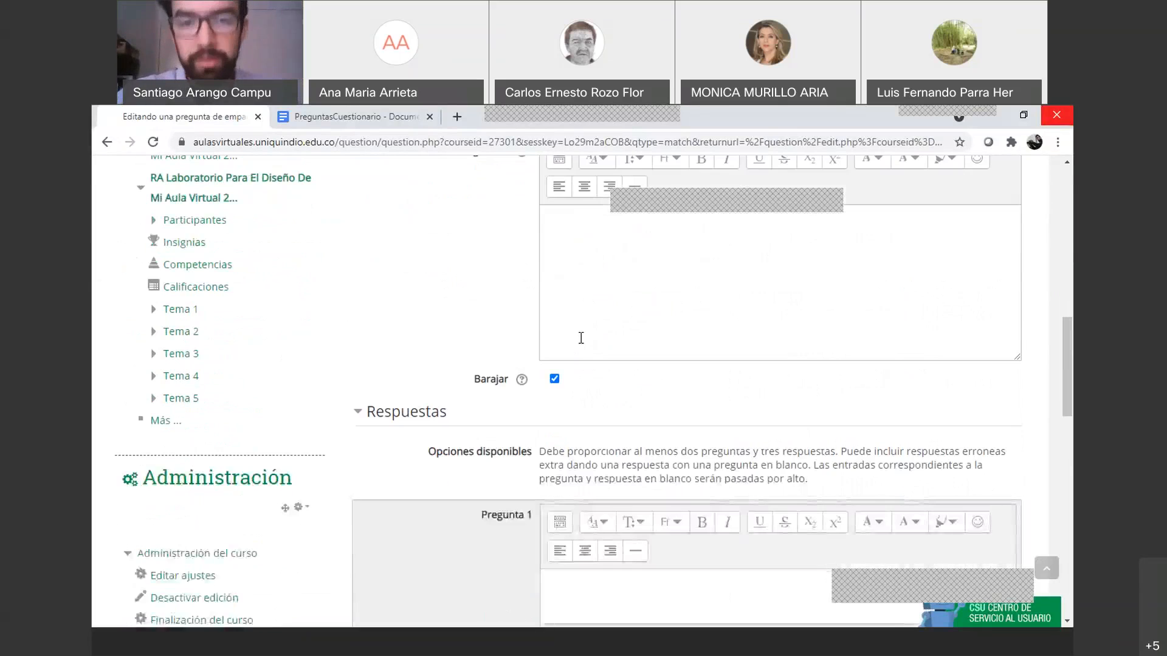
pyautogui.scroll(-2, 573, 345)
pyautogui.scroll(5, 605, 370)
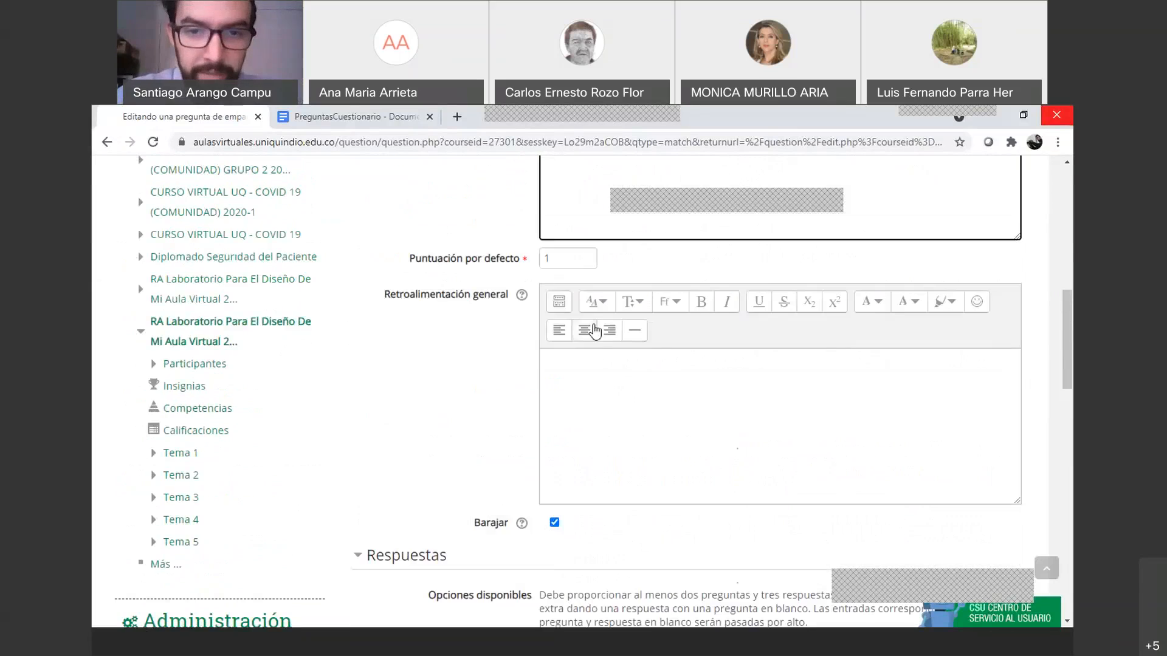
pyautogui.scroll(-5, 605, 371)
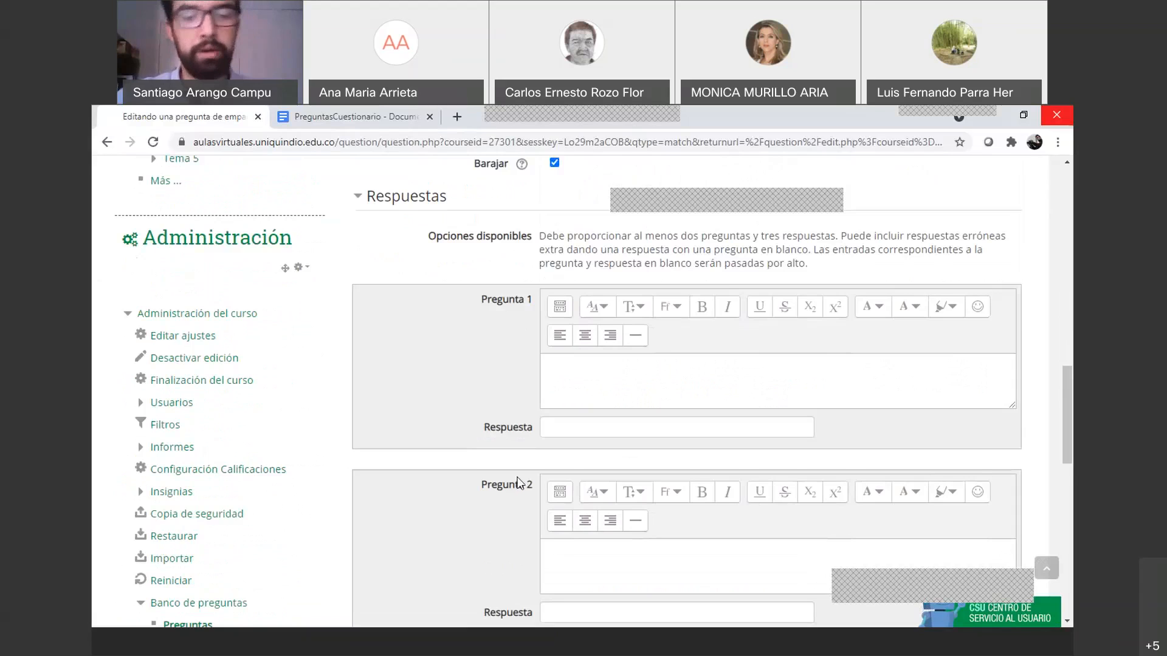
# Fill Pregunta 1 with 'tensión menor a 24V' copied from the Google Doc, fixing the accent
pyautogui.click(395, 116)
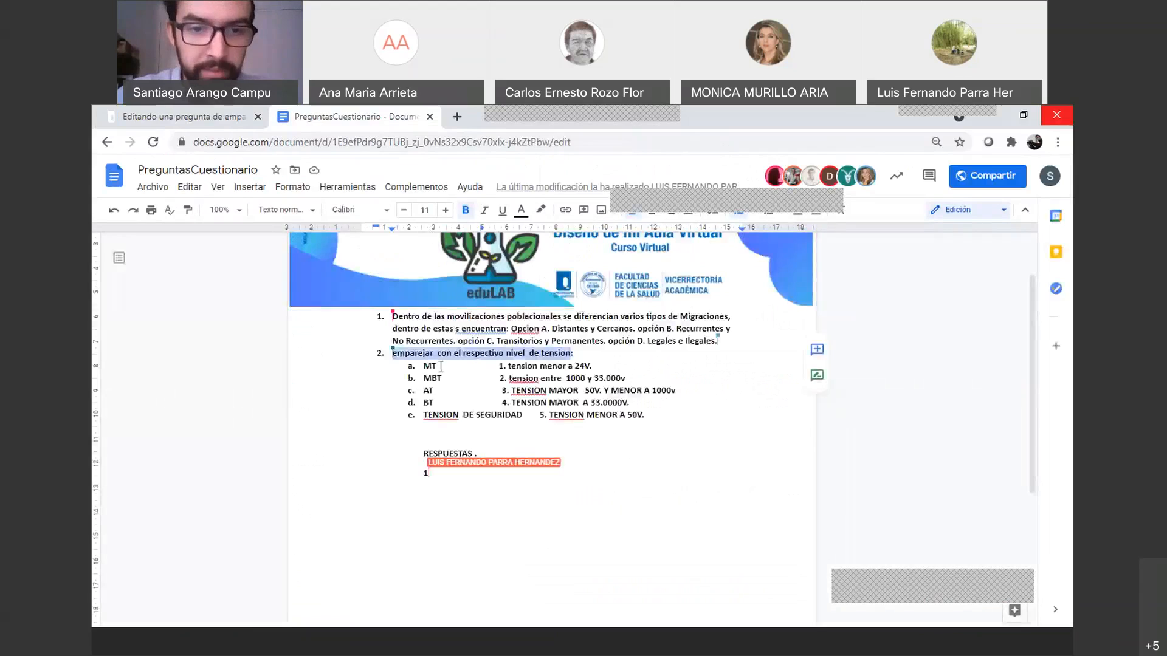
pyautogui.moveTo(592, 366); pyautogui.dragTo(505, 365)
pyautogui.hotkey('ctrl', 'c')
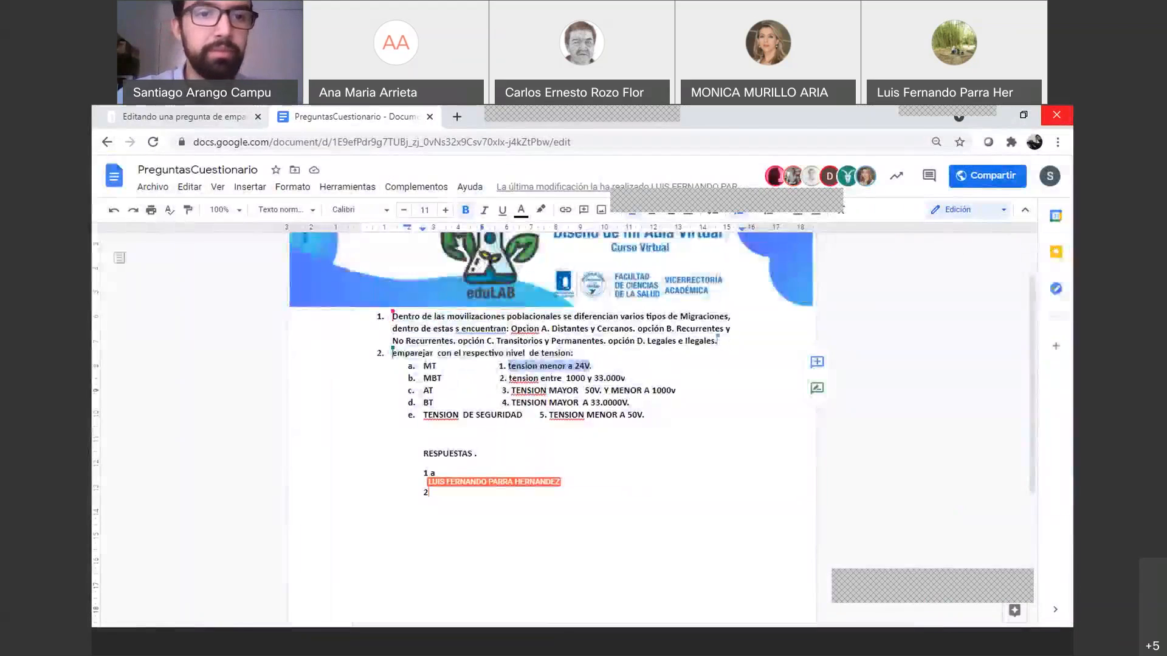
pyautogui.click(213, 116)
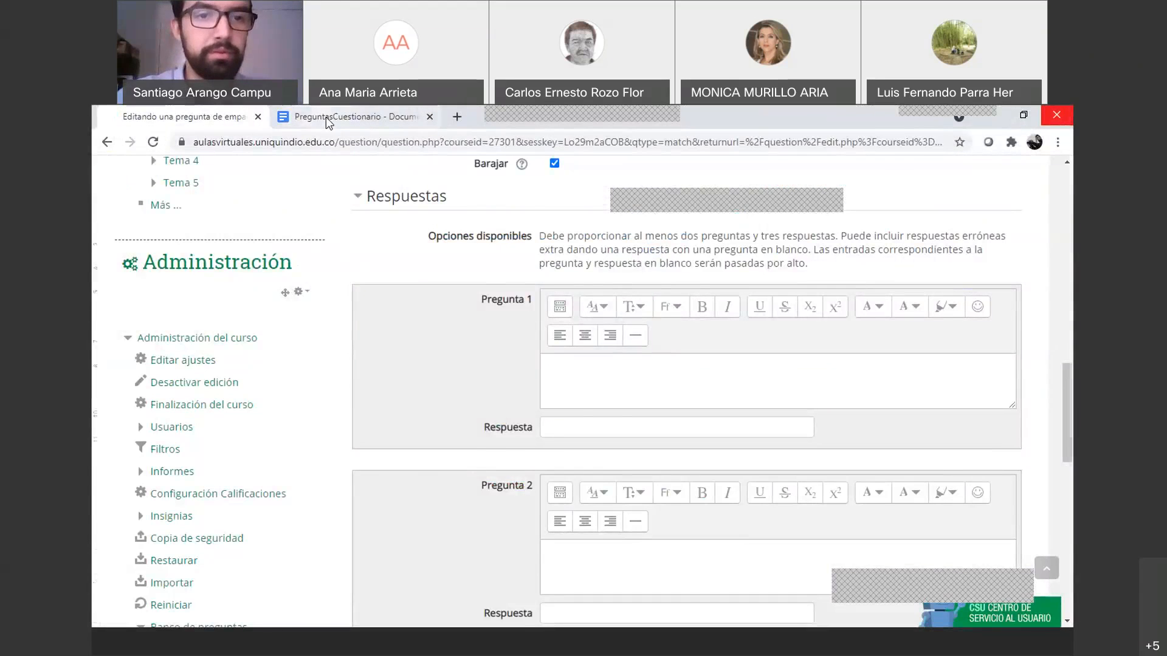
pyautogui.click(329, 117)
pyautogui.click(258, 116)
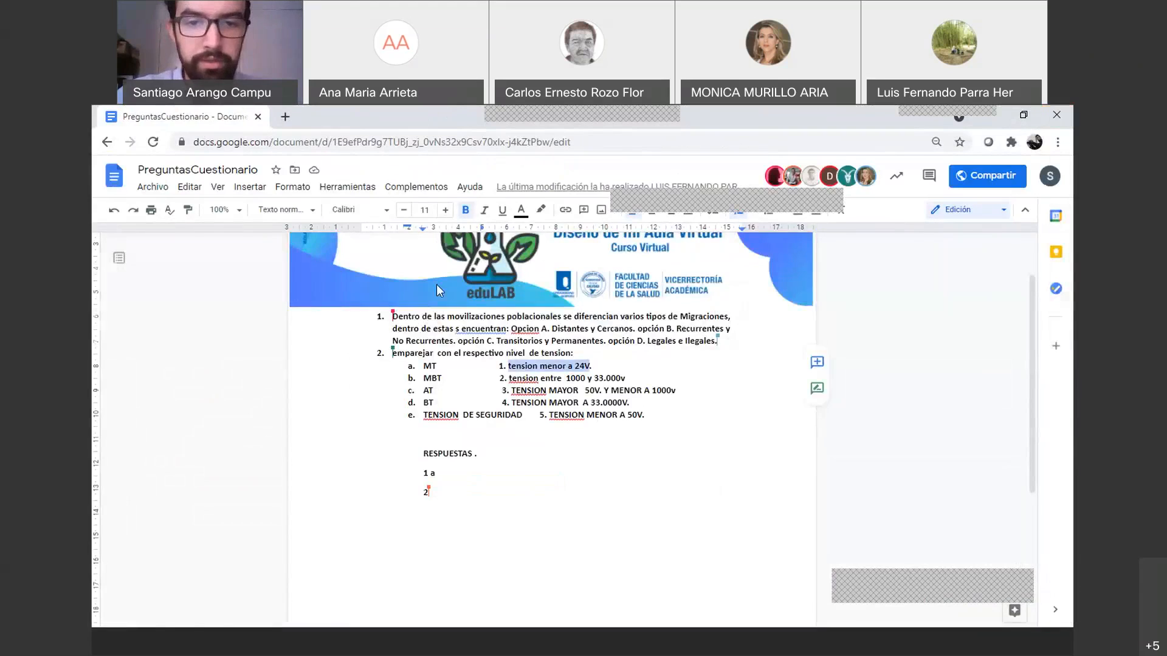
pyautogui.hotkey('alt', 'Tab')
pyautogui.click(630, 388)
pyautogui.hotkey('ctrl', 'v')
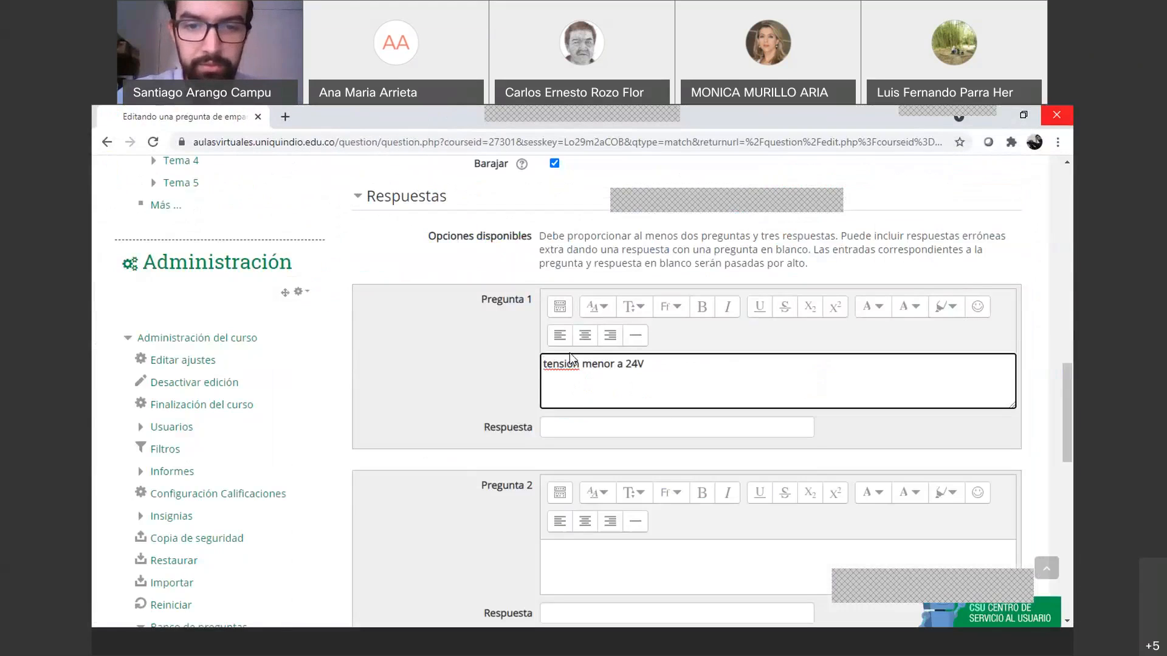
pyautogui.click(572, 364)
pyautogui.press('BackSpace')
pyautogui.write('ó')
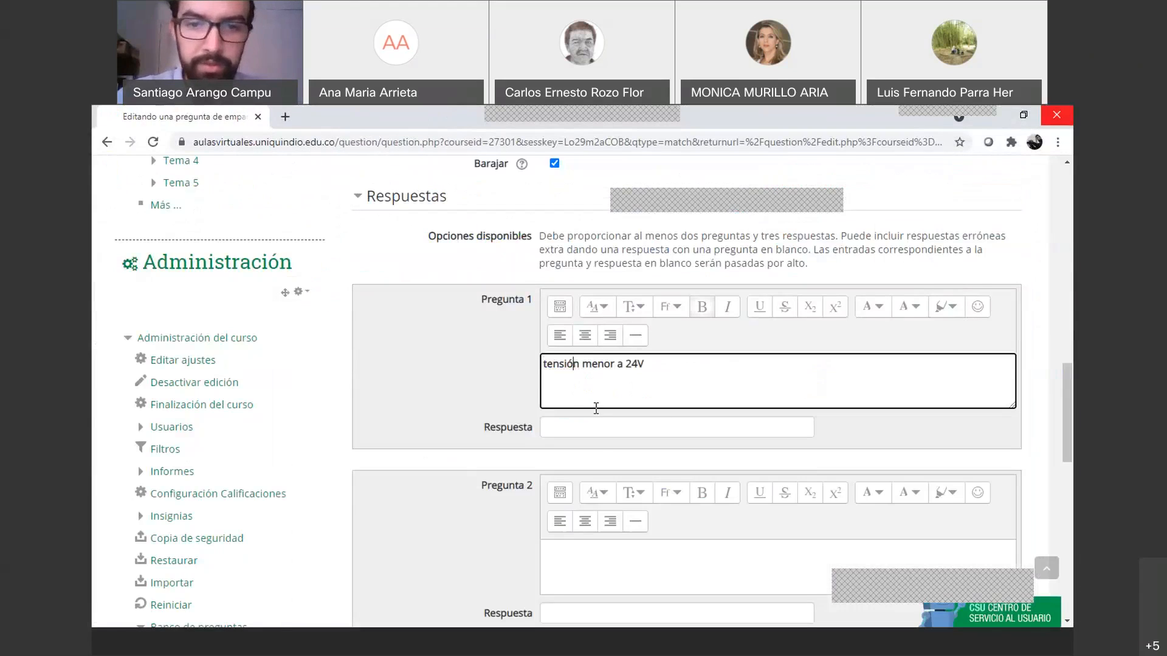
# Answer Pregunta 1 with MT and paste the second voltage range into Pregunta 2
pyautogui.click(566, 433)
pyautogui.write('MT')
pyautogui.scroll(-1, 567, 486)
pyautogui.click(577, 494)
pyautogui.hotkey('alt', 'Tab')
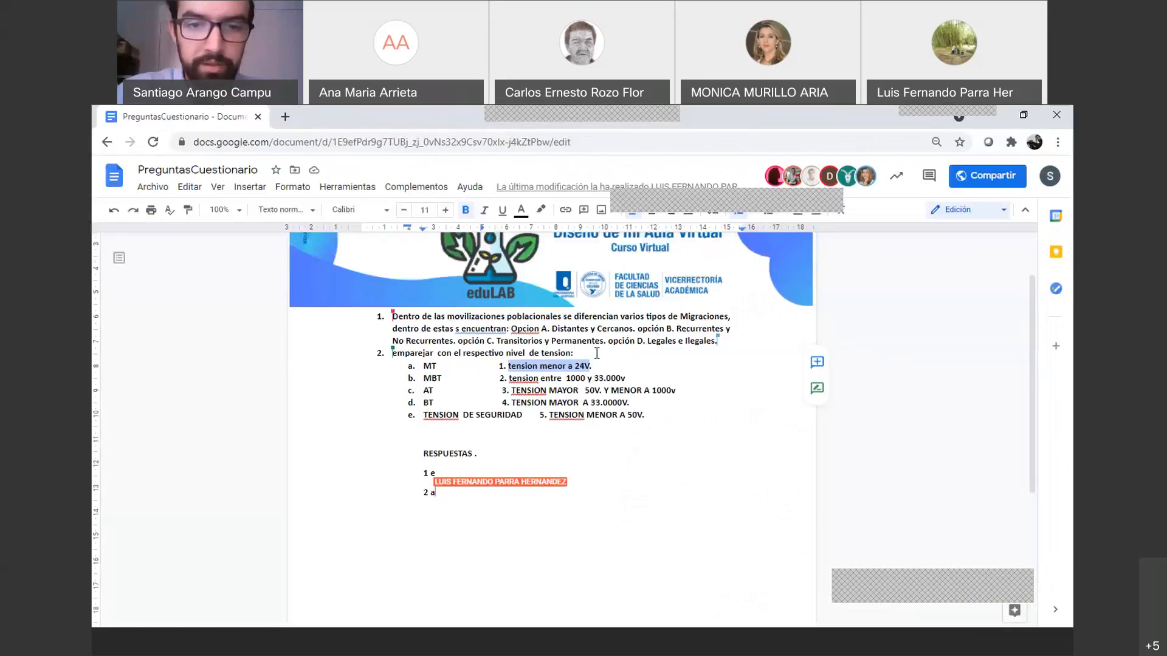
pyautogui.moveTo(627, 379); pyautogui.dragTo(512, 380)
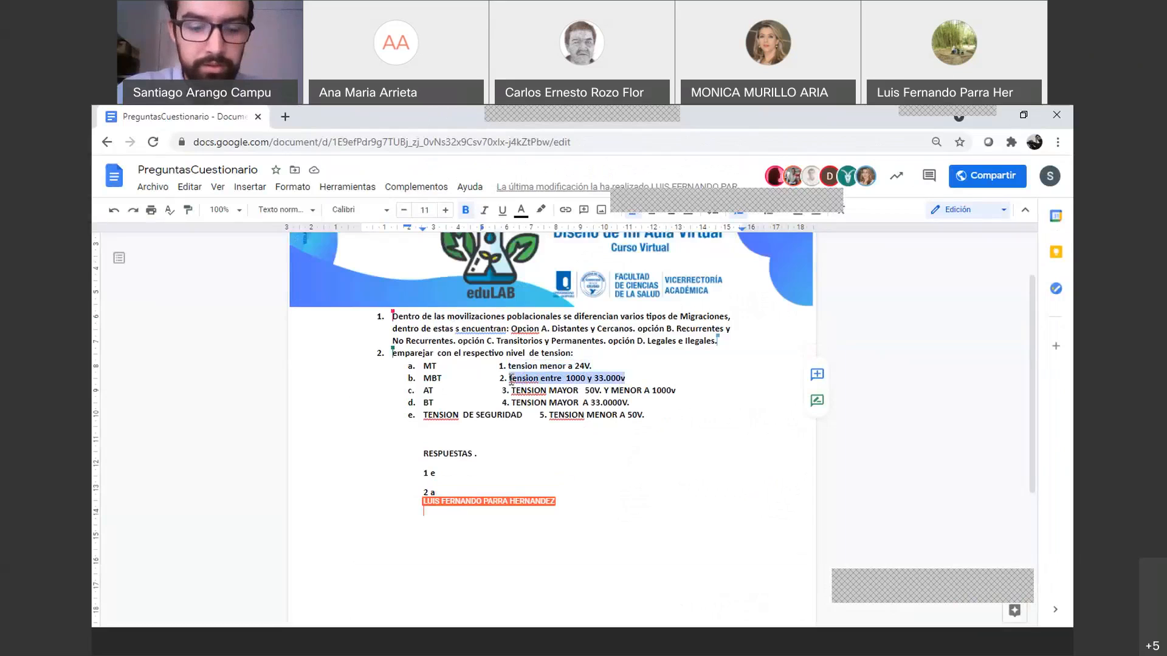
pyautogui.hotkey('ctrl', 'c')
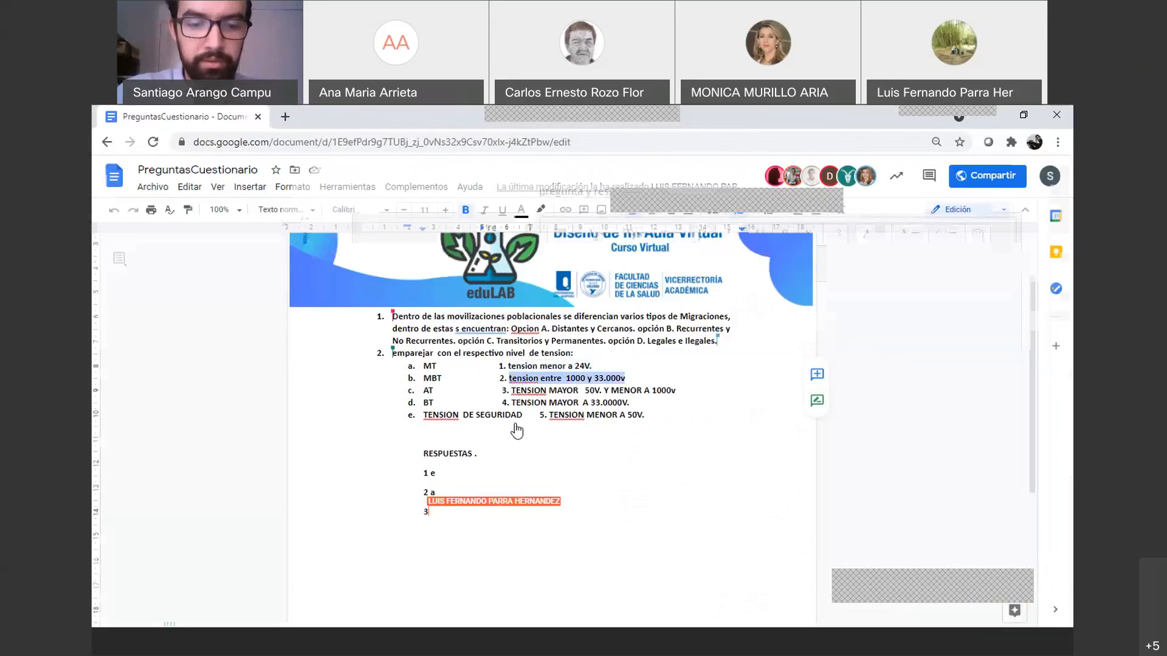
pyautogui.hotkey('alt', 'Tab')
pyautogui.hotkey('ctrl', 'v')
# Answer Pregunta 2 with MBT and correct its text to 'Tensión entre 1000 y 33.000v'
pyautogui.scroll(-2, 585, 497)
pyautogui.click(554, 396)
pyautogui.write('MBY')
pyautogui.press('BackSpace')
pyautogui.write('T')
pyautogui.rightClick(560, 337)
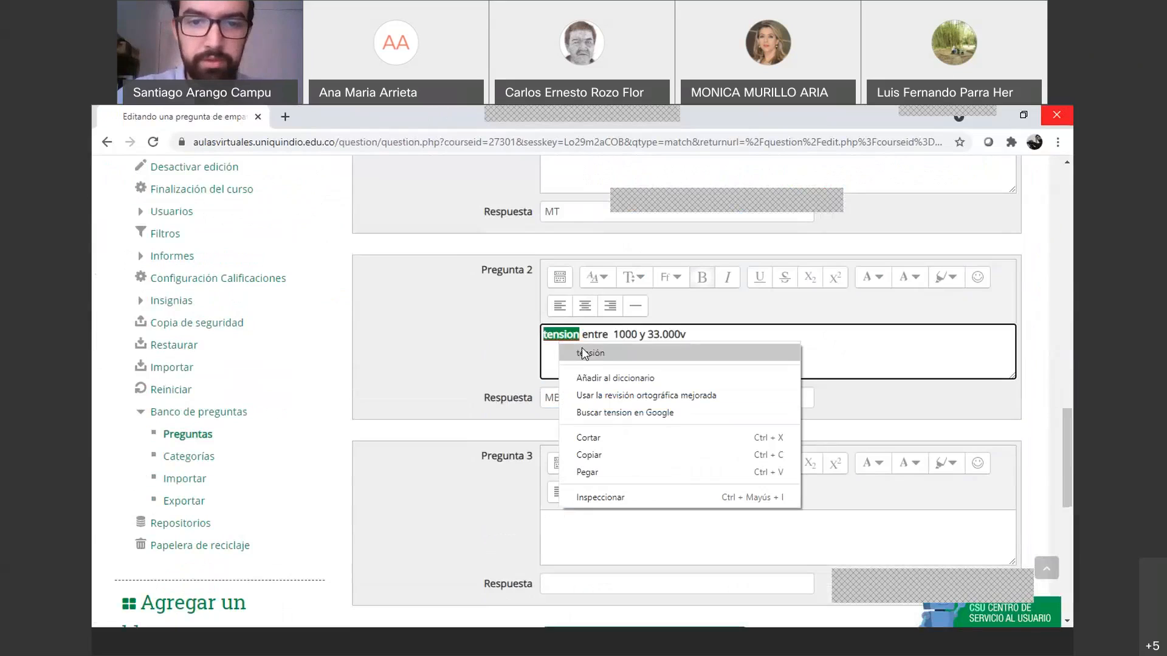
pyautogui.click(582, 353)
pyautogui.click(548, 333)
pyautogui.press('BackSpace')
pyautogui.write('T')
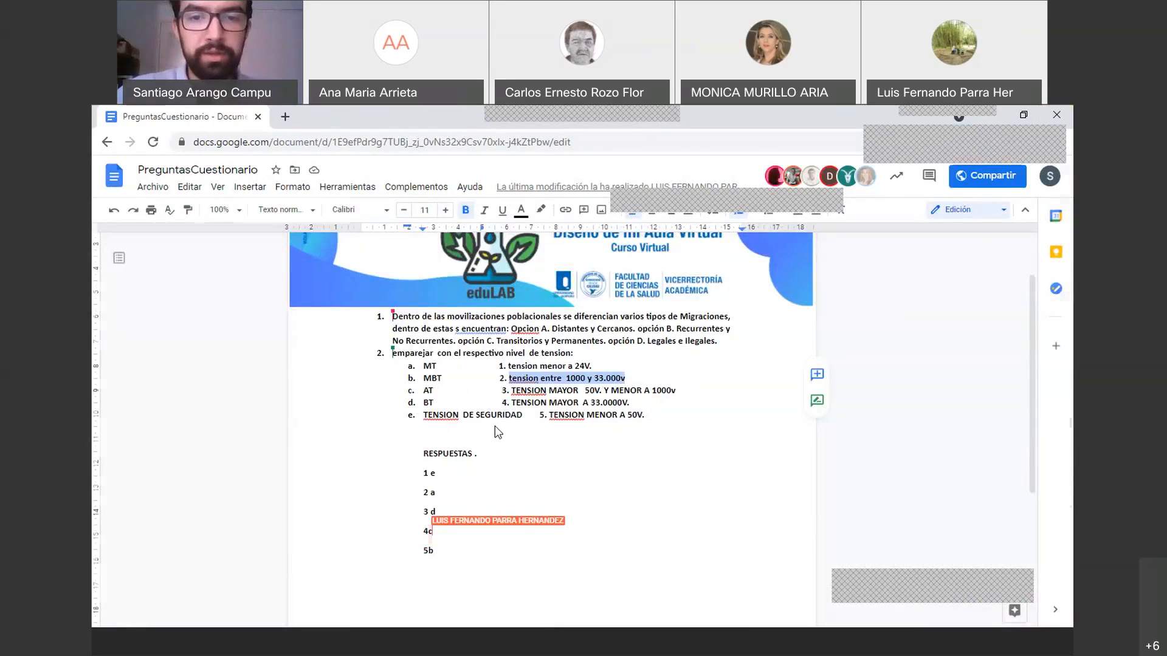
# Change Pregunta 1's answer to 'Tensión de seguridad'
pyautogui.hotkey('alt', 'Tab')
pyautogui.click(593, 359)
pyautogui.press('BackSpace')
pyautogui.press('BackSpace')
pyautogui.write('Tensión de seguridad')
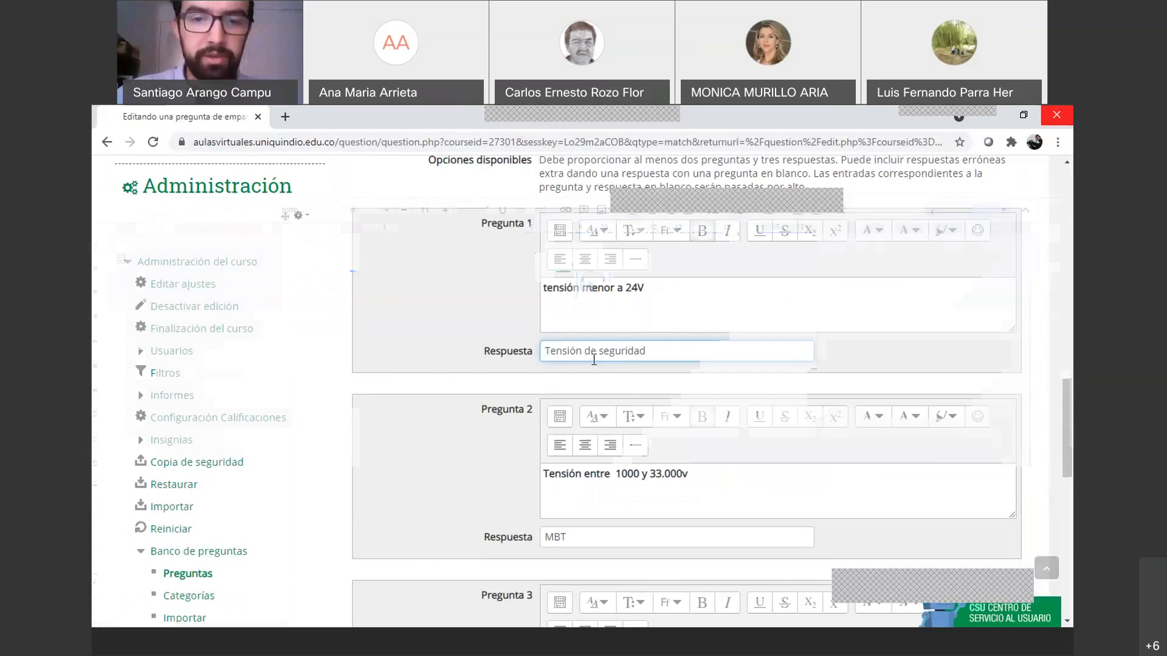
# Restore Pregunta 2's text to 'Tensión entre 1000 y 33.000v' and change its answer to MT
pyautogui.hotkey('alt', 'Tab')
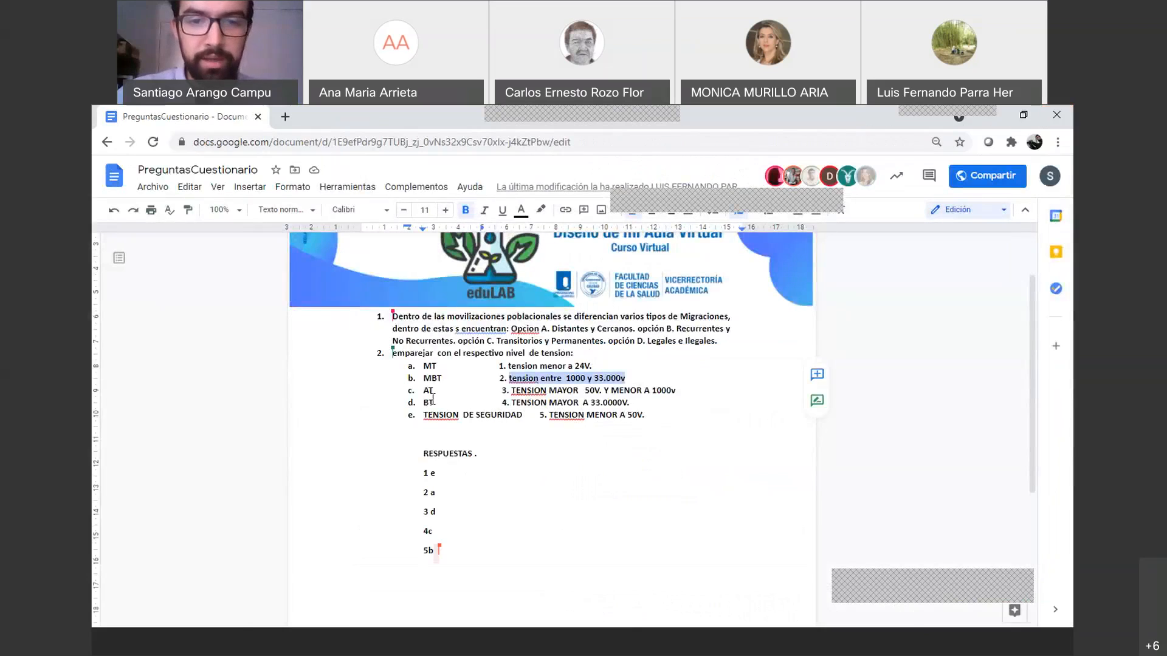
pyautogui.hotkey('alt', 'Tab')
pyautogui.tripleClick(672, 444)
pyautogui.write('MT')
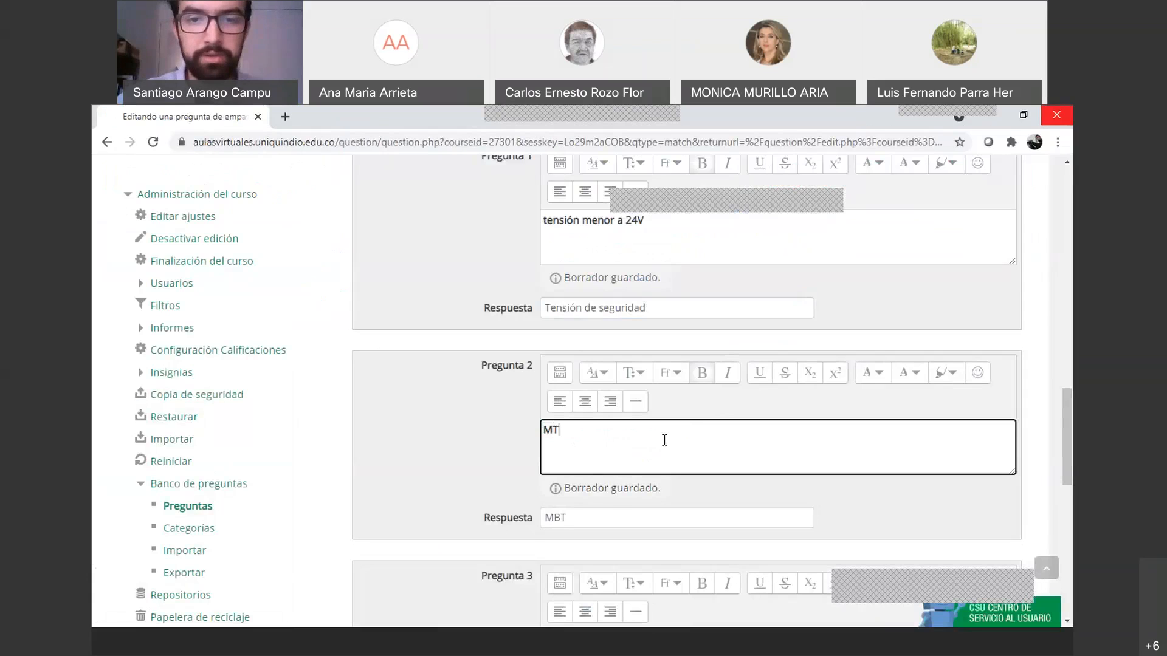
pyautogui.scroll(3, 666, 444)
pyautogui.scroll(-4, 662, 446)
pyautogui.doubleClick(579, 423)
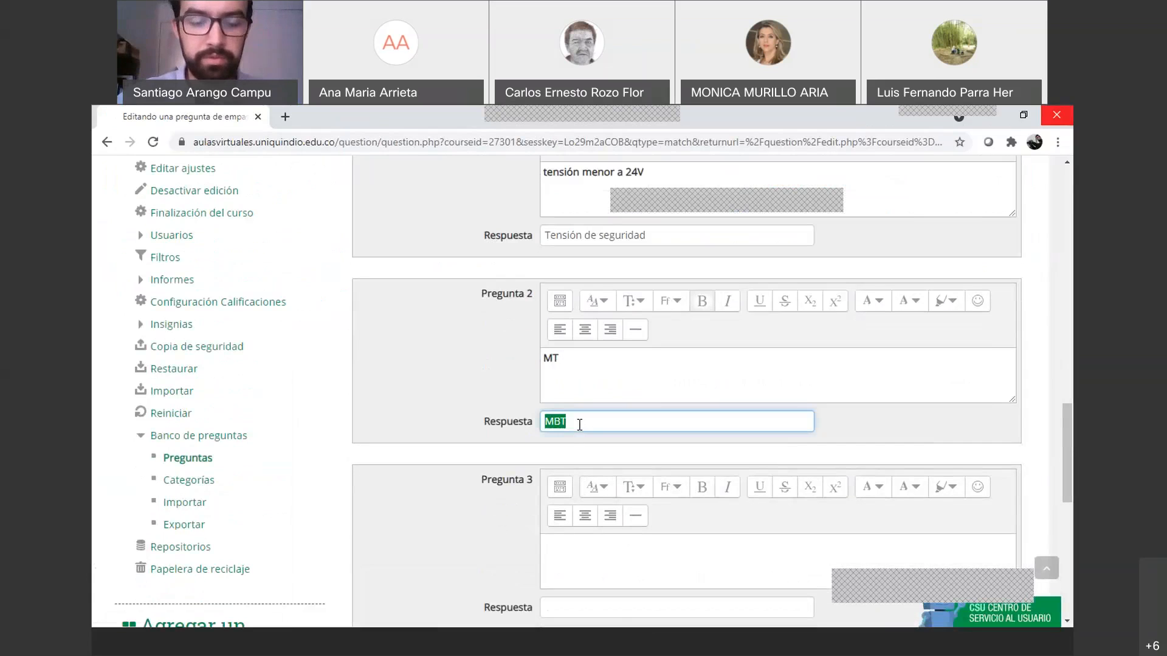
pyautogui.click(581, 392)
pyautogui.press('BackSpace')
pyautogui.press('BackSpace')
pyautogui.write('Tensión entre  1000 y 33.000v')
pyautogui.doubleClick(592, 424)
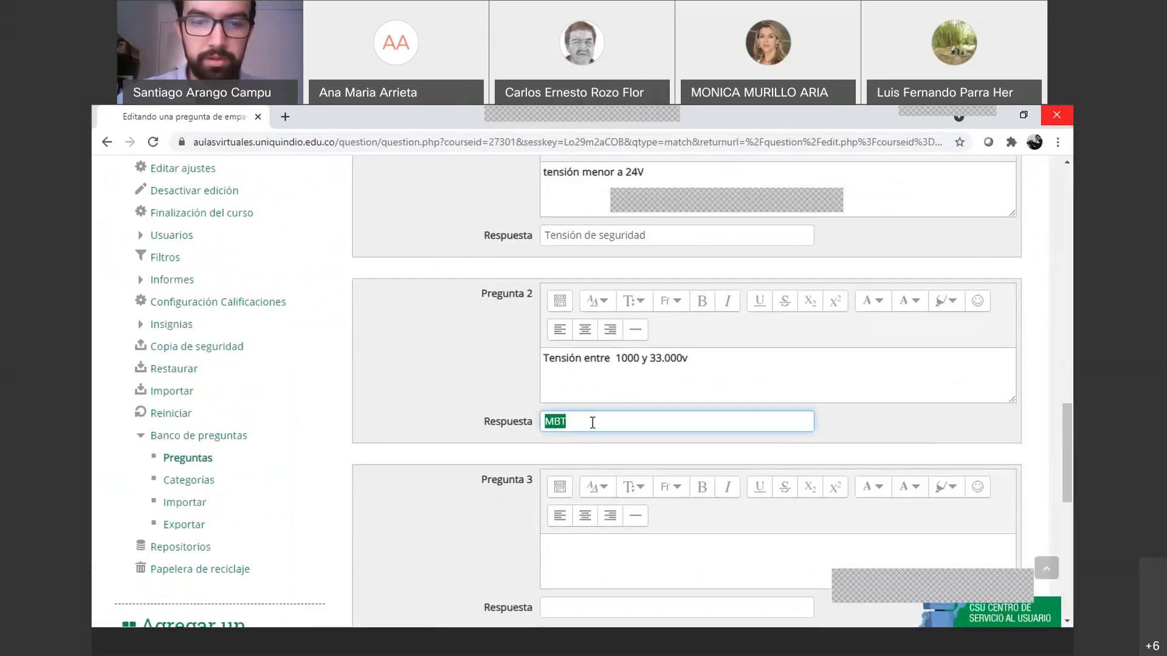
pyautogui.write('MT')
# Fill Pregunta 3 with 'TENSION MAYOR 50V. Y MENOR A 1000v' from the Google Doc, answered BT
pyautogui.scroll(-3, 592, 422)
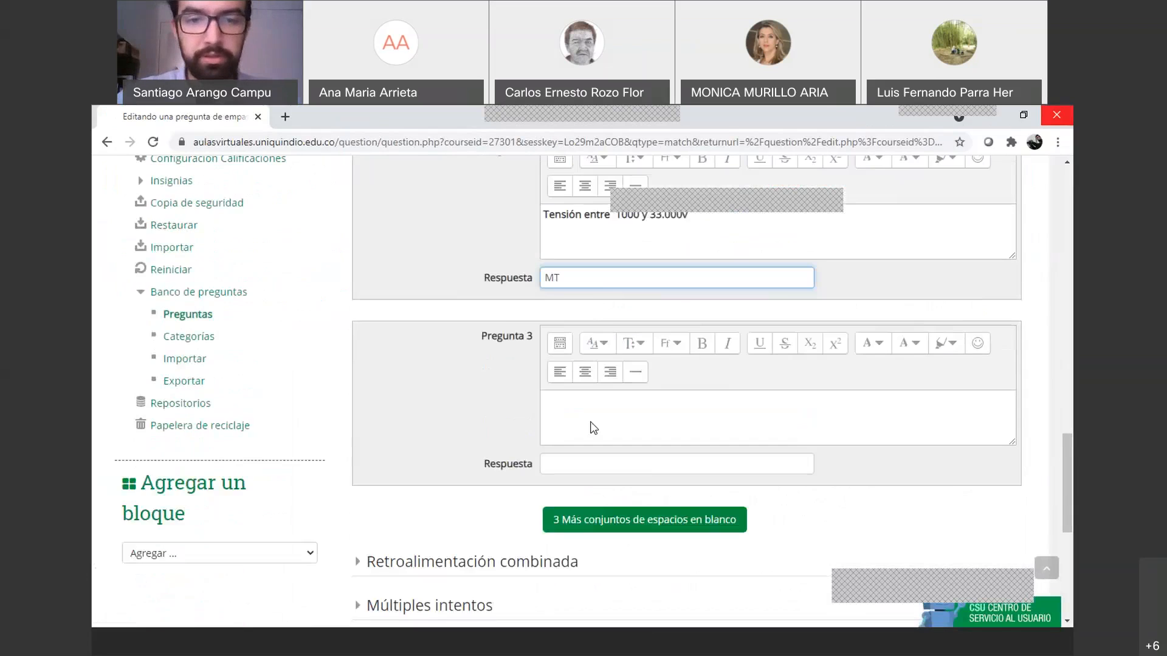
pyautogui.hotkey('alt', 'Tab')
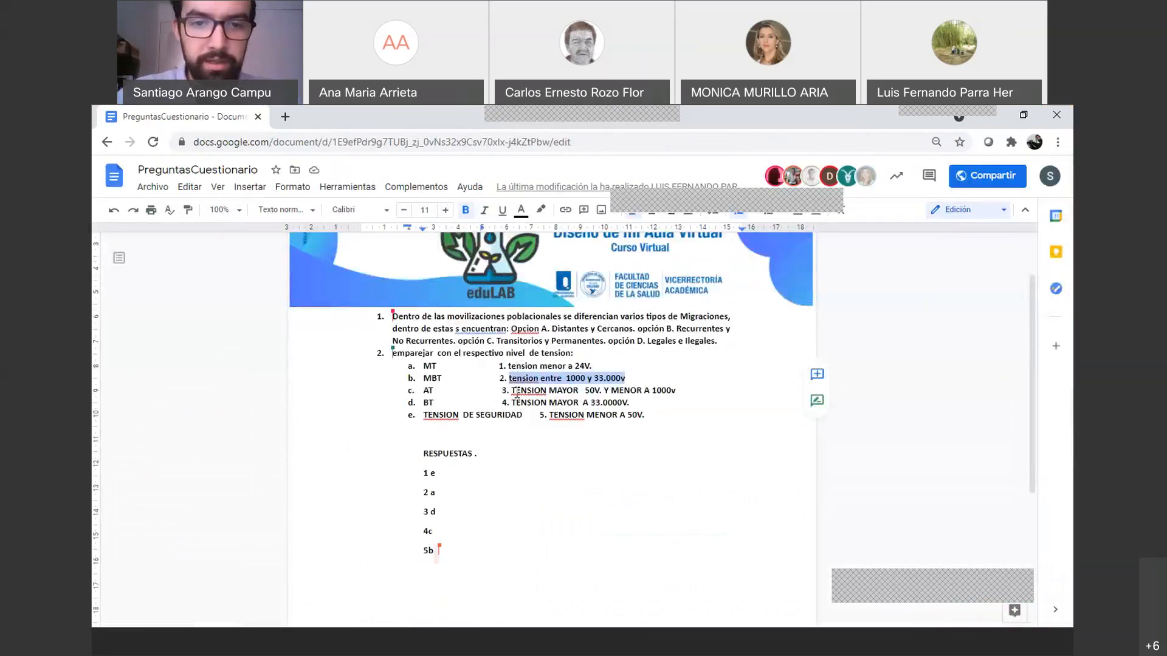
pyautogui.moveTo(514, 390); pyautogui.dragTo(677, 392)
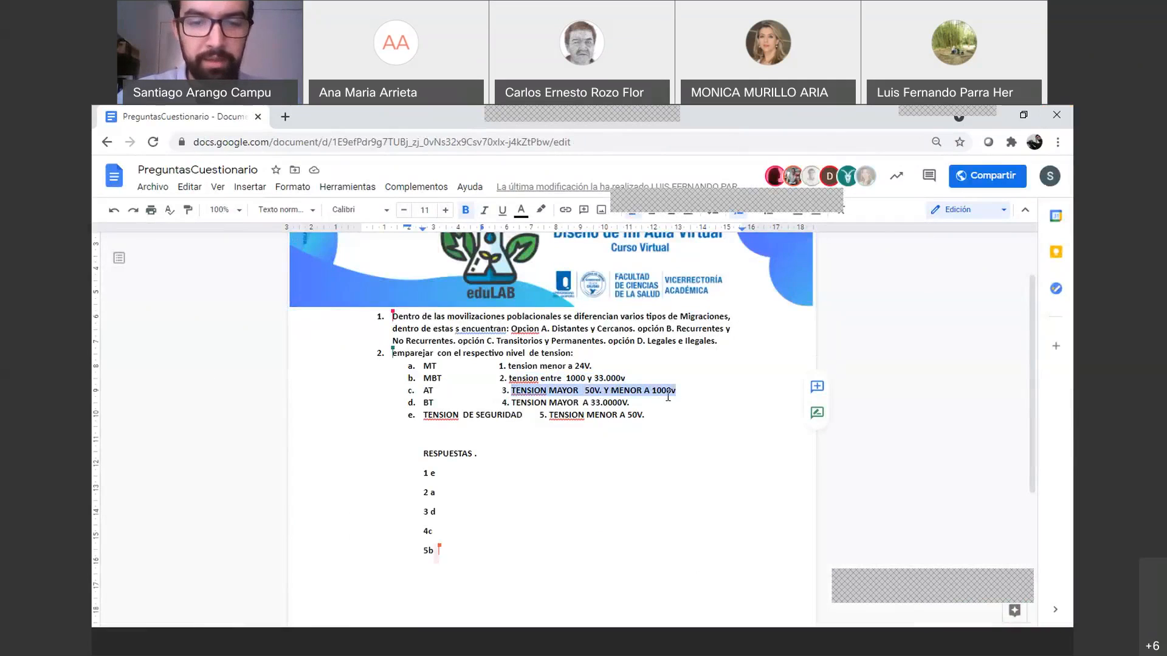
pyautogui.hotkey('alt', 'Tab')
pyautogui.click(594, 407)
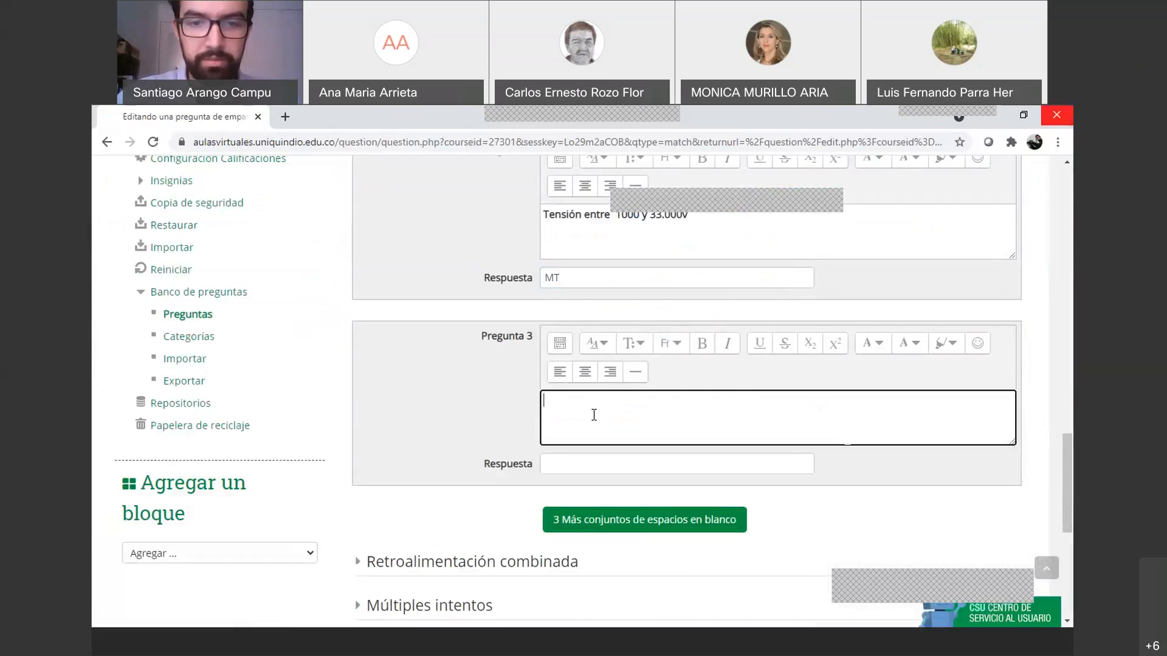
pyautogui.hotkey('ctrl', 'v')
pyautogui.click(586, 464)
pyautogui.write('BT')
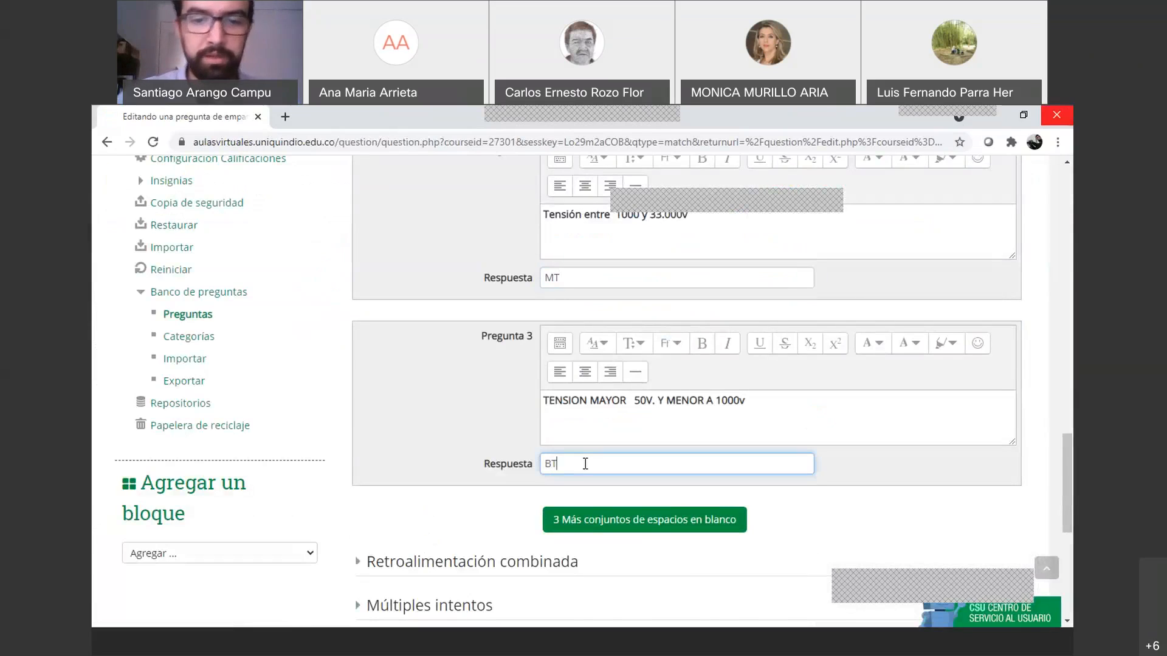
pyautogui.scroll(1, 595, 383)
pyautogui.scroll(1, 595, 383)
pyautogui.scroll(-3, 592, 413)
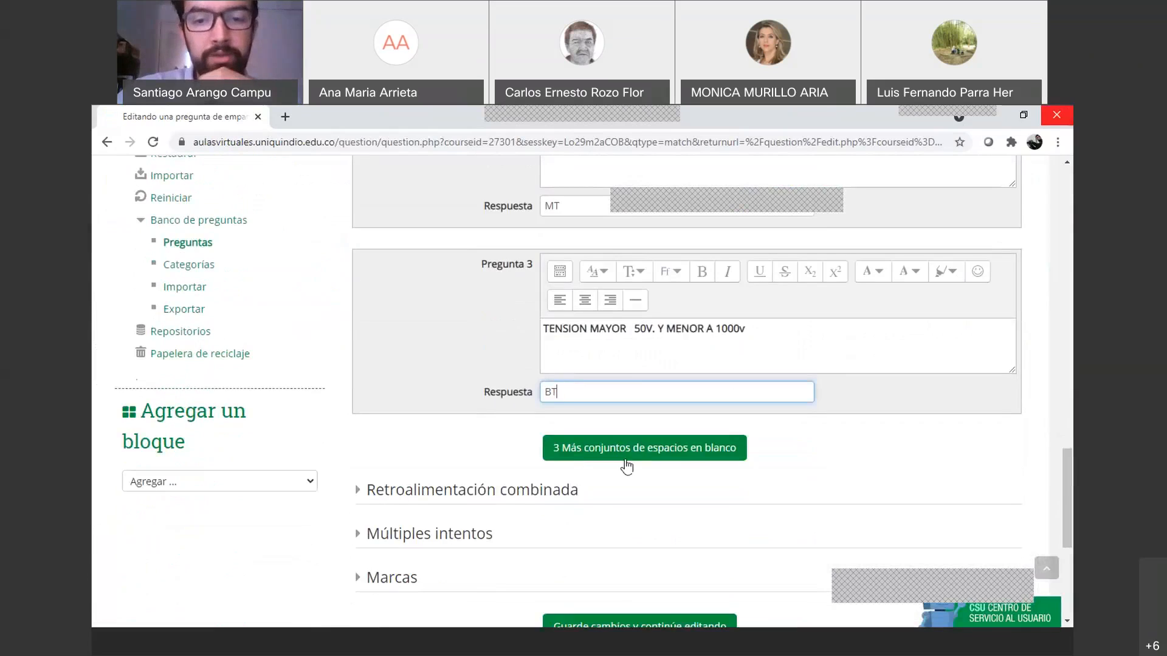
# Add three more blank question–answer pairs to the matching question
pyautogui.click(678, 451)
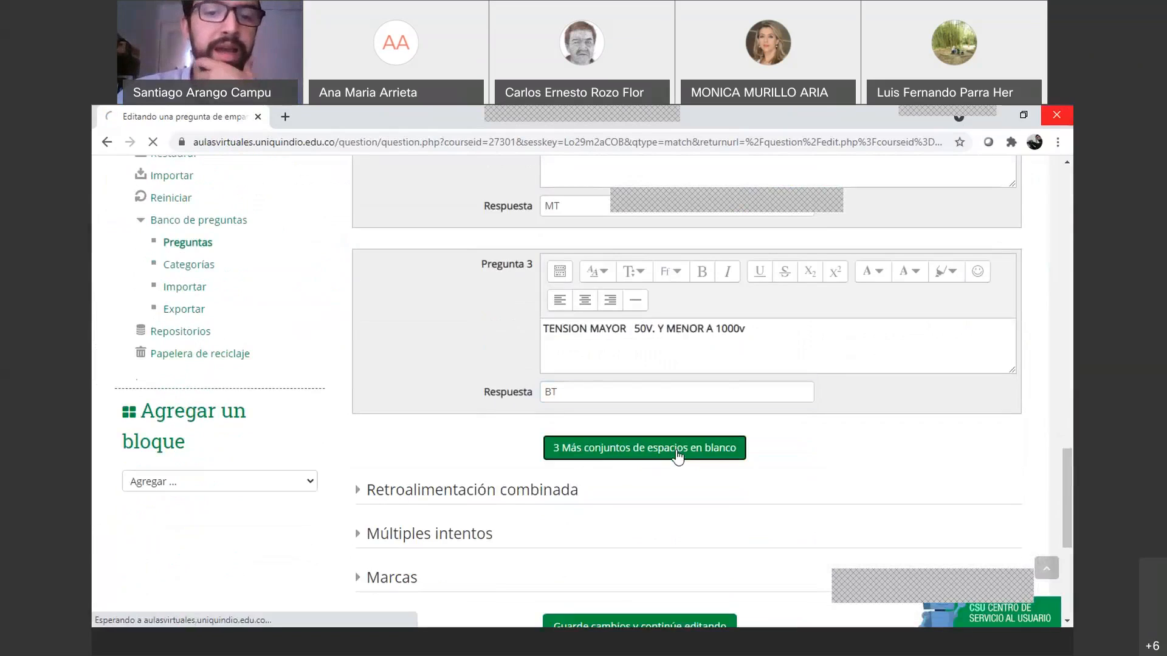
pyautogui.scroll(-4, 578, 413)
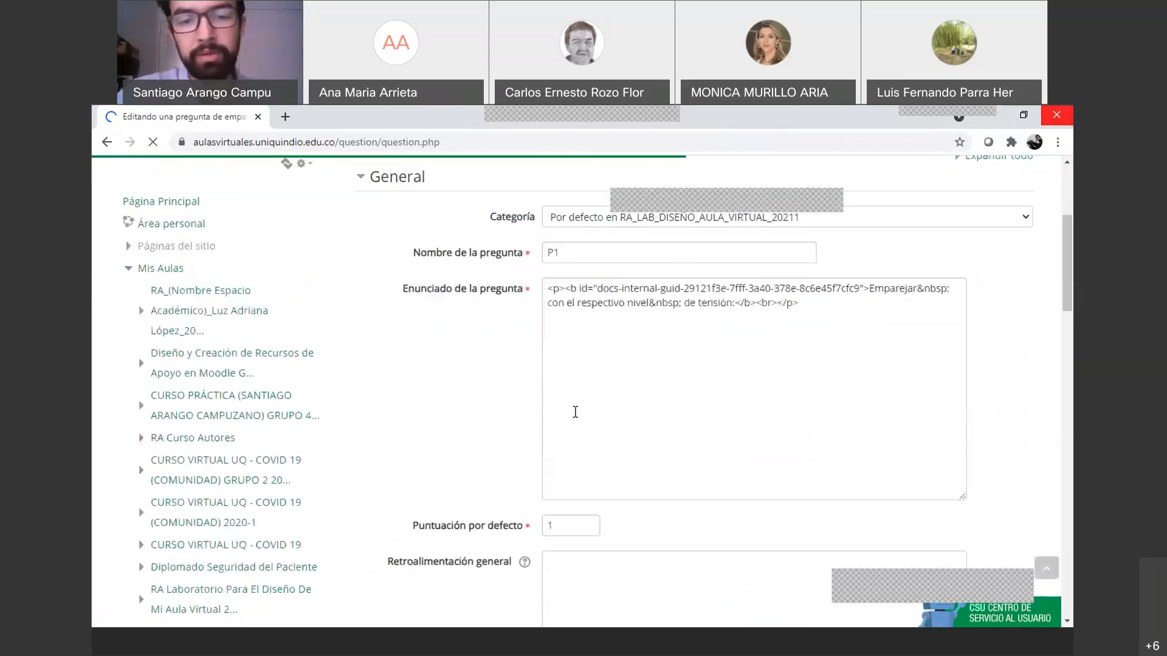
pyautogui.scroll(-7, 578, 417)
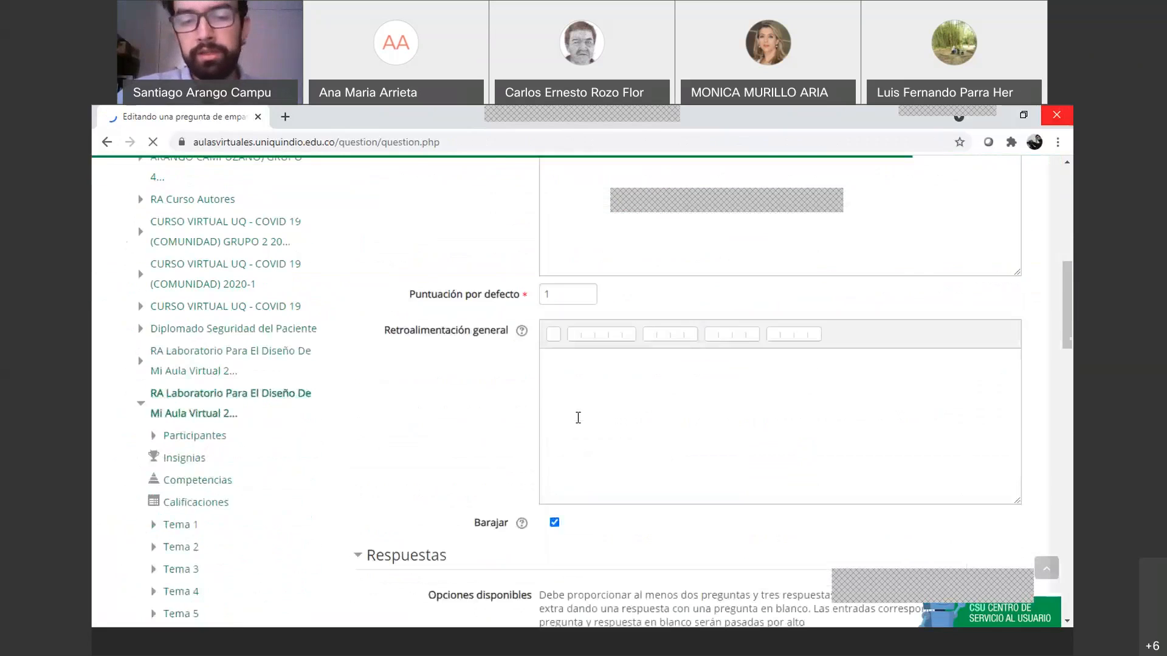
pyautogui.scroll(-6, 577, 417)
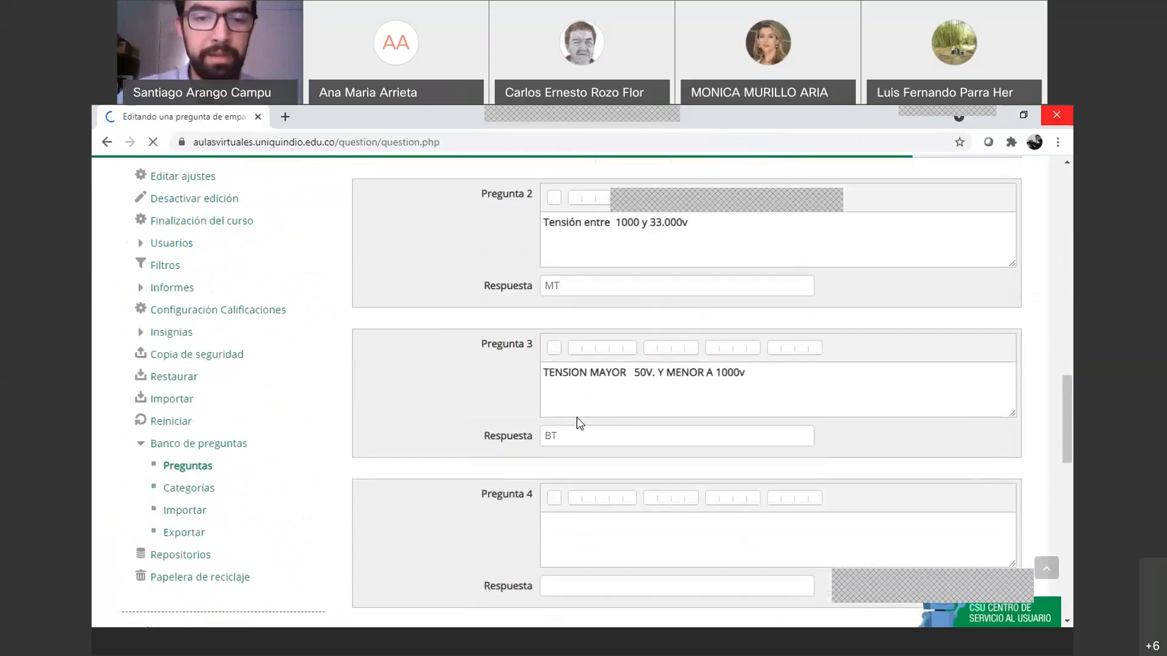
# Fill Pregunta 4 with 'TENSION MAYOR A 33.0000V.' from the Google Doc, answered AT
pyautogui.hotkey('alt', 'Tab')
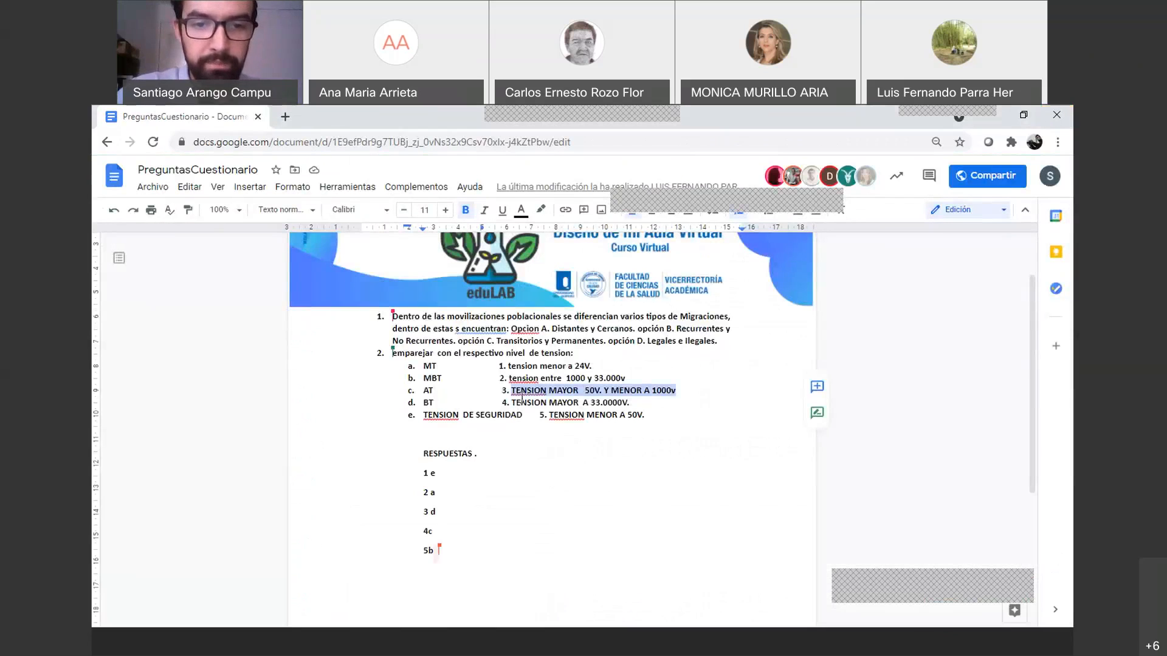
pyautogui.moveTo(512, 402); pyautogui.dragTo(629, 404)
pyautogui.hotkey('ctrl', 'c')
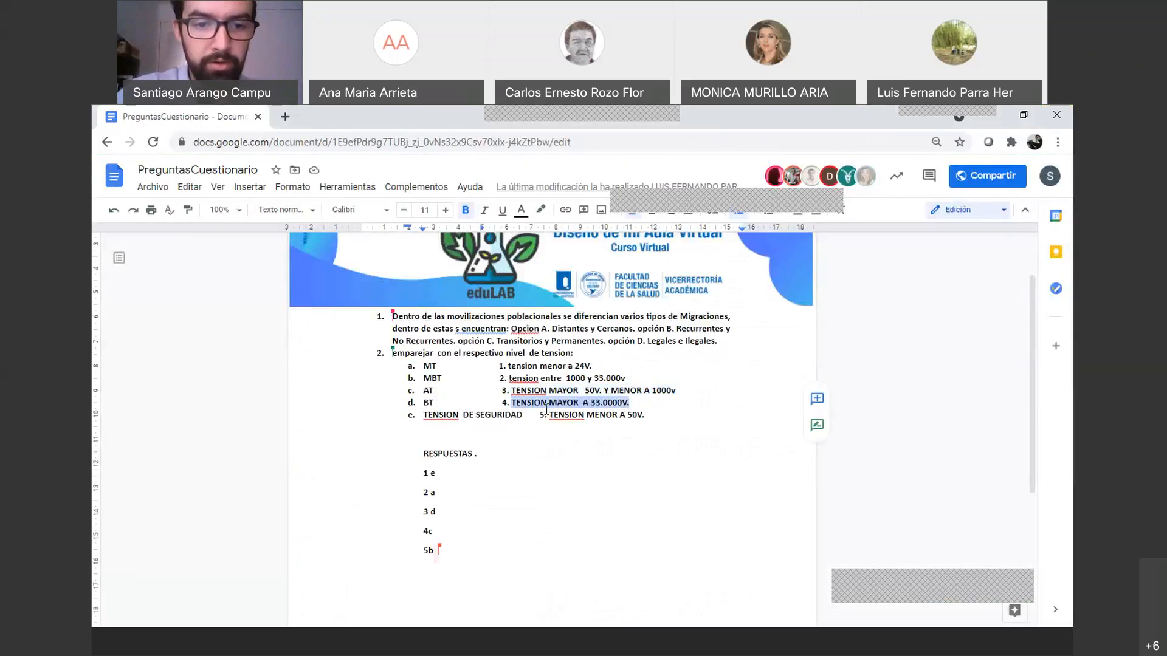
pyautogui.hotkey('alt', 'Tab')
pyautogui.click(586, 490)
pyautogui.hotkey('ctrl', 'v')
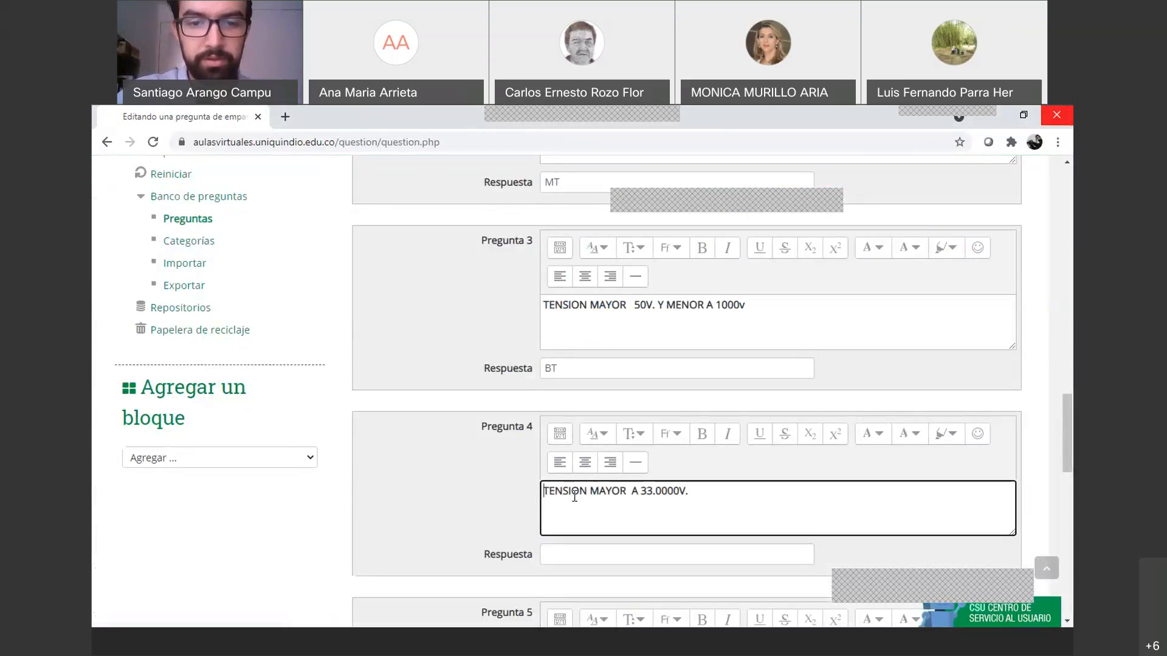
pyautogui.scroll(-1, 571, 511)
pyautogui.click(572, 485)
pyautogui.write('AT')
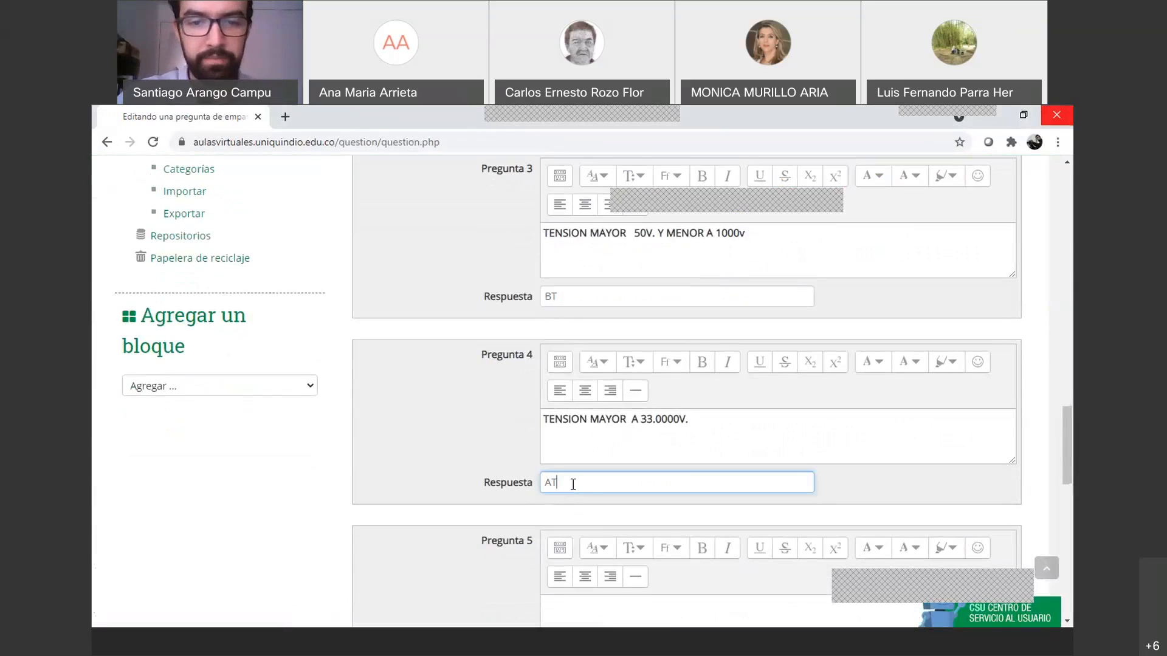
# Fill Pregunta 5 with 'TENSION MENOR A 50V' from the Google Doc, answered MBT
pyautogui.hotkey('alt', 'Tab')
pyautogui.moveTo(548, 415); pyautogui.dragTo(644, 417)
pyautogui.hotkey('ctrl', 'c')
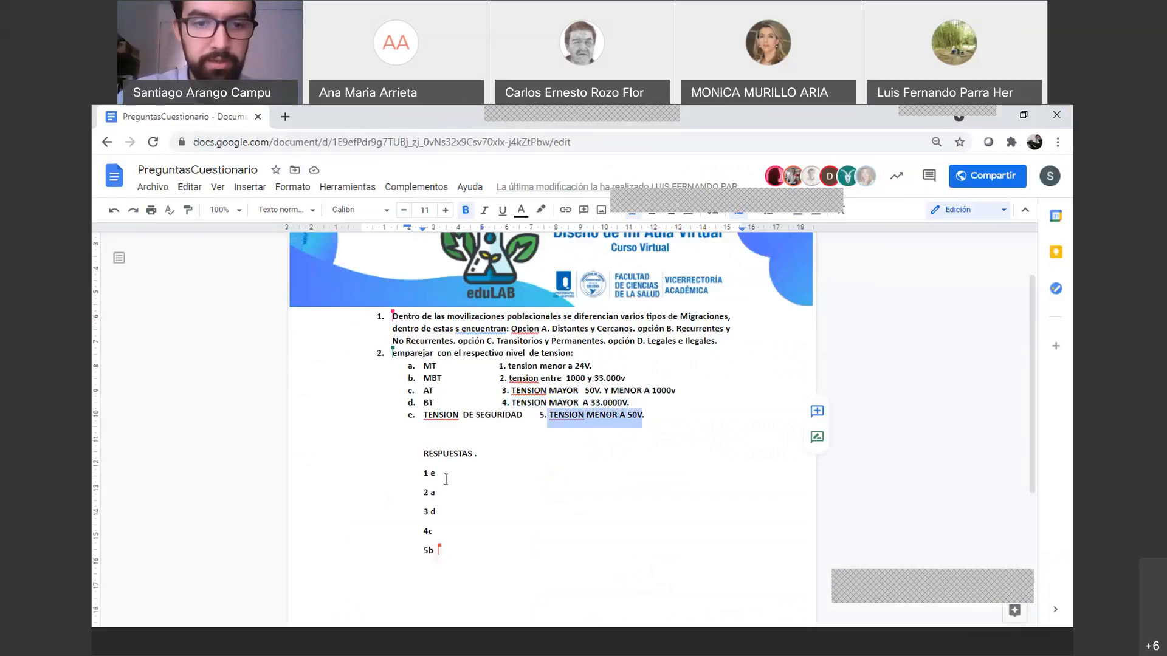
pyautogui.hotkey('alt', 'Tab')
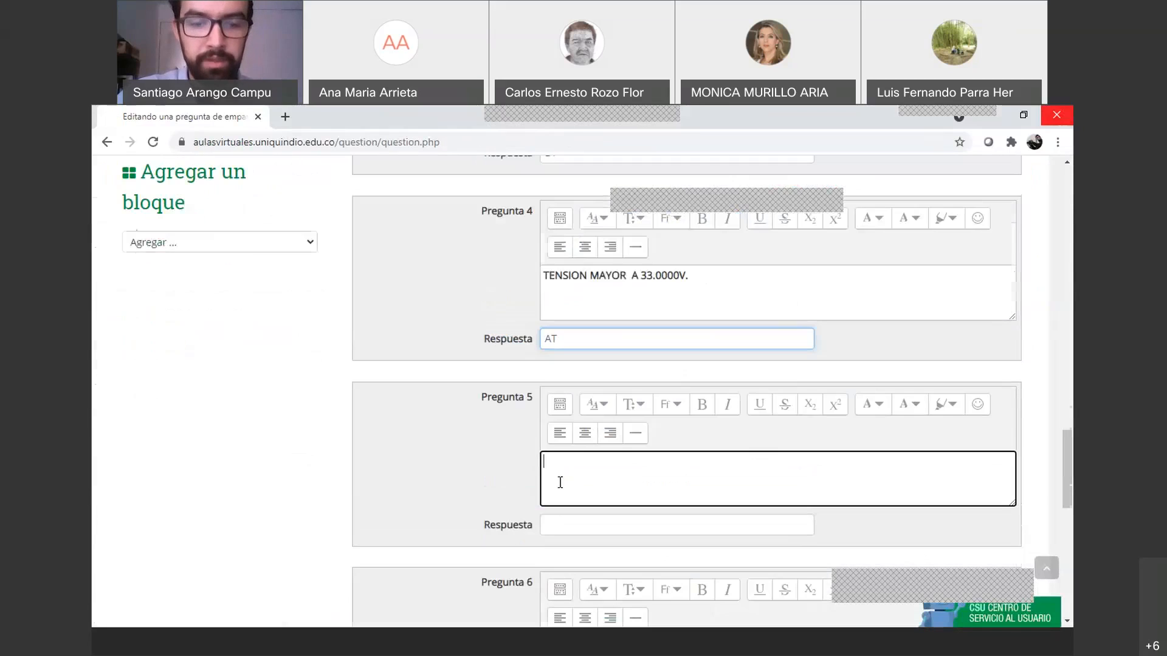
pyautogui.hotkey('ctrl', 'v')
pyautogui.click(578, 525)
pyautogui.write('MBT')
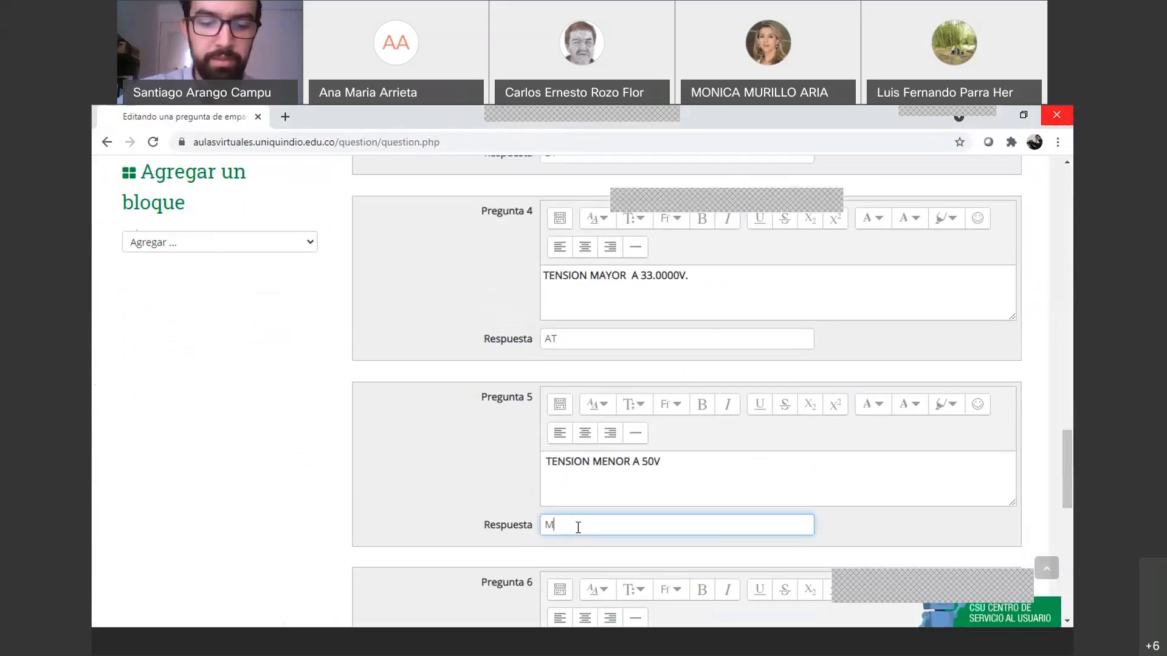
pyautogui.scroll(3, 582, 454)
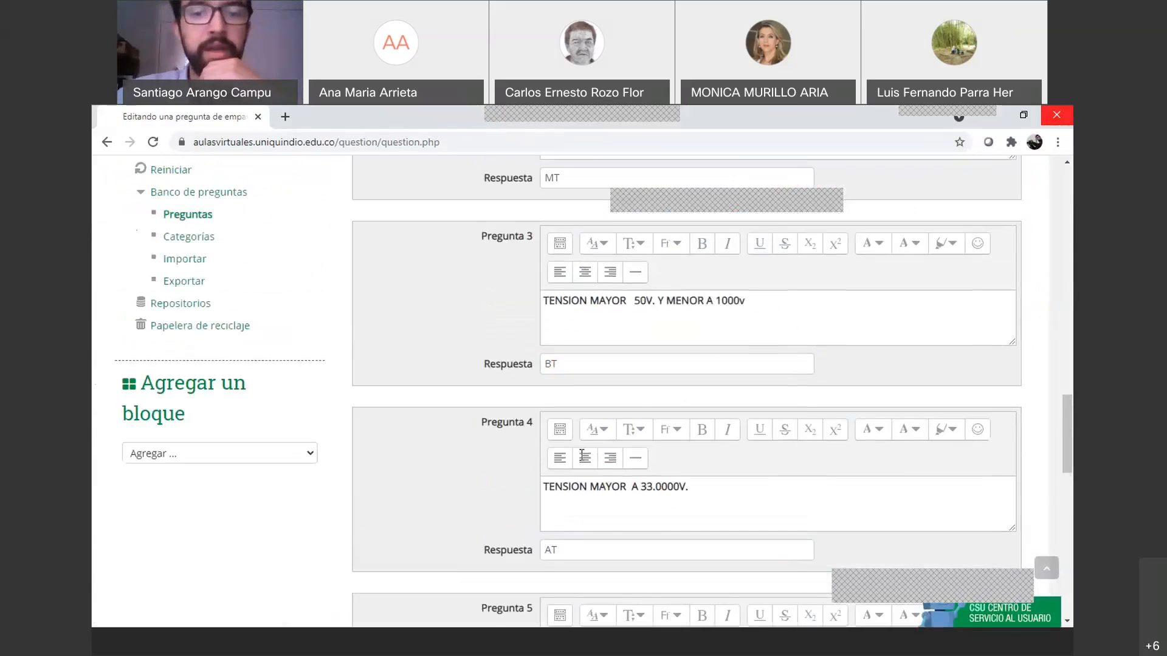
# Capitalize Pregunta 1 so it reads 'Tensión menor a 24V'
pyautogui.scroll(-5, 581, 454)
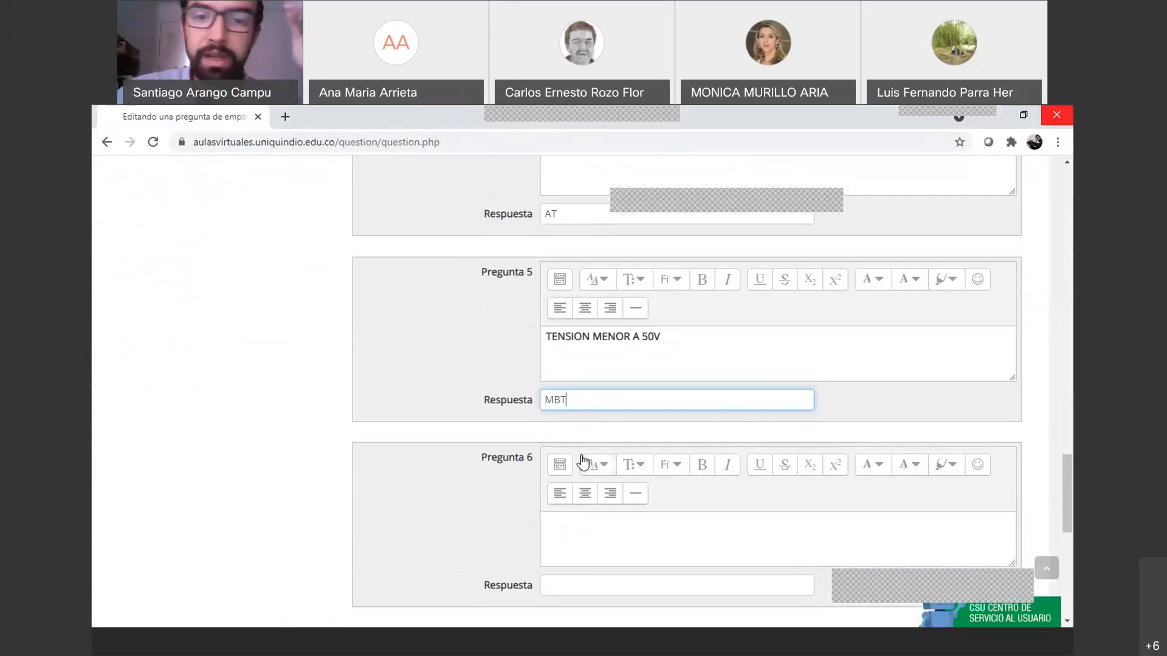
pyautogui.scroll(5, 582, 463)
pyautogui.scroll(5, 567, 406)
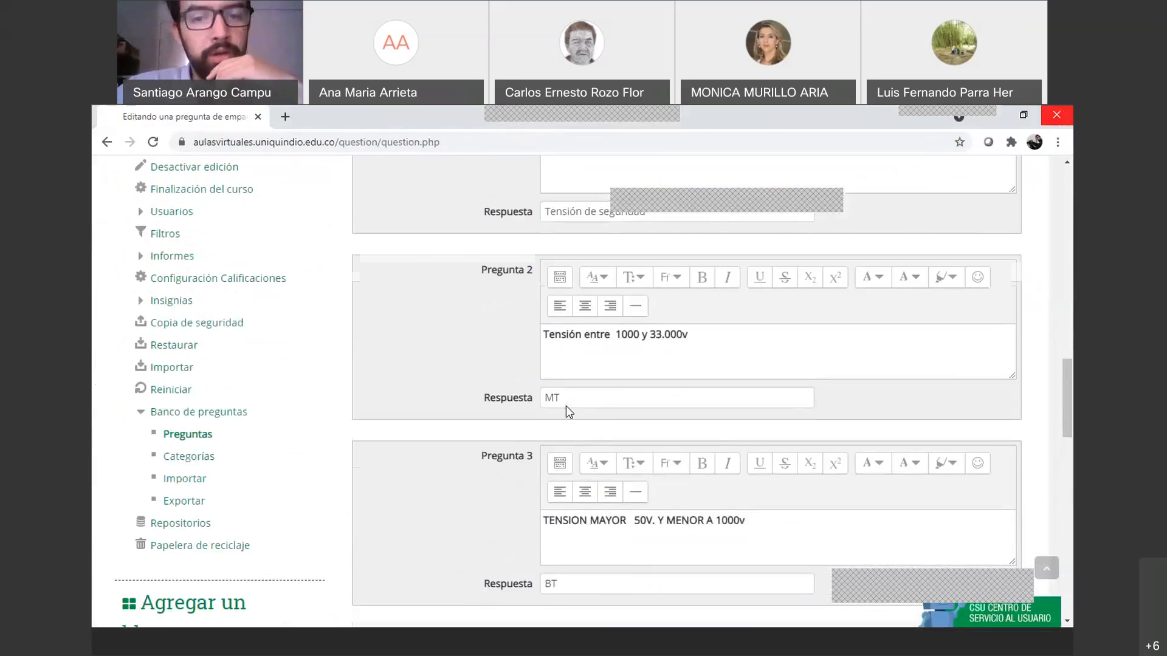
pyautogui.scroll(5, 566, 406)
pyautogui.scroll(-1, 565, 409)
pyautogui.scroll(1, 565, 408)
pyautogui.scroll(1, 565, 408)
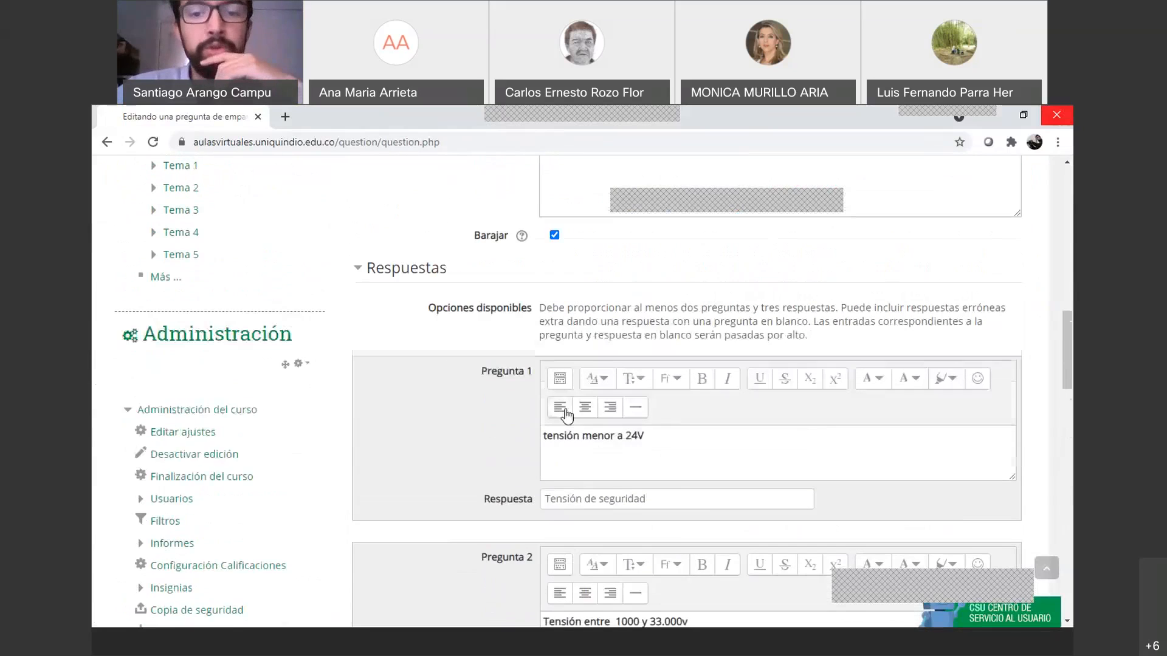
pyautogui.scroll(-2, 549, 398)
pyautogui.click(543, 367)
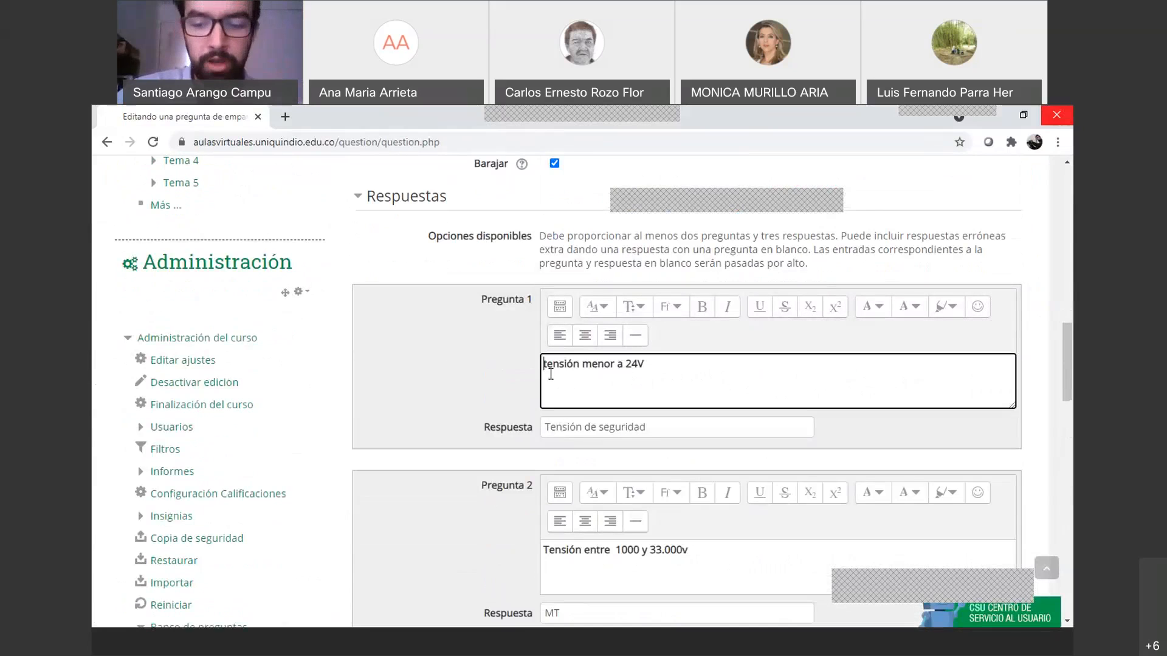
pyautogui.press('Delete')
pyautogui.write('T')
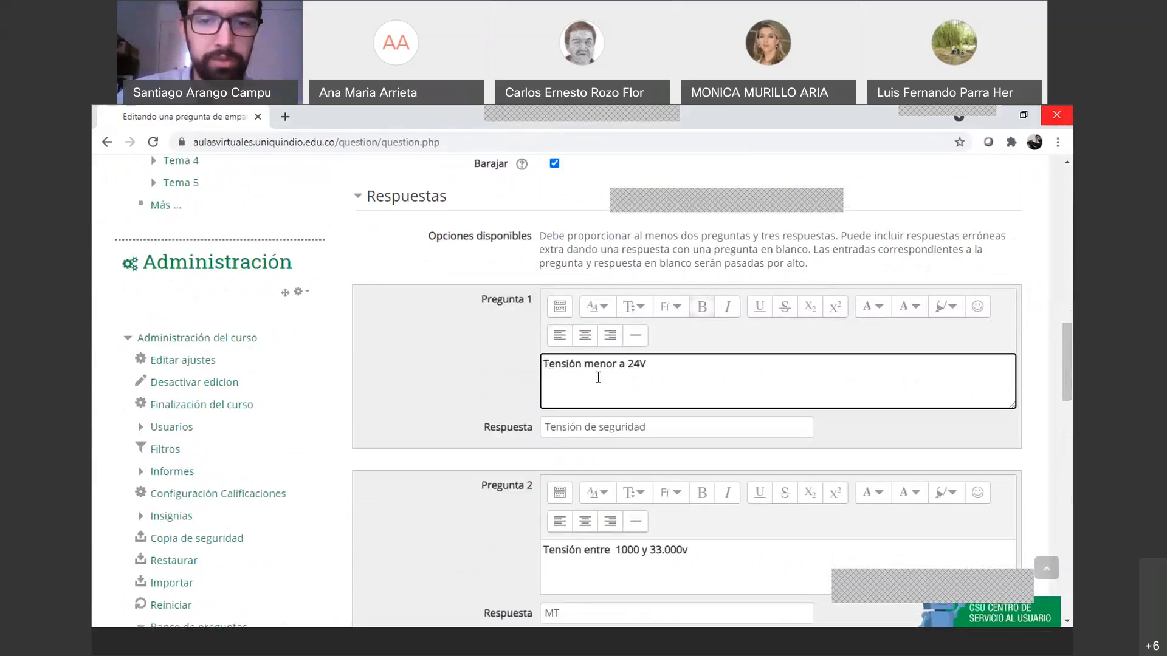
# Save the matching question P1 with Guardar cambios
pyautogui.scroll(-3, 681, 433)
pyautogui.scroll(-15, 680, 434)
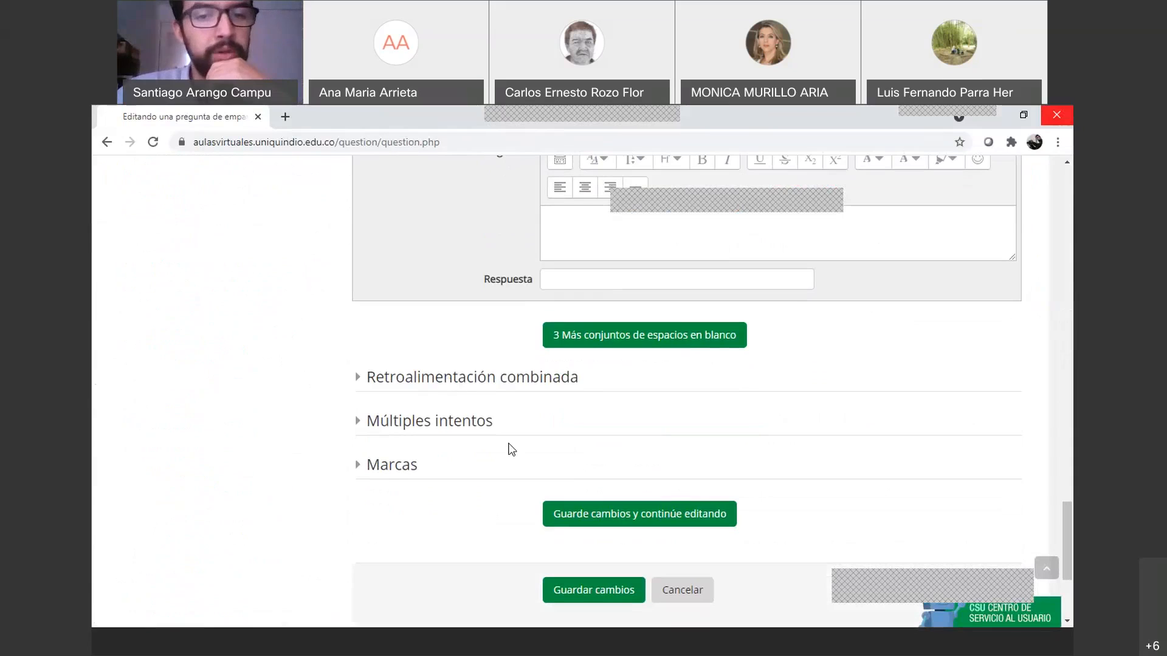
pyautogui.click(609, 598)
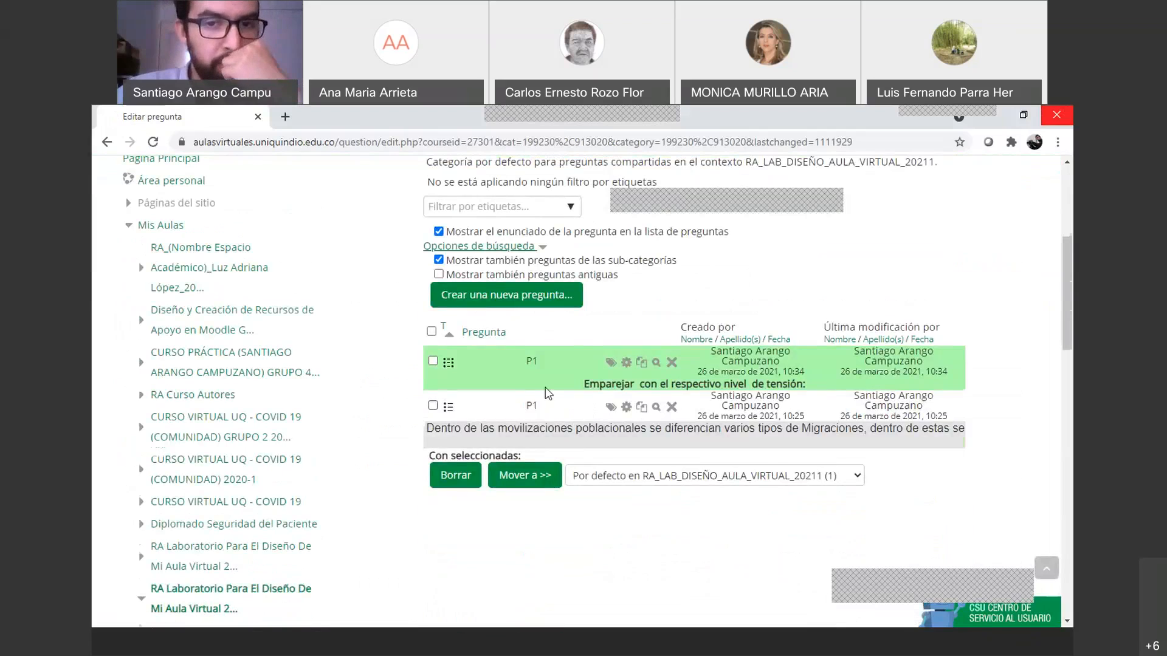
# Open the 'Seleccionar una categoría' dropdown at the top of the question bank
pyautogui.scroll(1, 547, 392)
pyautogui.scroll(2, 576, 261)
pyautogui.click(696, 354)
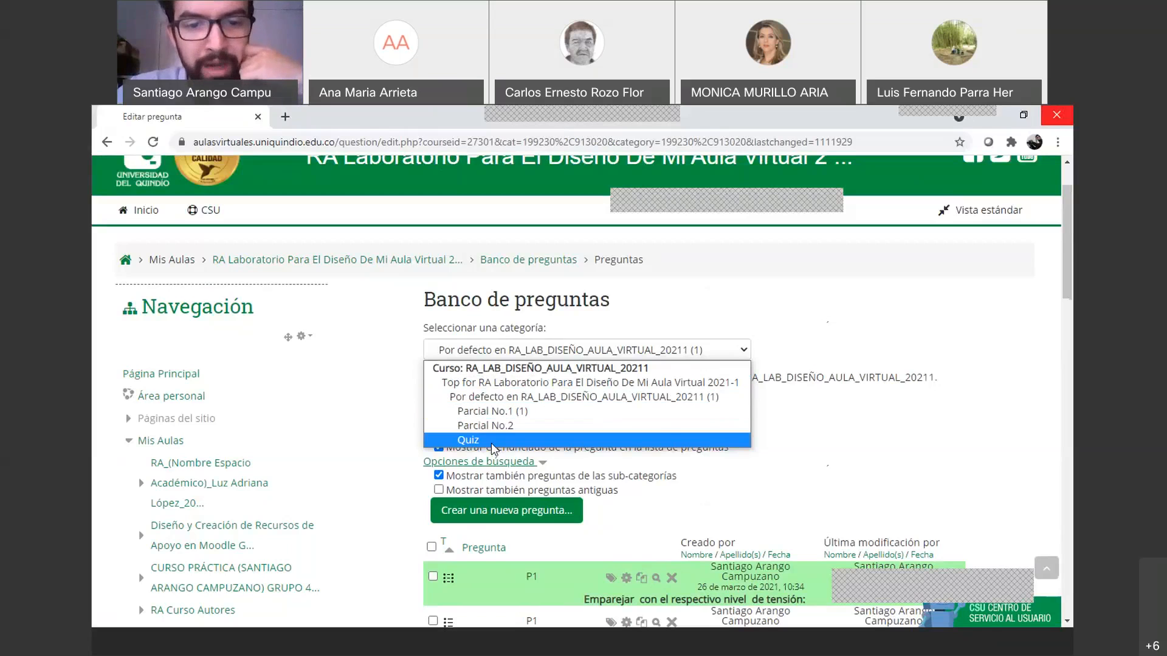
pyautogui.click(851, 435)
pyautogui.scroll(-2, 850, 435)
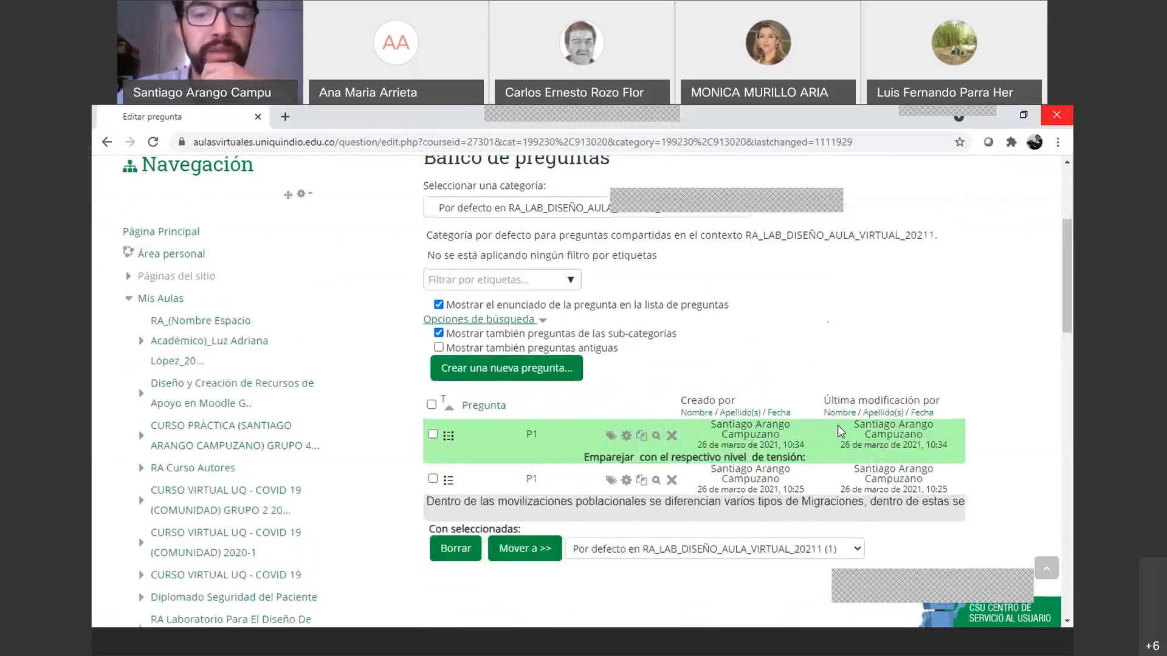
pyautogui.scroll(-1, 752, 412)
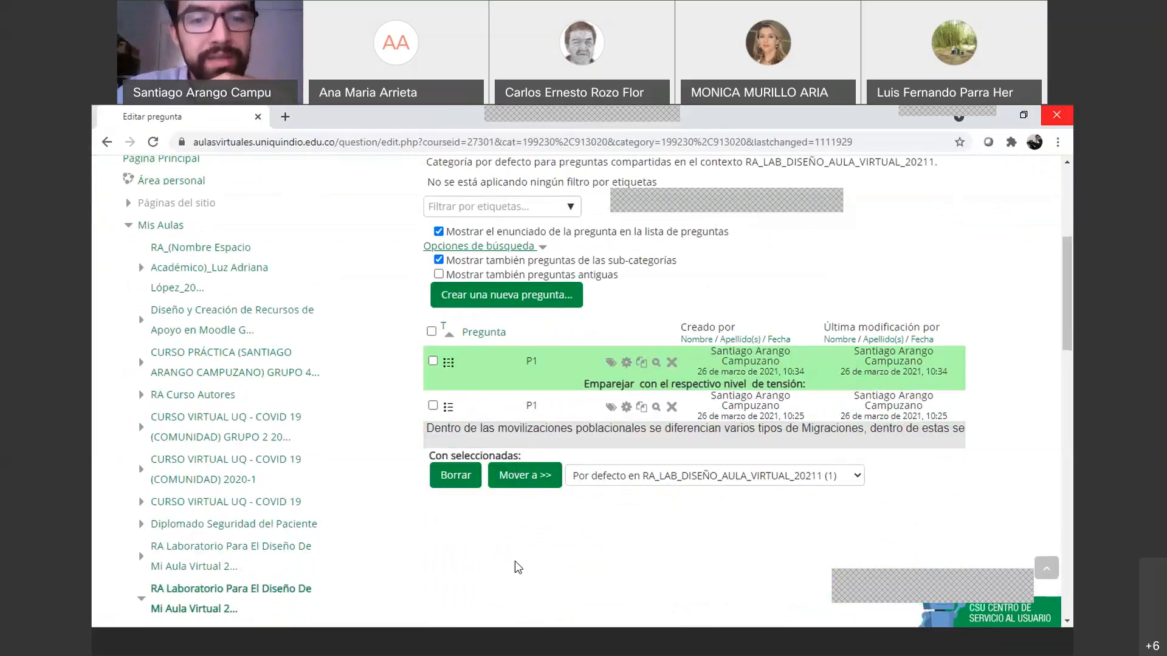
pyautogui.scroll(2, 608, 335)
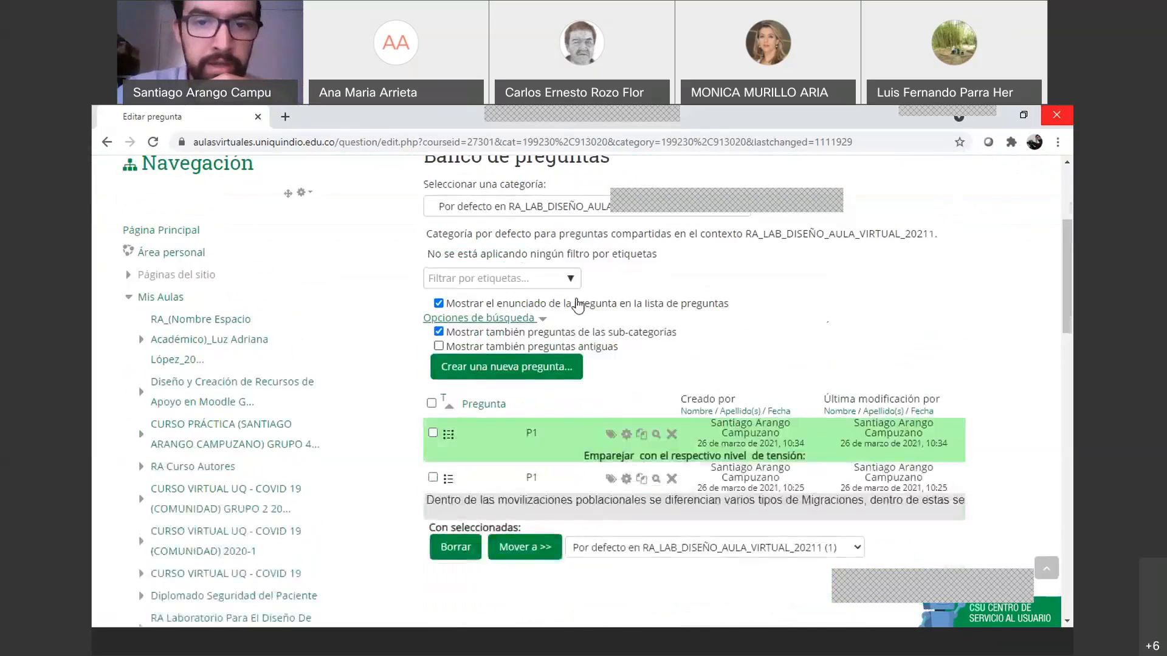
pyautogui.click(596, 278)
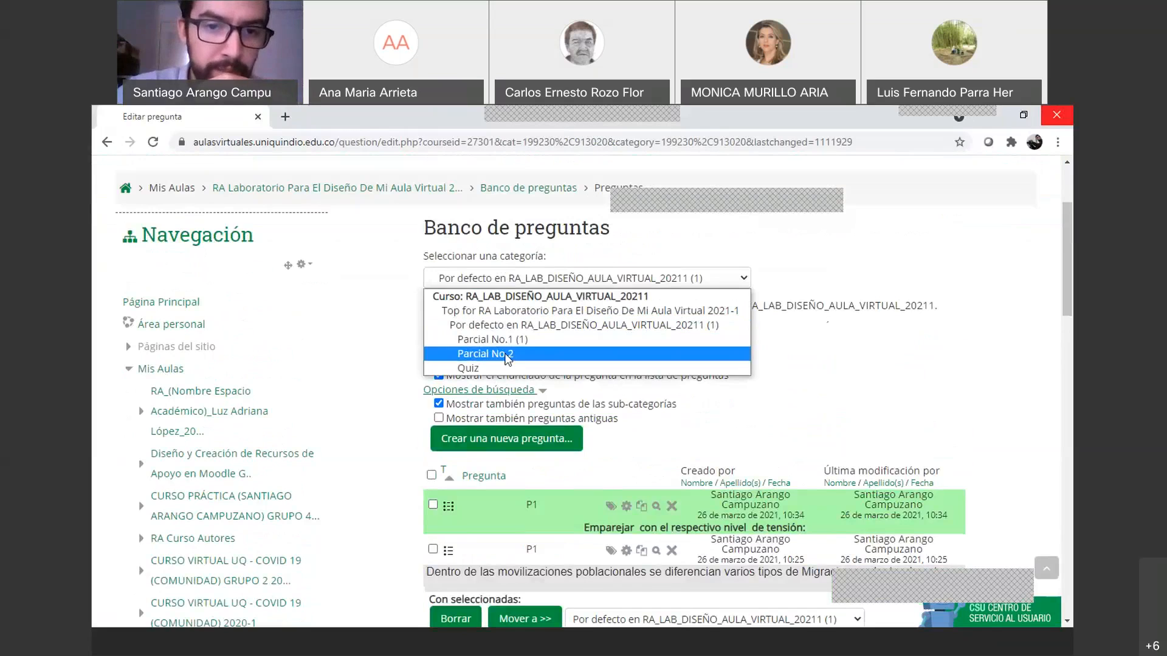
pyautogui.click(508, 353)
pyautogui.scroll(-3, 588, 389)
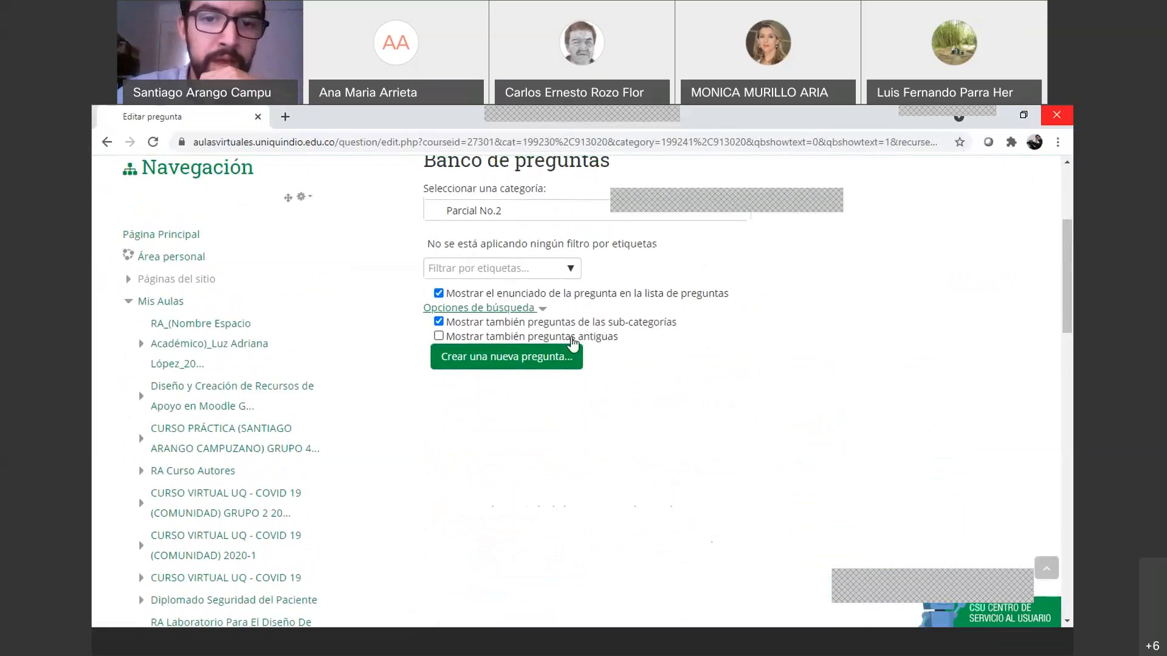
pyautogui.scroll(3, 575, 401)
pyautogui.click(572, 352)
pyautogui.click(547, 411)
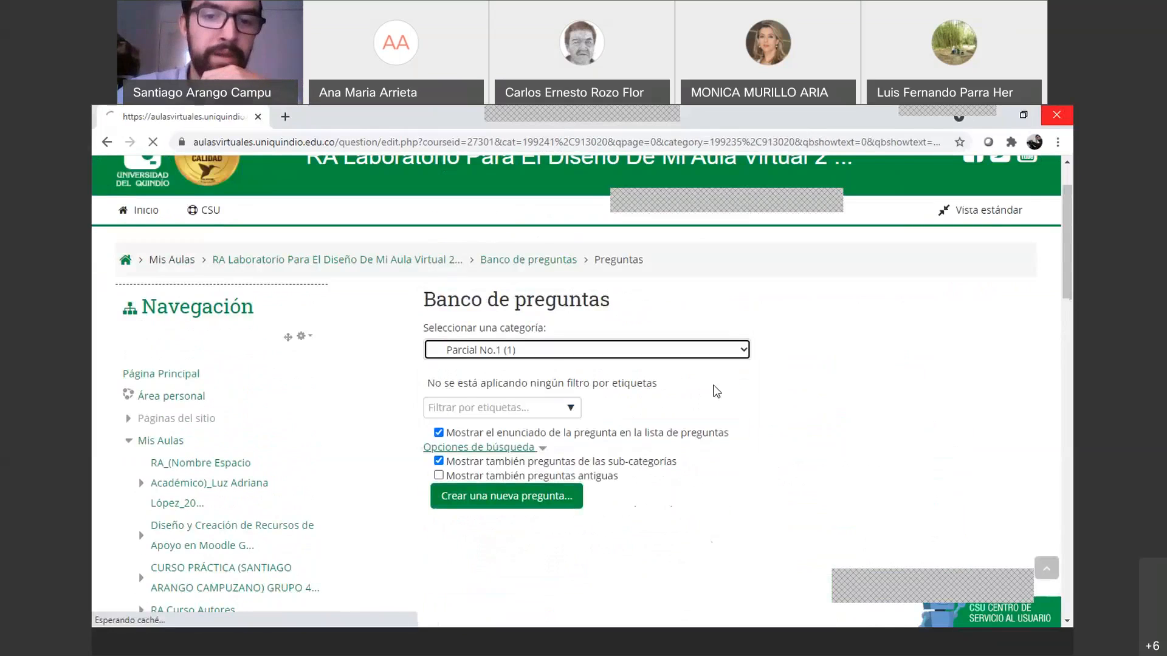
pyautogui.scroll(-2, 593, 437)
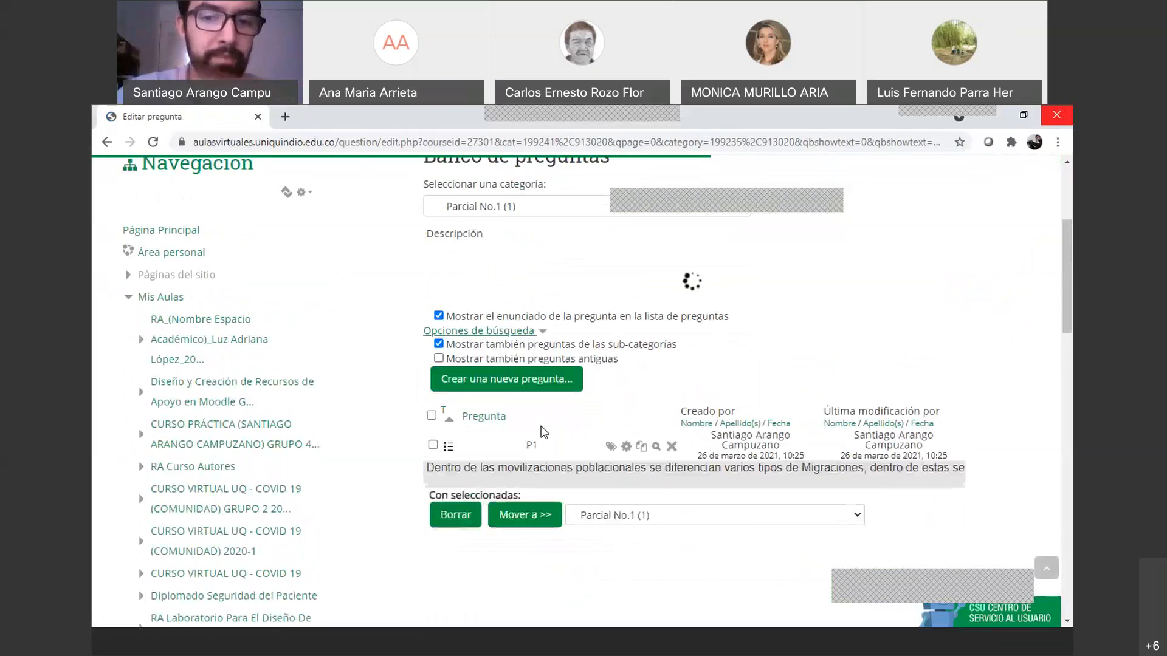
pyautogui.scroll(1, 607, 466)
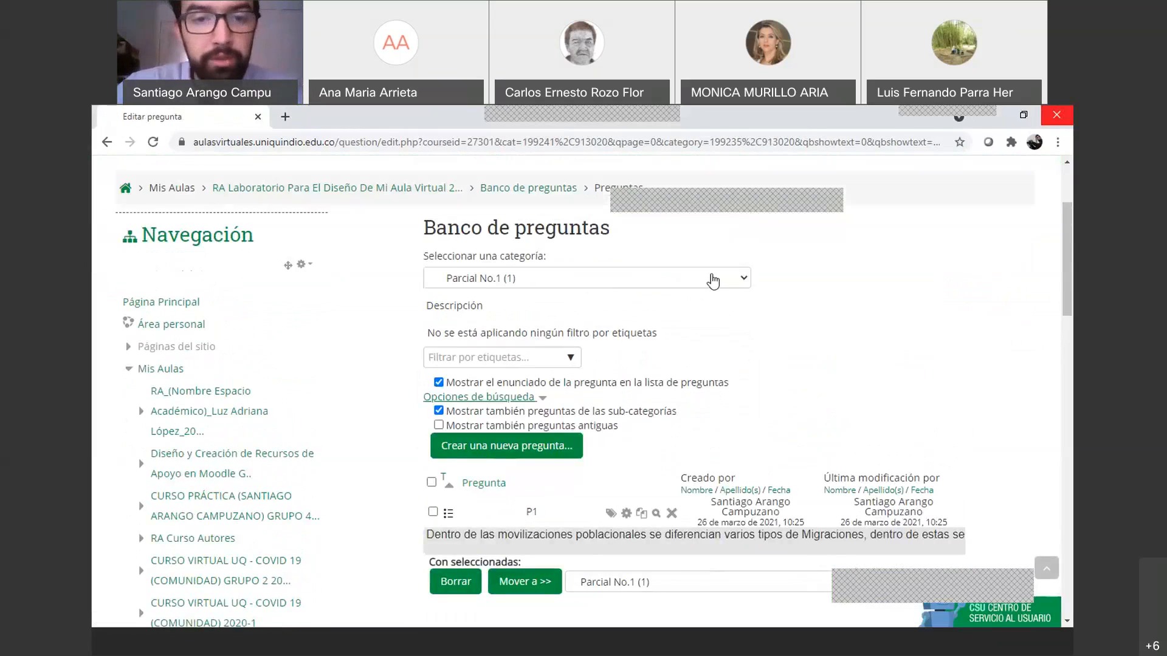
pyautogui.click(712, 279)
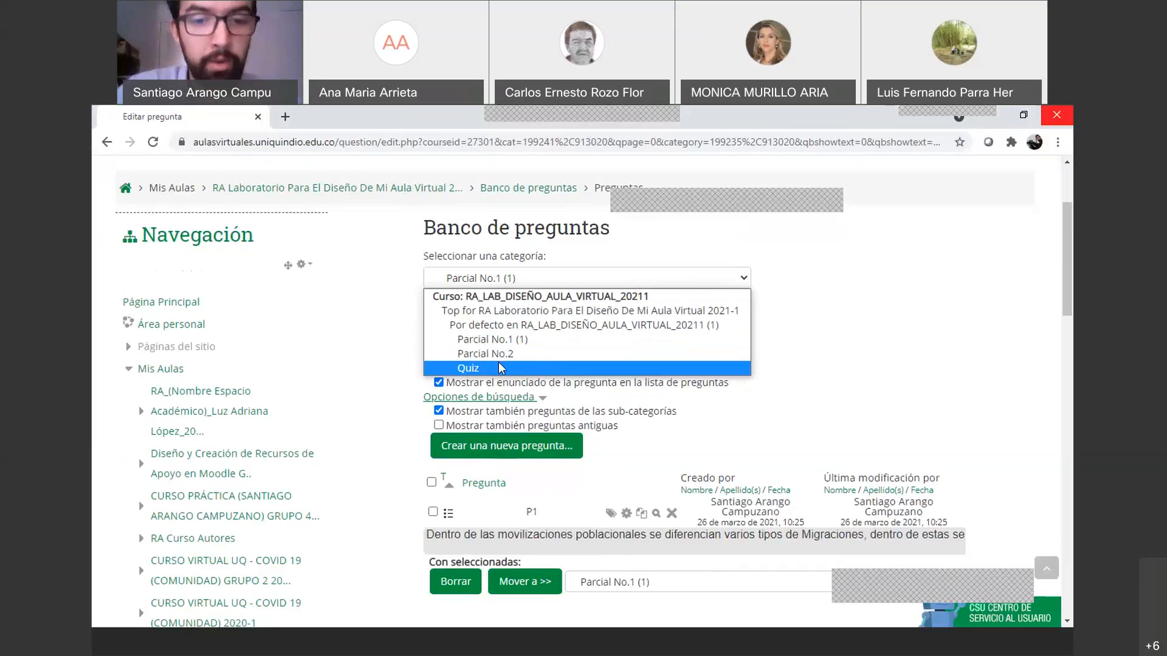
pyautogui.click(511, 326)
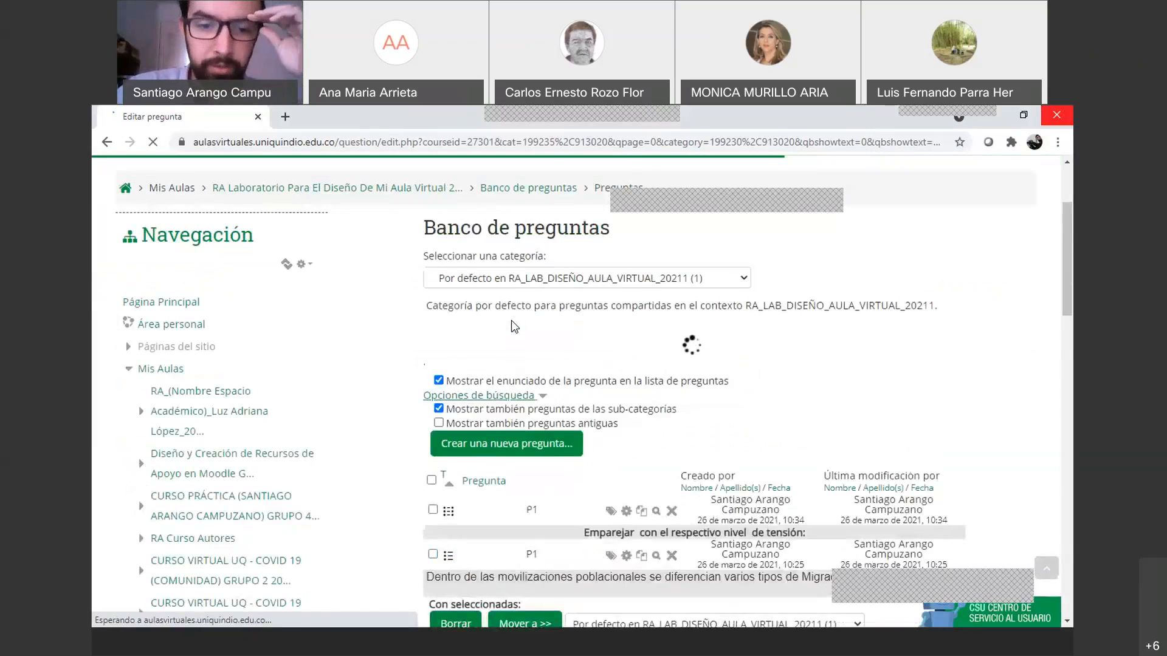
pyautogui.scroll(-2, 546, 380)
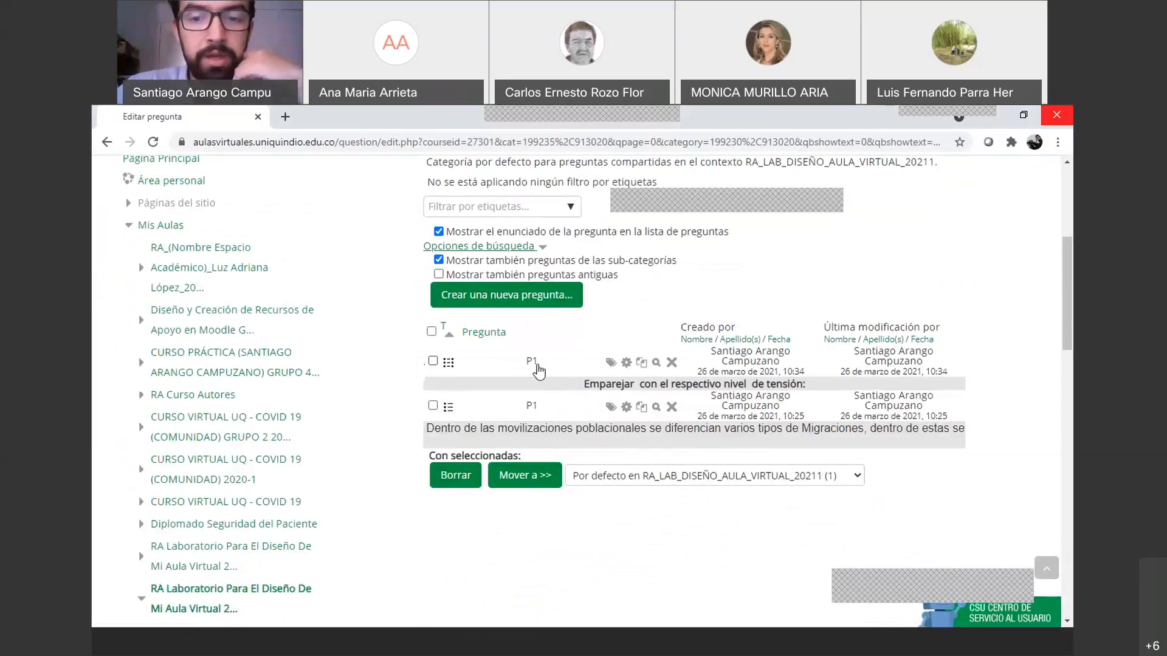
pyautogui.click(433, 361)
# Mark the matching and multiple-choice P1 questions and move them into the Quiz category
pyautogui.click(433, 406)
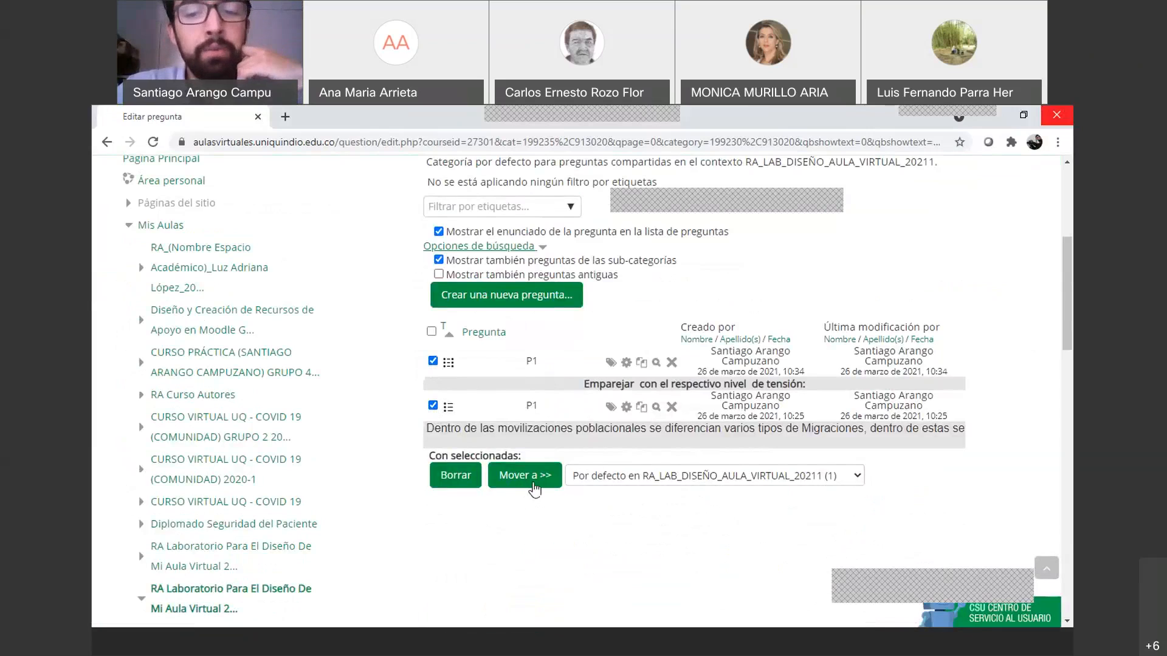
pyautogui.click(852, 484)
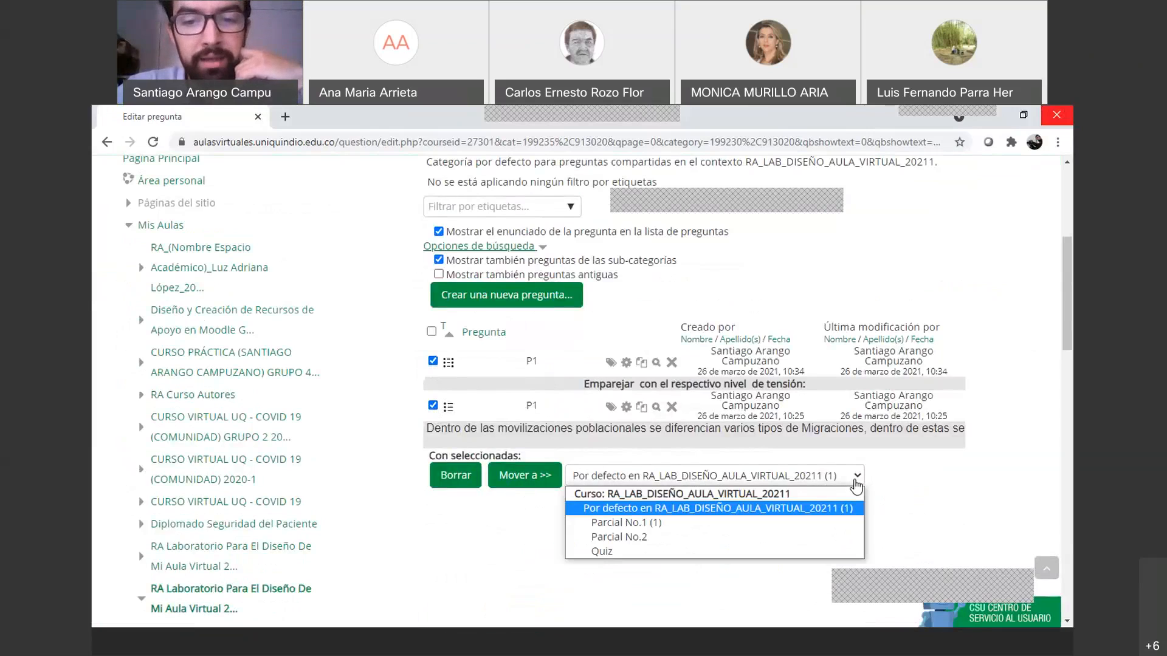
pyautogui.click(616, 551)
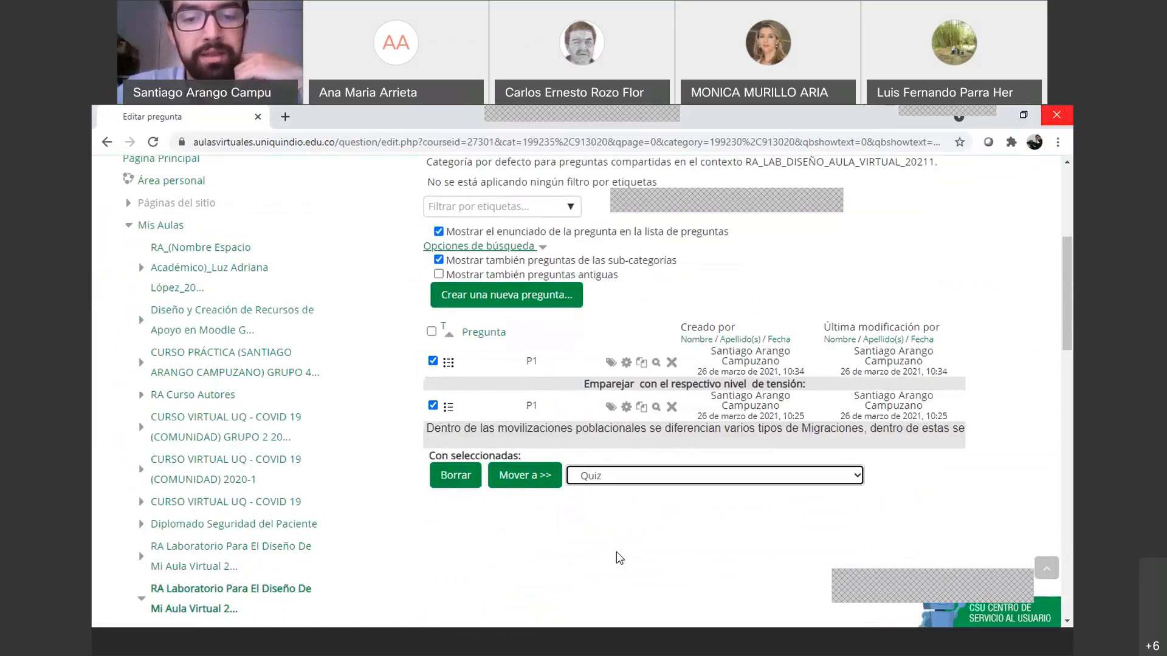
pyautogui.click(516, 478)
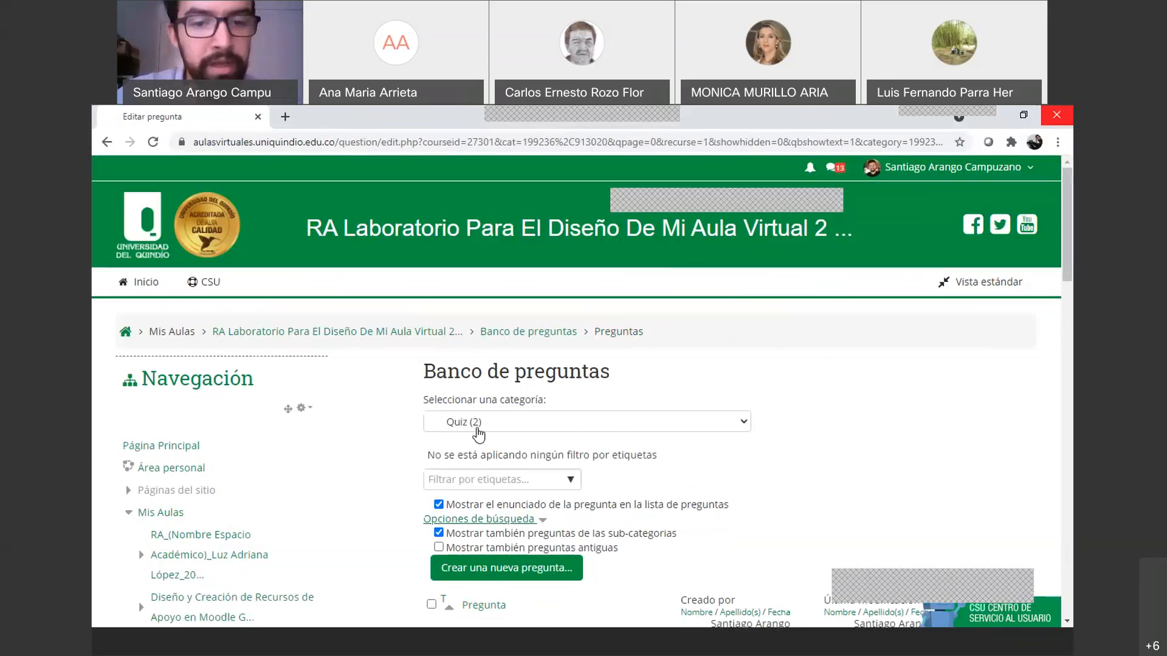
pyautogui.click(708, 421)
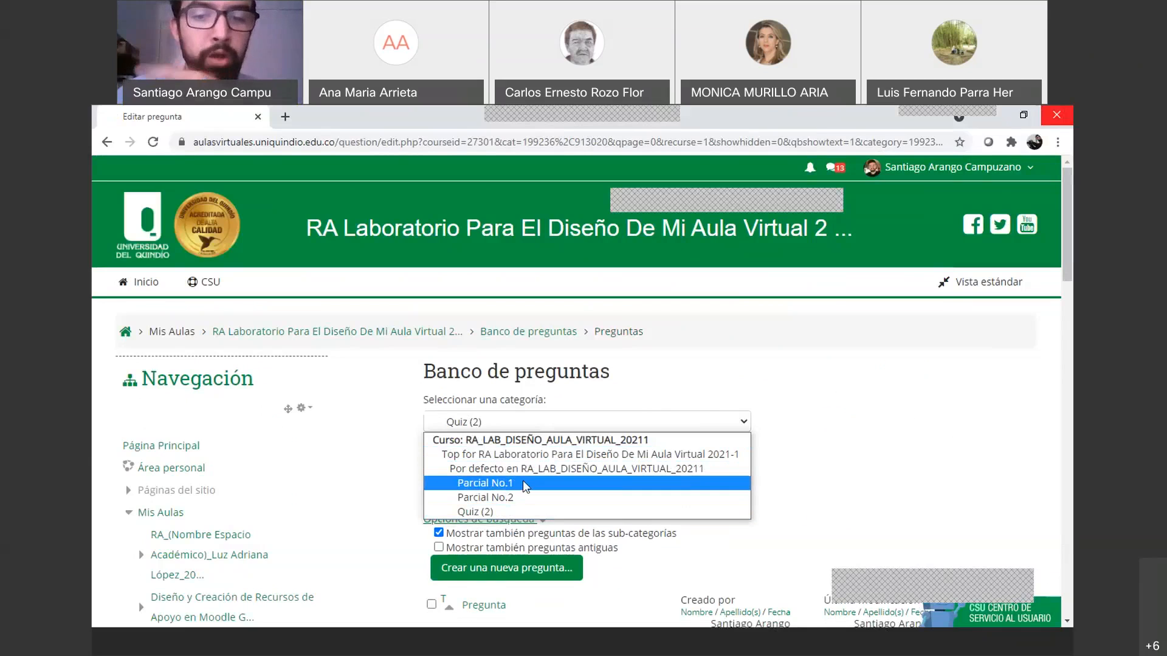
pyautogui.click(654, 411)
# Tick the checkboxes of the voltage-level matching and migration-types multiple-choice P1 questions
pyautogui.scroll(-5, 687, 415)
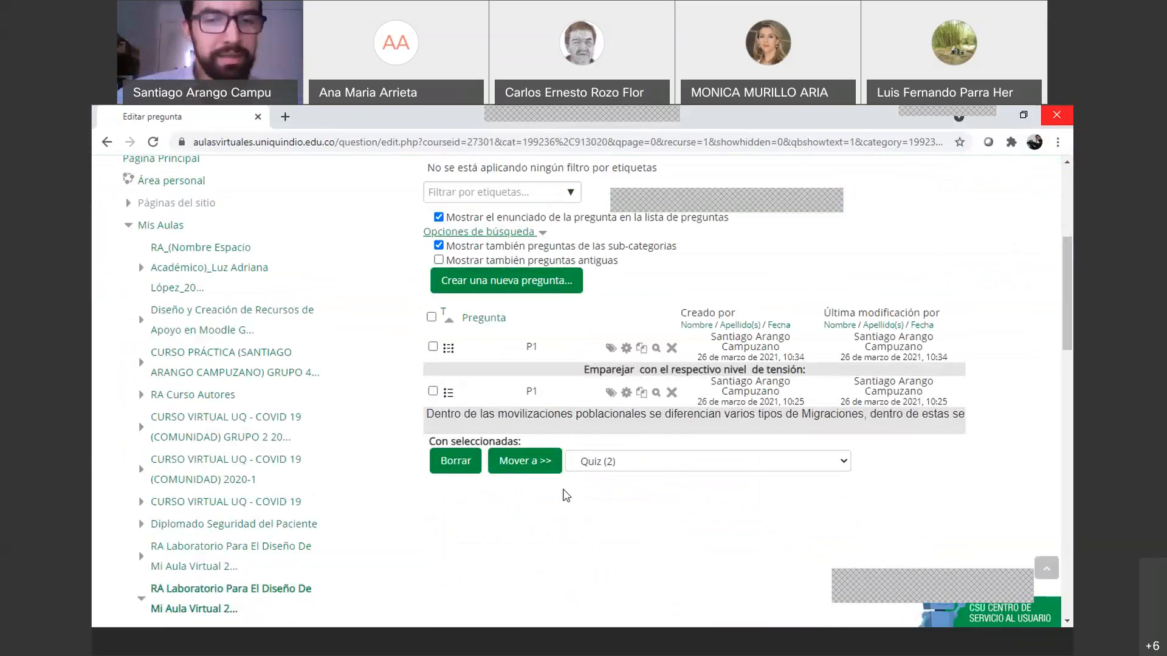
pyautogui.scroll(1, 566, 496)
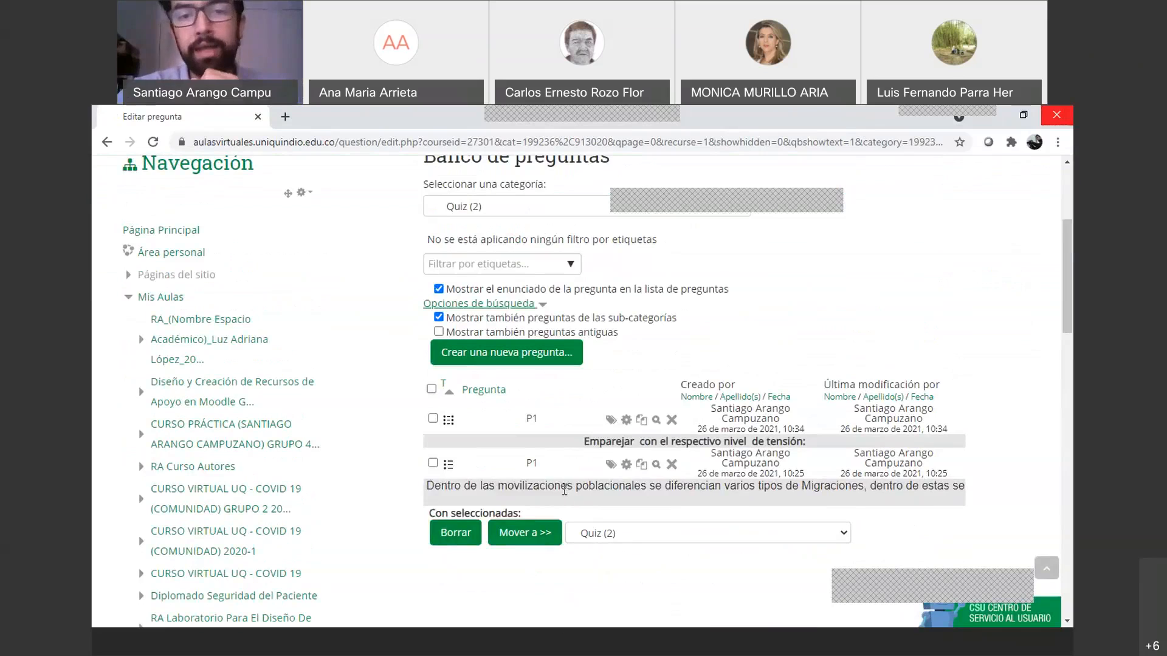
pyautogui.scroll(2, 563, 491)
pyautogui.scroll(-2, 564, 491)
pyautogui.click(432, 418)
pyautogui.click(433, 462)
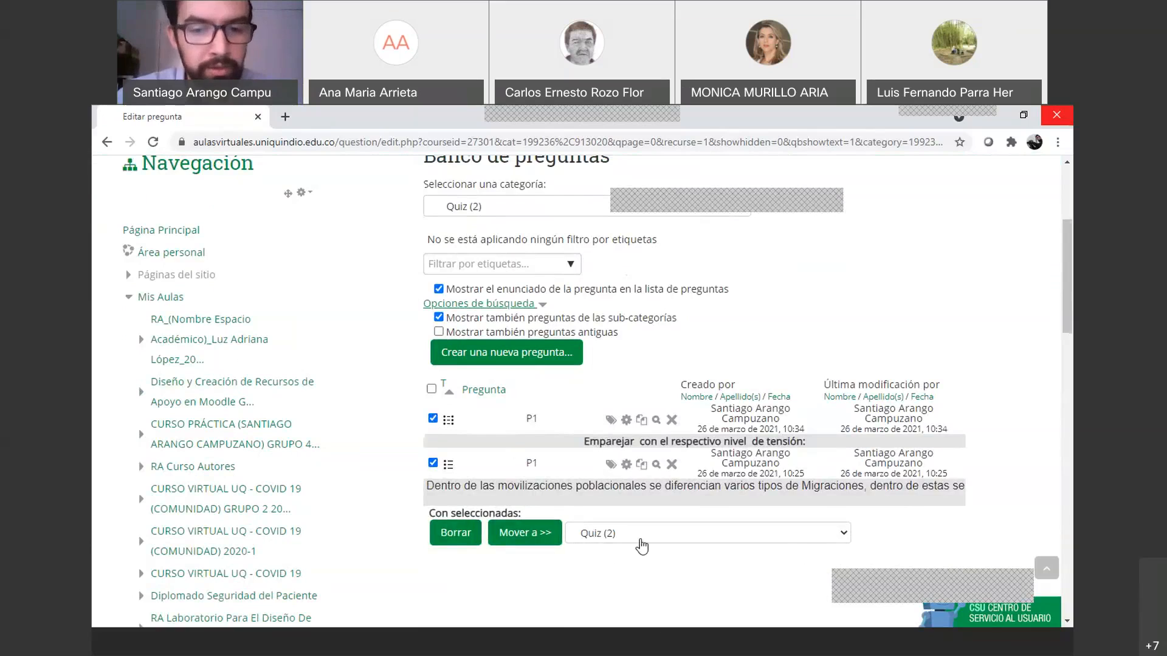
# Move both marked P1 questions from Quiz into the Parcial No.2 category
pyautogui.click(583, 532)
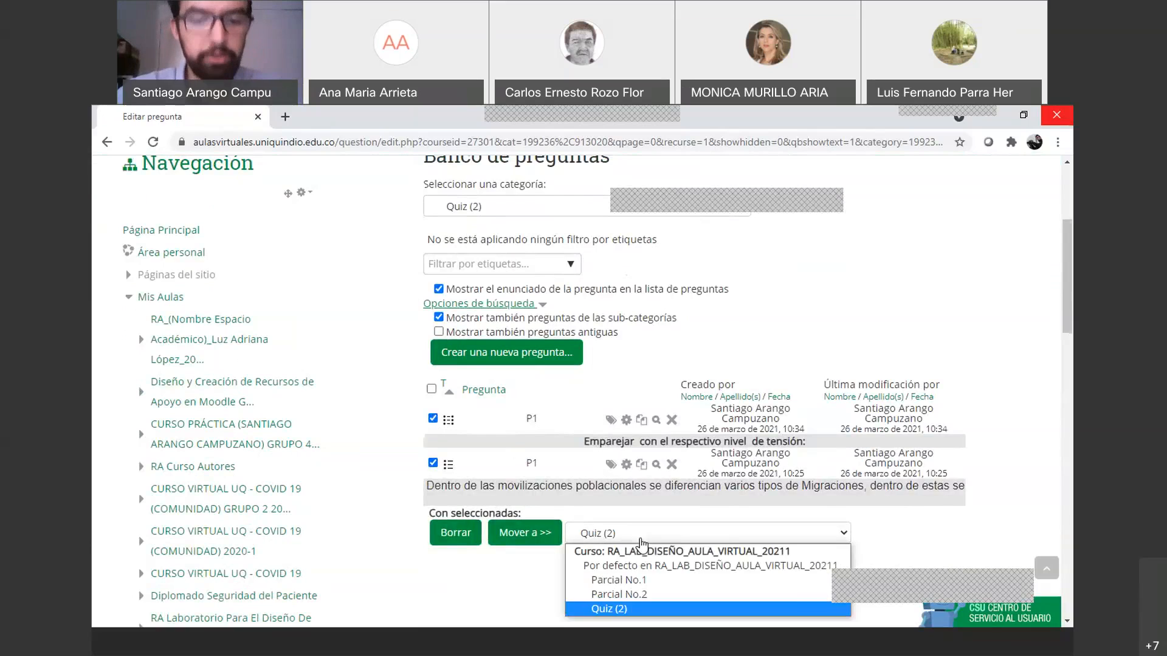
pyautogui.click(636, 593)
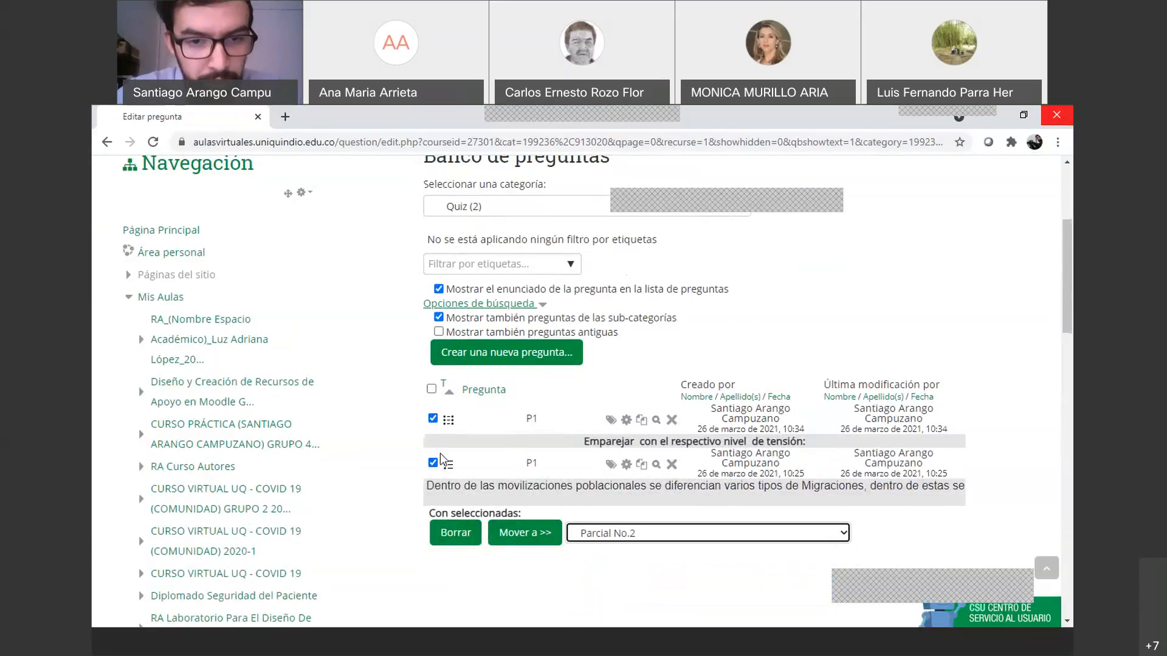
pyautogui.click(531, 535)
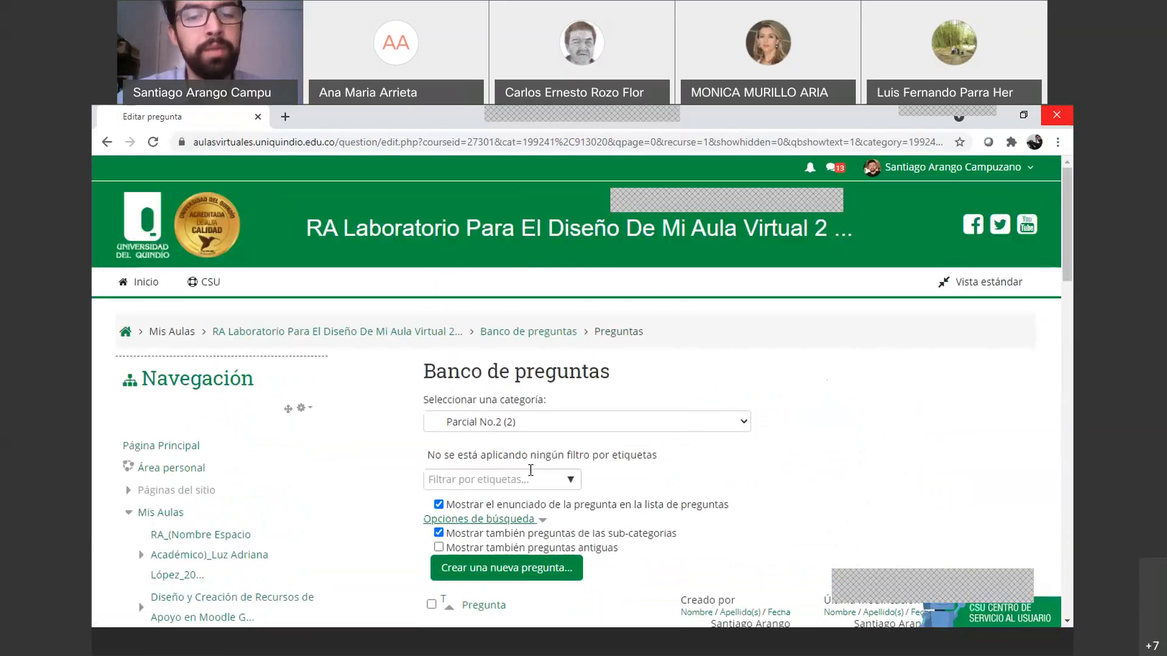
pyautogui.scroll(-3, 537, 472)
pyautogui.scroll(2, 537, 472)
# View the questions in the Quiz category, then in Parcial No.2
pyautogui.click(535, 349)
pyautogui.click(532, 439)
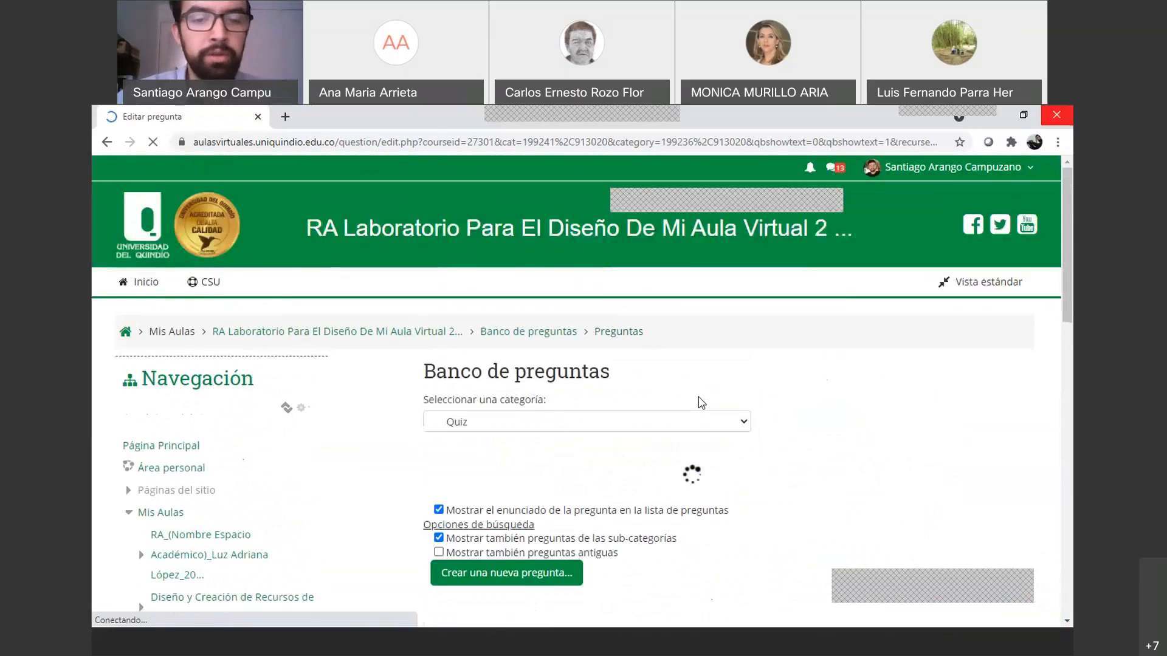
pyautogui.scroll(-2, 700, 401)
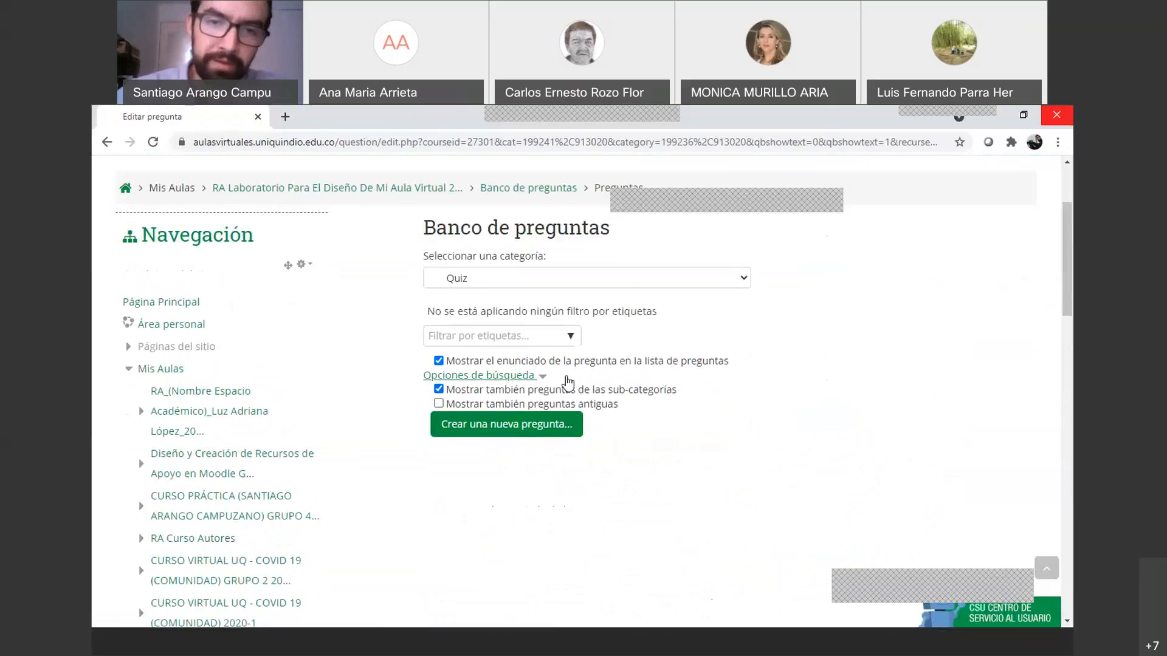
pyautogui.click(621, 284)
pyautogui.click(553, 354)
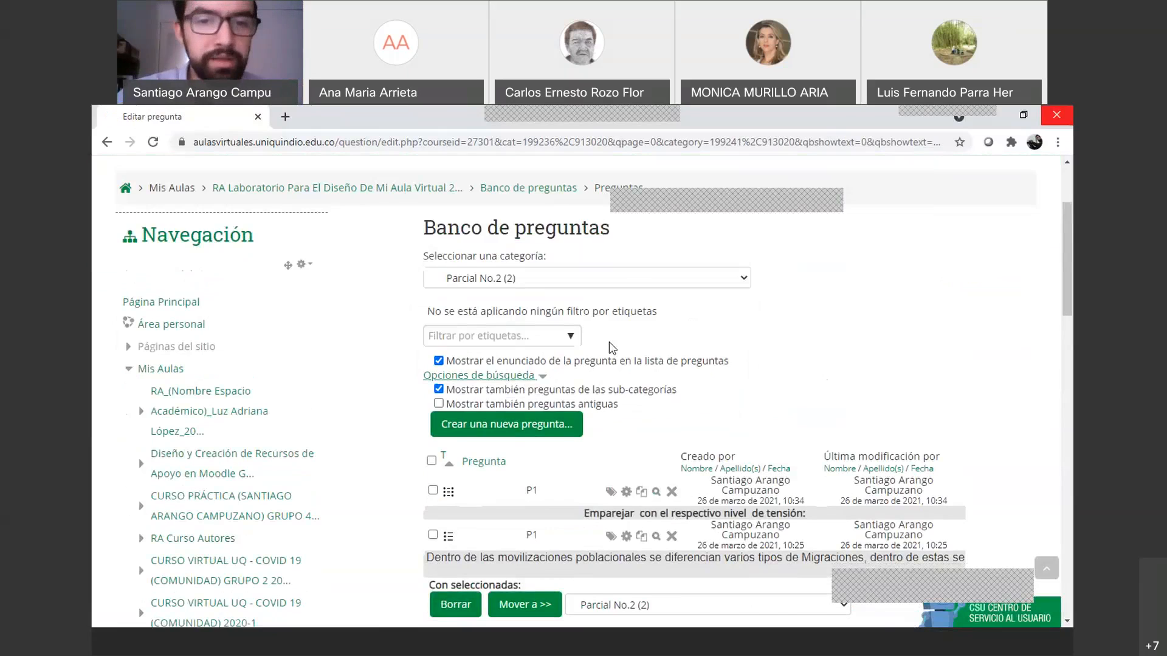
pyautogui.scroll(3, 609, 341)
pyautogui.scroll(-15, 344, 411)
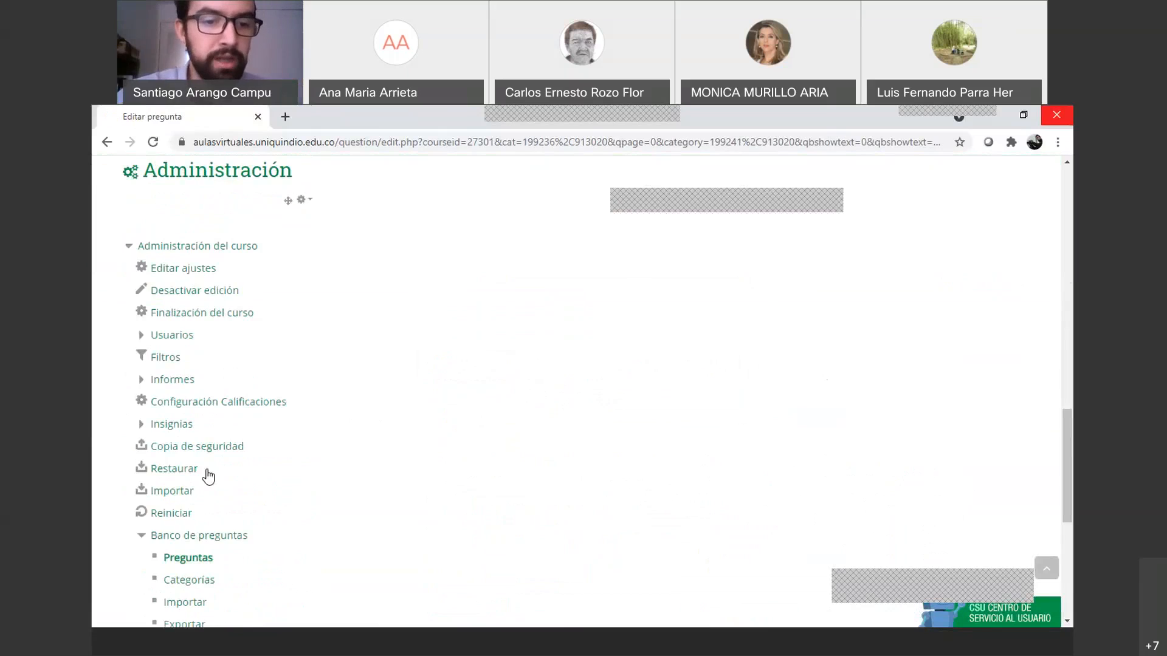
# Show the course question bank's 'Por defecto en RA_LAB_DISEÑO_AULA_VIRTUAL_20211' category
pyautogui.click(213, 537)
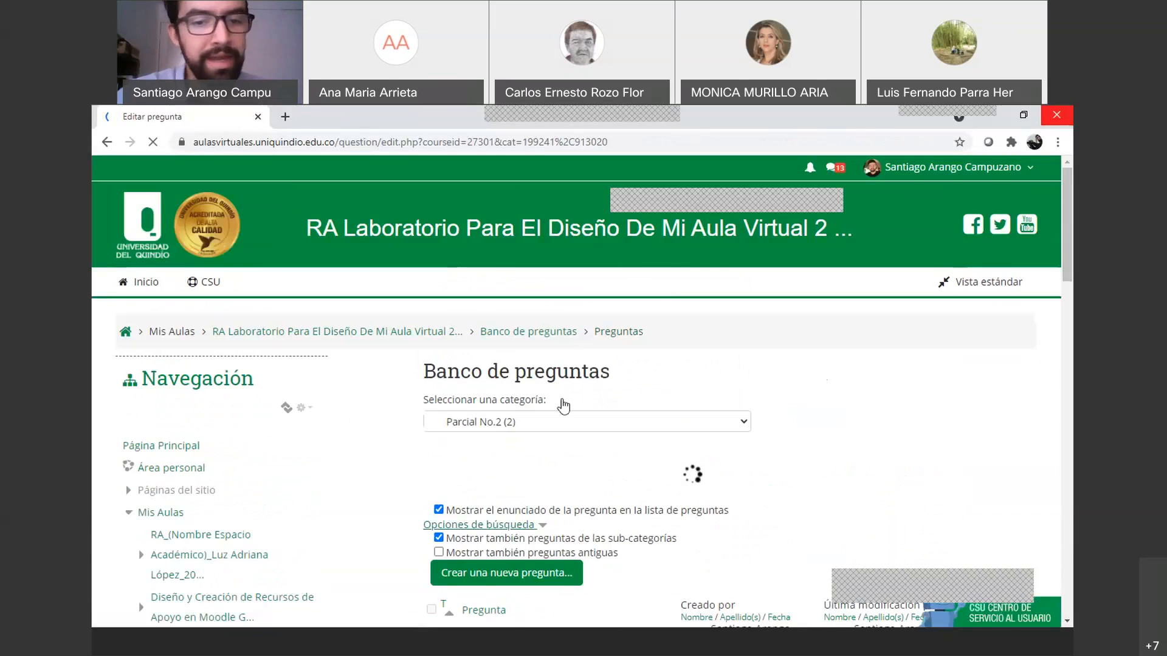
pyautogui.click(637, 353)
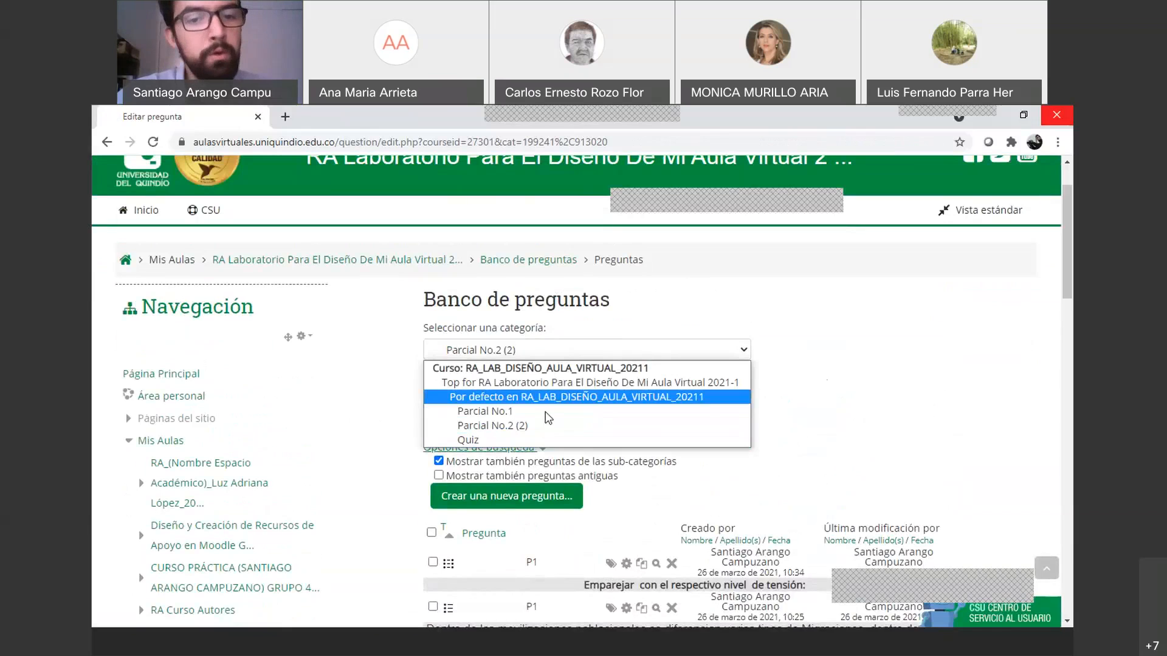
pyautogui.click(453, 399)
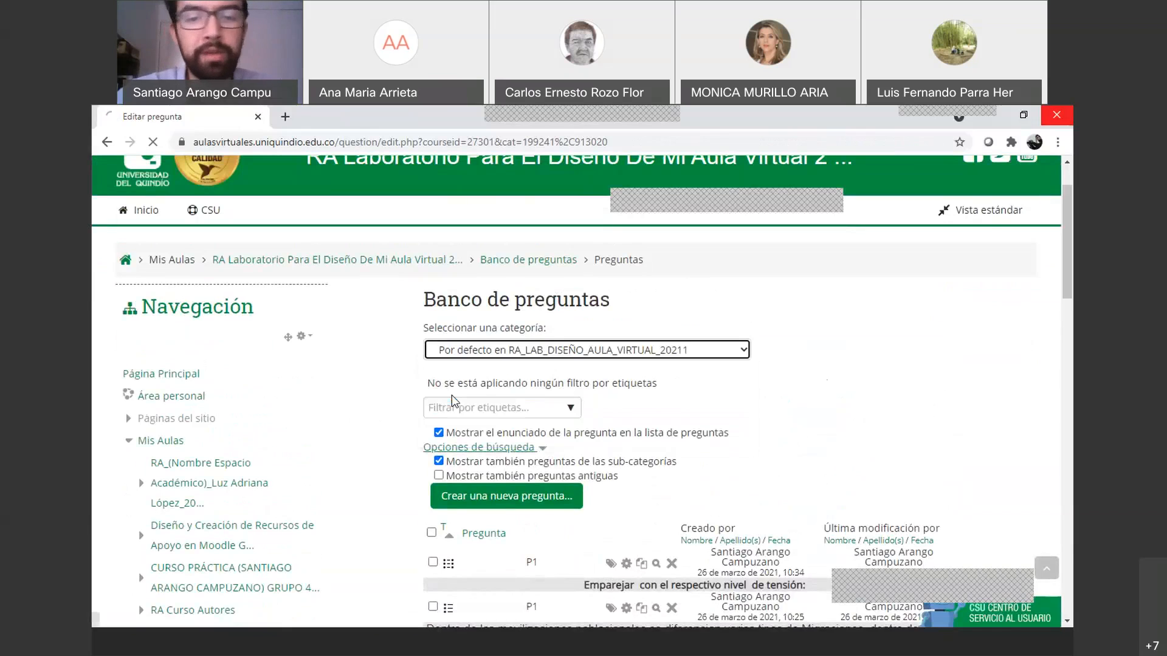
pyautogui.scroll(-2, 549, 376)
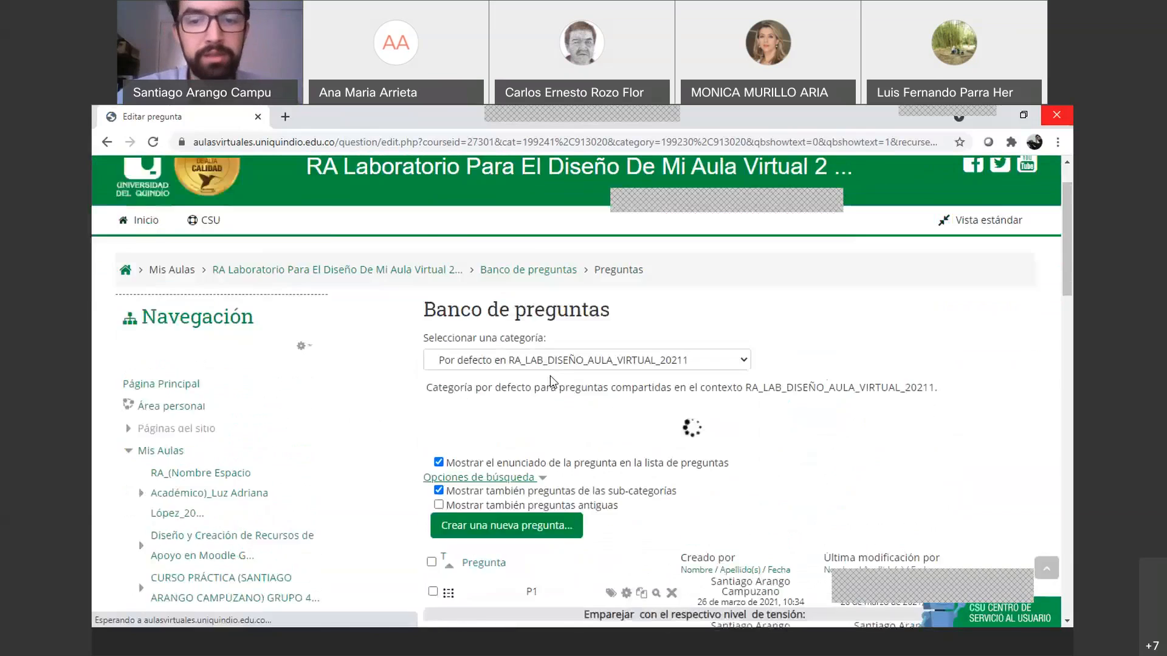
# Tick both P1 questions, check the Mover a destinations, then untick them without moving
pyautogui.click(433, 505)
pyautogui.click(433, 549)
pyautogui.scroll(-1, 485, 523)
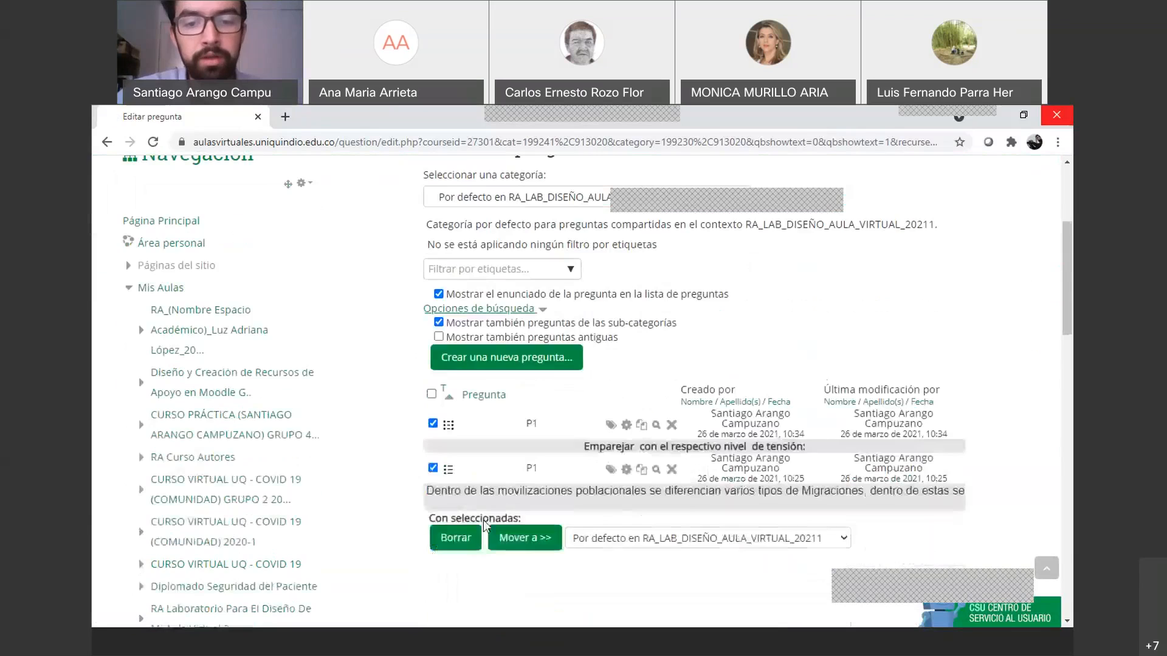
pyautogui.scroll(-2, 484, 524)
pyautogui.click(656, 405)
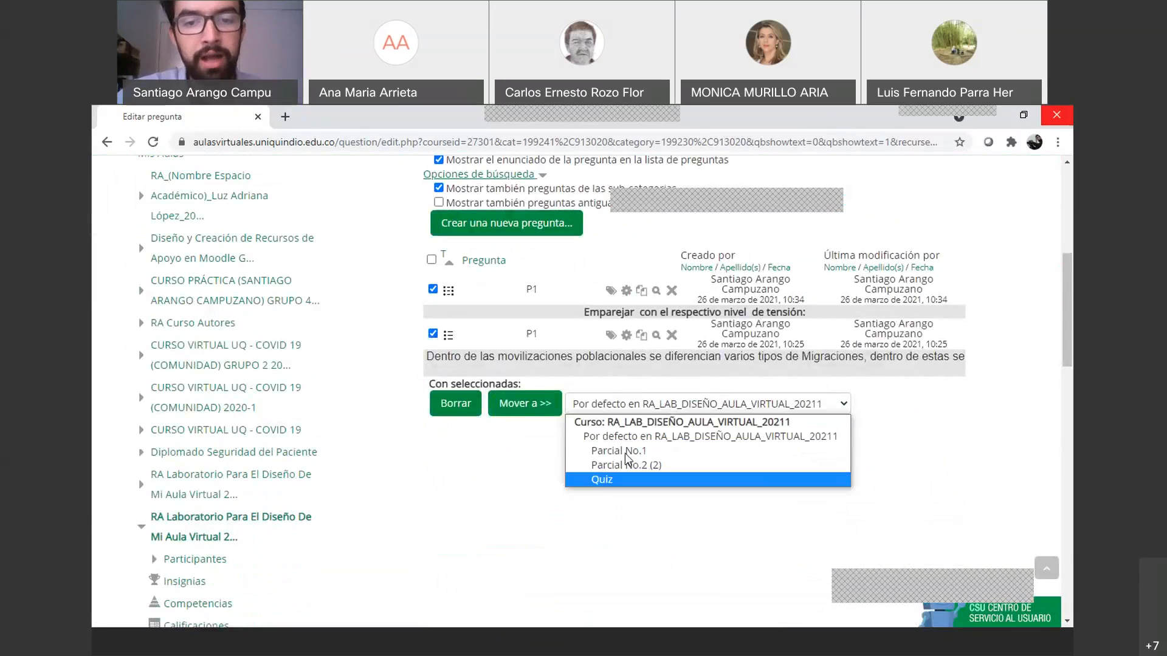
pyautogui.click(522, 460)
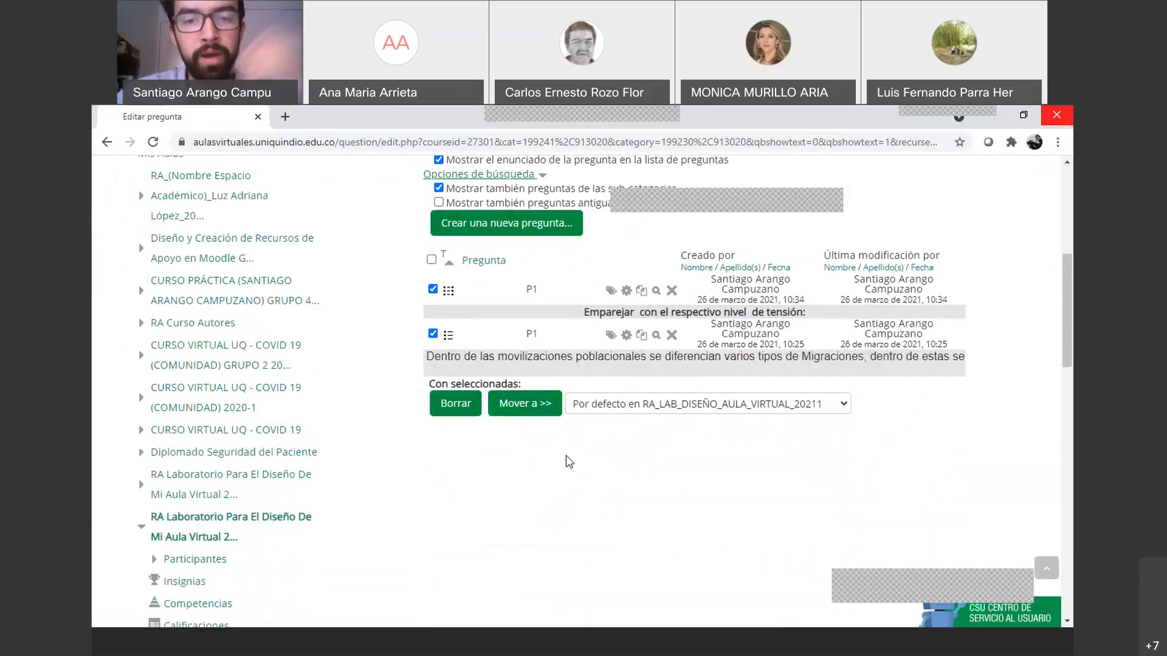
pyautogui.click(432, 289)
pyautogui.click(434, 334)
# Reopen the category list and keep the default course category selected
pyautogui.scroll(2, 643, 493)
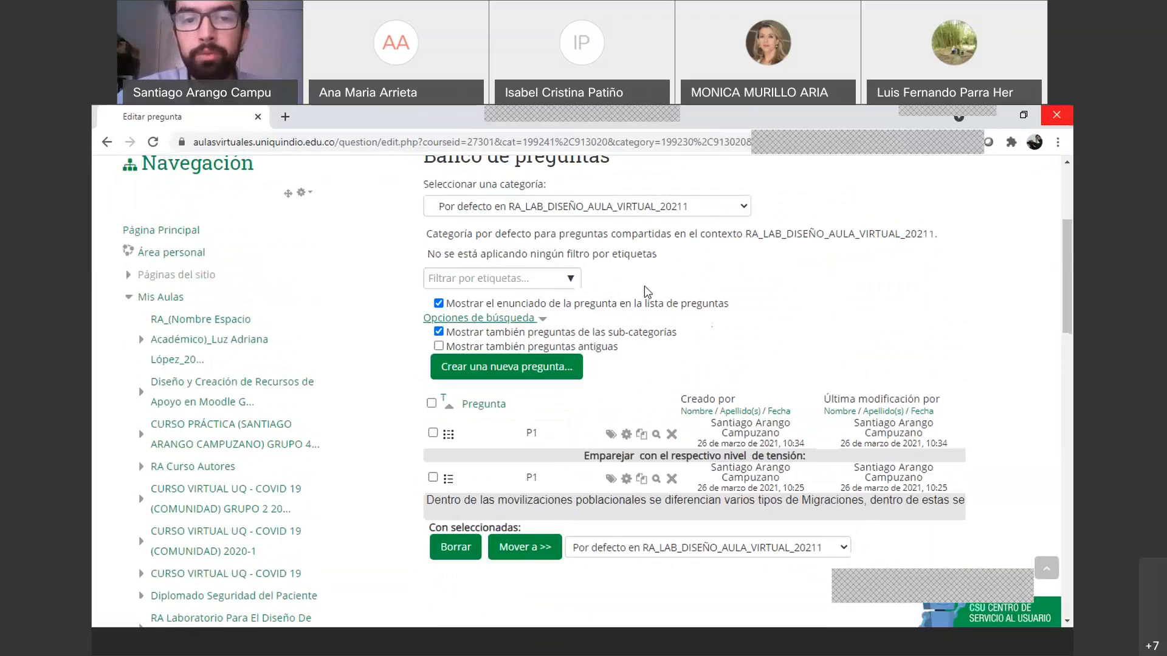
pyautogui.scroll(-2, 644, 290)
pyautogui.scroll(2, 644, 291)
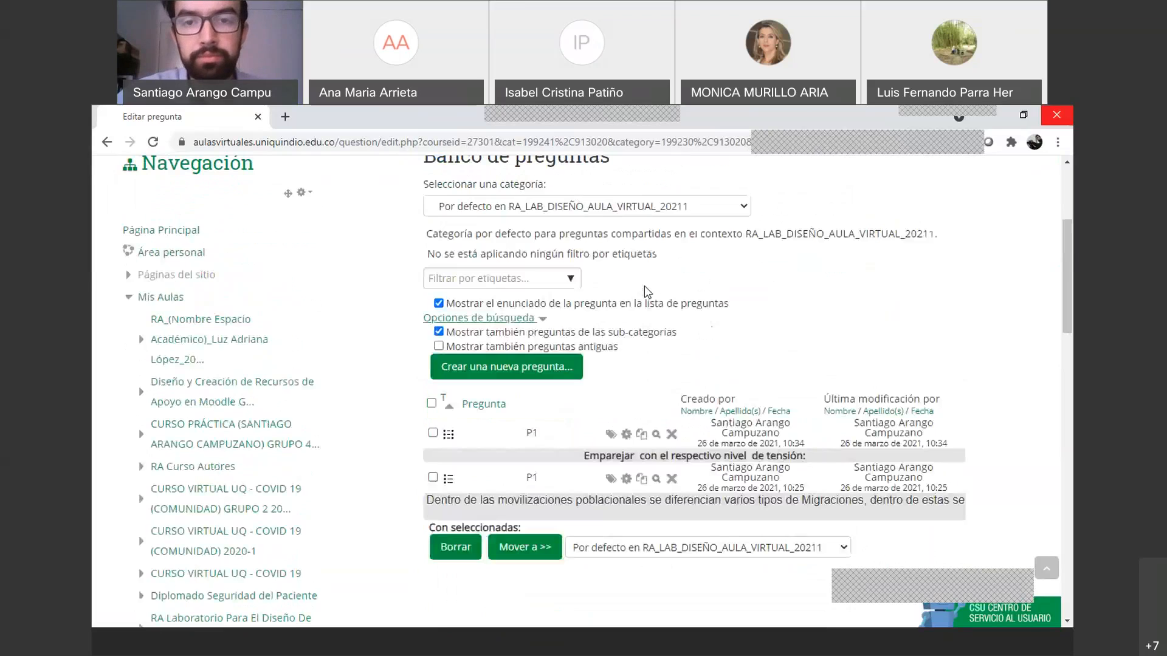
pyautogui.click(692, 213)
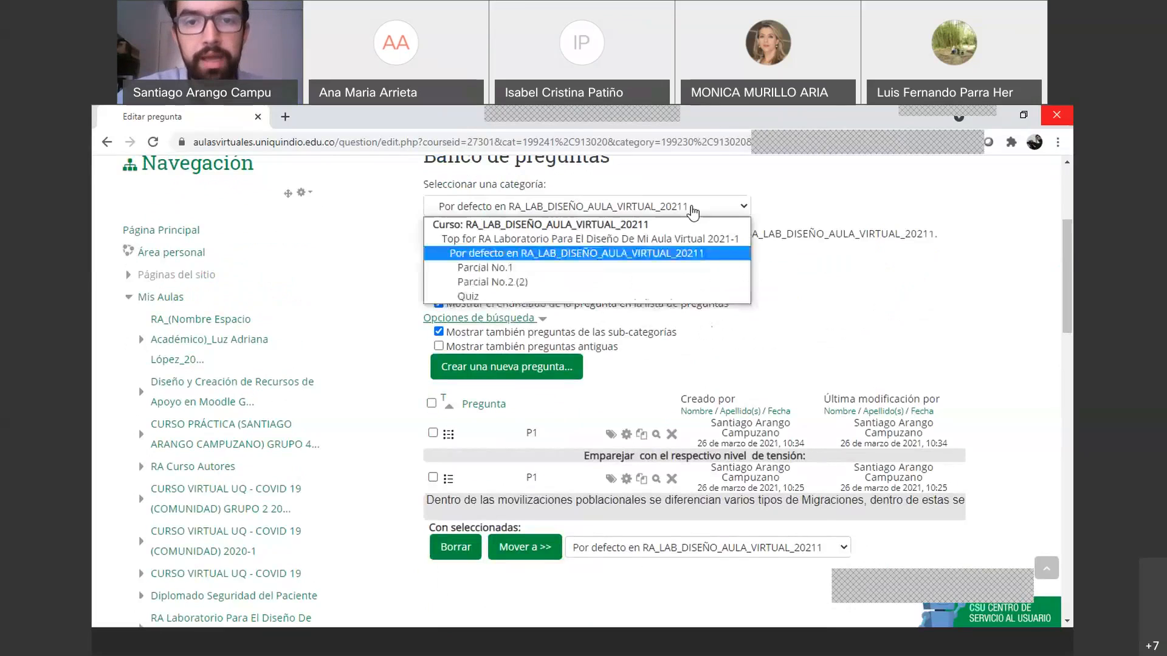
pyautogui.click(714, 250)
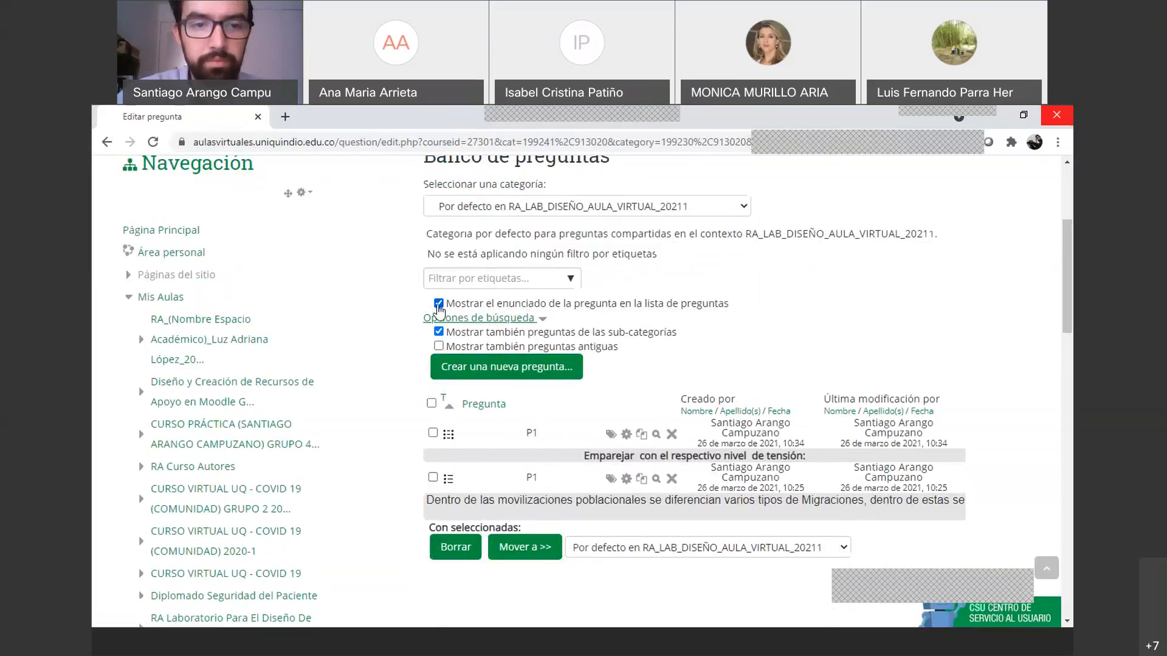
pyautogui.scroll(3, 491, 328)
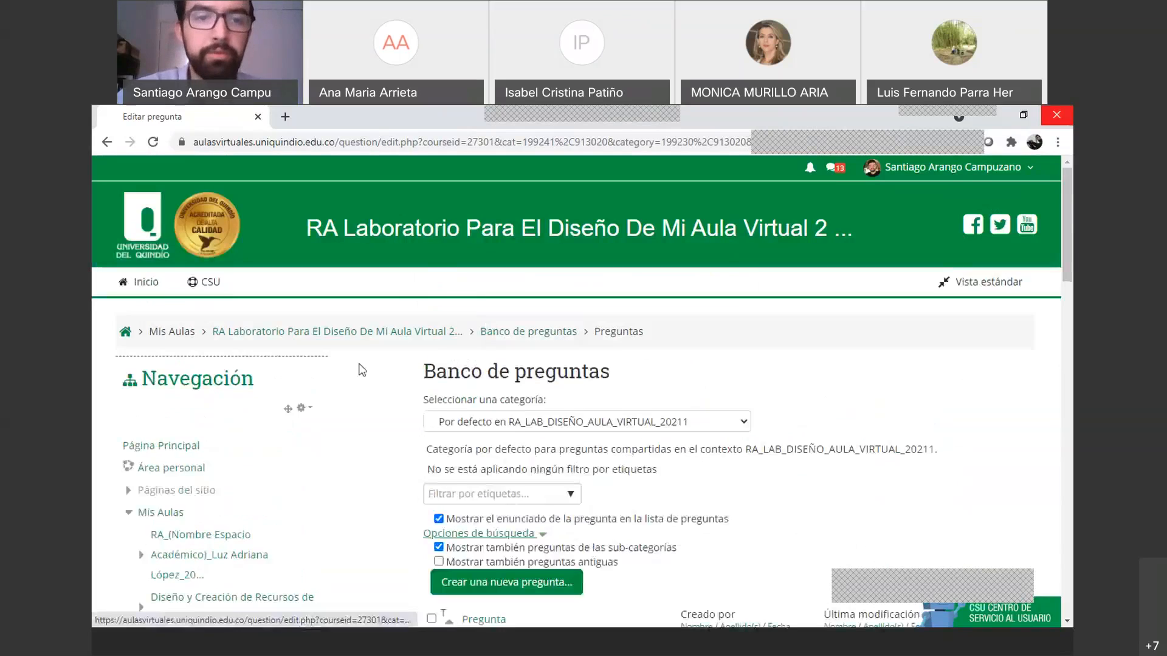
pyautogui.scroll(-3, 498, 372)
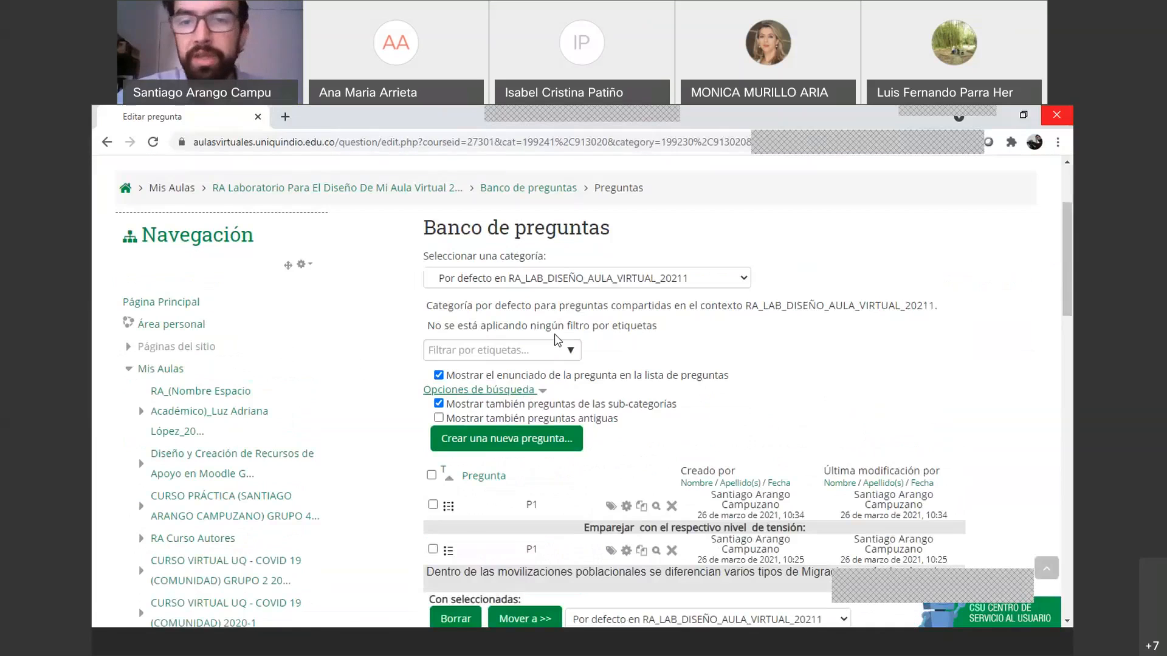
pyautogui.scroll(1, 382, 266)
# Start adding a new Cuestionario activity to Tema 1 of the course
pyautogui.click(236, 263)
pyautogui.scroll(-3, 622, 435)
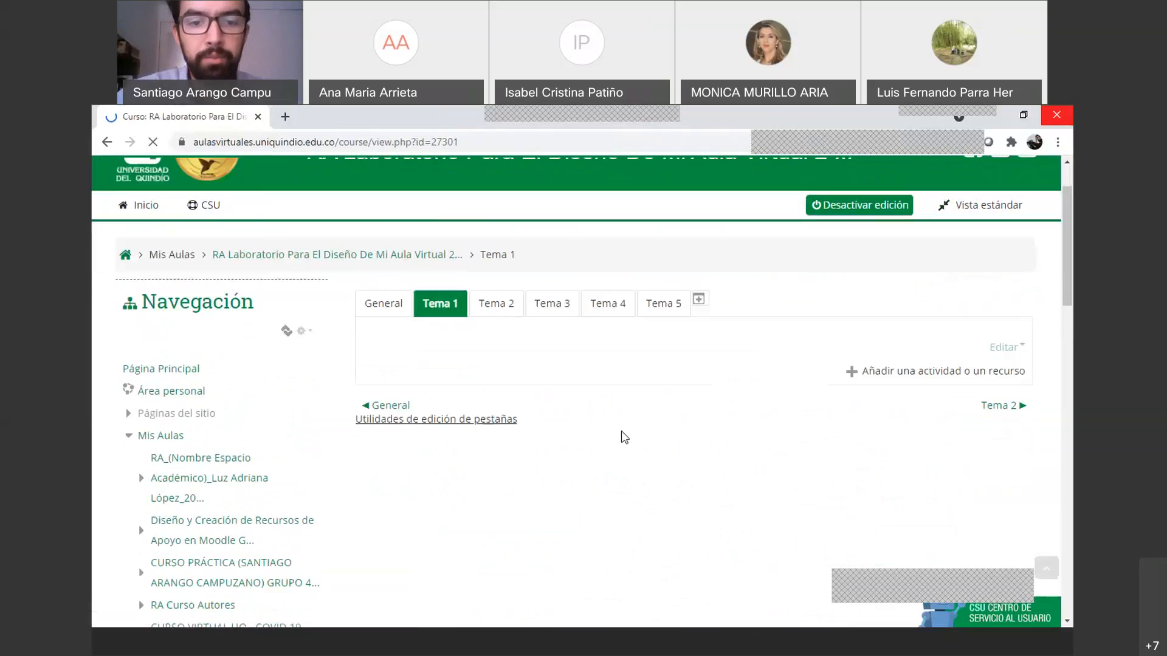
pyautogui.click(931, 241)
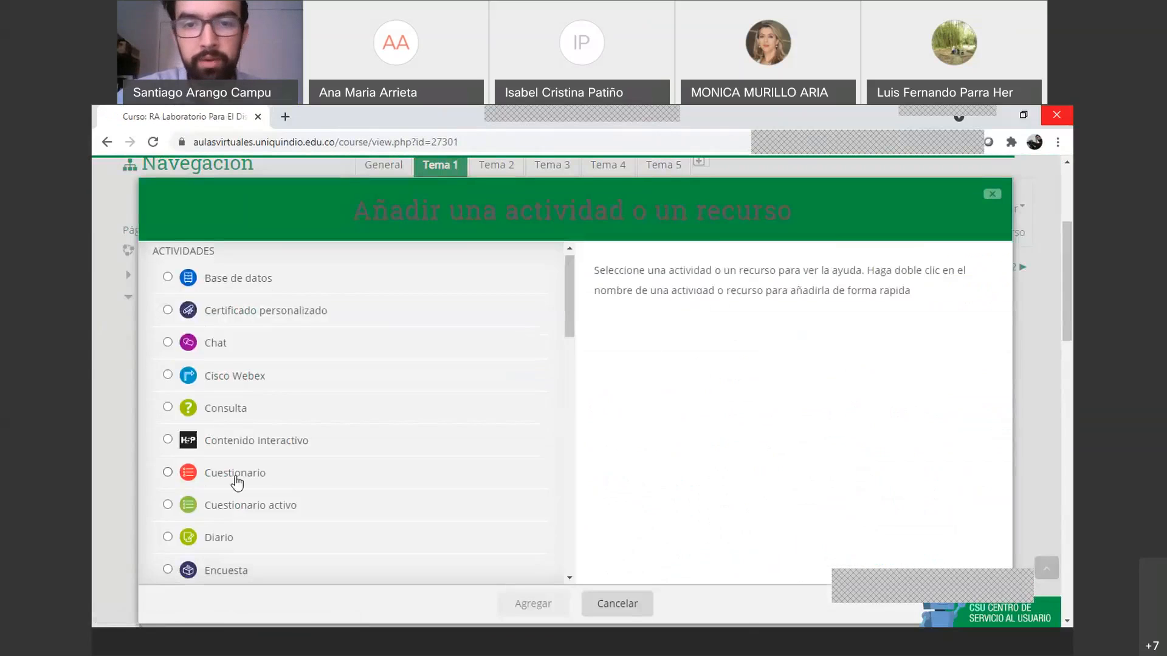
pyautogui.scroll(-4, 237, 483)
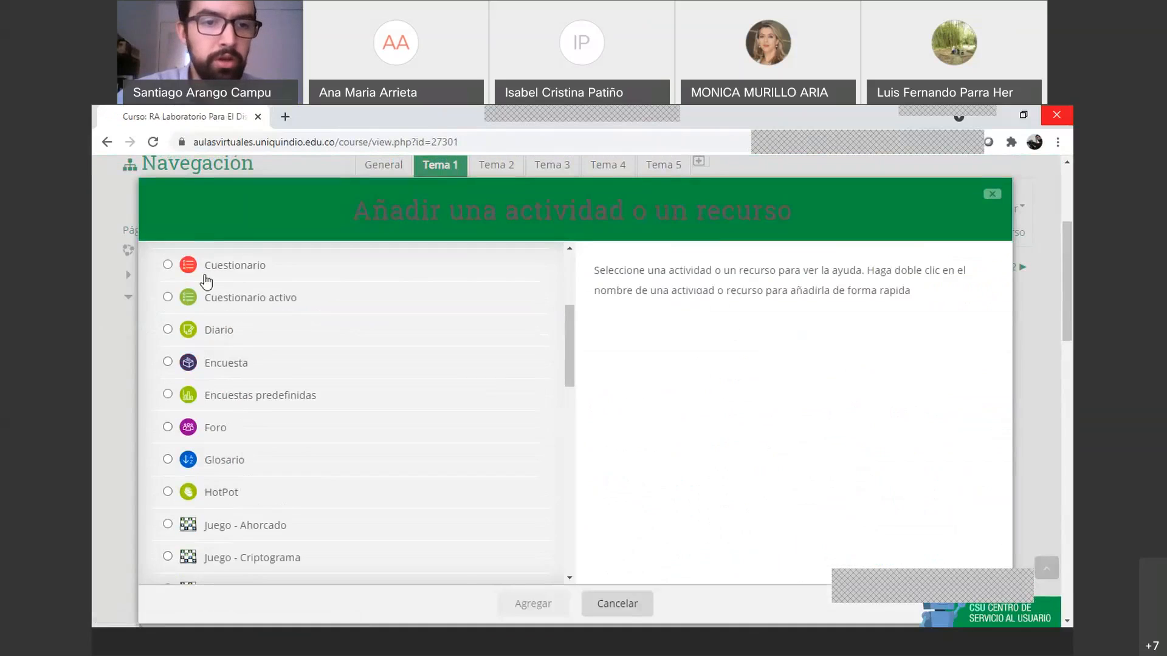
pyautogui.click(207, 267)
pyautogui.click(533, 604)
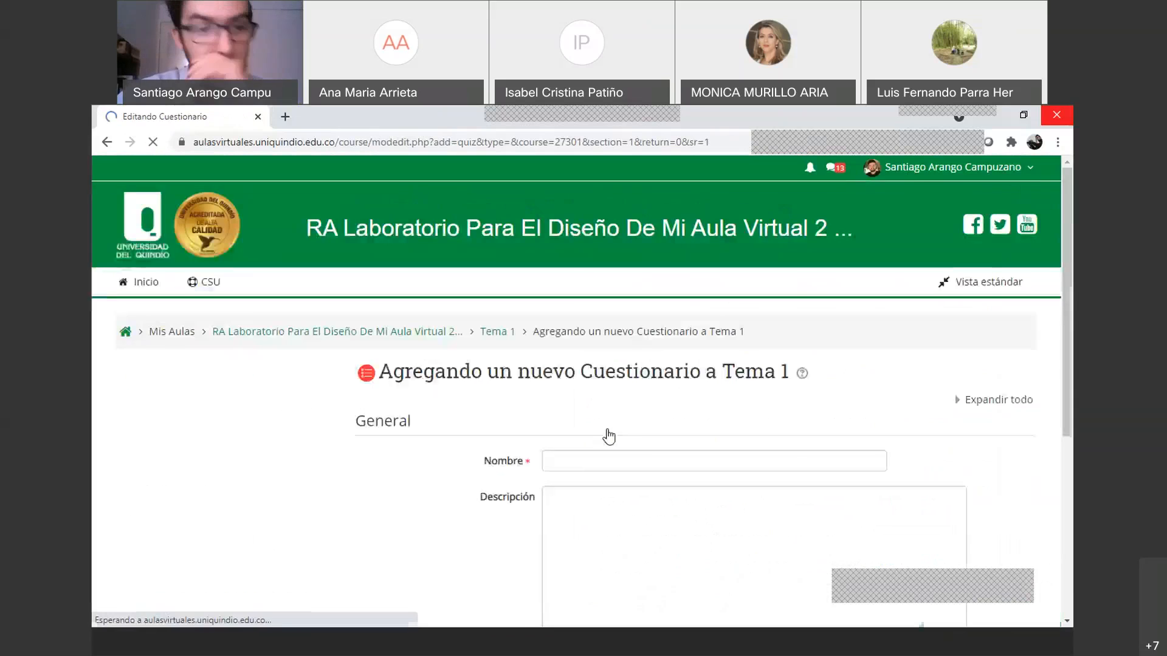
# Name the quiz 'Prueba' and save it, returning to the course
pyautogui.scroll(-1, 592, 419)
pyautogui.click(580, 398)
pyautogui.write('Prueba')
pyautogui.scroll(-2, 581, 401)
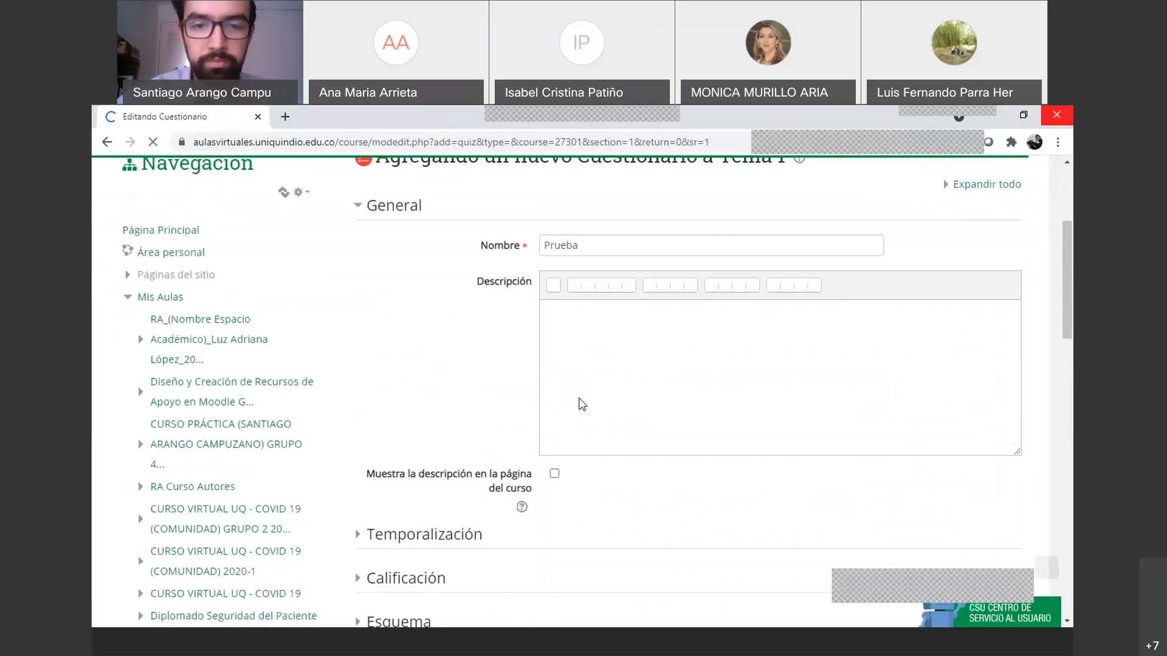
pyautogui.scroll(-3, 581, 407)
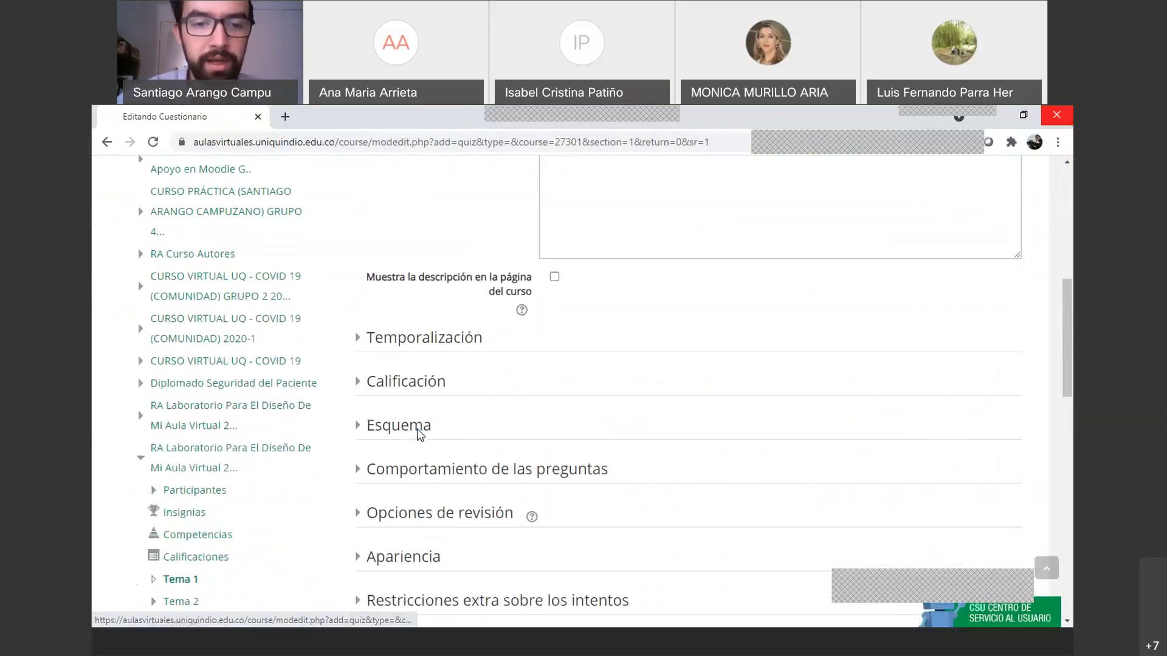
pyautogui.scroll(-7, 455, 437)
pyautogui.click(679, 457)
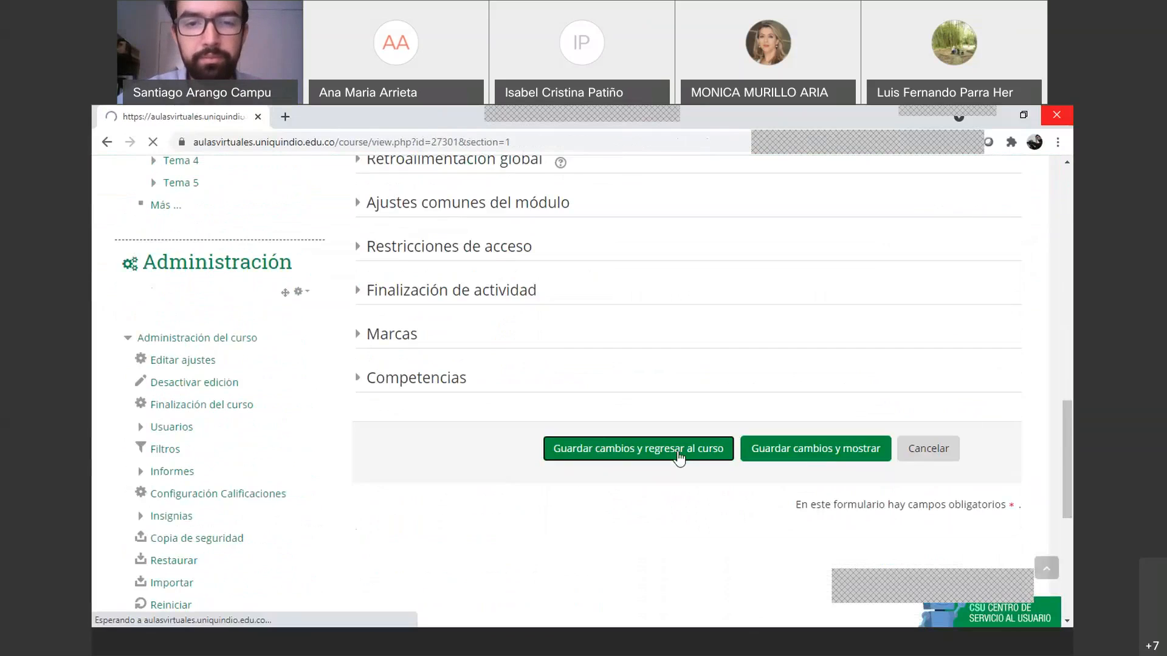
# Add a new Verdadero/Falso question to the Prueba quiz
pyautogui.click(449, 385)
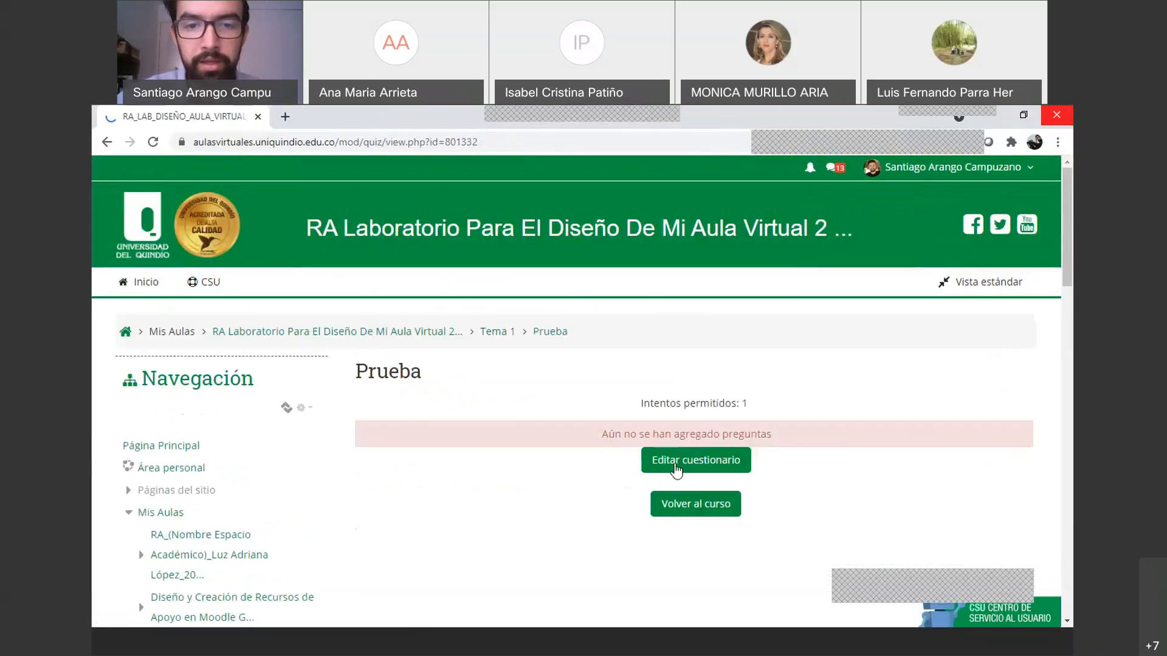
pyautogui.click(677, 468)
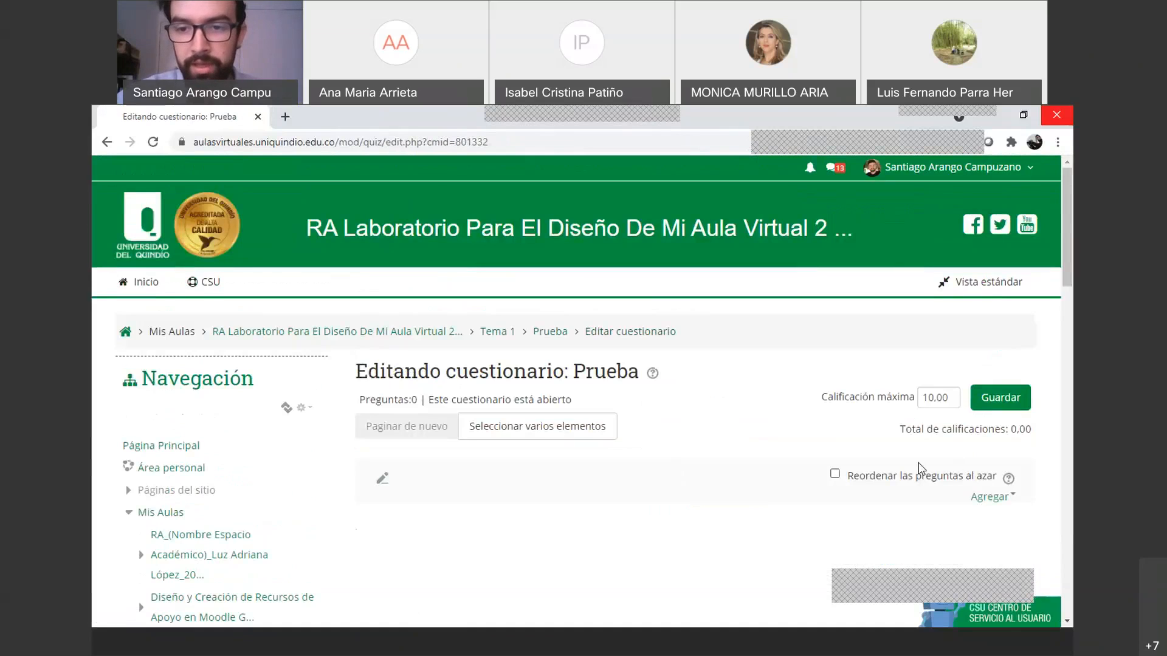
pyautogui.click(996, 498)
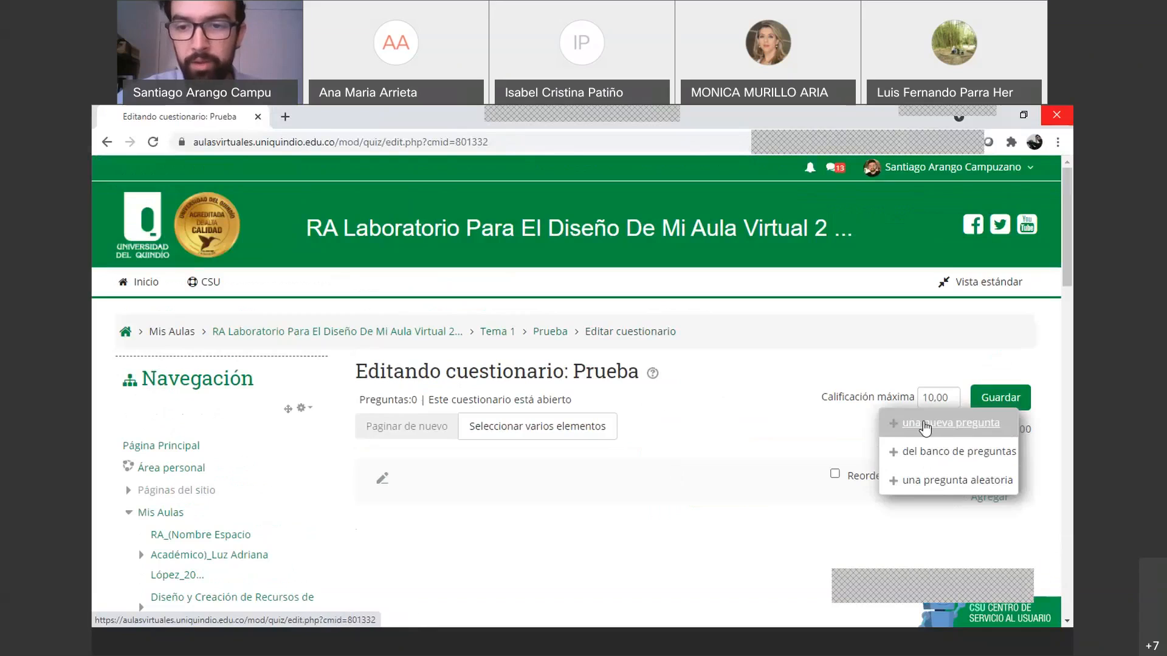
pyautogui.click(949, 424)
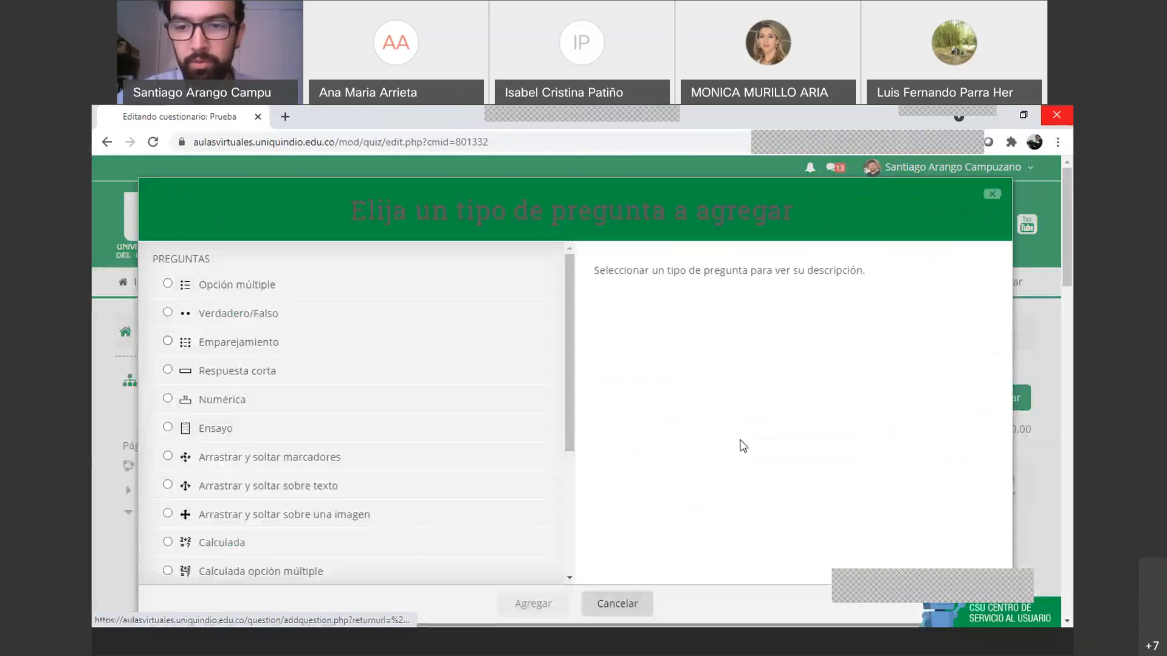
pyautogui.click(223, 313)
pyautogui.click(517, 602)
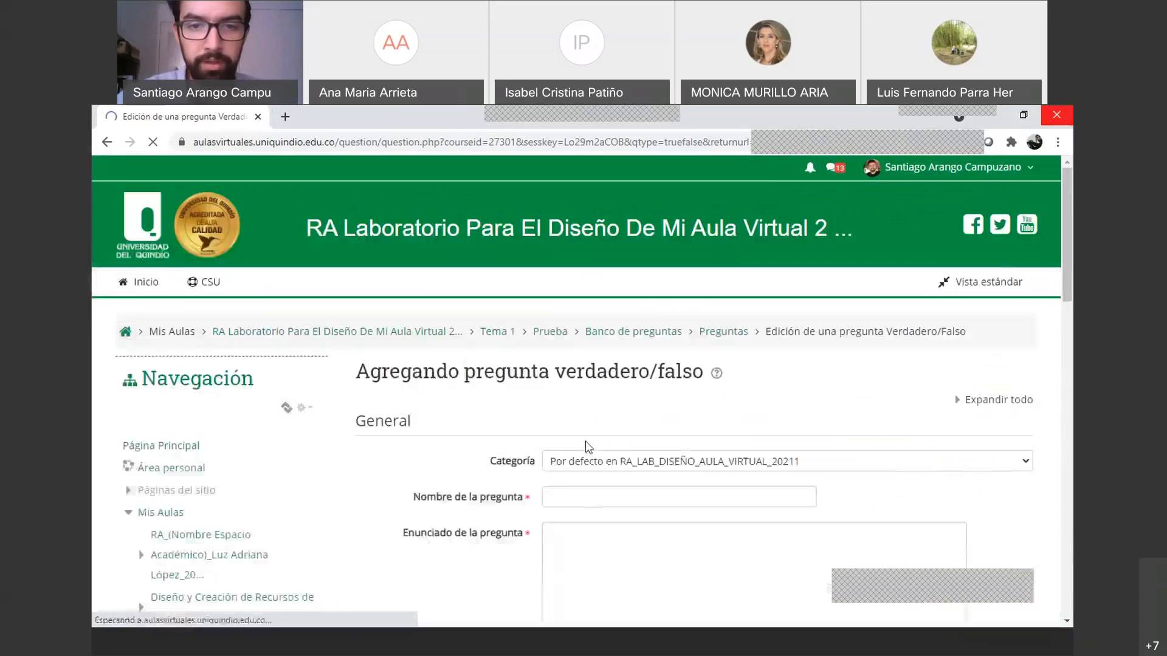
# Name the question P2, enter the text 'Enunciado y descripción', and save it
pyautogui.click(578, 432)
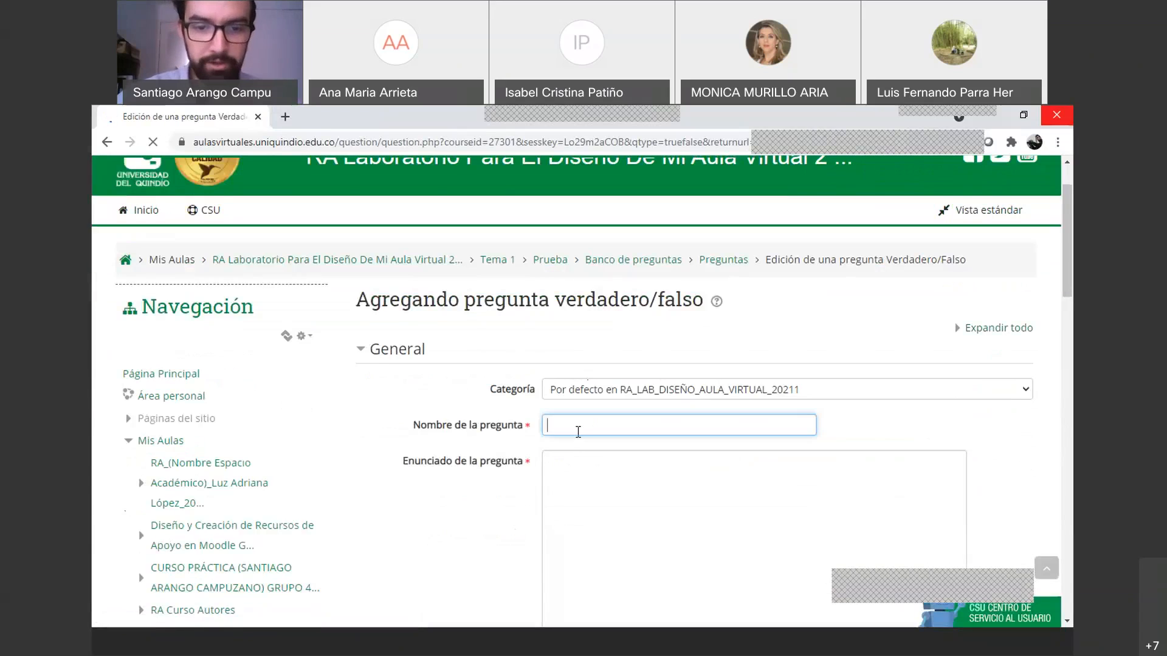
pyautogui.write('P2')
pyautogui.scroll(-1, 602, 473)
pyautogui.click(602, 473)
pyautogui.write('Enunciado')
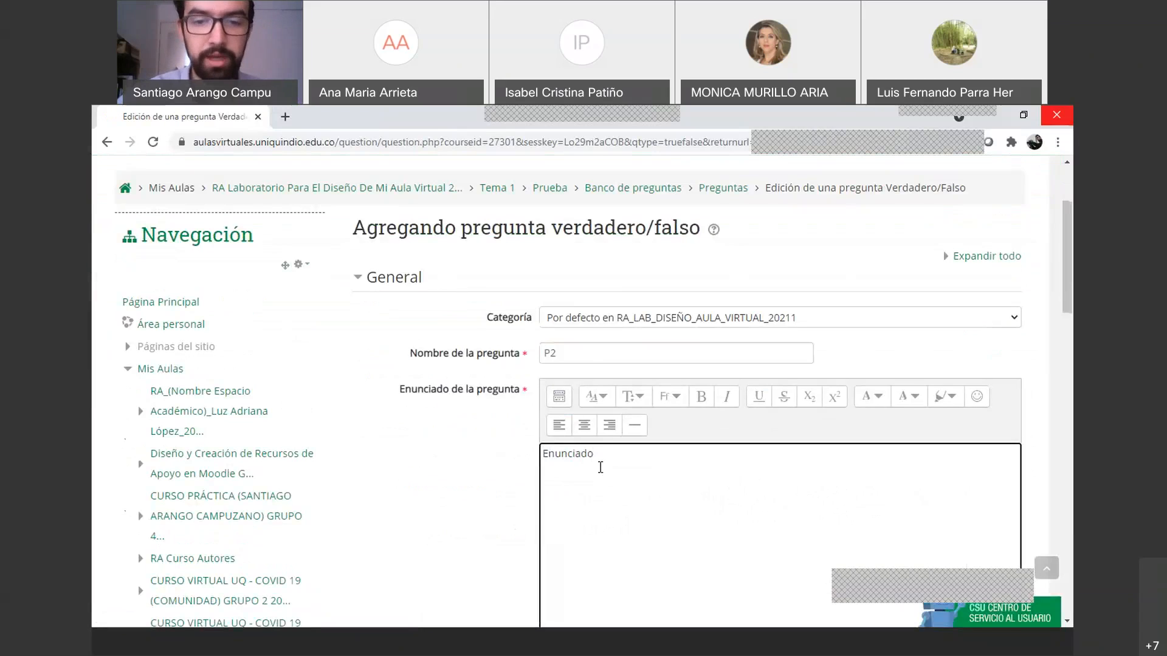
pyautogui.write(' y descripcion')
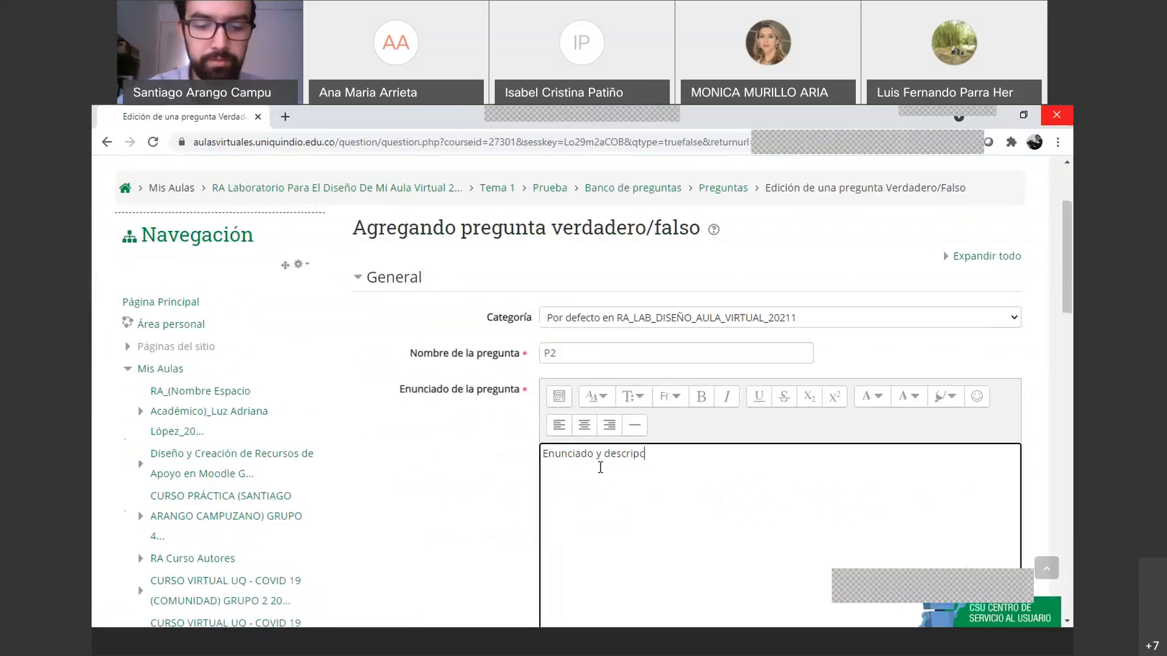
pyautogui.press('BackSpace')
pyautogui.press('BackSpace')
pyautogui.write('ón')
pyautogui.scroll(-5, 600, 468)
pyautogui.scroll(-12, 562, 413)
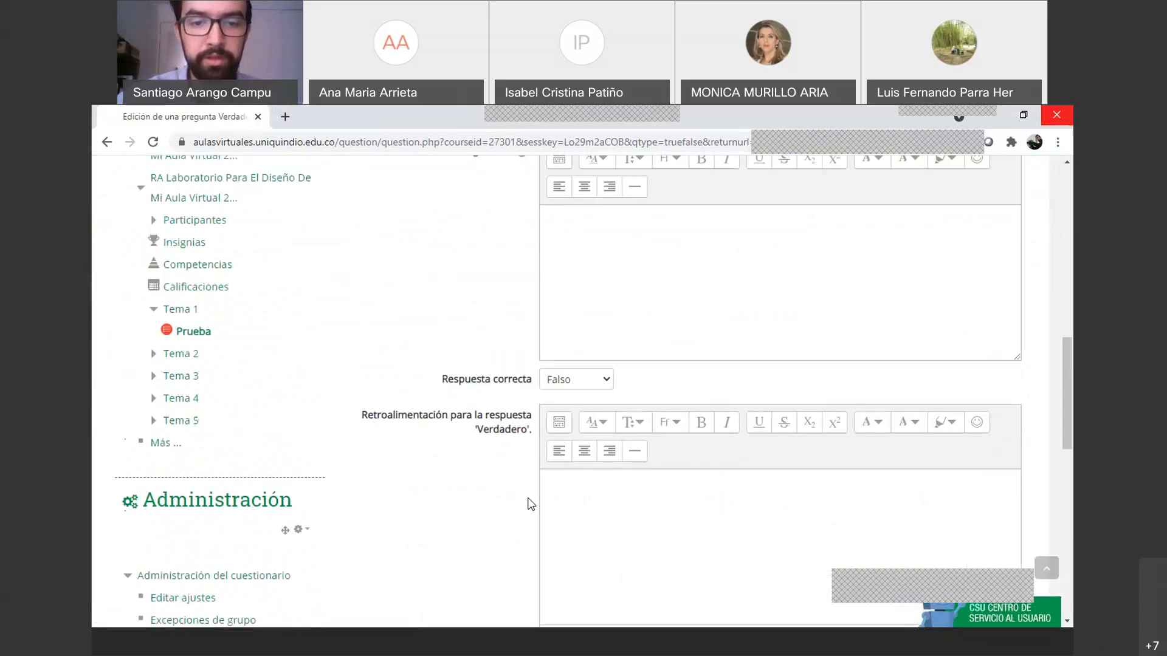
pyautogui.click(599, 350)
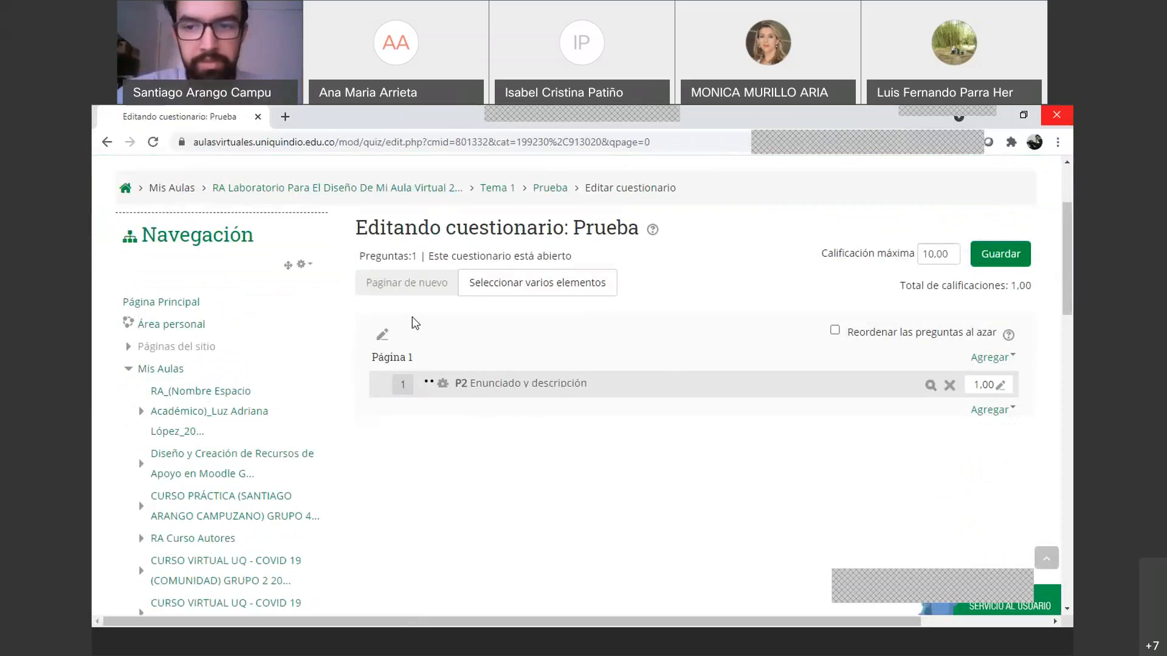
pyautogui.scroll(3, 412, 316)
# Go back to the course and open its Banco de preguntas, listing P1, P1 and P2
pyautogui.click(385, 332)
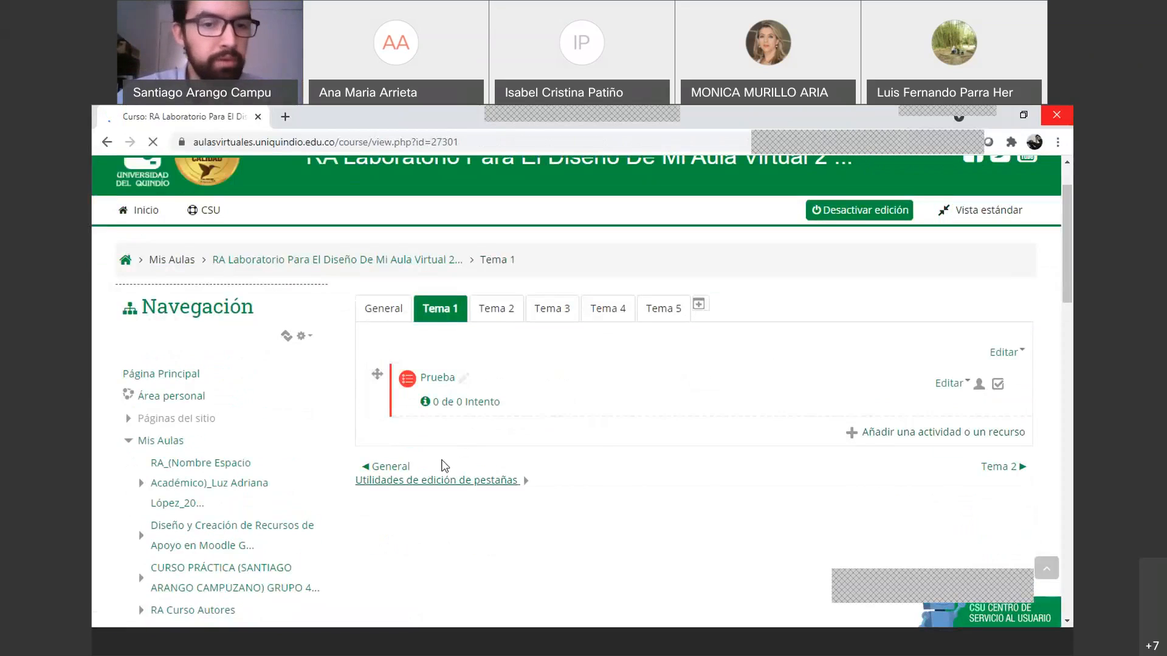
pyautogui.scroll(-3, 223, 522)
pyautogui.scroll(-10, 224, 523)
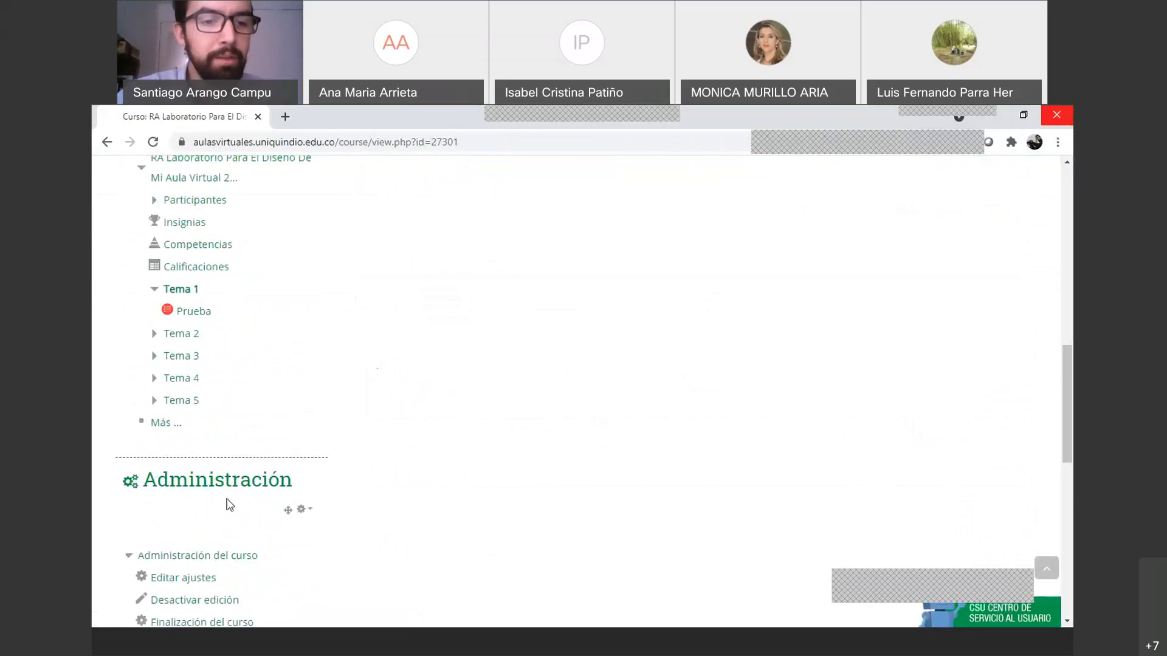
pyautogui.scroll(-5, 216, 518)
pyautogui.scroll(-1, 217, 542)
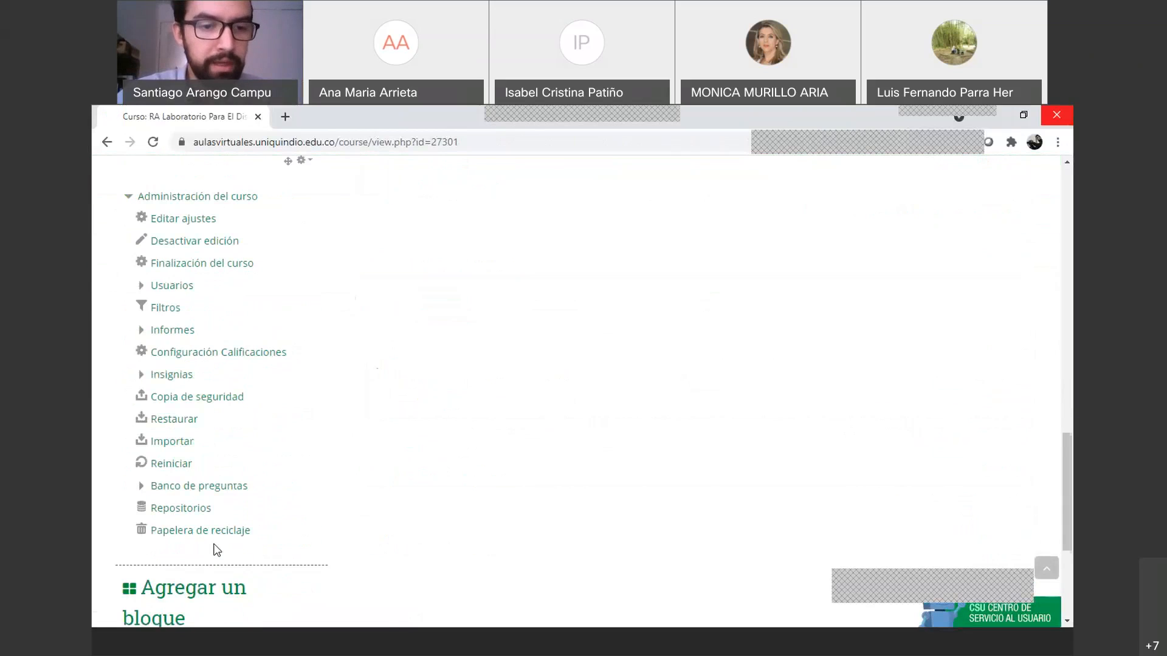
pyautogui.click(234, 488)
pyautogui.scroll(-3, 644, 476)
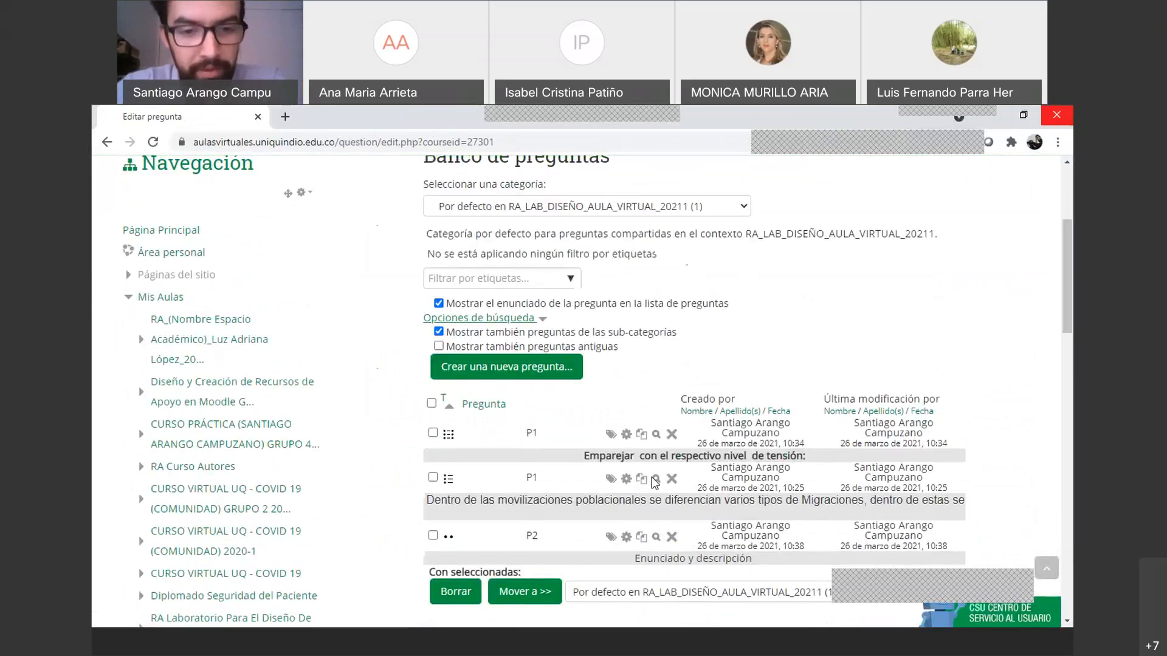
pyautogui.scroll(1, 607, 401)
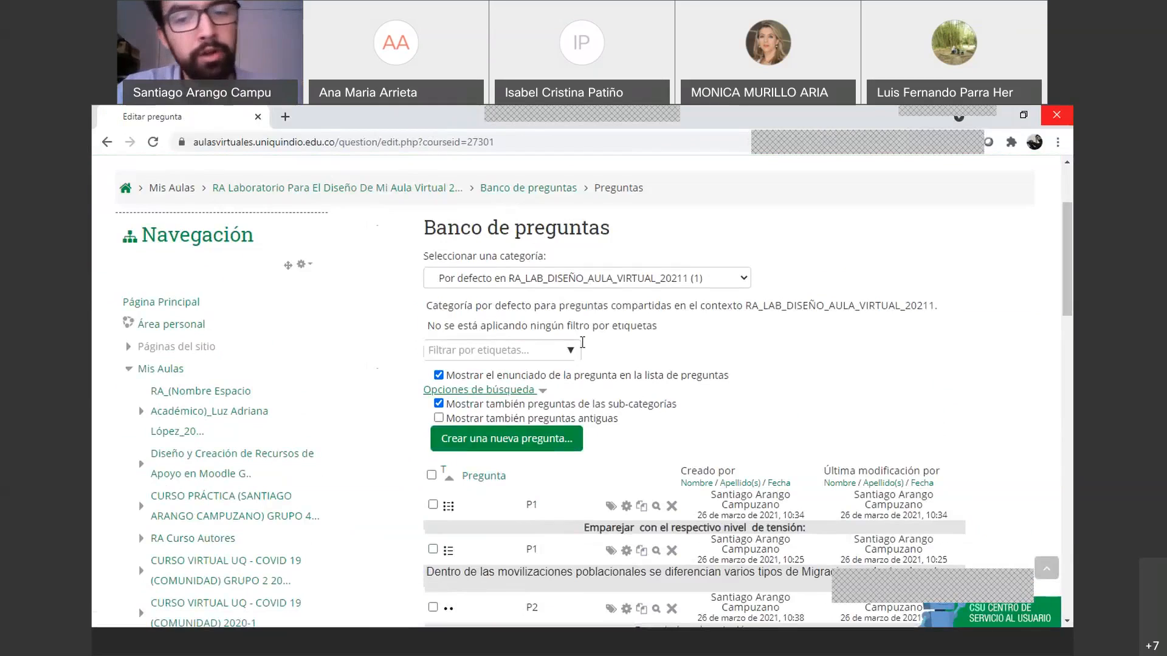
# Go back to the course page and open the Prueba quiz
pyautogui.click(440, 191)
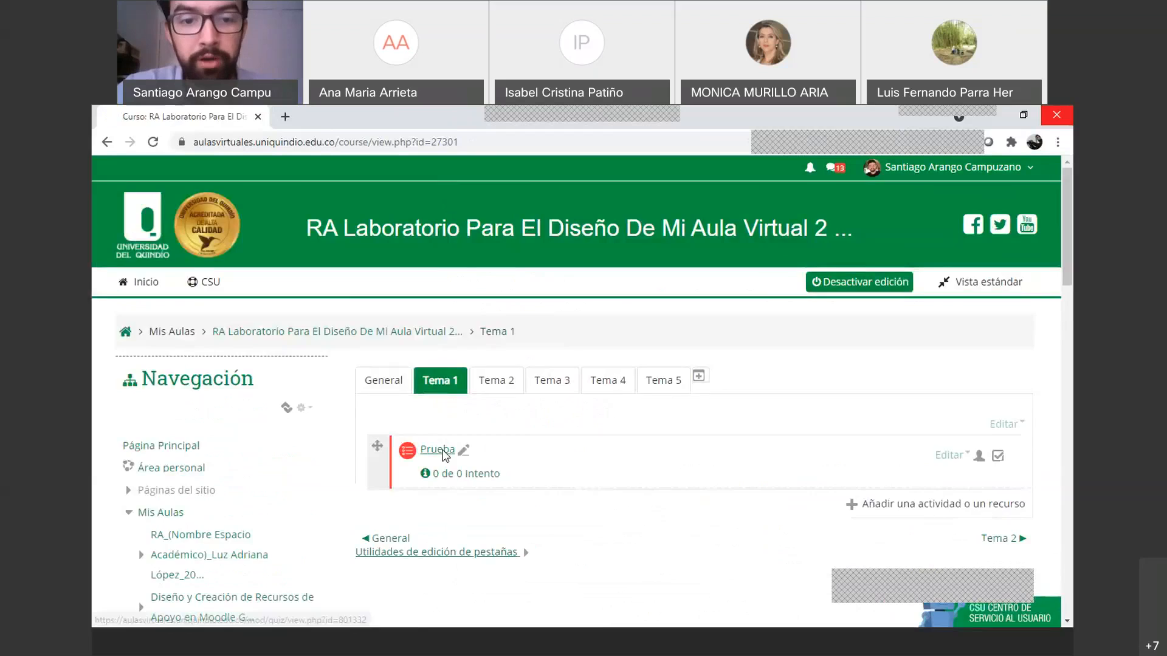
pyautogui.click(425, 450)
pyautogui.scroll(-10, 303, 445)
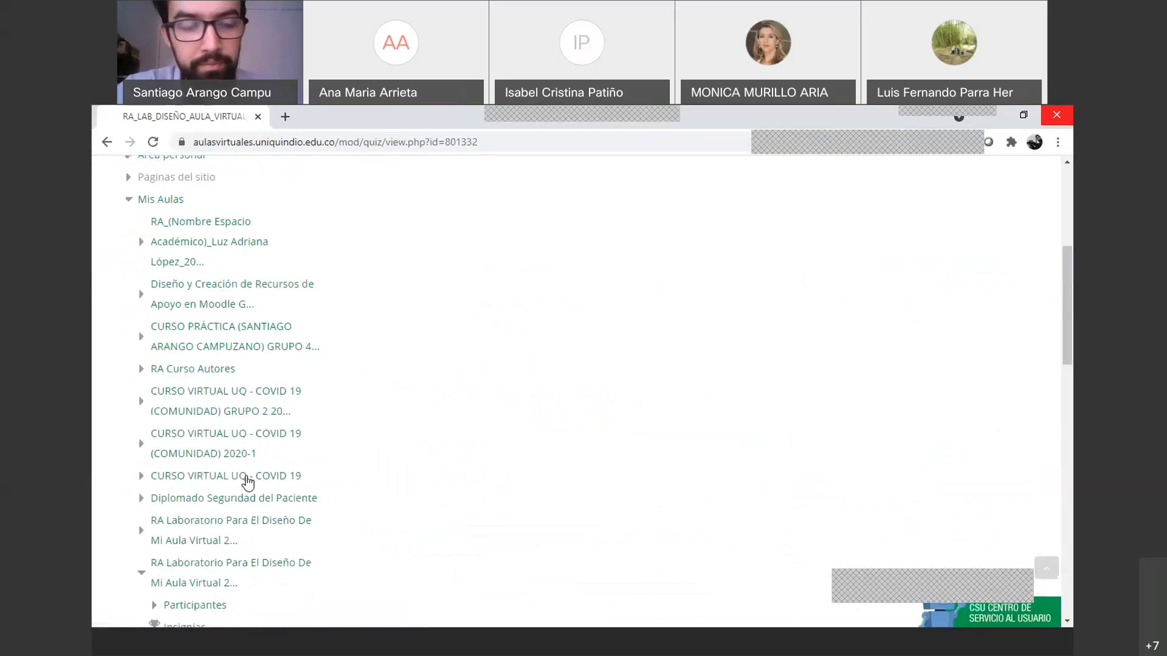
pyautogui.scroll(10, 253, 487)
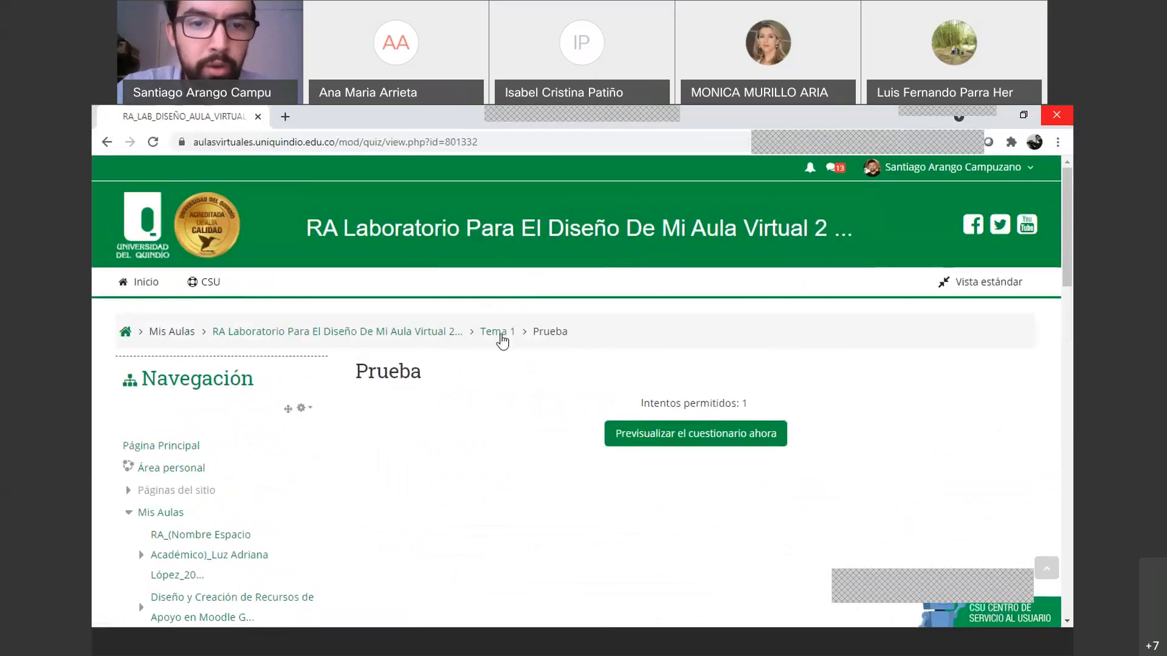
# Return to Tema 1 and look over the Prueba activity's editing options
pyautogui.click(507, 339)
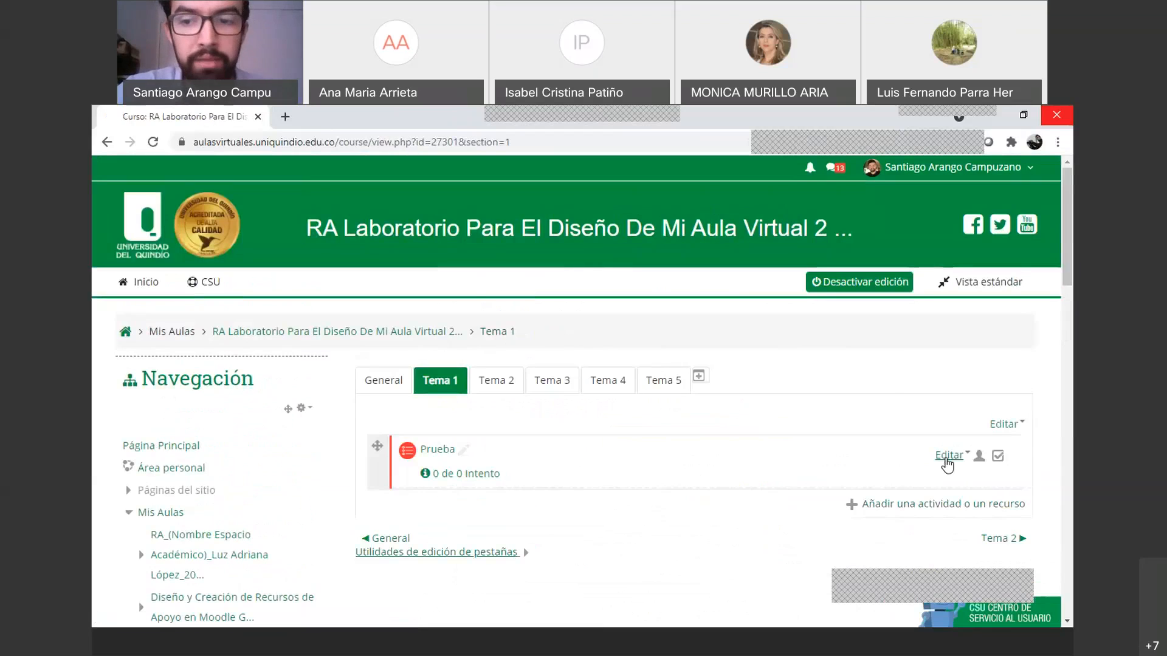
pyautogui.click(949, 455)
pyautogui.click(695, 542)
pyautogui.scroll(-9, 419, 473)
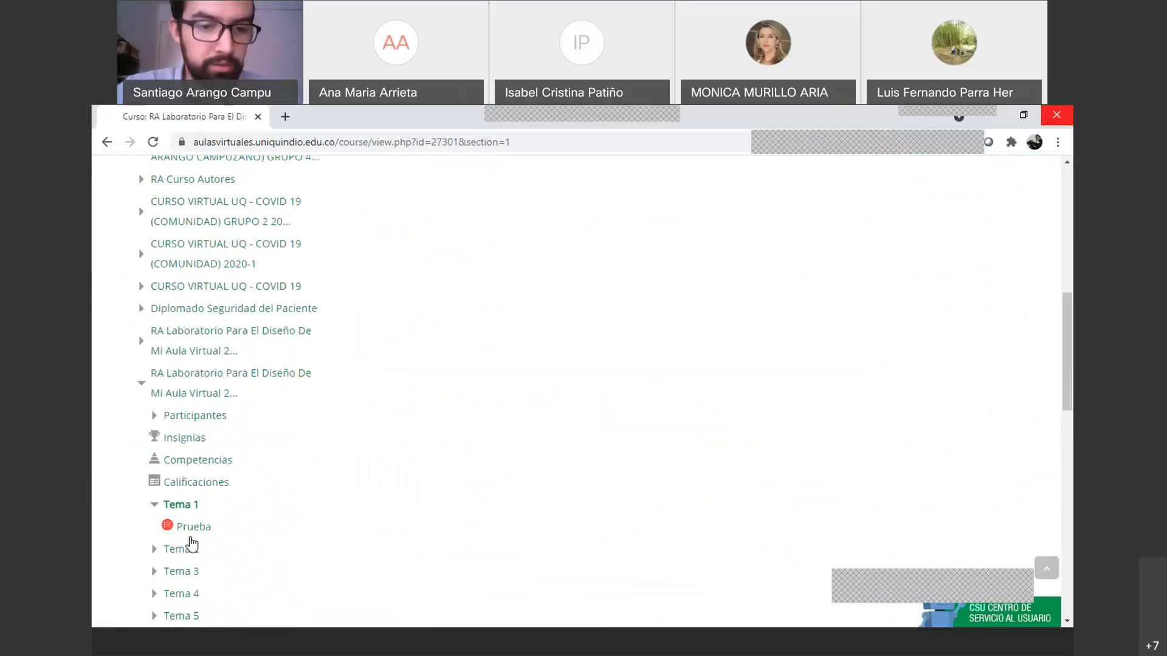
pyautogui.scroll(-6, 198, 549)
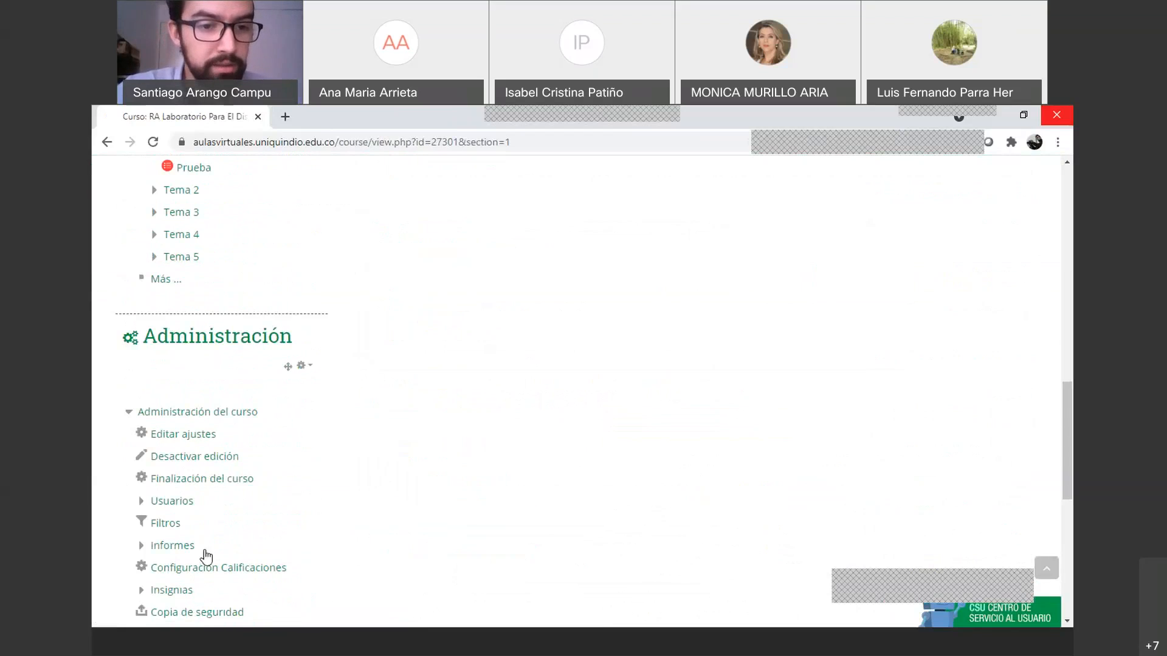
pyautogui.scroll(-1, 213, 495)
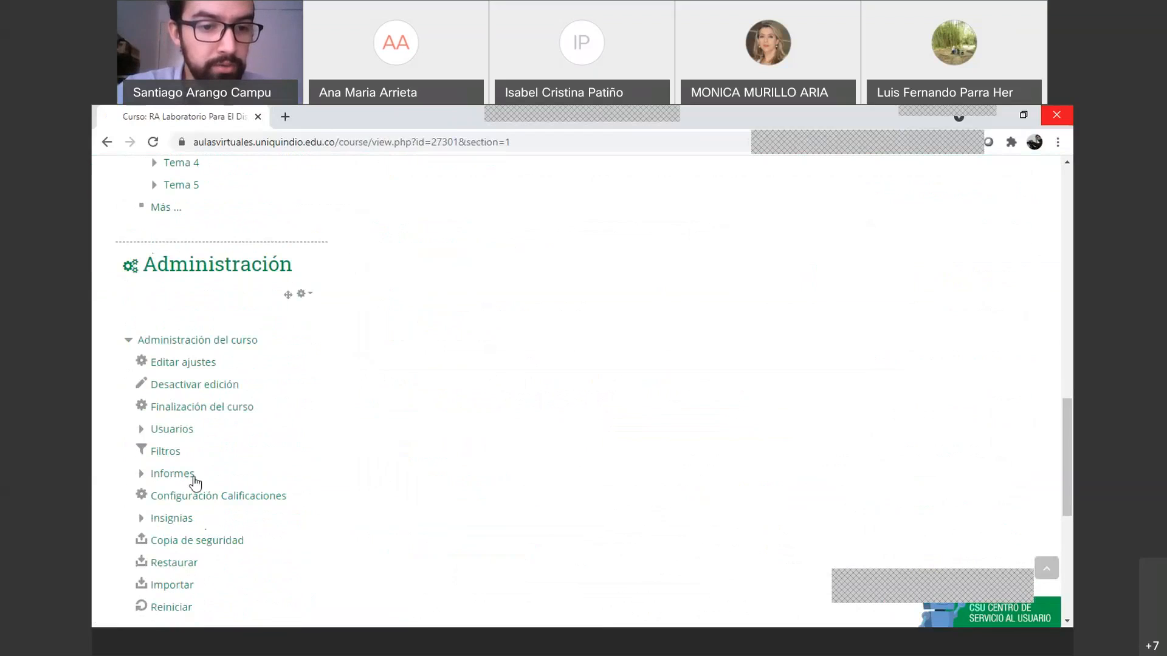
pyautogui.scroll(6, 189, 449)
pyautogui.scroll(4, 193, 451)
pyautogui.scroll(-8, 193, 451)
pyautogui.scroll(-7, 196, 463)
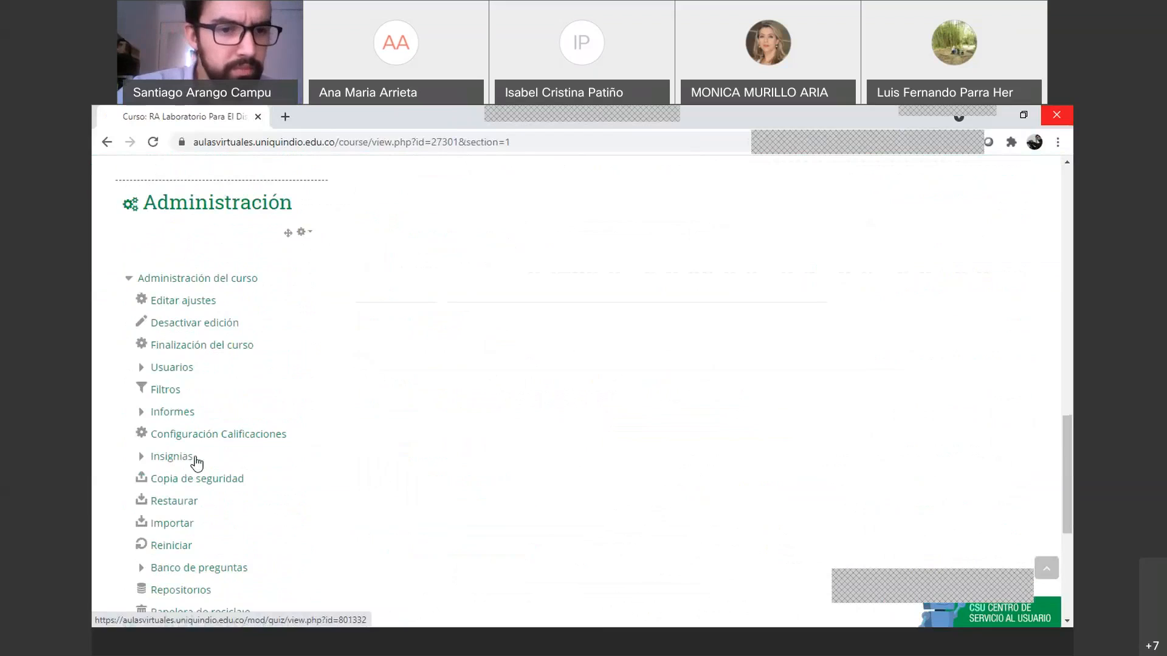
pyautogui.scroll(3, 198, 465)
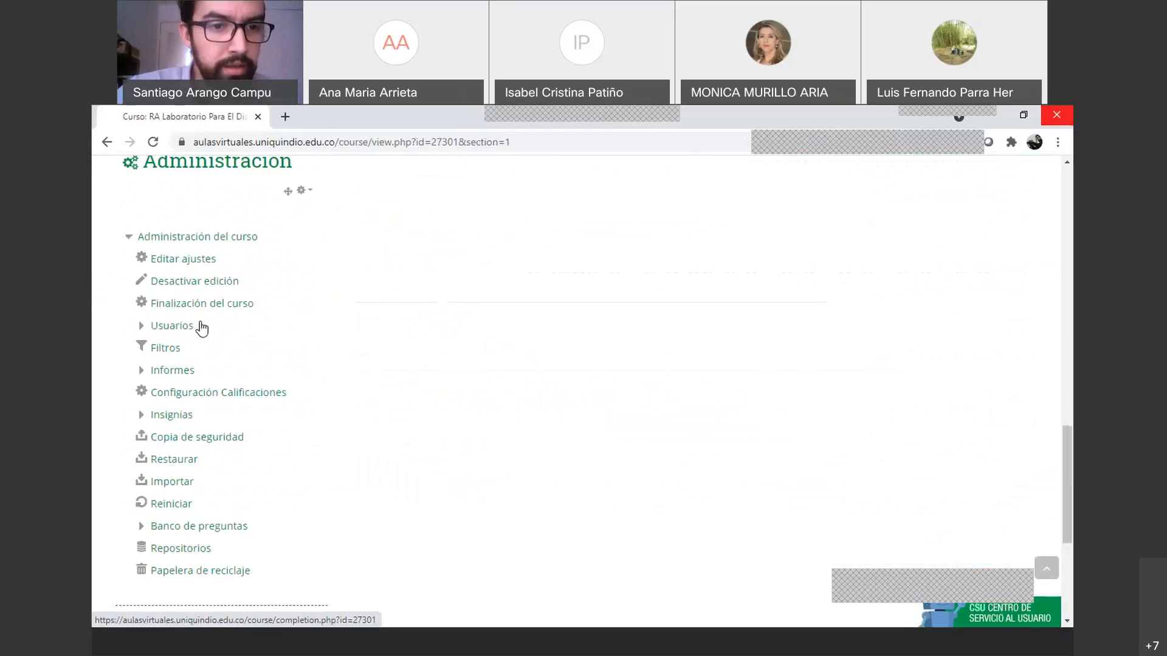
pyautogui.scroll(15, 417, 437)
# Reopen the Prueba quiz and reach its question editing page
pyautogui.click(435, 419)
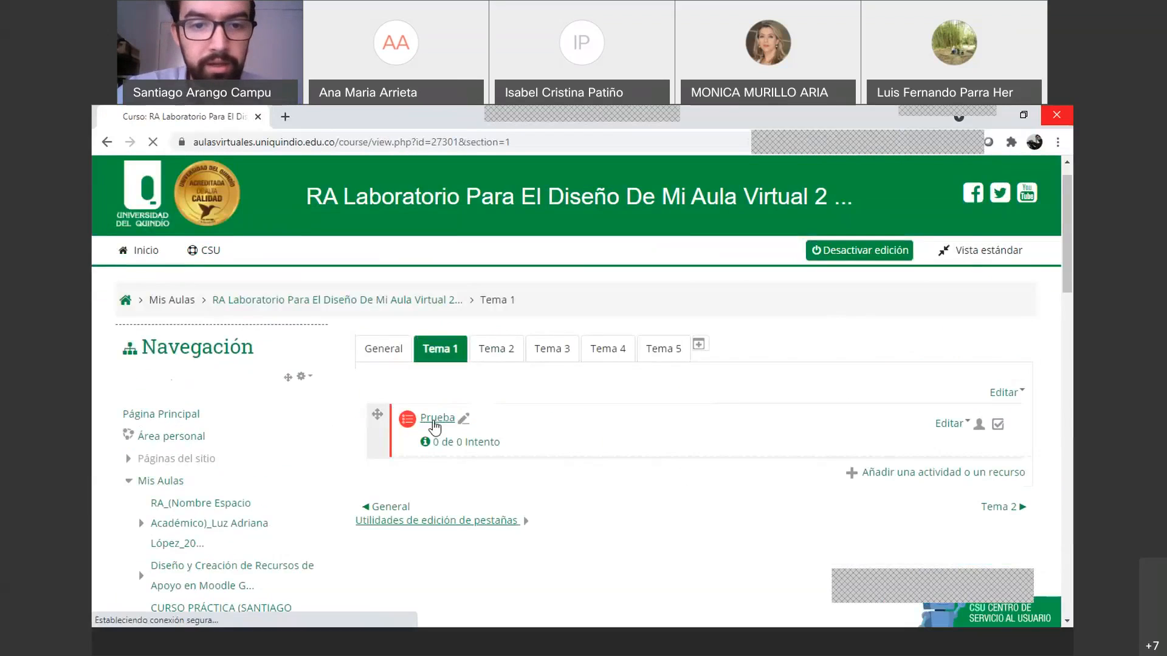
pyautogui.scroll(-6, 286, 464)
pyautogui.scroll(-9, 255, 514)
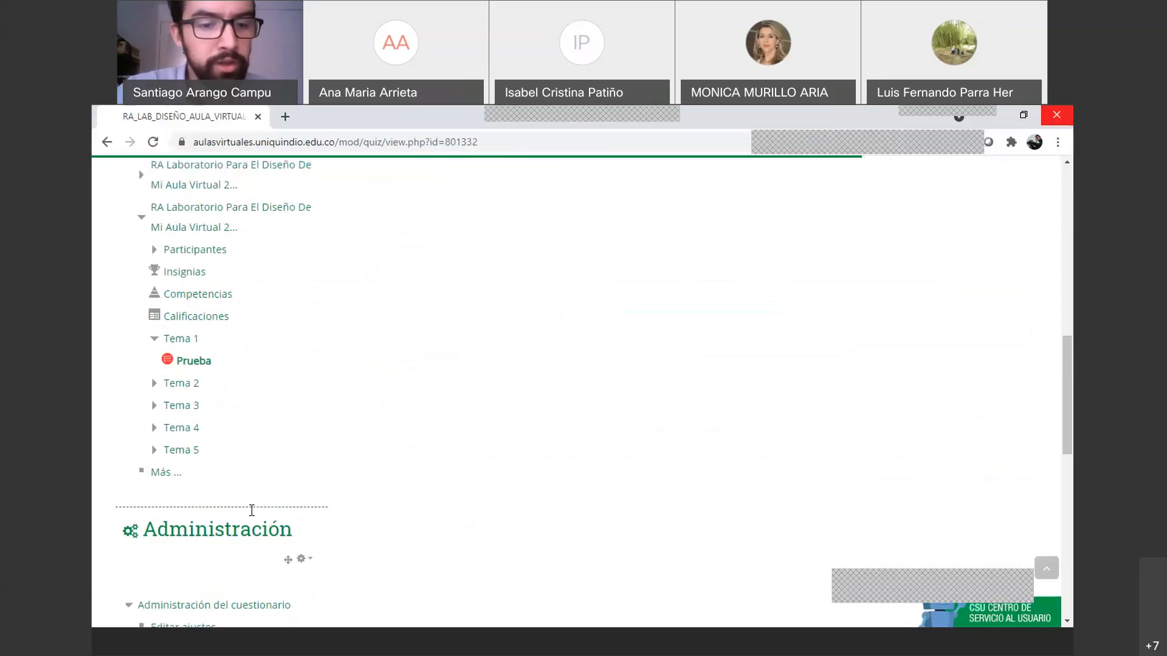
pyautogui.click(219, 503)
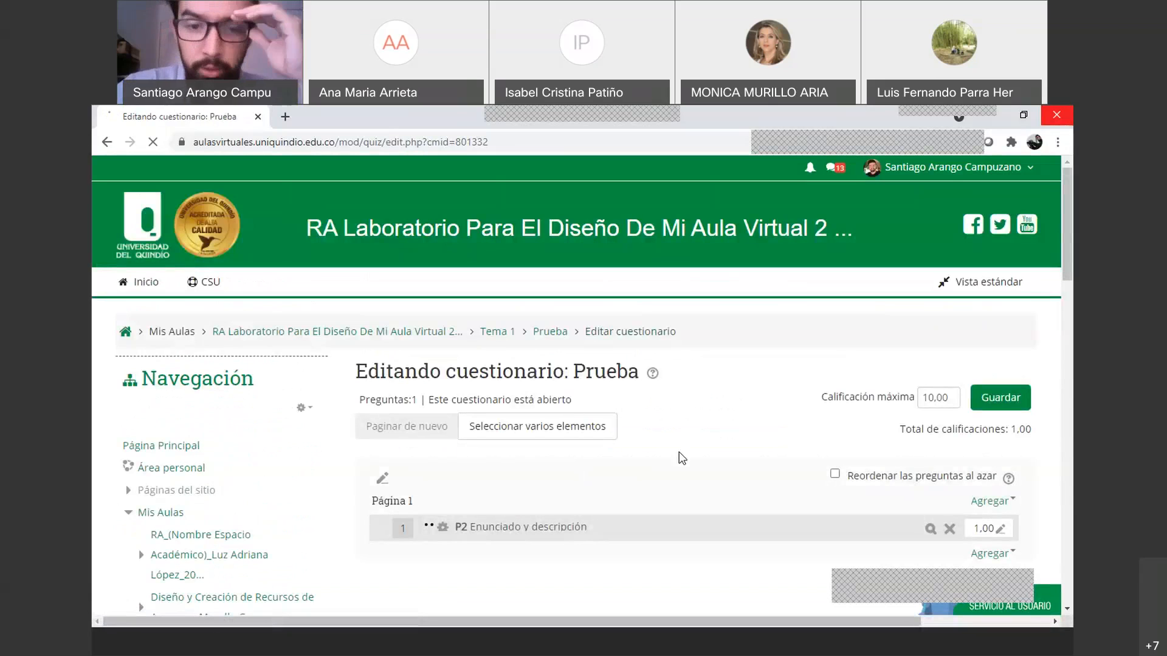
# Add a brand-new Opción múltiple question to Prueba, opening its blank form
pyautogui.scroll(-2, 660, 446)
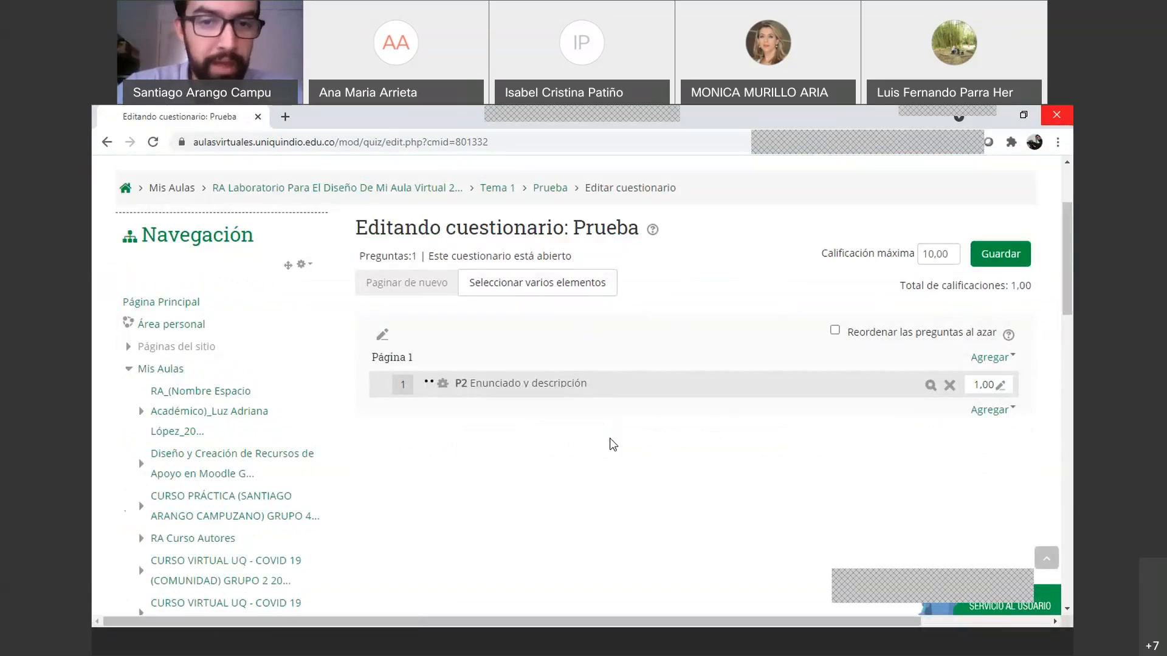
pyautogui.click(988, 409)
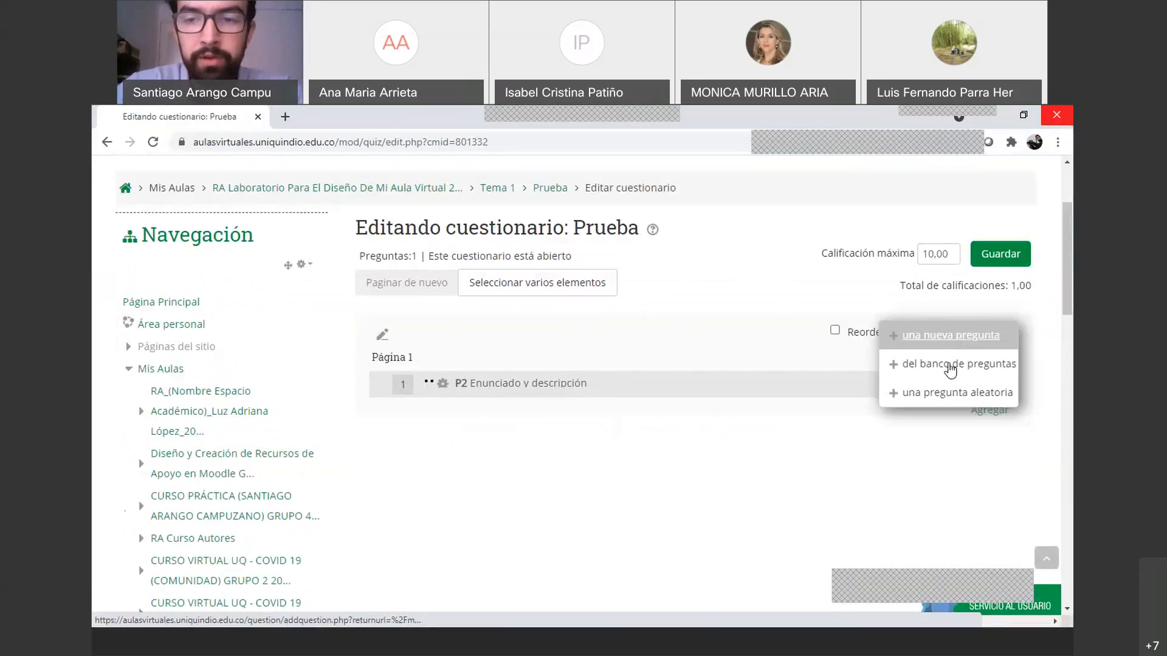
pyautogui.click(931, 336)
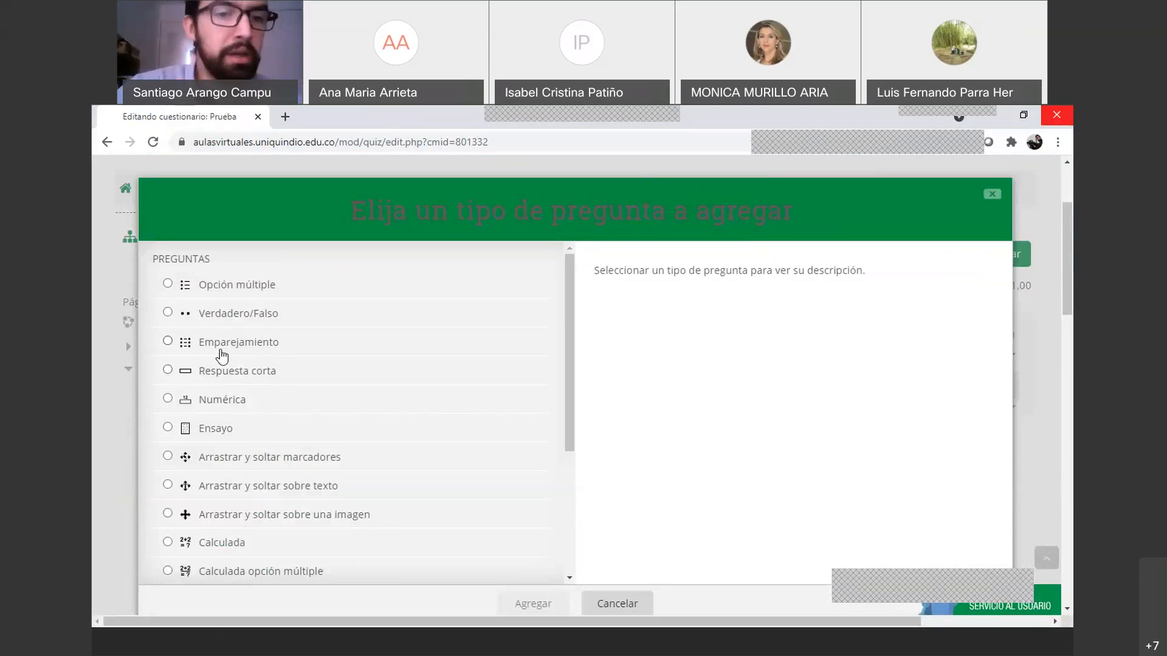
pyautogui.click(210, 287)
pyautogui.click(528, 604)
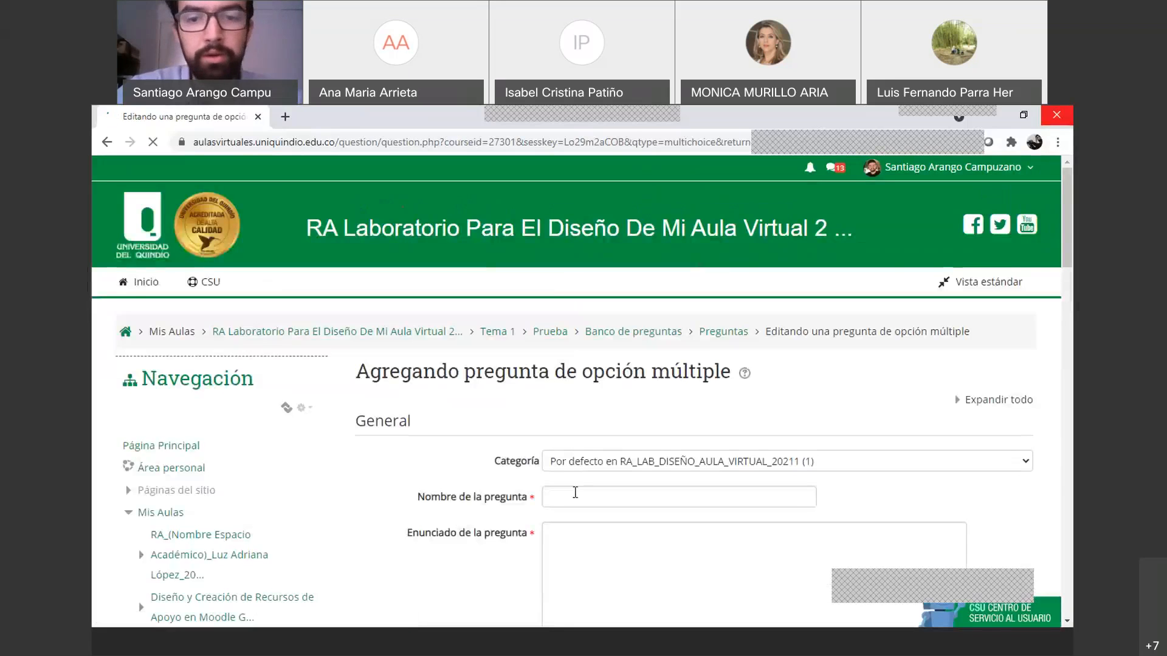
pyautogui.click(575, 492)
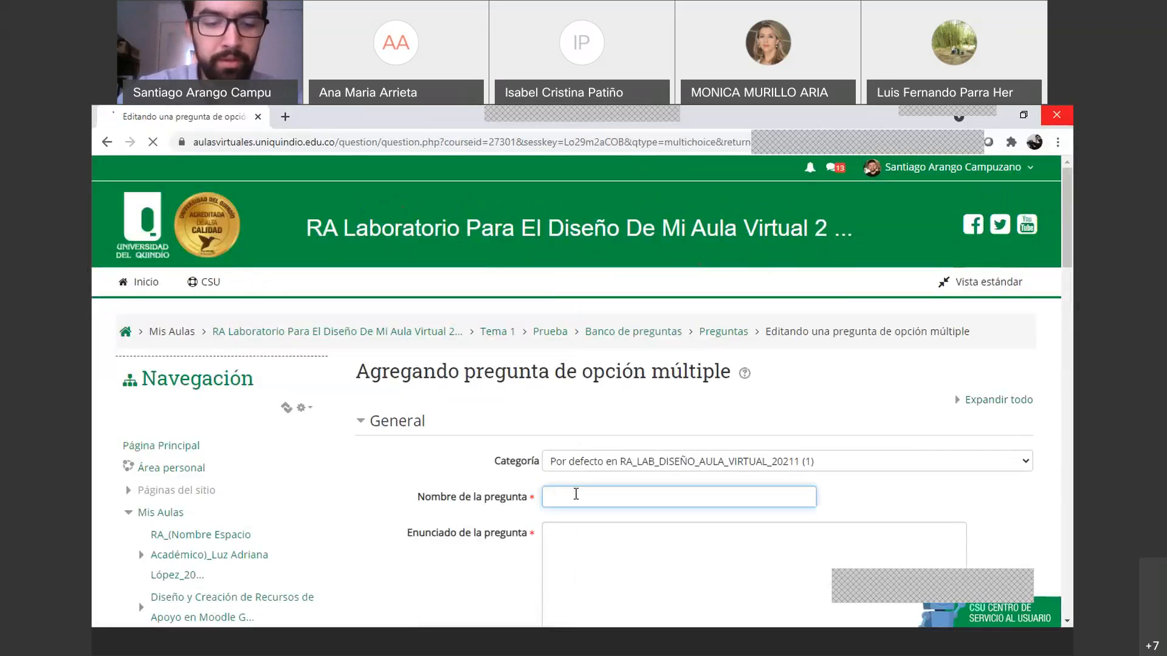
# Name the question P3, keep the default category, and enter the statement 'Prueba'
pyautogui.scroll(-2, 599, 512)
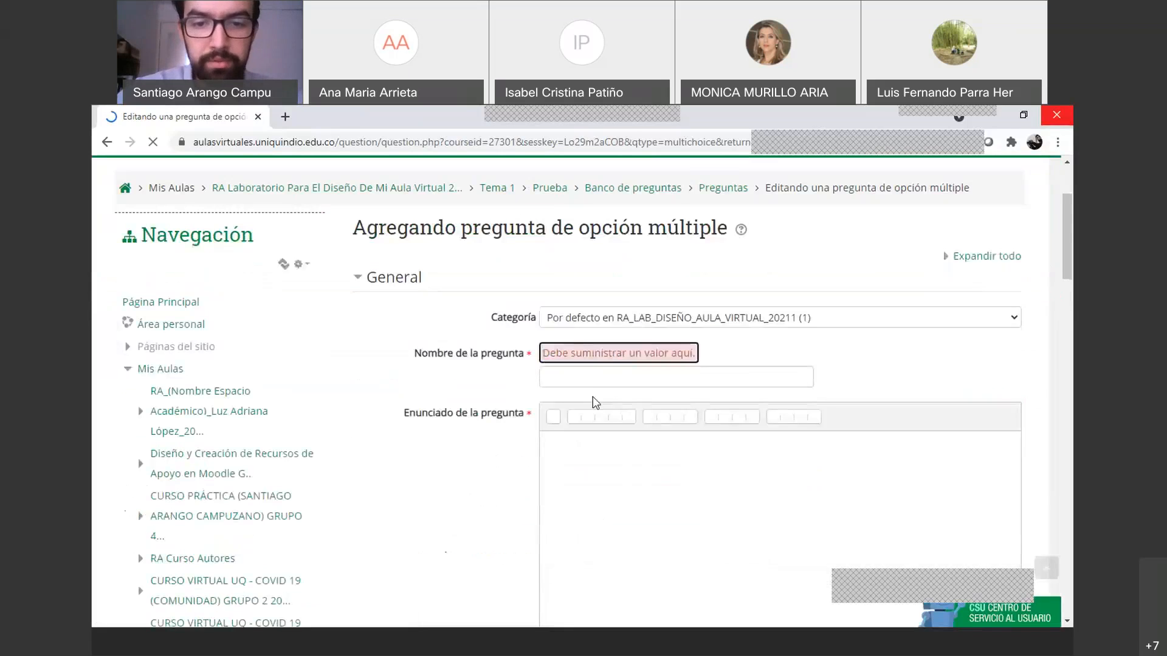
pyautogui.click(586, 377)
pyautogui.write('P#')
pyautogui.press('BackSpace')
pyautogui.write('3')
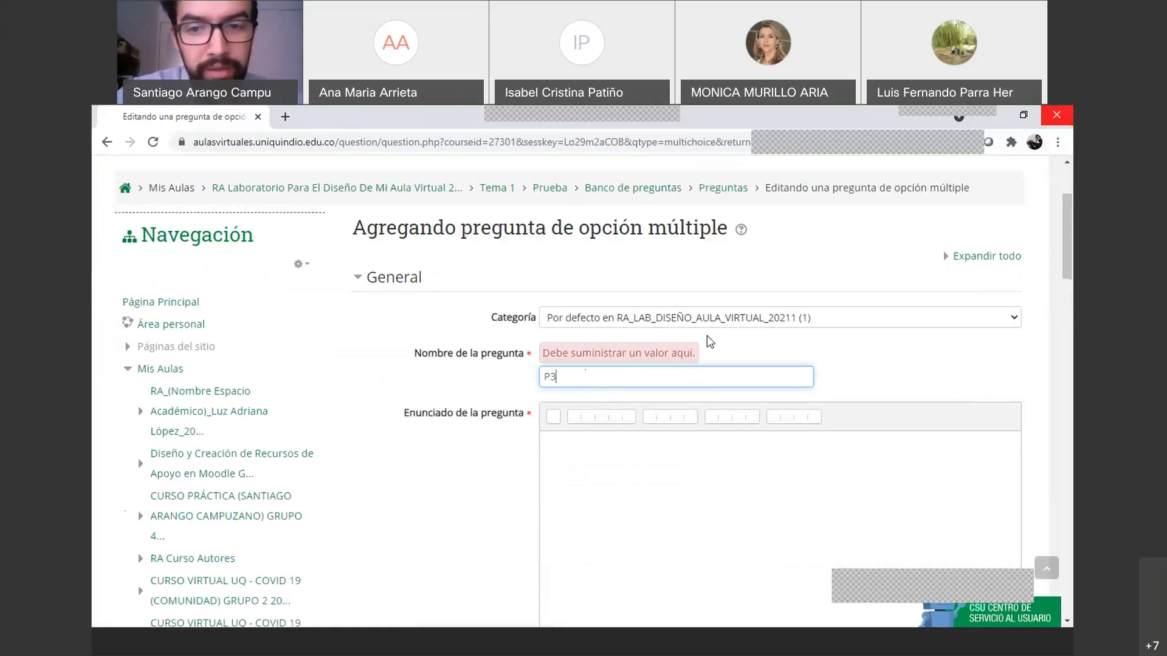
pyautogui.click(637, 317)
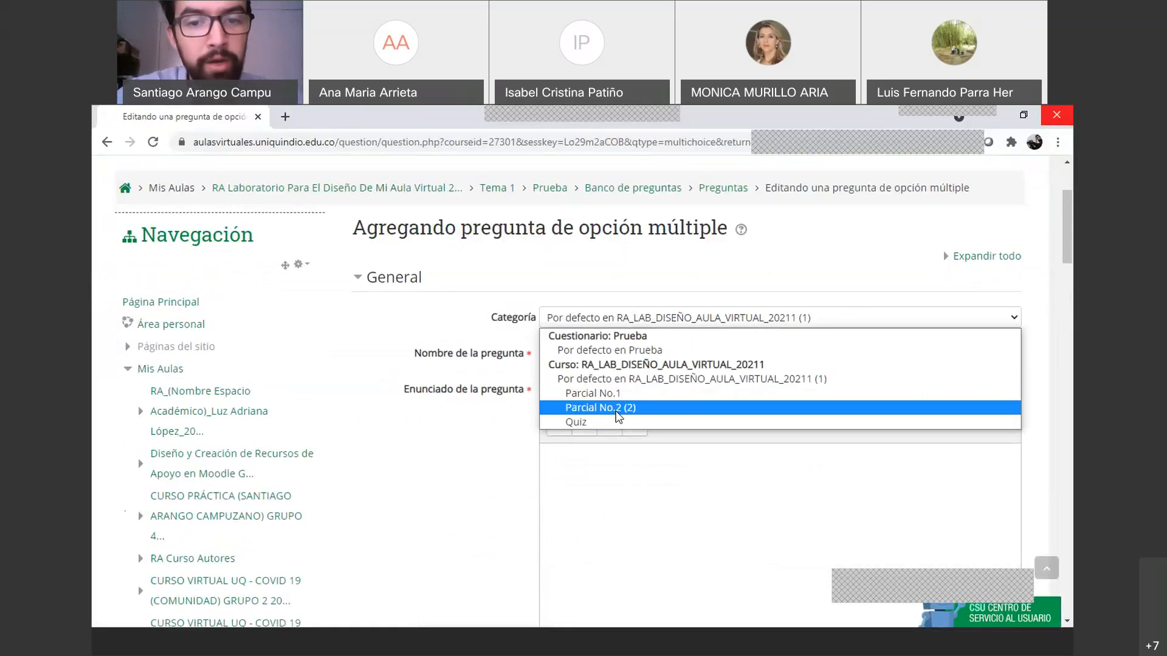
pyautogui.click(578, 380)
pyautogui.click(576, 453)
pyautogui.scroll(-2, 641, 498)
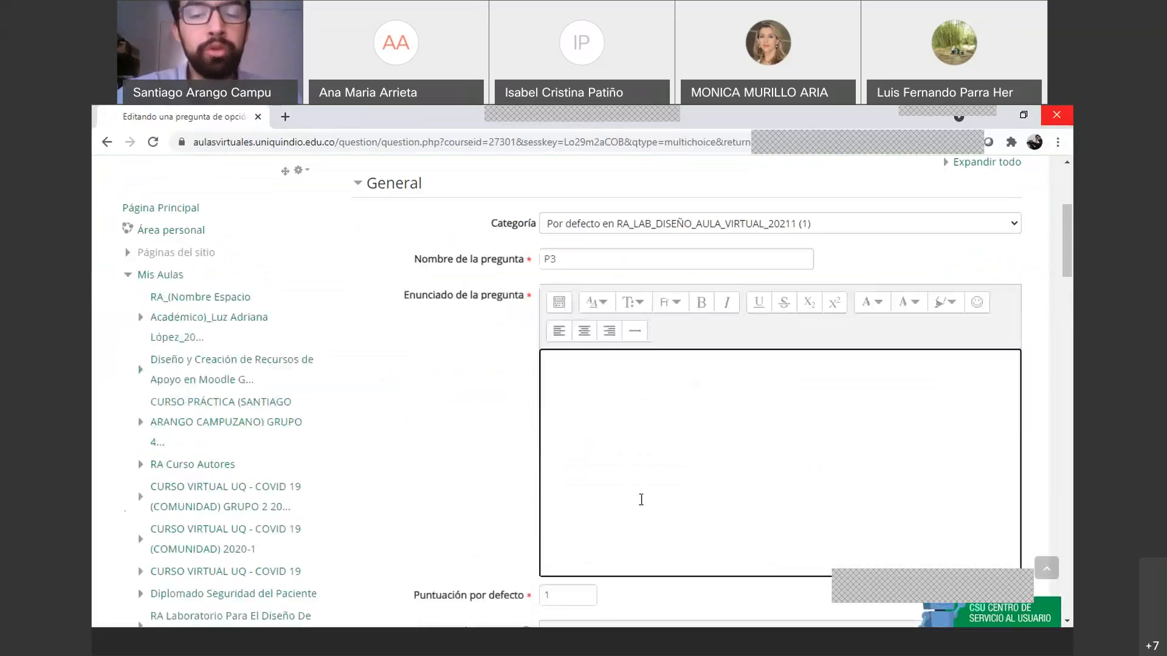
pyautogui.write('Prueba')
# Add choices 'sdasd' graded 100% and 'adsdasd', then save the question
pyautogui.scroll(-8, 638, 450)
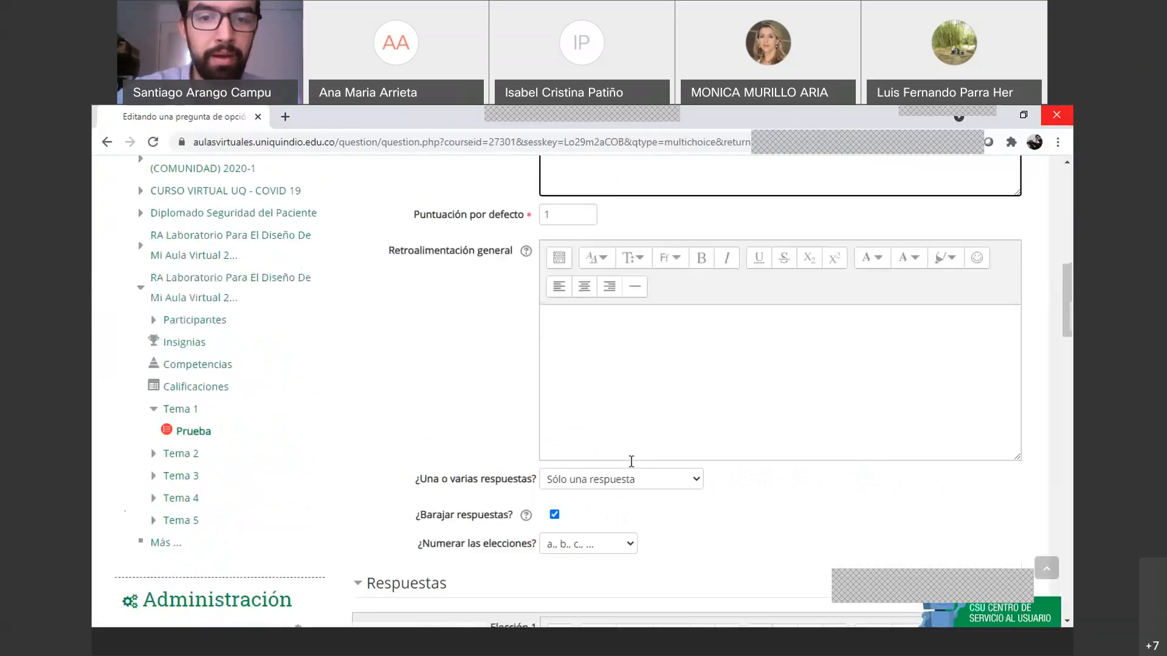
pyautogui.click(566, 443)
pyautogui.write('sdasd')
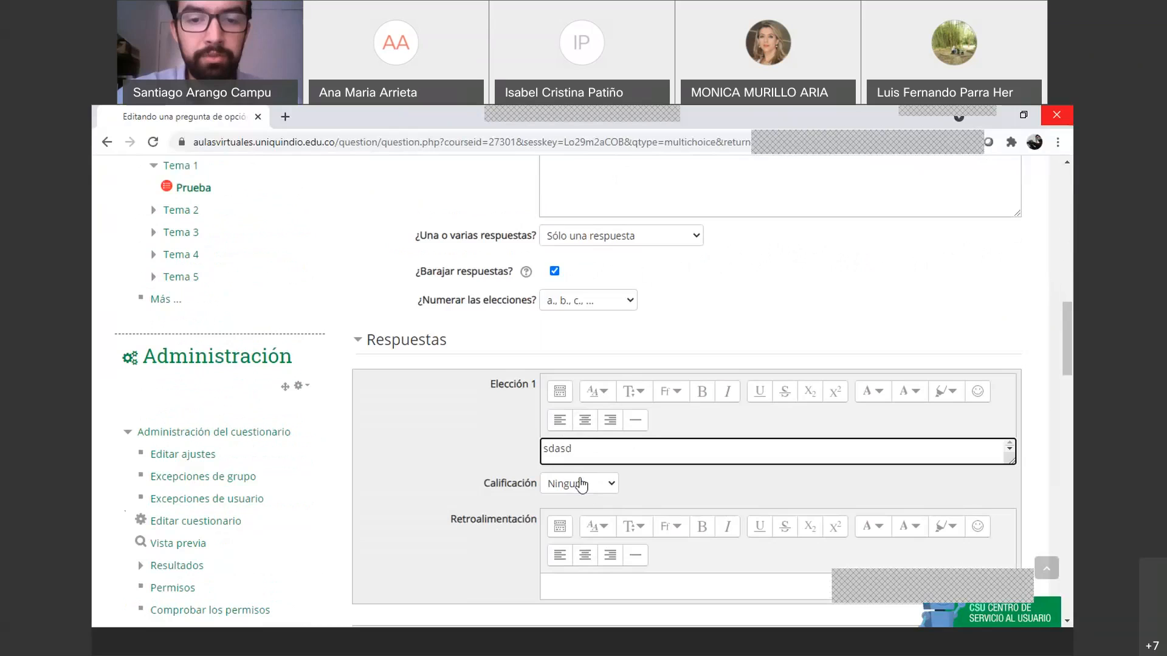
pyautogui.click(578, 481)
pyautogui.click(559, 205)
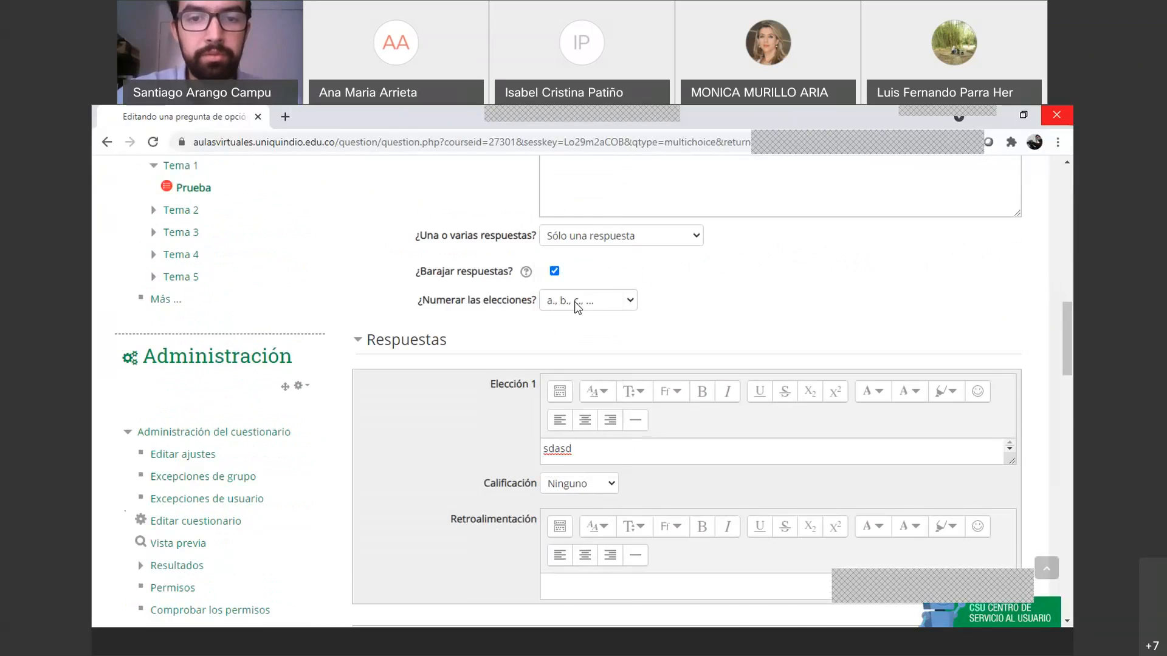
pyautogui.scroll(-5, 574, 302)
pyautogui.click(573, 426)
pyautogui.write('adsdasd')
pyautogui.click(592, 454)
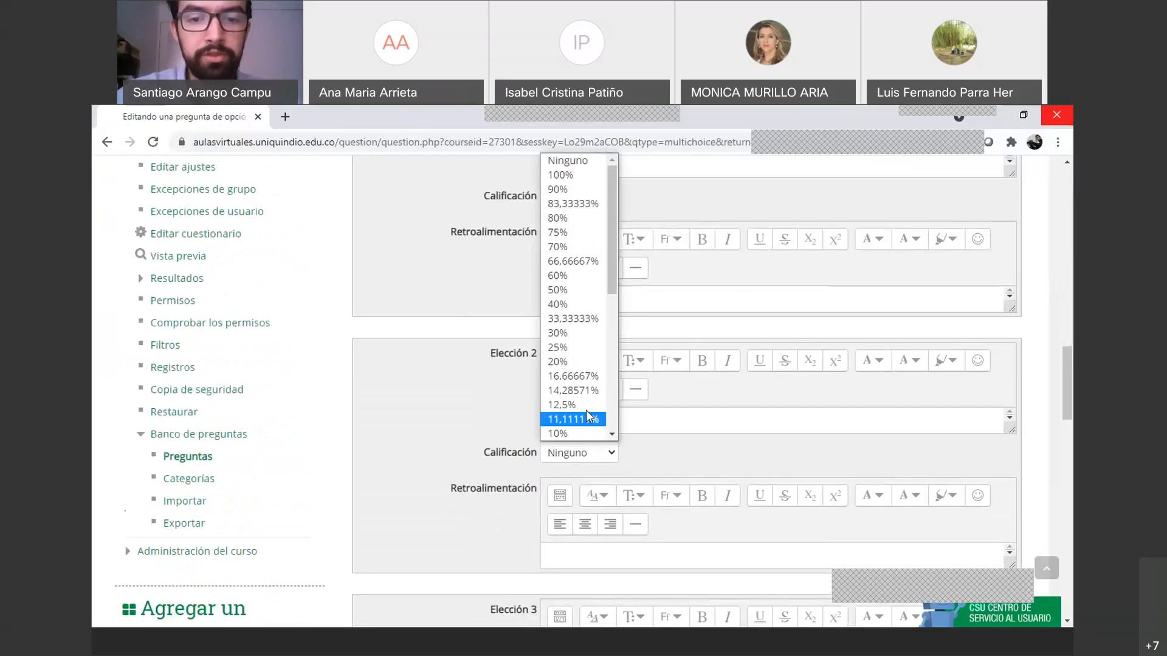
pyautogui.press('Escape')
pyautogui.scroll(-15, 566, 326)
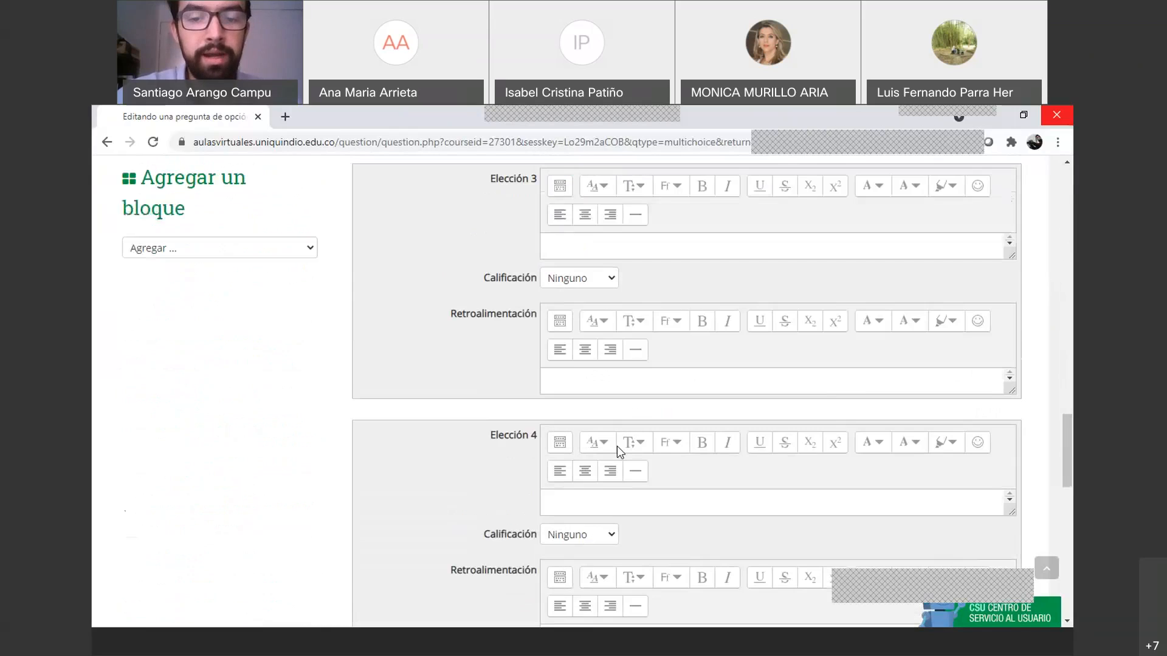
pyautogui.scroll(-3, 619, 496)
pyautogui.click(587, 414)
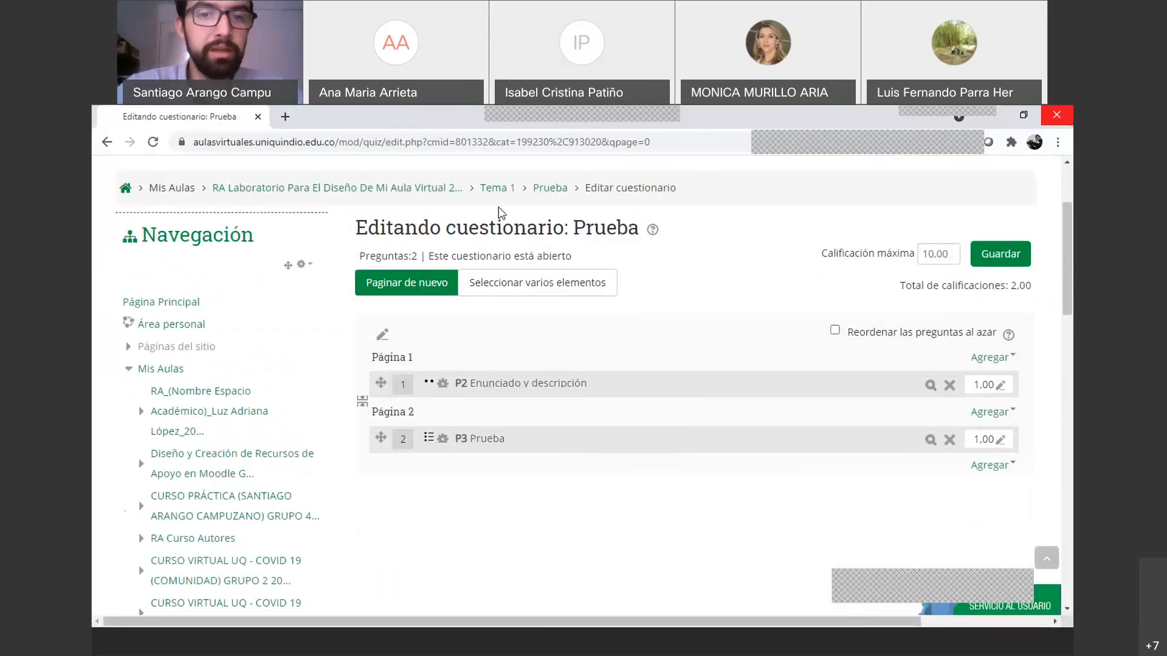
# Return to the course main page and open its question bank from Administración
pyautogui.click(387, 193)
pyautogui.scroll(-10, 279, 344)
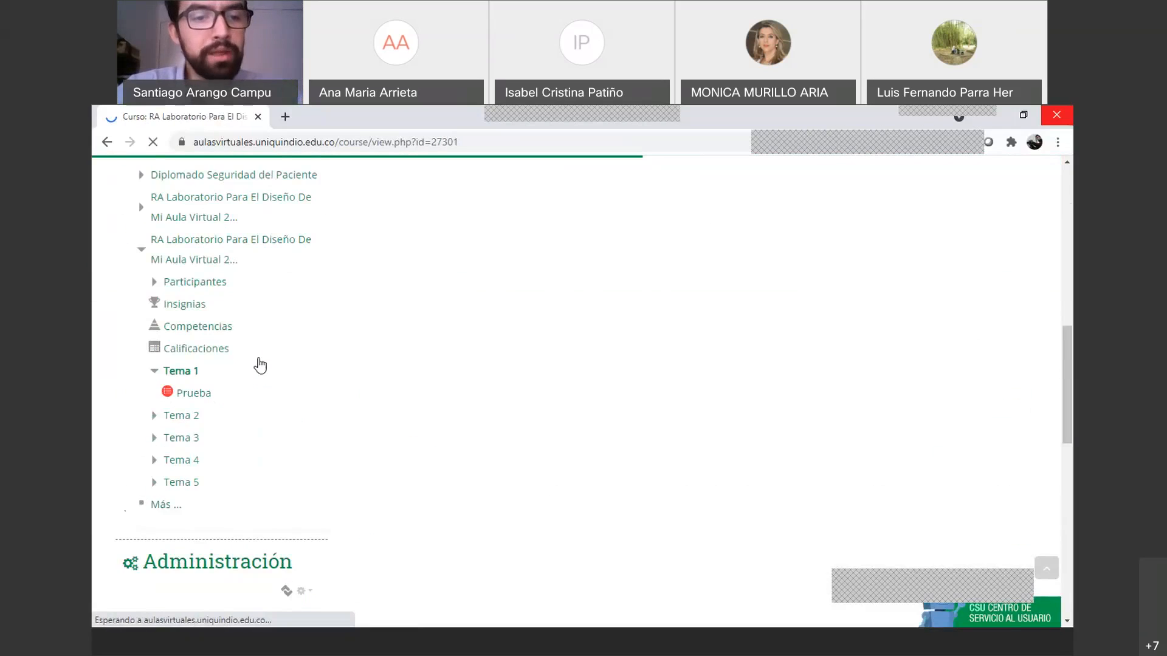
pyautogui.scroll(-5, 260, 365)
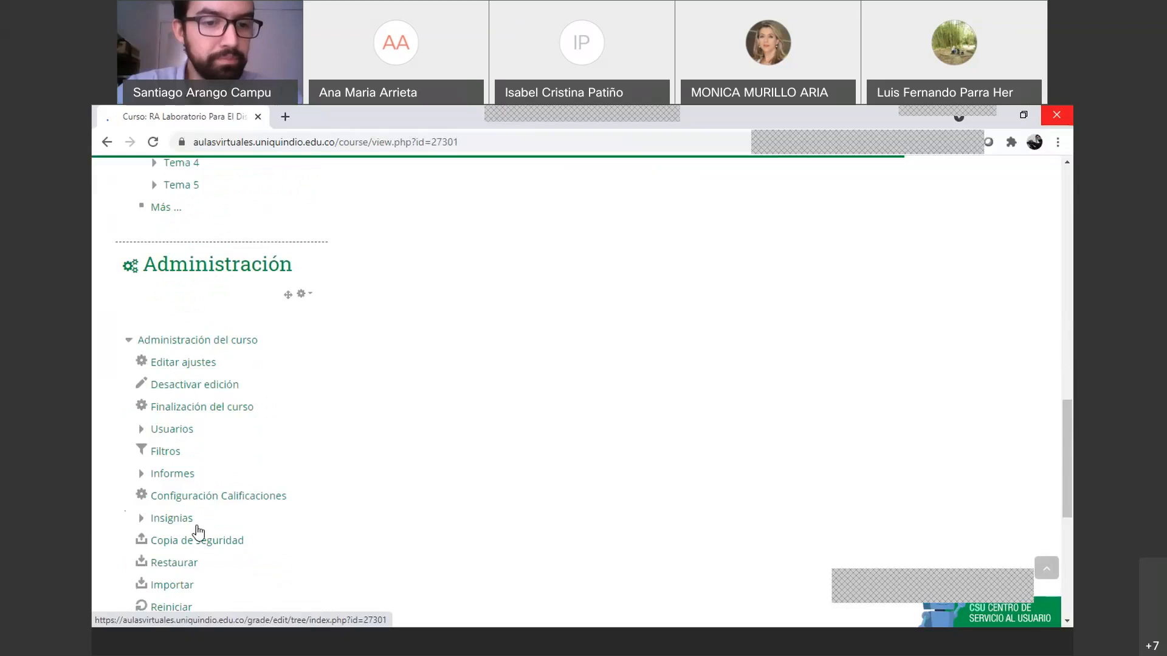
pyautogui.scroll(-5, 197, 532)
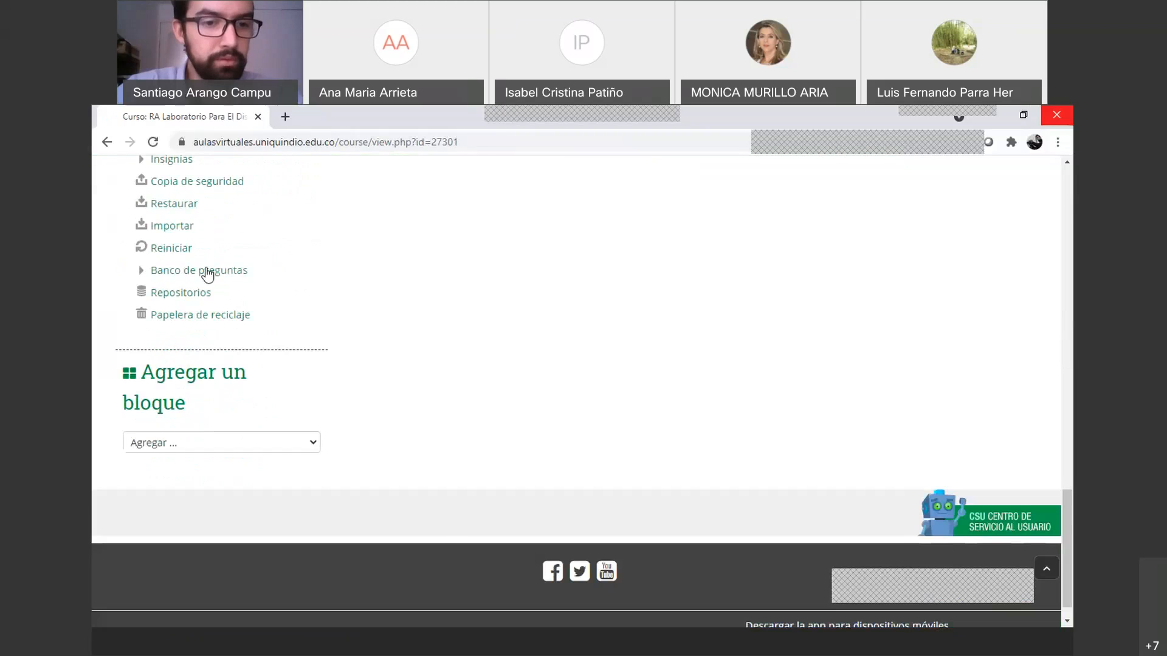
pyautogui.click(208, 271)
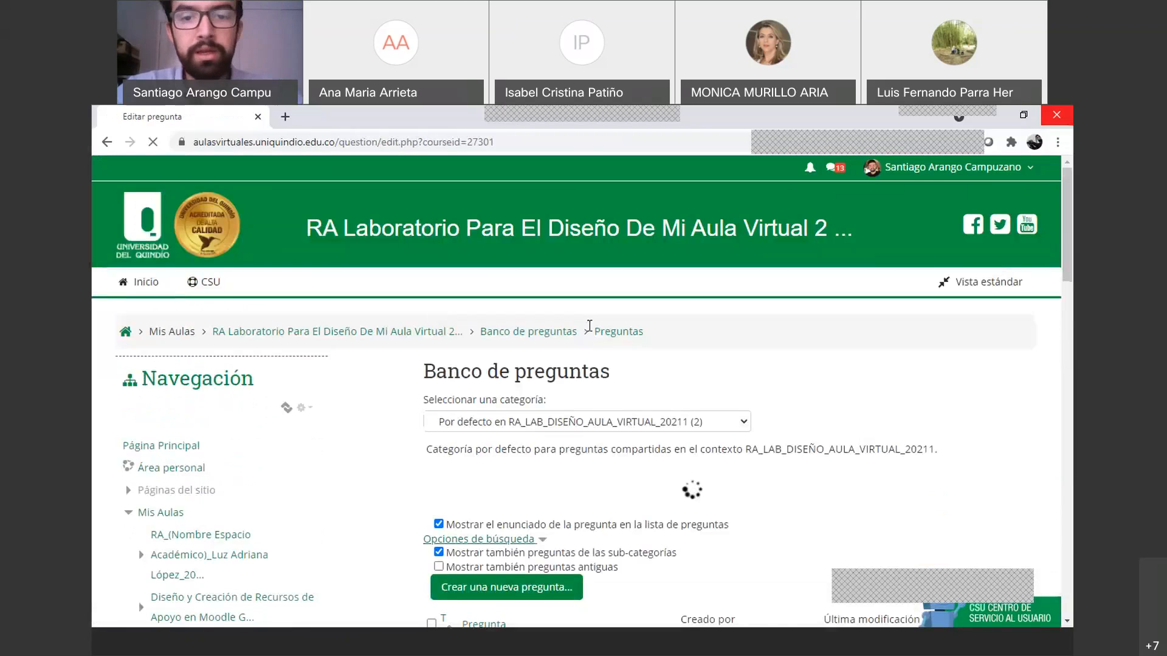
# Review the default category's questions, opening and closing the category list without changing it
pyautogui.scroll(-4, 583, 425)
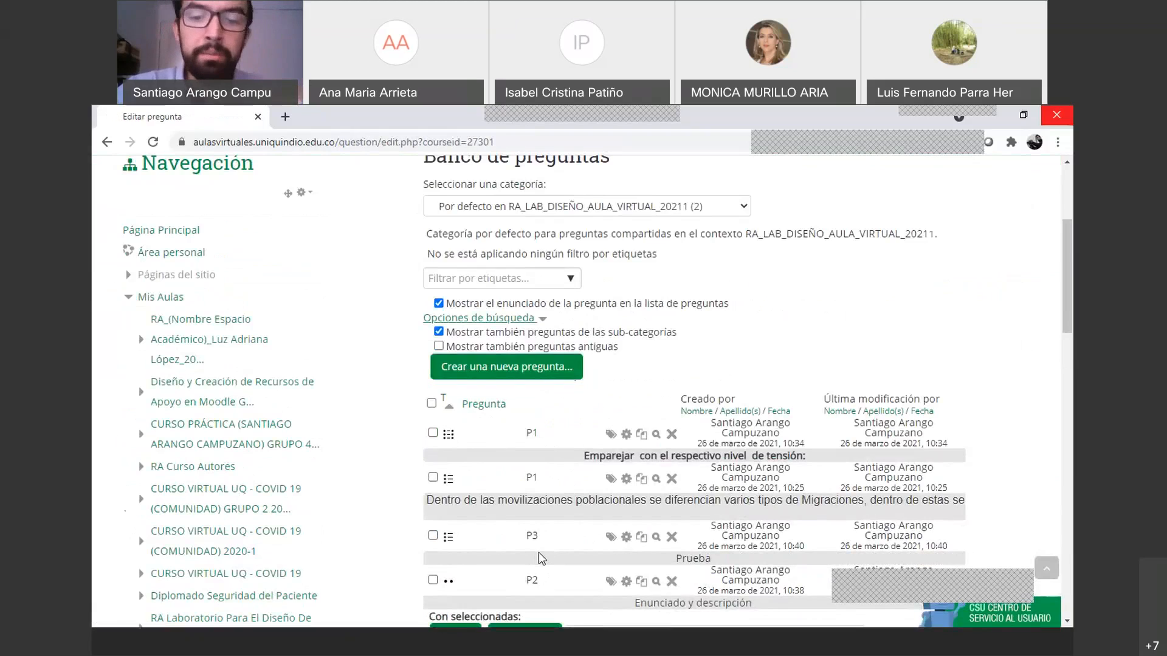
pyautogui.scroll(2, 539, 552)
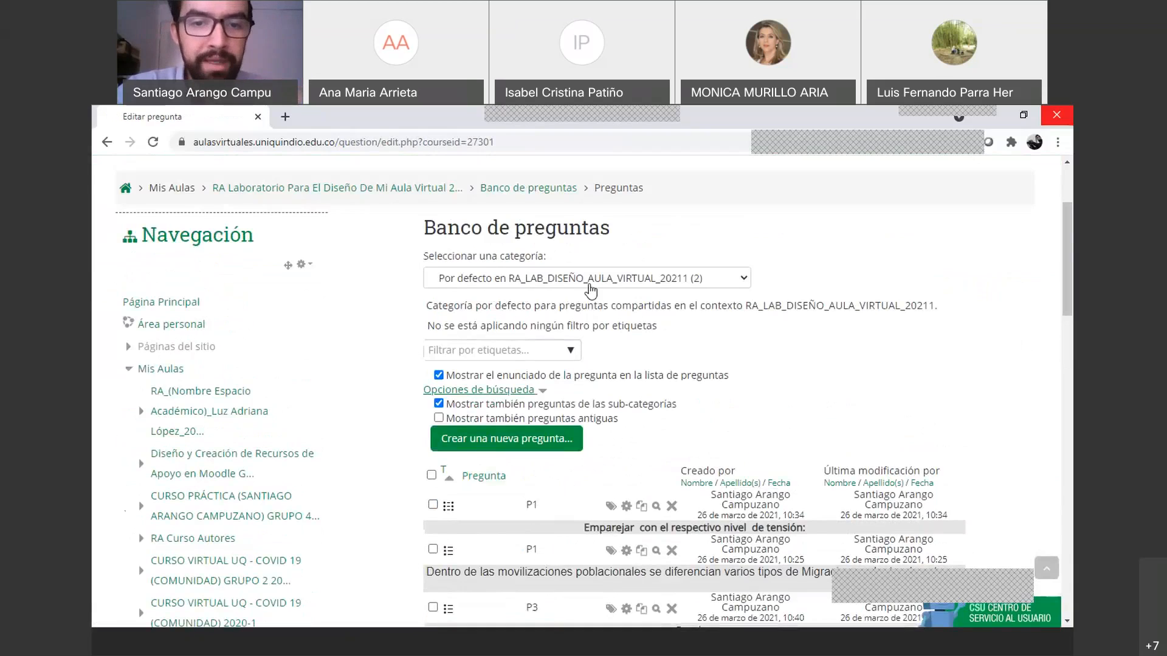
pyautogui.click(735, 283)
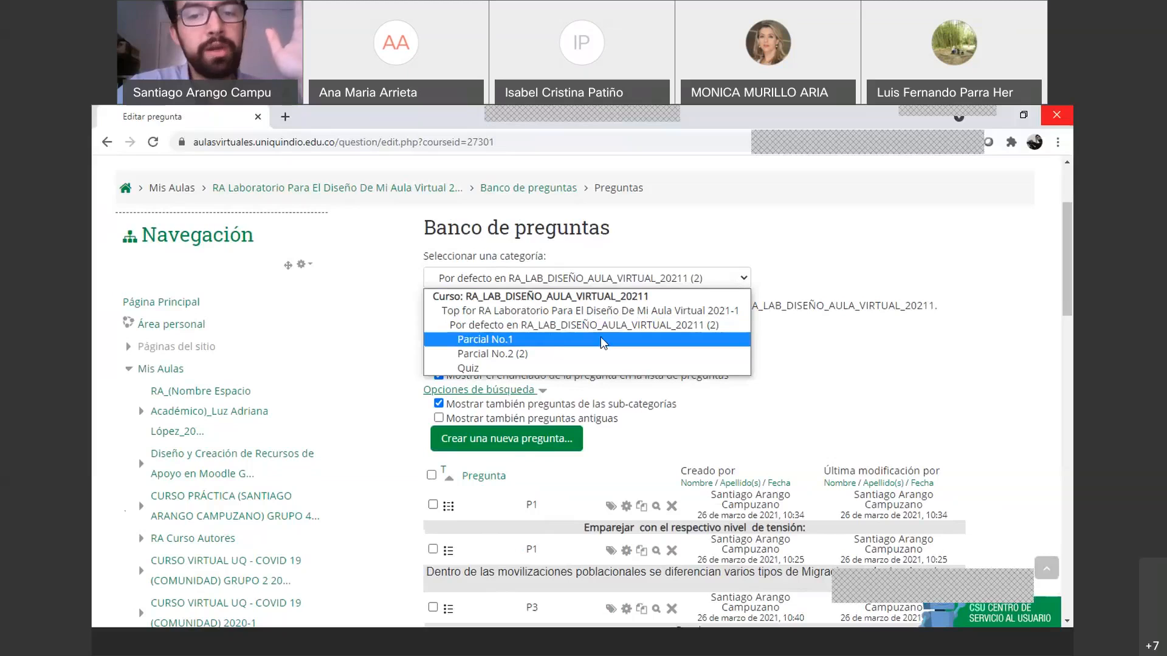
pyautogui.click(718, 327)
pyautogui.scroll(-3, 721, 331)
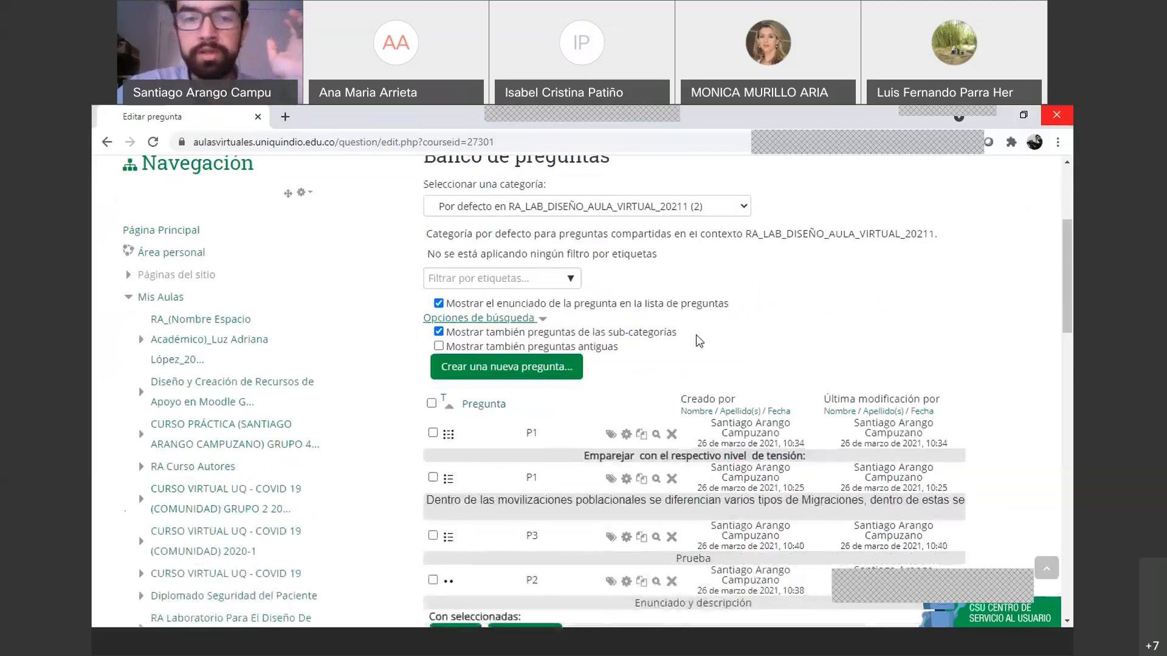
# Select questions P3 and P2 and move them to the 'Parcial No.1' category
pyautogui.click(433, 393)
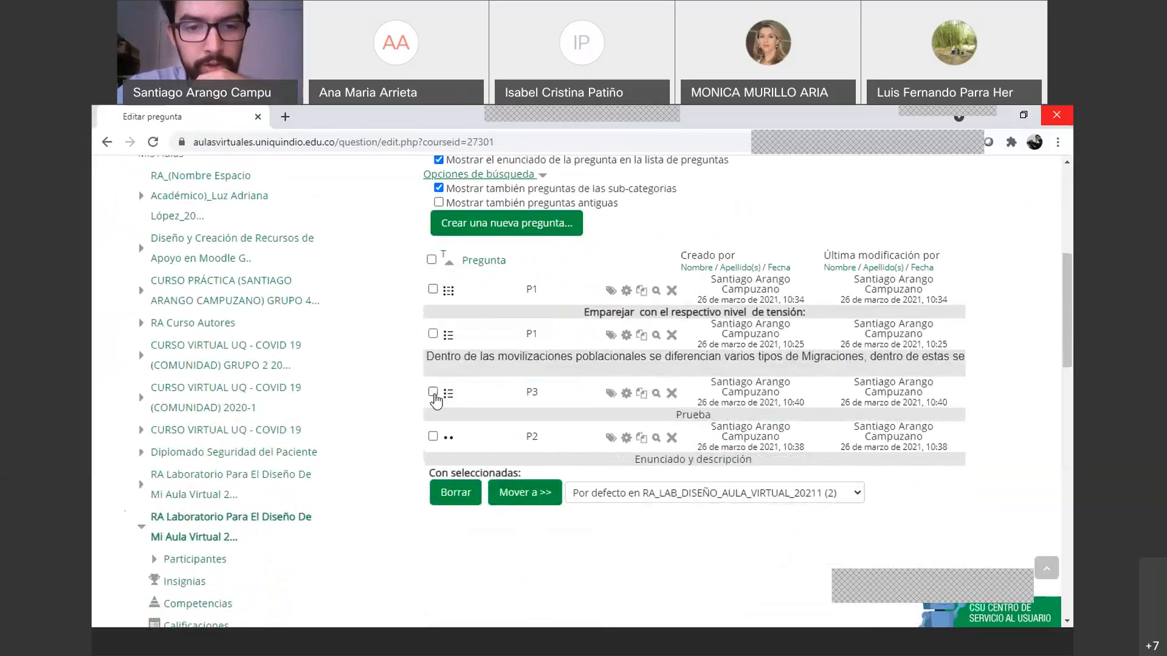
pyautogui.click(433, 437)
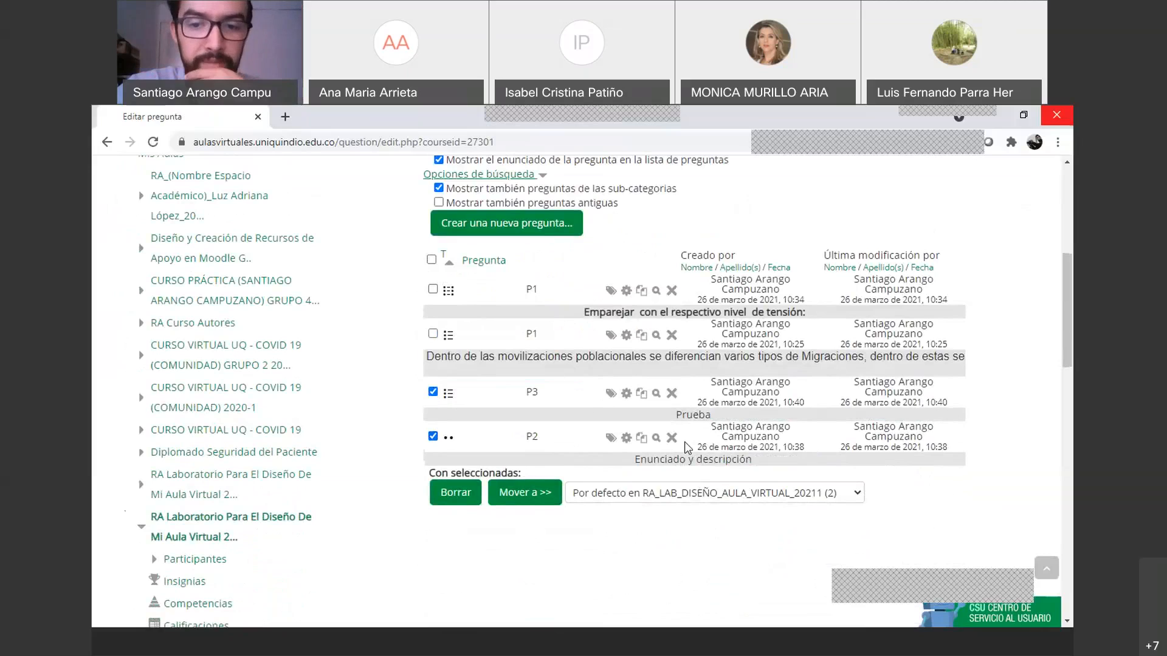
pyautogui.click(698, 500)
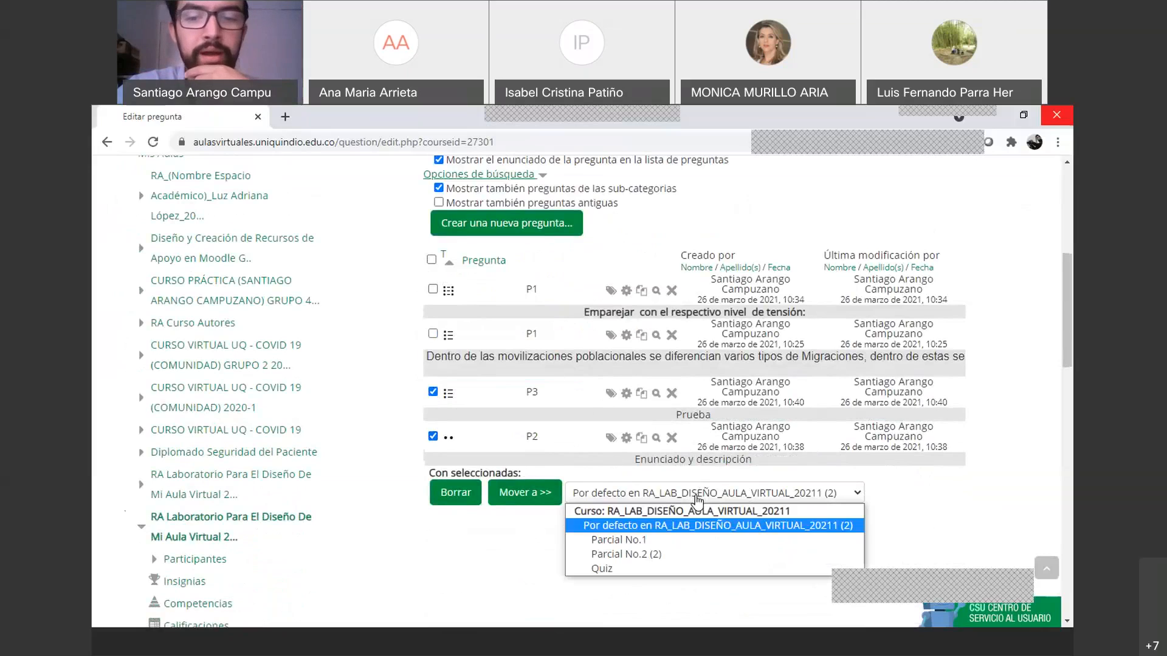
pyautogui.click(666, 537)
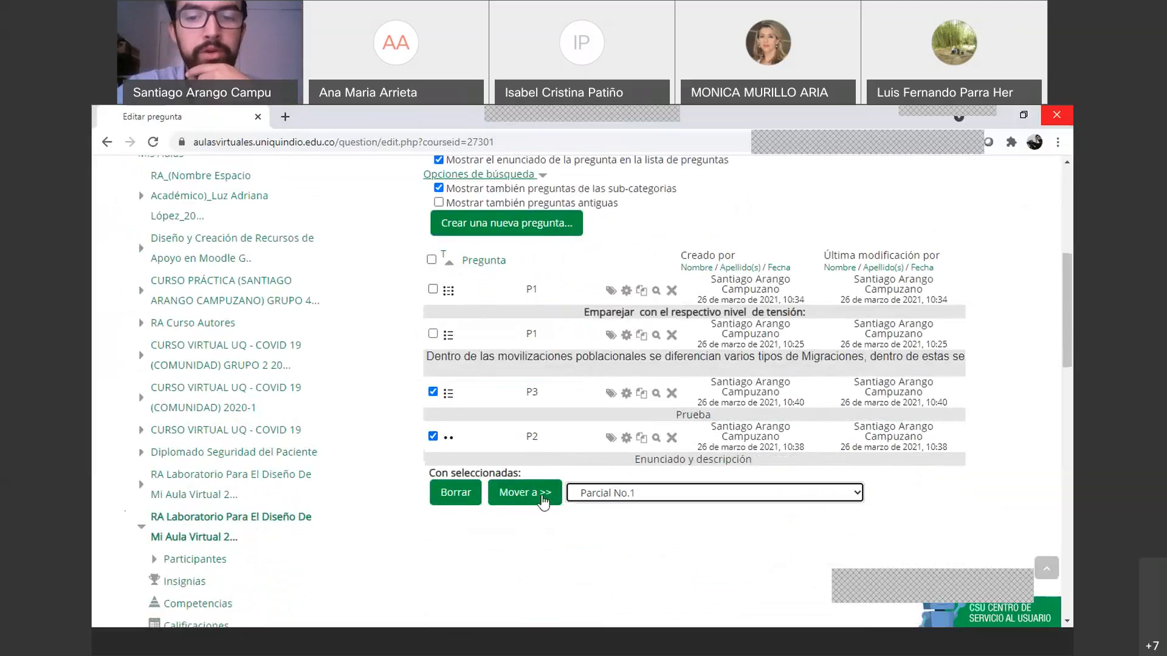
pyautogui.click(541, 499)
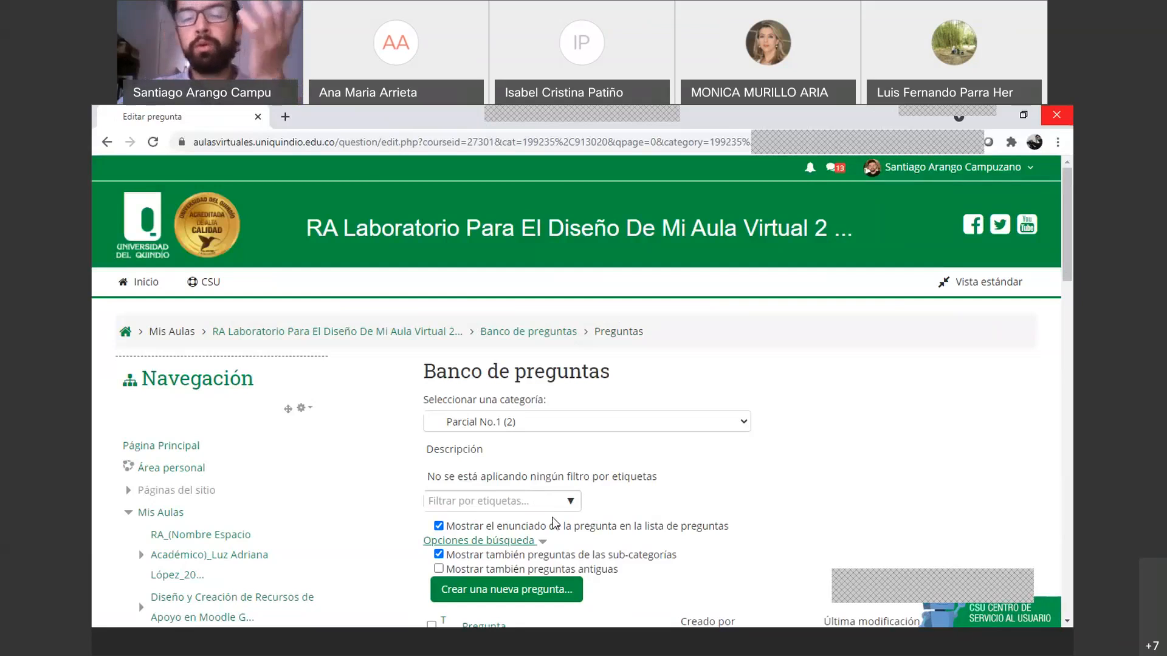
# Confirm Parcial No.1 lists P3 'Prueba' and P2, then expand the category selector
pyautogui.scroll(-2, 711, 515)
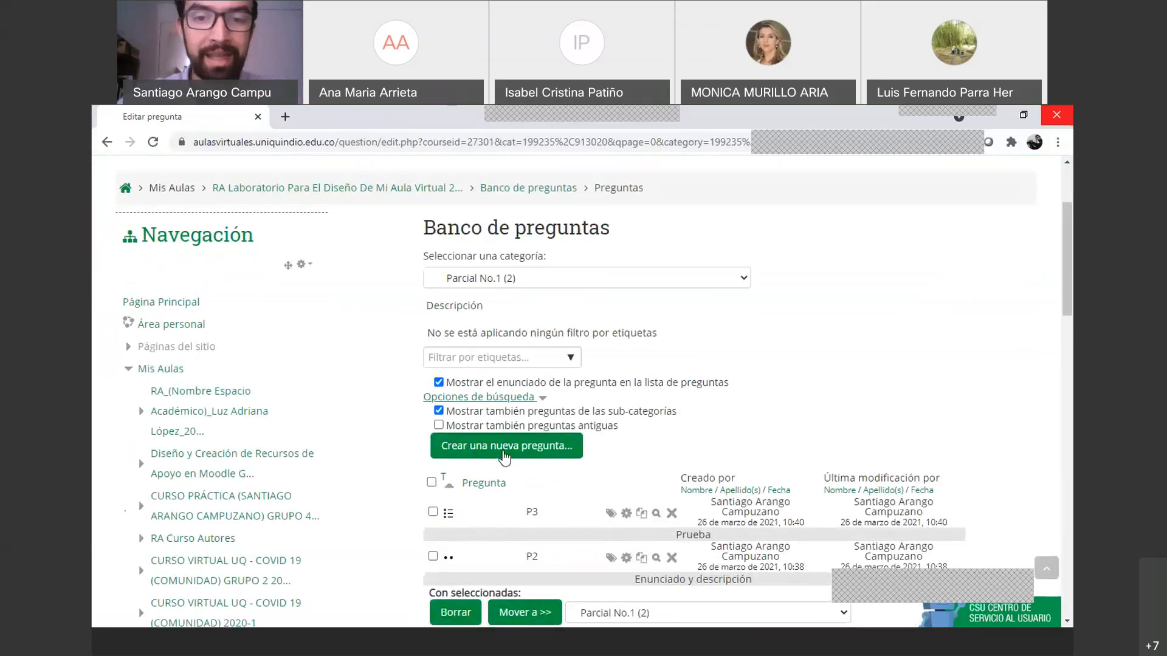
pyautogui.scroll(-1, 511, 454)
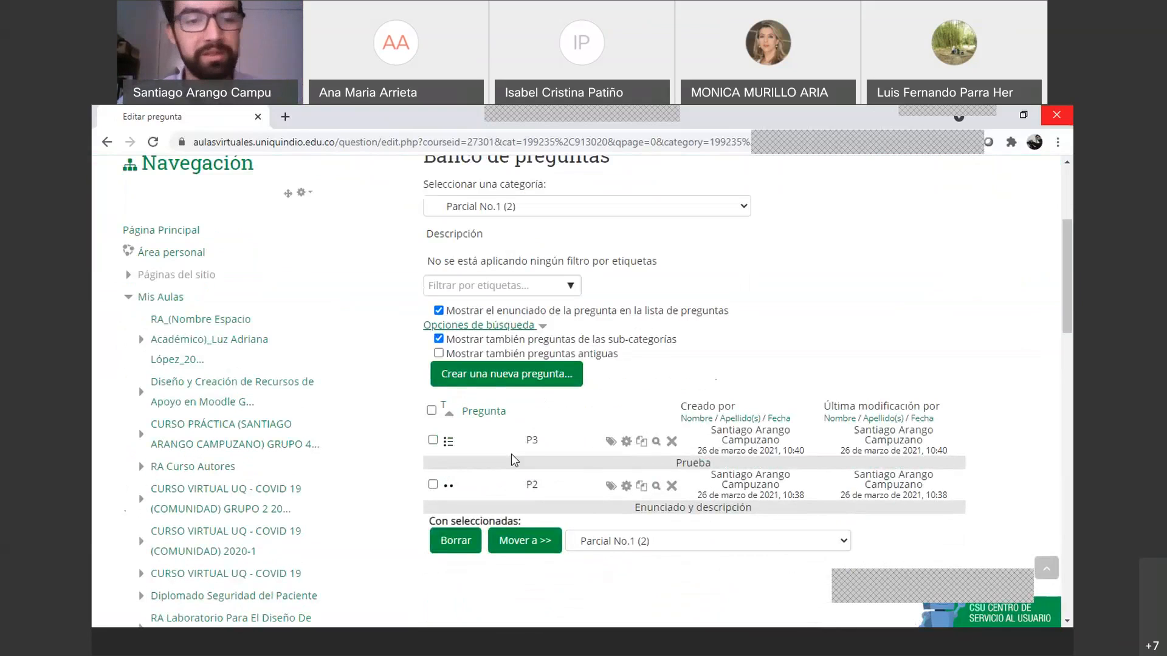
pyautogui.scroll(1, 512, 454)
pyautogui.click(732, 278)
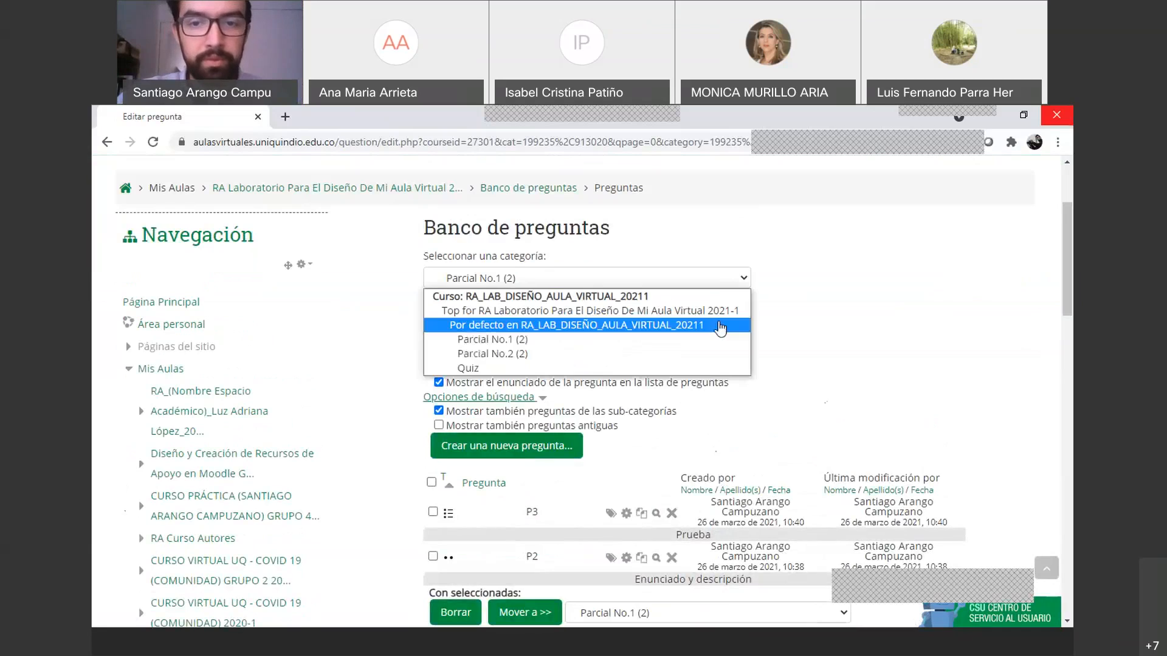
# Switch to 'Por defecto en RA_LAB_DISEÑO_AULA_VIRTUAL_20211' and review its P1, P2 and P3 questions
pyautogui.click(667, 326)
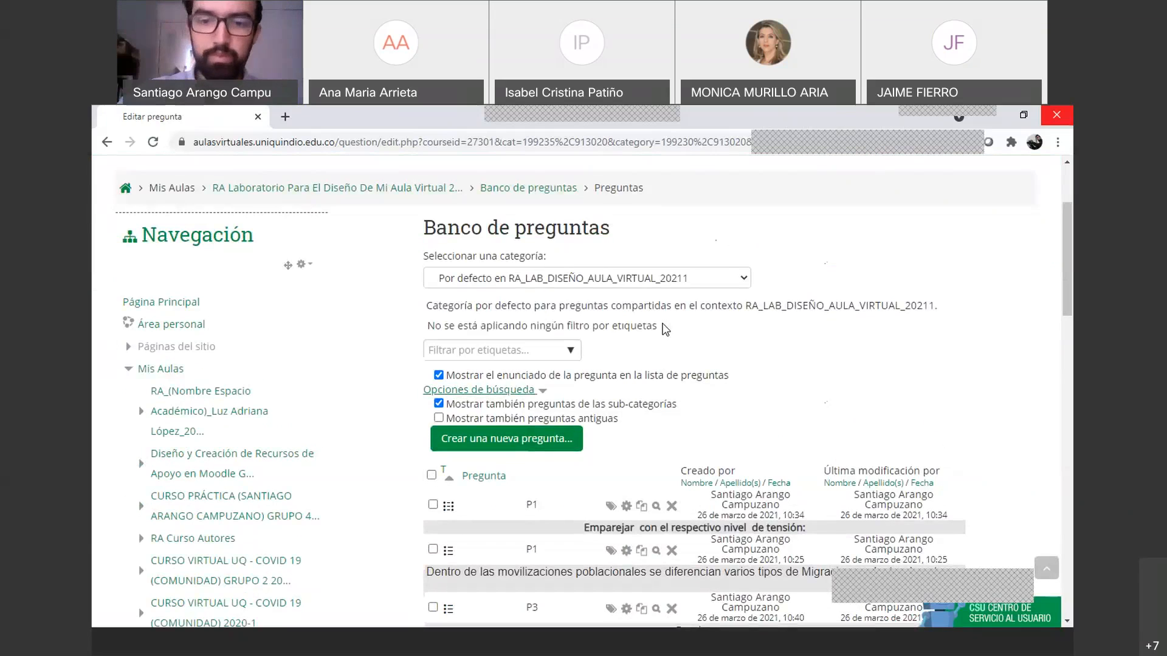
pyautogui.scroll(-3, 619, 395)
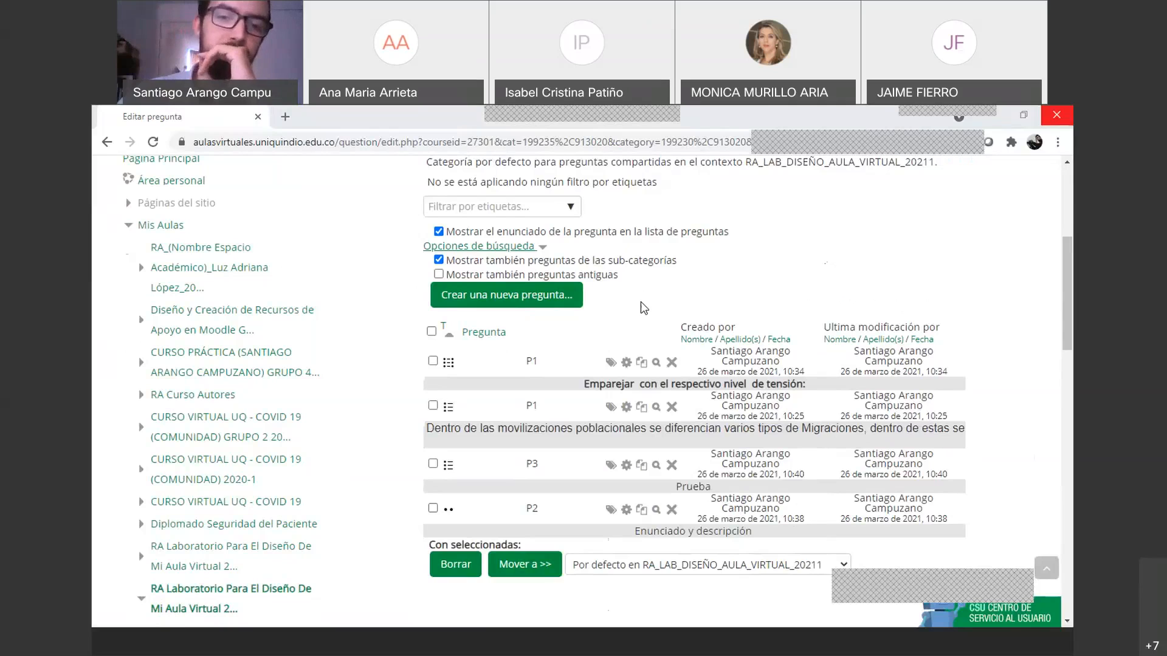
pyautogui.scroll(2, 601, 336)
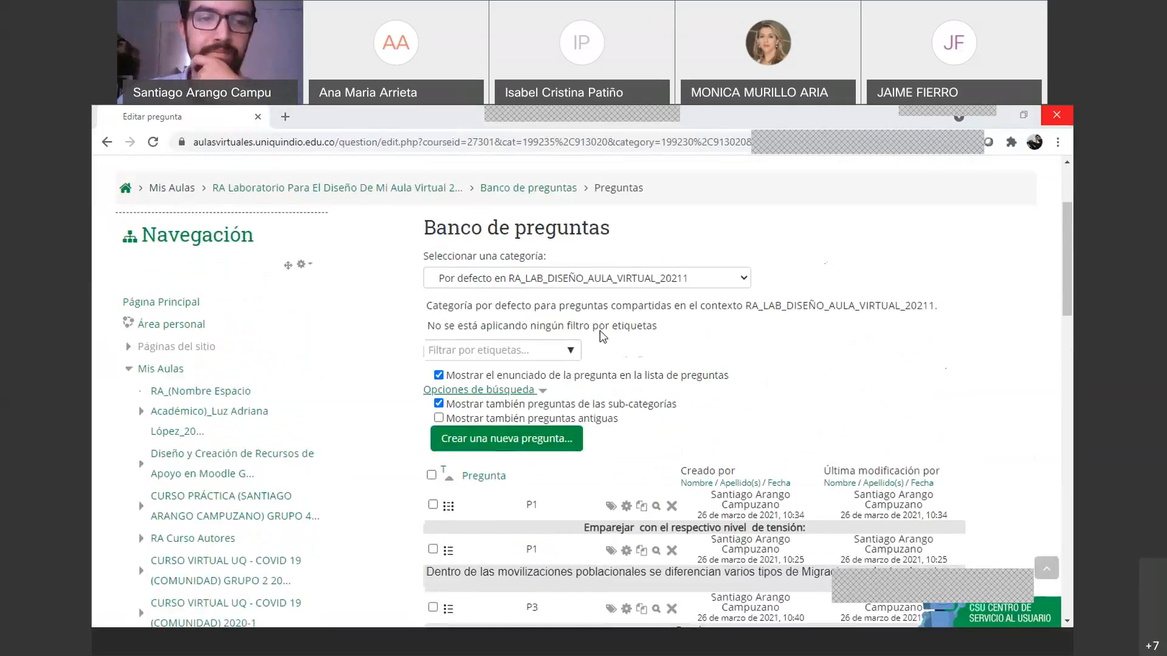
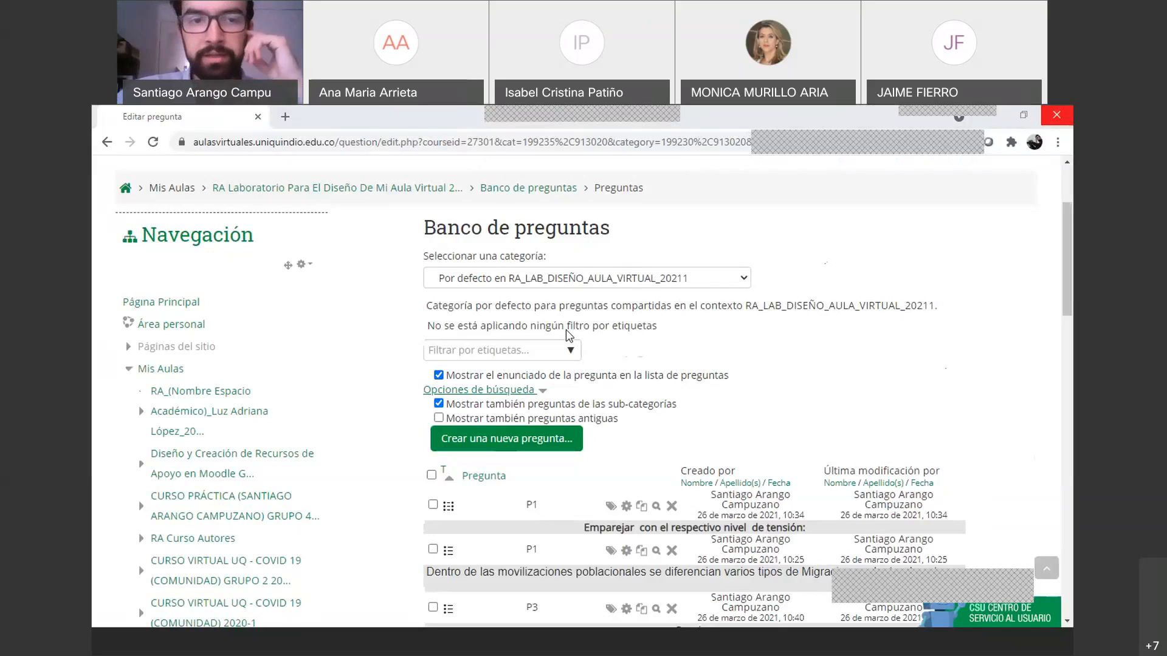
# Return from the question bank to the course's Tema 1 section holding the Prueba quiz
pyautogui.click(362, 193)
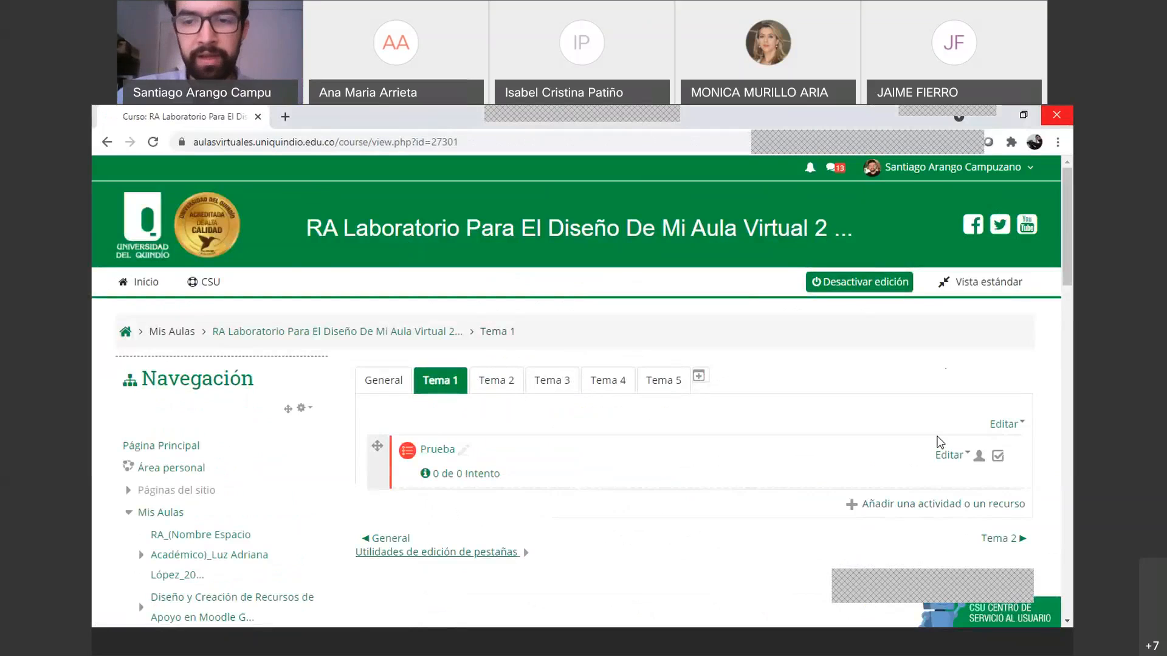
# Delete the Prueba quiz from Tema 1 and bring up the add-activity chooser
pyautogui.click(1008, 427)
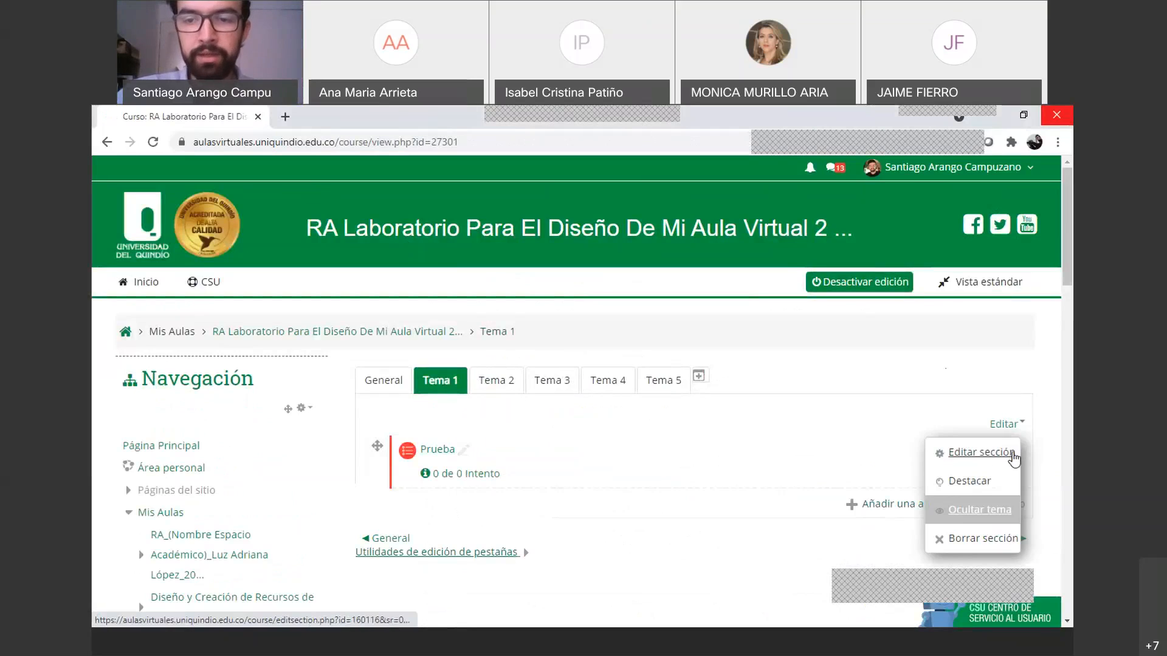
pyautogui.click(830, 424)
pyautogui.click(948, 456)
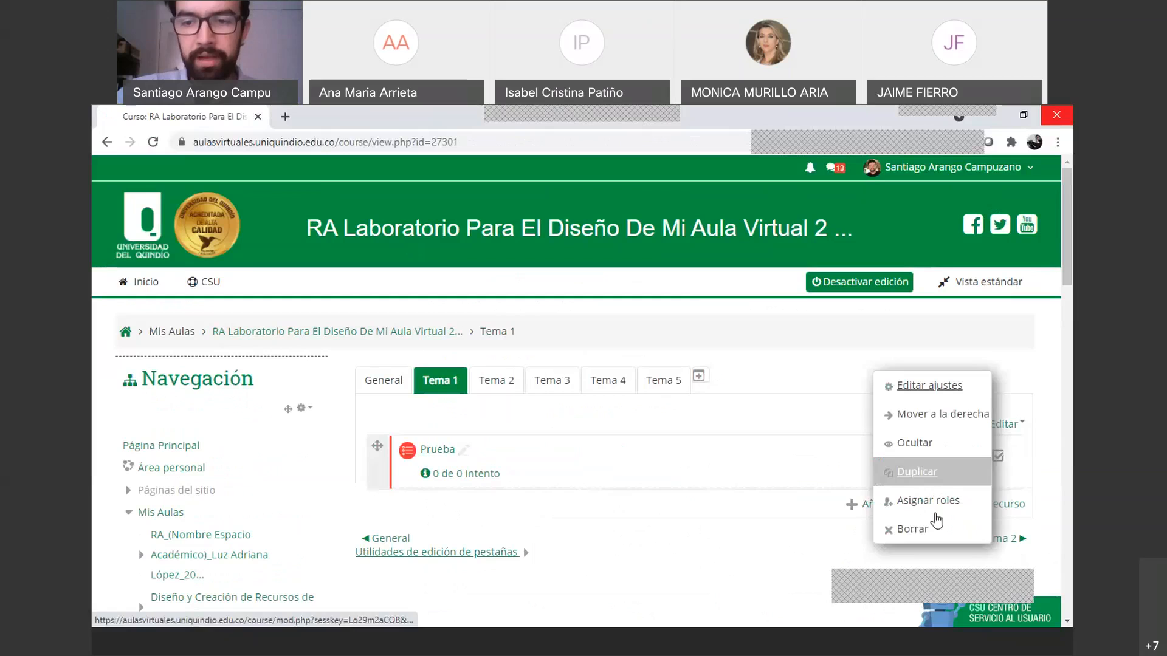
pyautogui.click(924, 532)
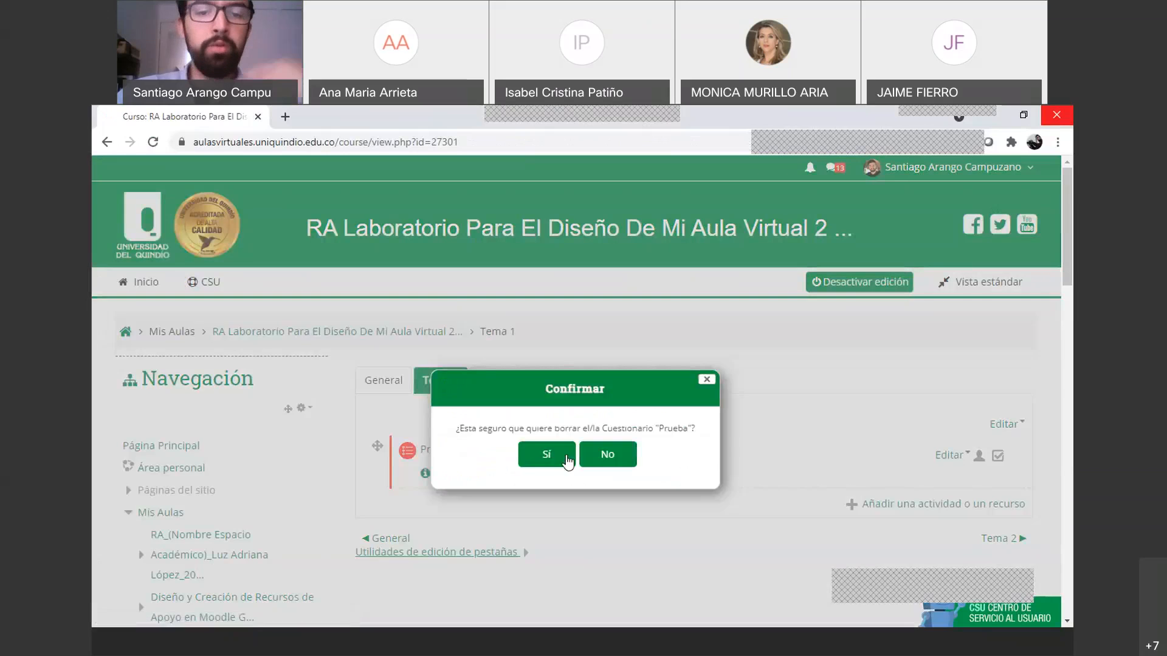
pyautogui.click(565, 458)
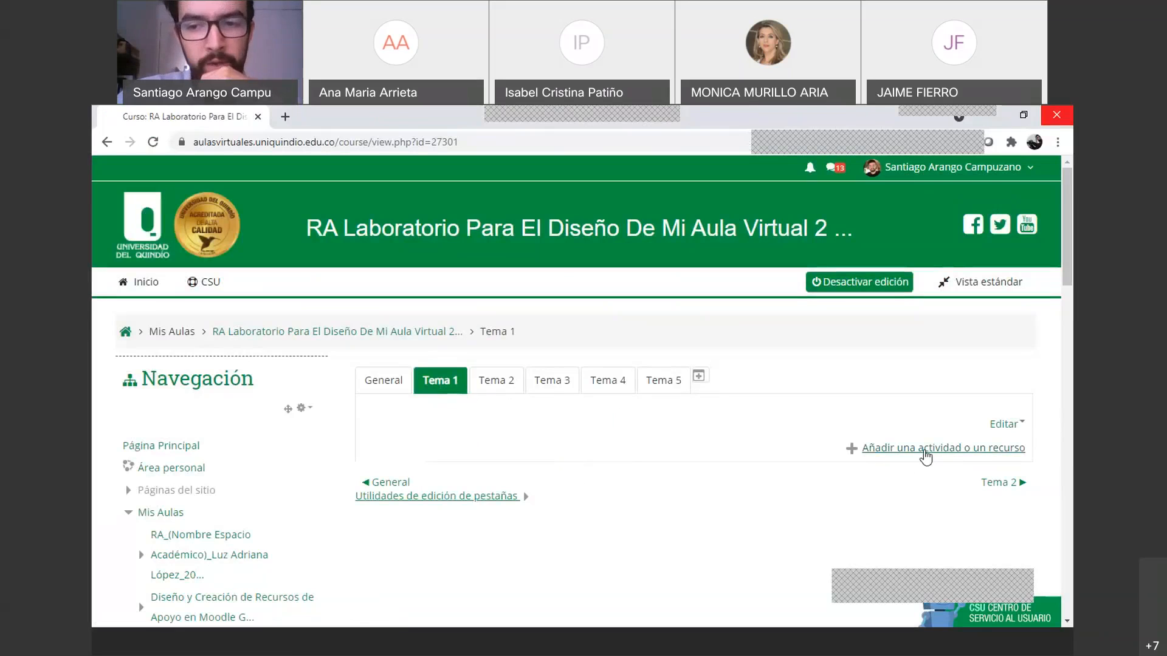
pyautogui.click(924, 450)
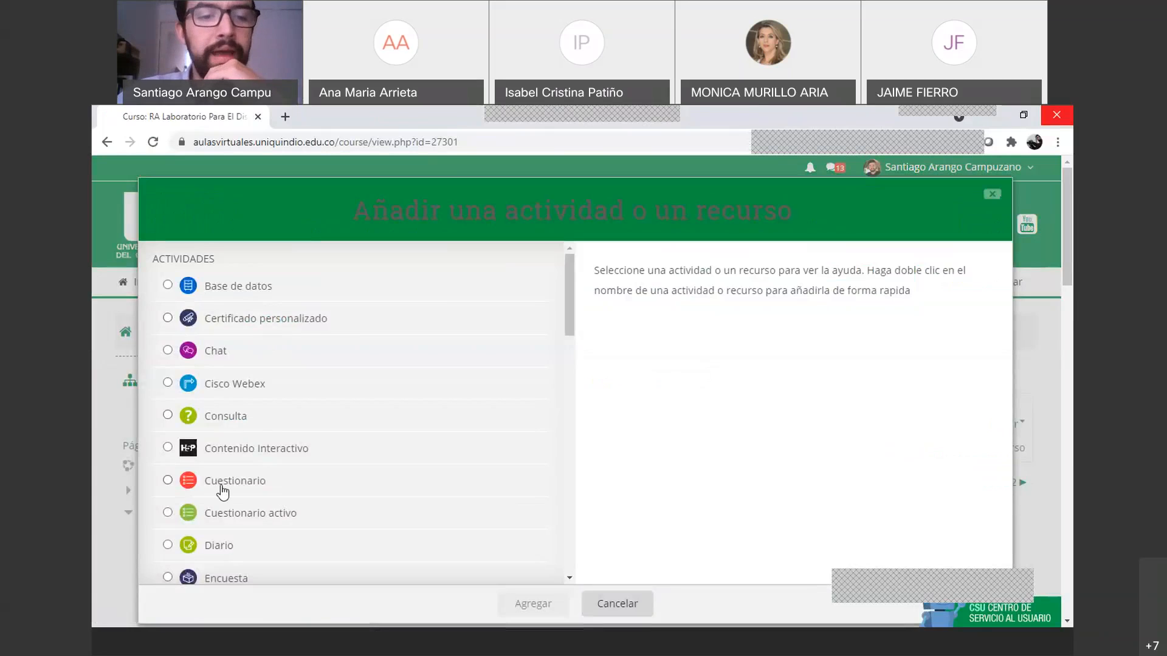
# Add a Cuestionario activity to Tema 1, opening its blank settings form
pyautogui.click(168, 481)
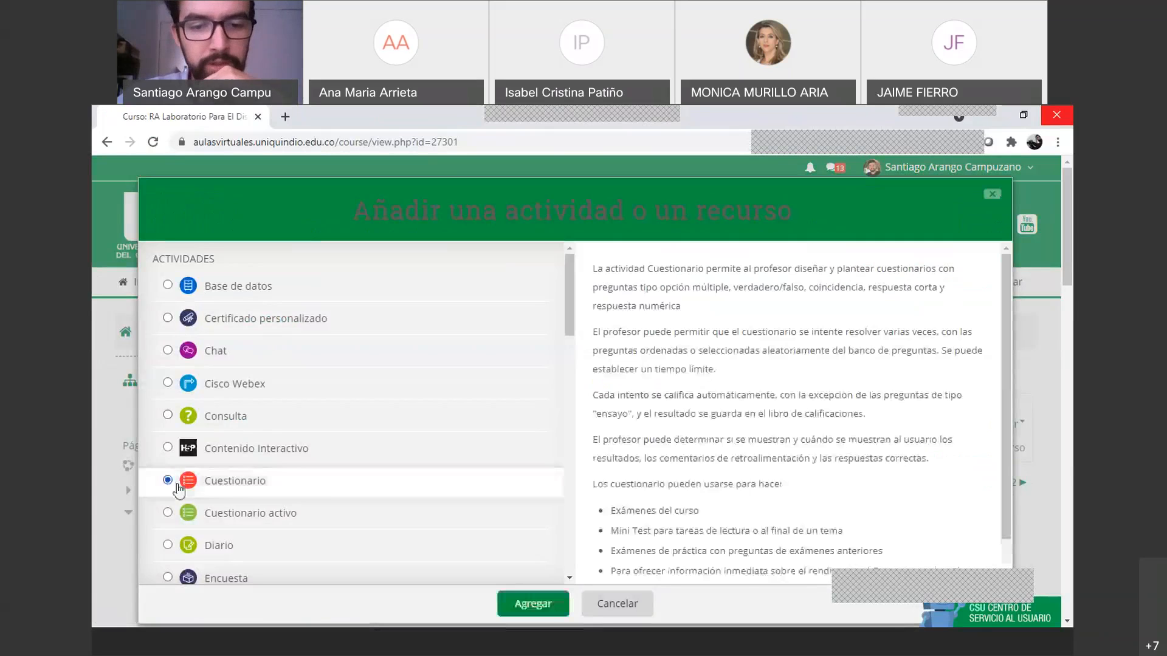
pyautogui.click(528, 613)
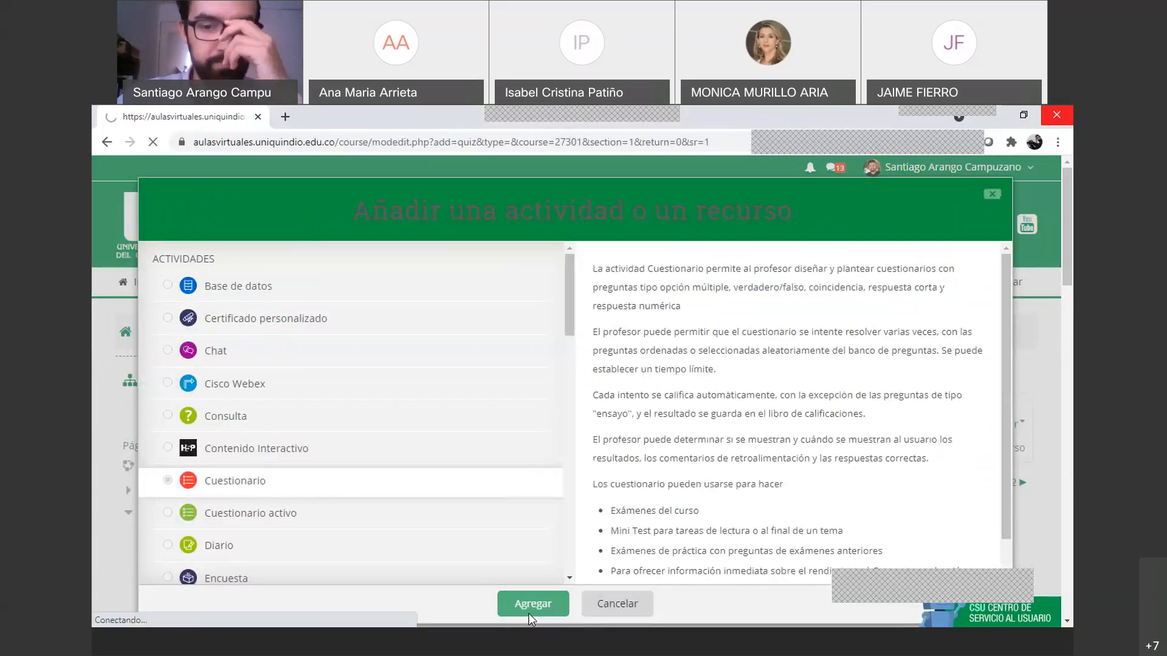
pyautogui.scroll(-2, 542, 410)
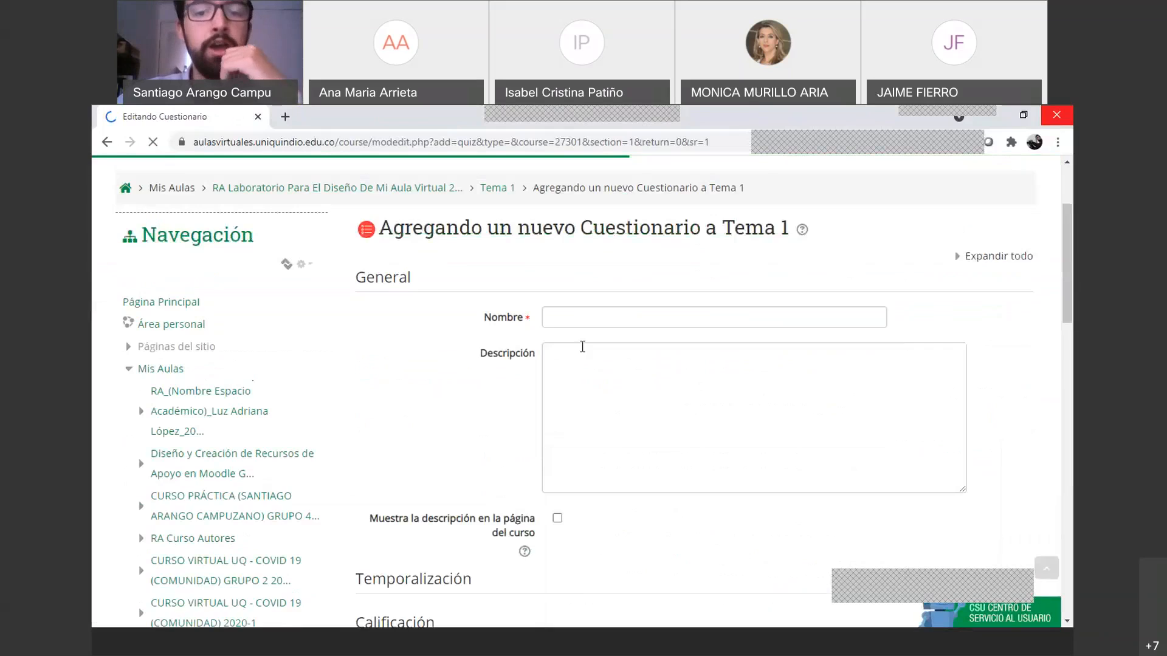
# Enter 'Actividad evaluativa 26 marzo 2021' as the new quiz's Nombre
pyautogui.click(589, 322)
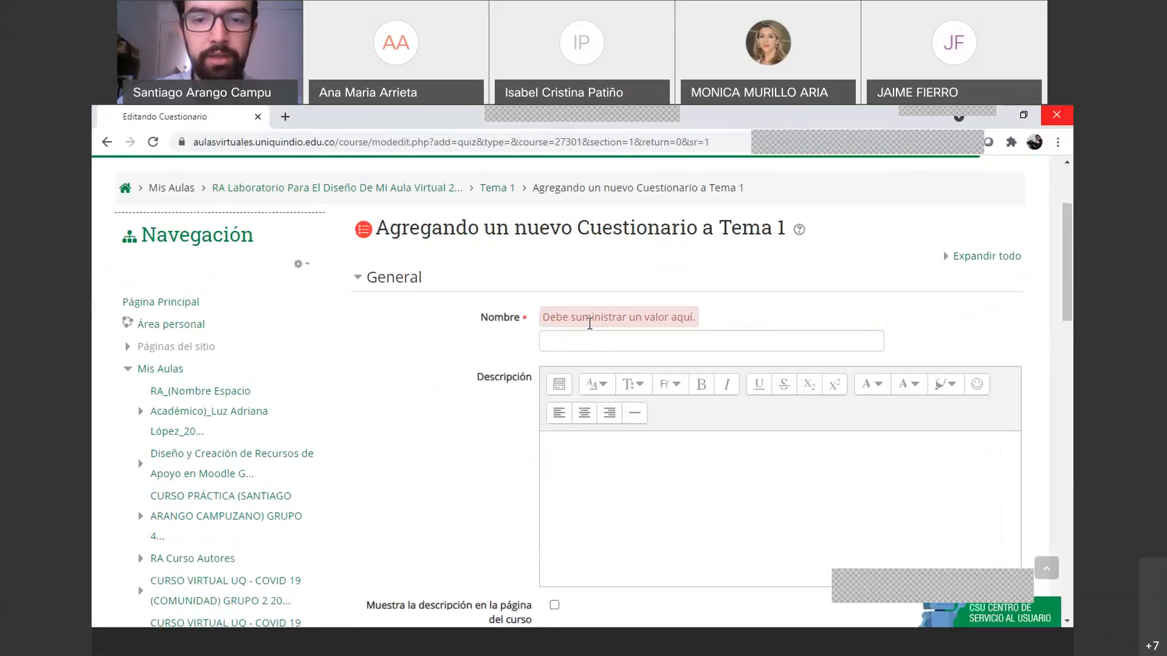
pyautogui.click(582, 339)
pyautogui.write('Activ')
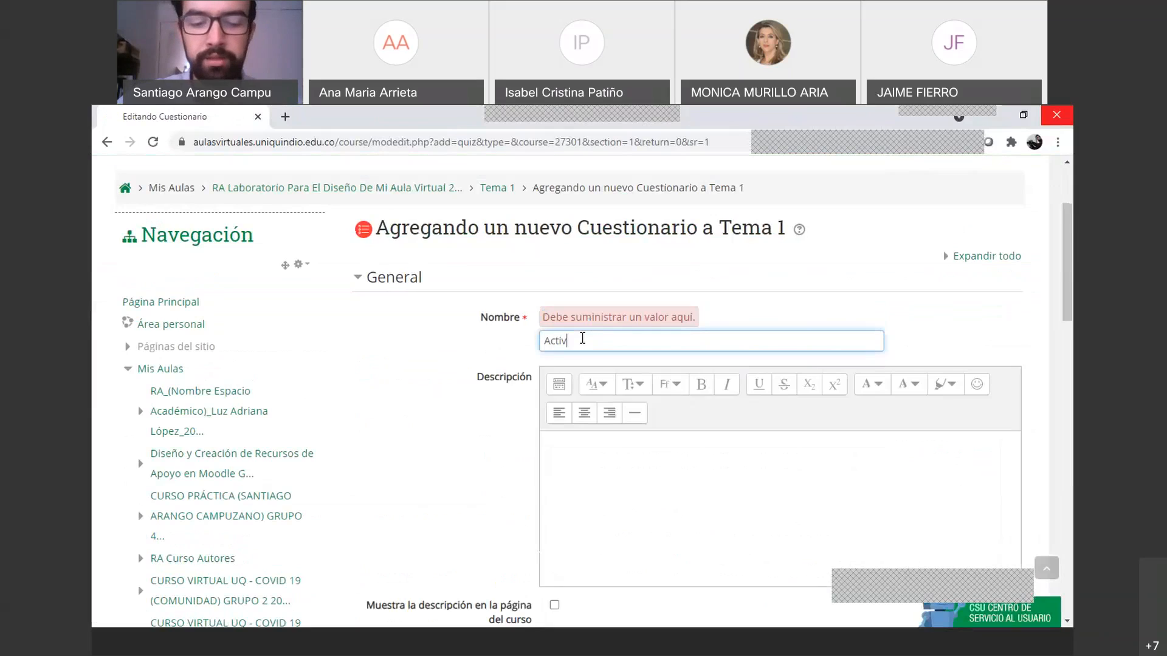
pyautogui.write('idad 26')
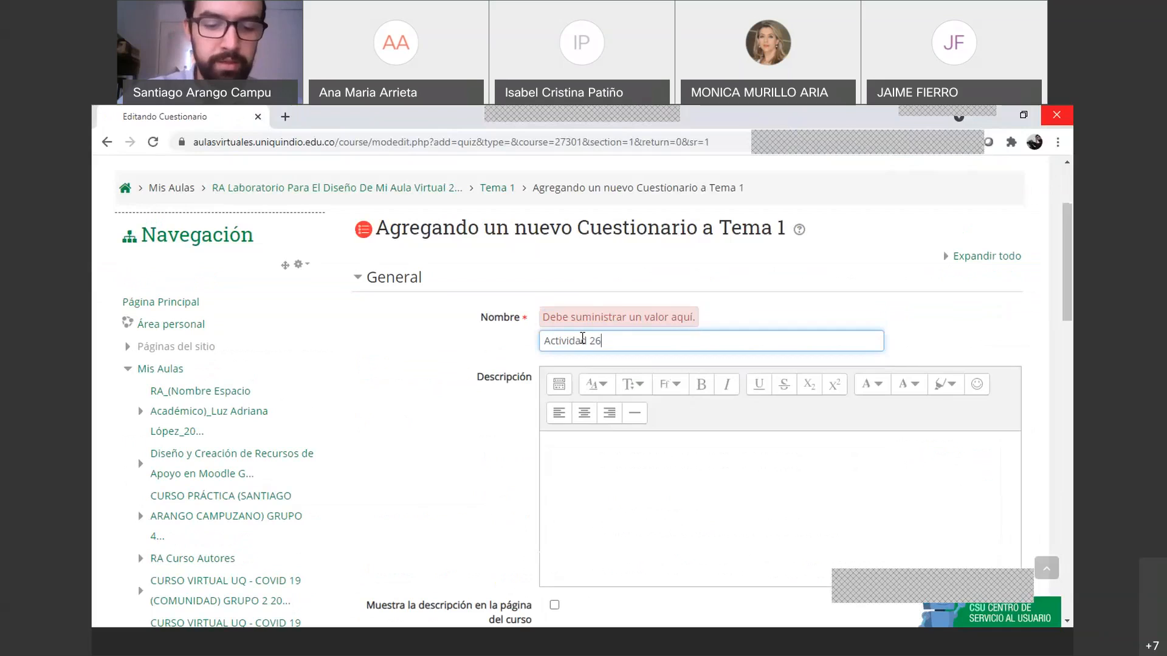
pyautogui.write(' marzo 2021')
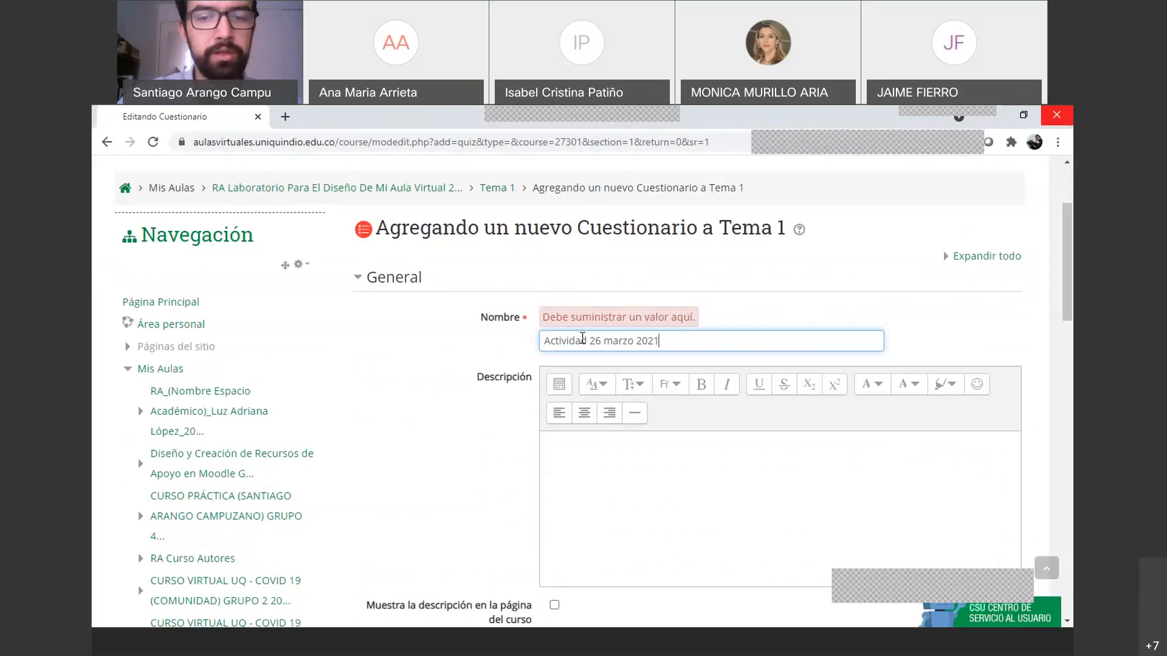
pyautogui.press('Right')
pyautogui.press('Right')
pyautogui.press('Right')
pyautogui.press('Right')
pyautogui.press('Right')
pyautogui.press('Right')
pyautogui.press('Right')
pyautogui.press('Right')
pyautogui.press('Right')
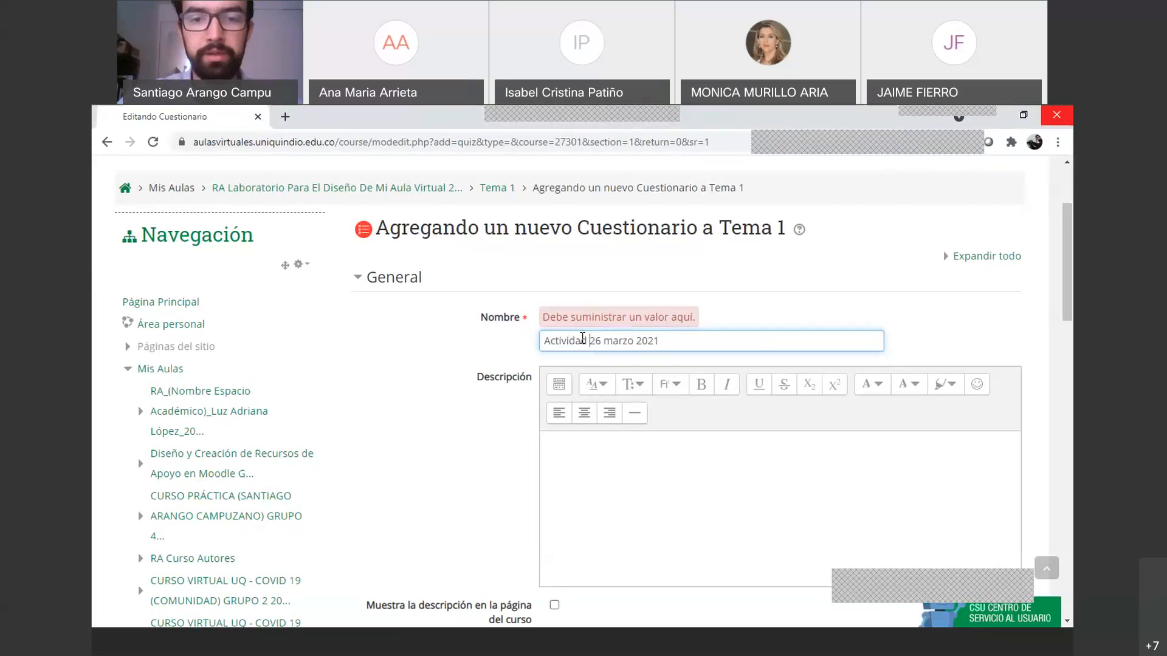
pyautogui.write('evaluativ')
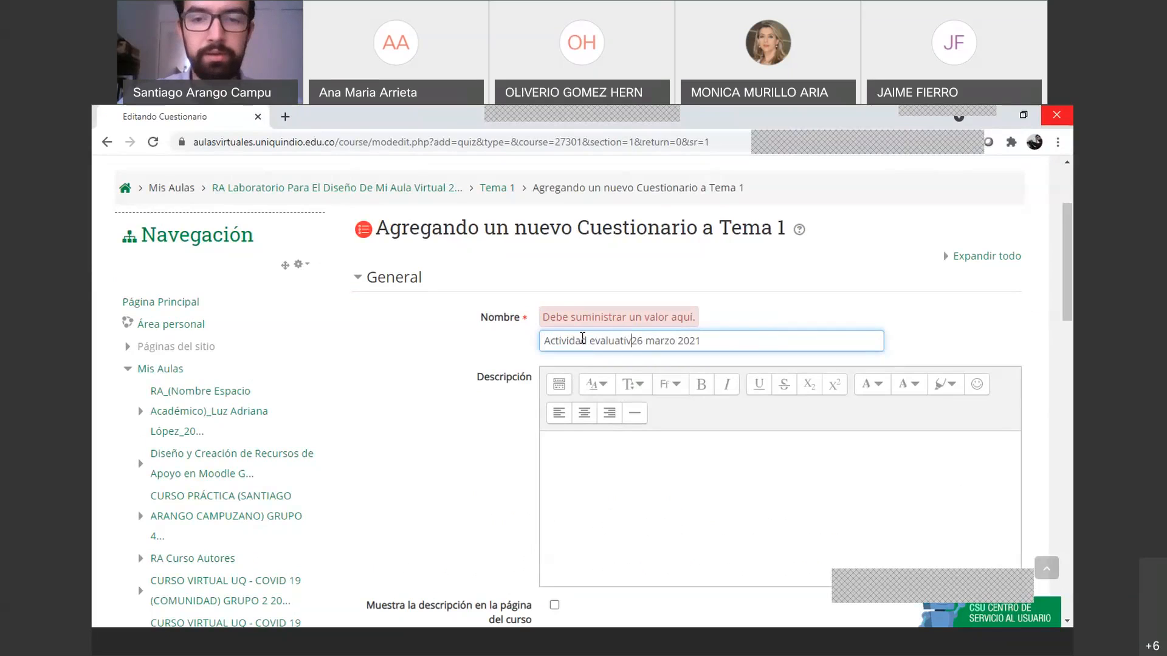
pyautogui.write('a')
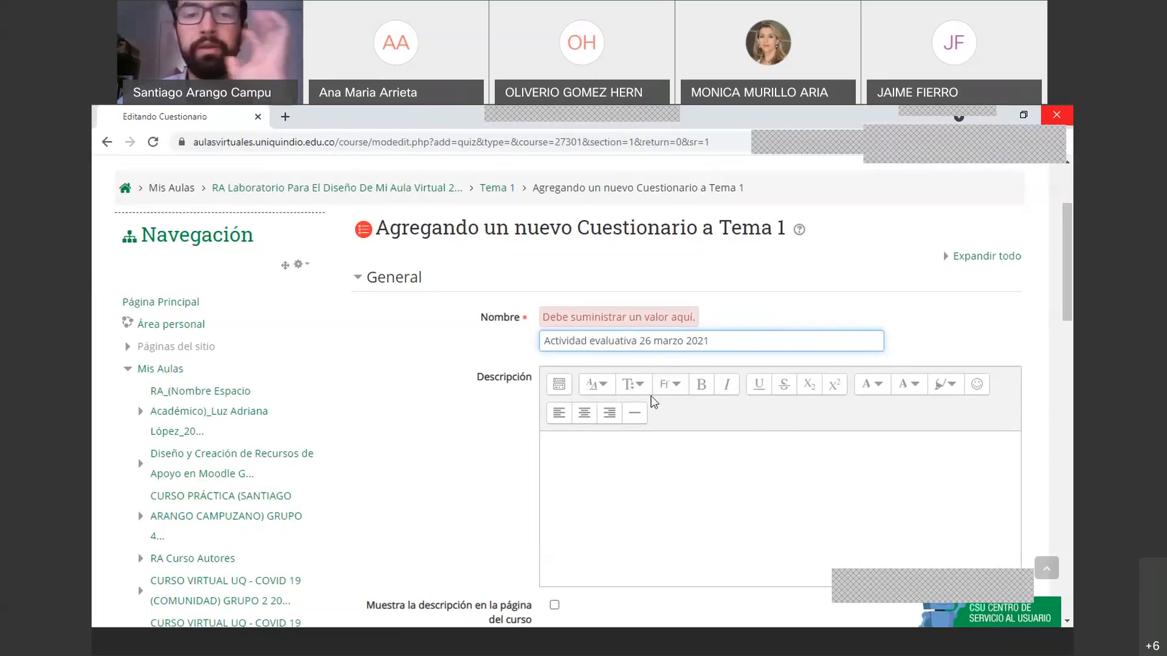
pyautogui.scroll(-2, 666, 360)
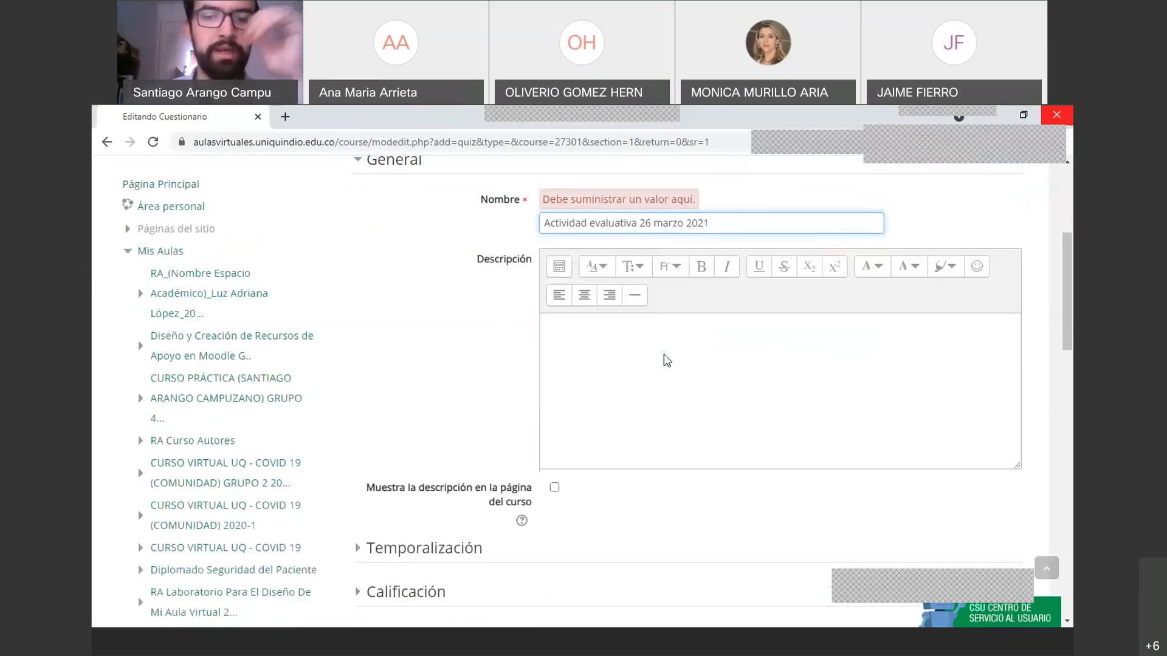
# Place the cursor in the Descripción editor and browse the form, leaving the description empty
pyautogui.click(579, 320)
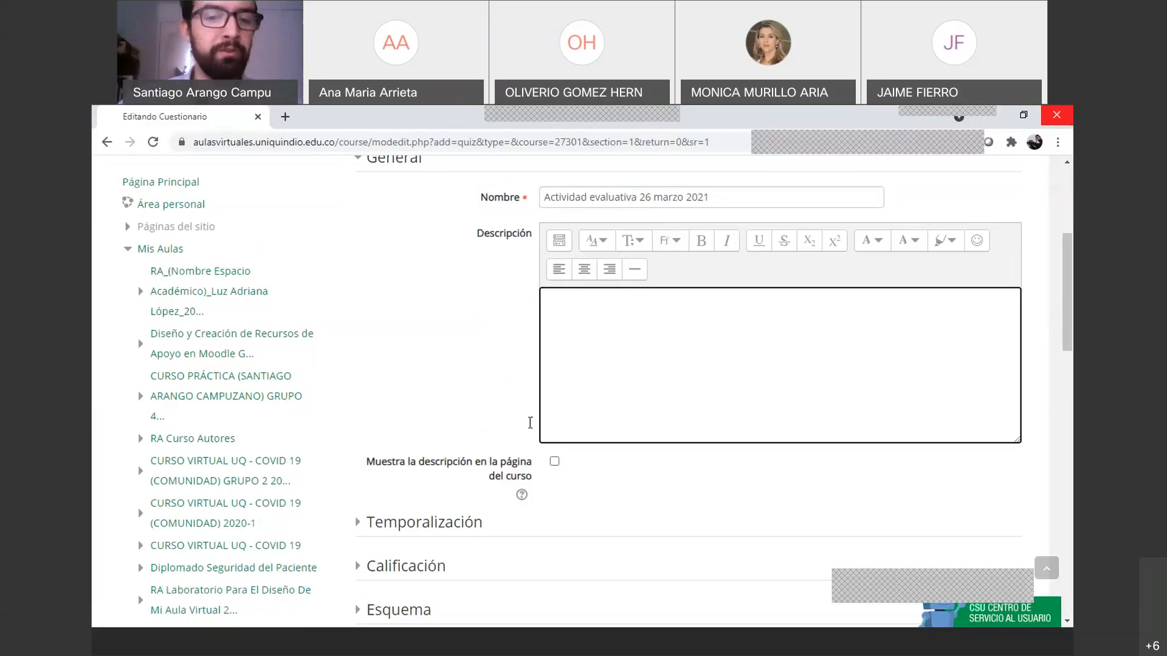
pyautogui.scroll(-2, 552, 417)
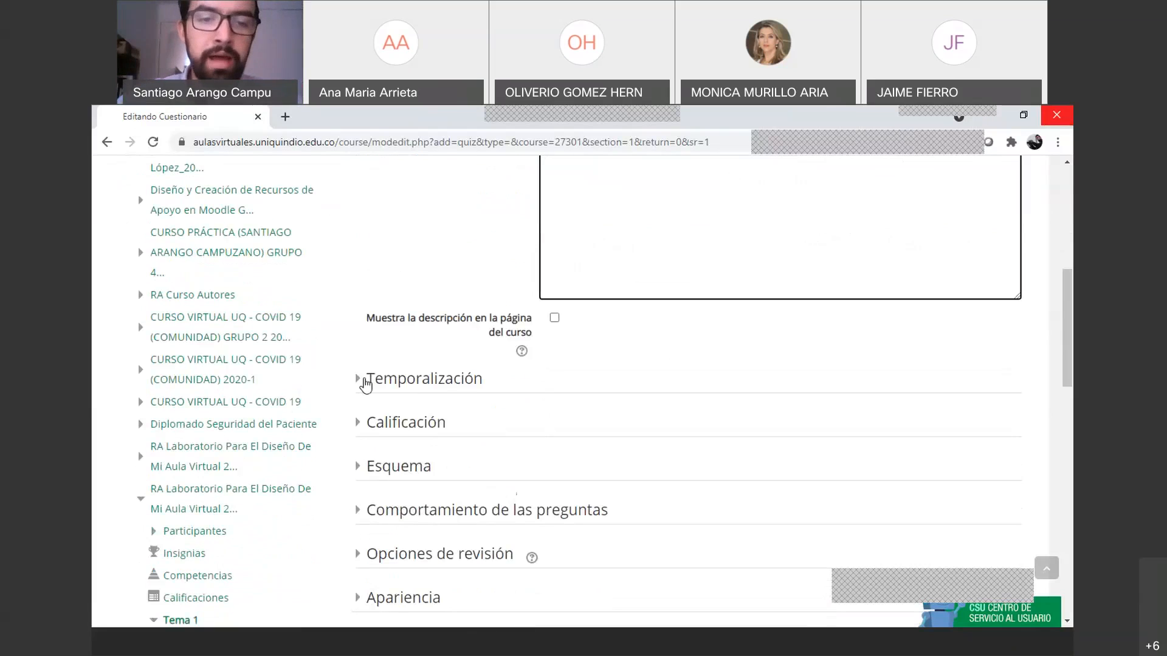
pyautogui.scroll(3, 516, 334)
pyautogui.scroll(2, 516, 335)
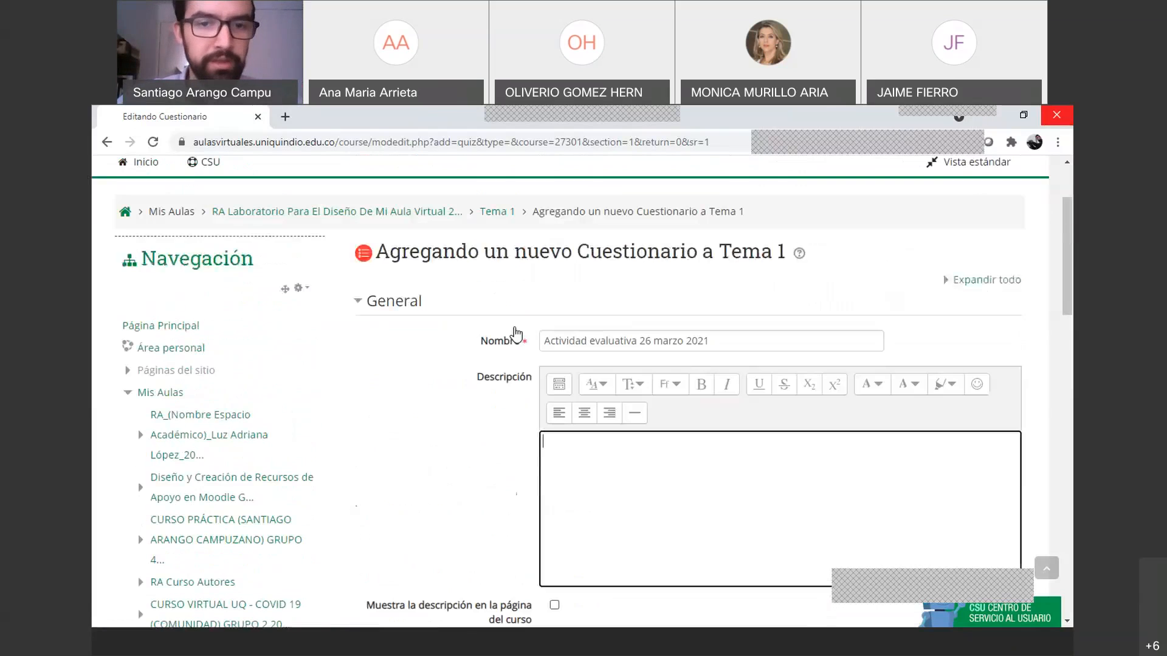
pyautogui.scroll(-1, 574, 426)
pyautogui.click(574, 425)
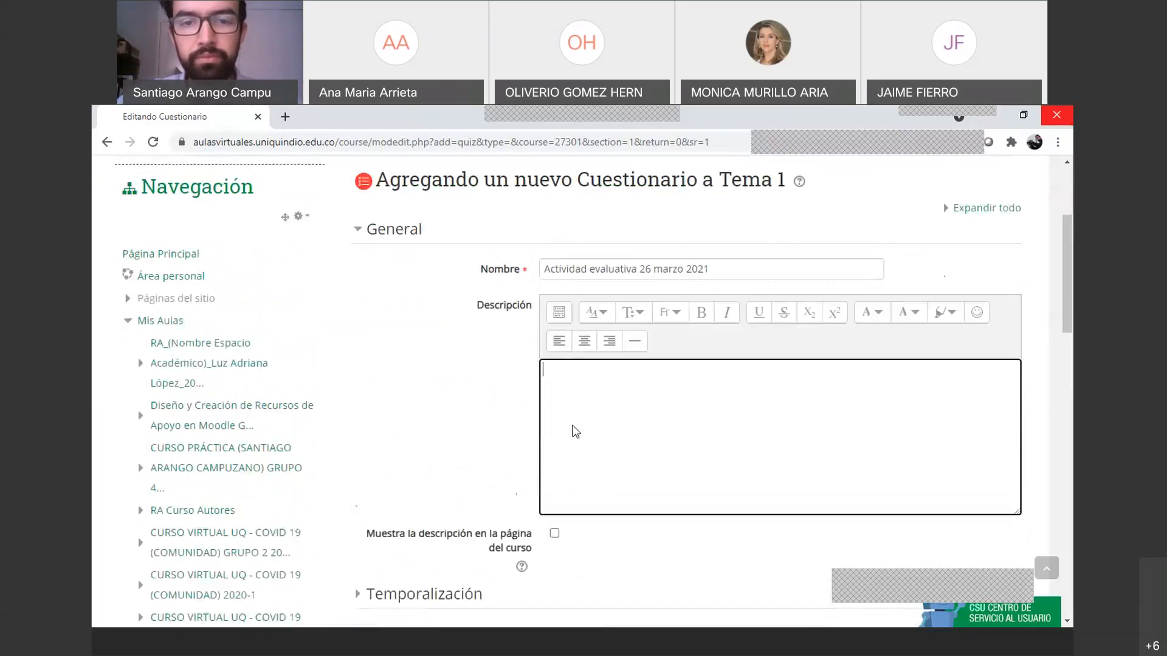
pyautogui.scroll(-2, 521, 447)
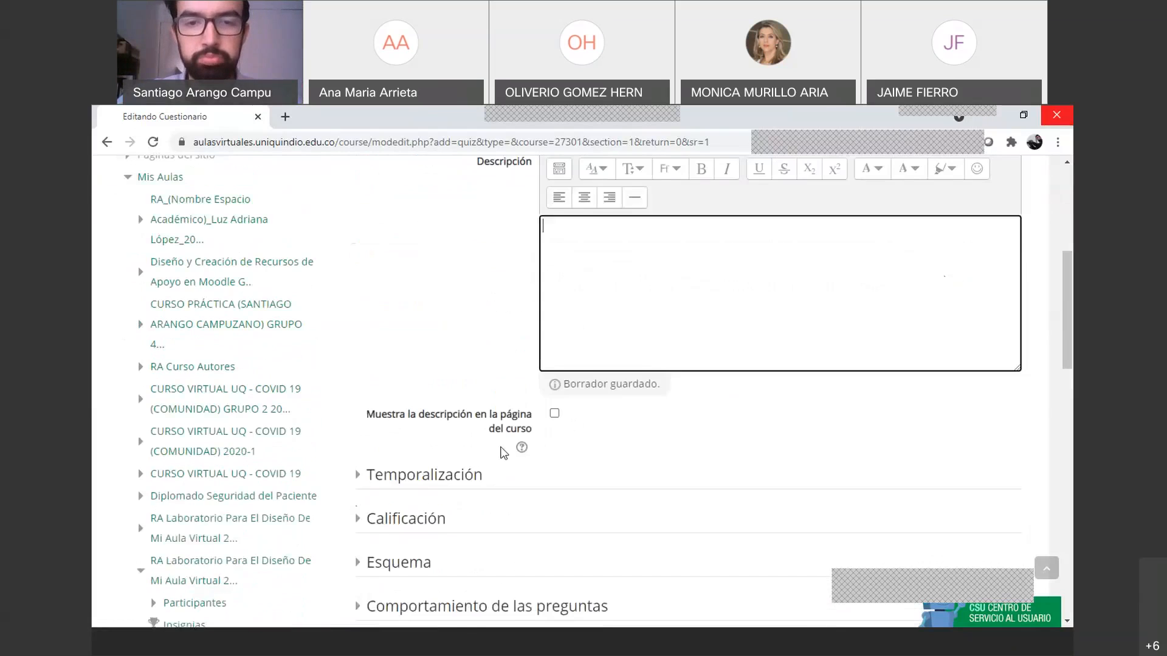
pyautogui.scroll(2, 502, 451)
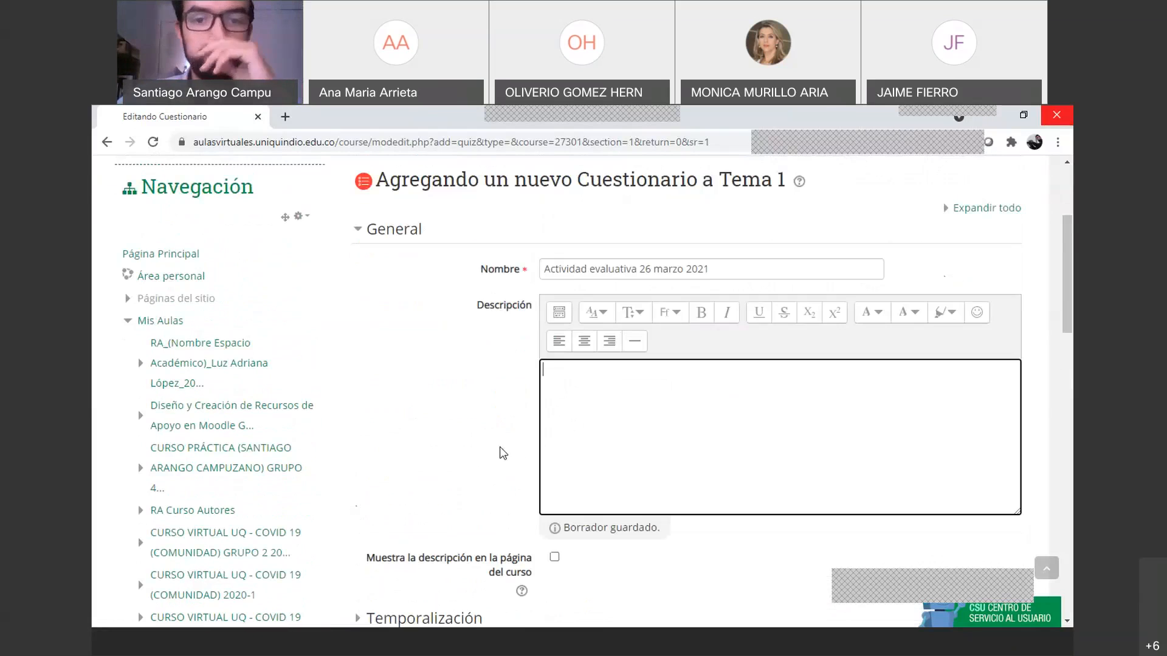
pyautogui.scroll(-1, 504, 454)
pyautogui.scroll(-1, 503, 453)
pyautogui.scroll(1, 503, 453)
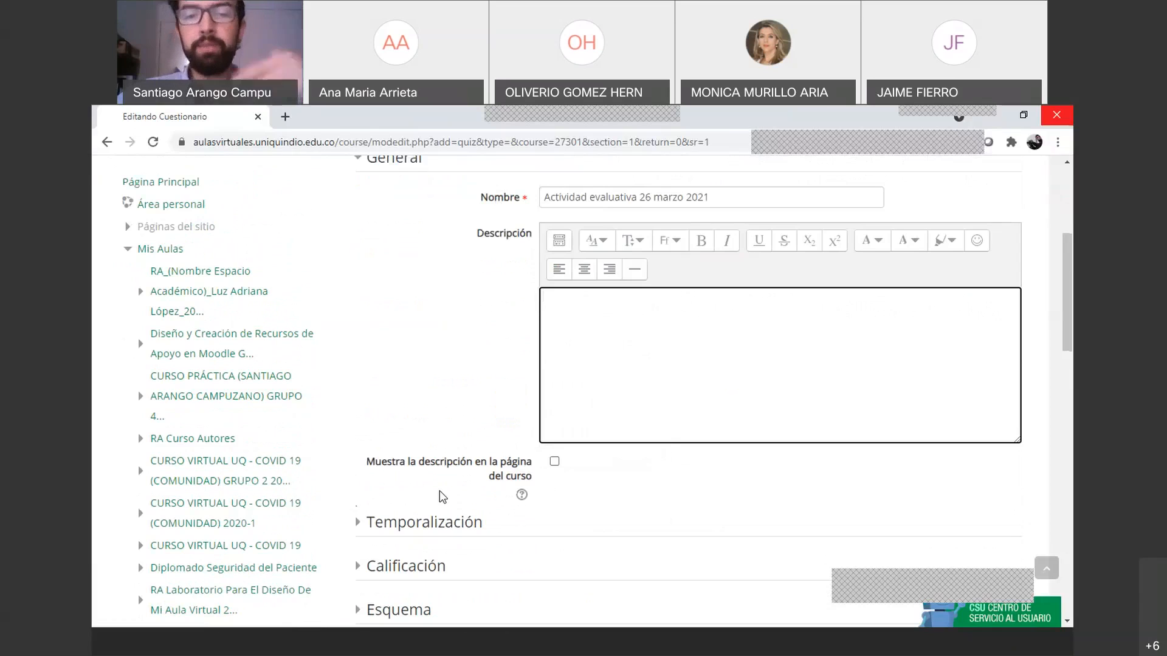
# Expand Temporalización, showing Abrir cuestionario at 26 marzo 2021, 10:44
pyautogui.scroll(-2, 547, 425)
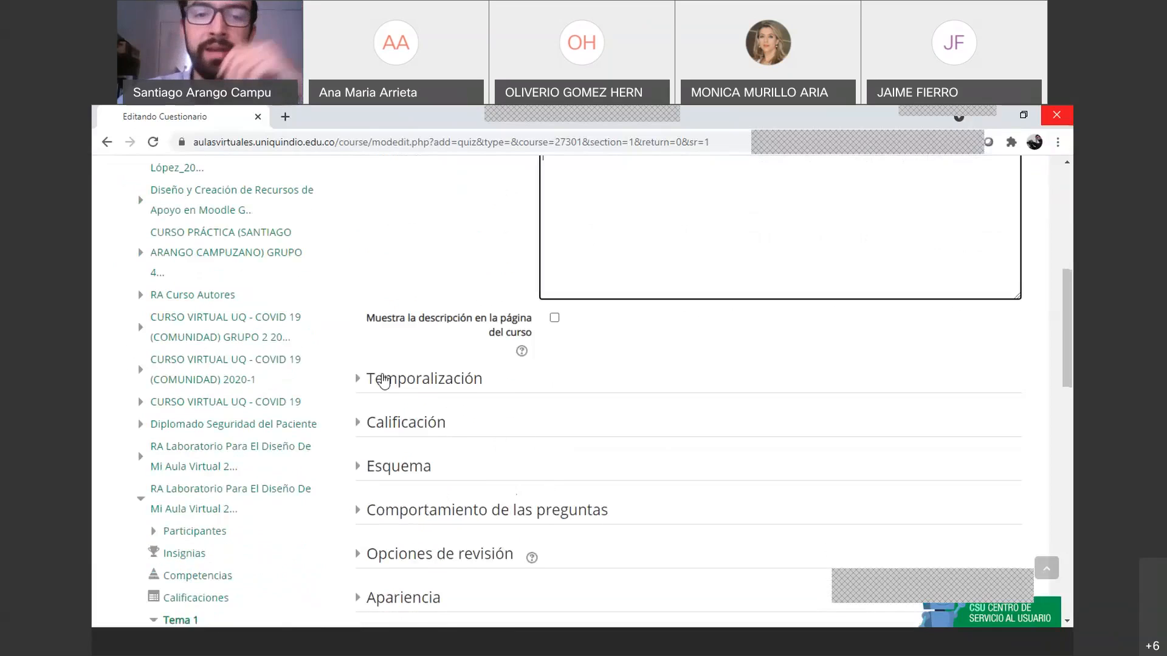
pyautogui.scroll(-6, 362, 385)
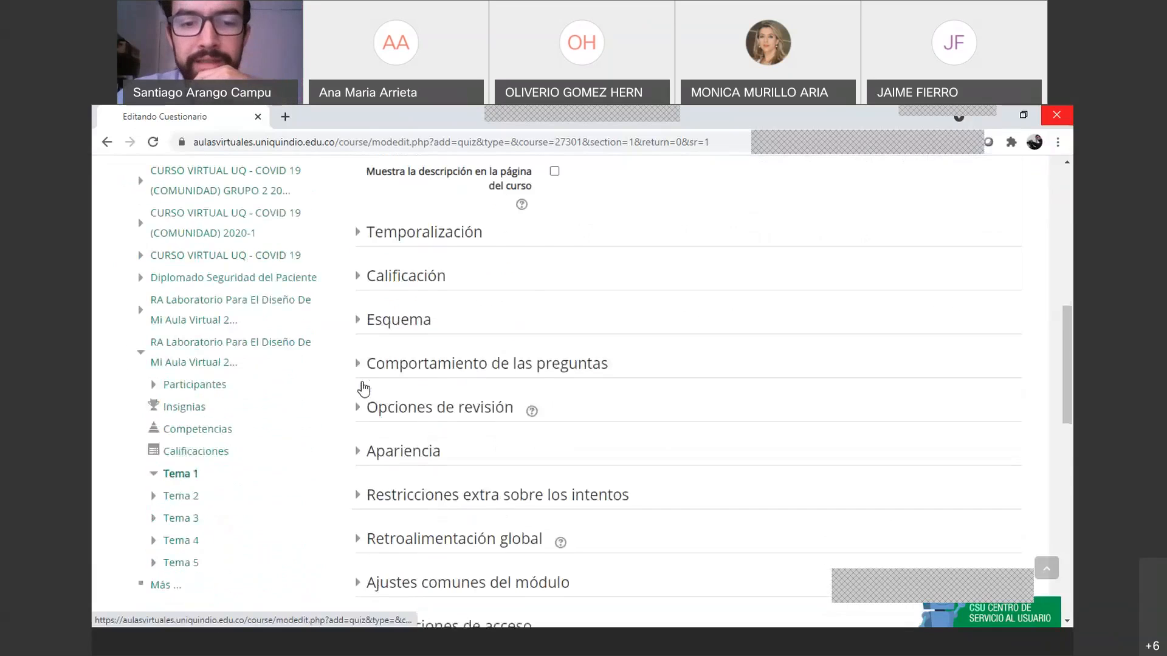
pyautogui.scroll(3, 389, 432)
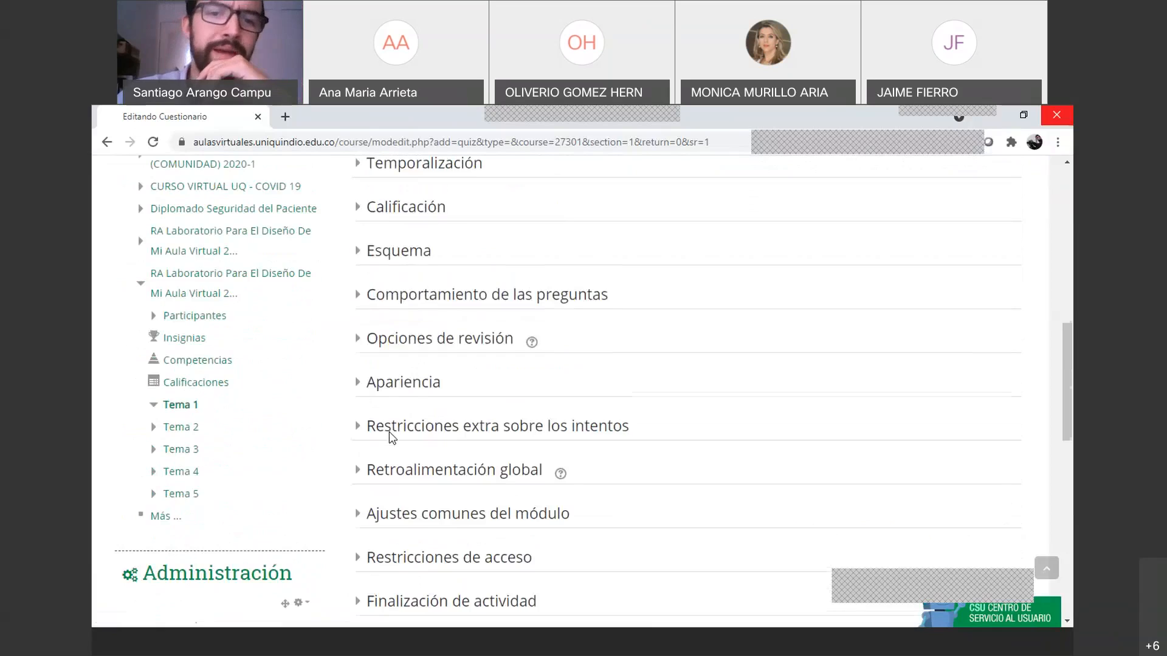
pyautogui.scroll(5, 389, 431)
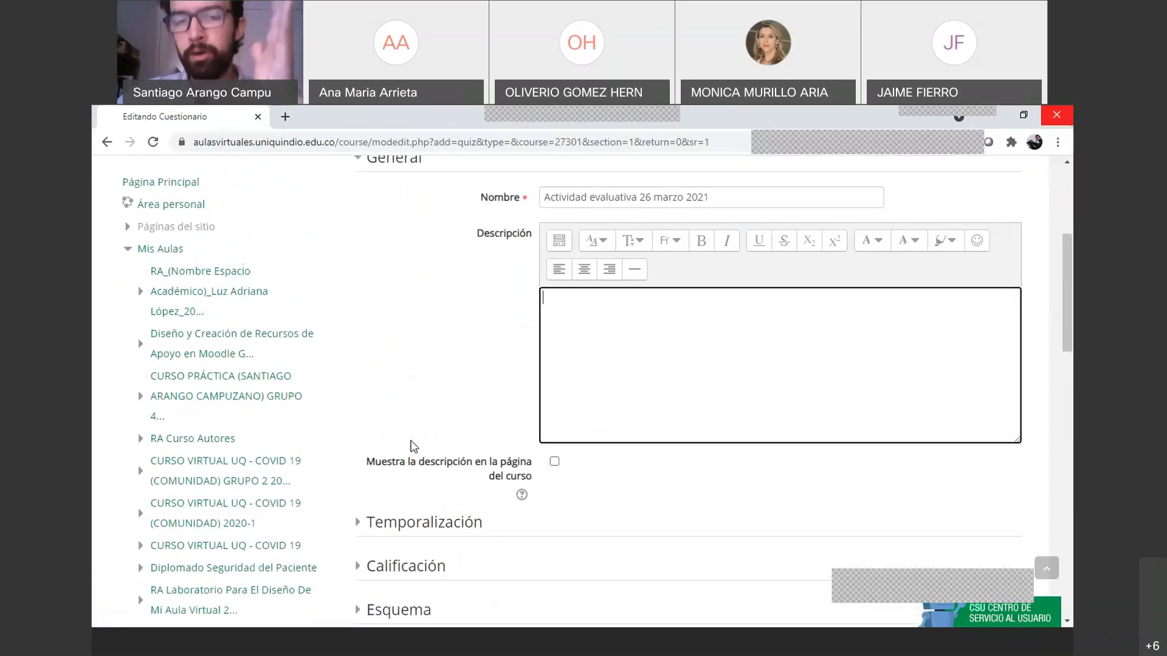
pyautogui.click(368, 531)
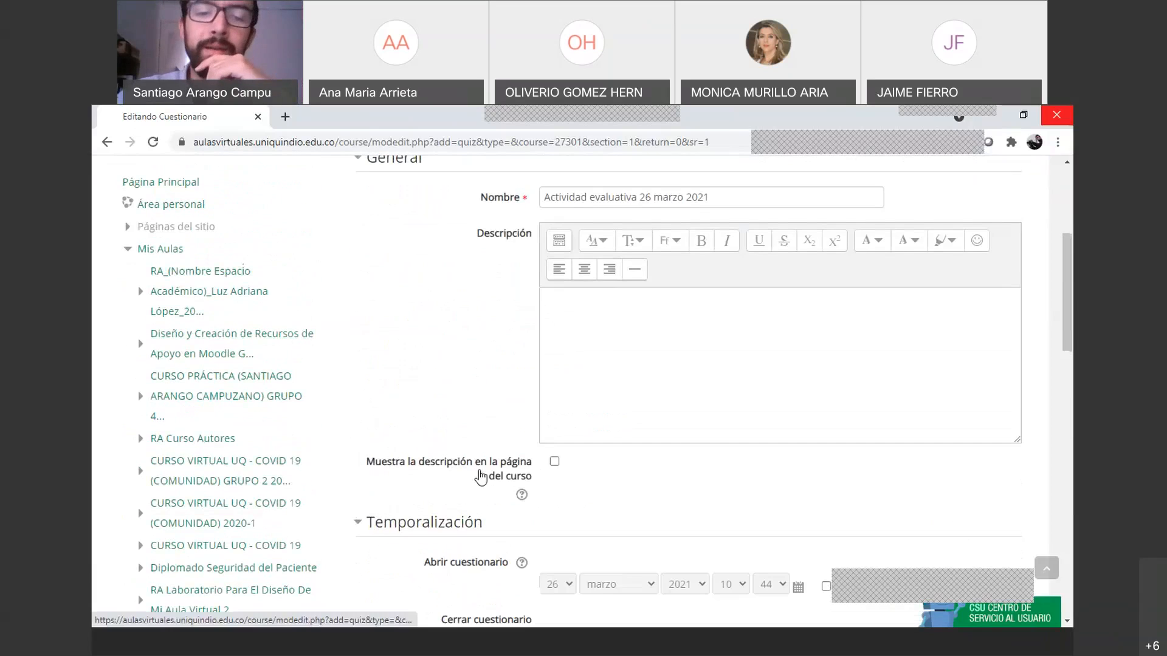
# Enable Abrir cuestionario and set the opening time to 14:00 on 26 marzo 2021
pyautogui.scroll(-3, 485, 464)
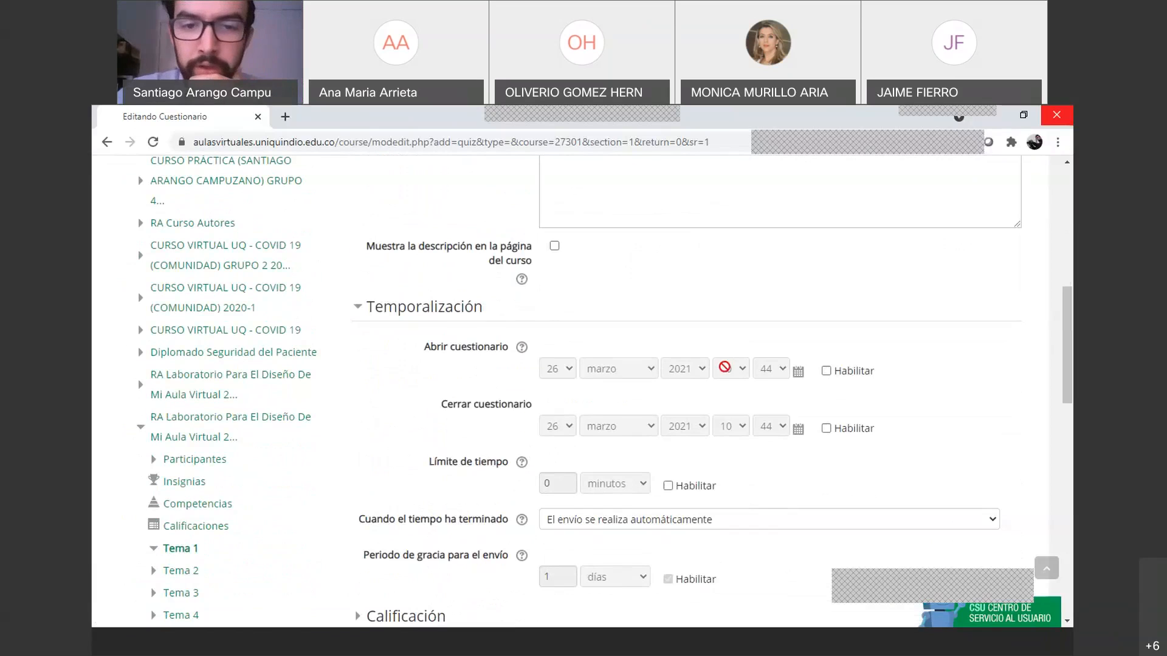
pyautogui.click(826, 371)
pyautogui.click(741, 369)
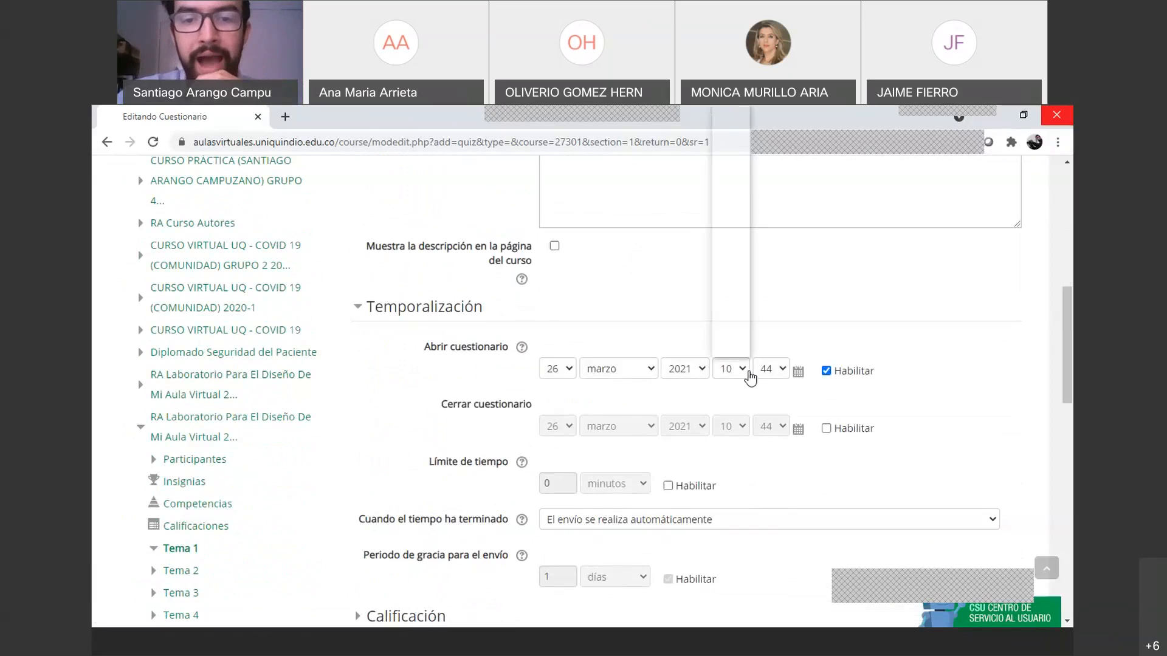
pyautogui.click(726, 306)
pyautogui.click(772, 376)
pyautogui.scroll(3, 753, 245)
pyautogui.scroll(-3, 767, 482)
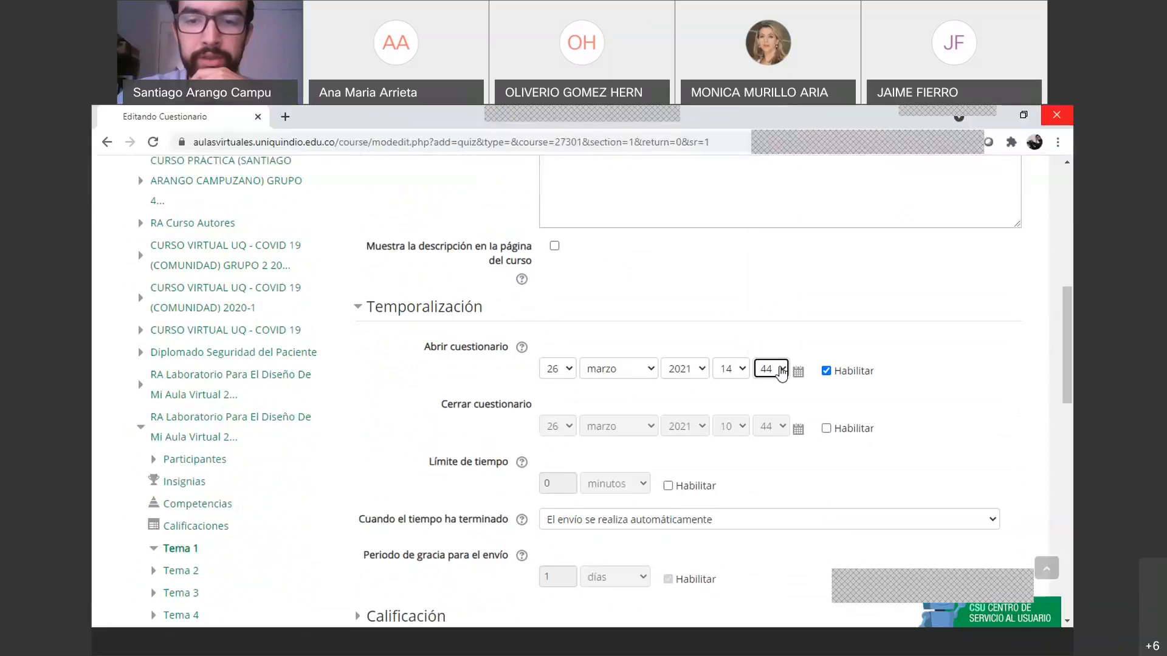
pyautogui.click(781, 372)
pyautogui.click(765, 113)
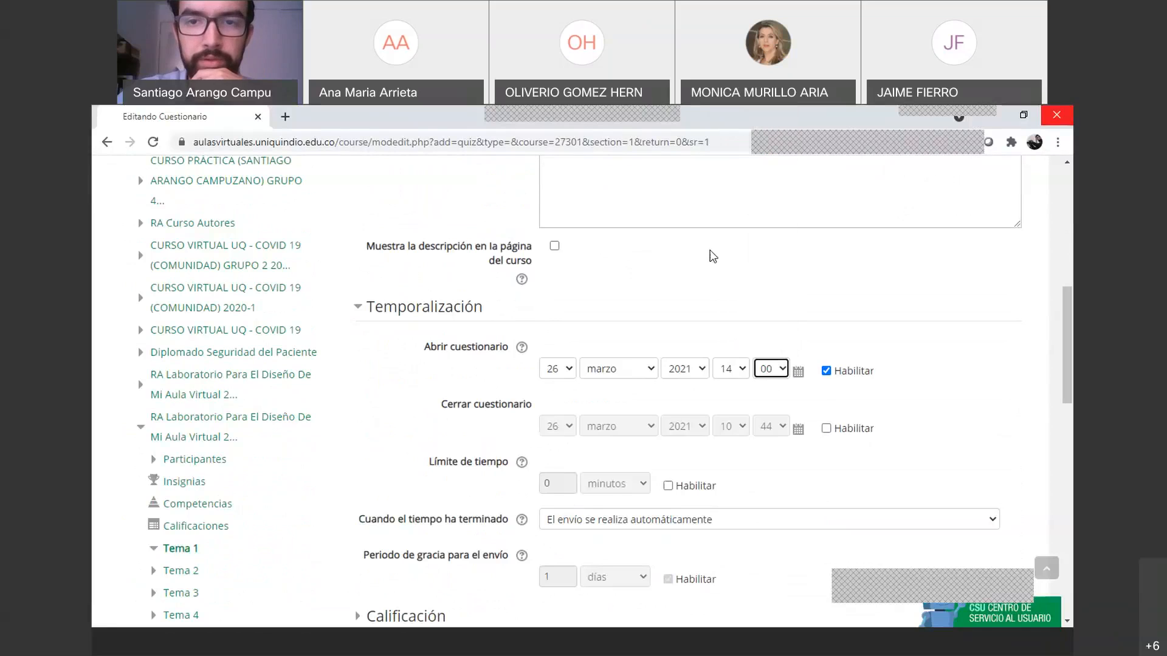
# Enable Cerrar cuestionario and set the closing time to 15:00
pyautogui.click(830, 428)
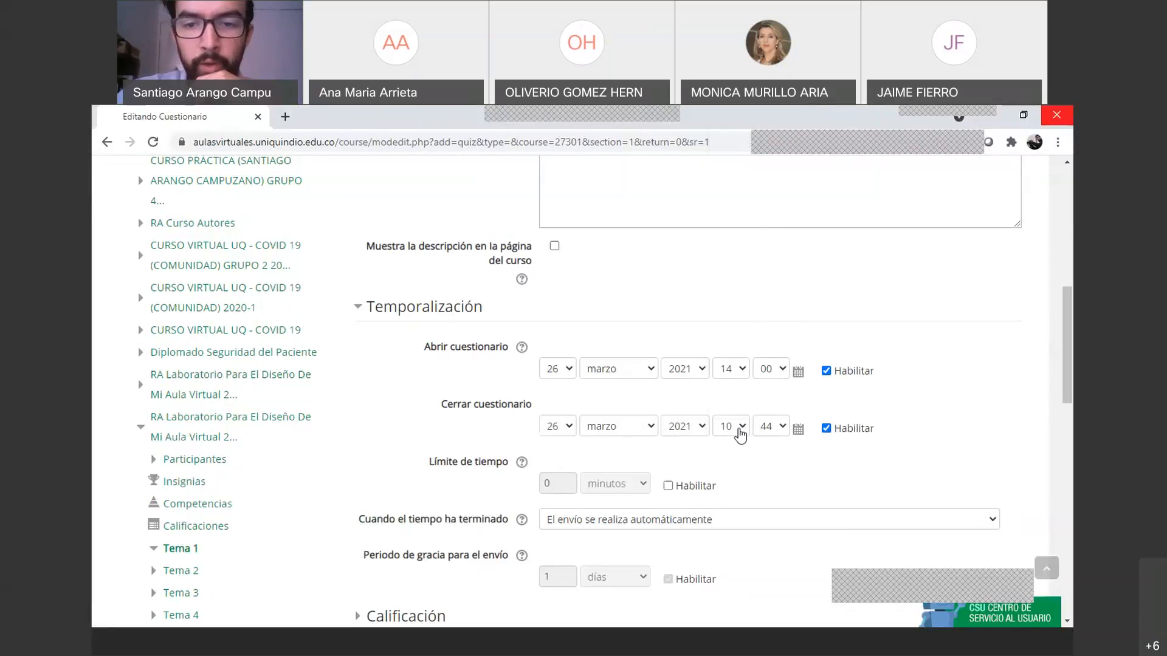
pyautogui.click(740, 434)
pyautogui.click(726, 349)
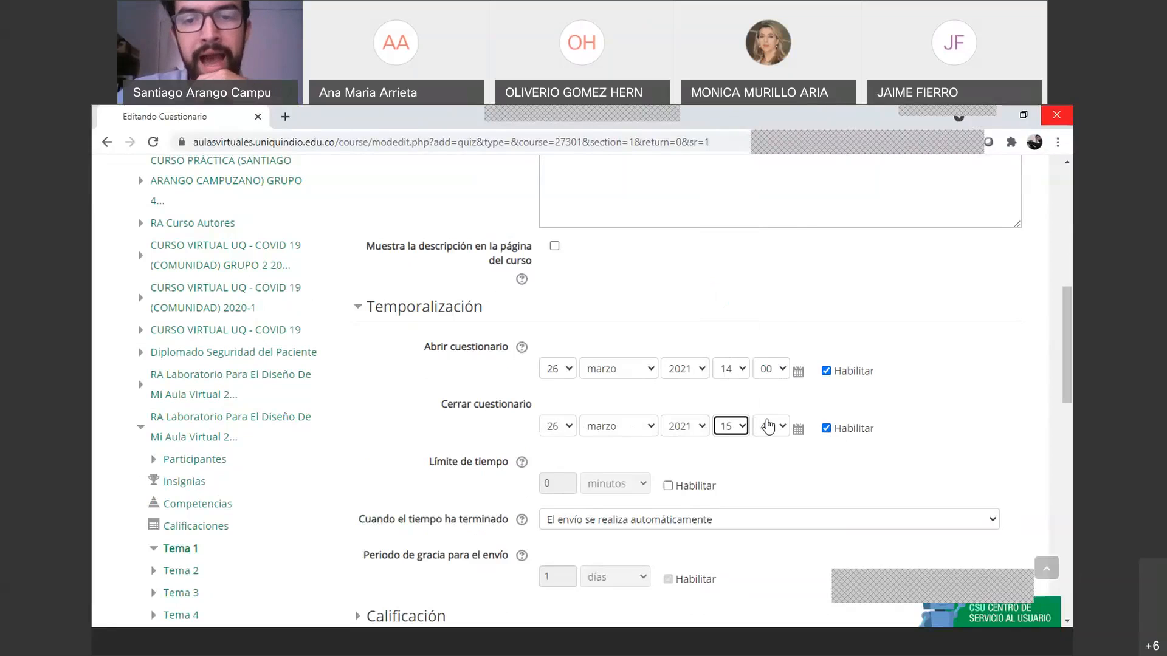
pyautogui.click(770, 426)
pyautogui.scroll(5, 759, 225)
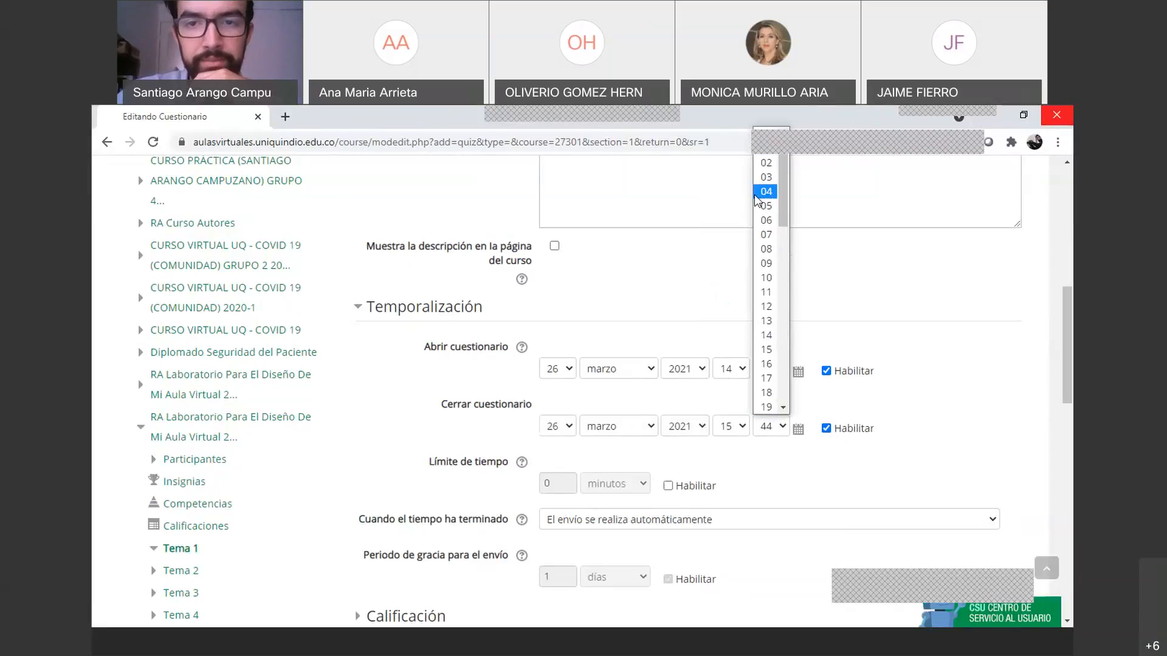
pyautogui.scroll(1, 765, 194)
pyautogui.click(766, 162)
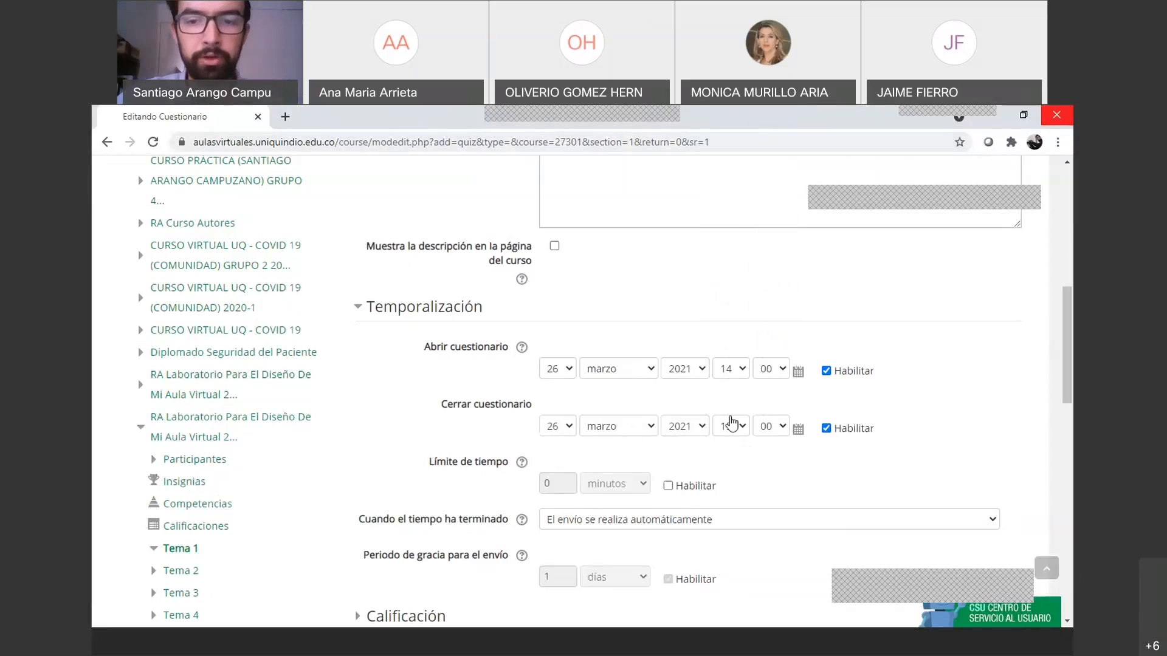
# Enable a Límite de tiempo of 30 minutos
pyautogui.scroll(-1, 732, 424)
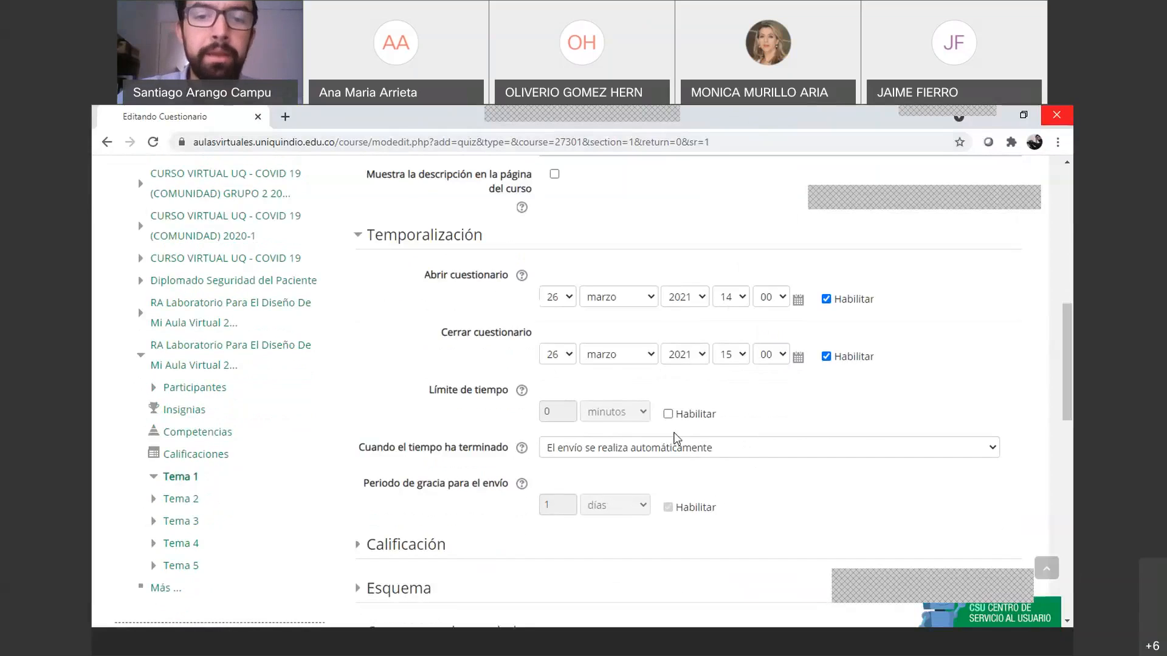
pyautogui.click(668, 414)
pyautogui.click(563, 409)
pyautogui.press('BackSpace')
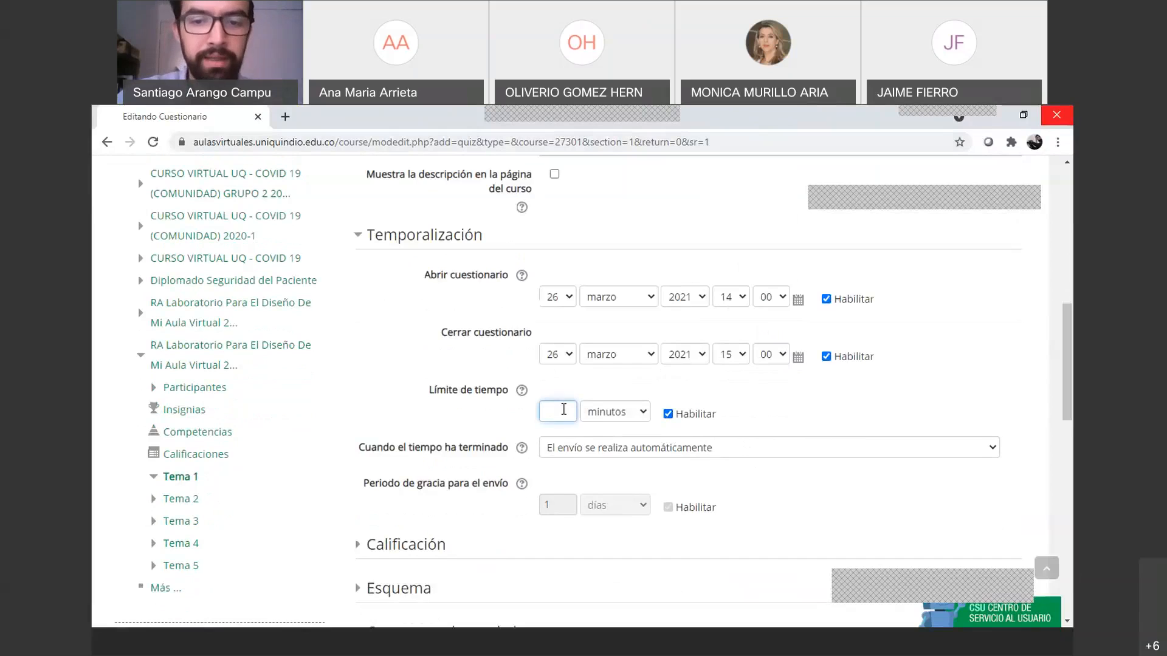
pyautogui.write('30')
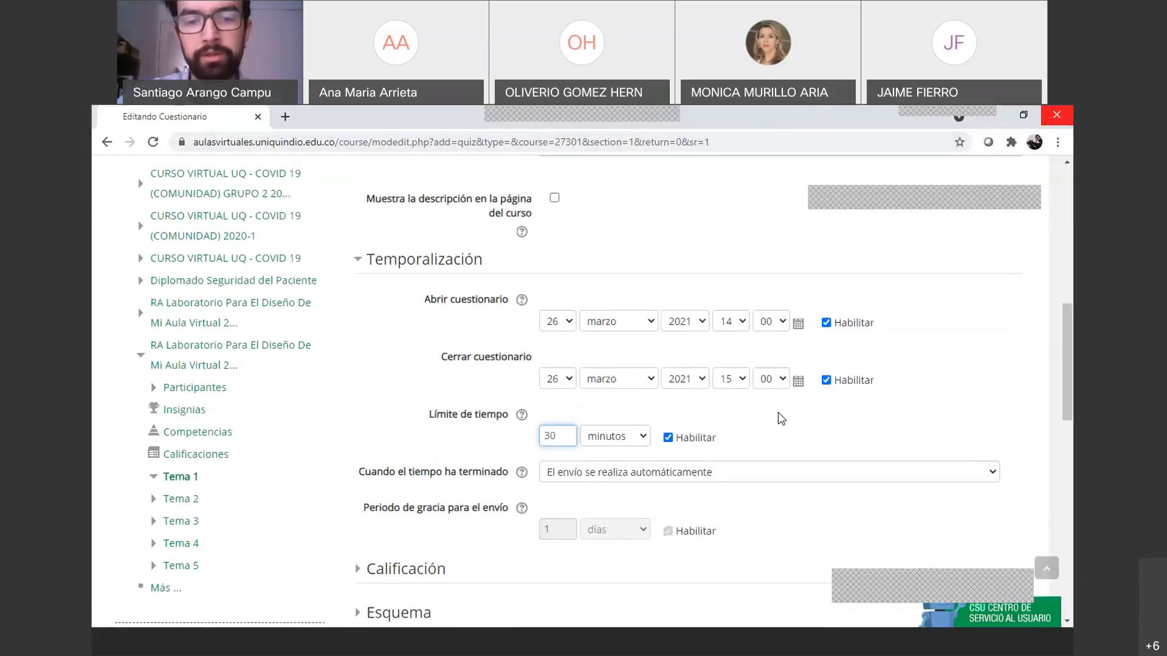
pyautogui.click(781, 418)
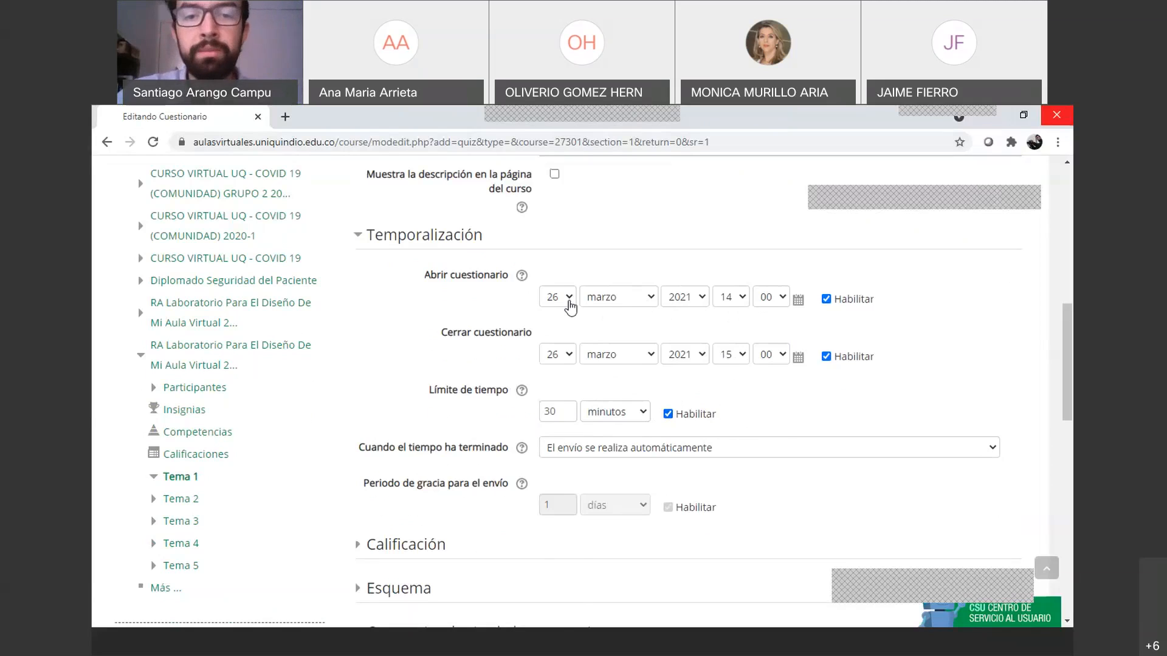
# Change the closing day to 28, so the quiz closes 28 marzo 2021 at 15:00
pyautogui.click(565, 354)
pyautogui.scroll(-2, 559, 574)
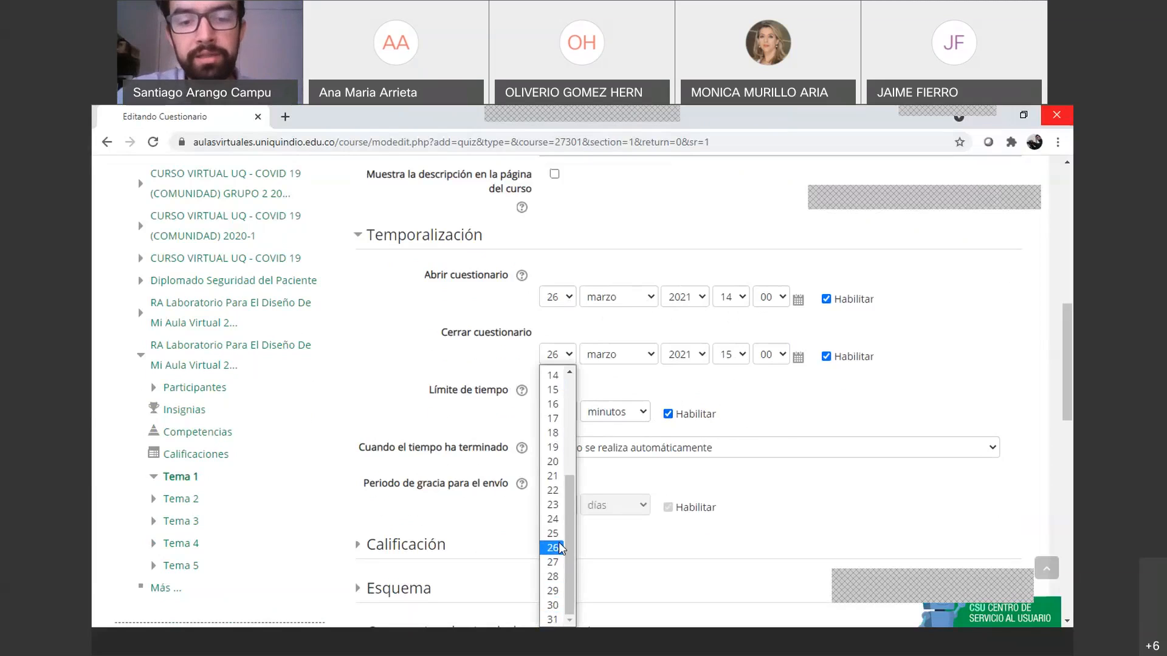
pyautogui.click(559, 578)
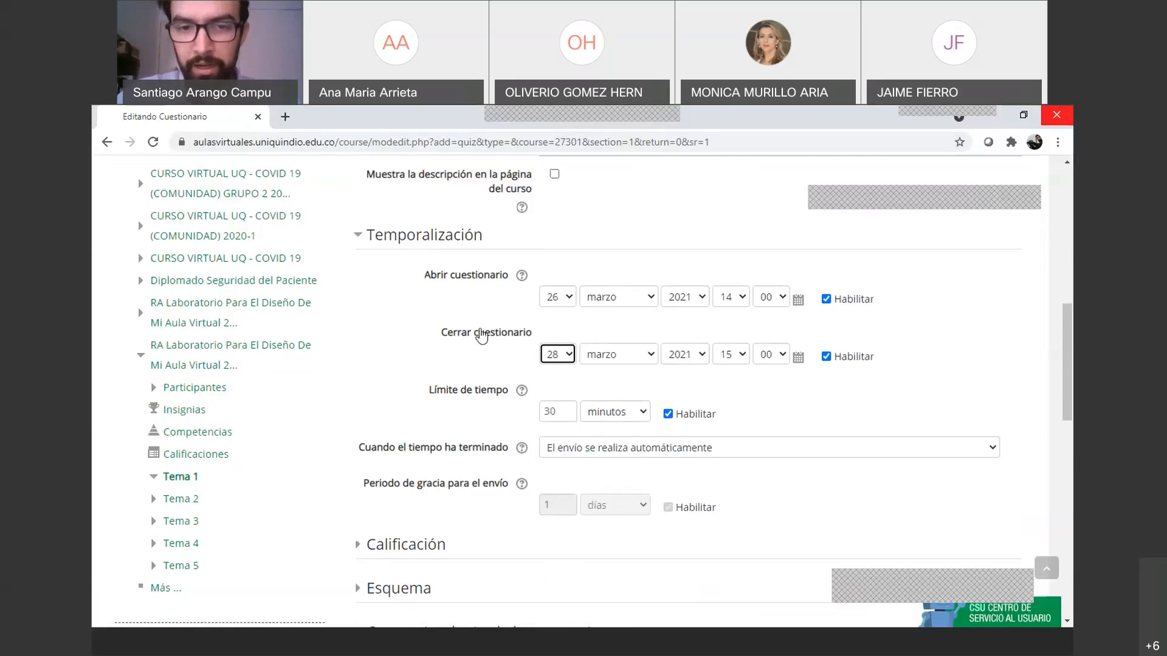
pyautogui.scroll(-2, 481, 336)
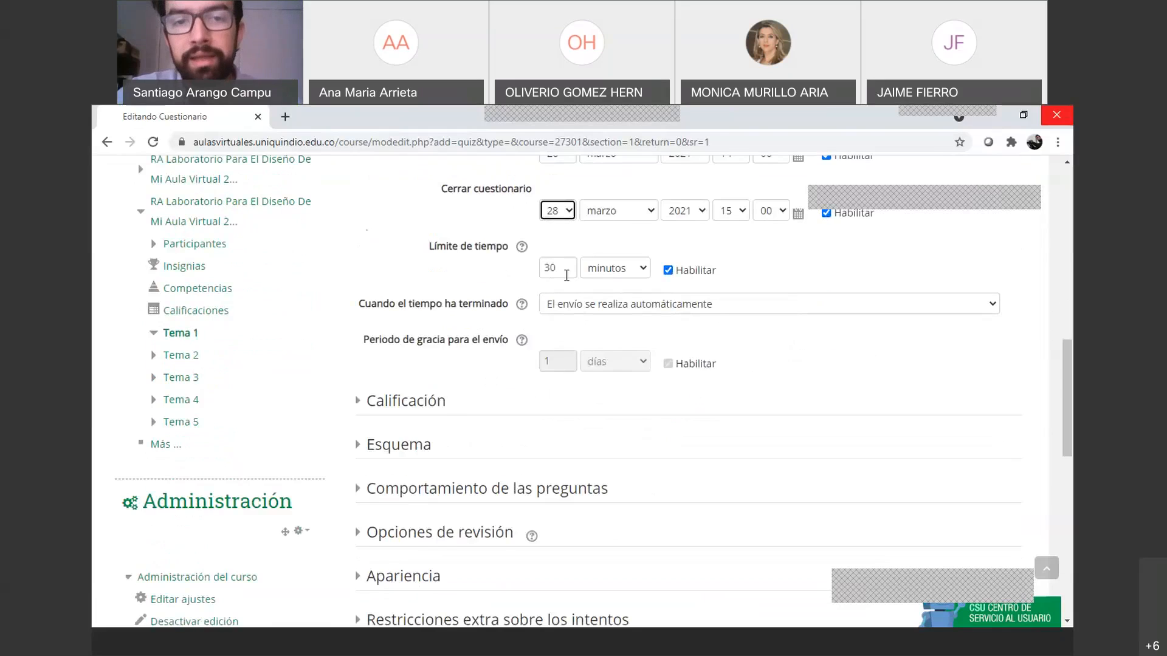
pyautogui.scroll(1, 566, 275)
# Keep 'El envío se realiza automáticamente' for when the time runs out
pyautogui.click(600, 376)
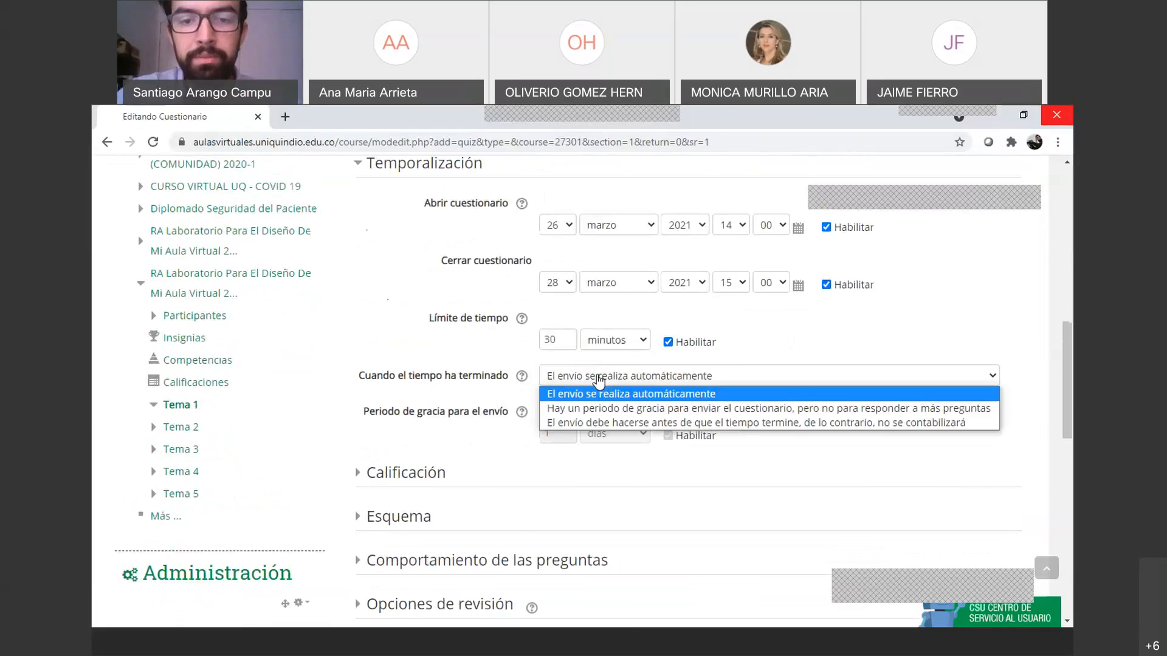
pyautogui.click(598, 380)
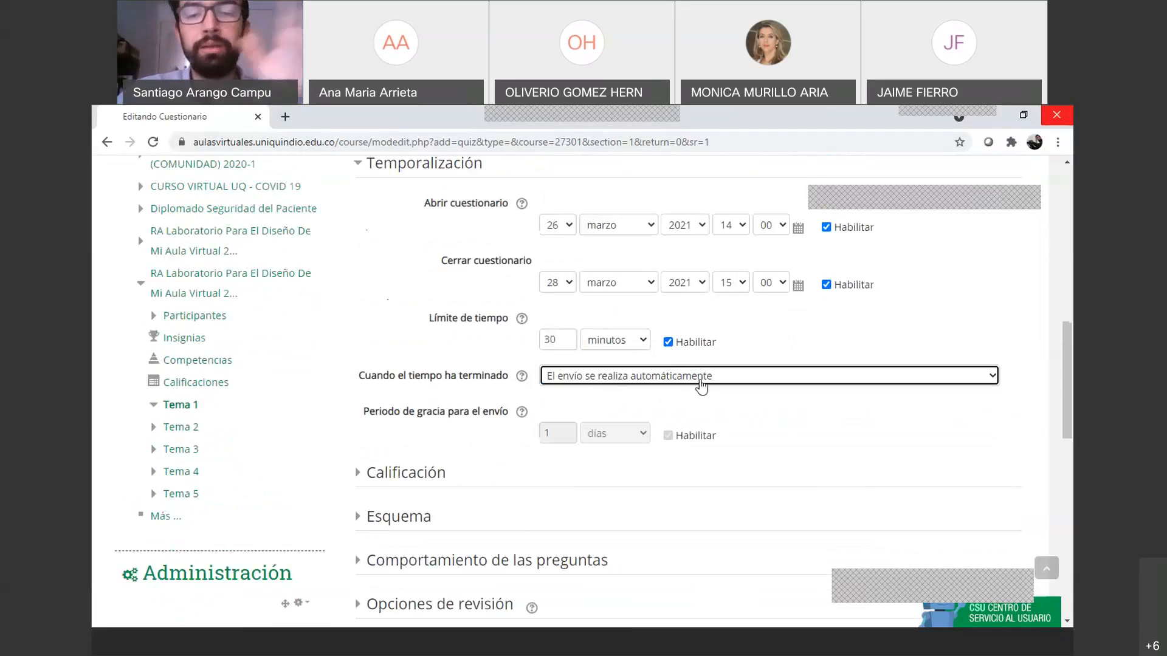
pyautogui.scroll(-1, 700, 387)
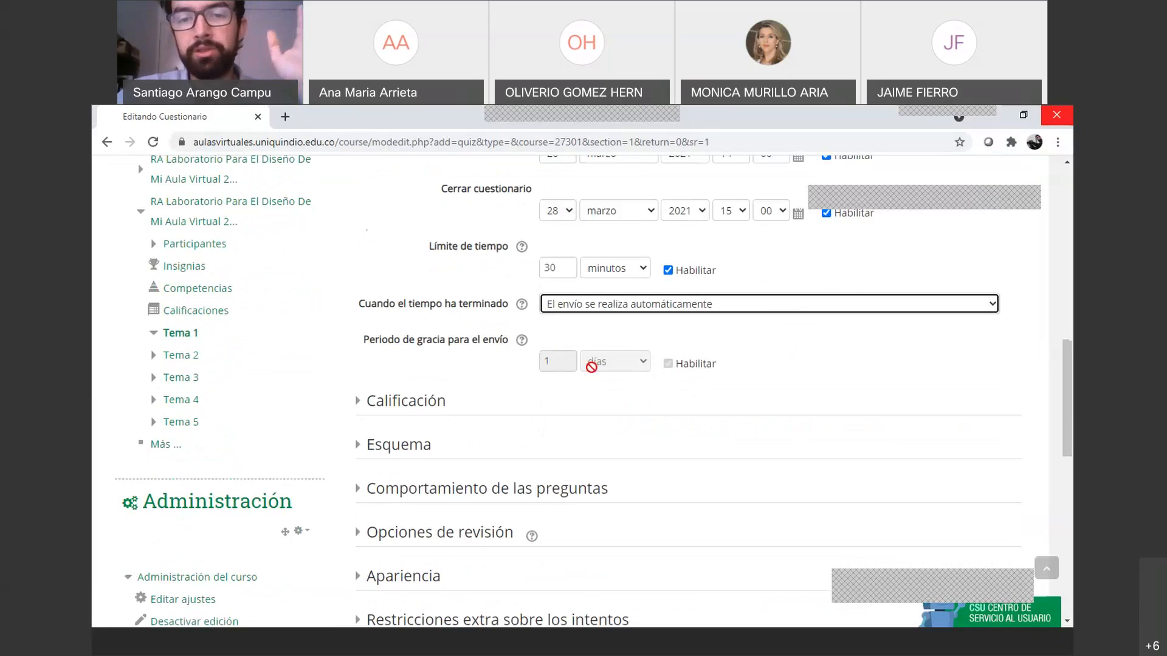
pyautogui.click(678, 368)
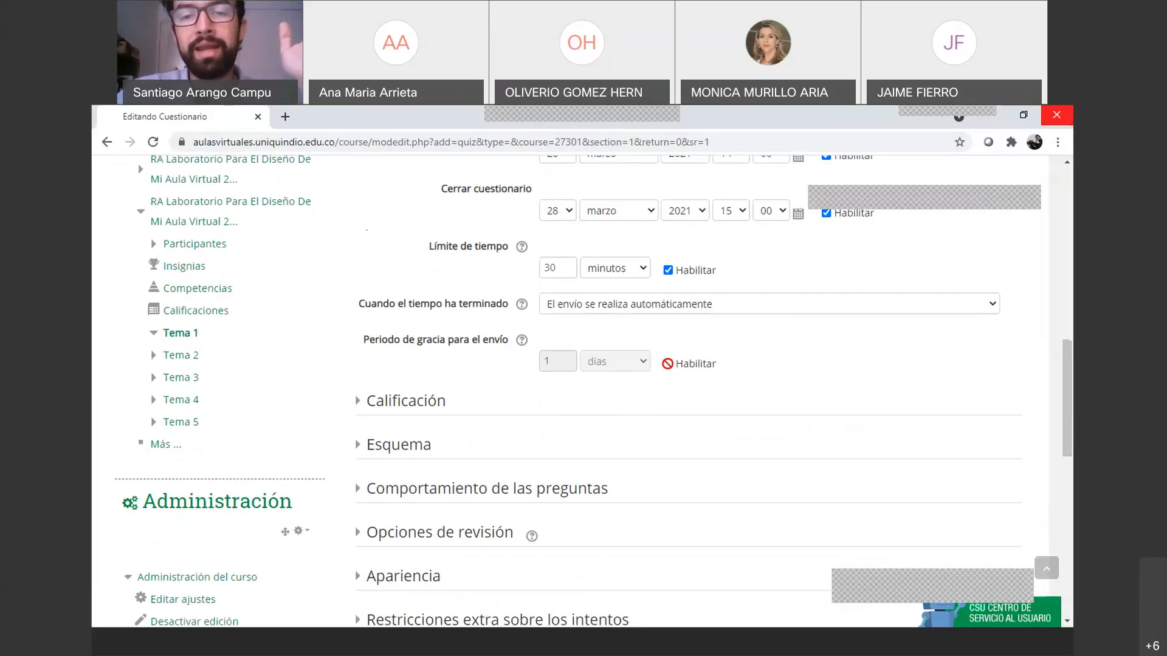
pyautogui.click(582, 312)
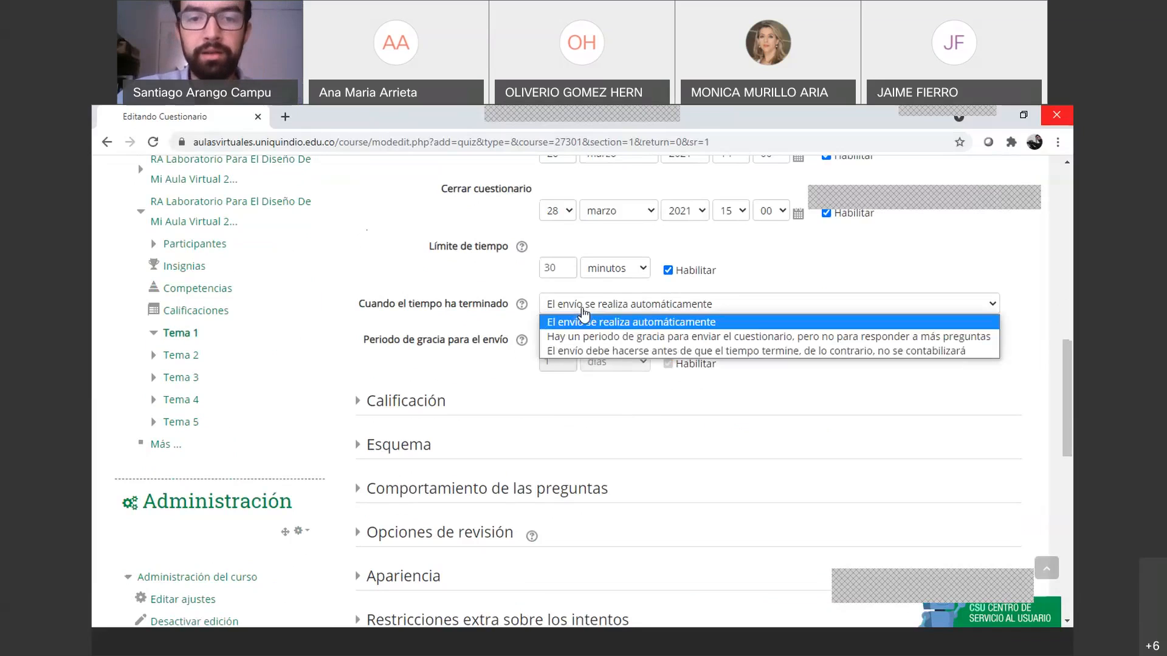
pyautogui.click(582, 311)
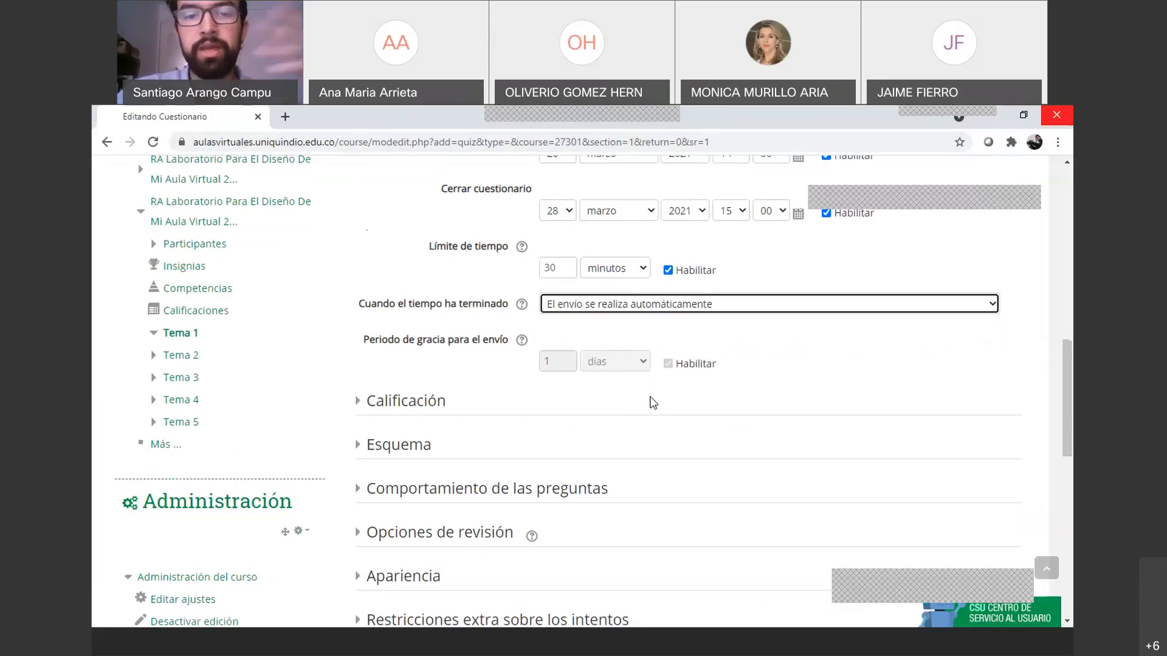
pyautogui.scroll(-1, 650, 399)
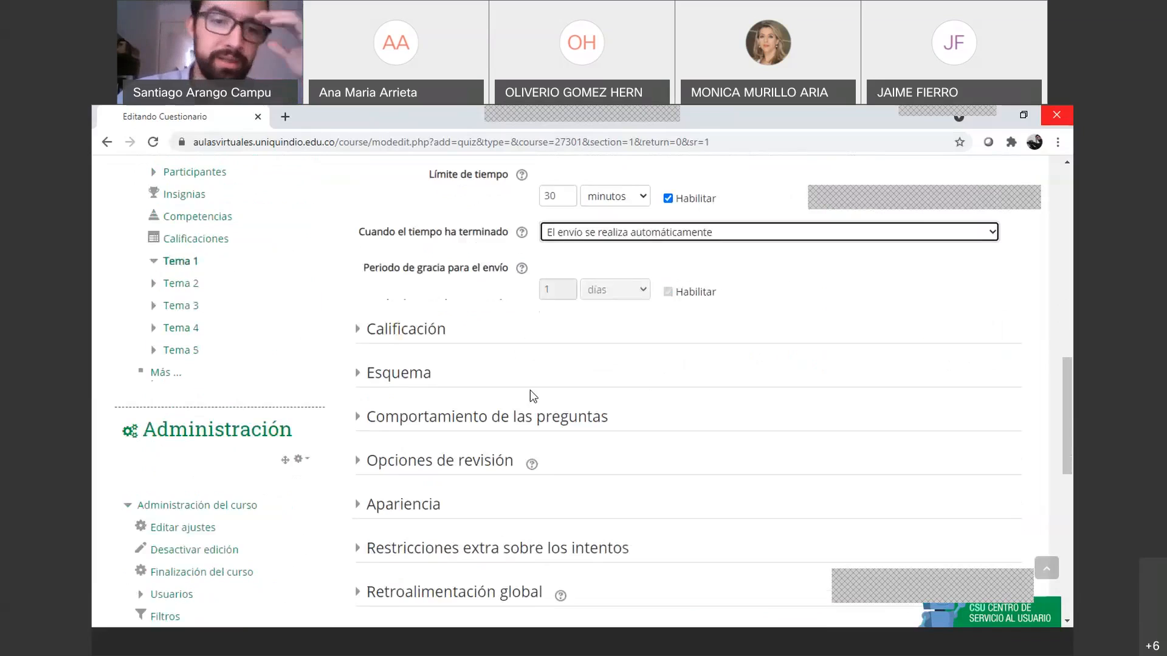
# Expand Calificación and leave Categoría de calificaciones on Sin categorizar after checking its options
pyautogui.click(381, 341)
pyautogui.scroll(-2, 484, 408)
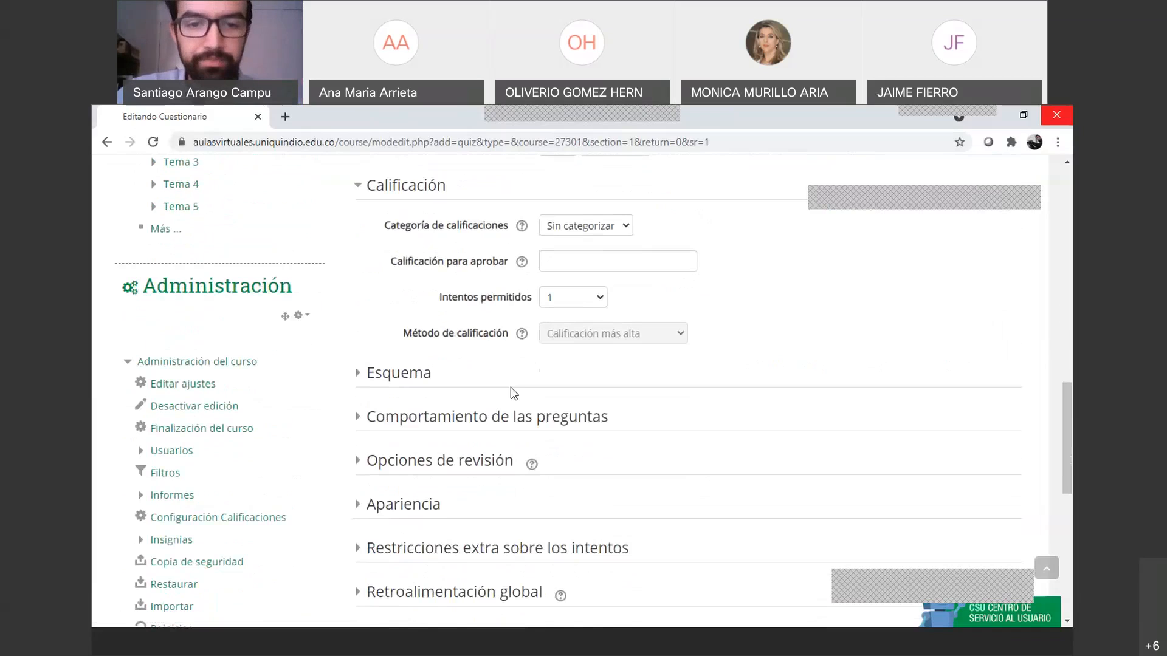
pyautogui.scroll(1, 510, 388)
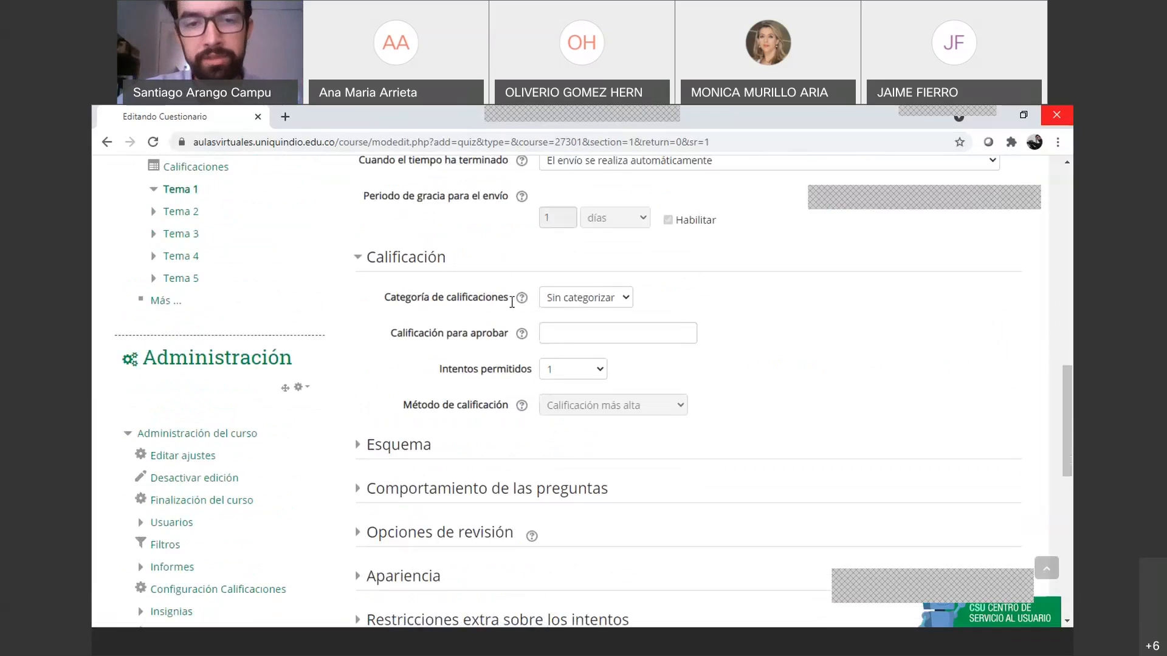
pyautogui.click(579, 299)
pyautogui.click(576, 304)
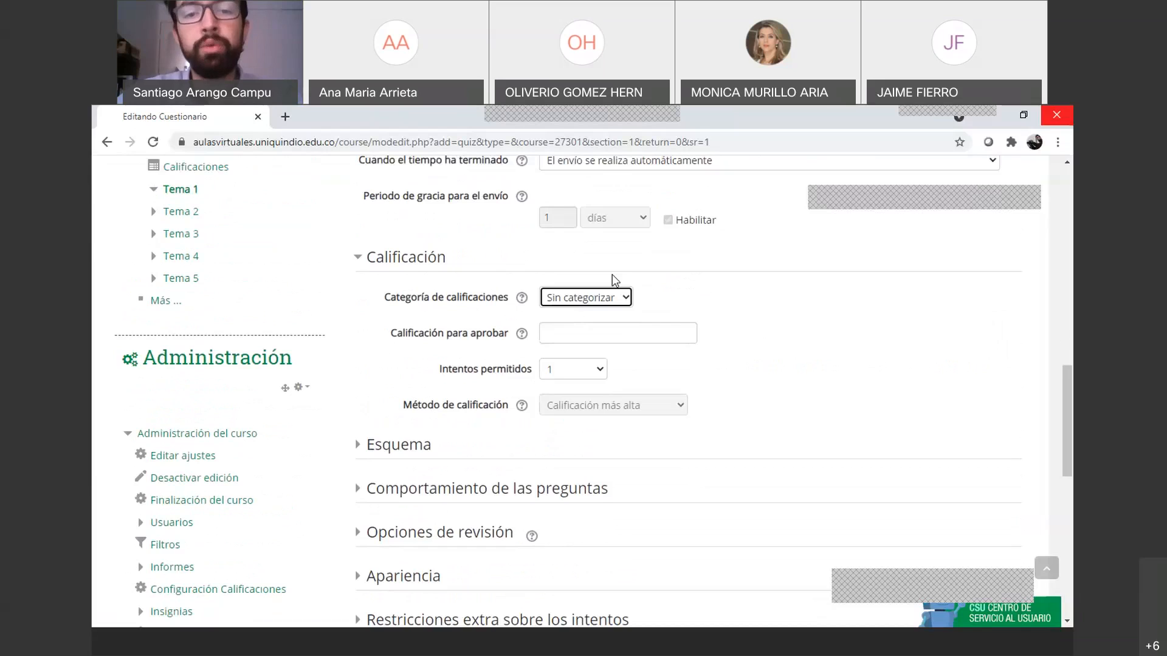
pyautogui.click(607, 297)
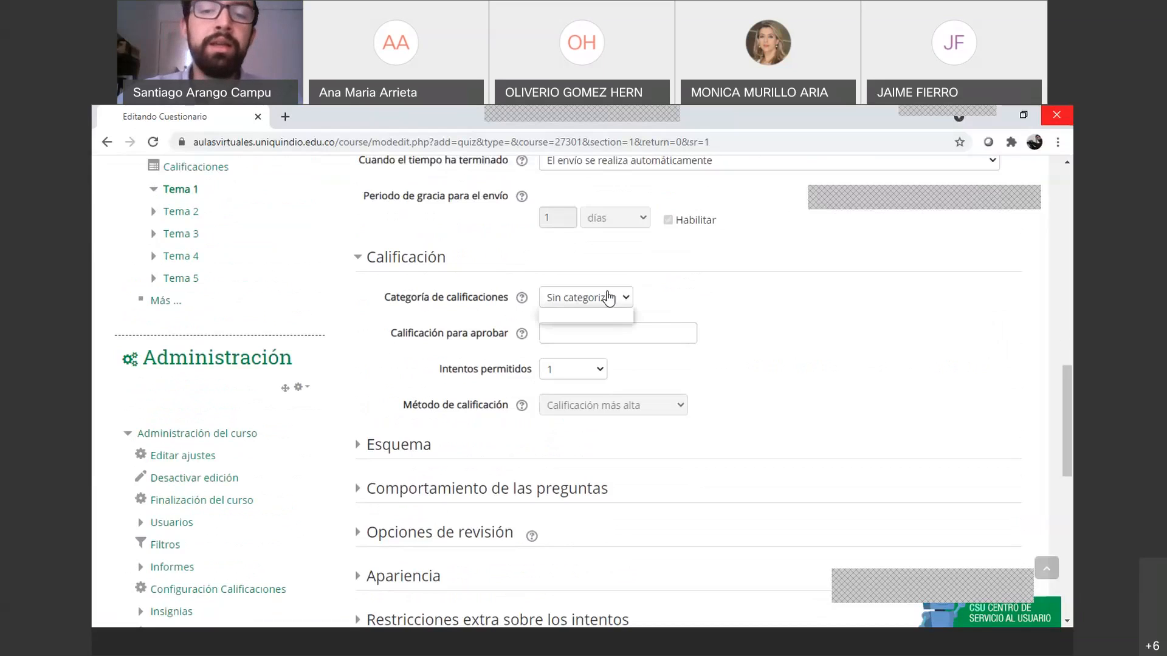
pyautogui.click(608, 297)
pyautogui.click(608, 297)
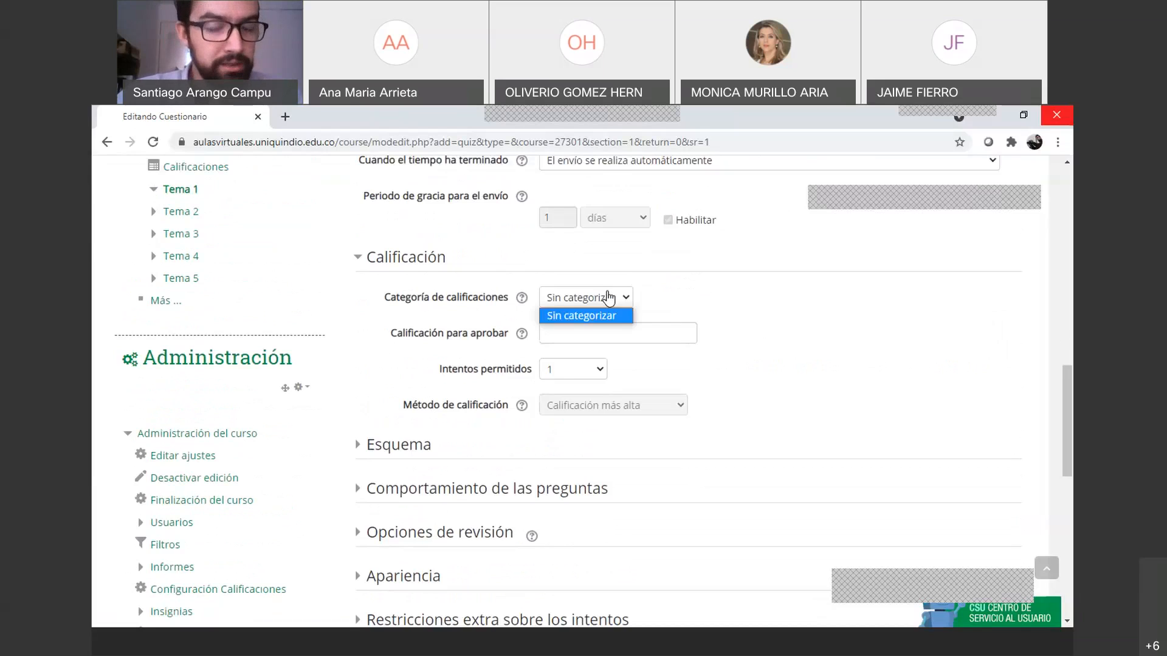
pyautogui.click(608, 297)
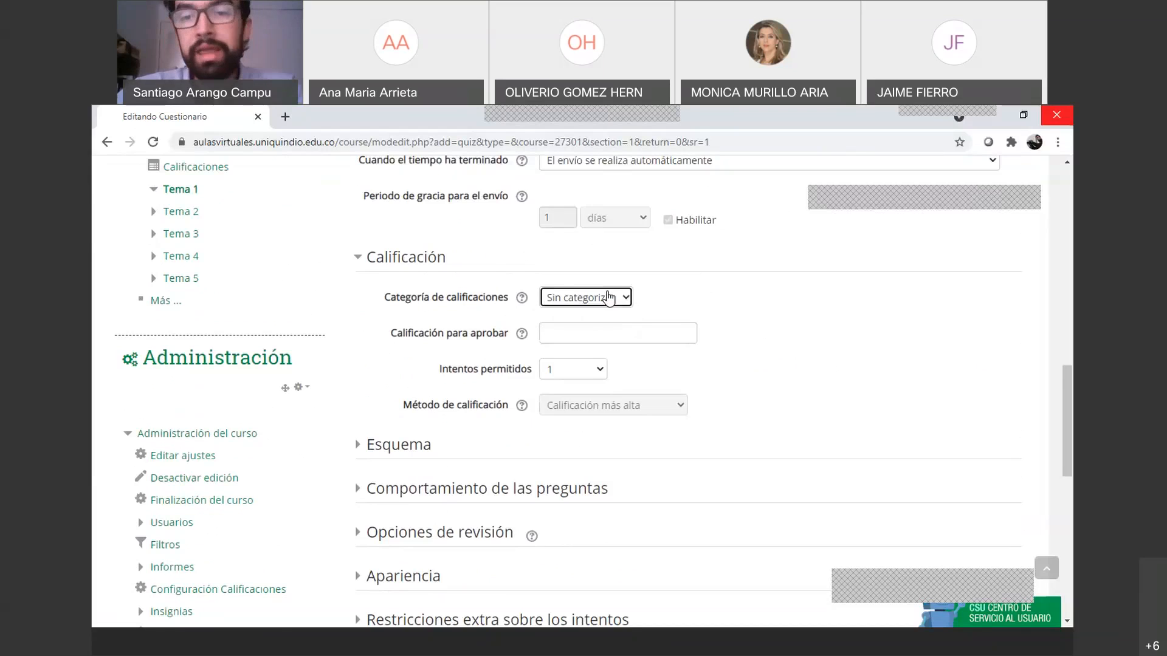
pyautogui.scroll(3, 608, 297)
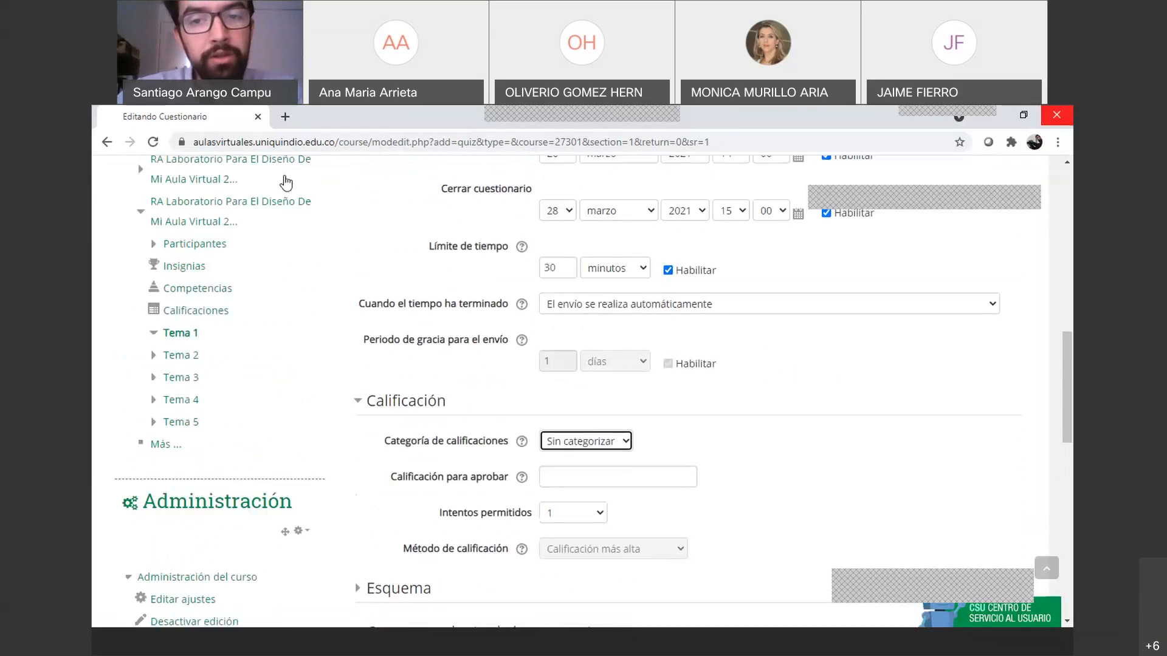
pyautogui.scroll(-1, 559, 328)
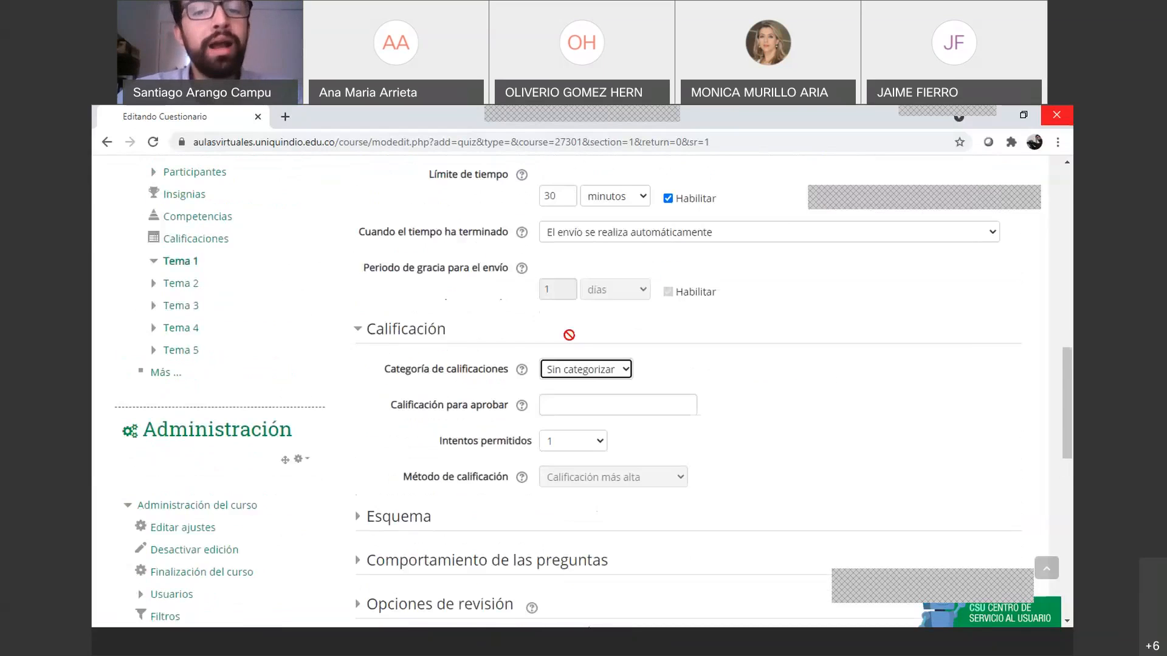
pyautogui.click(592, 372)
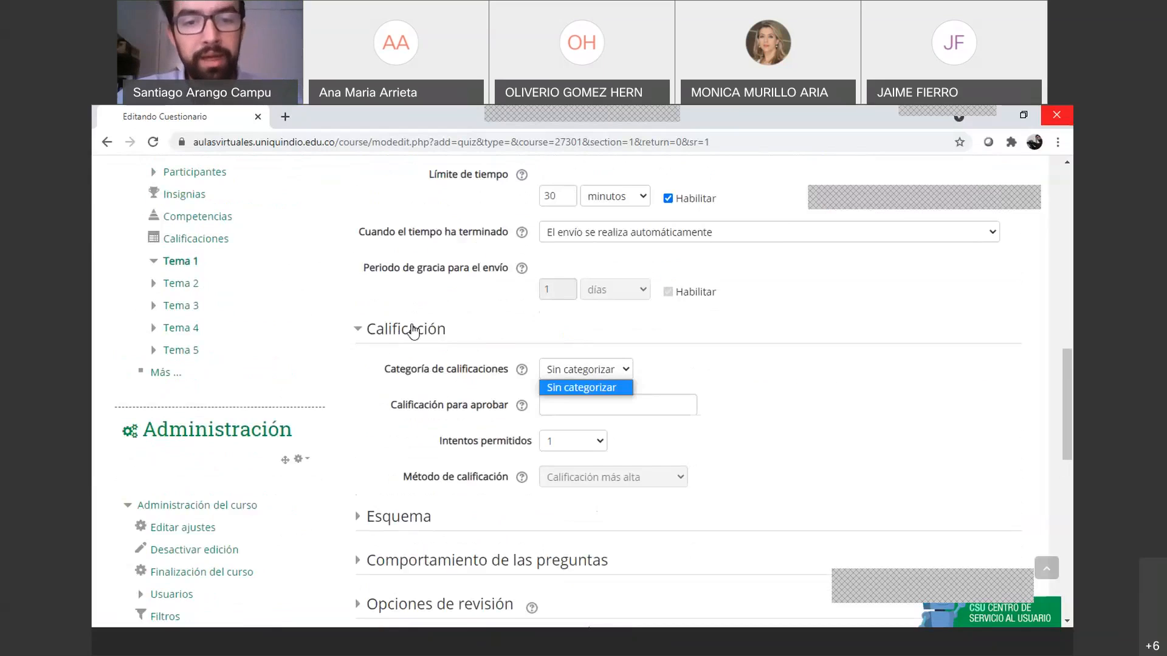
pyautogui.click(579, 373)
pyautogui.click(579, 374)
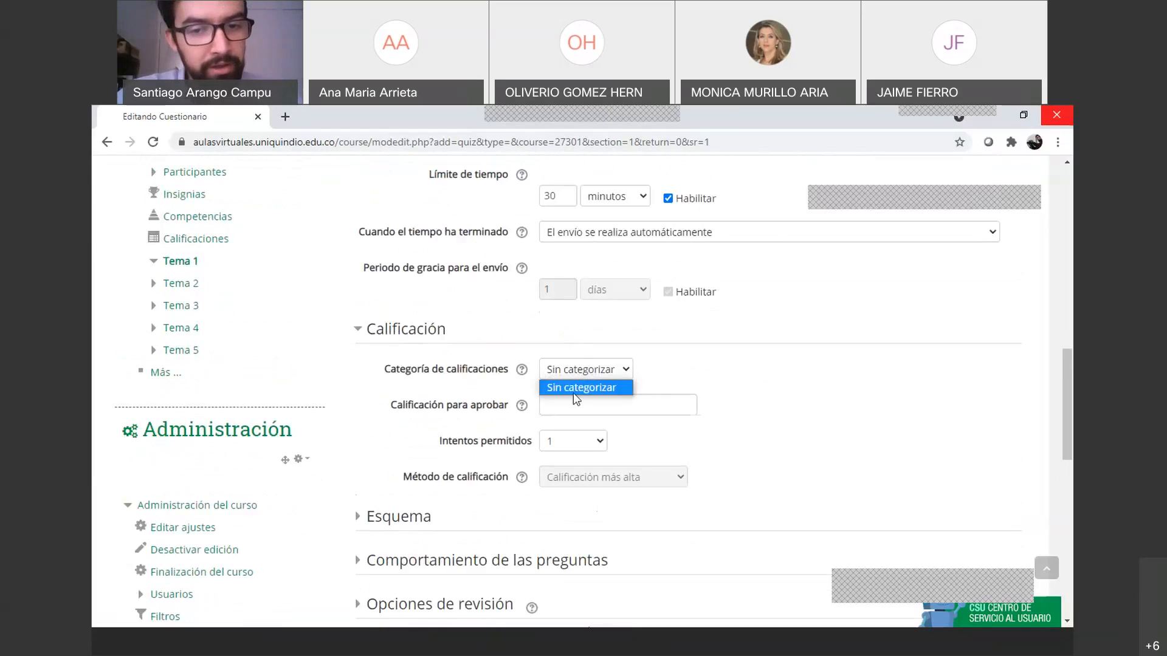
pyautogui.click(677, 375)
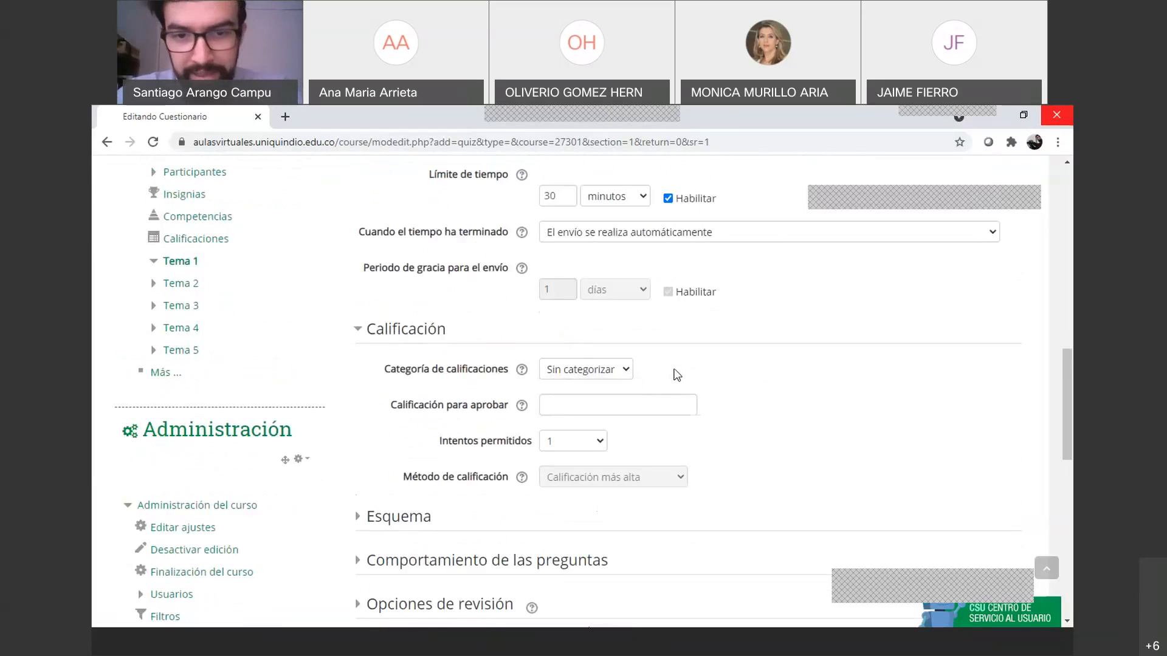
pyautogui.scroll(-2, 671, 374)
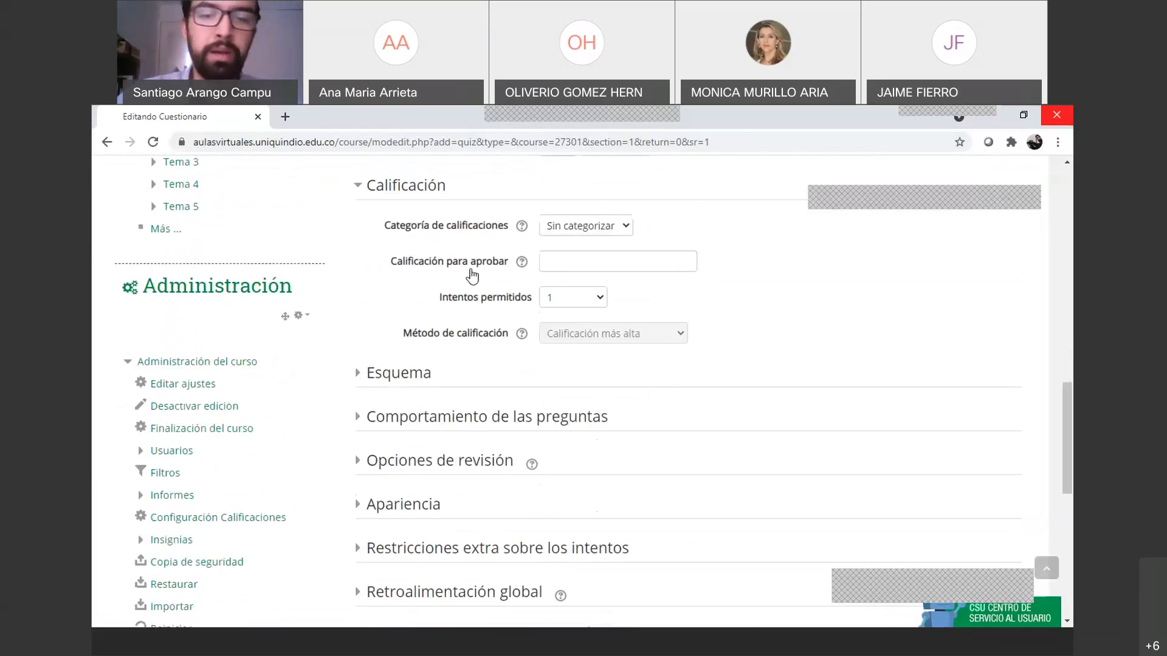
# Enter a passing grade of 3 and try allowing 2 attempts
pyautogui.click(566, 268)
pyautogui.write('3')
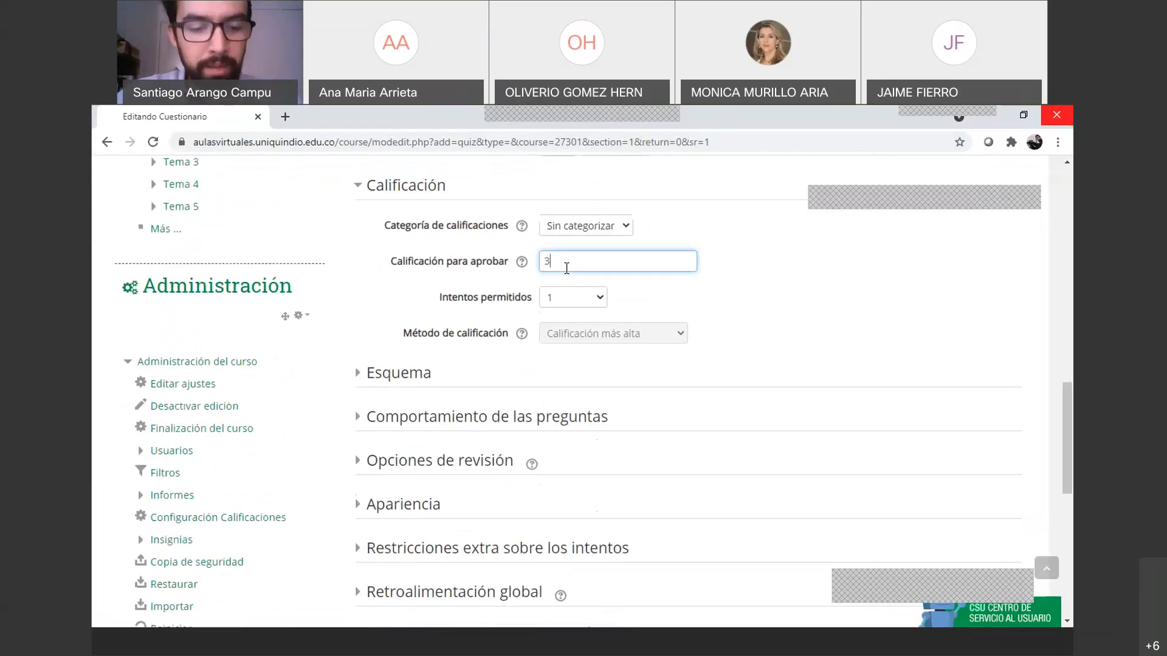
pyautogui.click(571, 300)
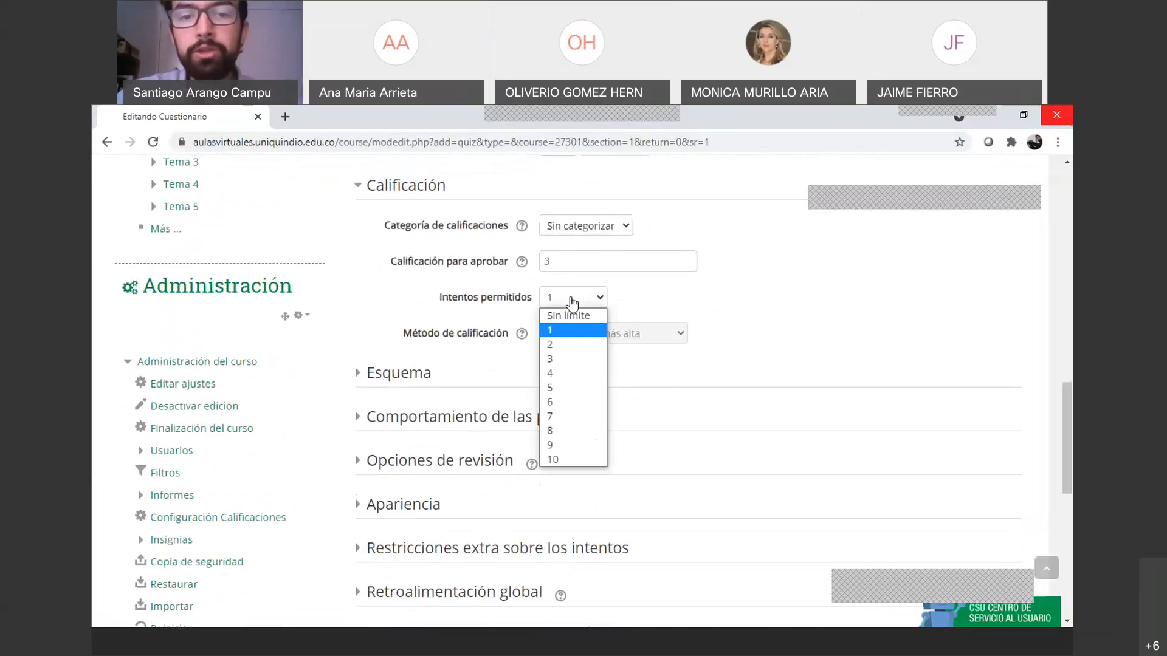
pyautogui.click(573, 328)
pyautogui.click(595, 298)
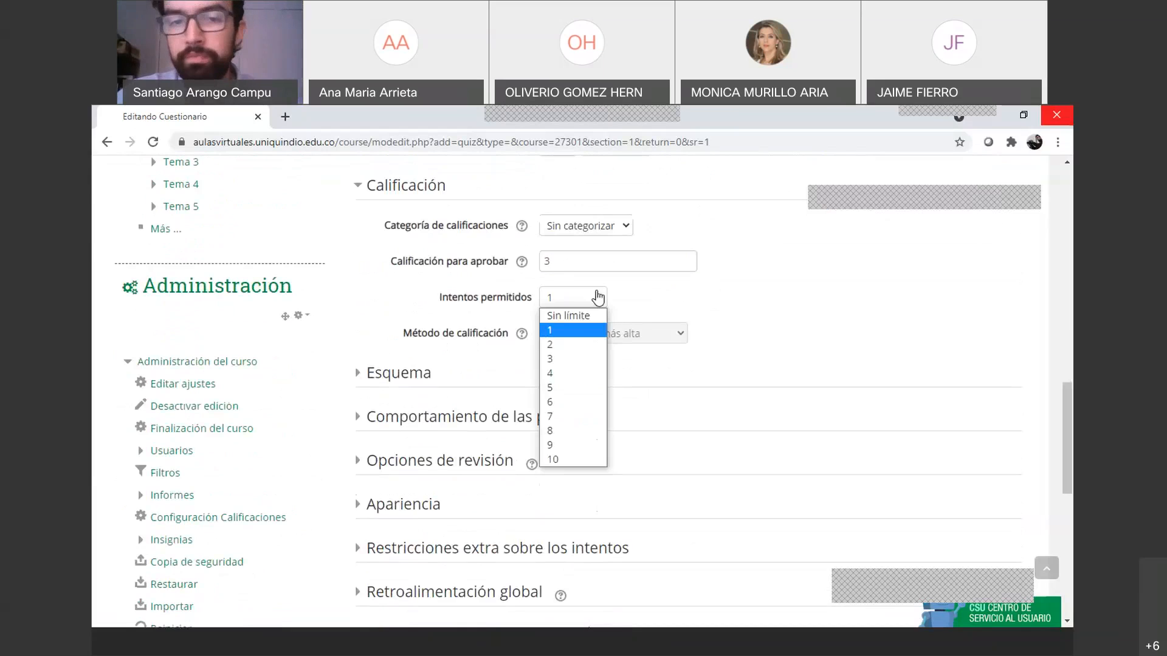
pyautogui.click(598, 342)
pyautogui.click(597, 302)
pyautogui.click(585, 345)
pyautogui.click(592, 299)
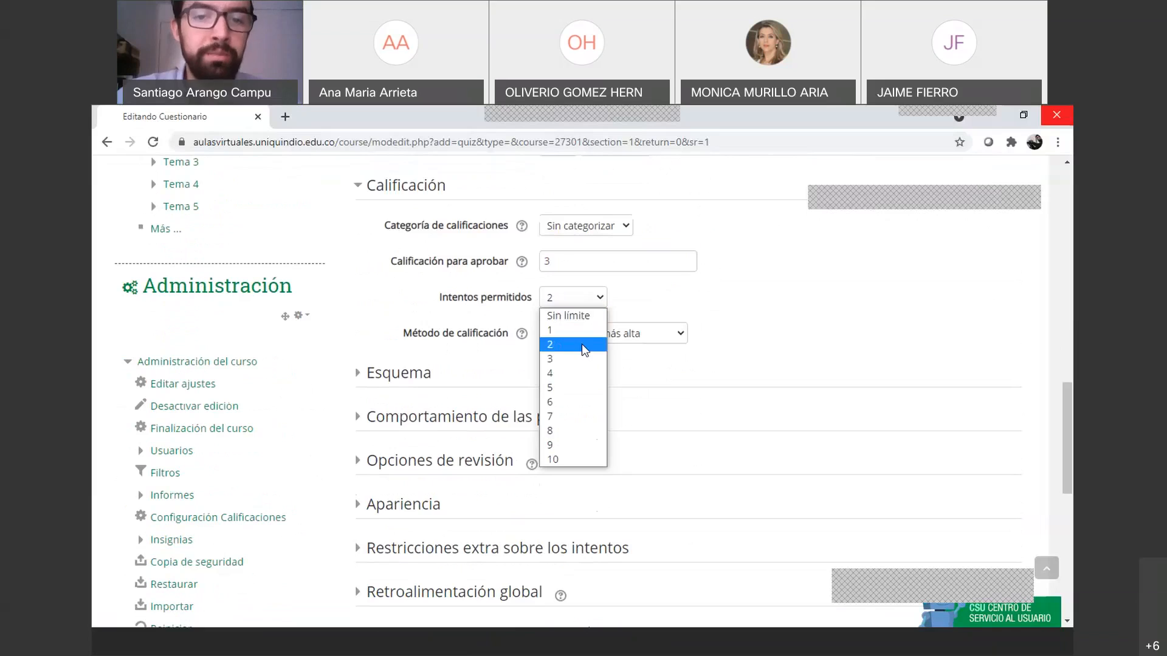
pyautogui.click(581, 344)
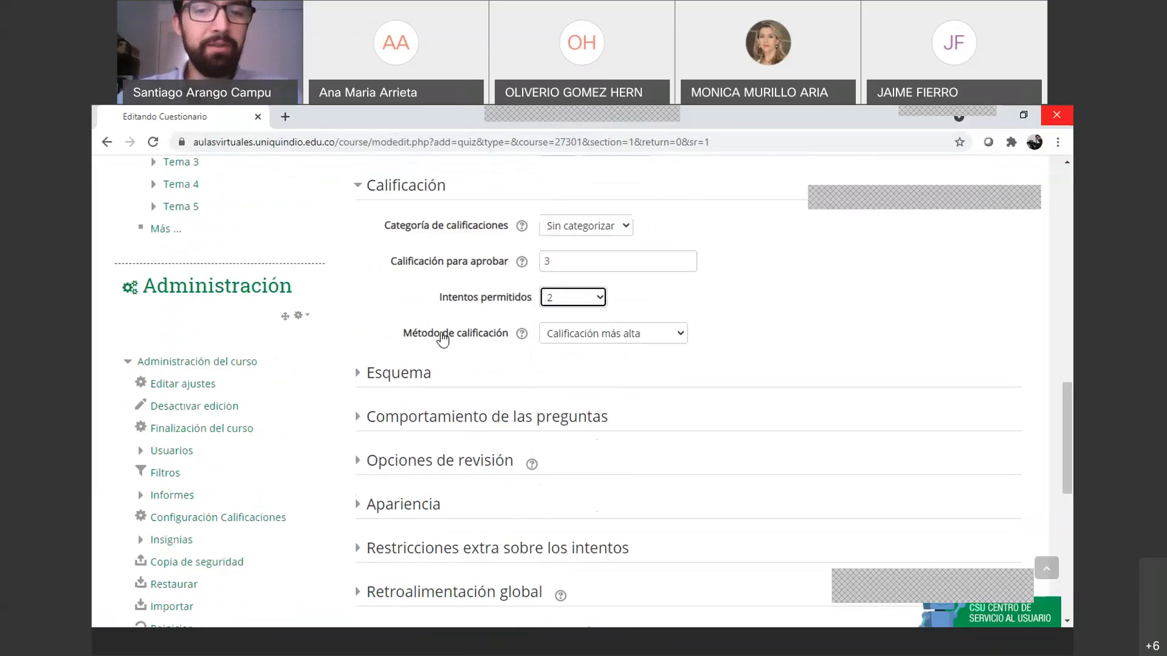
# Try the average, first and last attempt grading methods, settling on Calificación más alta
pyautogui.click(599, 342)
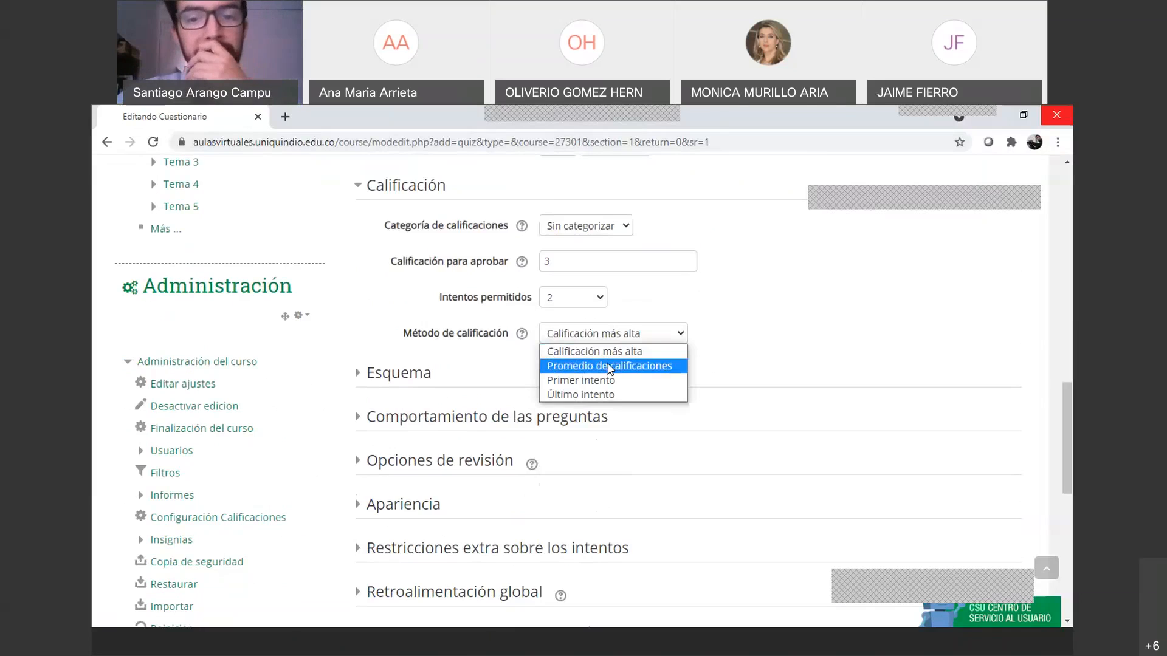
pyautogui.click(609, 366)
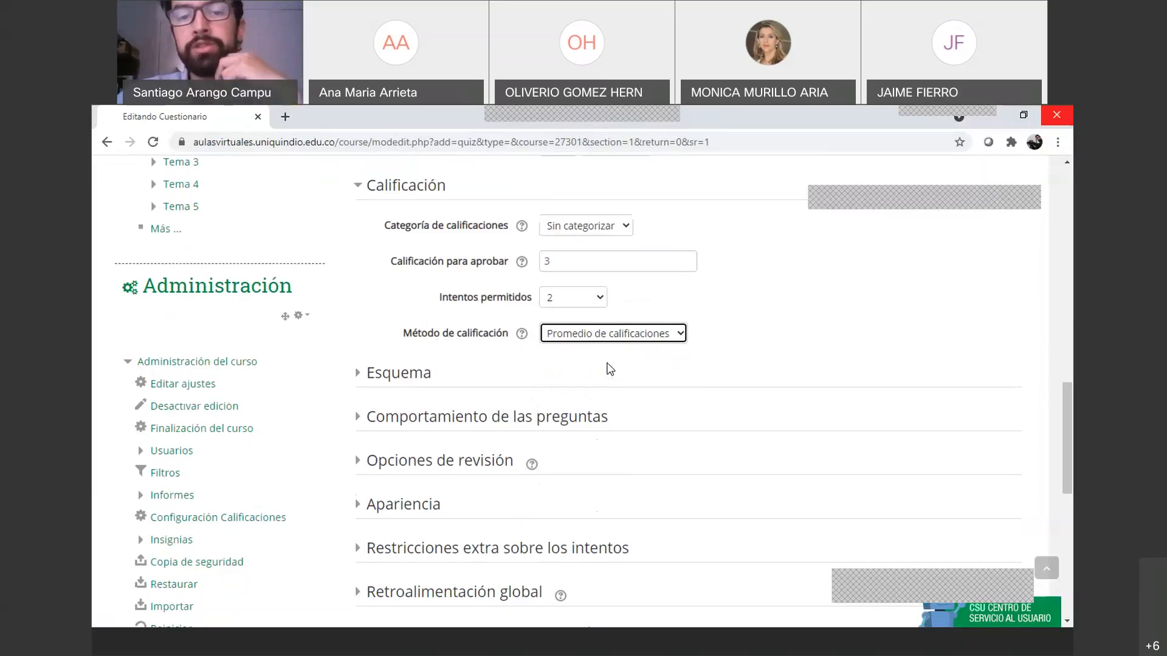
pyautogui.click(619, 340)
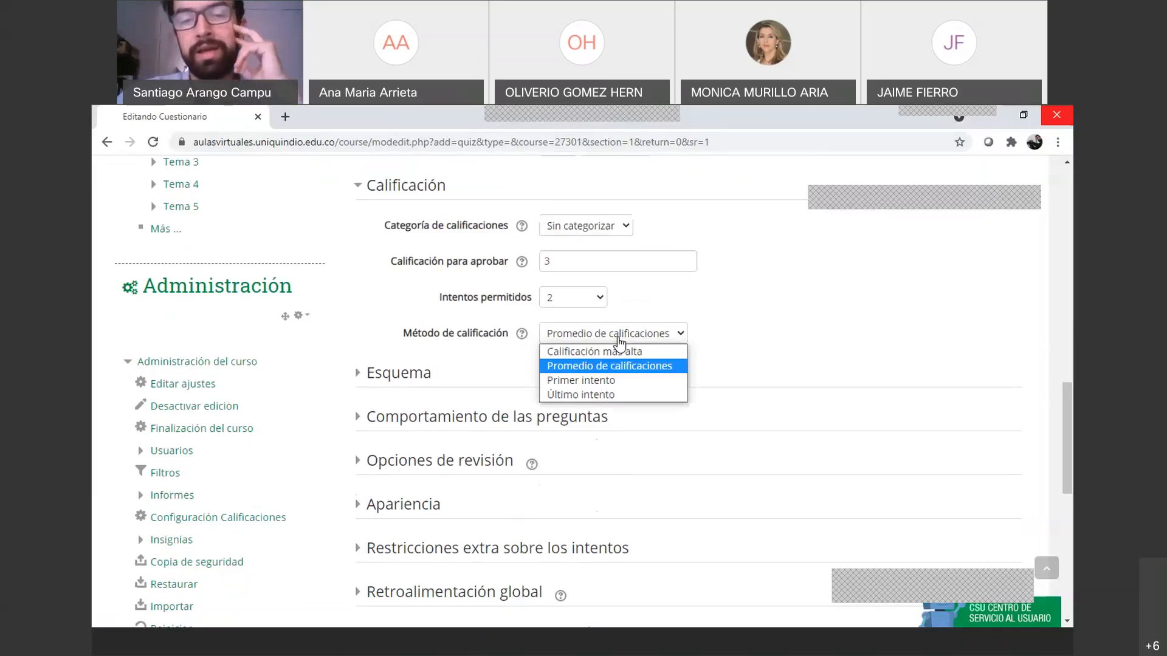
pyautogui.click(617, 382)
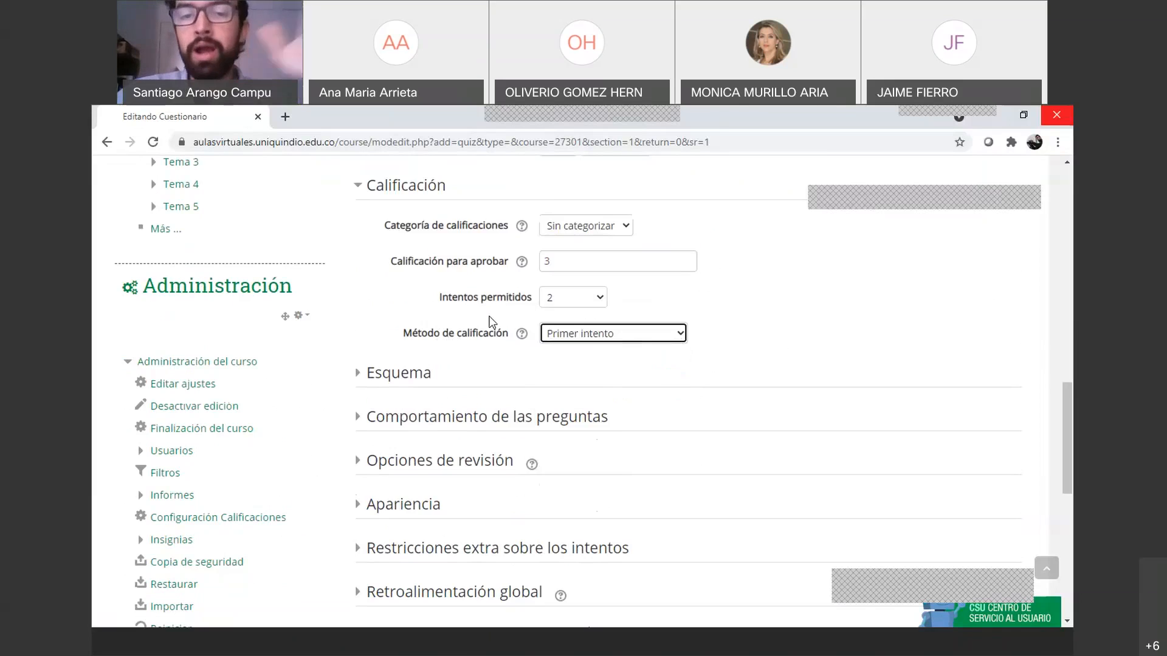
pyautogui.click(589, 337)
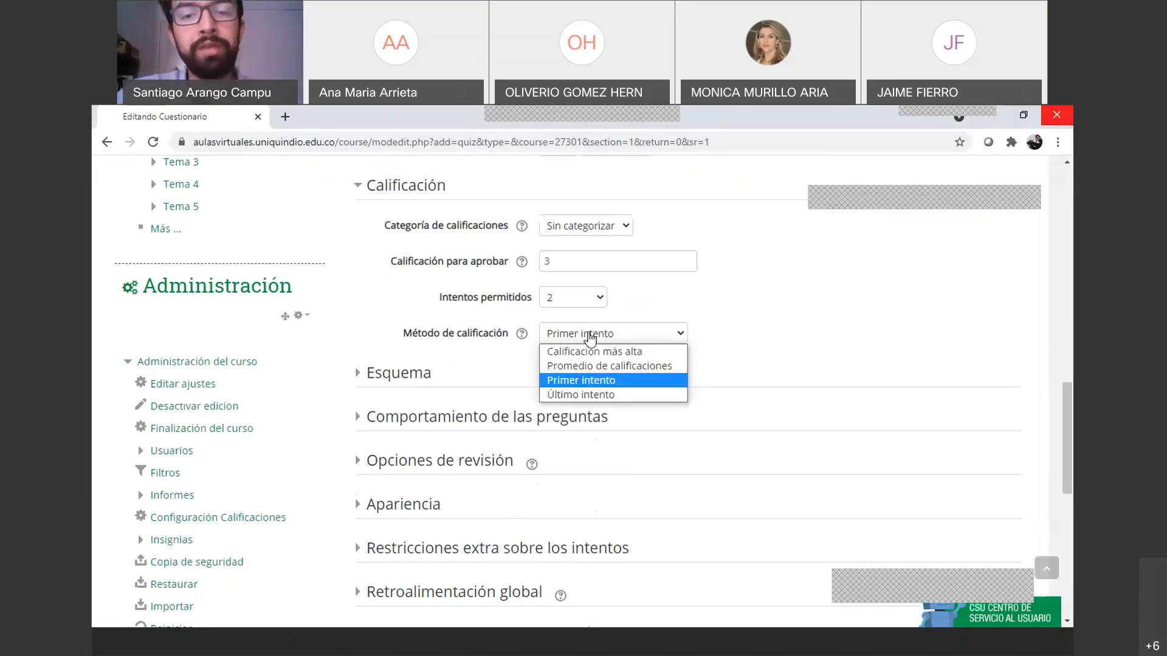
pyautogui.click(600, 395)
pyautogui.click(620, 340)
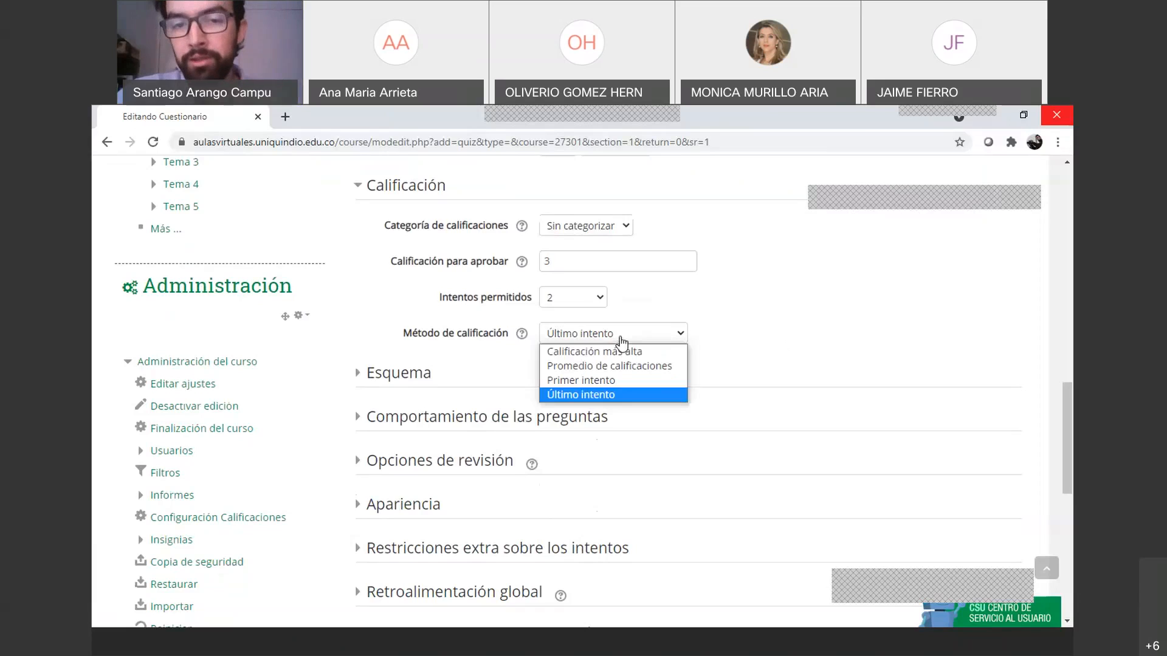
pyautogui.click(621, 357)
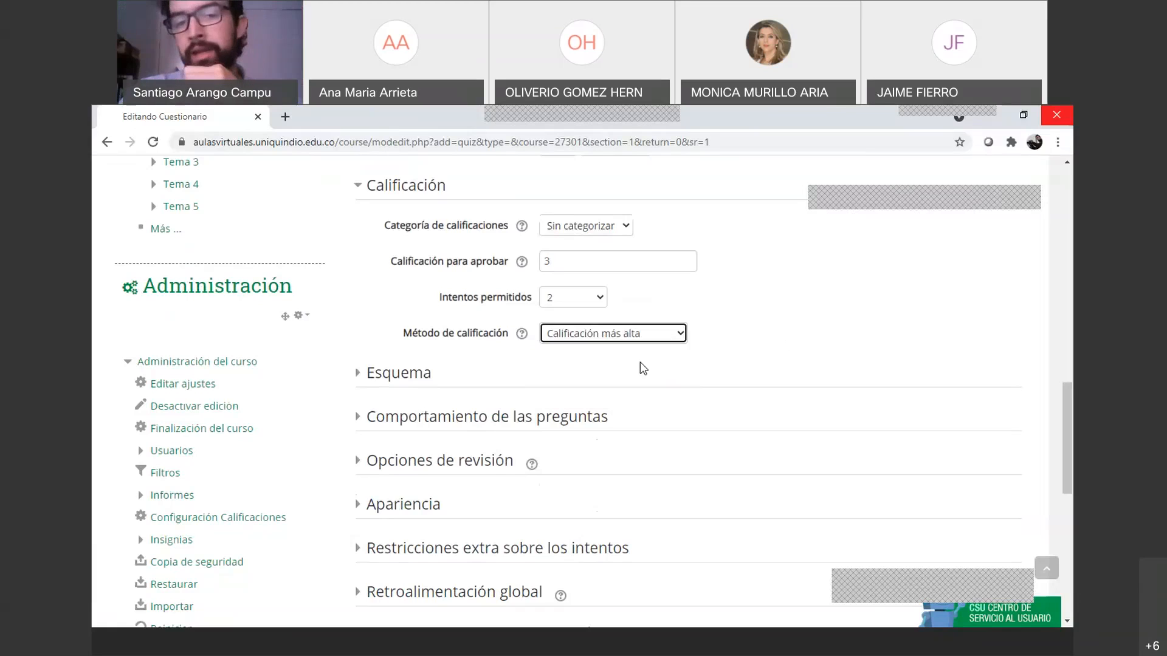
pyautogui.click(629, 332)
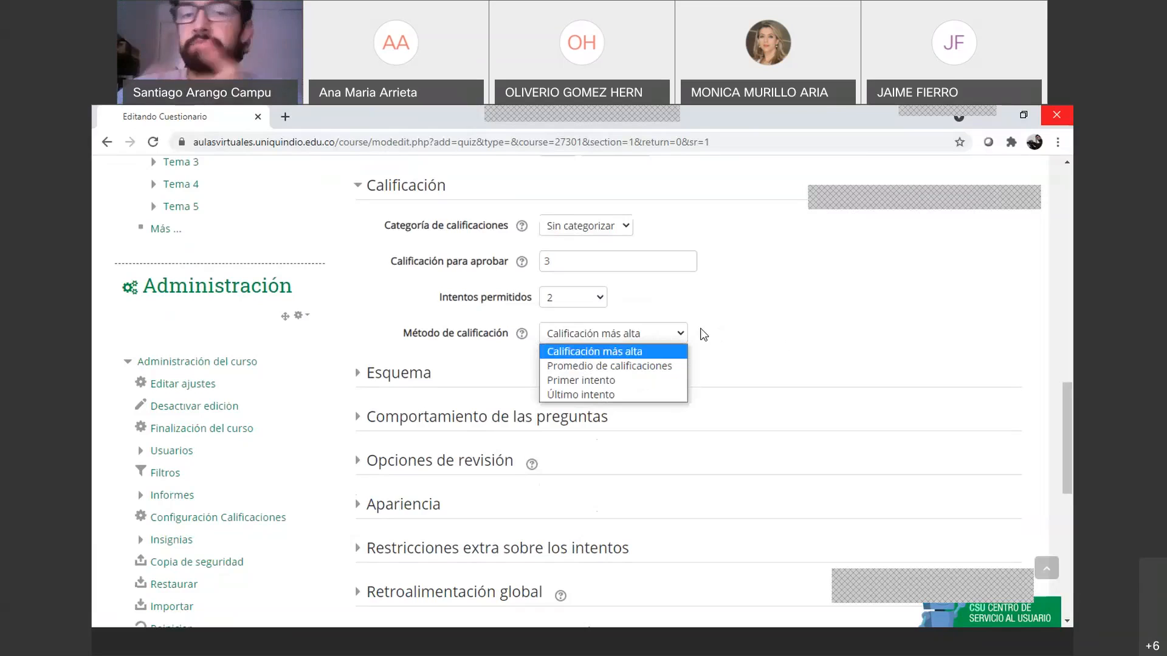
pyautogui.click(640, 353)
# Set Intentos permitidos back to 1
pyautogui.click(593, 311)
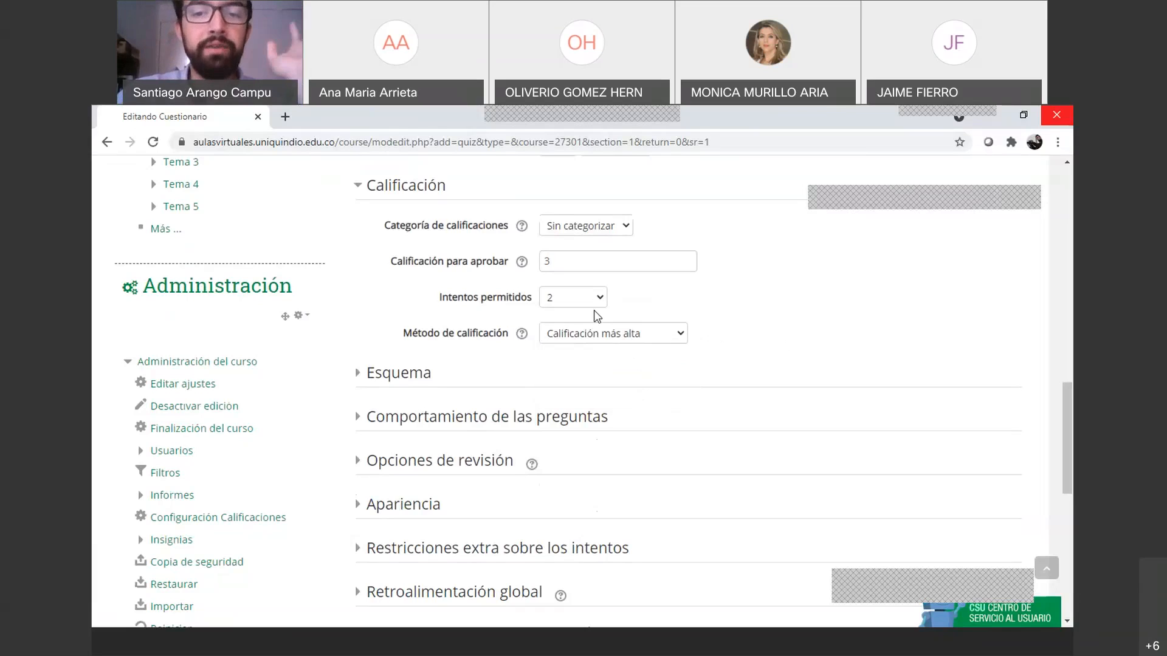
pyautogui.click(594, 307)
pyautogui.click(556, 316)
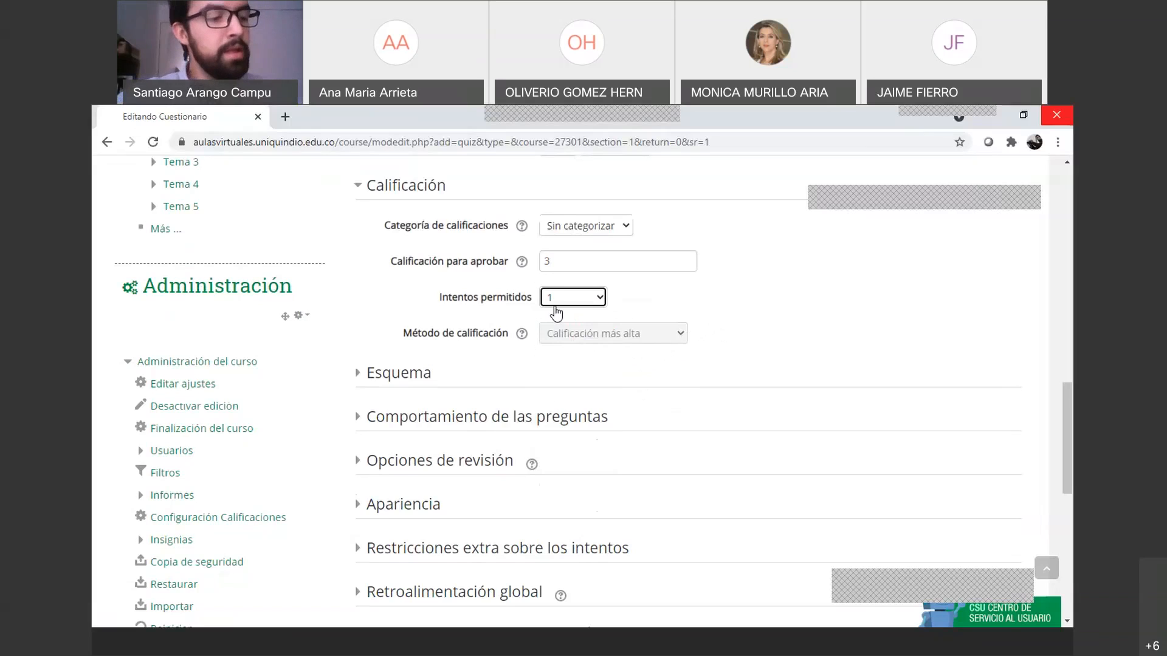
# Expand Esquema and keep Página nueva on Cada pregunta
pyautogui.scroll(-1, 486, 340)
pyautogui.click(365, 300)
pyautogui.click(587, 363)
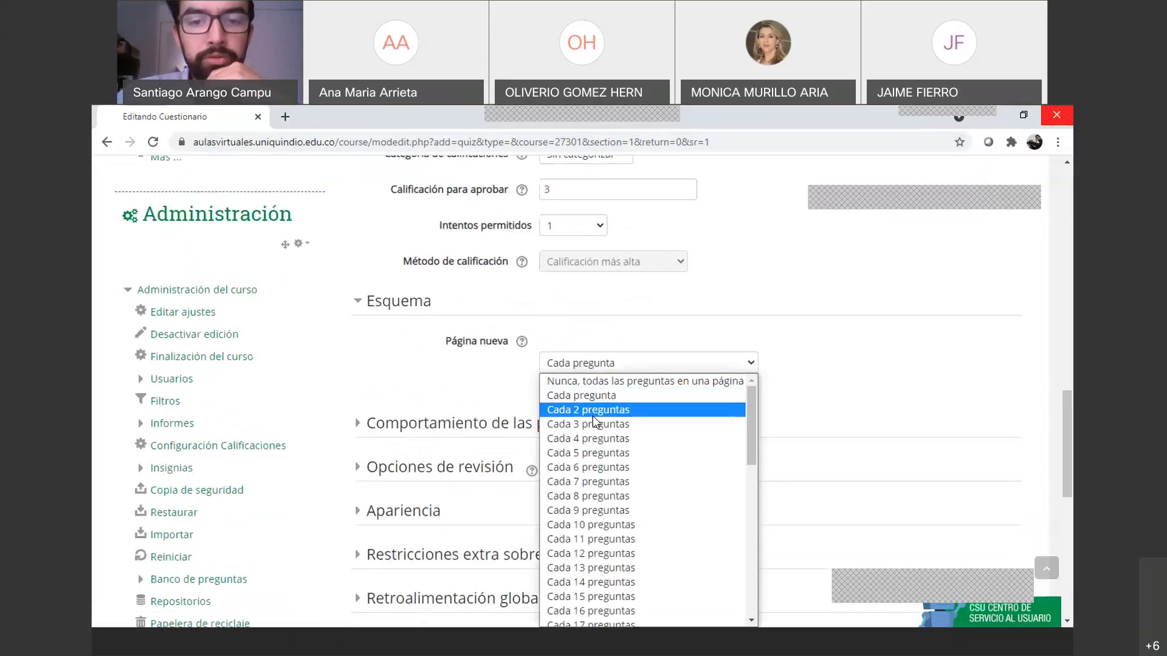
pyautogui.click(740, 337)
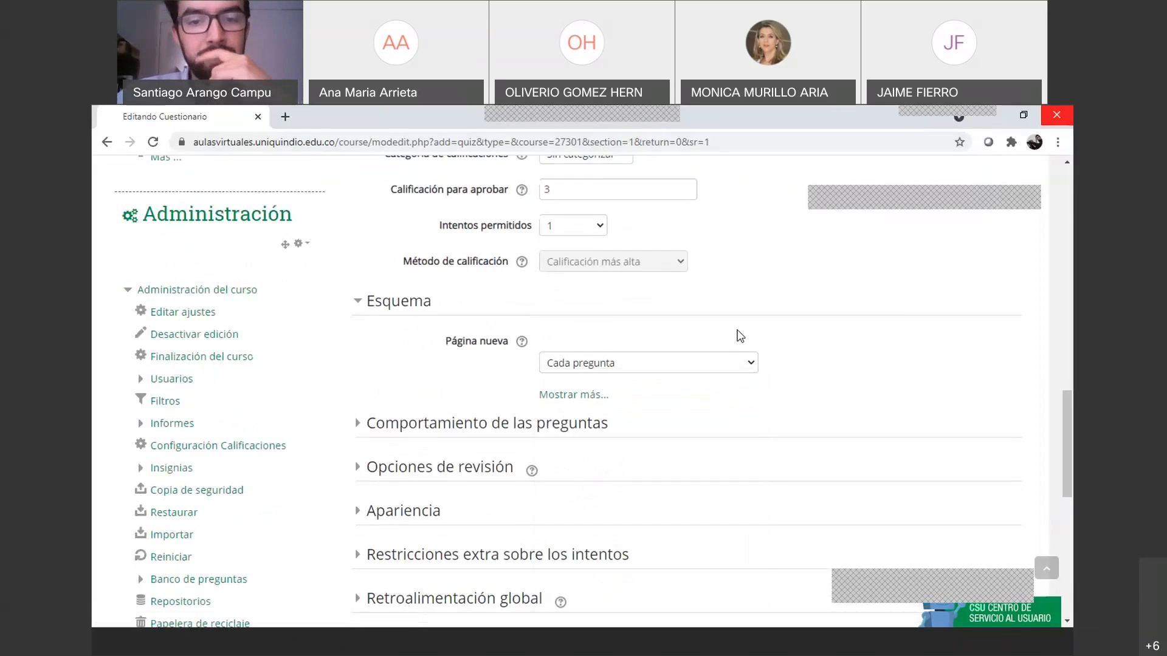
pyautogui.click(704, 363)
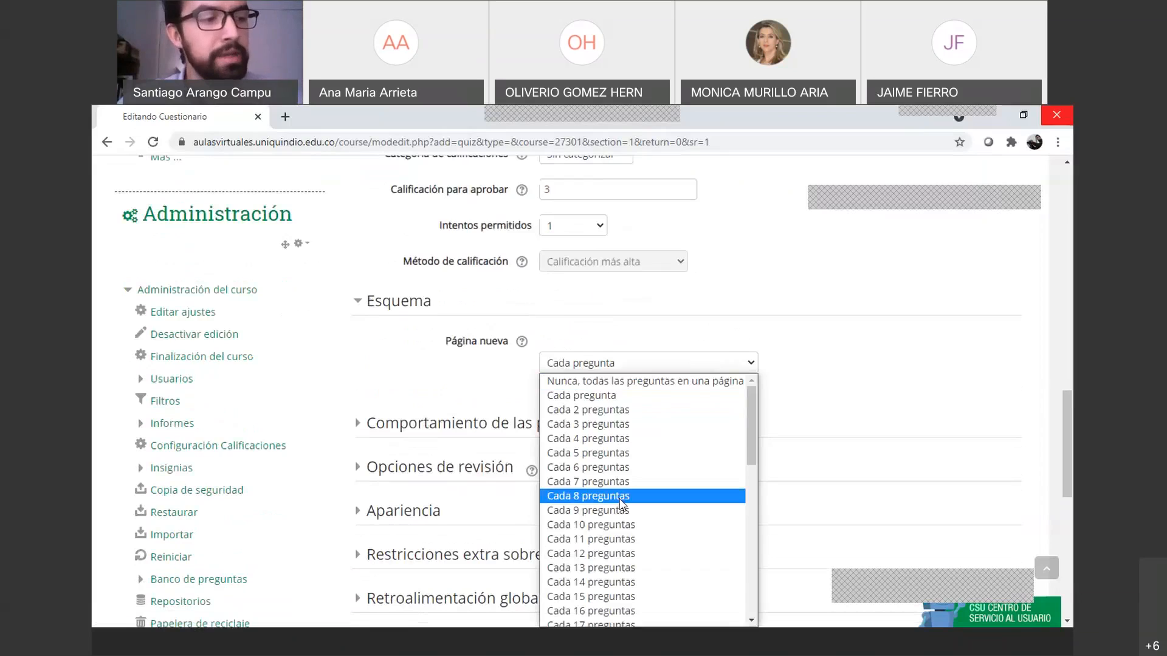
pyautogui.click(616, 398)
# Show the extra layout settings and try Secuencial as the navigation method
pyautogui.click(587, 396)
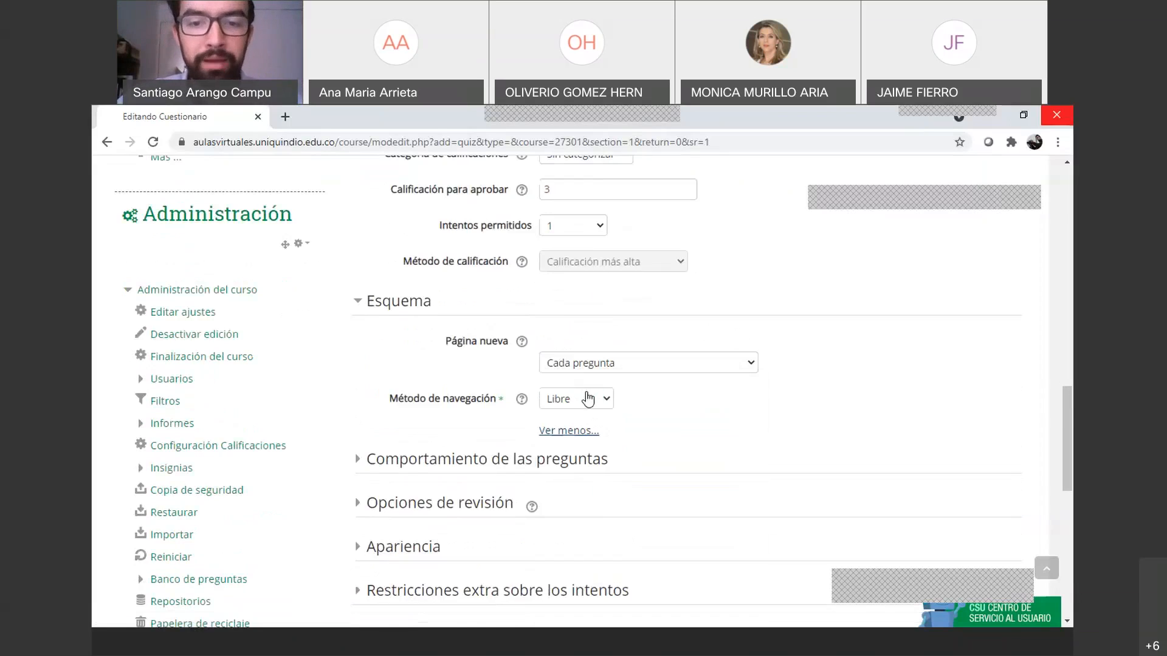
pyautogui.scroll(-2, 609, 410)
pyautogui.scroll(1, 604, 377)
pyautogui.click(601, 334)
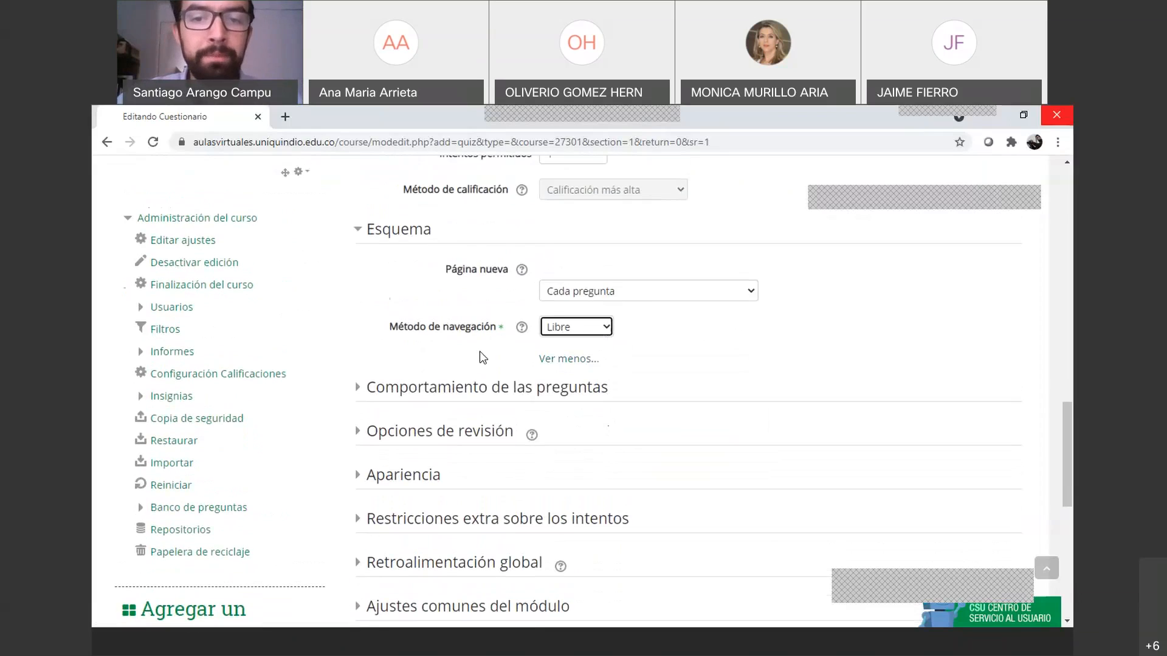
pyautogui.click(601, 333)
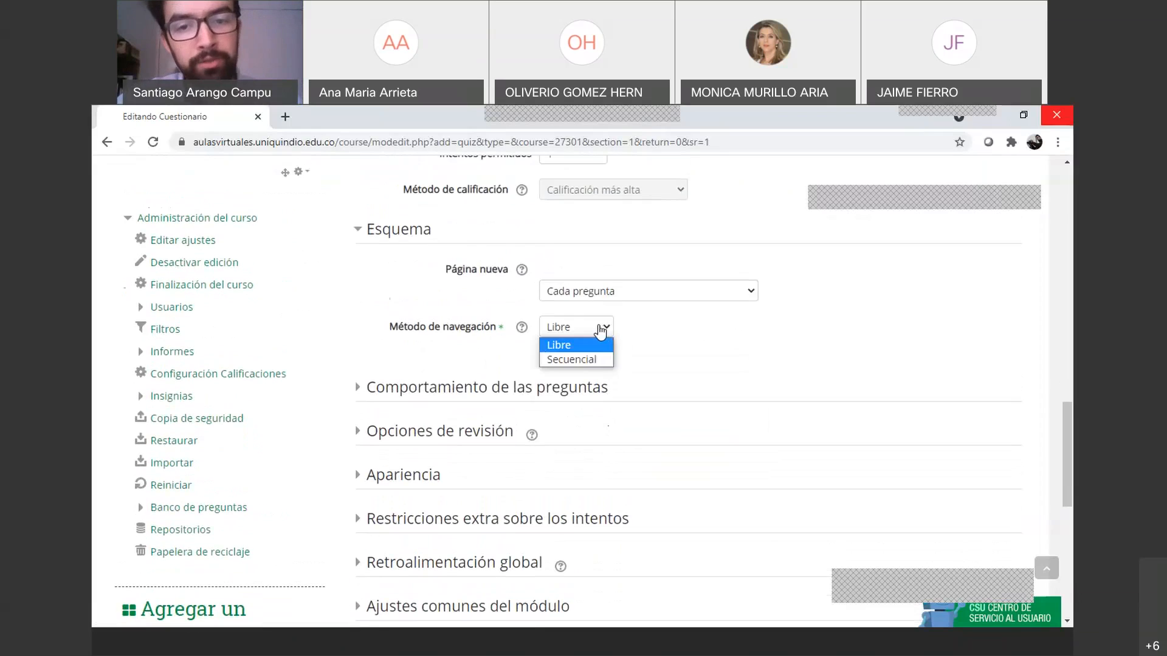
pyautogui.click(632, 337)
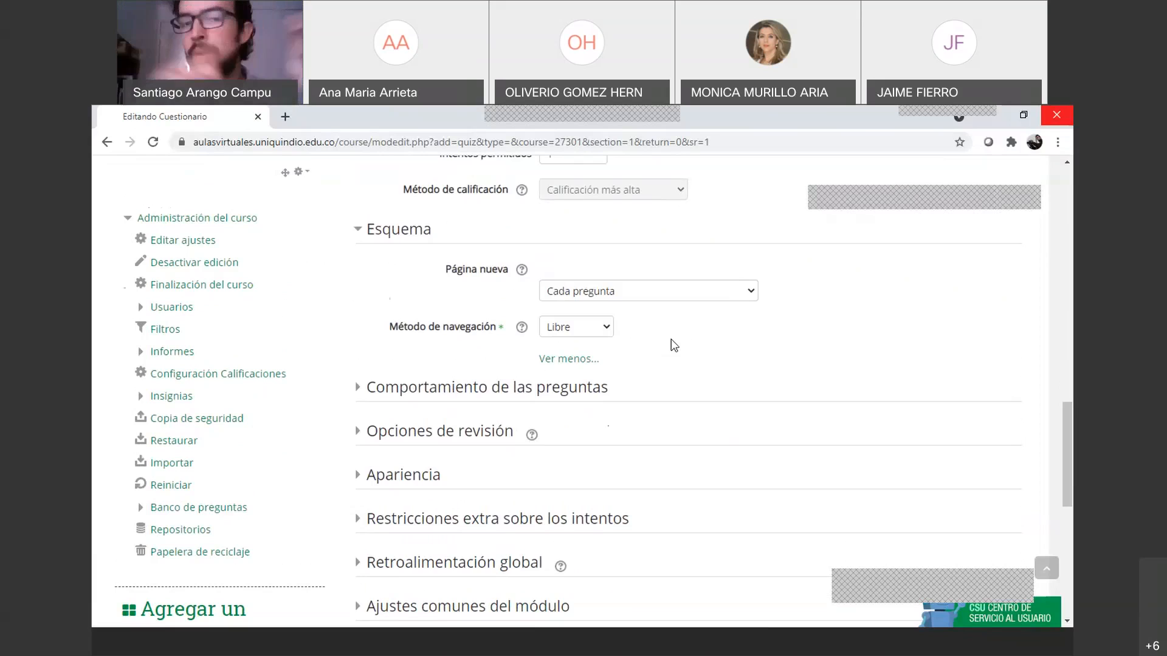
pyautogui.click(596, 329)
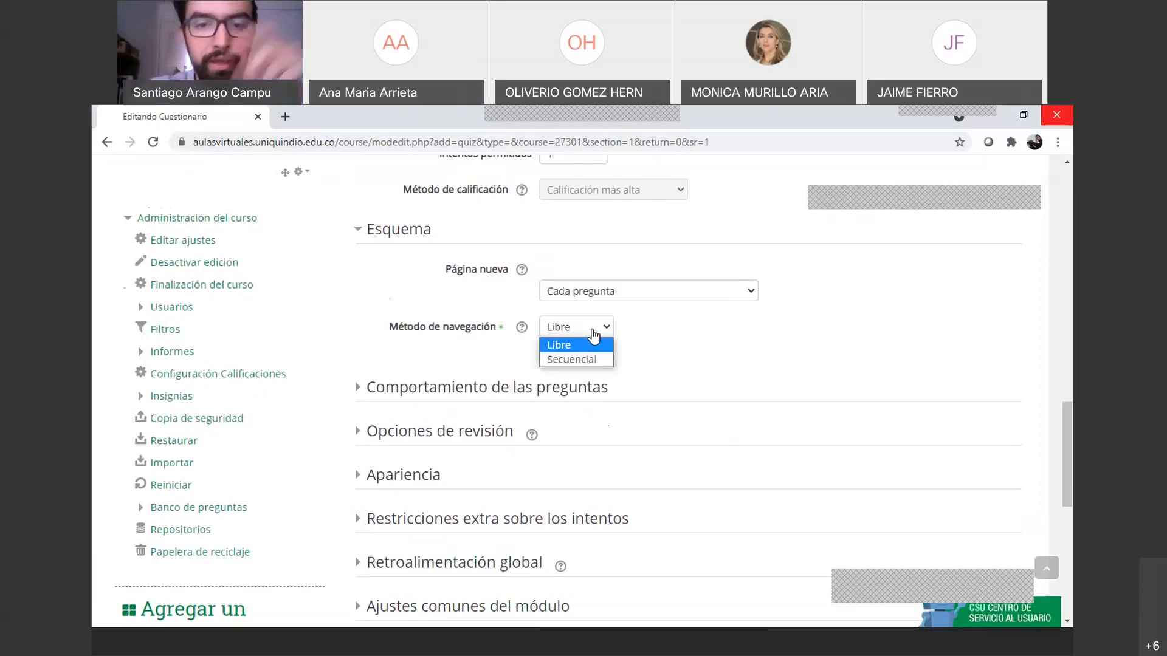
pyautogui.click(592, 358)
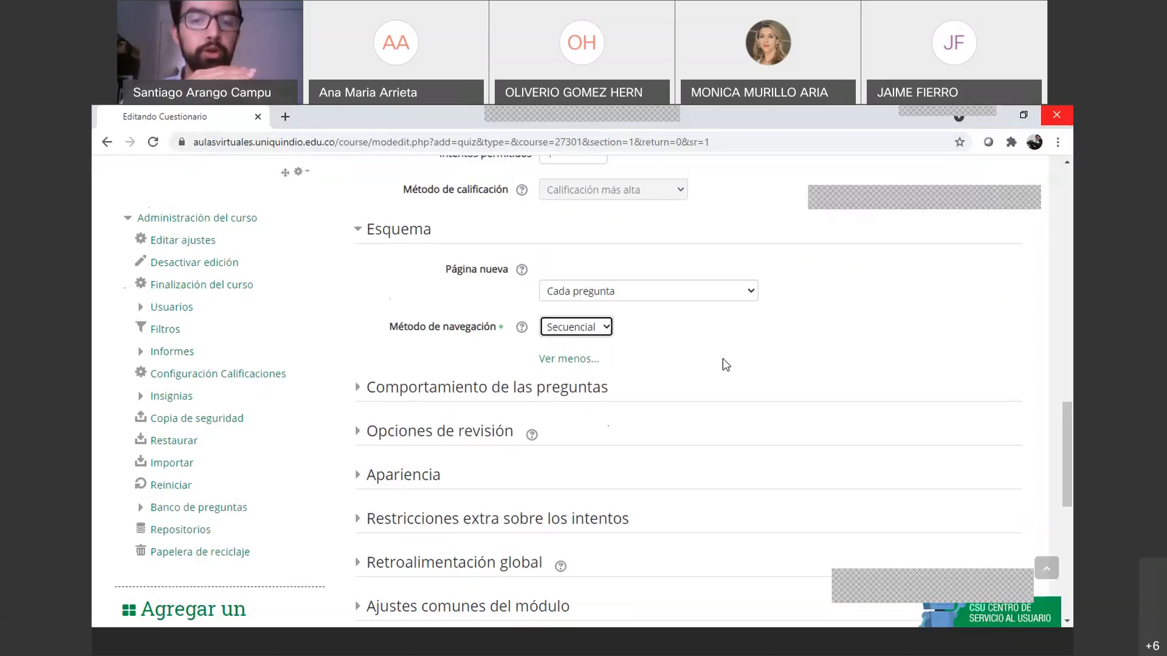
# Set Método de navegación back to Libre
pyautogui.click(578, 361)
pyautogui.click(592, 325)
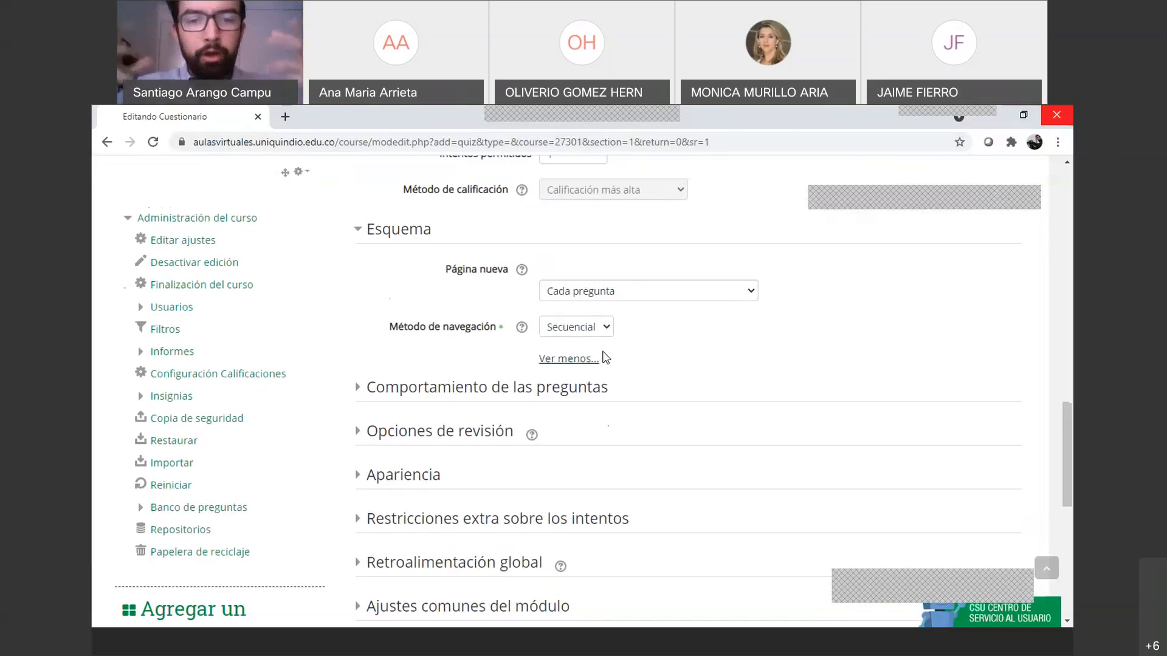
pyautogui.click(599, 328)
pyautogui.click(571, 341)
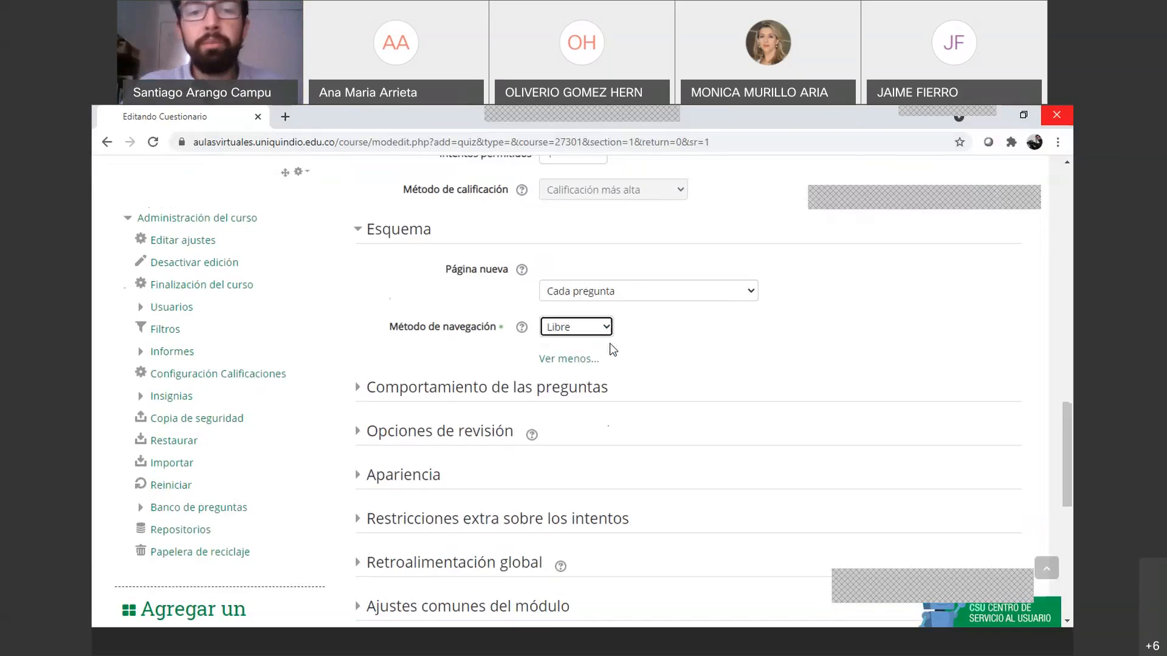
pyautogui.click(606, 327)
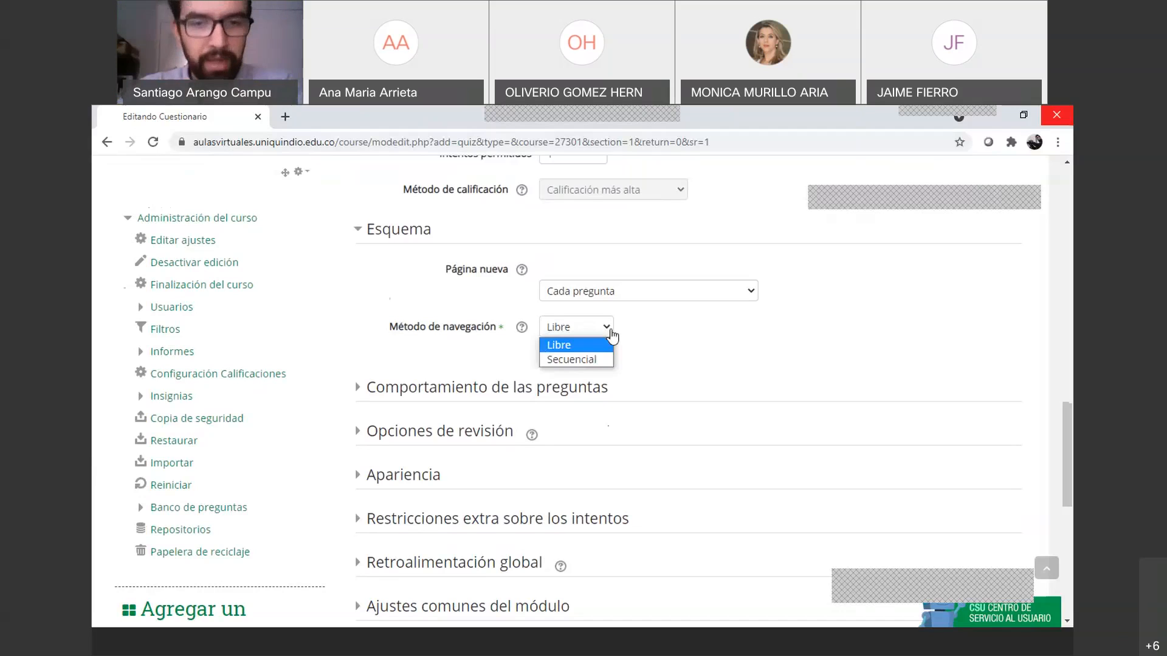
pyautogui.click(607, 331)
pyautogui.scroll(-1, 616, 355)
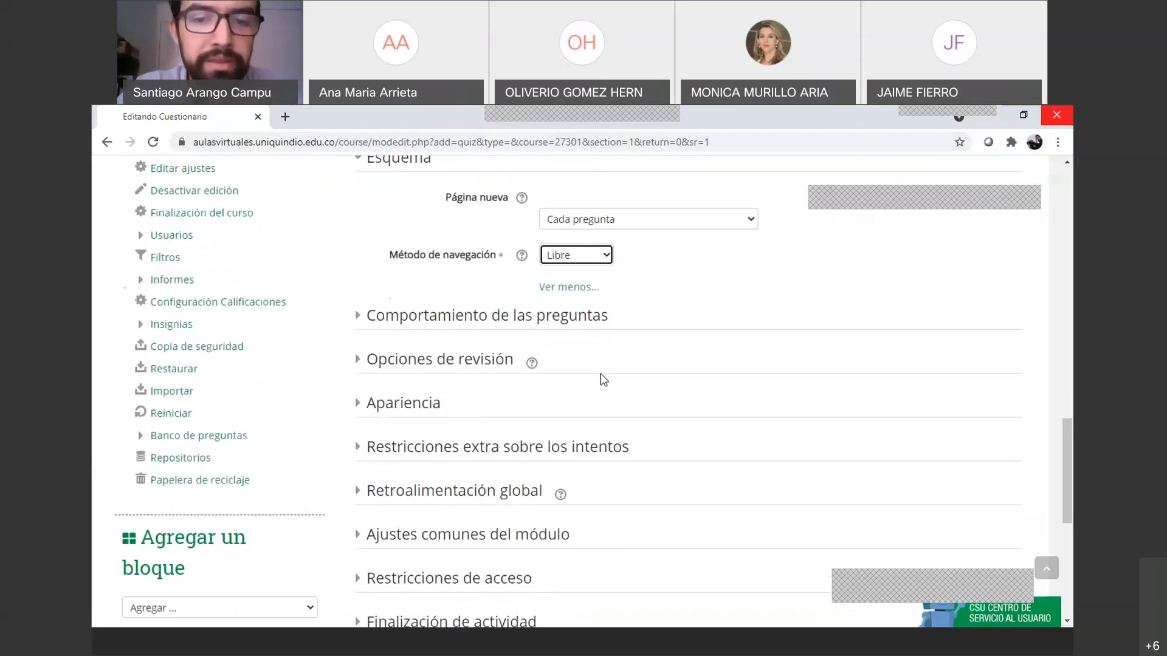
# Leave question behaviour at Retroalimentación diferida and open its help page in a new tab
pyautogui.click(375, 322)
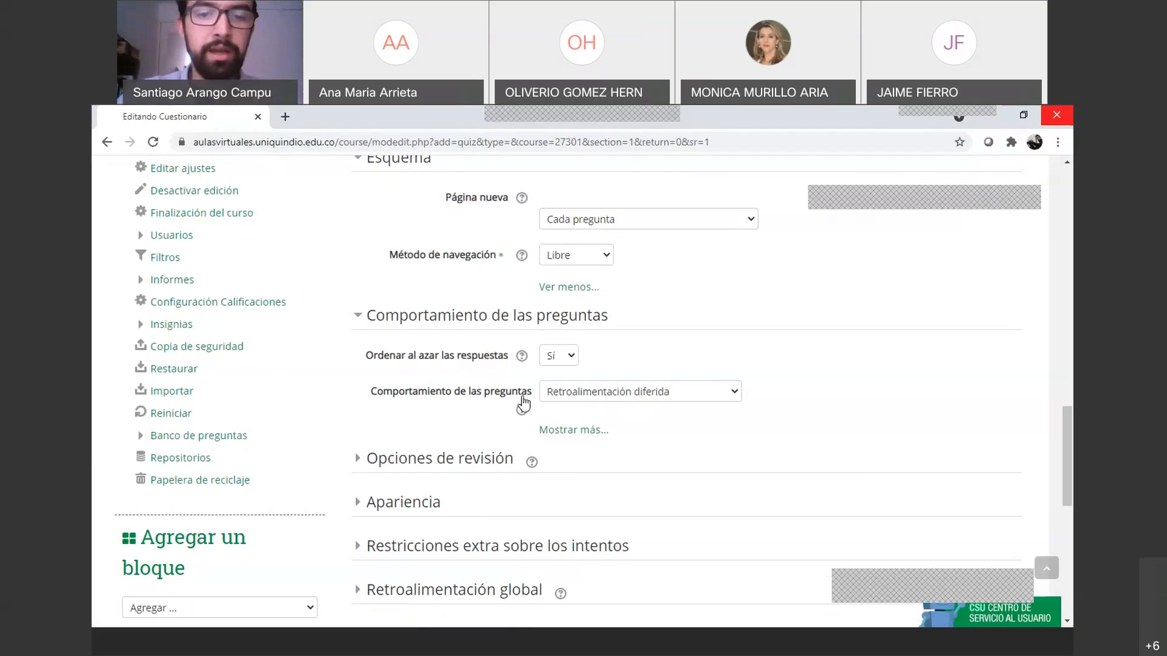
pyautogui.click(594, 394)
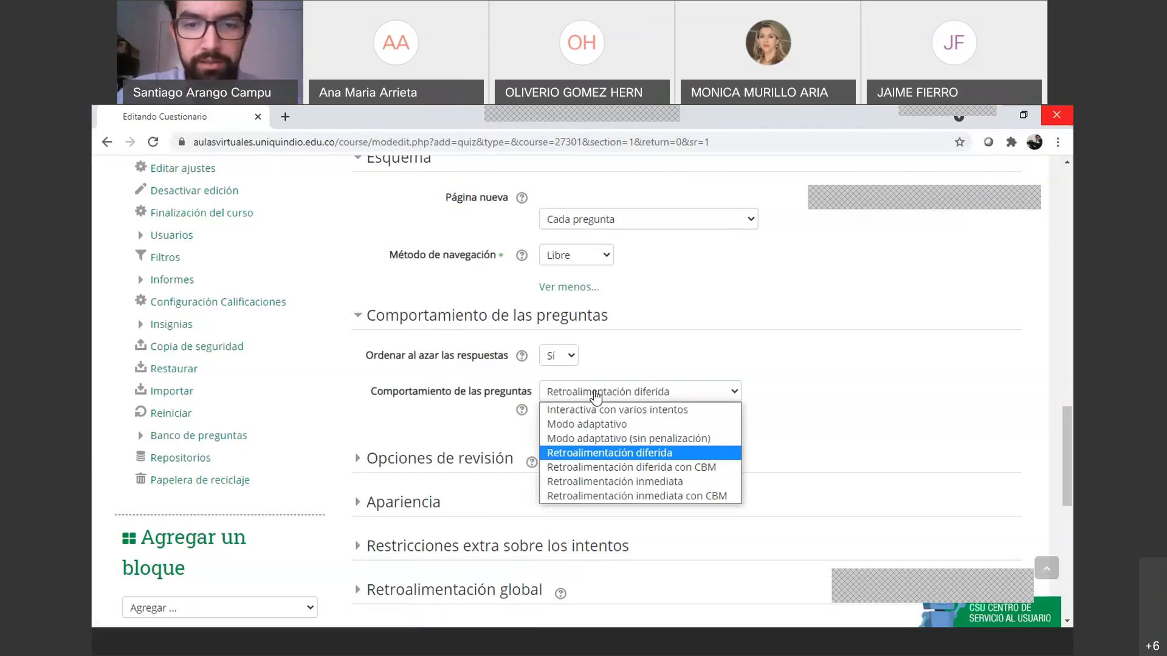
pyautogui.click(595, 394)
pyautogui.click(596, 394)
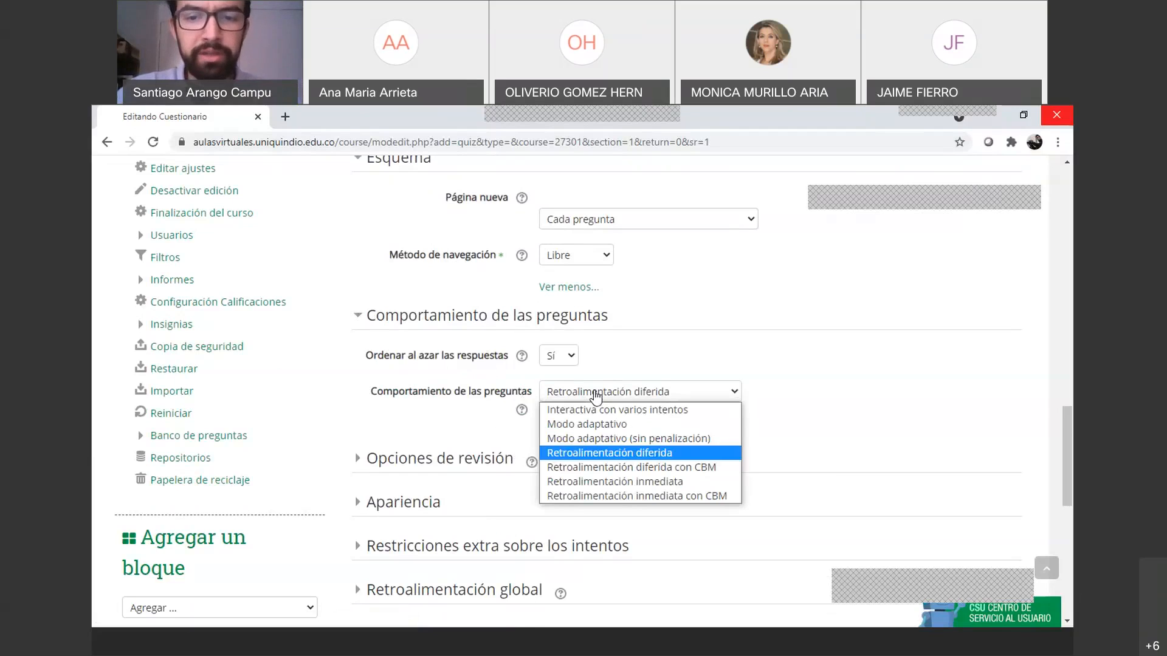
pyautogui.click(521, 409)
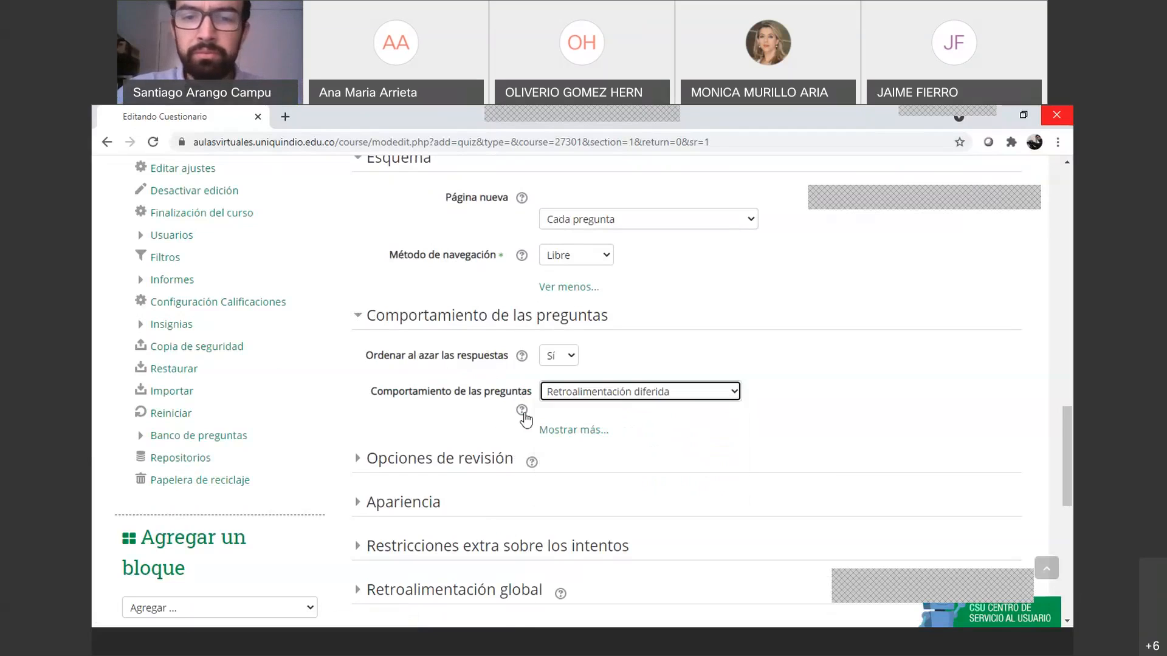
pyautogui.click(521, 410)
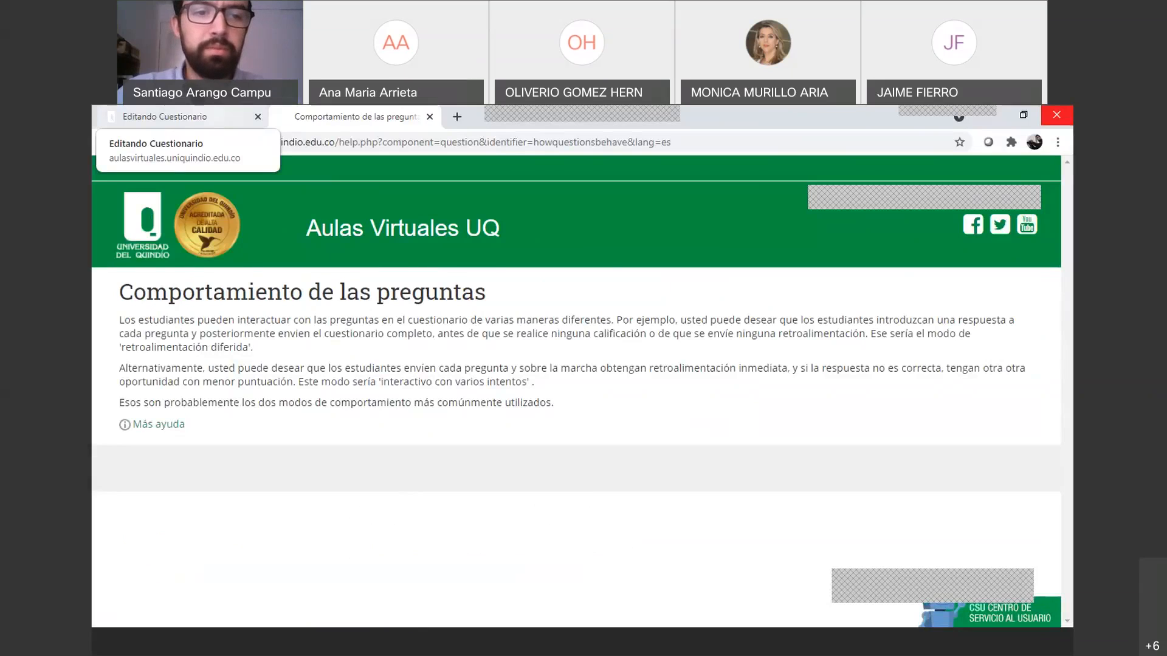
# Switch back to the 'Editando Cuestionario' tab showing the quiz form
pyautogui.click(176, 116)
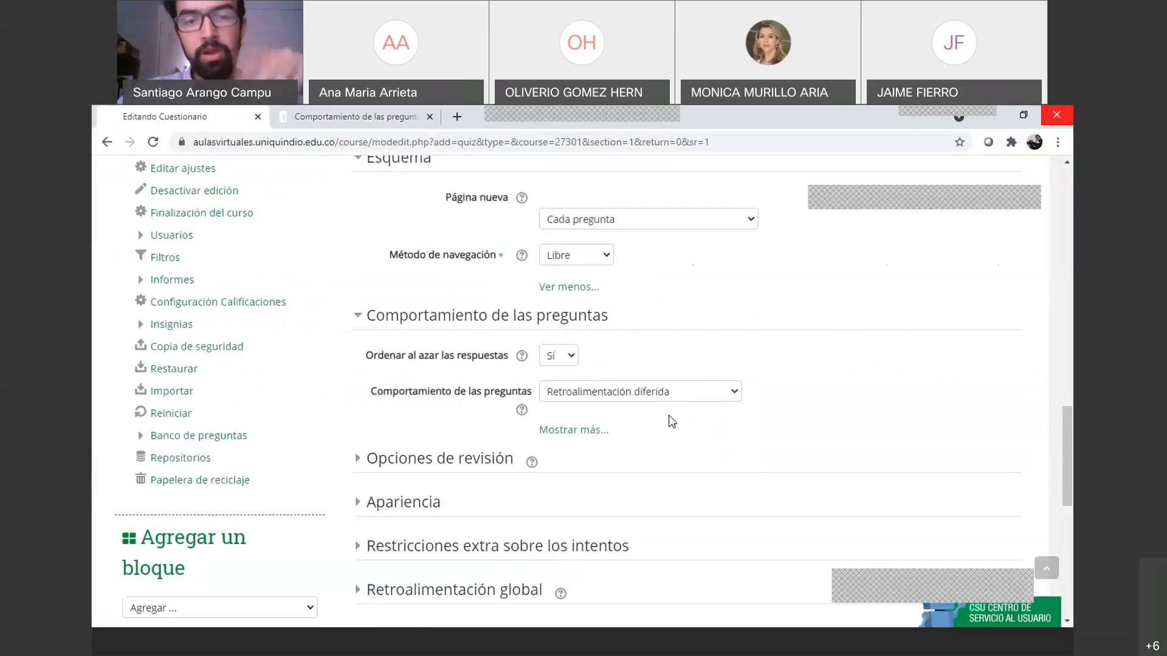
# Reveal the extra question behaviour options with 'Mostrar más...'
pyautogui.click(573, 430)
pyautogui.scroll(-2, 585, 431)
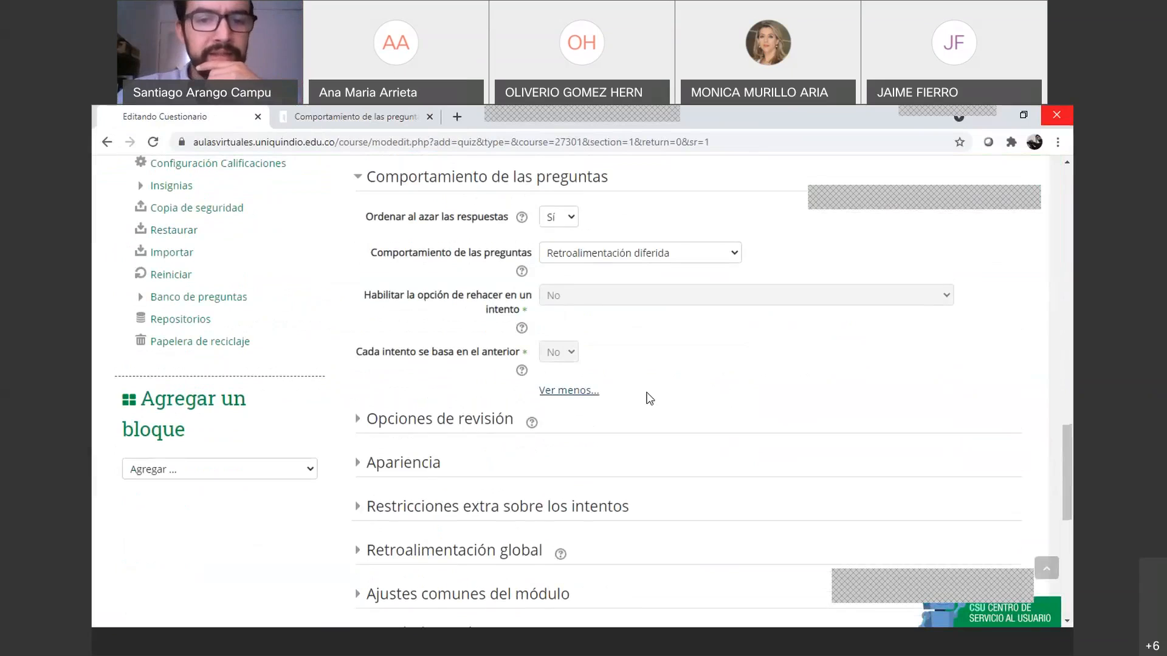
pyautogui.scroll(2, 534, 380)
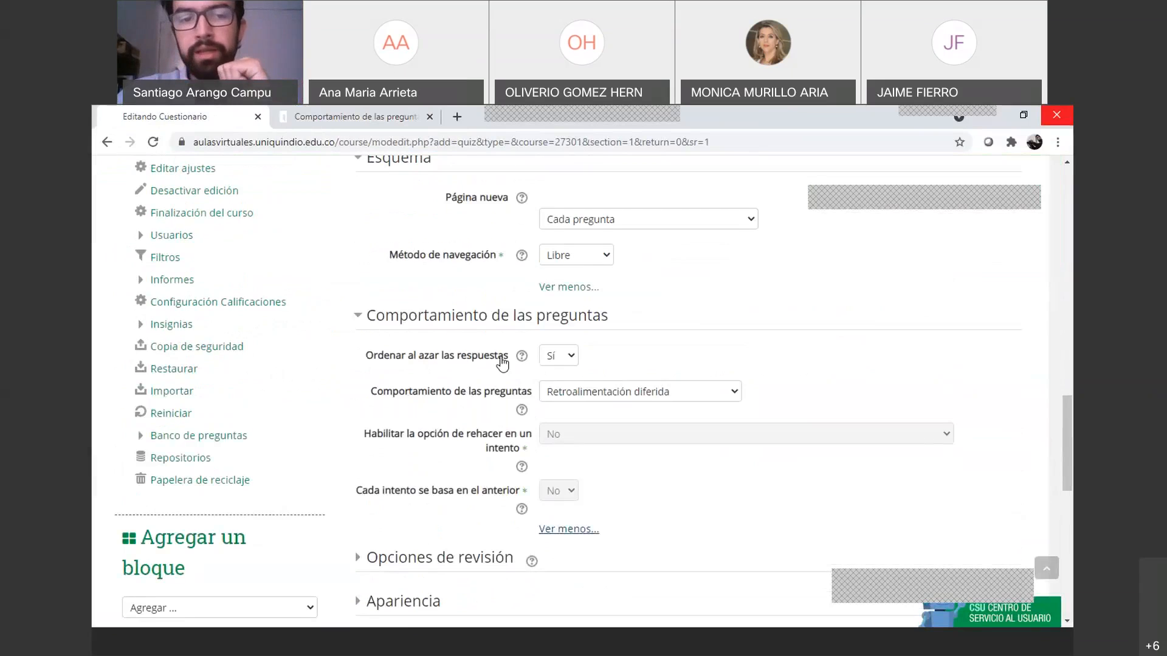
# Collapse Comportamiento, Esquema, Calificación and Temporalización, then expand Opciones de revisión
pyautogui.click(361, 318)
pyautogui.scroll(2, 394, 253)
pyautogui.click(365, 237)
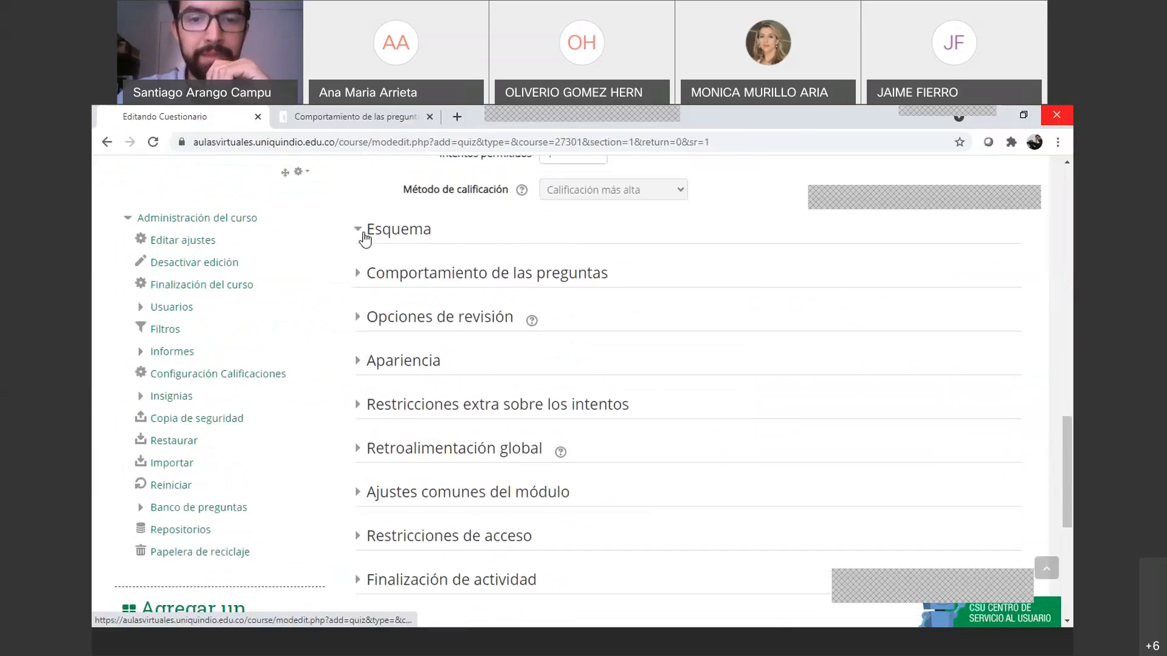
pyautogui.scroll(5, 365, 239)
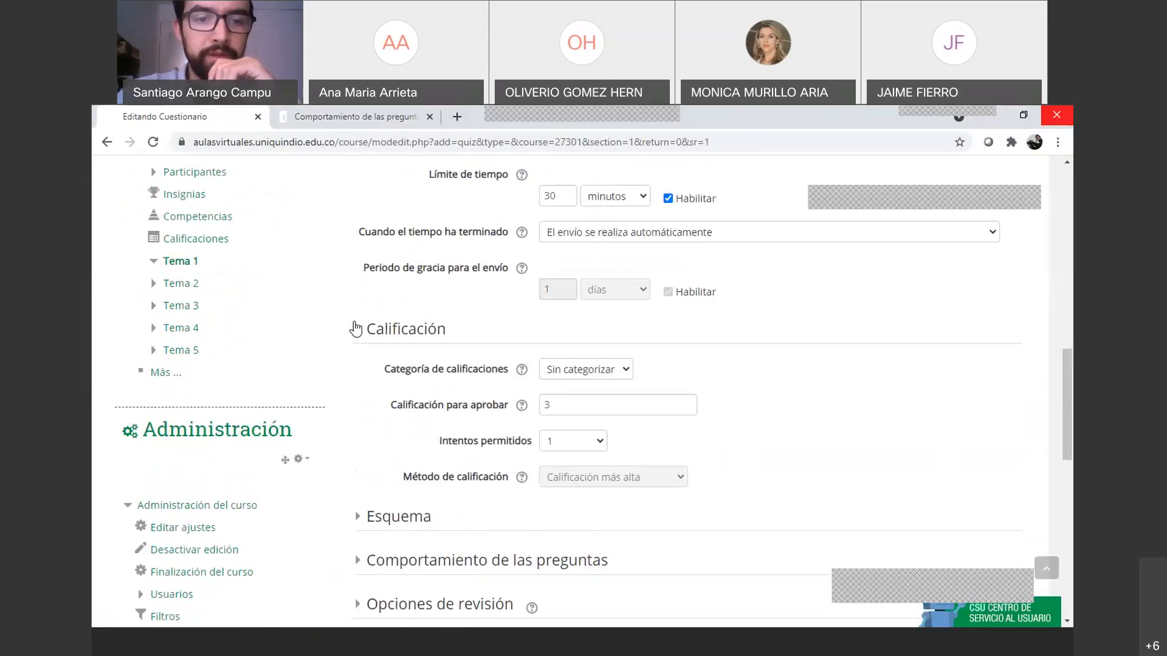
pyautogui.click(355, 329)
pyautogui.scroll(5, 356, 322)
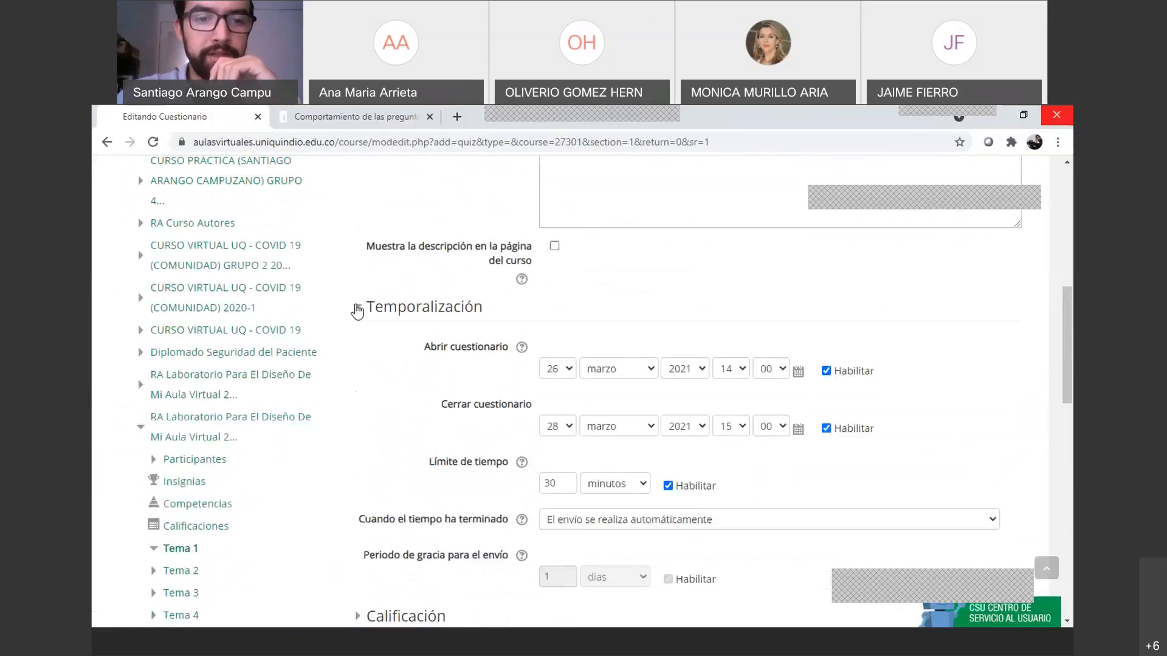
pyautogui.click(357, 308)
pyautogui.scroll(-2, 365, 304)
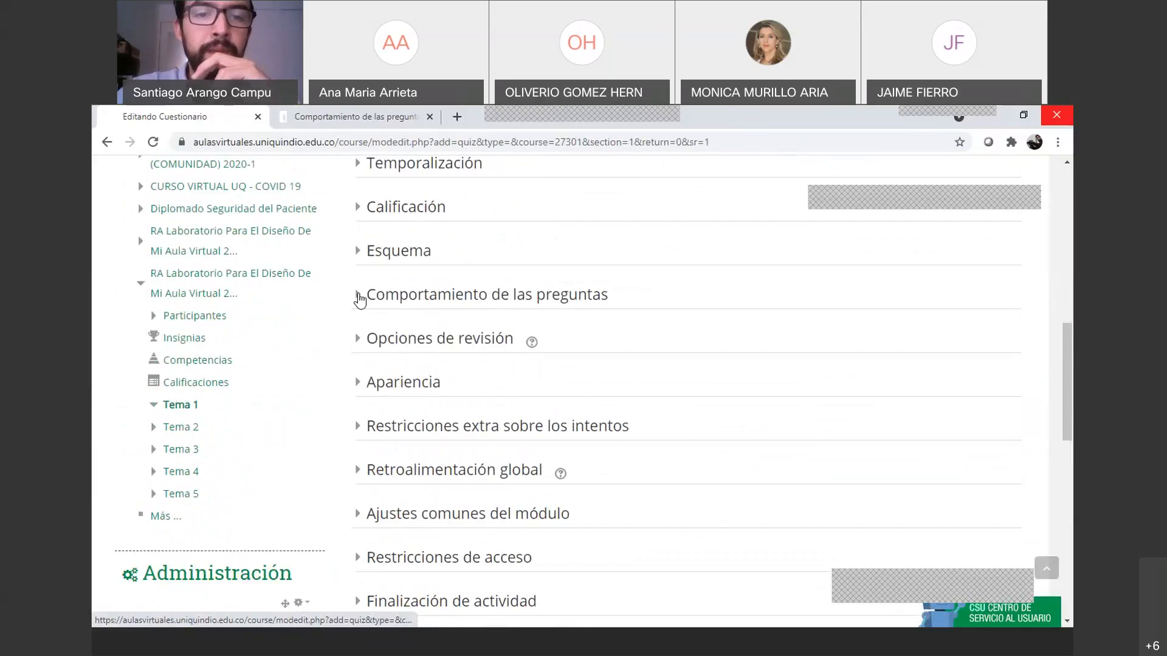
pyautogui.click(359, 295)
pyautogui.click(359, 295)
pyautogui.click(364, 338)
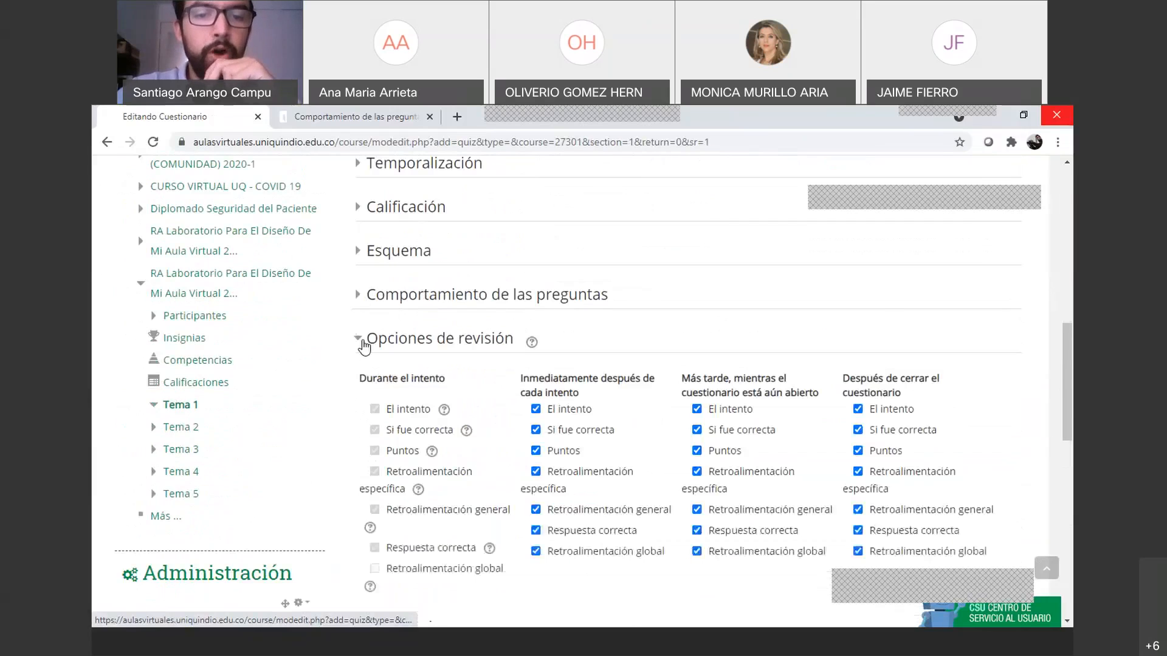
pyautogui.scroll(-1, 496, 344)
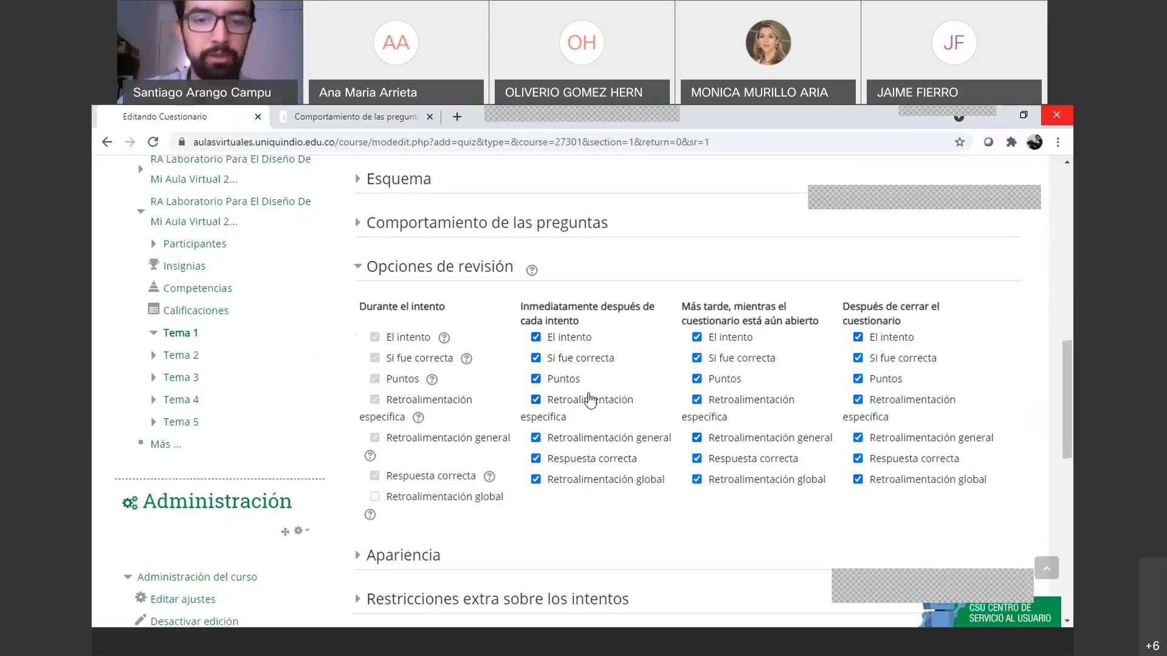
# Untick El intento, Puntos and Retroalimentación global under 'Inmediatamente después' and 'Más tarde'
pyautogui.click(535, 339)
pyautogui.click(535, 379)
pyautogui.click(535, 480)
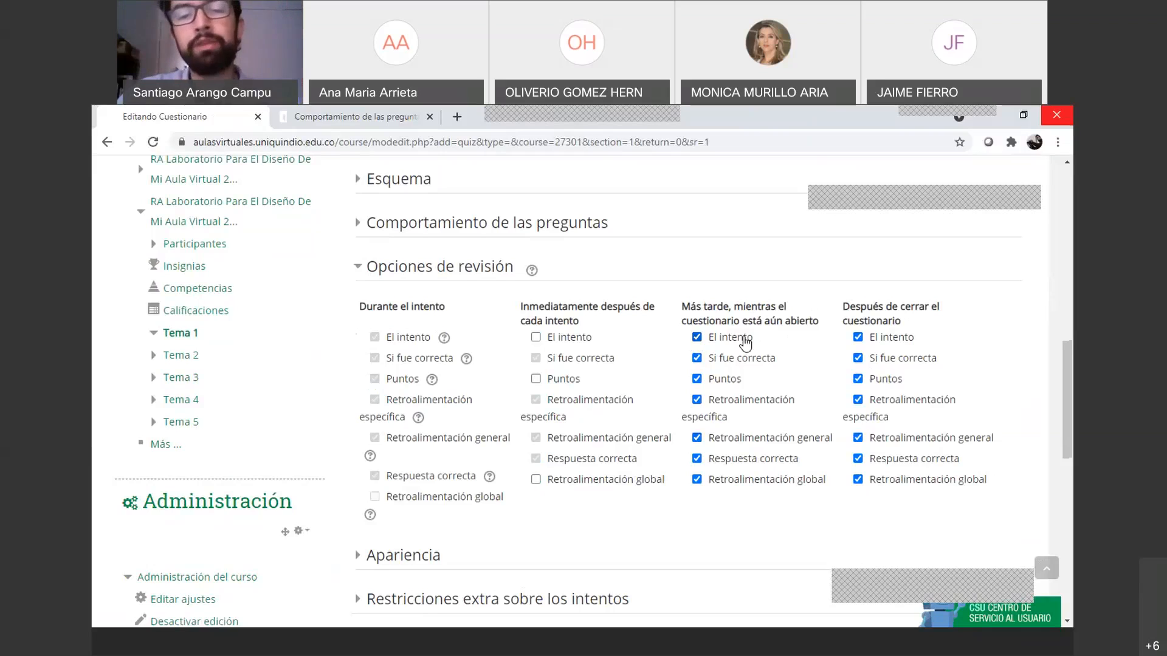
pyautogui.click(697, 337)
pyautogui.click(697, 378)
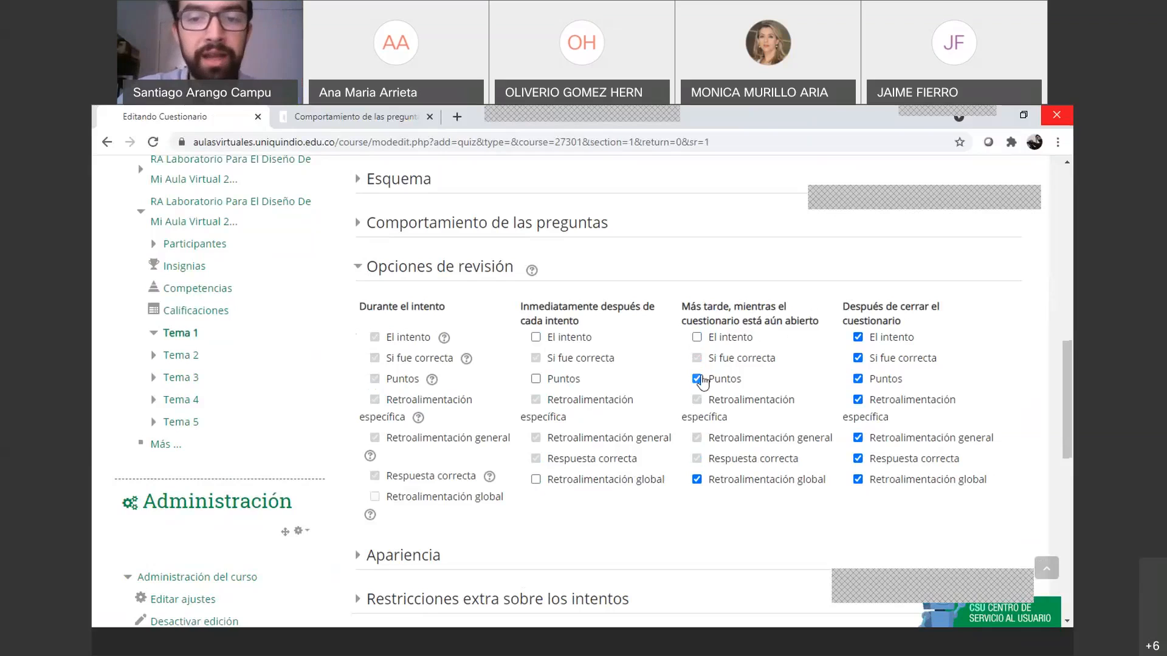
pyautogui.click(697, 480)
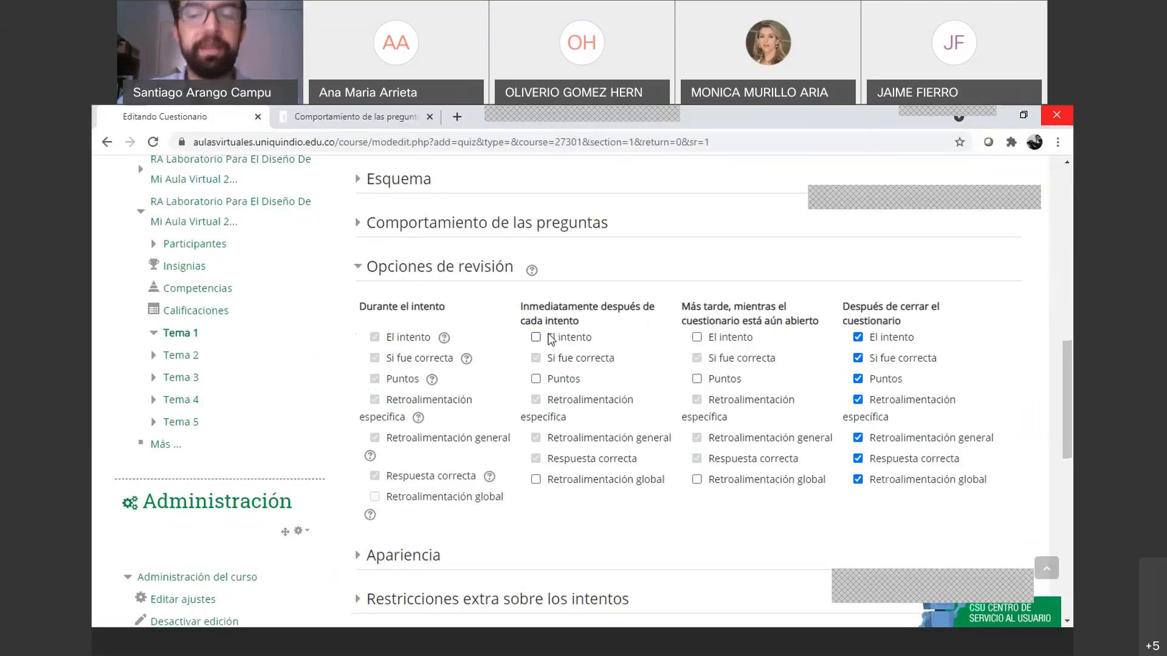
pyautogui.scroll(-1, 559, 334)
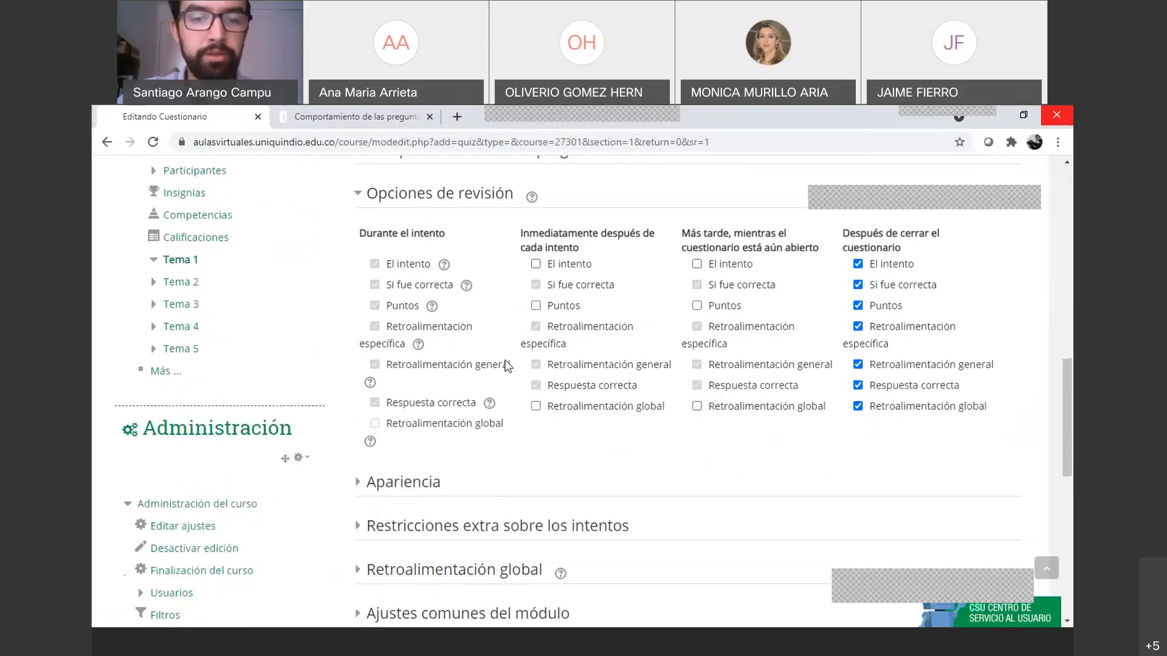
# Expand Apariencia, show its extra options, then collapse the section again
pyautogui.scroll(-1, 364, 414)
pyautogui.click(358, 413)
pyautogui.scroll(-2, 417, 411)
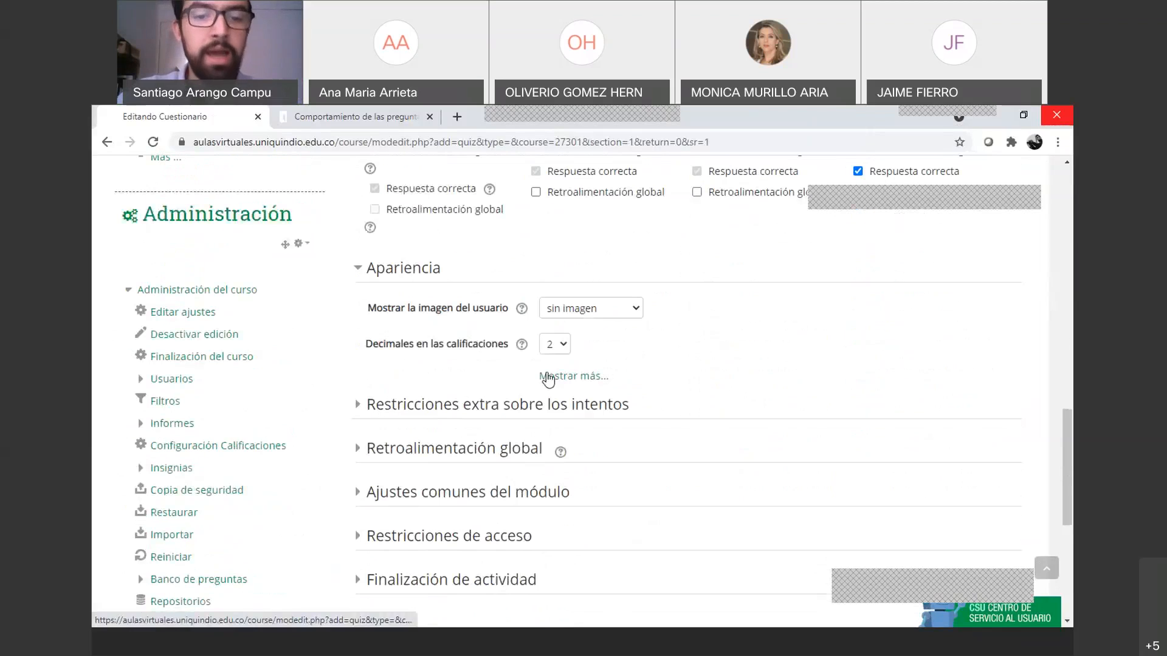
pyautogui.click(571, 375)
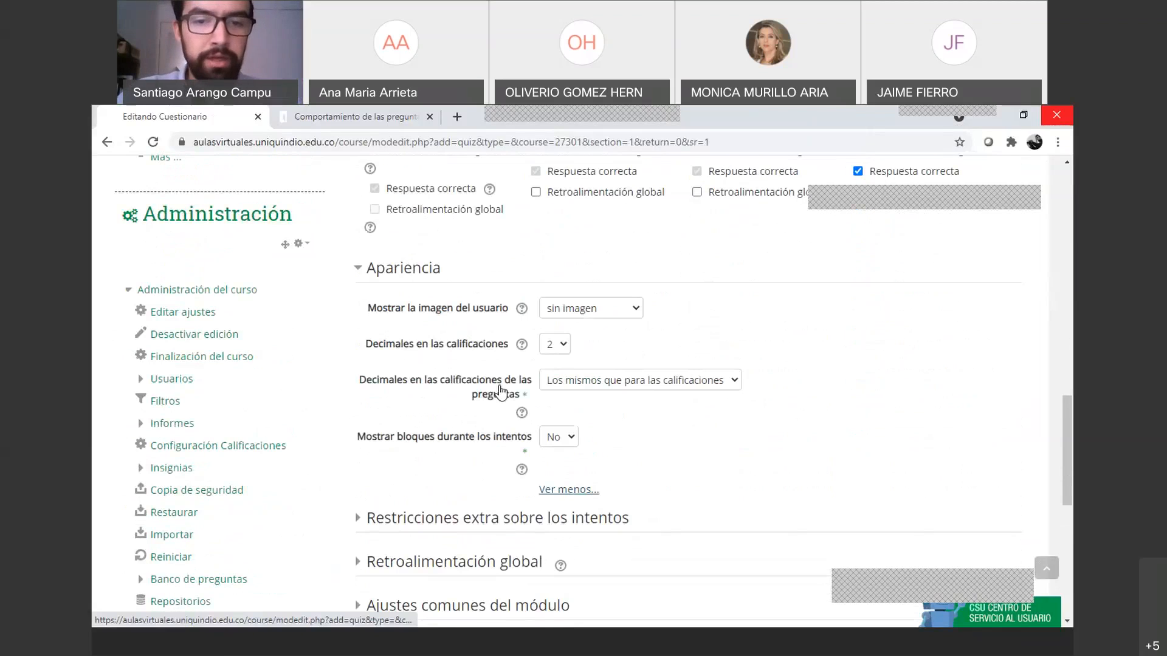
pyautogui.click(360, 275)
pyautogui.click(361, 278)
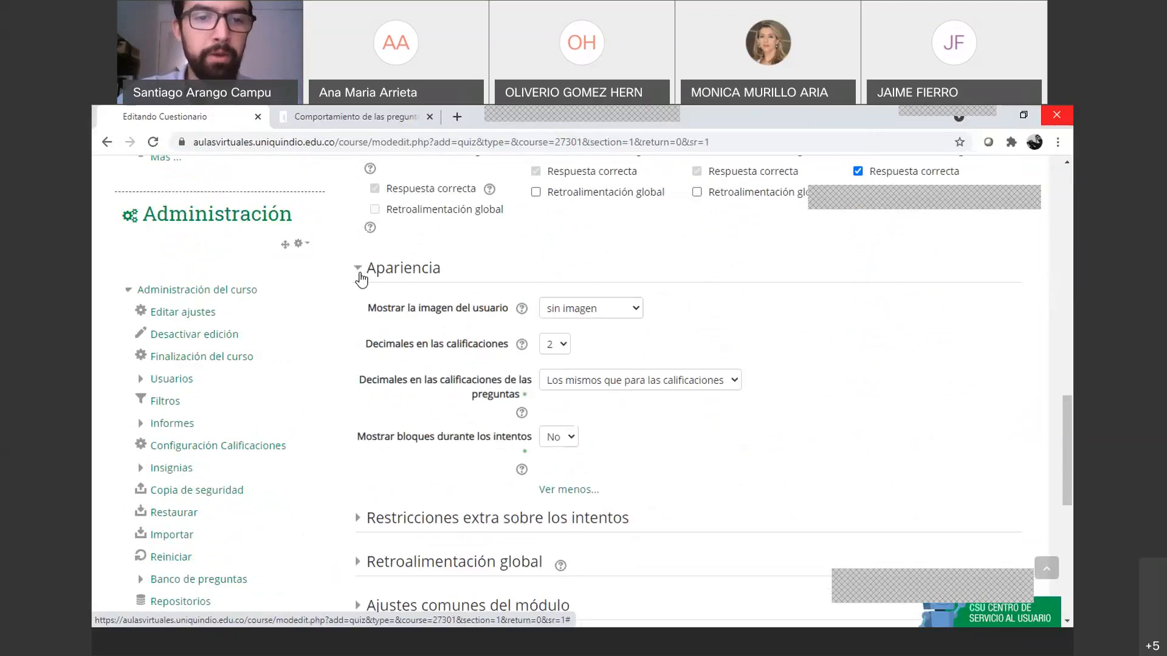
pyautogui.click(361, 278)
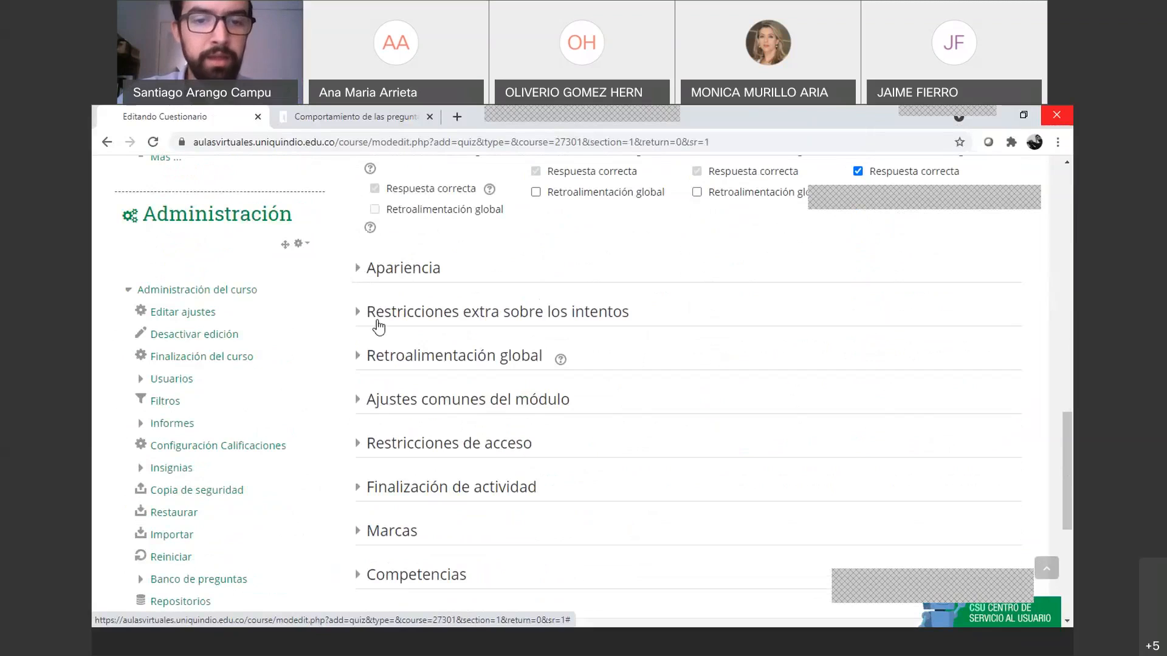
# Expand all 'Restricciones extra sobre los intentos' settings and open the Seguridad del navegador choices
pyautogui.click(367, 316)
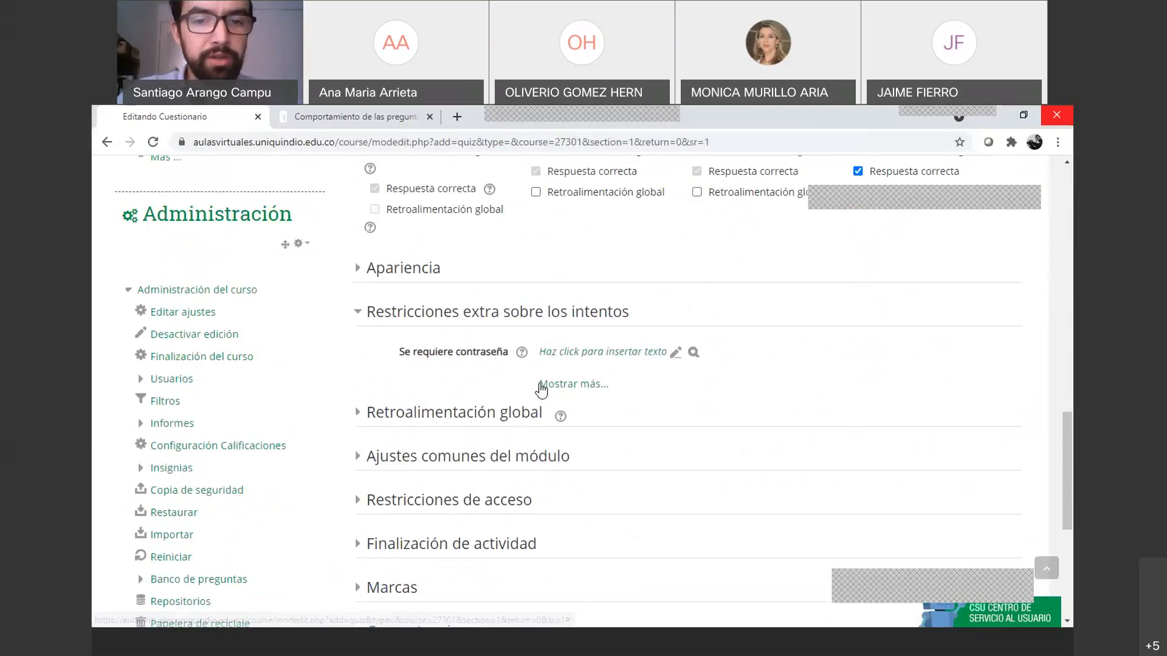
pyautogui.click(541, 384)
pyautogui.scroll(-6, 621, 375)
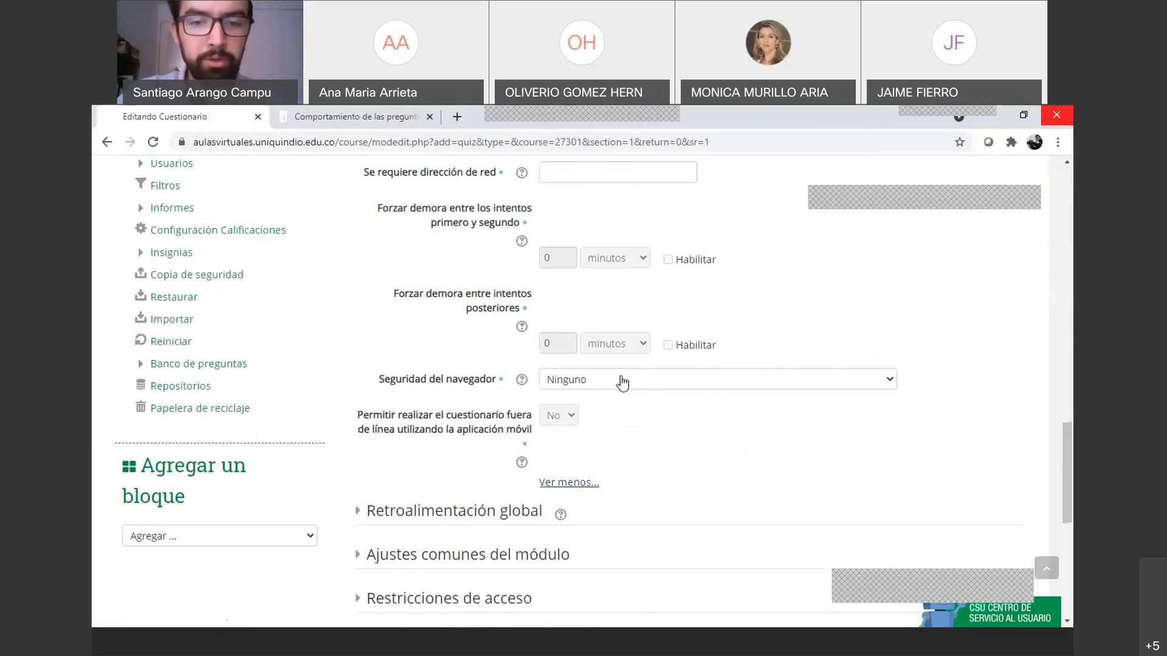
pyautogui.scroll(5, 621, 376)
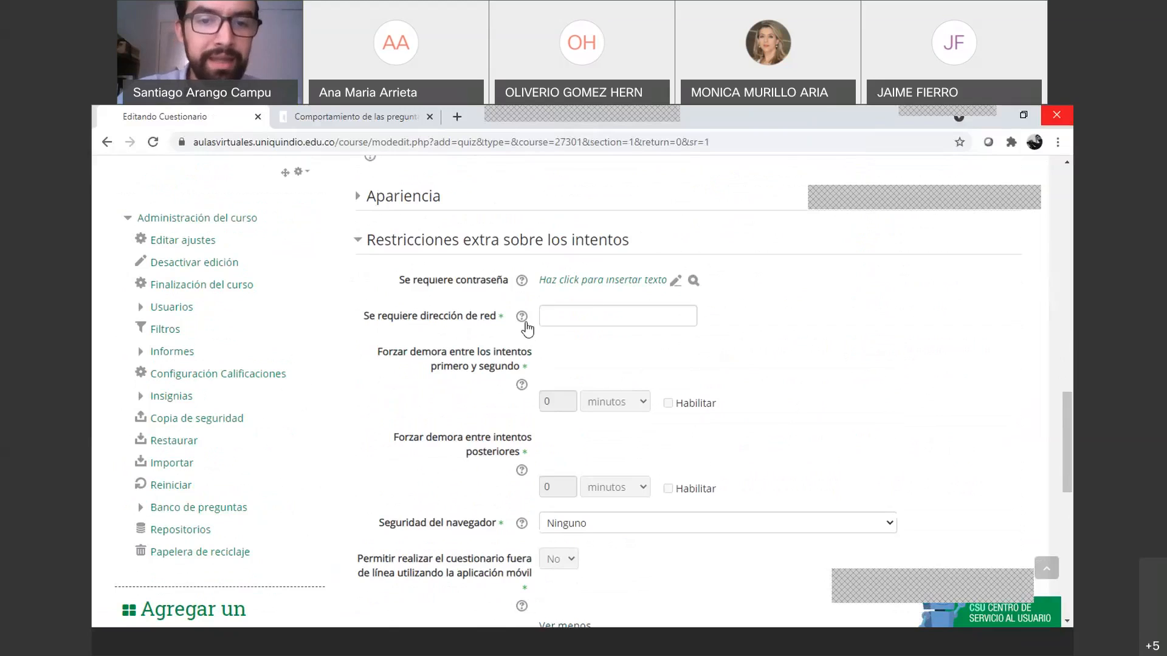
pyautogui.click(562, 311)
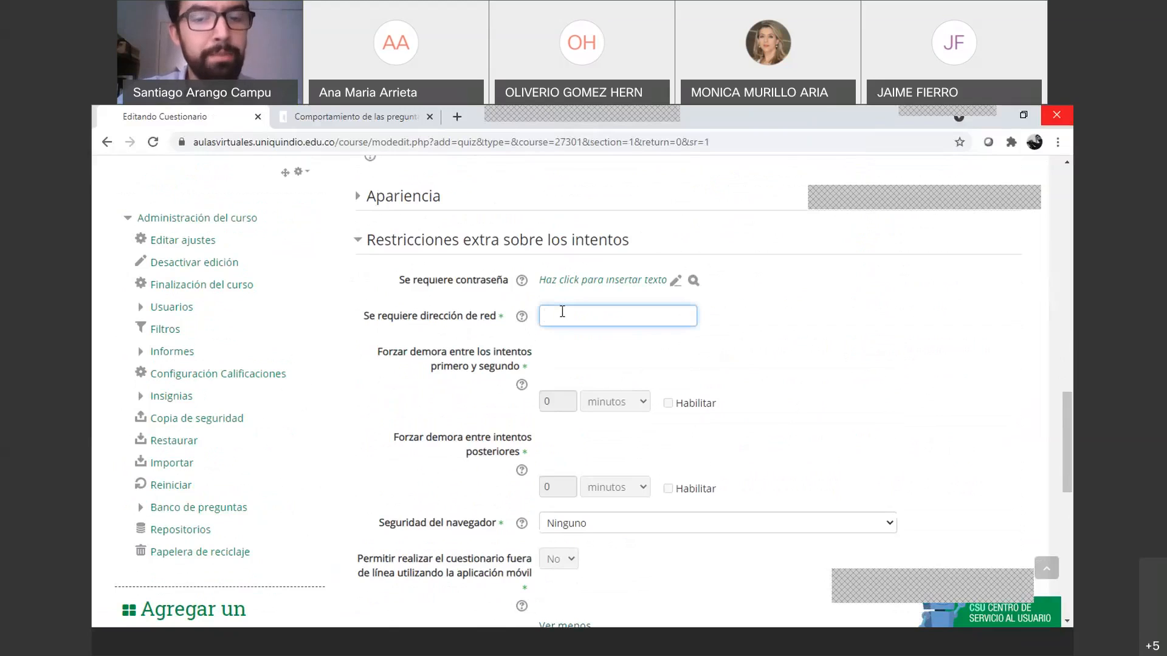
pyautogui.scroll(-1, 563, 311)
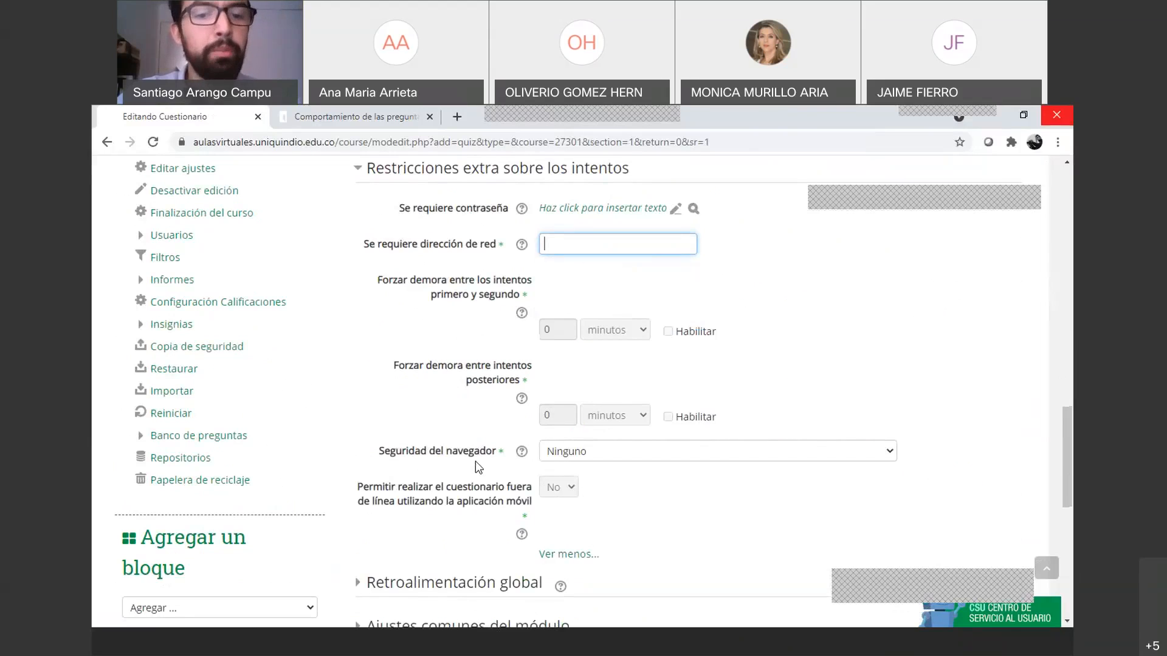
pyautogui.click(558, 462)
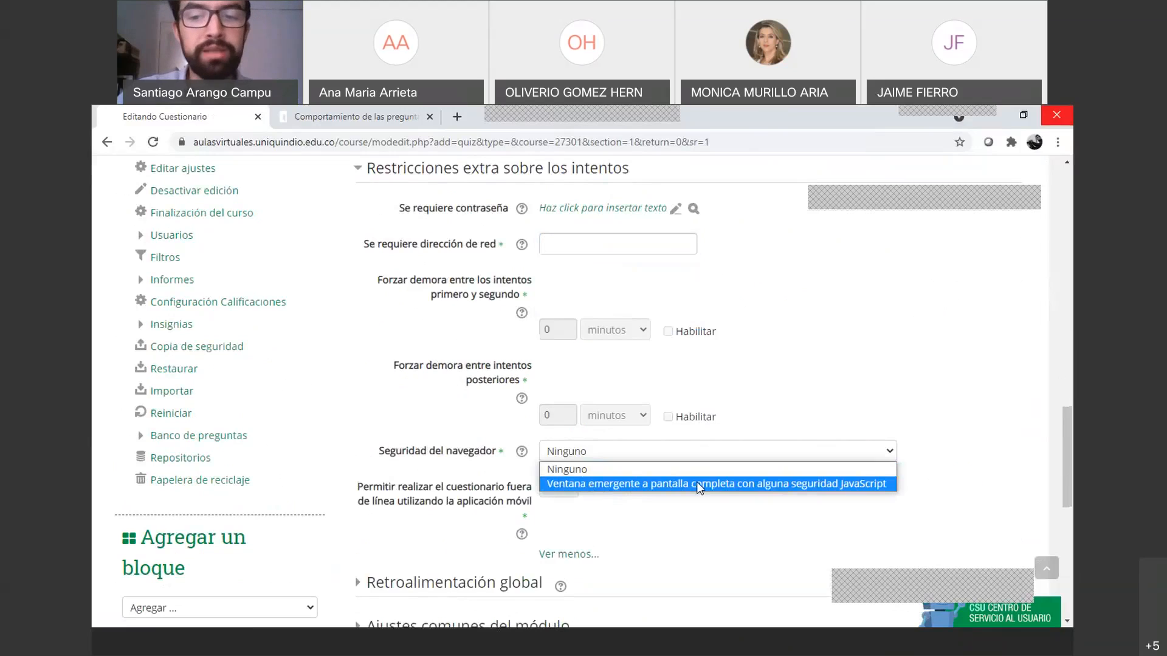
# Set Seguridad del navegador to full-screen pop-up with JavaScript security and open its help
pyautogui.click(640, 486)
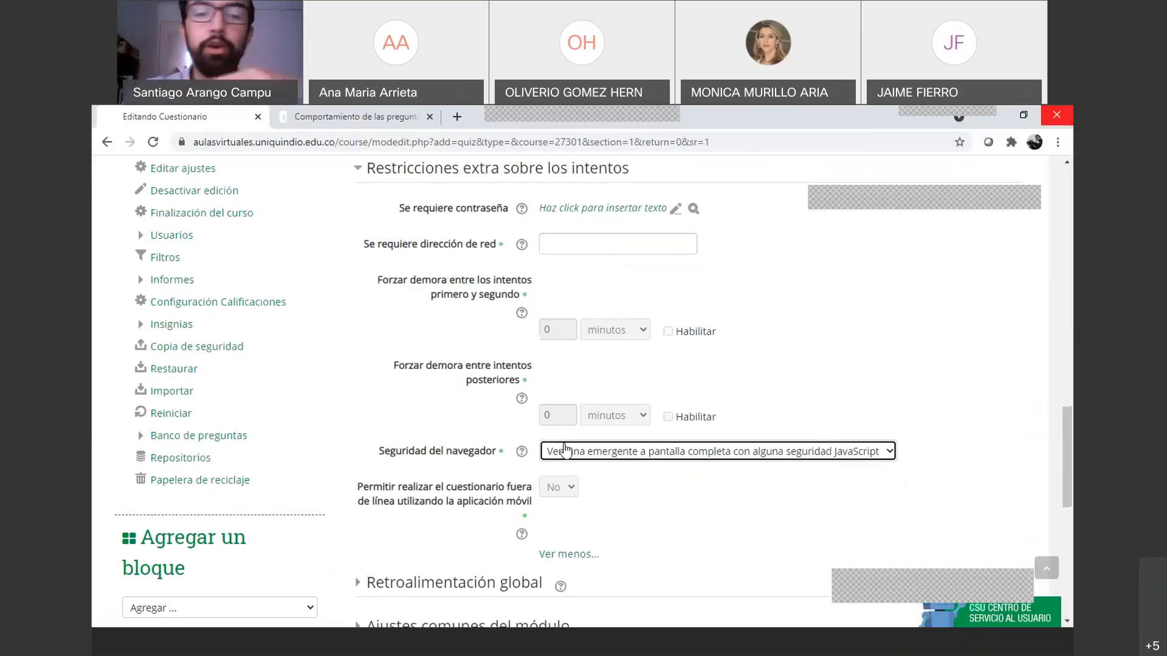
pyautogui.click(520, 450)
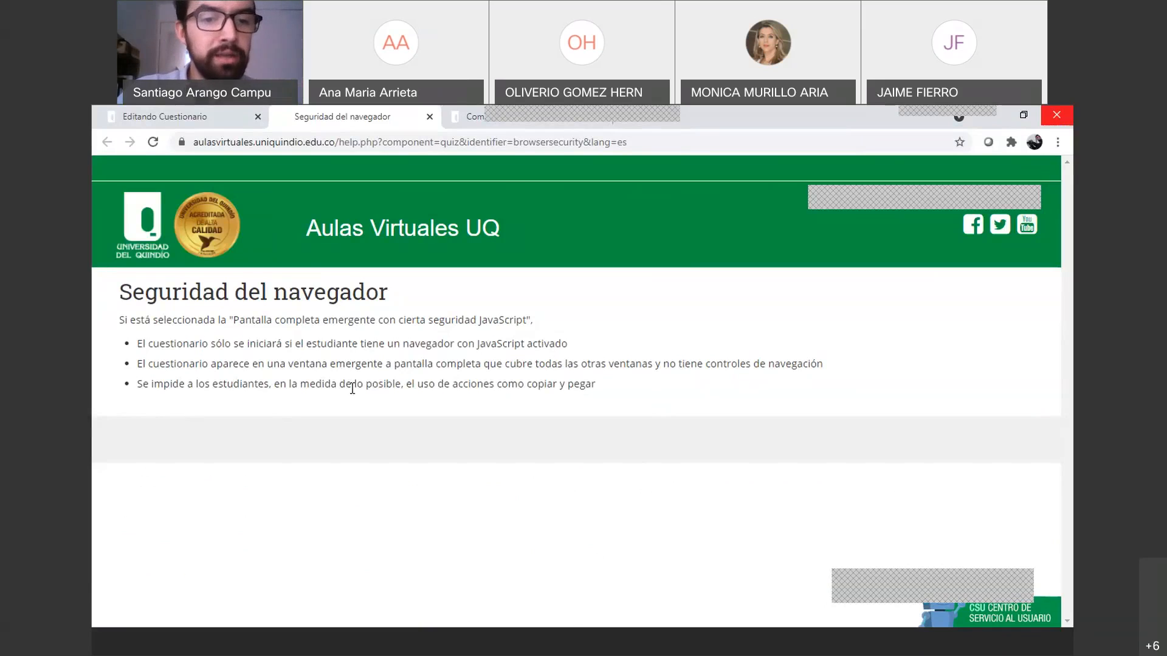
# Return to the 'Editando Cuestionario' tab with the quiz settings form
pyautogui.click(172, 116)
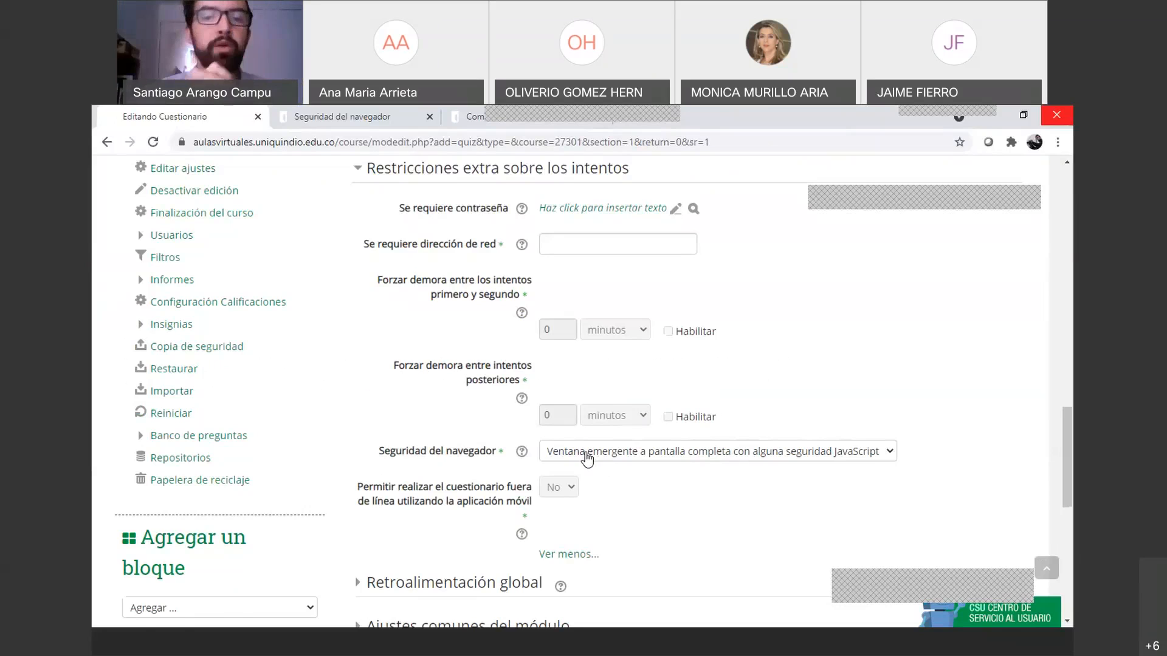
# Collapse the extra attempt restrictions and Opciones de revisión sections
pyautogui.scroll(3, 486, 389)
pyautogui.click(360, 313)
pyautogui.scroll(1, 372, 359)
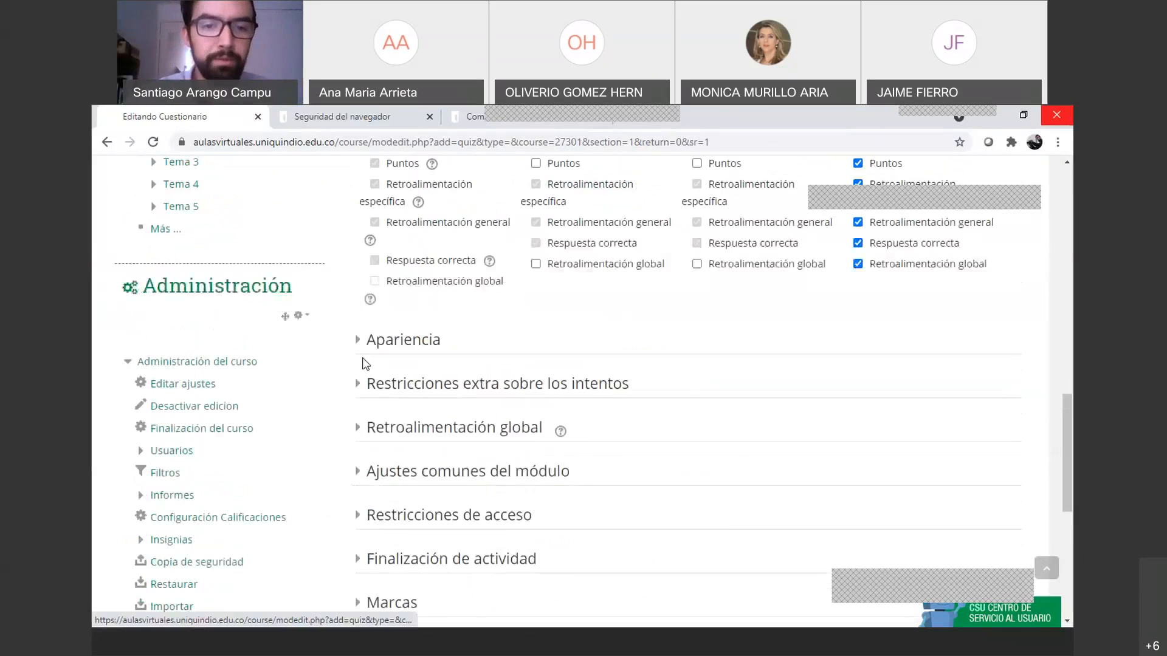
pyautogui.click(372, 385)
pyautogui.scroll(-1, 382, 377)
pyautogui.click(361, 316)
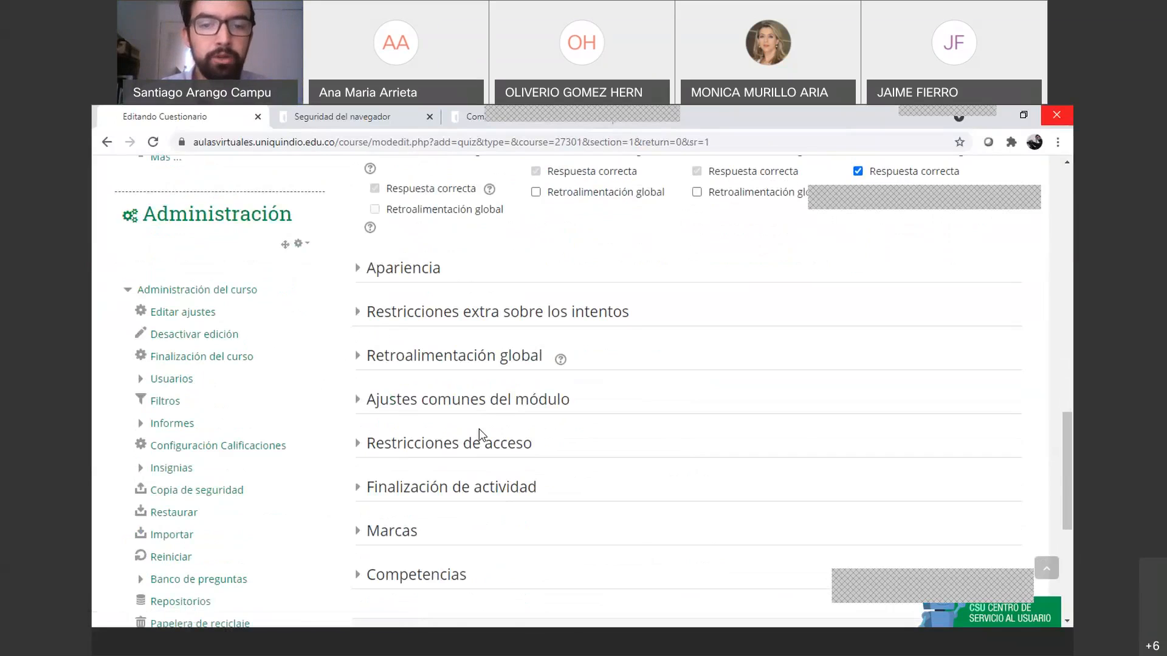
pyautogui.scroll(5, 478, 429)
pyautogui.click(363, 341)
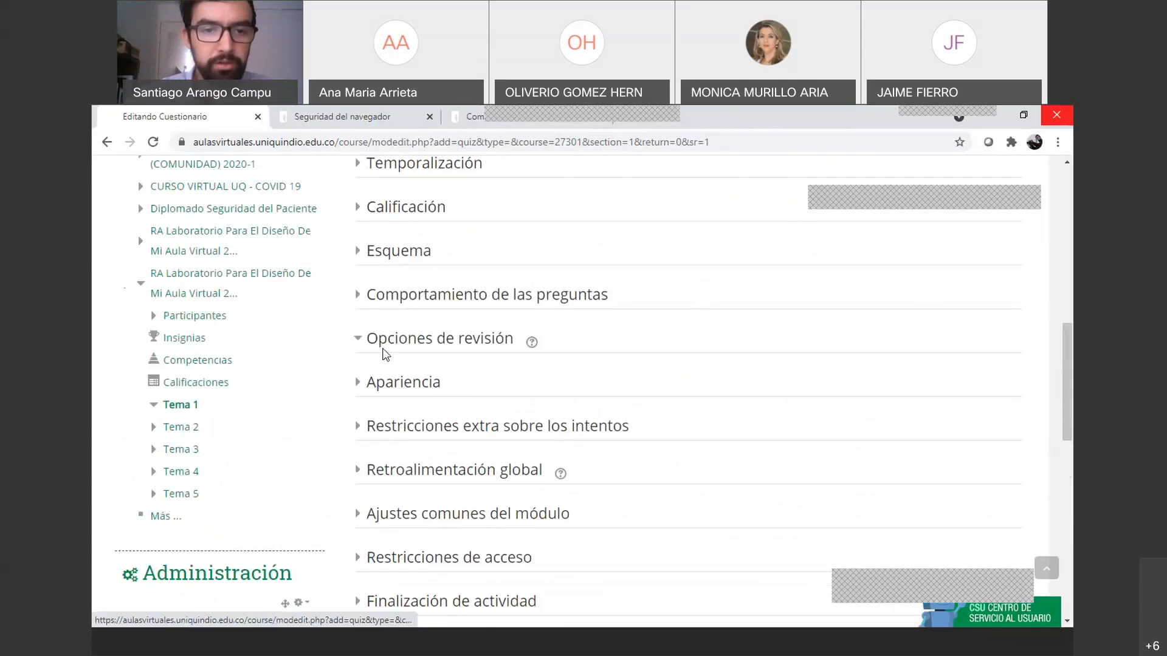
pyautogui.scroll(4, 390, 359)
pyautogui.scroll(-3, 402, 382)
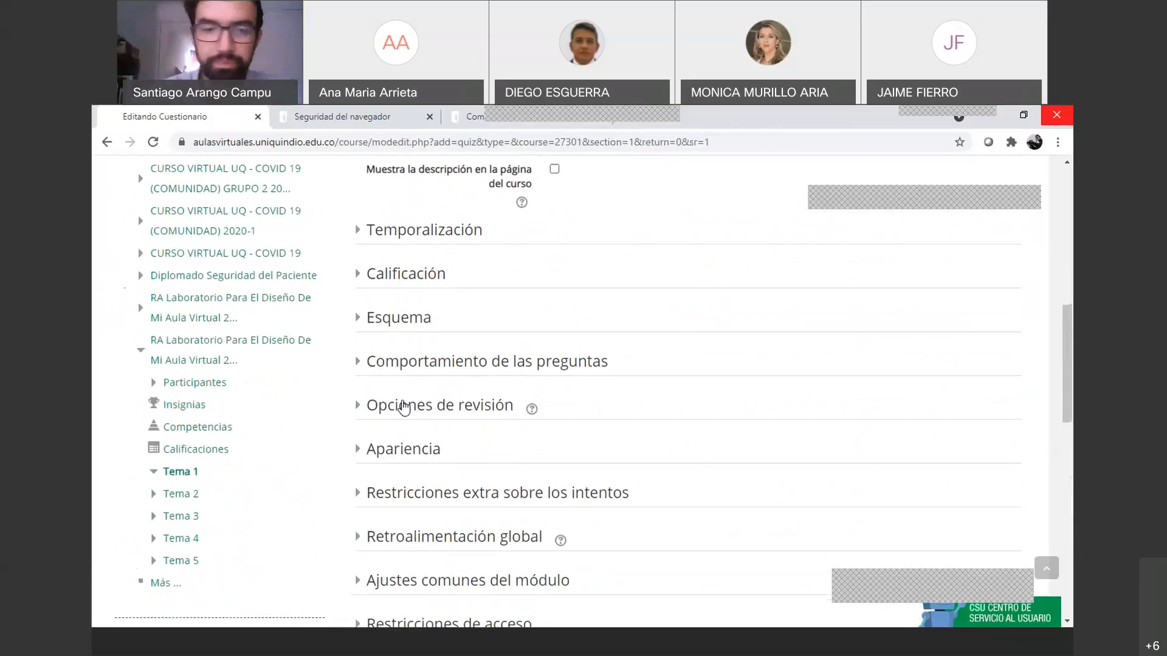
pyautogui.scroll(-1, 401, 406)
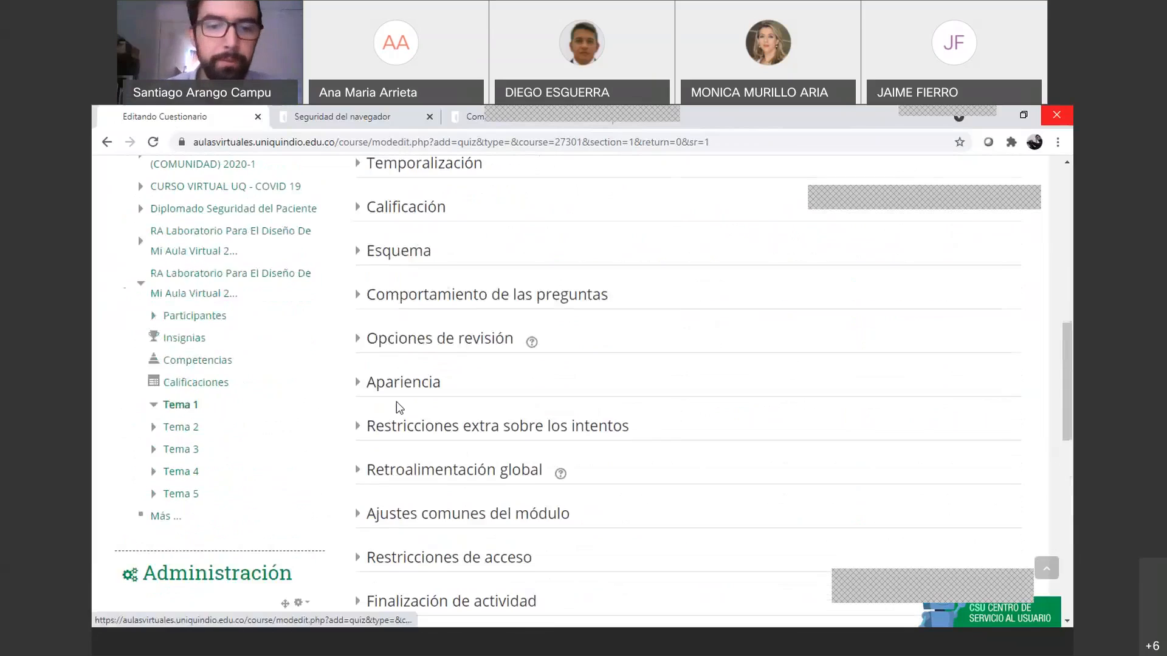
# Expand 'Restricciones extra sobre los intentos' and show all of its options
pyautogui.click(350, 429)
pyautogui.scroll(-1, 523, 473)
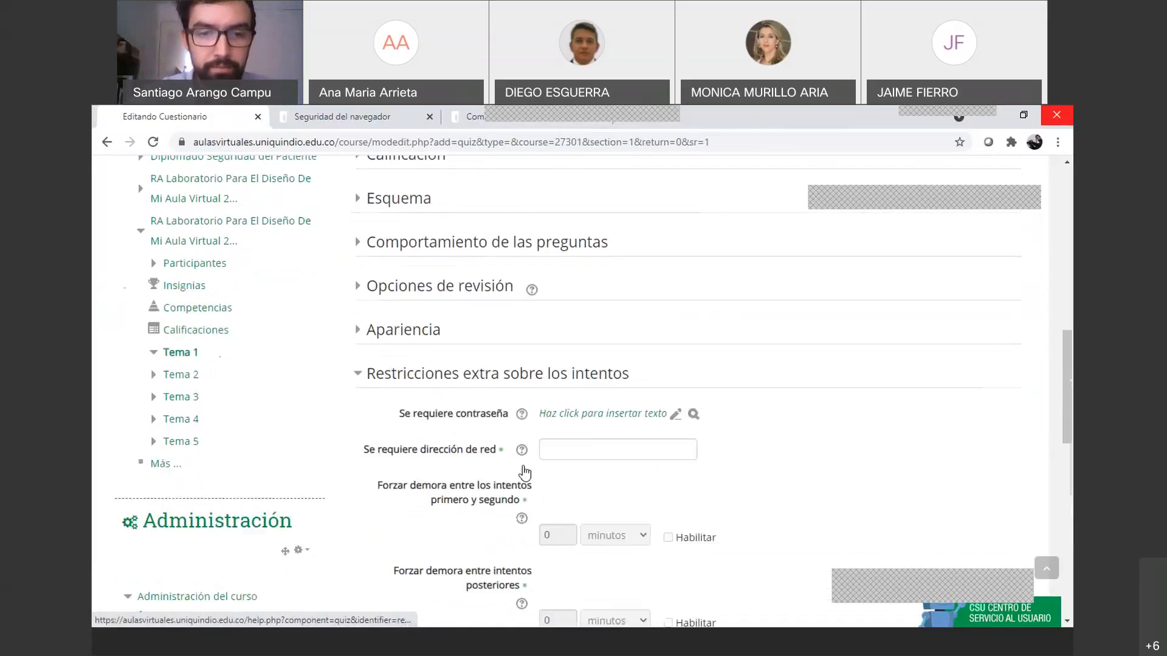
pyautogui.scroll(-5, 525, 472)
pyautogui.click(559, 449)
pyautogui.scroll(3, 486, 474)
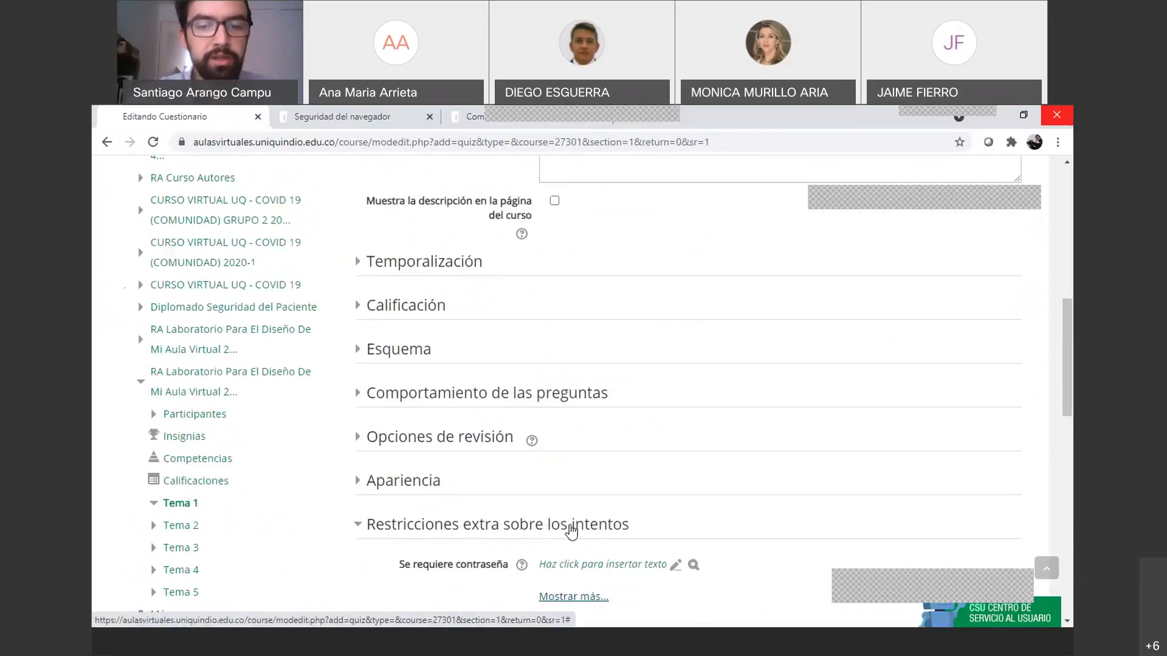
pyautogui.scroll(-3, 571, 530)
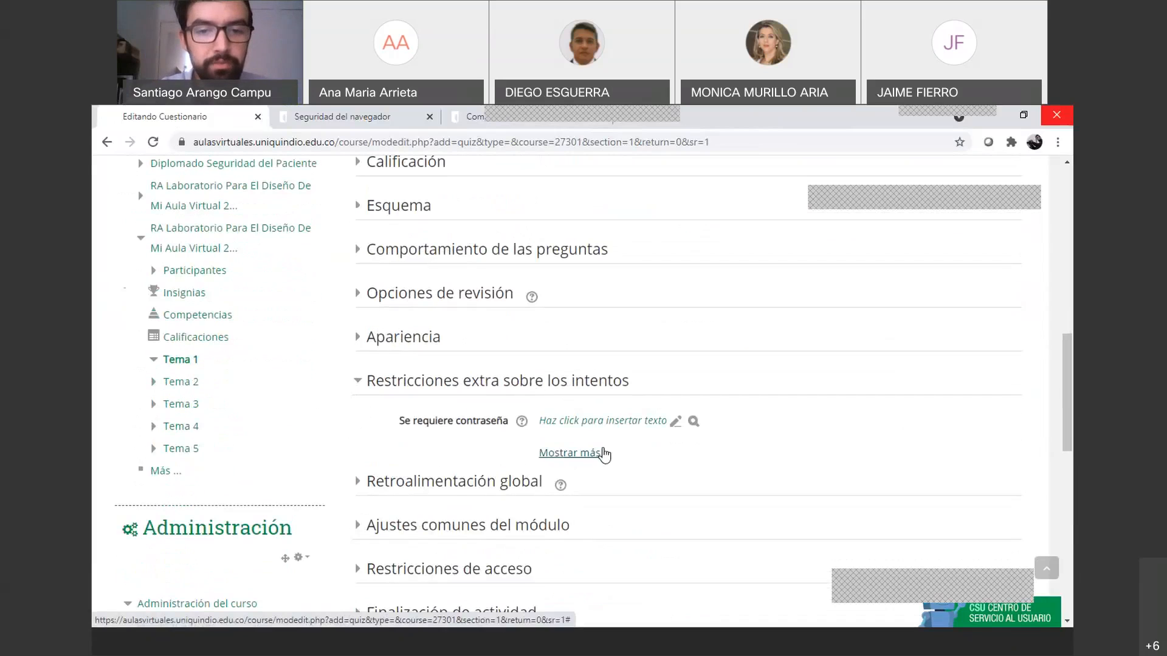
pyautogui.click(571, 454)
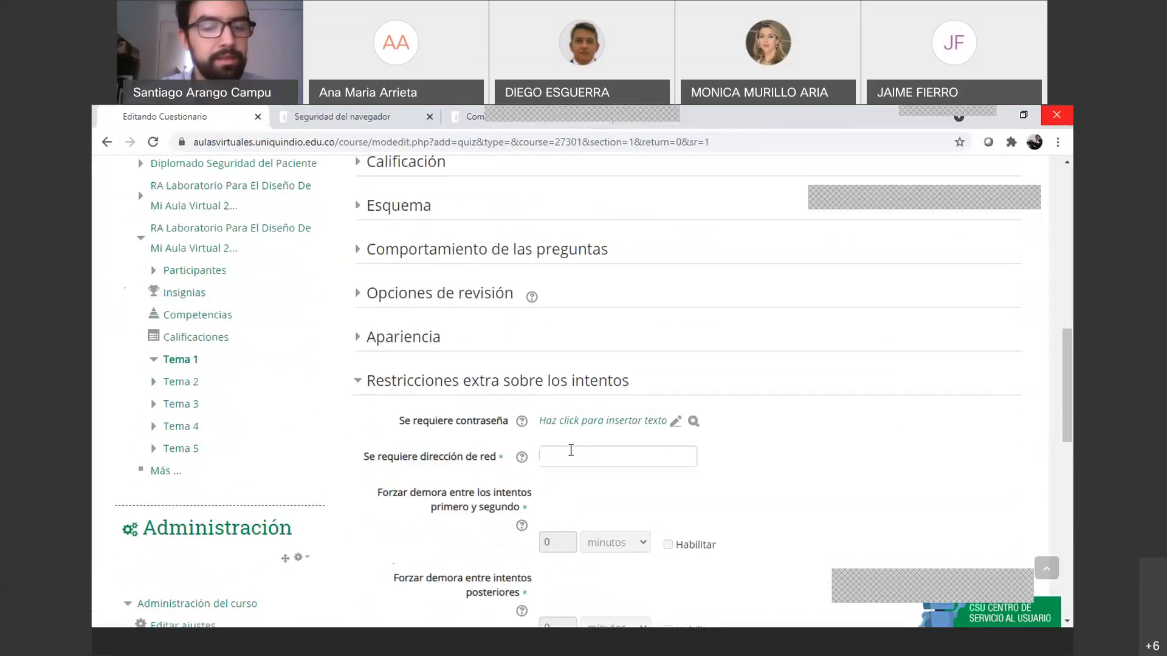
pyautogui.click(552, 463)
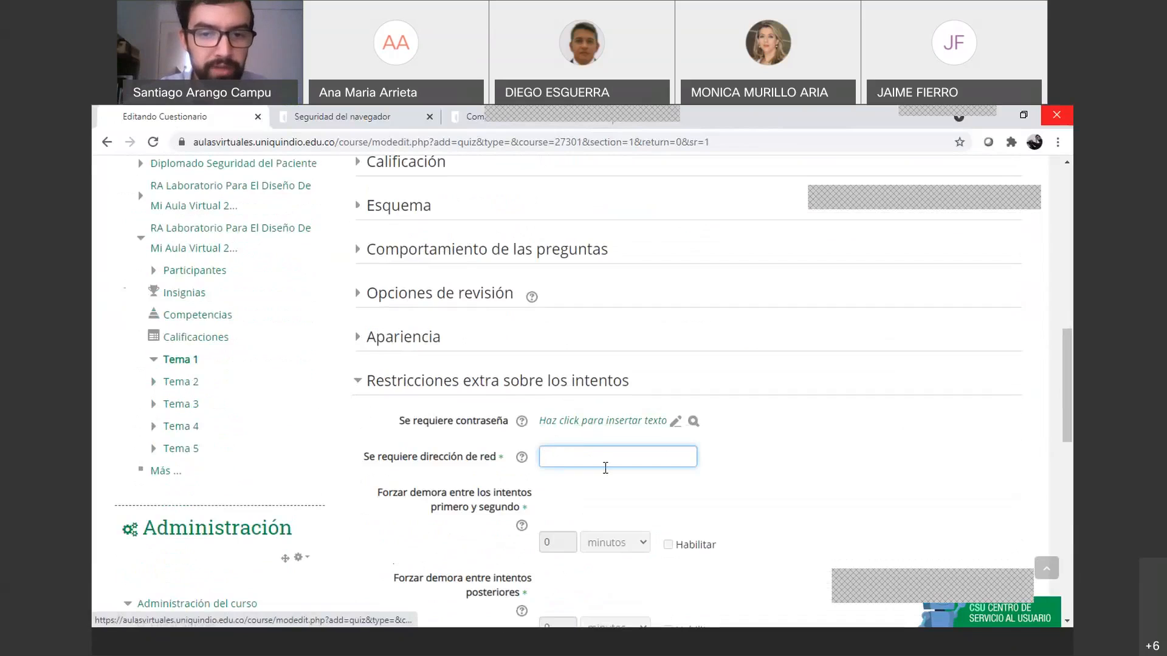
pyautogui.scroll(-2, 610, 489)
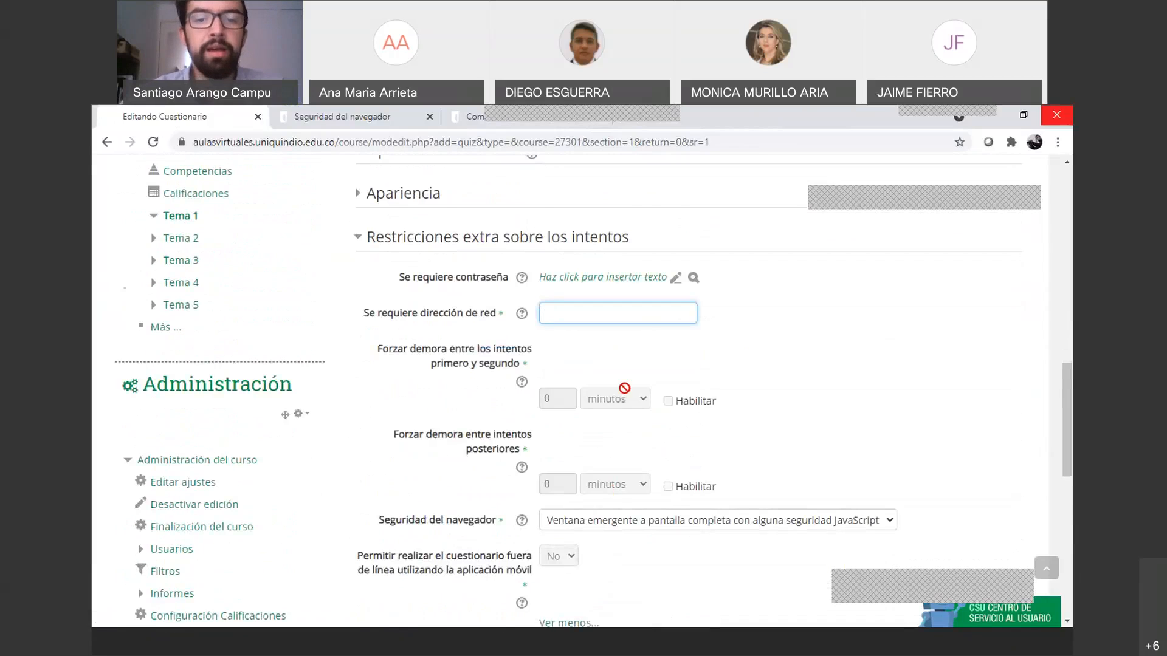
pyautogui.scroll(-1, 624, 388)
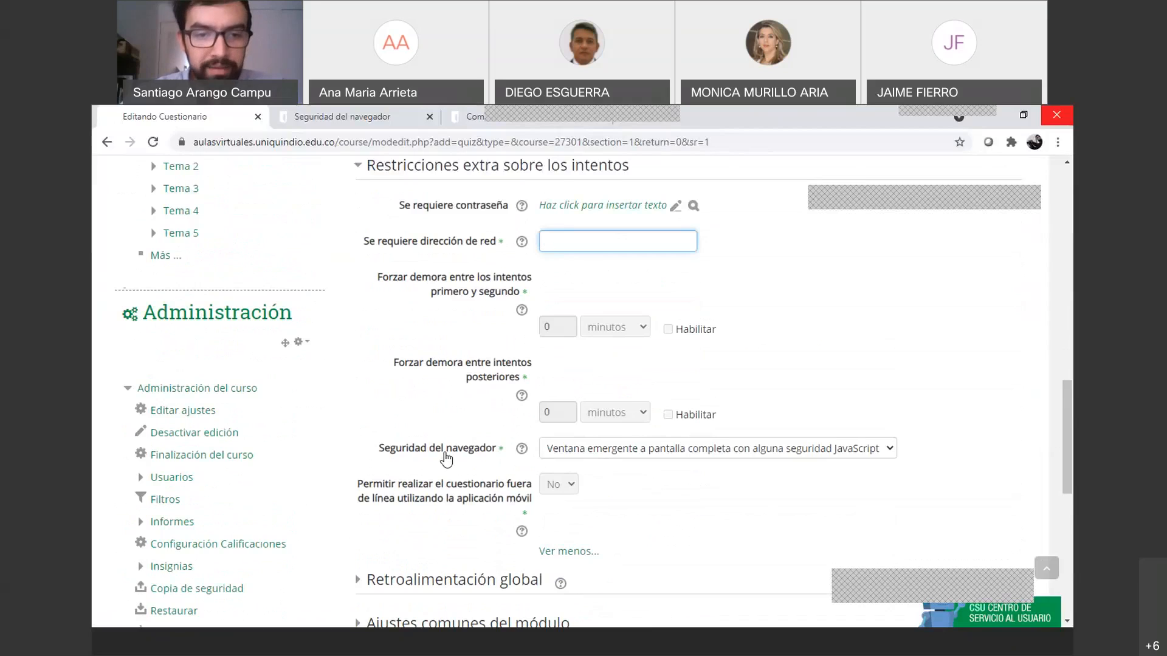
# Try browser security Ninguno, then restore the full-screen pop-up with JavaScript security
pyautogui.click(572, 449)
pyautogui.click(575, 466)
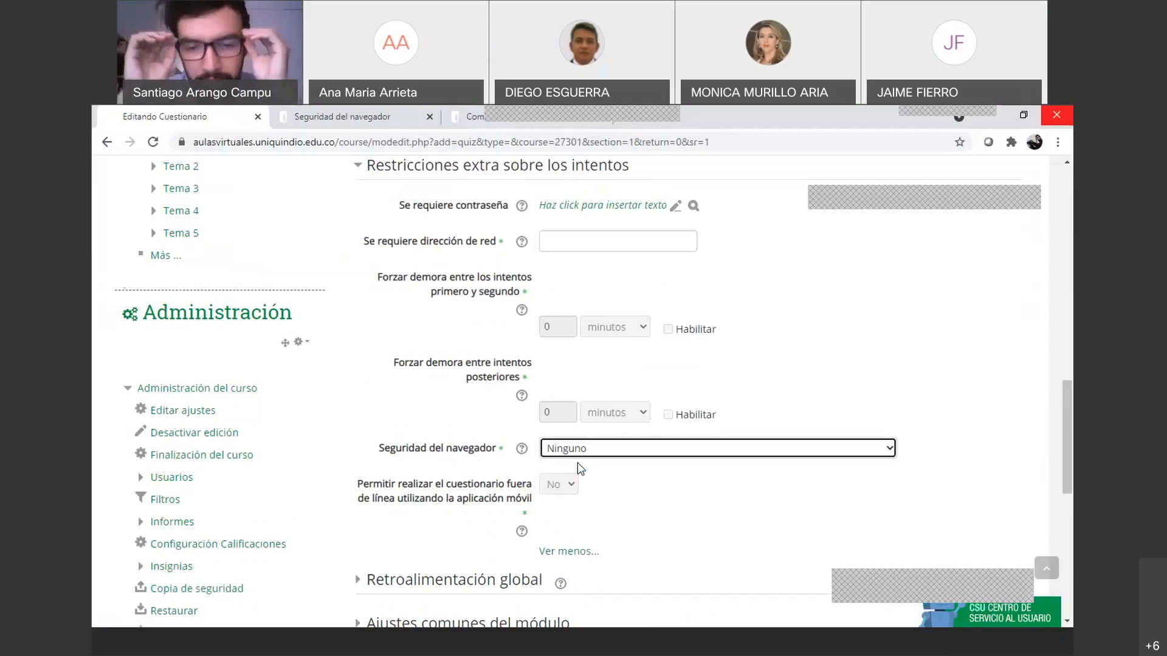
pyautogui.click(578, 457)
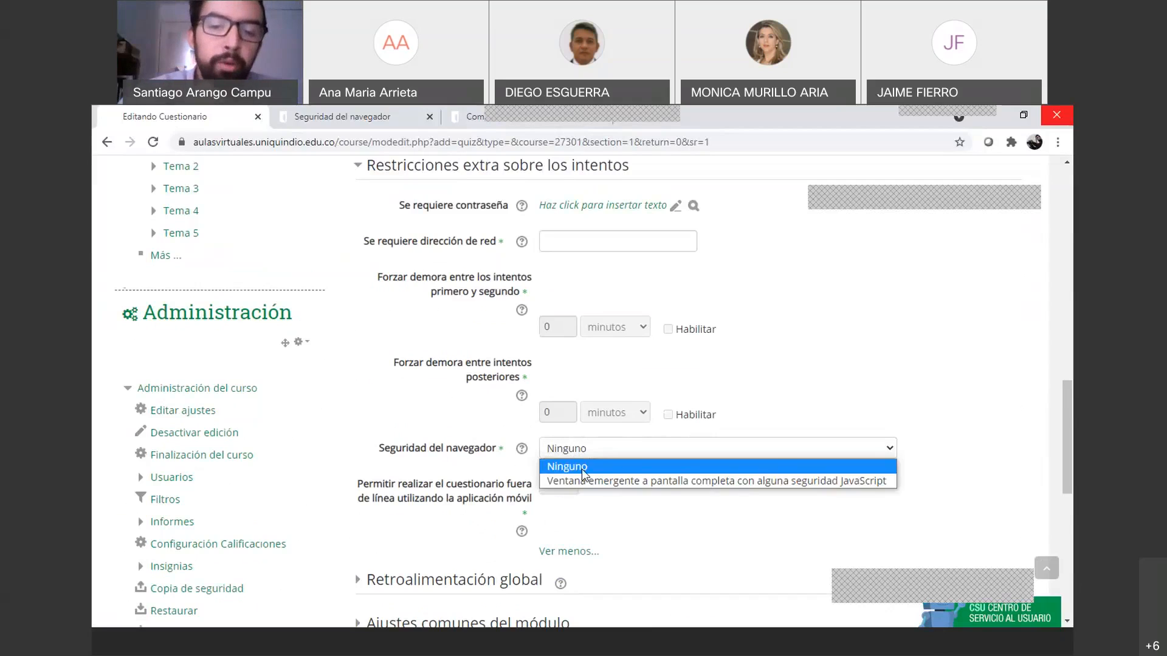
pyautogui.click(585, 482)
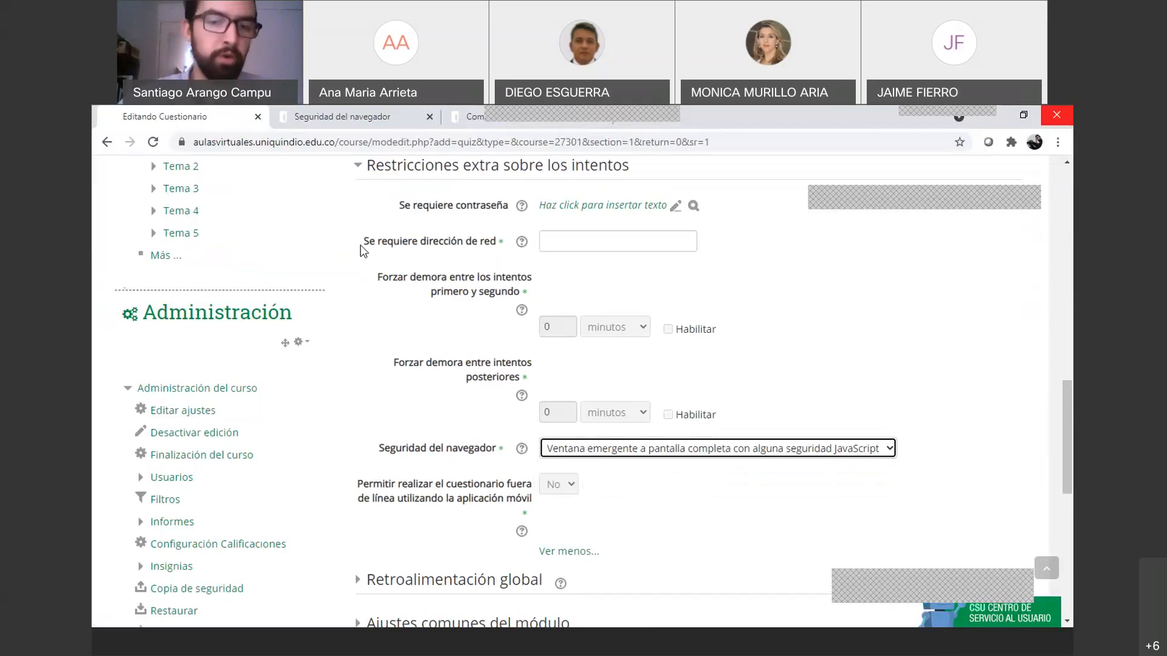
pyautogui.scroll(2, 446, 426)
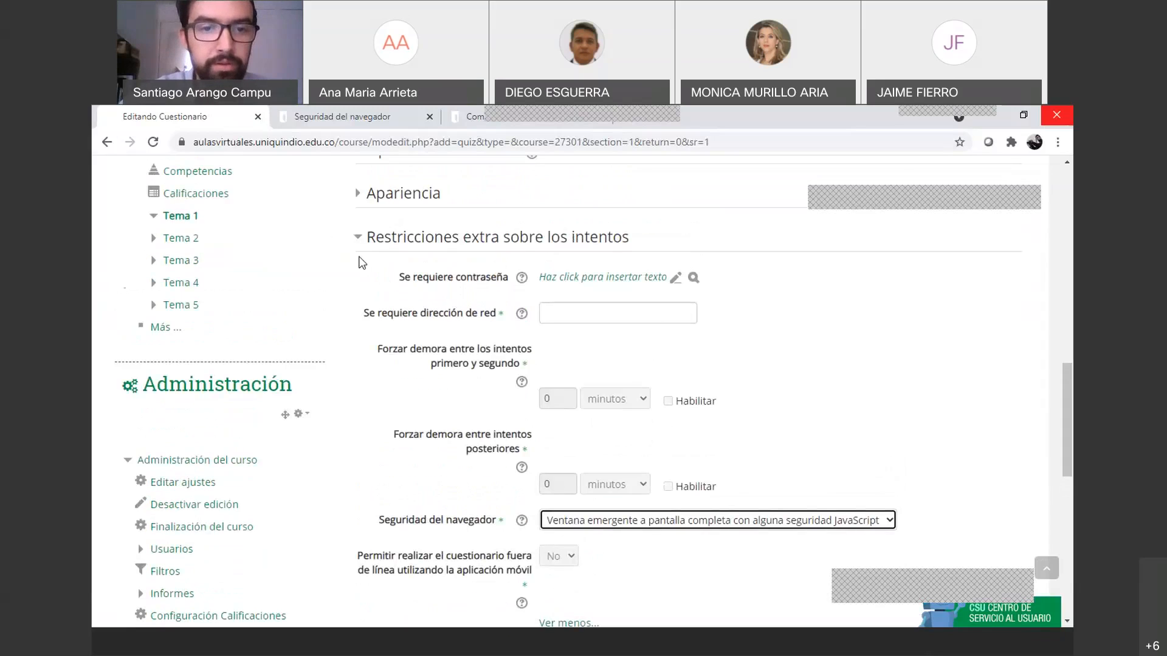
pyautogui.click(357, 241)
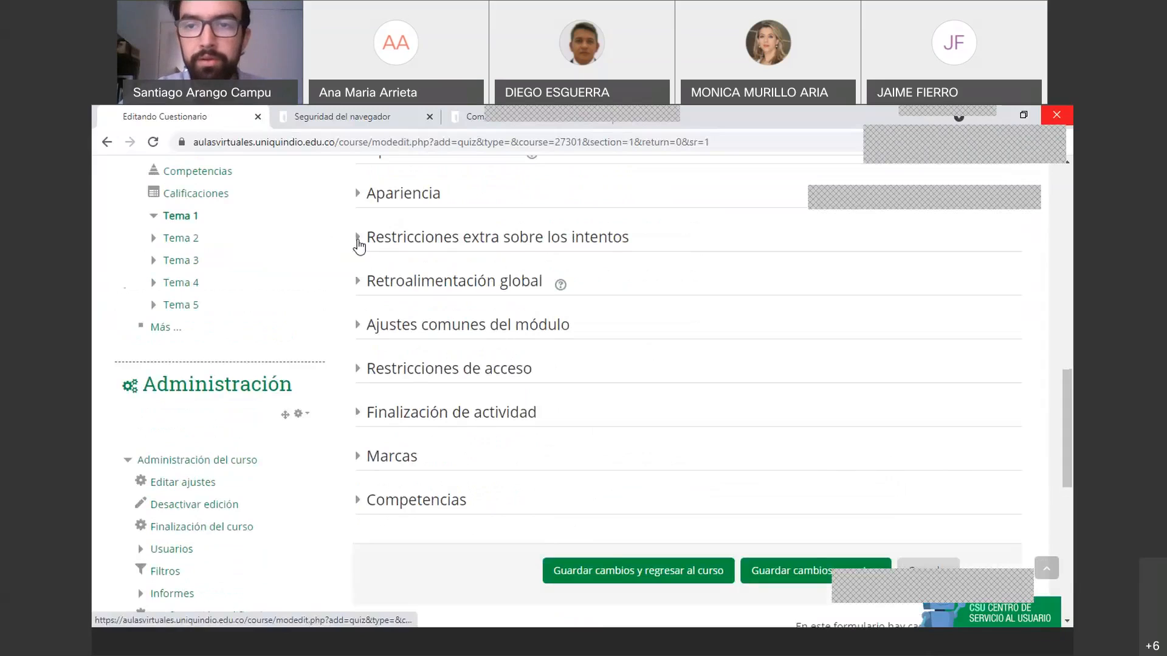
pyautogui.click(359, 243)
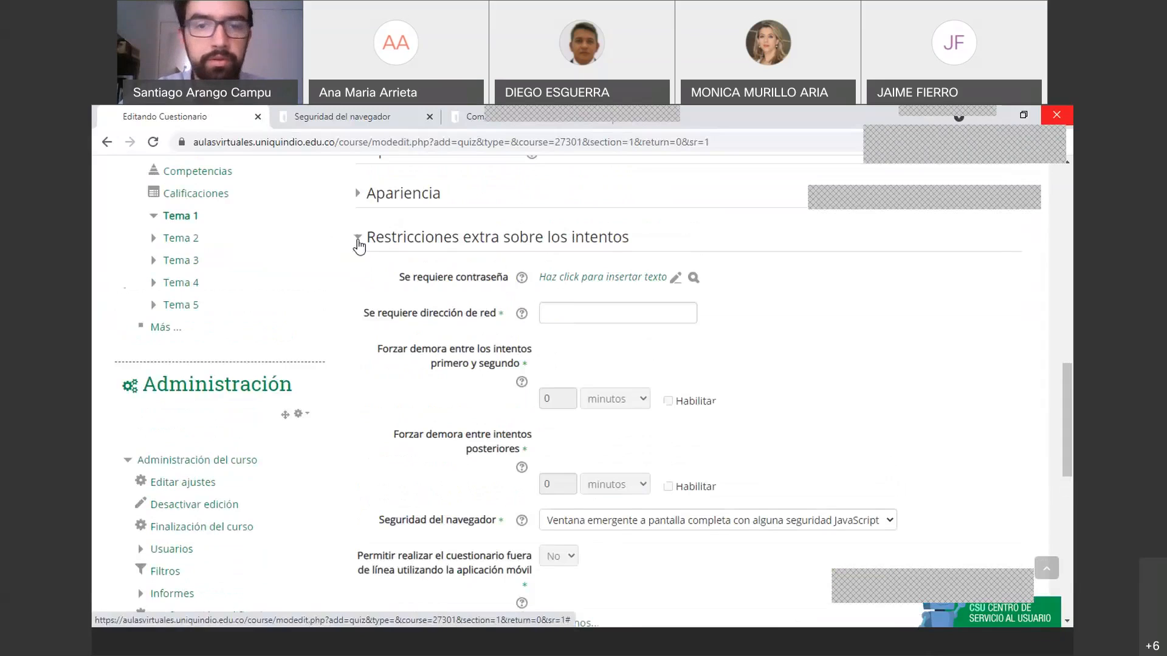
# Make the quiz password field editable and open the 'Se requiere dirección de red' help
pyautogui.click(643, 274)
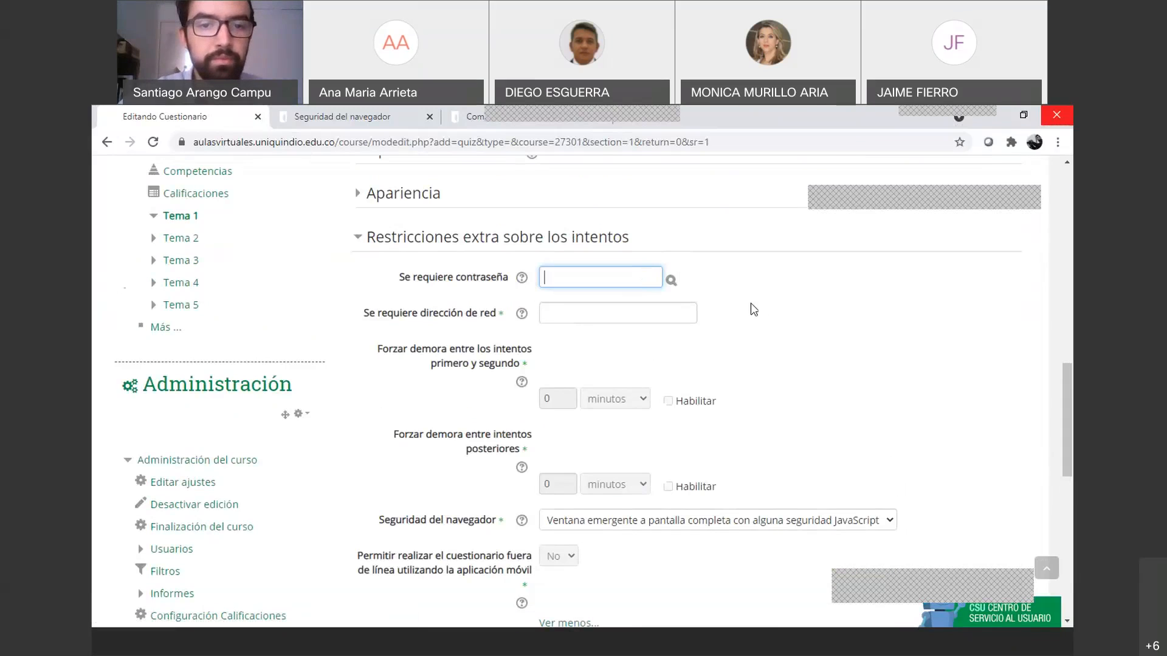
pyautogui.click(521, 314)
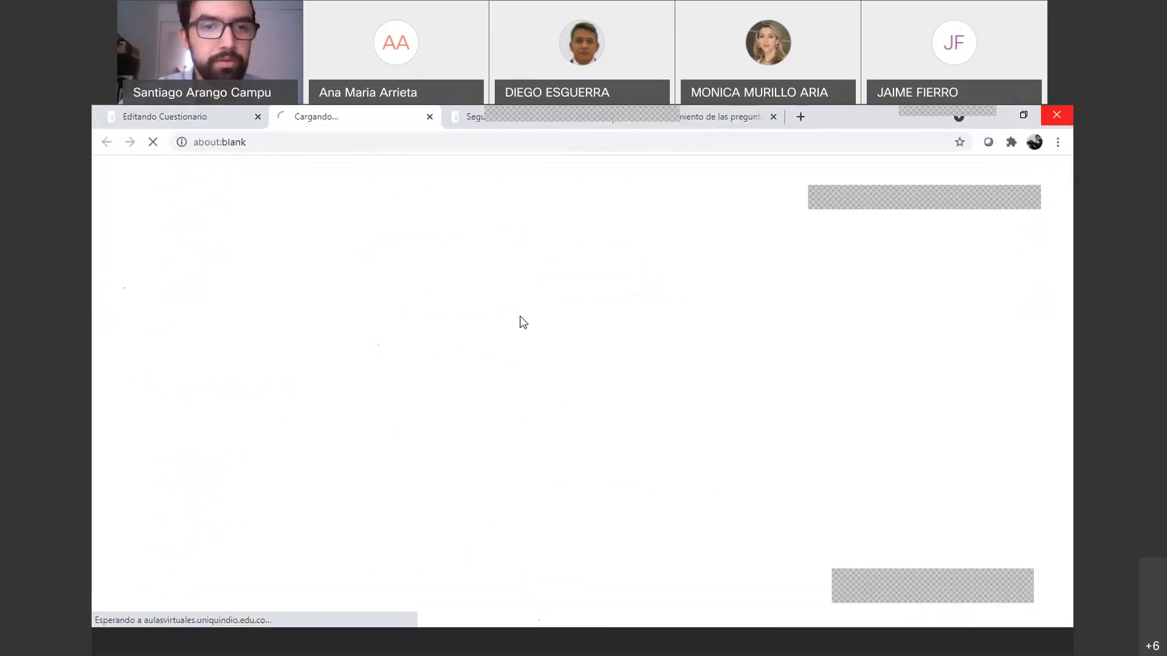
pyautogui.moveTo(469, 122); pyautogui.dragTo(350, 116)
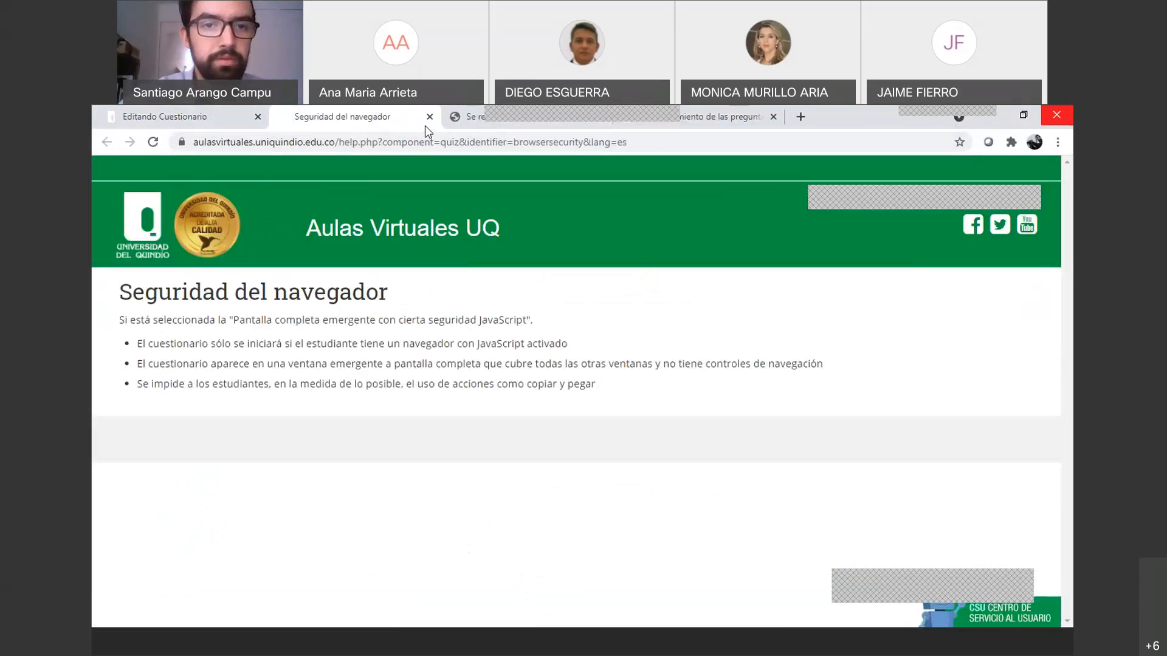
# Close the browser security and network address help tabs and return to the quiz form
pyautogui.click(427, 118)
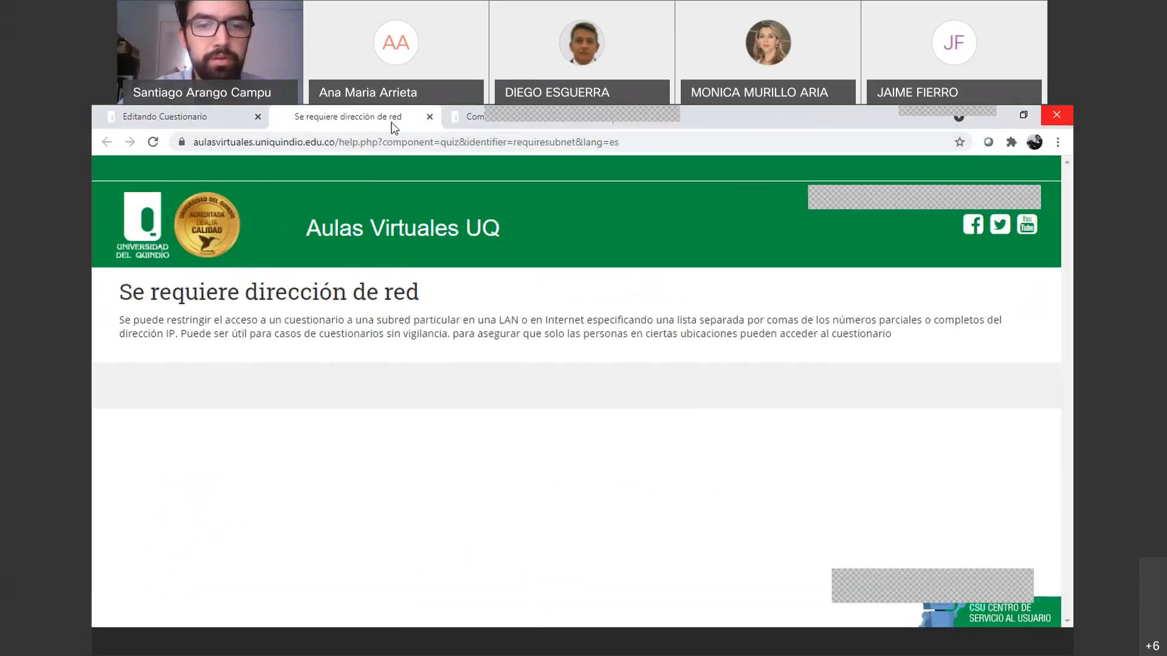
pyautogui.click(429, 116)
pyautogui.click(242, 121)
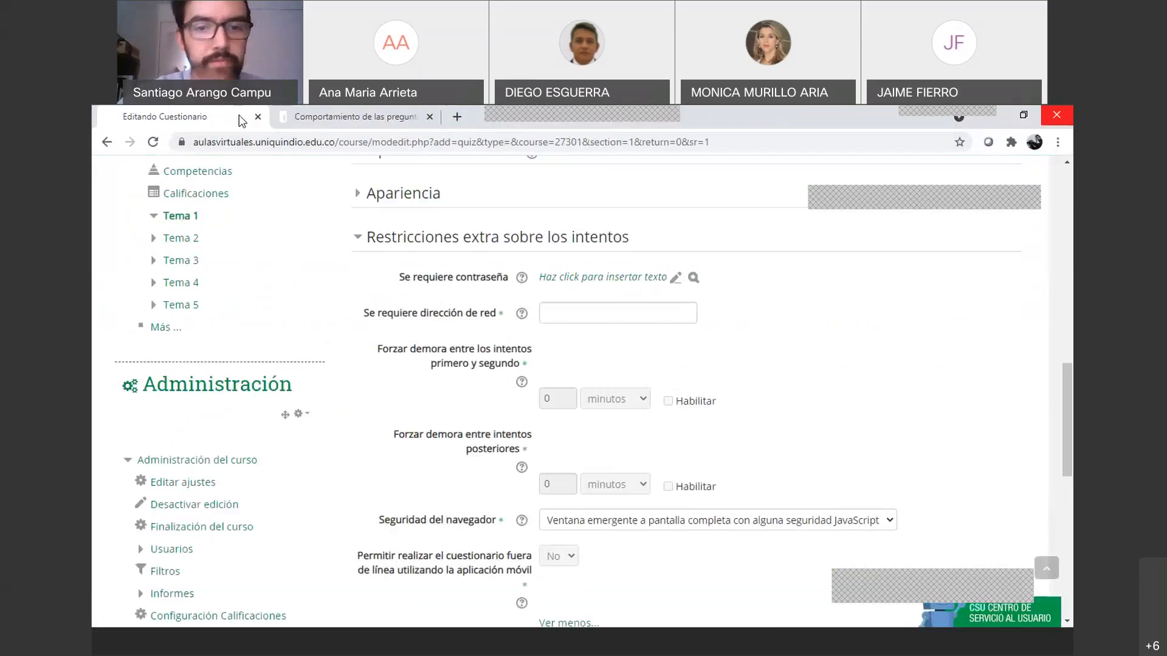
pyautogui.scroll(-2, 594, 355)
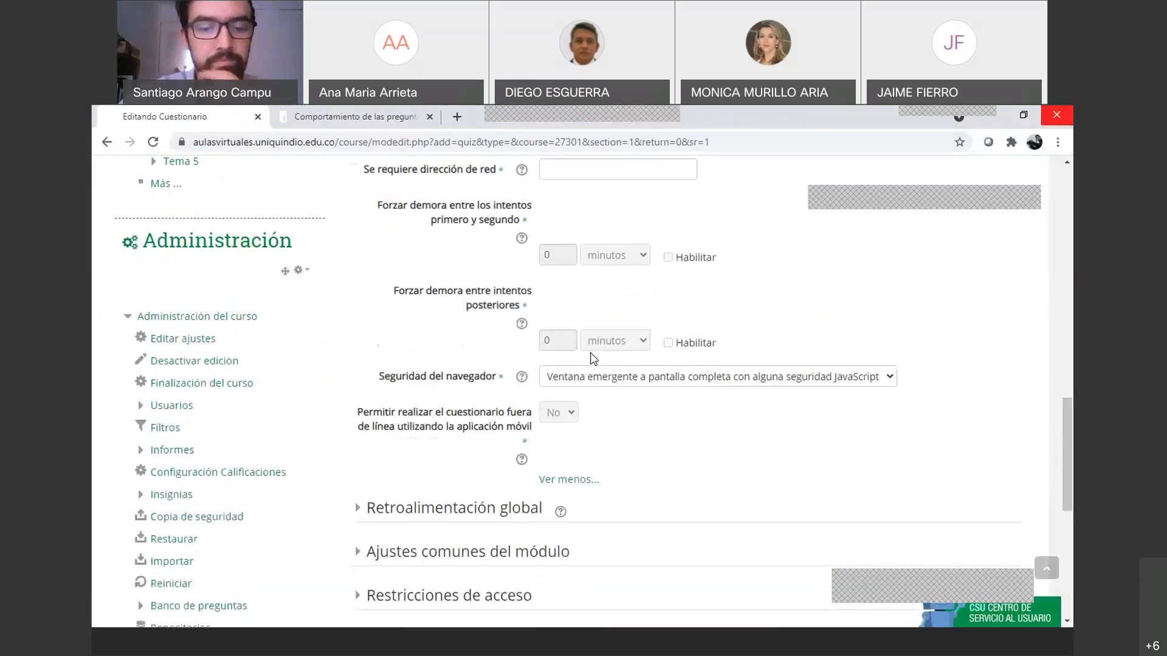
pyautogui.scroll(1, 593, 359)
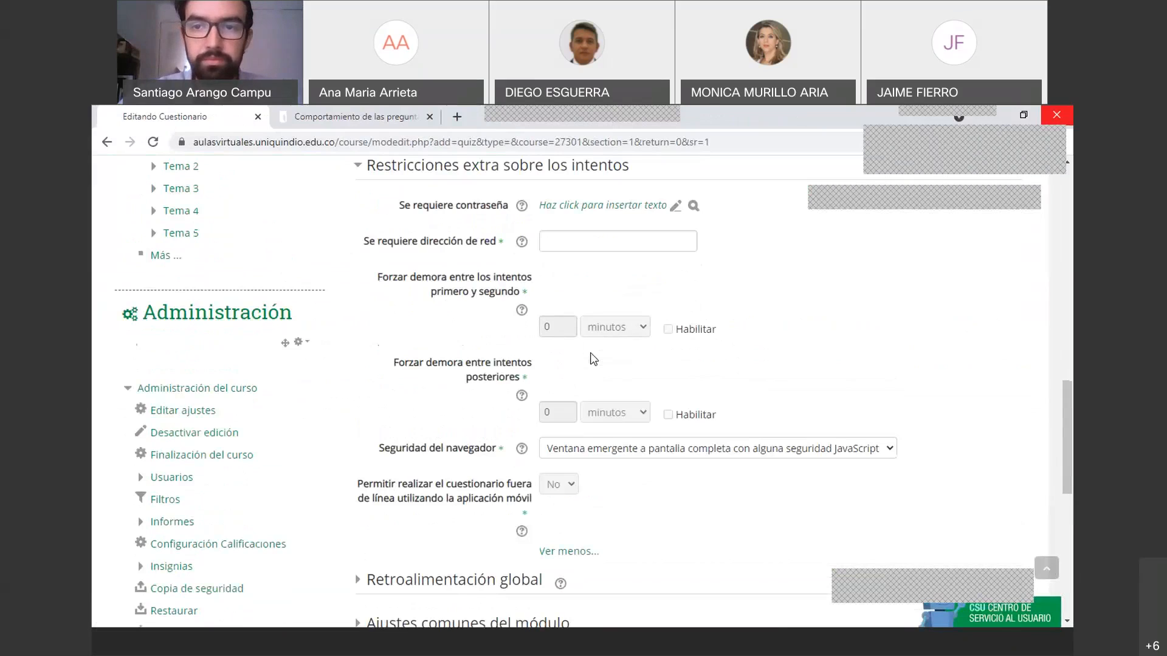
pyautogui.scroll(1, 593, 359)
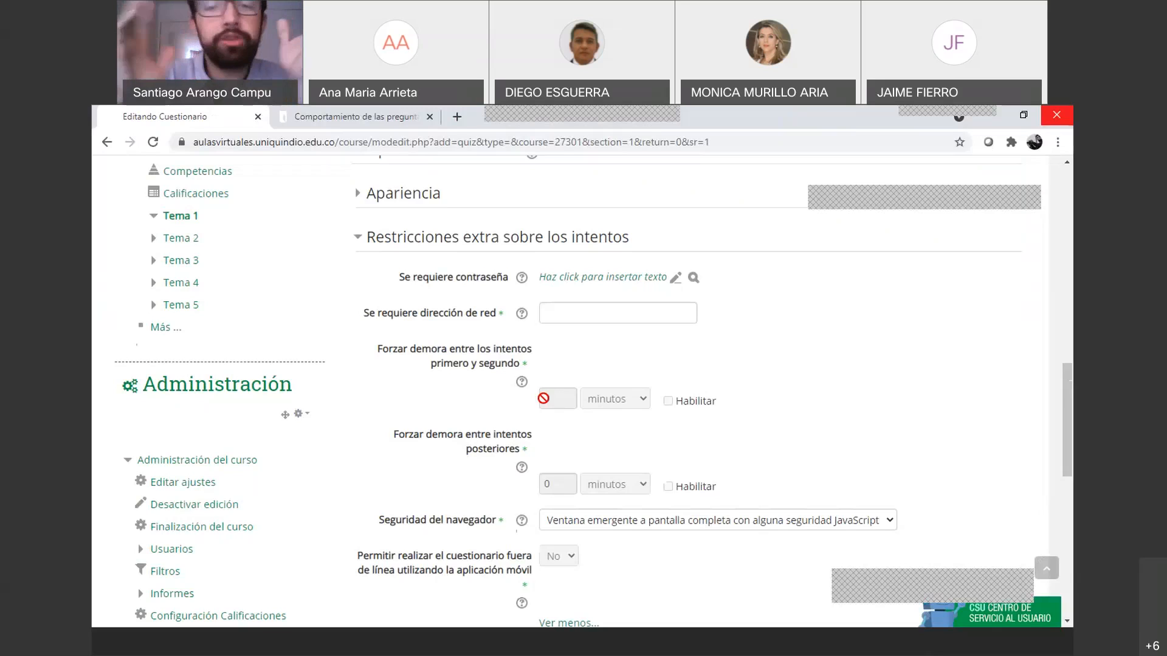
pyautogui.click(571, 276)
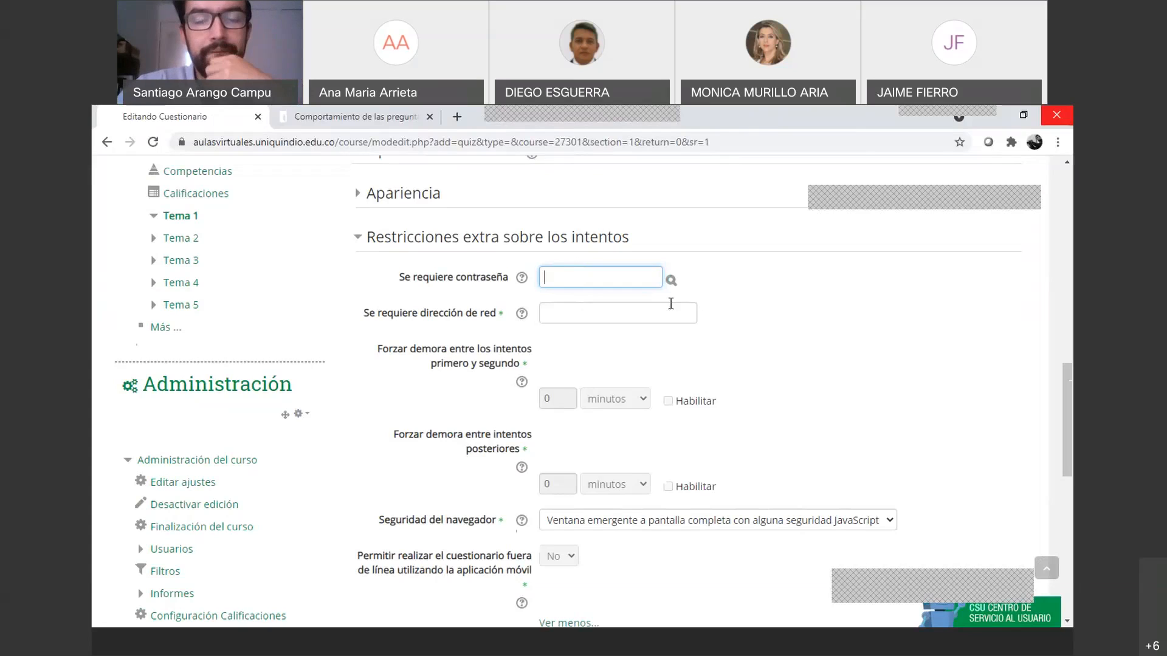
pyautogui.click(733, 308)
pyautogui.scroll(6, 680, 319)
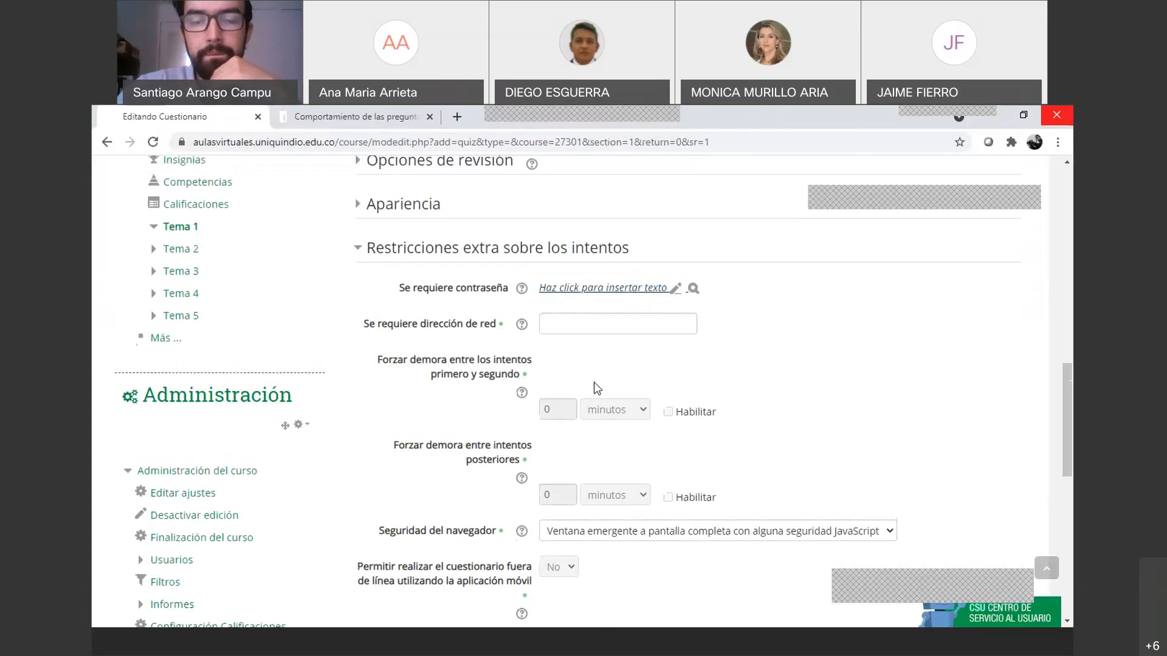
pyautogui.scroll(5, 547, 404)
pyautogui.scroll(-5, 497, 416)
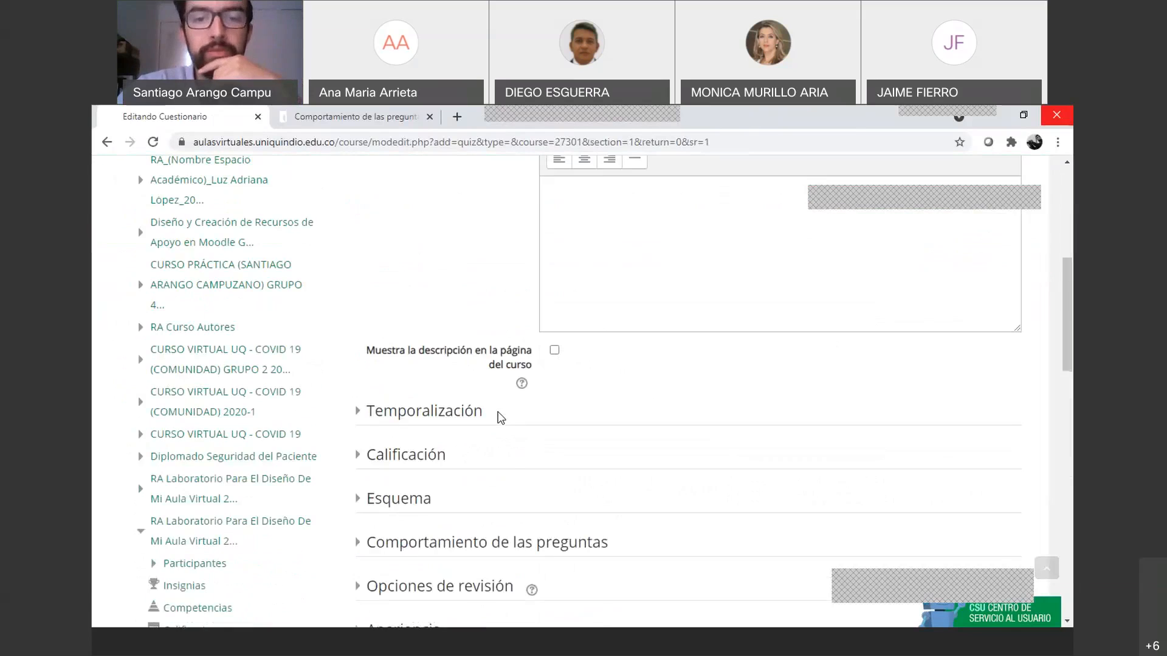
# Expand Temporalización: opens 26 March 2021 14:00, closes 28 March 15:00, 30-minute limit
pyautogui.click(368, 335)
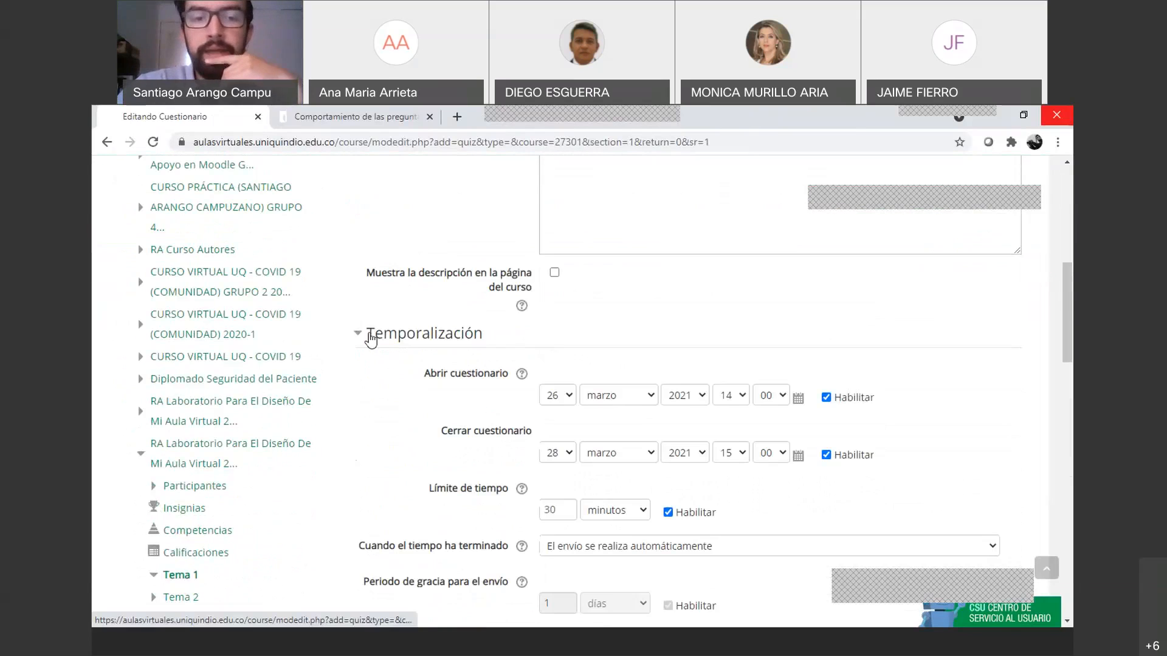
pyautogui.scroll(-2, 631, 410)
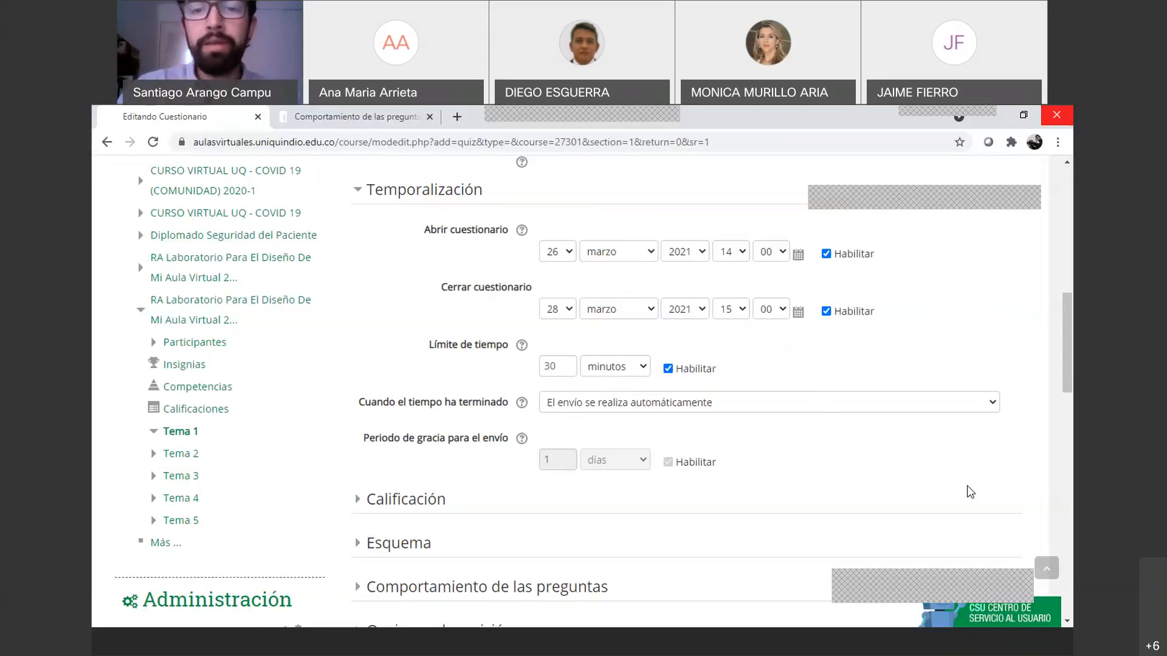
pyautogui.click(571, 309)
pyautogui.click(571, 309)
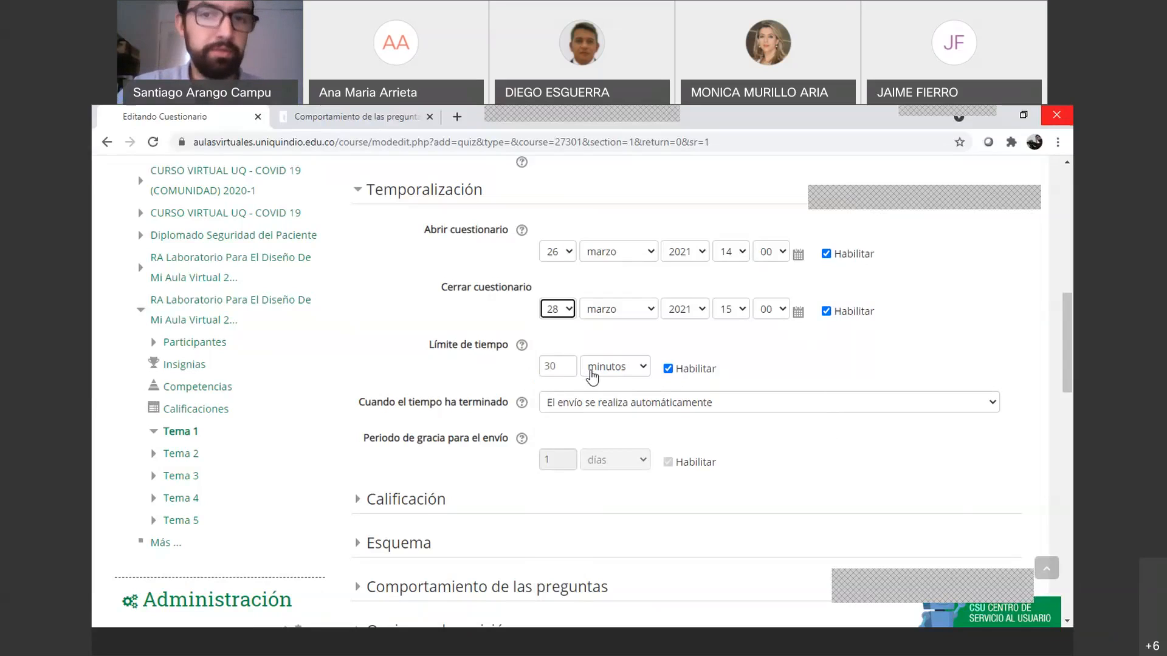
pyautogui.scroll(-8, 483, 412)
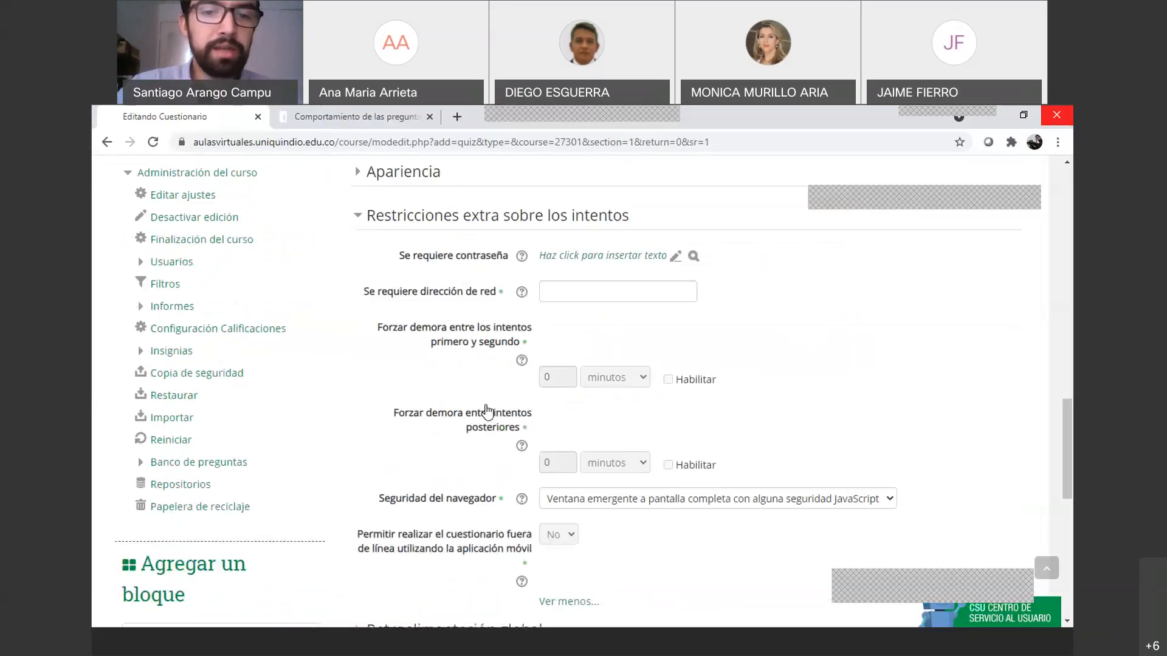
pyautogui.click(591, 254)
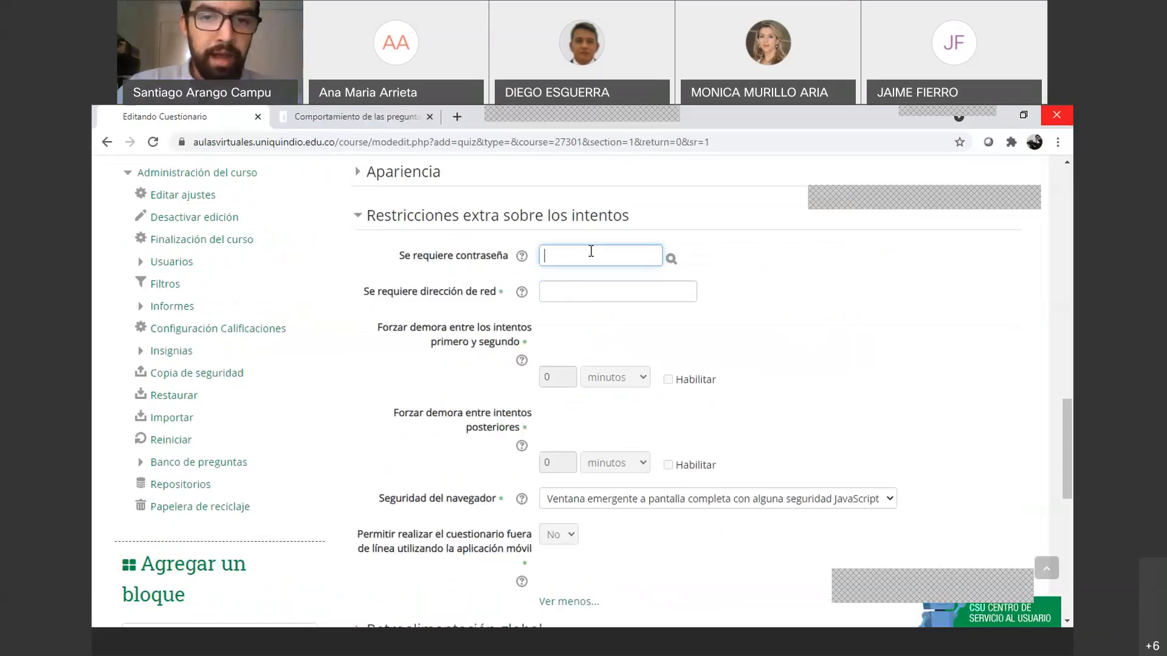
pyautogui.write('123456789')
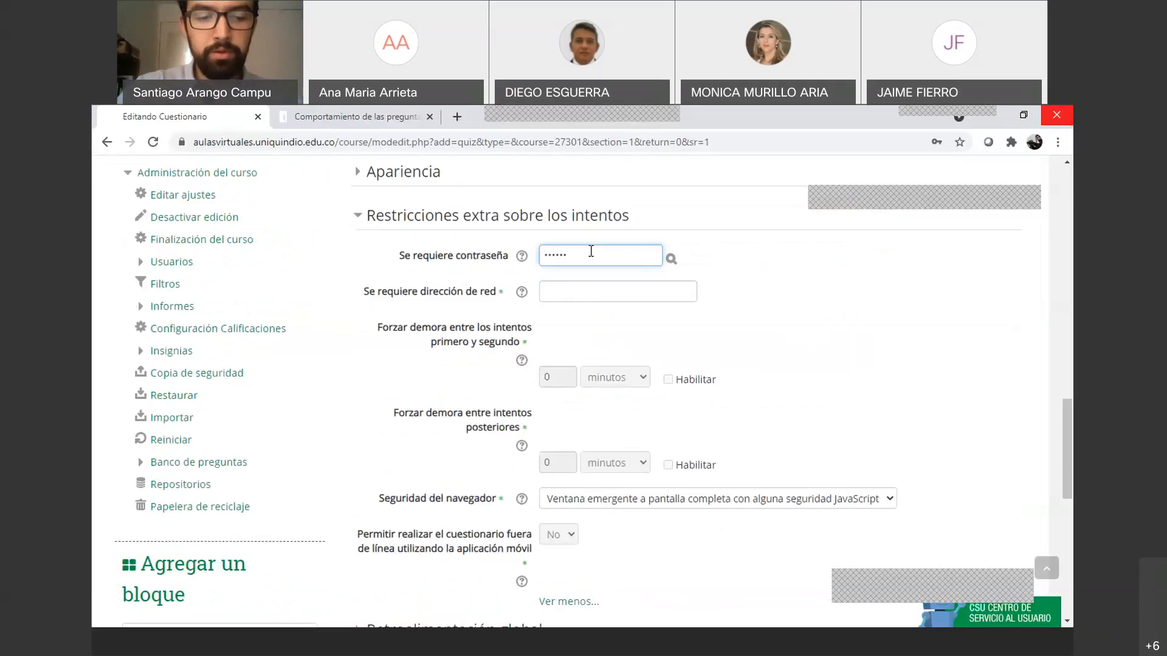
pyautogui.click(671, 258)
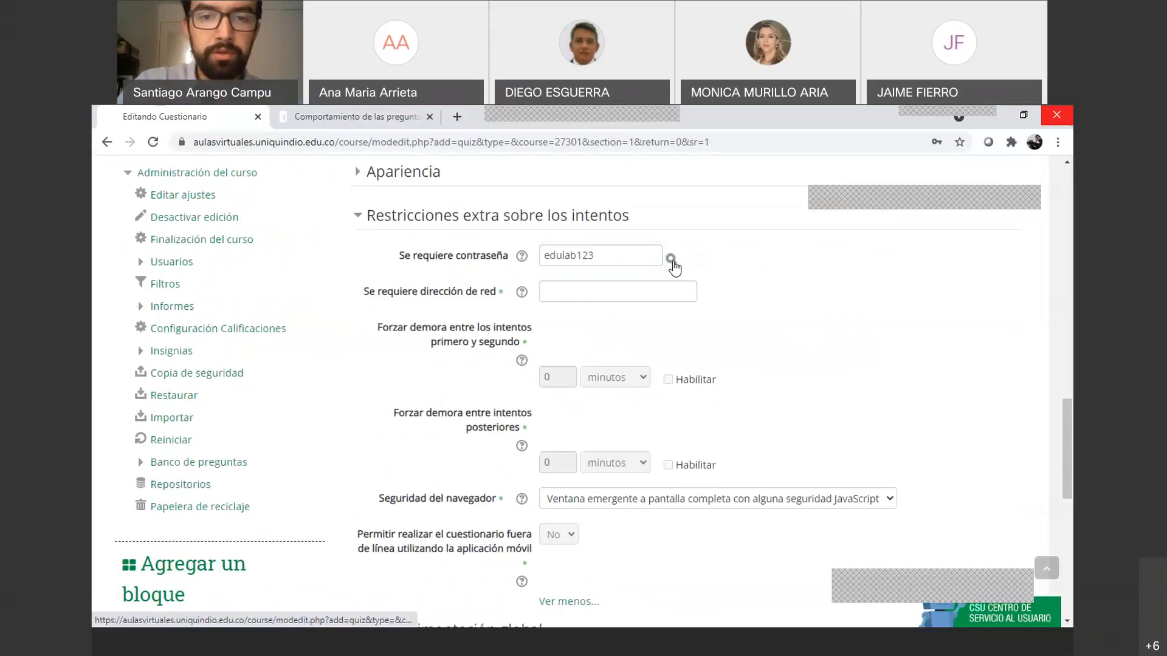
pyautogui.press('Return')
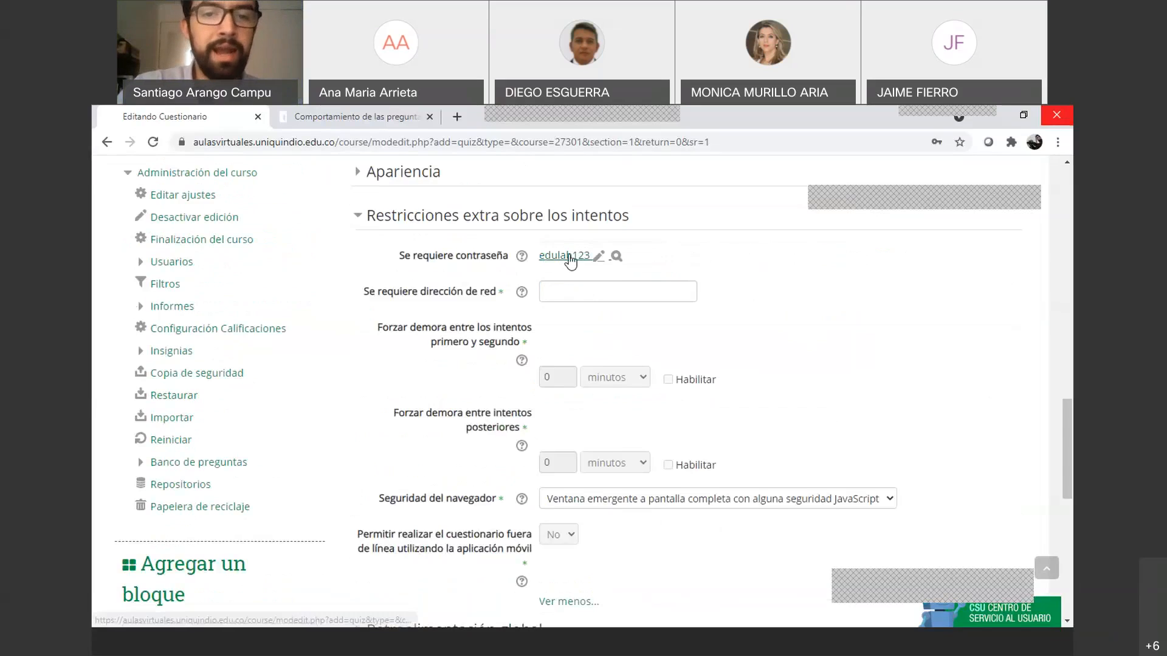
pyautogui.scroll(-1, 606, 284)
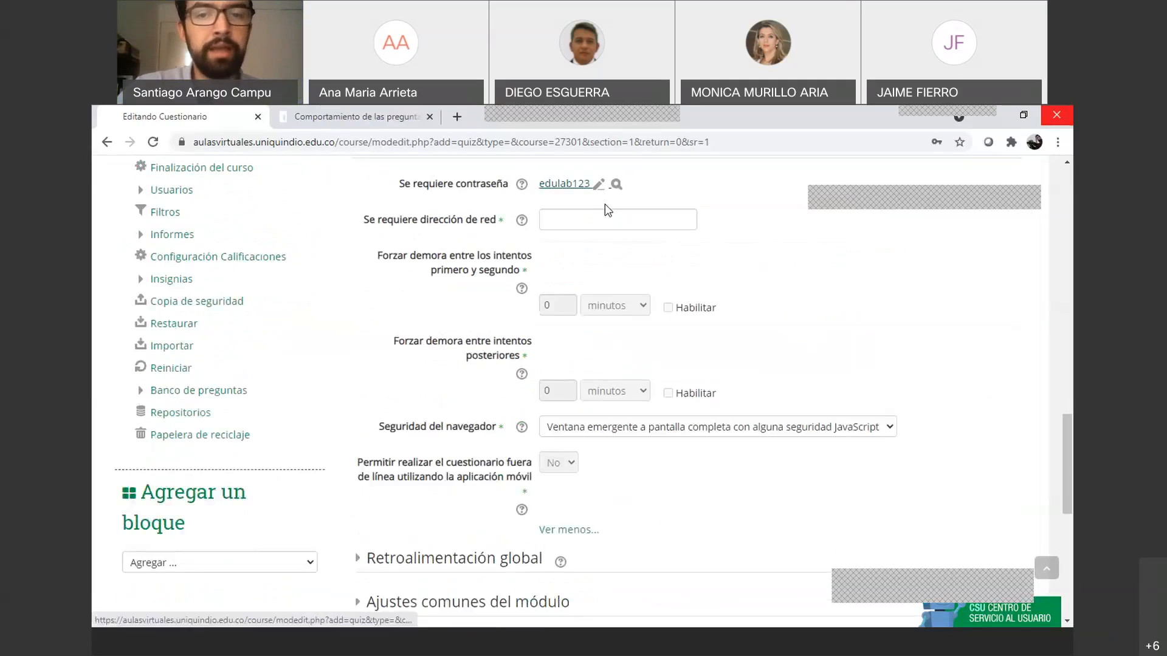
pyautogui.scroll(-2, 617, 282)
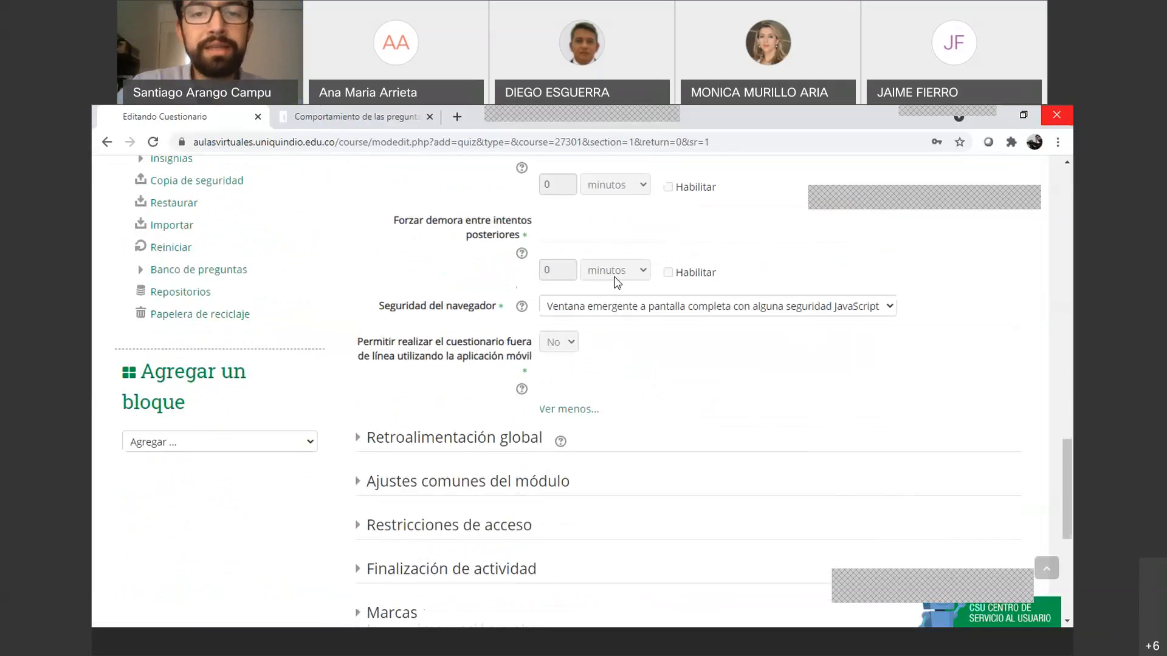
pyautogui.scroll(3, 616, 281)
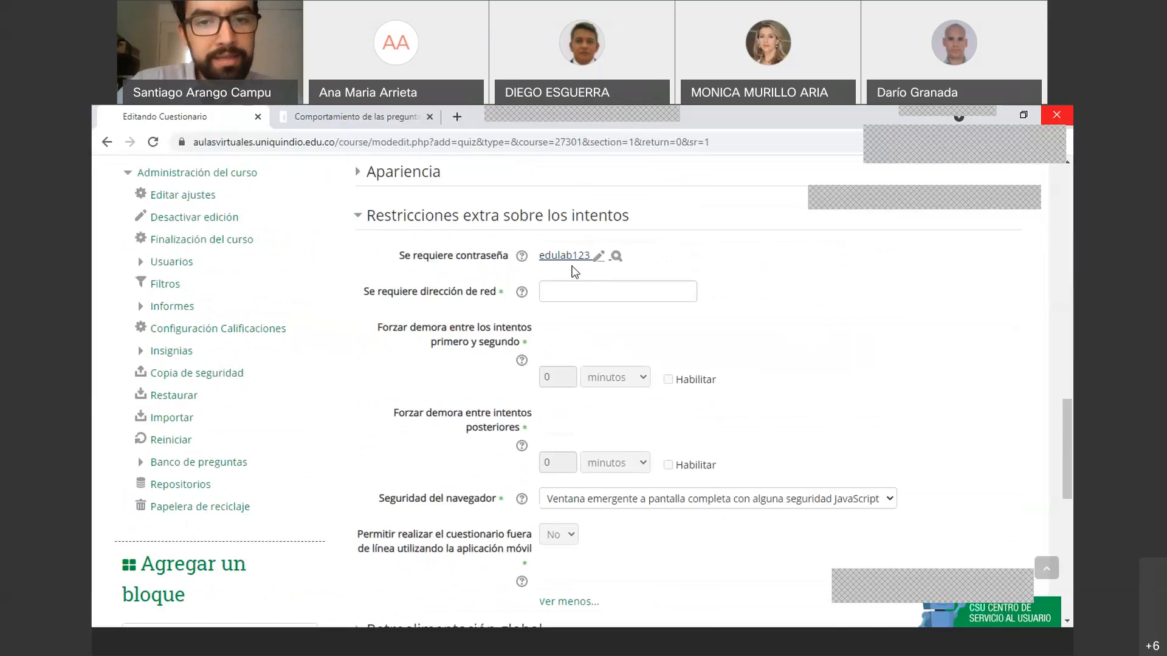
pyautogui.scroll(2, 572, 270)
pyautogui.scroll(-2, 573, 274)
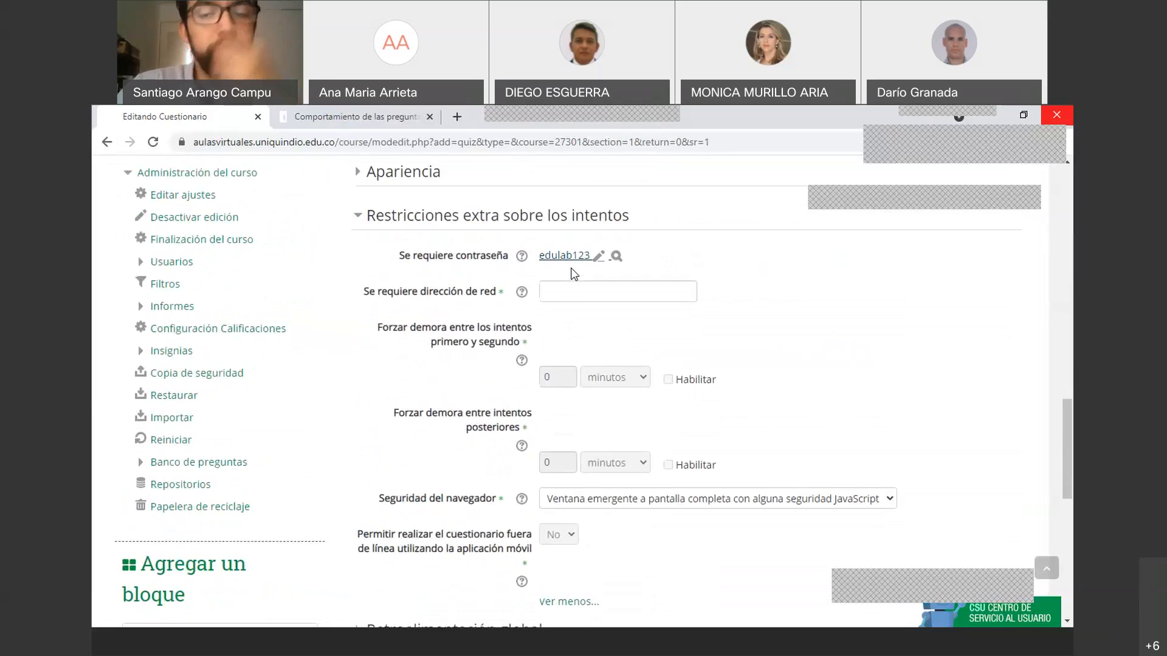
pyautogui.scroll(3, 573, 274)
pyautogui.scroll(3, 571, 277)
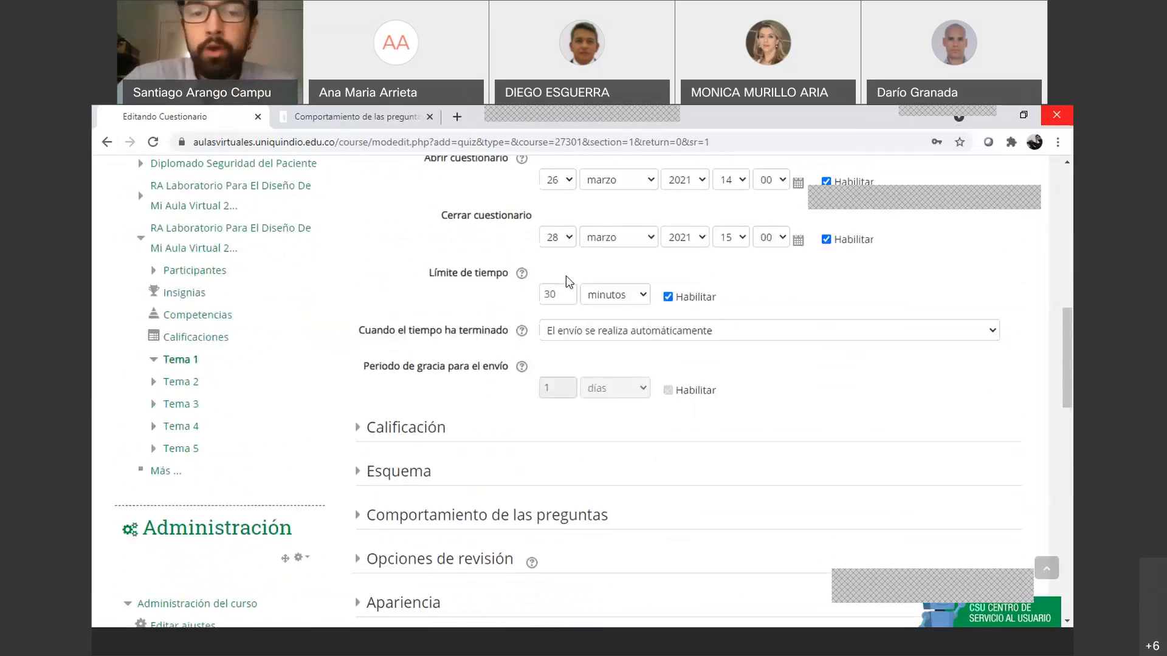
pyautogui.scroll(-3, 568, 280)
pyautogui.scroll(-10, 569, 281)
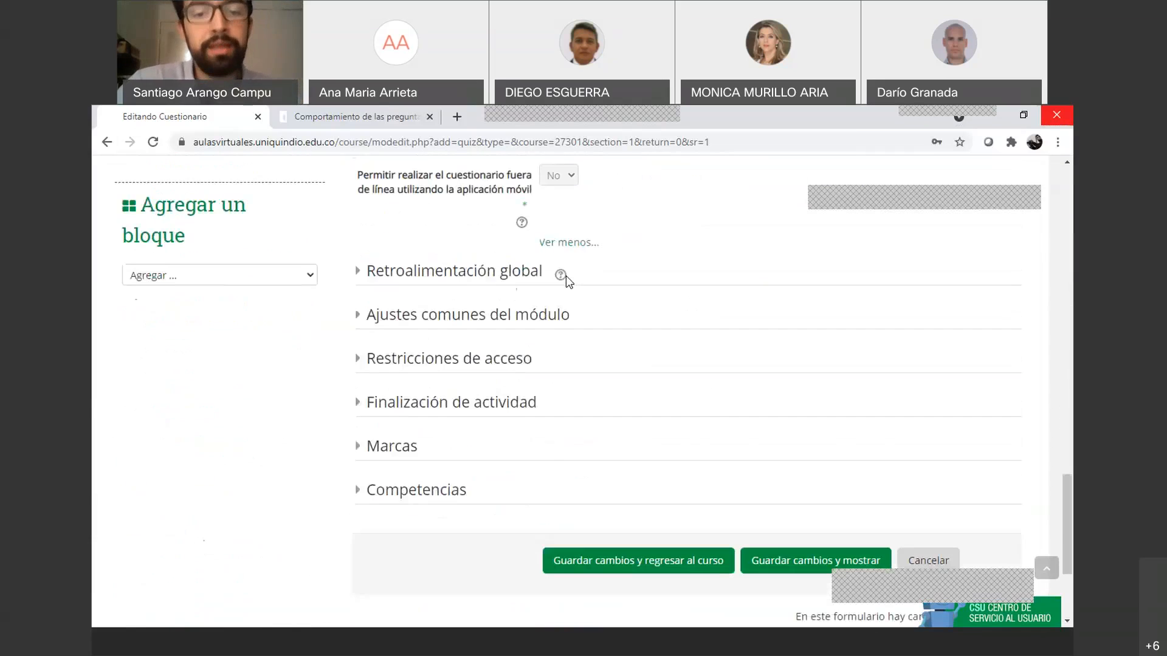
pyautogui.scroll(2, 566, 282)
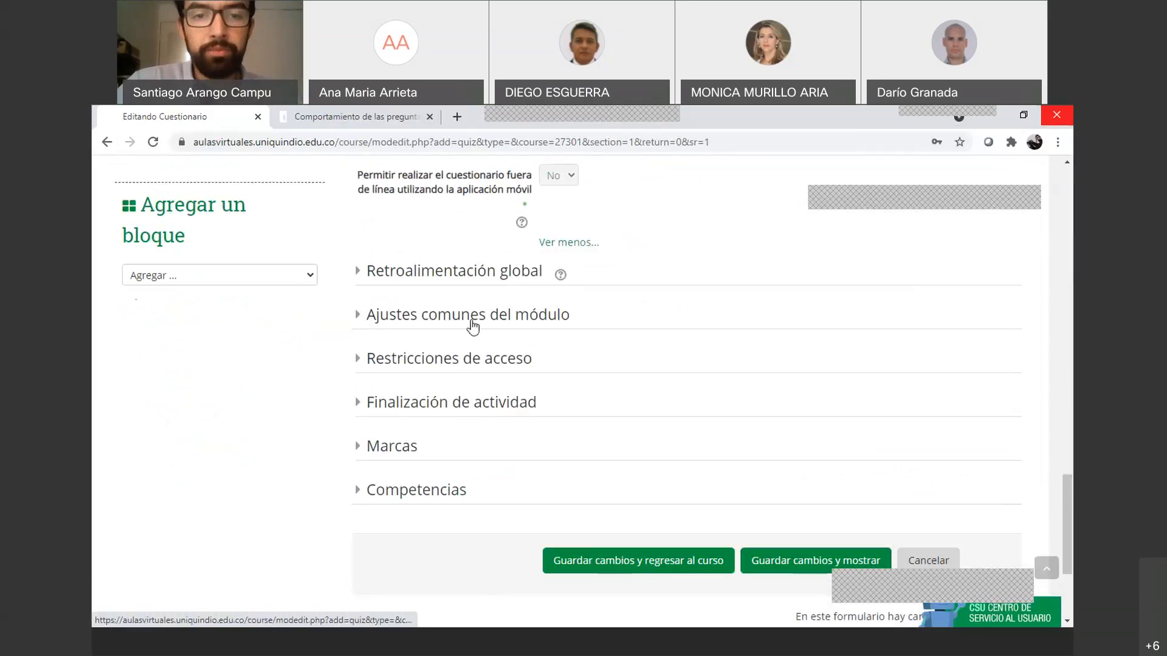
# Save the quiz 'Actividad evaluativa 26 marzo 2021' and go to the site home page's course list
pyautogui.click(658, 566)
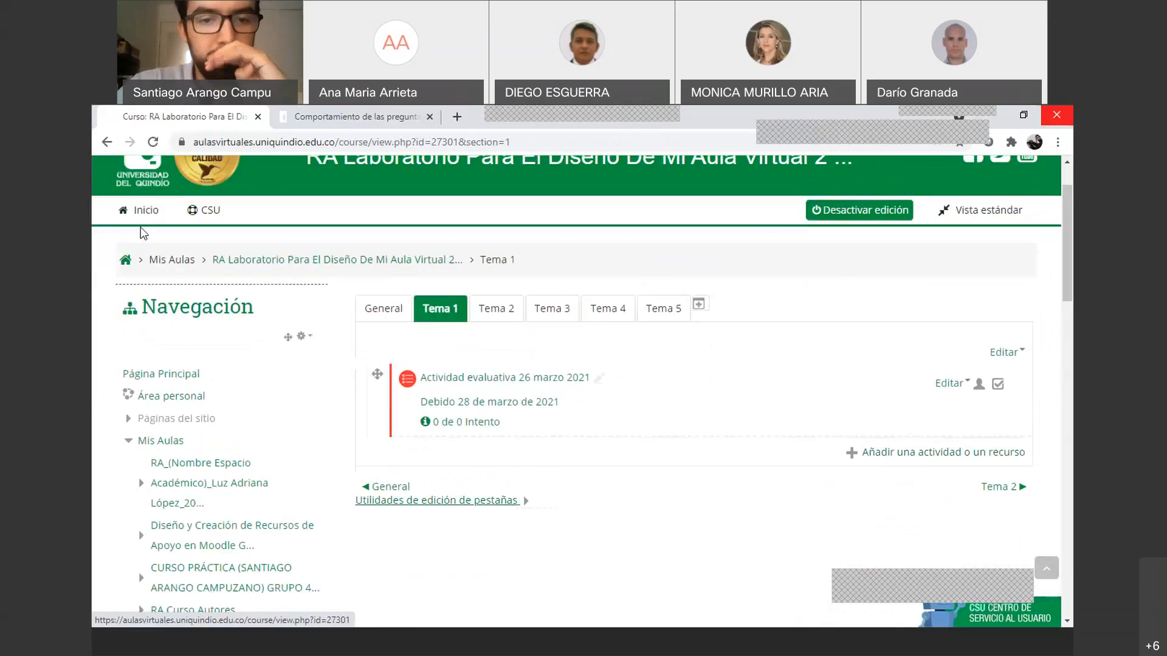
pyautogui.click(141, 211)
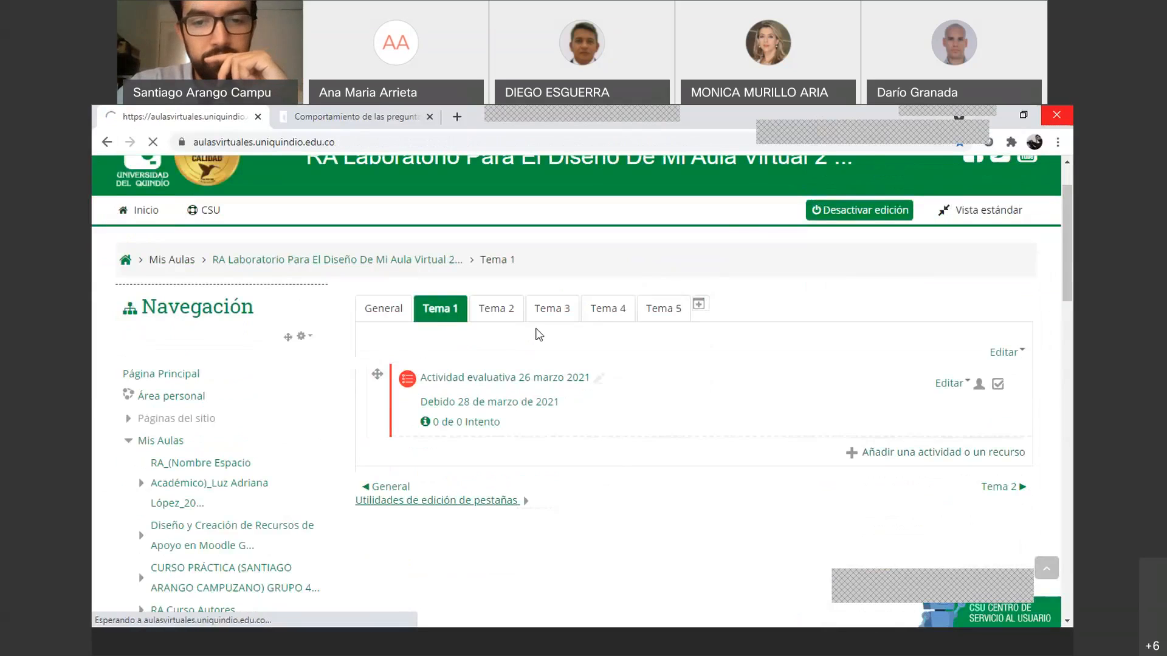
pyautogui.scroll(-15, 542, 340)
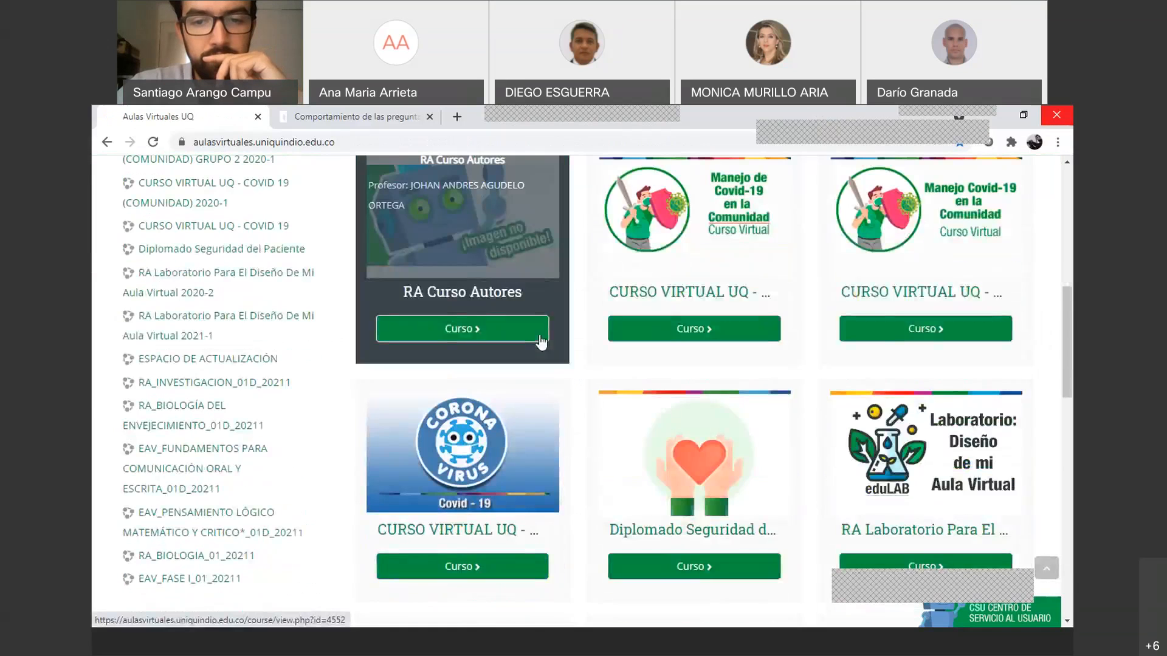
pyautogui.scroll(-2, 540, 341)
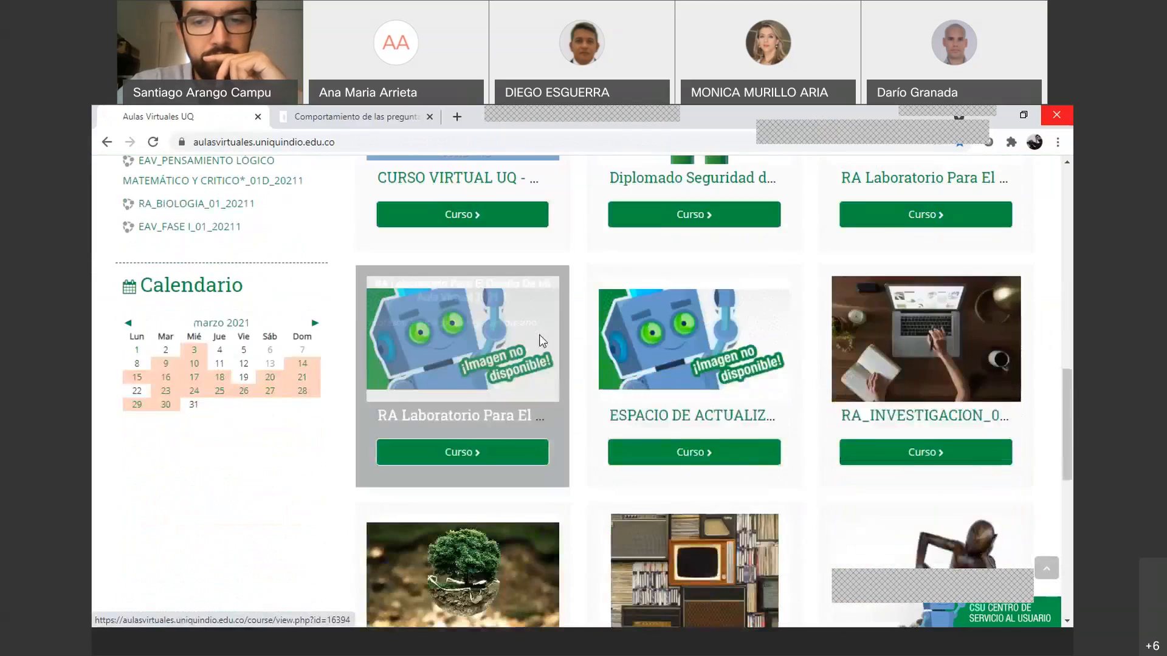
pyautogui.scroll(2, 540, 341)
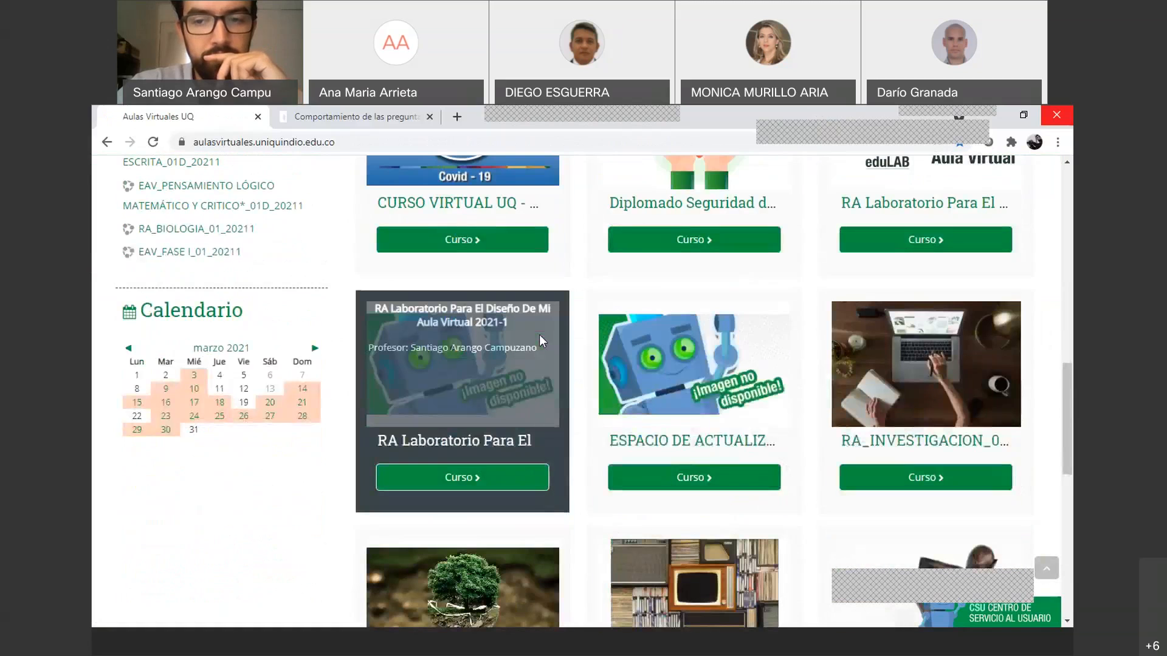
pyautogui.scroll(2, 539, 338)
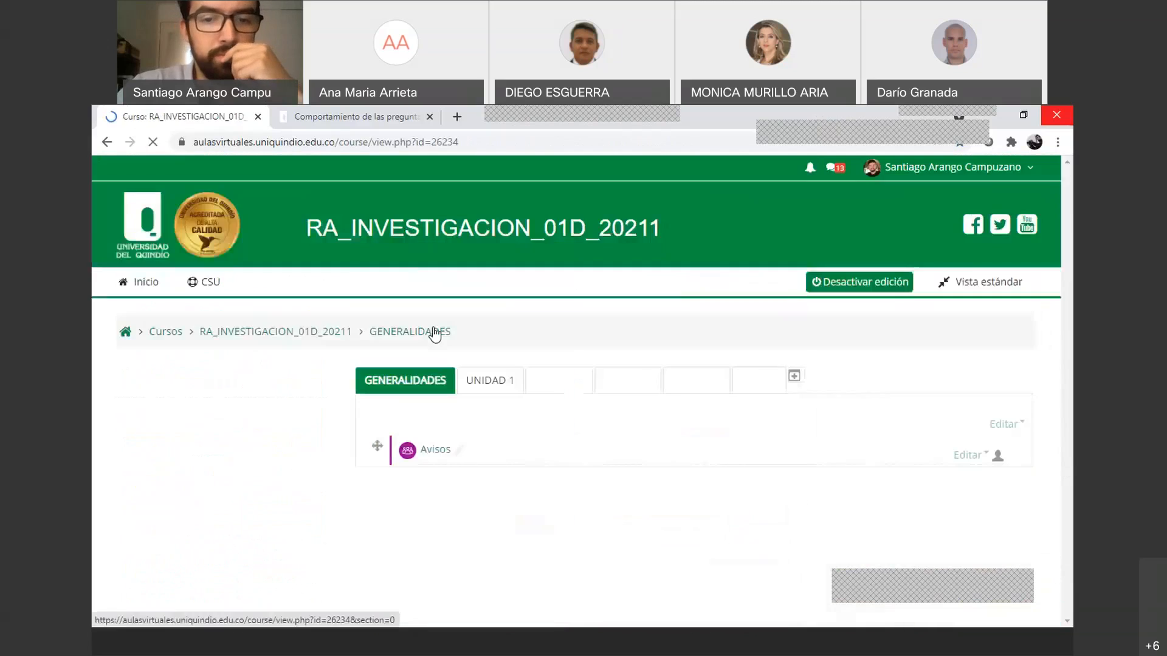
pyautogui.scroll(-2, 435, 334)
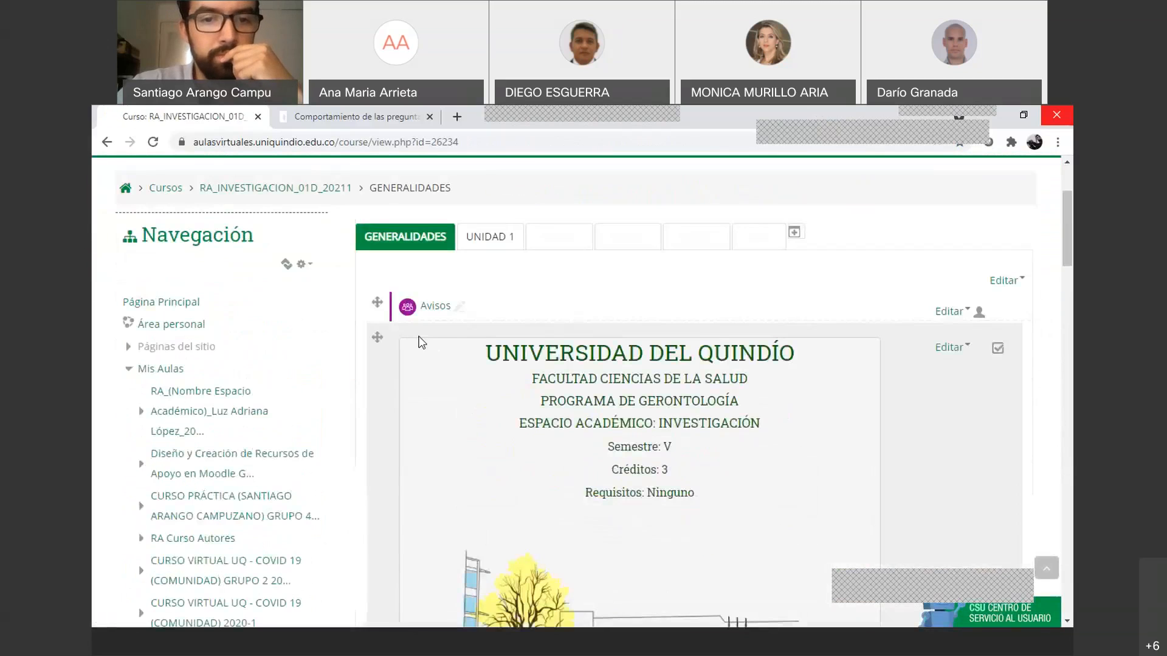
pyautogui.scroll(2, 422, 342)
# Open UNIDAD 1 of RA_INVESTIGACION_01D_20211 and browse its readings, tasks and forum
pyautogui.click(488, 390)
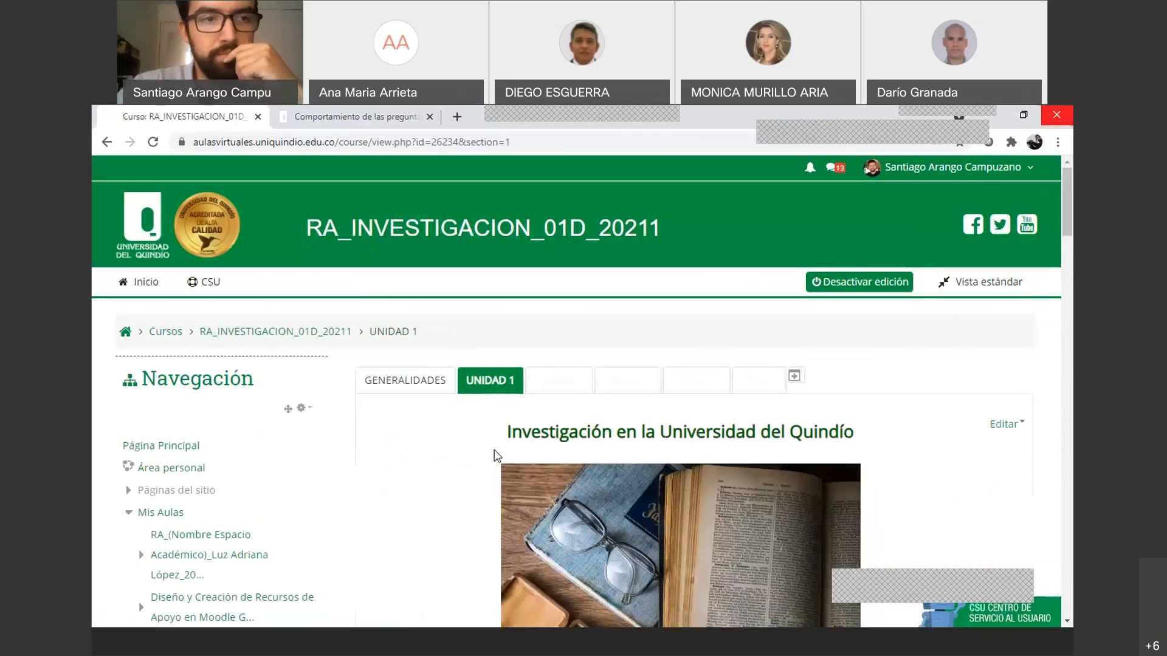
pyautogui.scroll(-1, 484, 461)
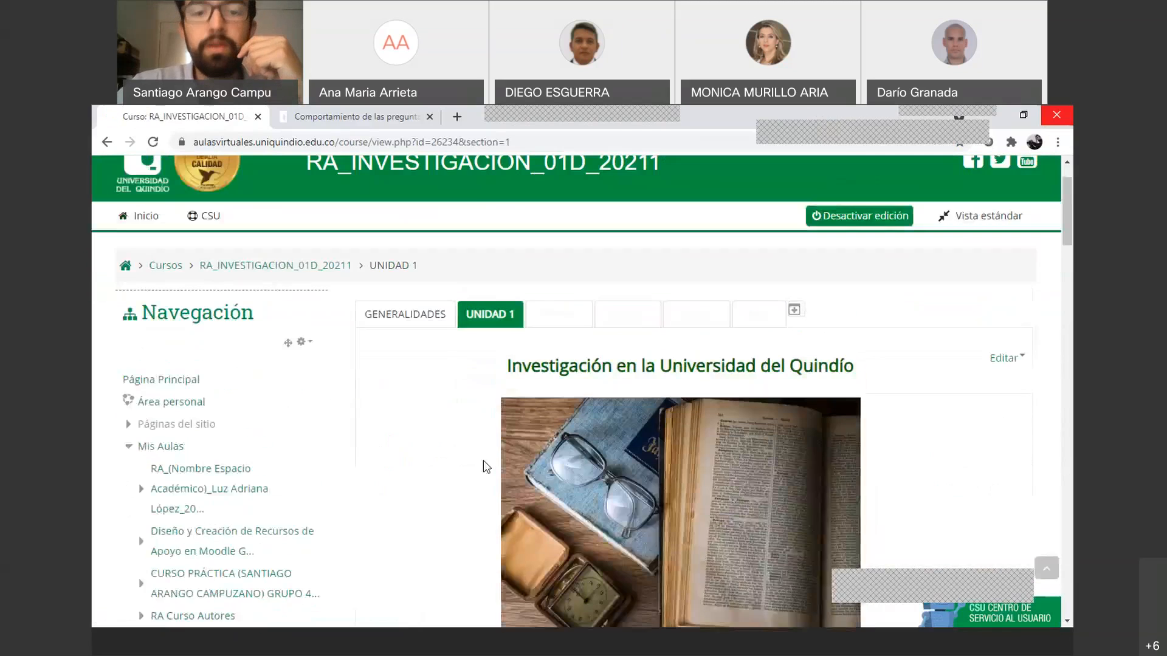
pyautogui.scroll(-12, 483, 460)
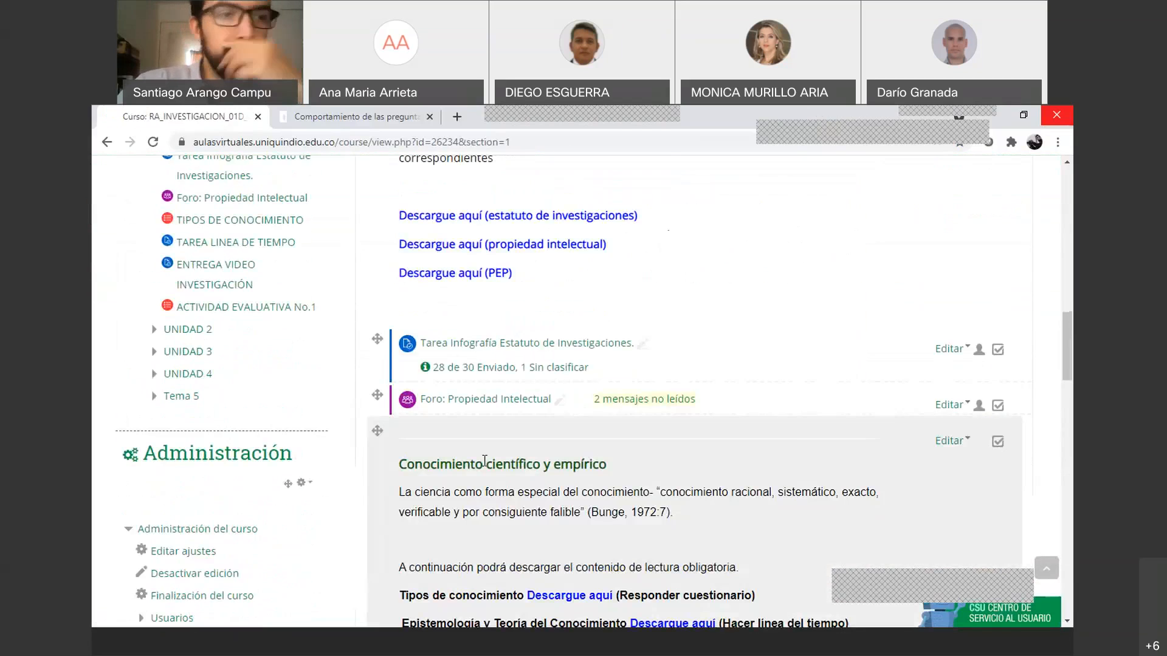
pyautogui.scroll(-1, 523, 474)
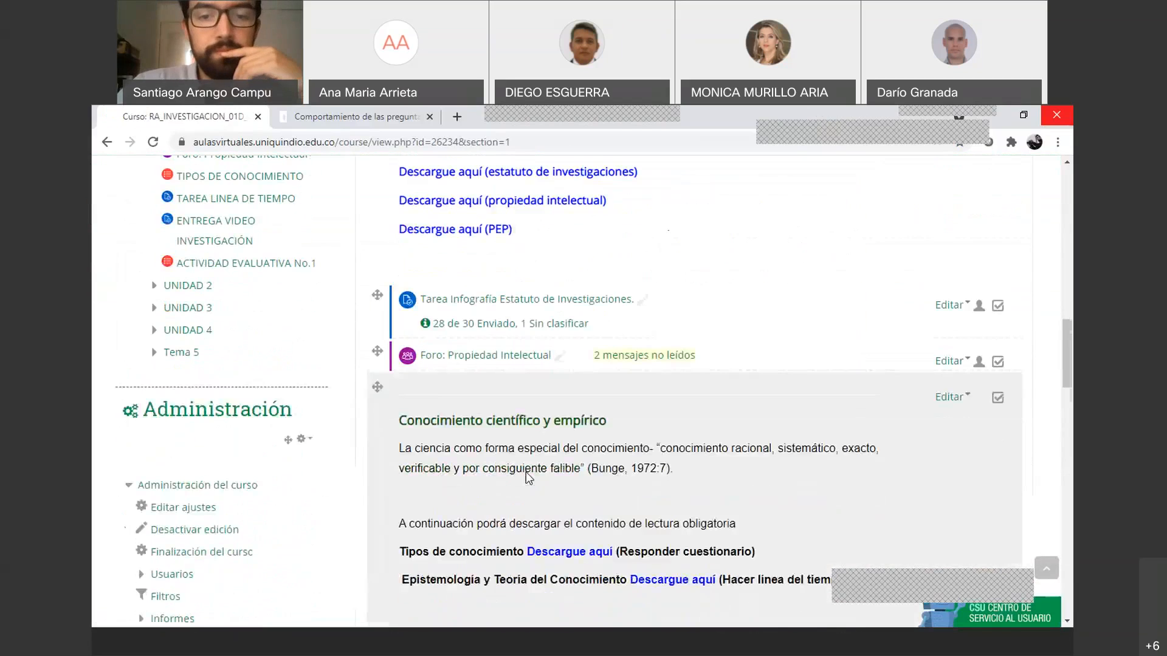
pyautogui.scroll(-8, 526, 472)
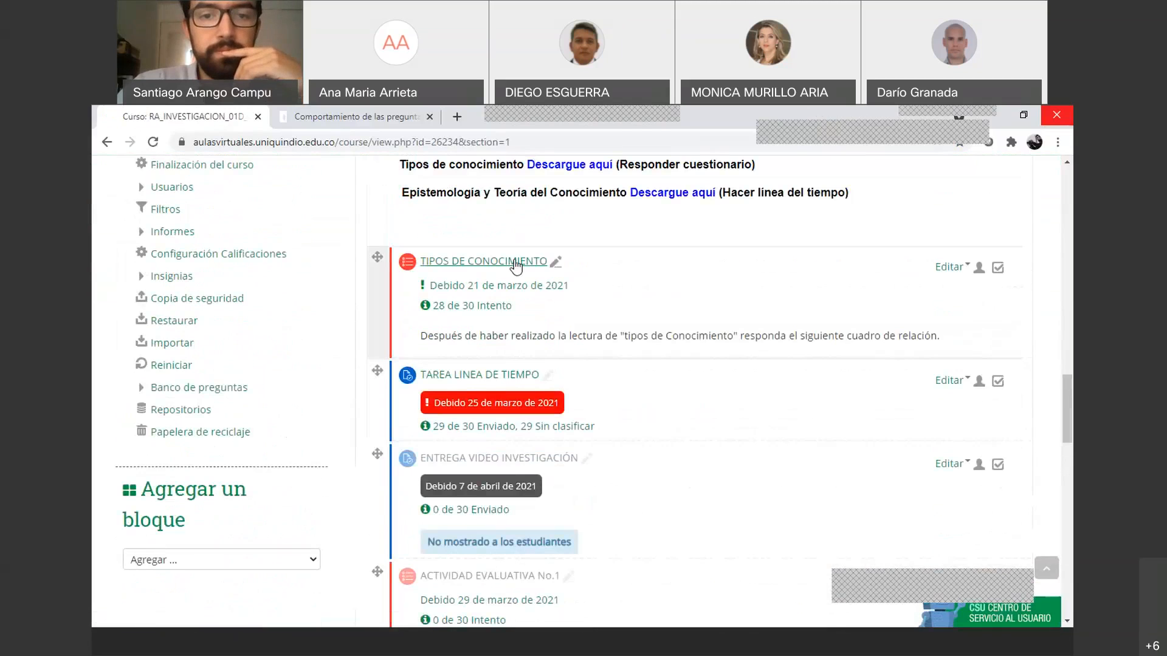
# Open the TIPOS DE CONOCIMIENTO quiz and scroll down to its Administración block links
pyautogui.click(515, 262)
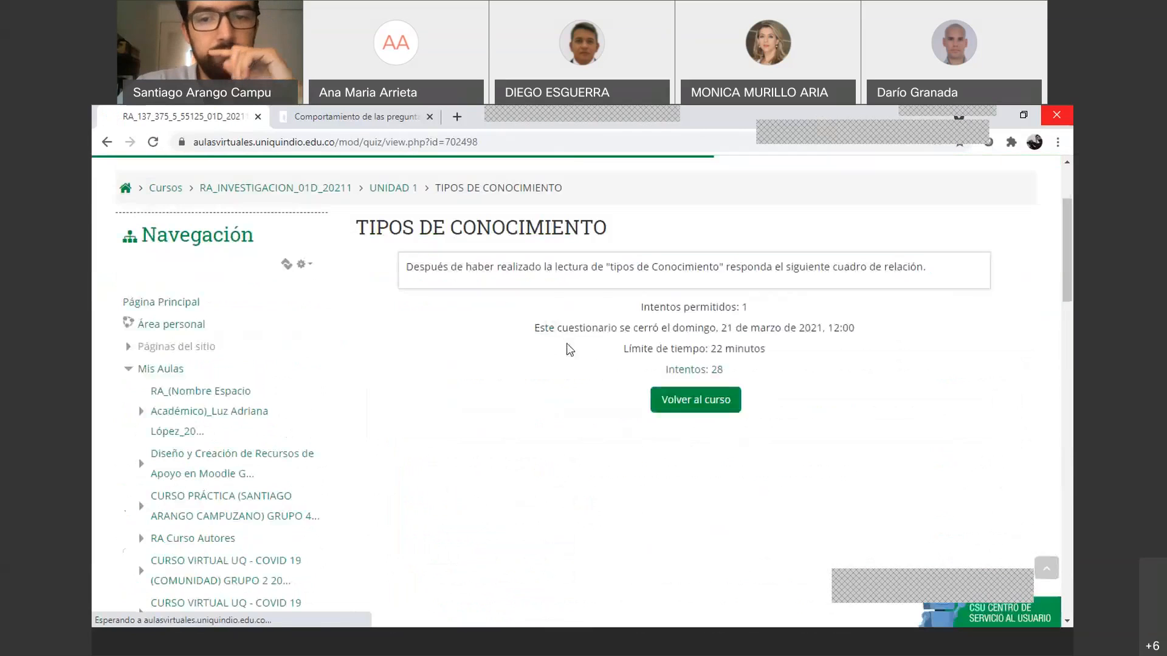
pyautogui.scroll(-1, 560, 365)
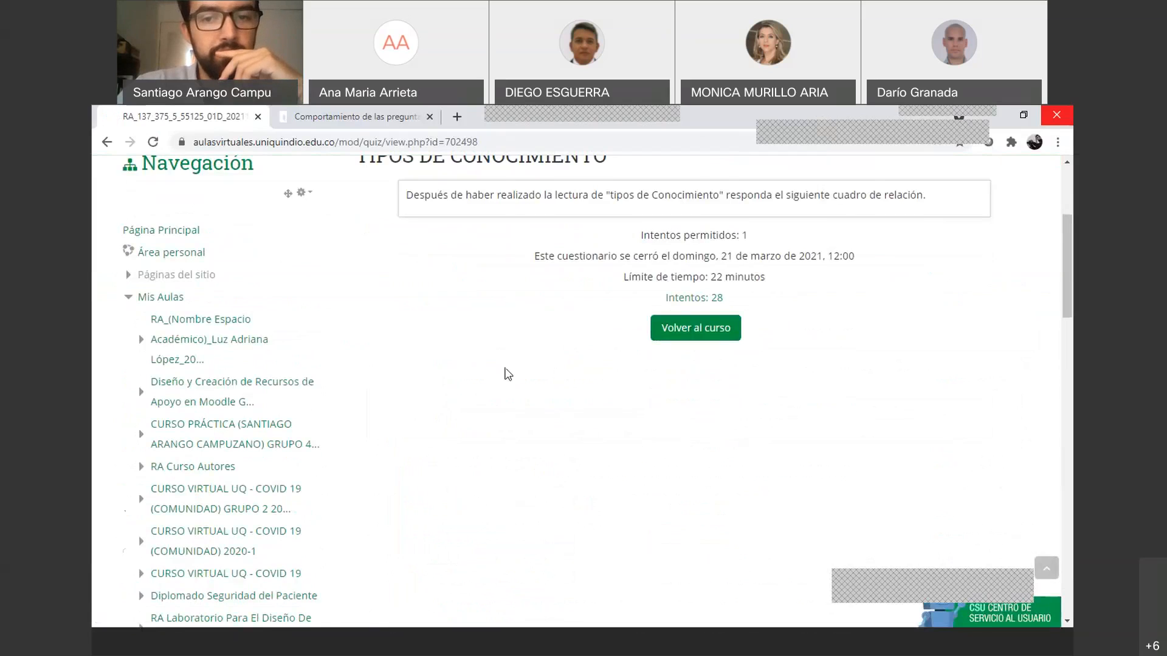
pyautogui.scroll(1, 504, 372)
pyautogui.scroll(2, 508, 372)
pyautogui.scroll(-3, 506, 373)
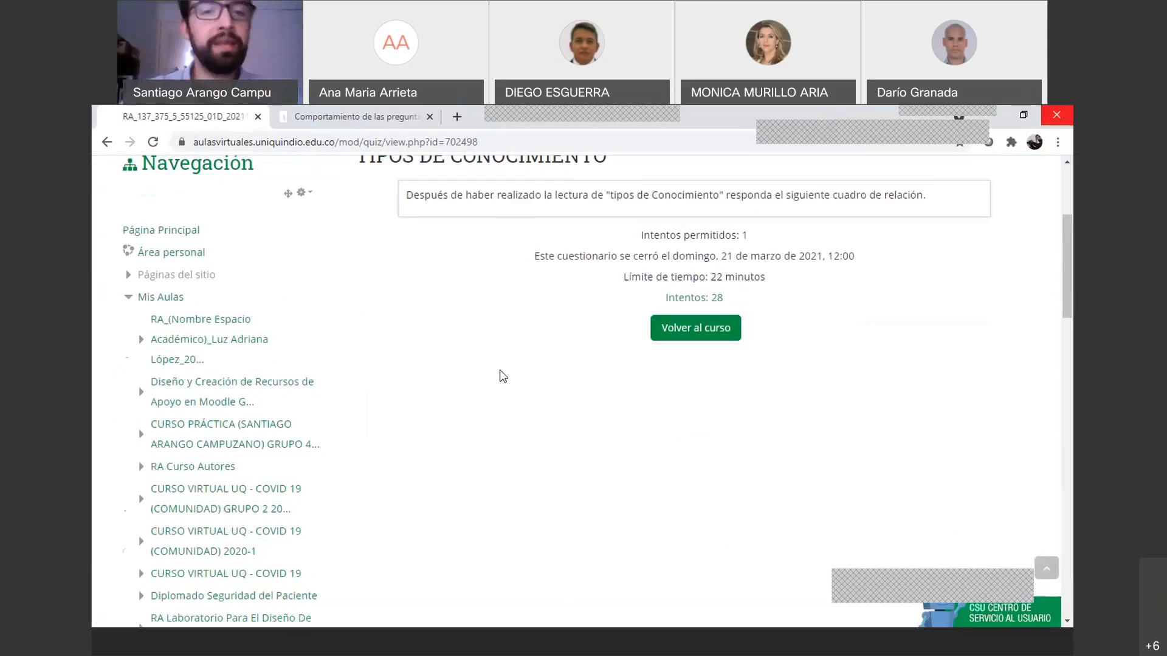
pyautogui.scroll(2, 500, 372)
pyautogui.scroll(-8, 466, 372)
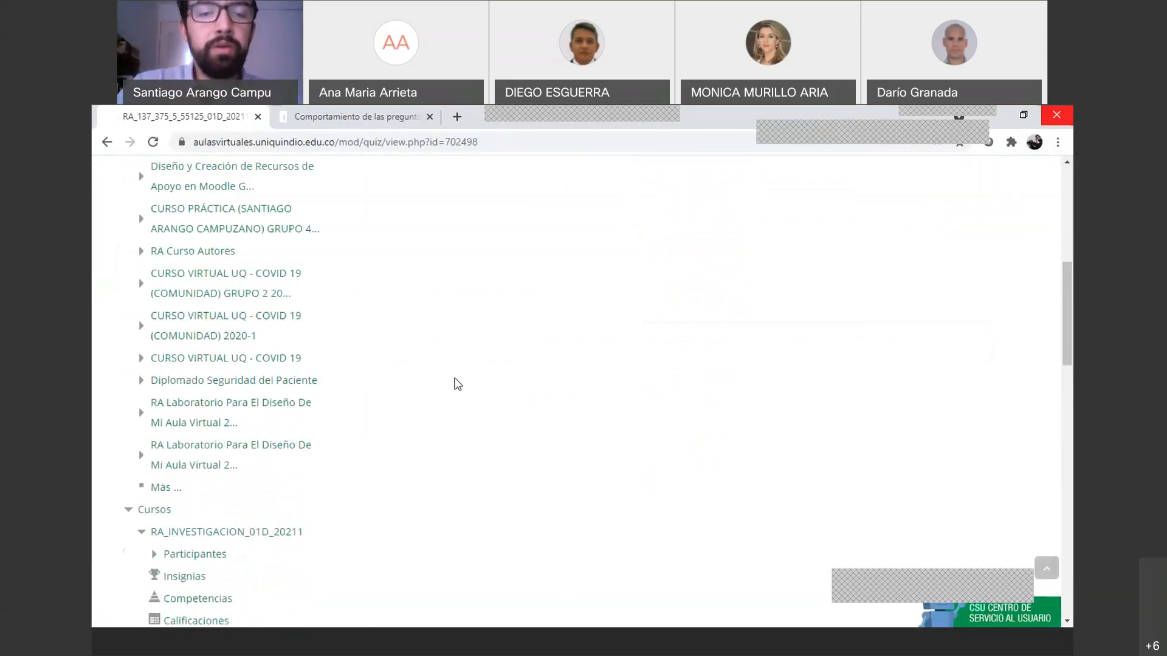
pyautogui.scroll(10, 457, 384)
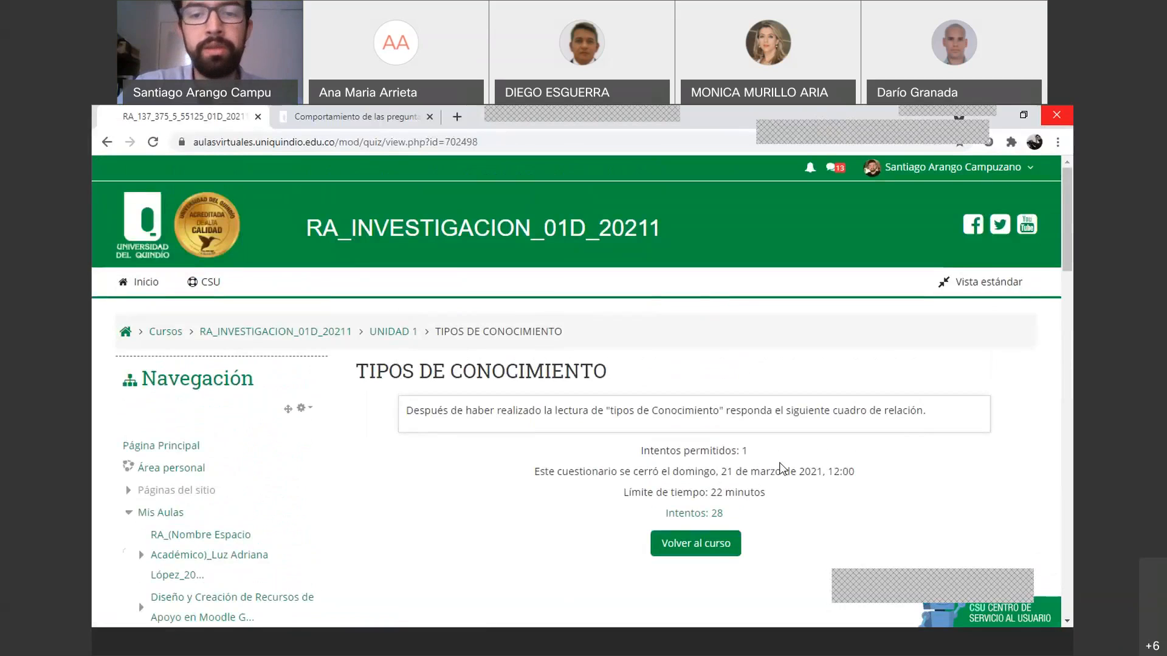
pyautogui.scroll(-3, 759, 498)
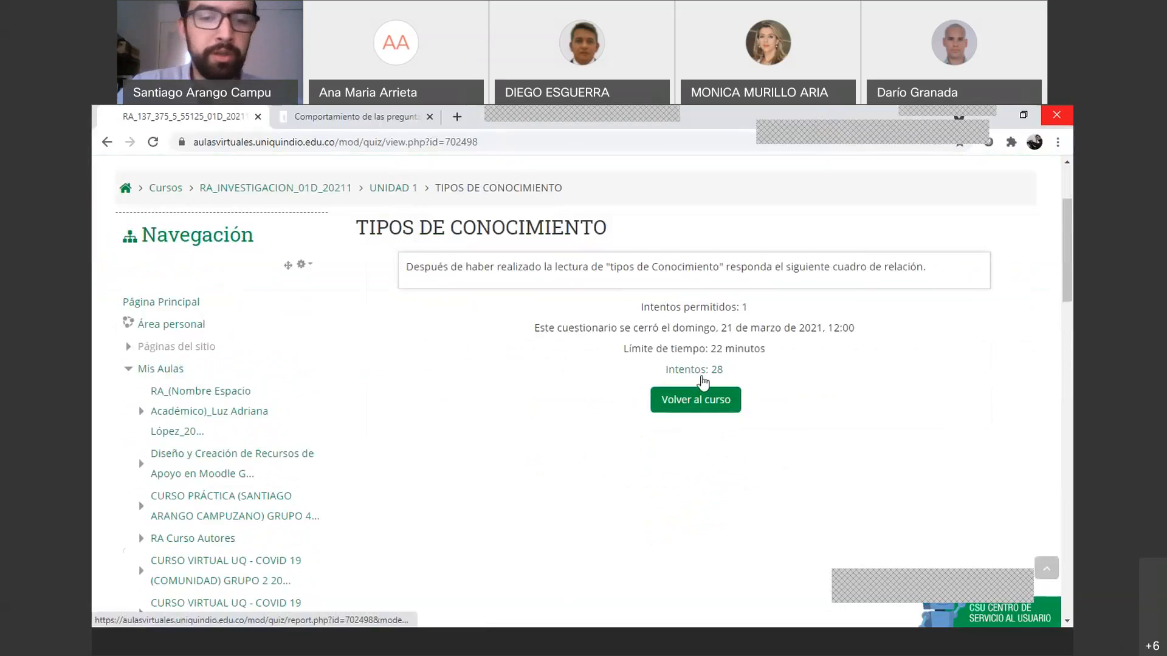
pyautogui.scroll(-2, 708, 378)
pyautogui.scroll(-15, 427, 457)
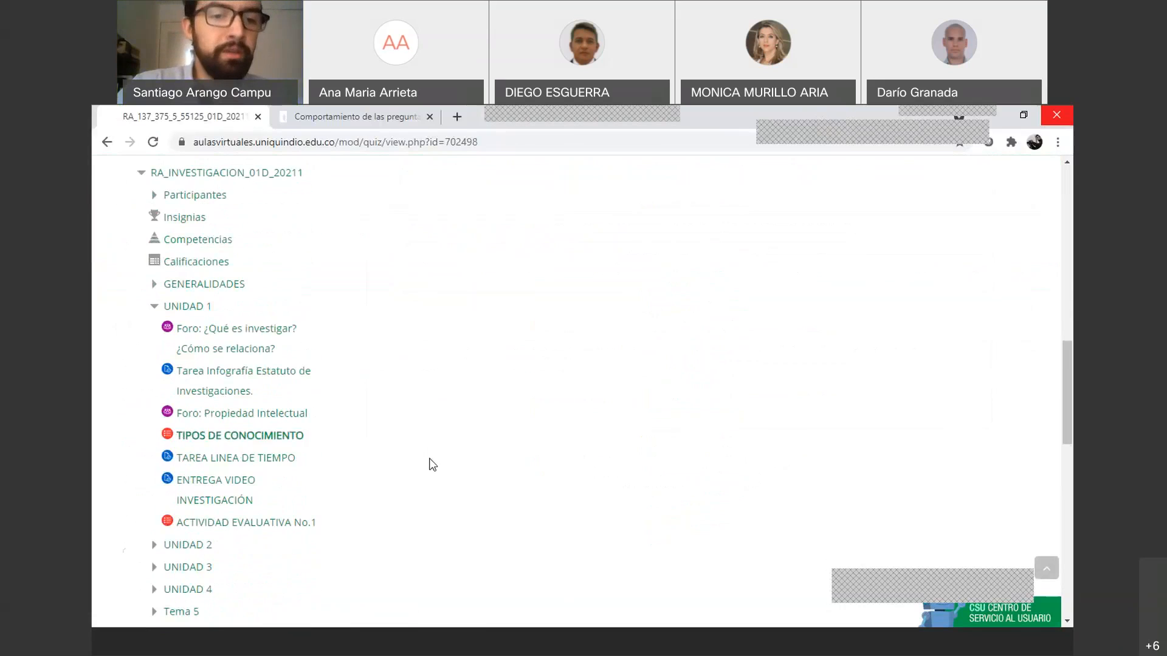
pyautogui.scroll(-7, 428, 460)
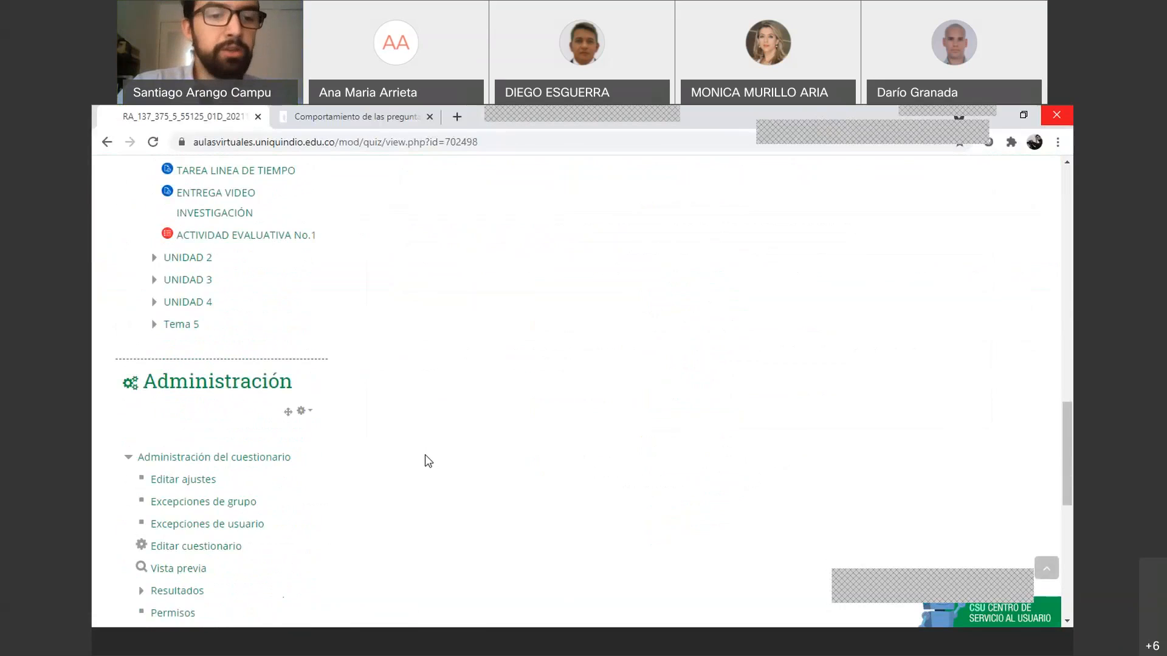
pyautogui.scroll(-1, 424, 468)
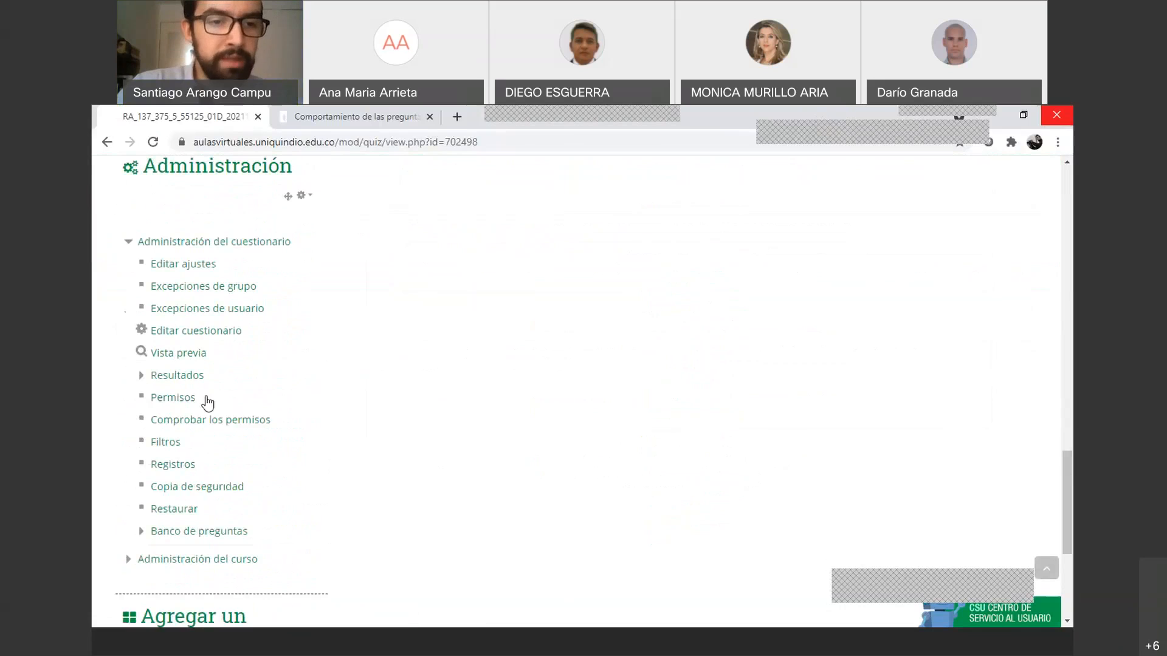
pyautogui.click(183, 381)
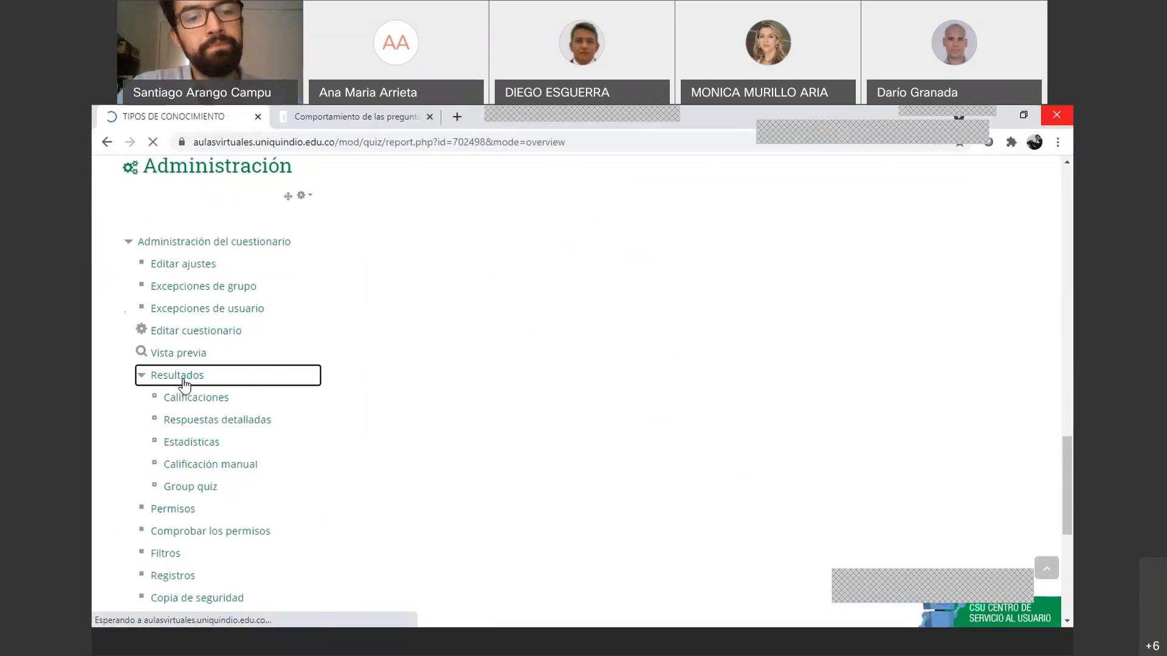
pyautogui.scroll(-4, 489, 437)
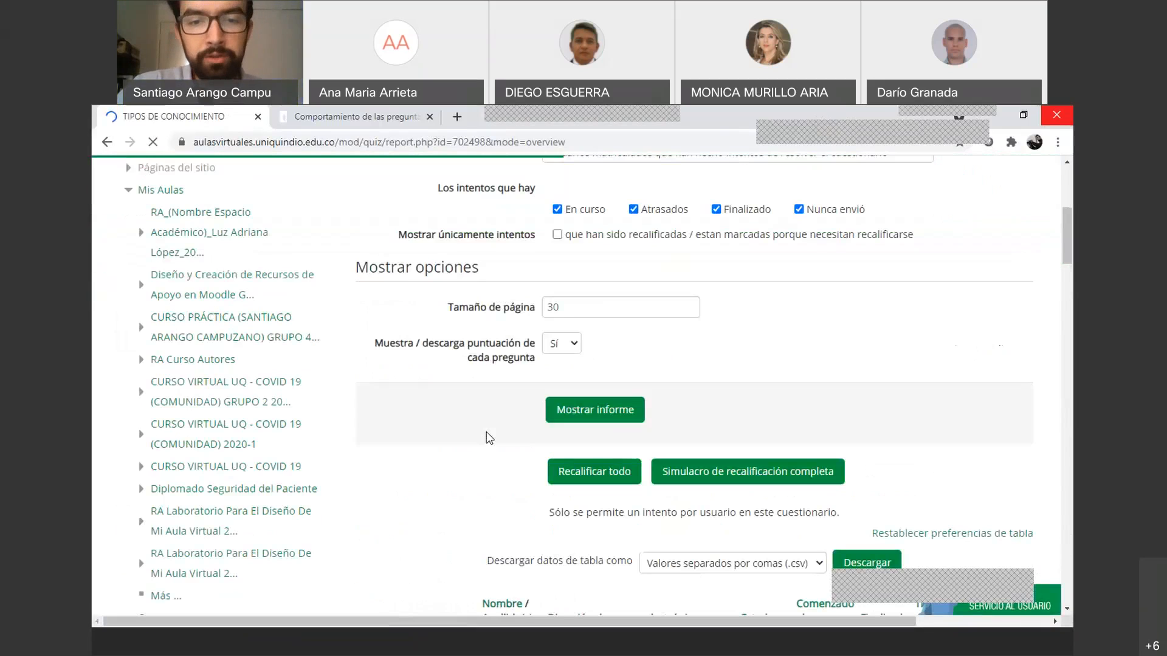
pyautogui.scroll(-6, 489, 437)
pyautogui.scroll(-1, 489, 438)
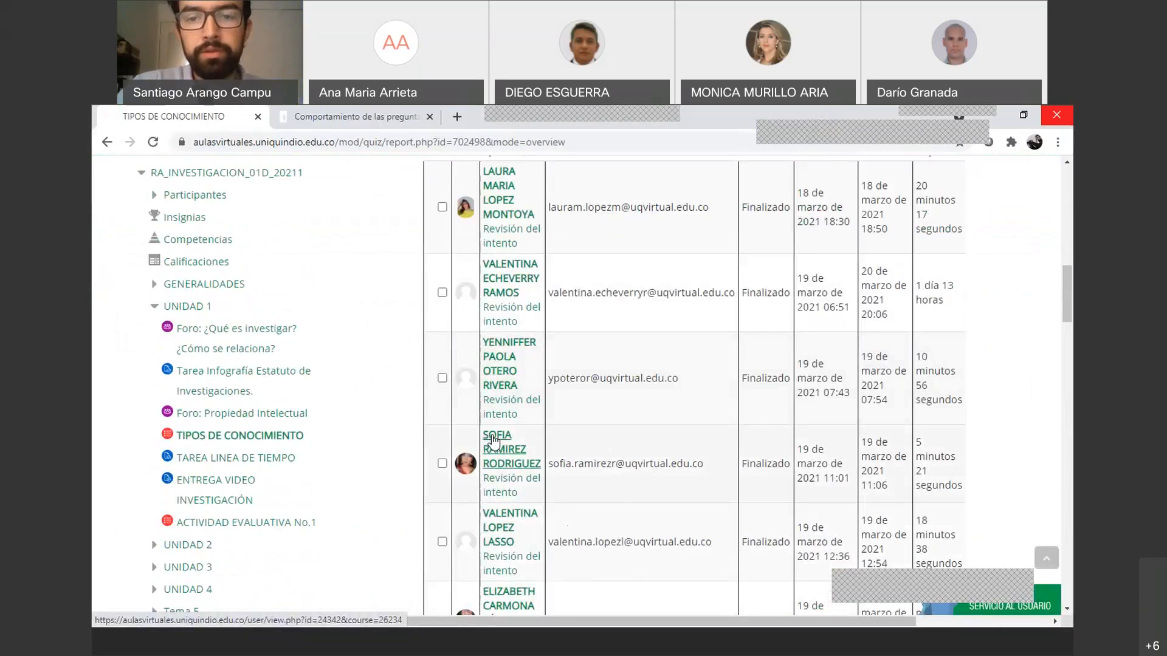
pyautogui.scroll(4, 494, 441)
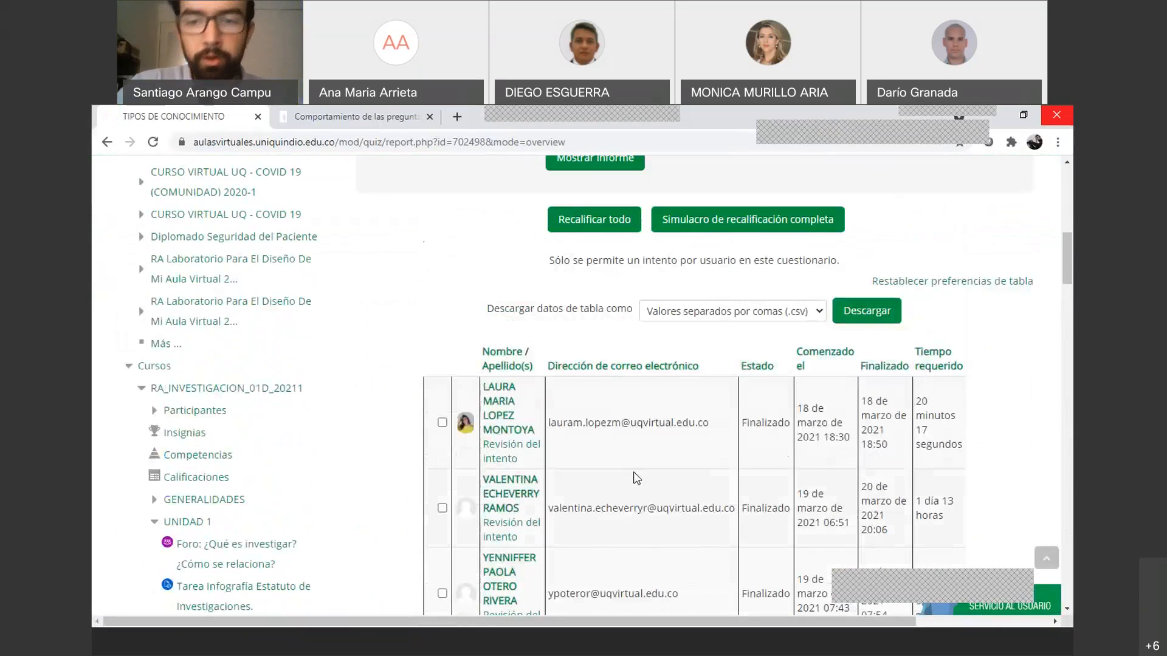
pyautogui.moveTo(521, 621); pyautogui.dragTo(596, 622)
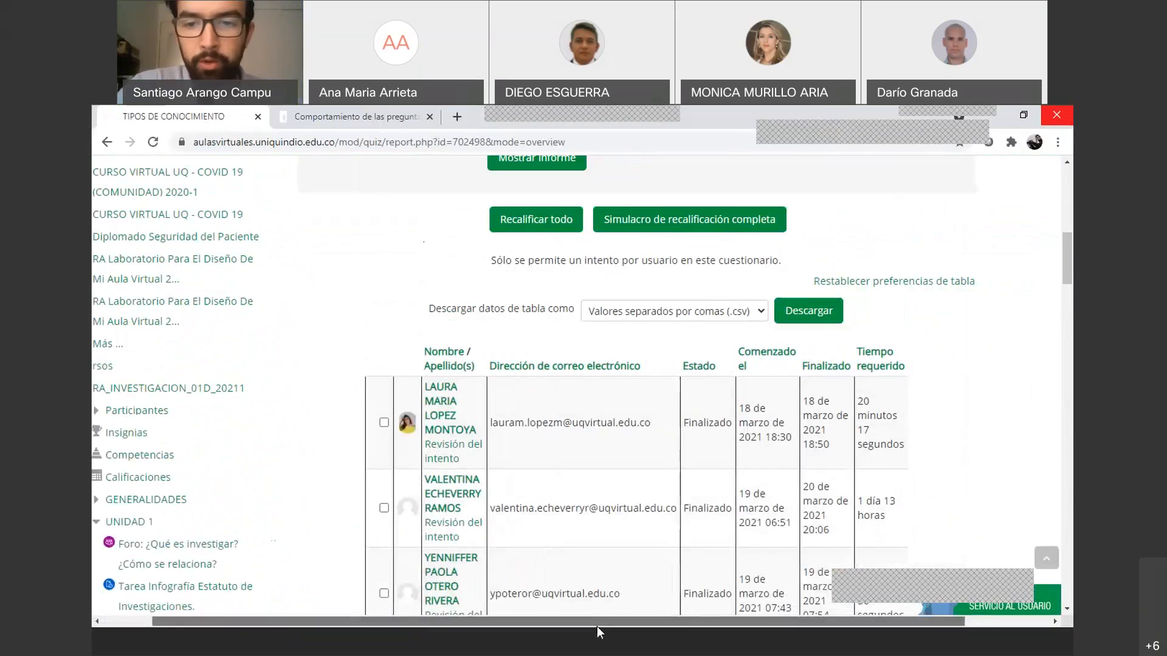
pyautogui.scroll(-20, 672, 475)
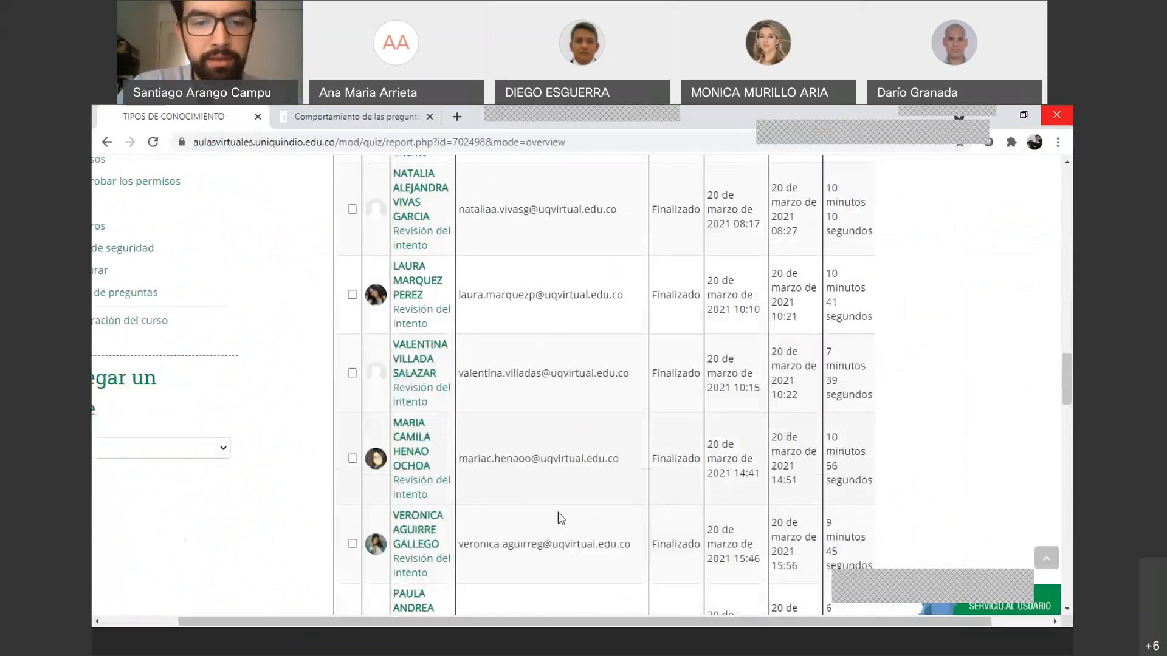
pyautogui.scroll(-10, 526, 521)
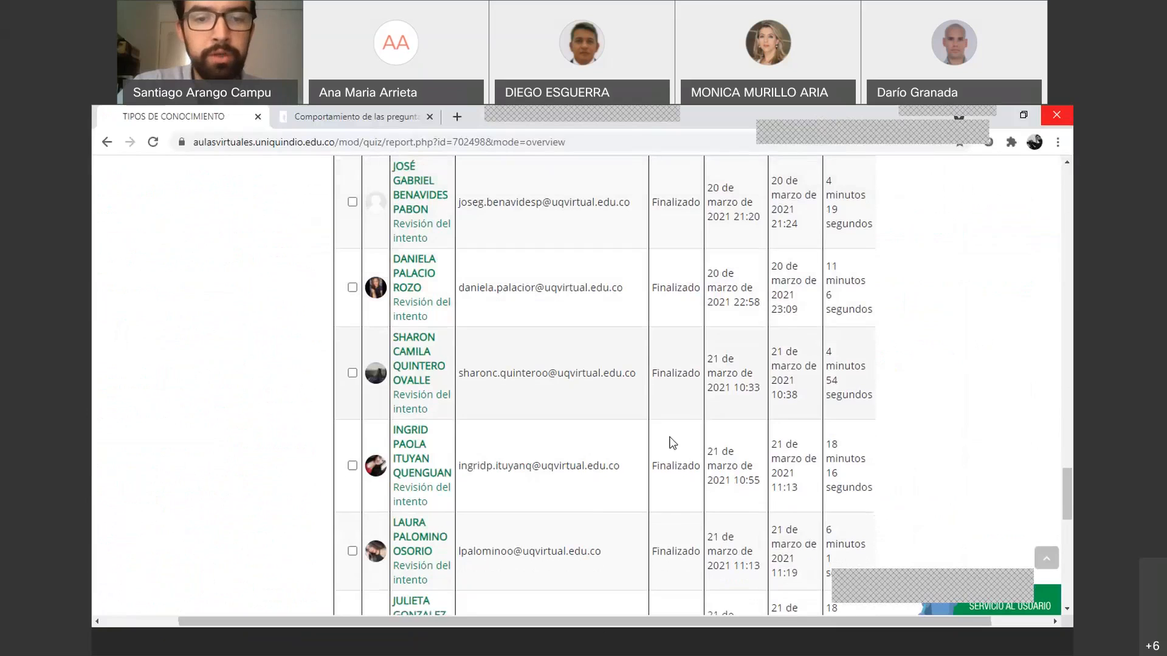
pyautogui.scroll(-6, 672, 443)
pyautogui.hscroll(5, 514, 377)
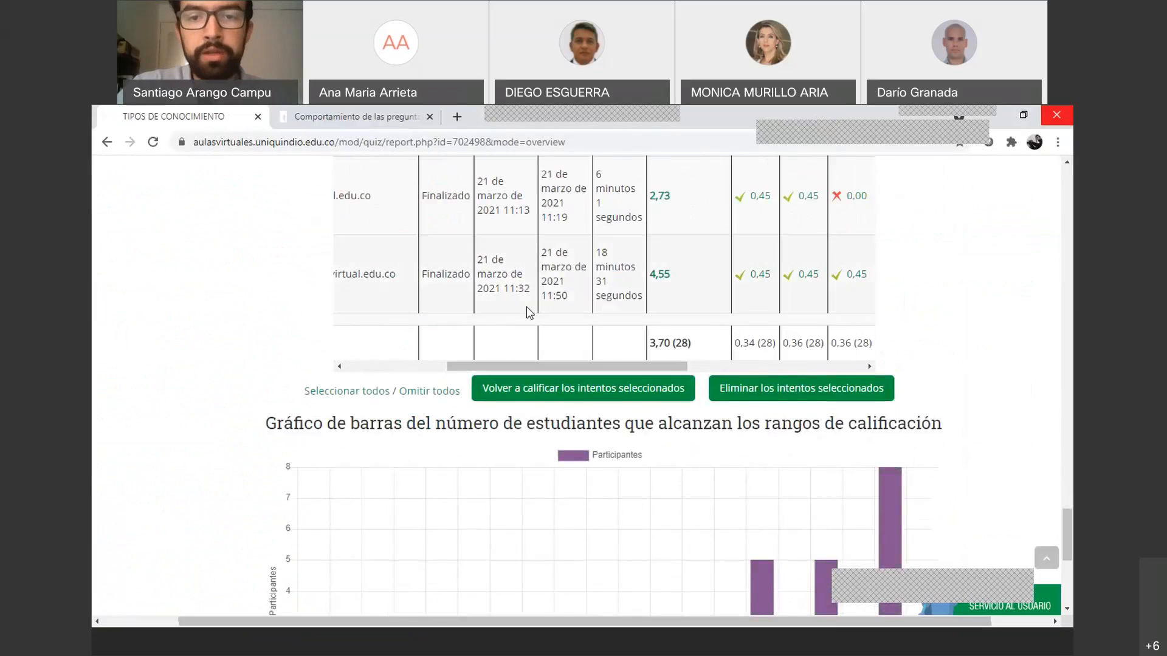
pyautogui.scroll(15, 526, 307)
pyautogui.scroll(10, 526, 308)
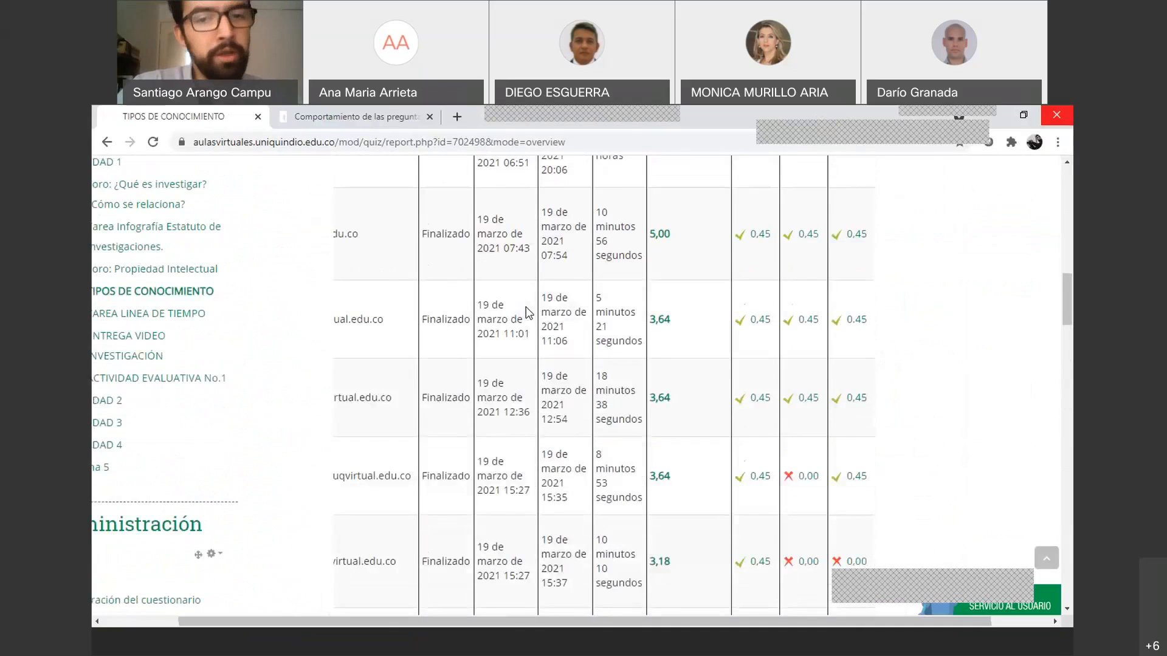
pyautogui.scroll(5, 526, 313)
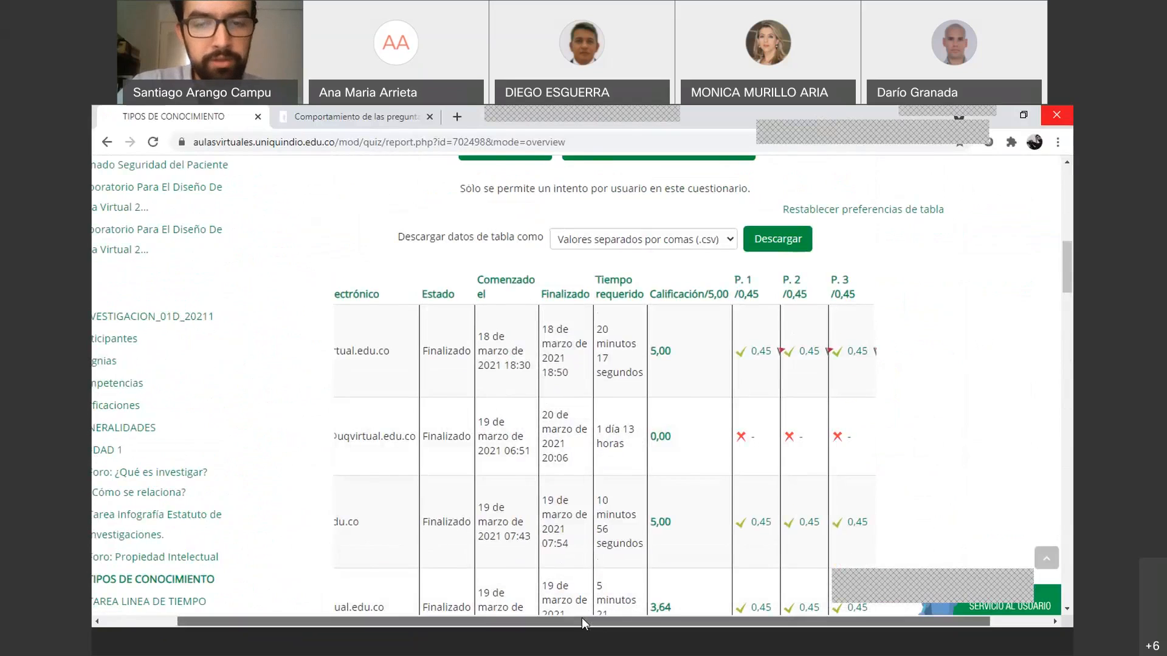
pyautogui.moveTo(581, 622); pyautogui.dragTo(554, 622)
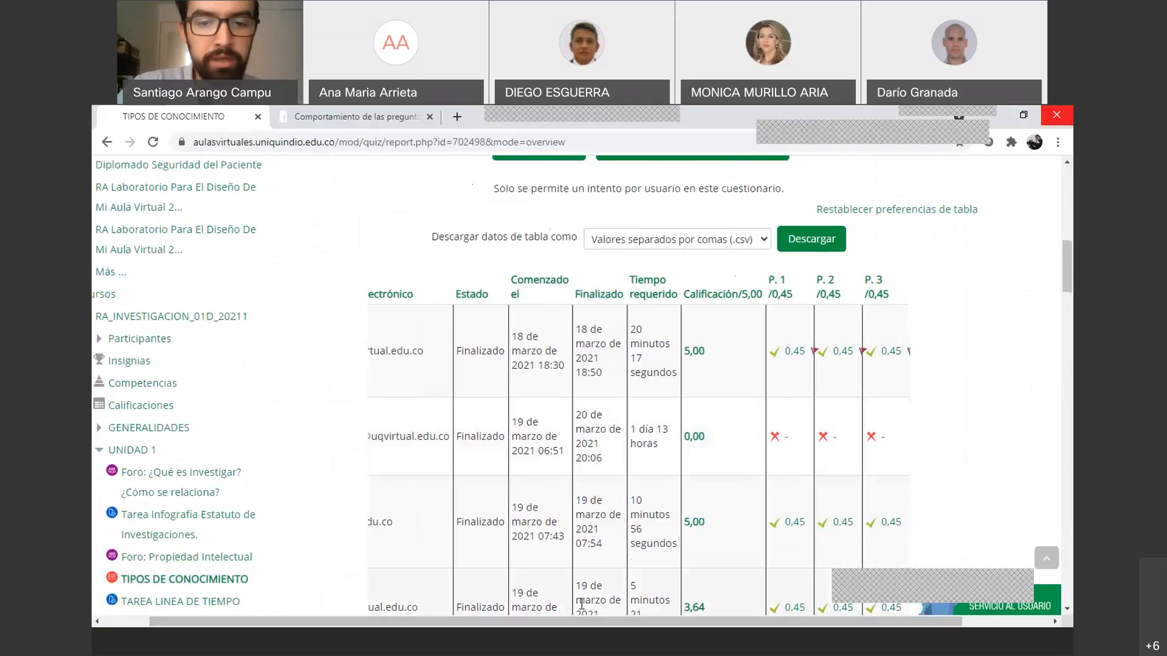
pyautogui.moveTo(575, 621); pyautogui.dragTo(550, 621)
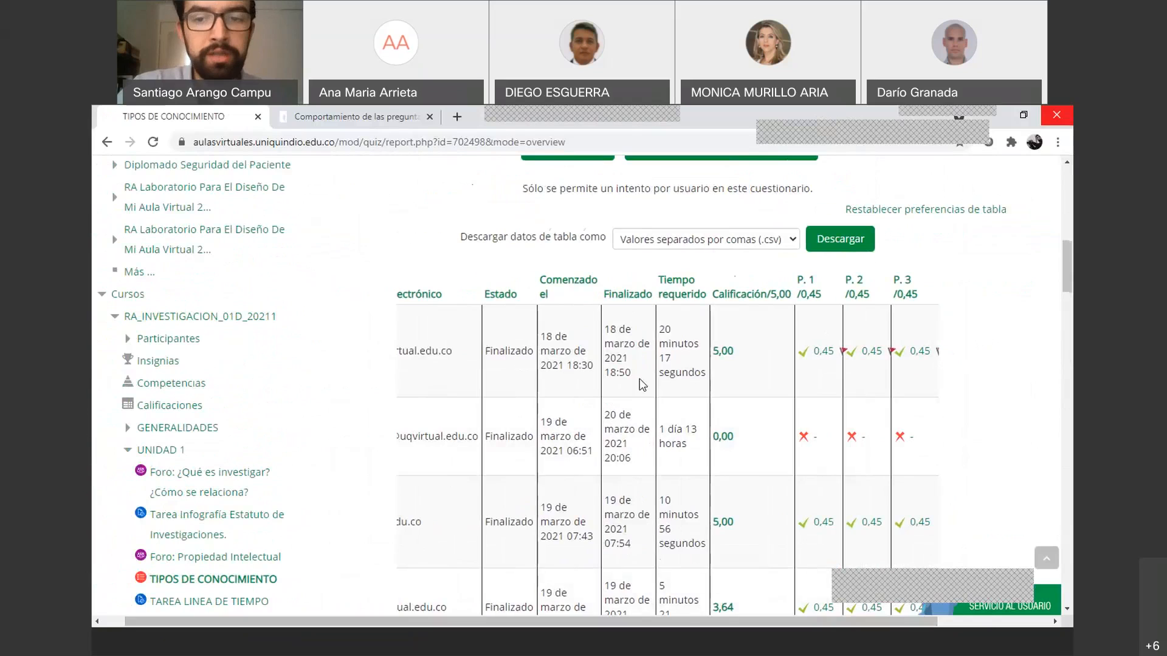
pyautogui.moveTo(656, 621)
pyautogui.mouseDown()
pyautogui.moveTo(758, 623)
pyautogui.moveTo(640, 623)
pyautogui.mouseUp()
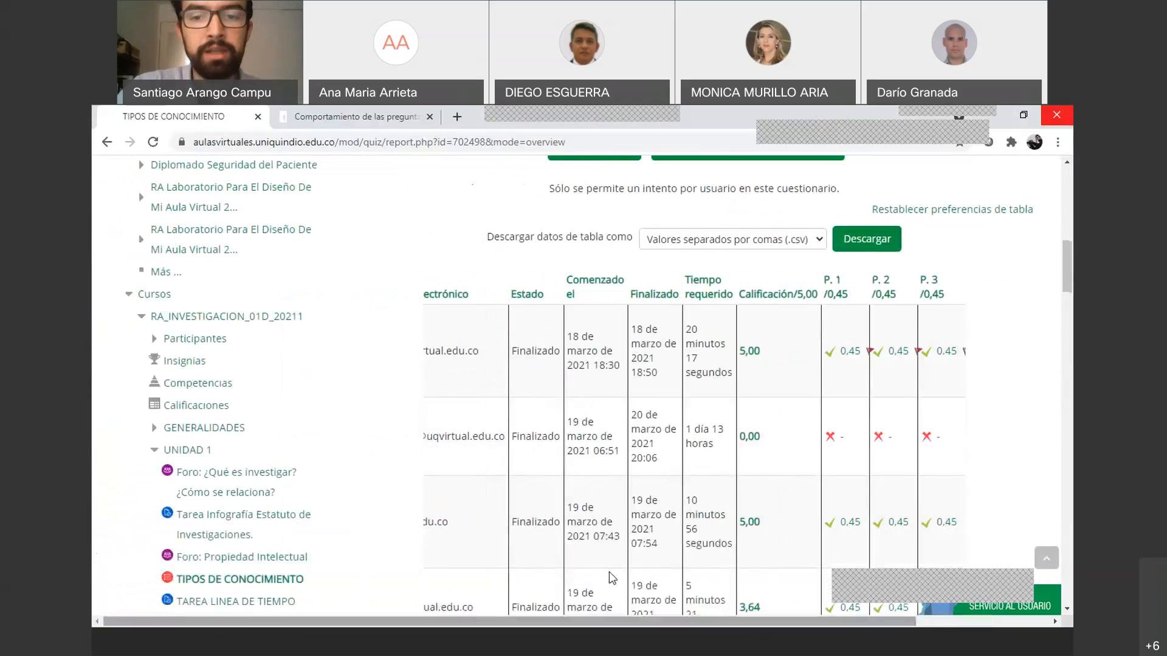
pyautogui.scroll(-15, 611, 451)
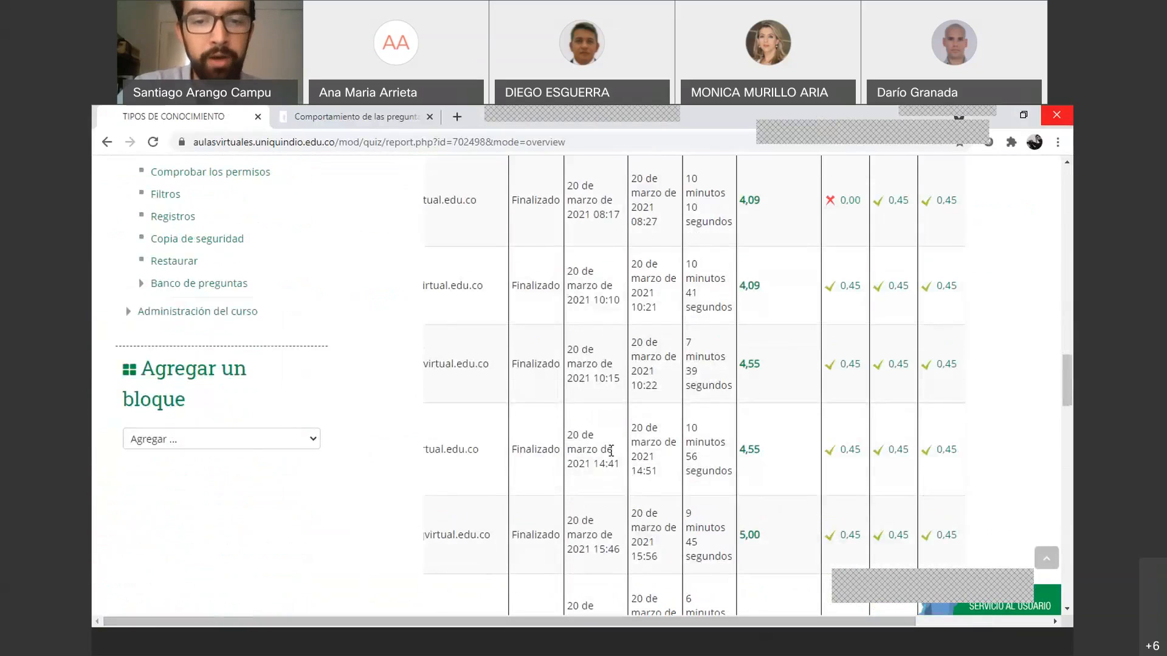
pyautogui.scroll(-15, 610, 451)
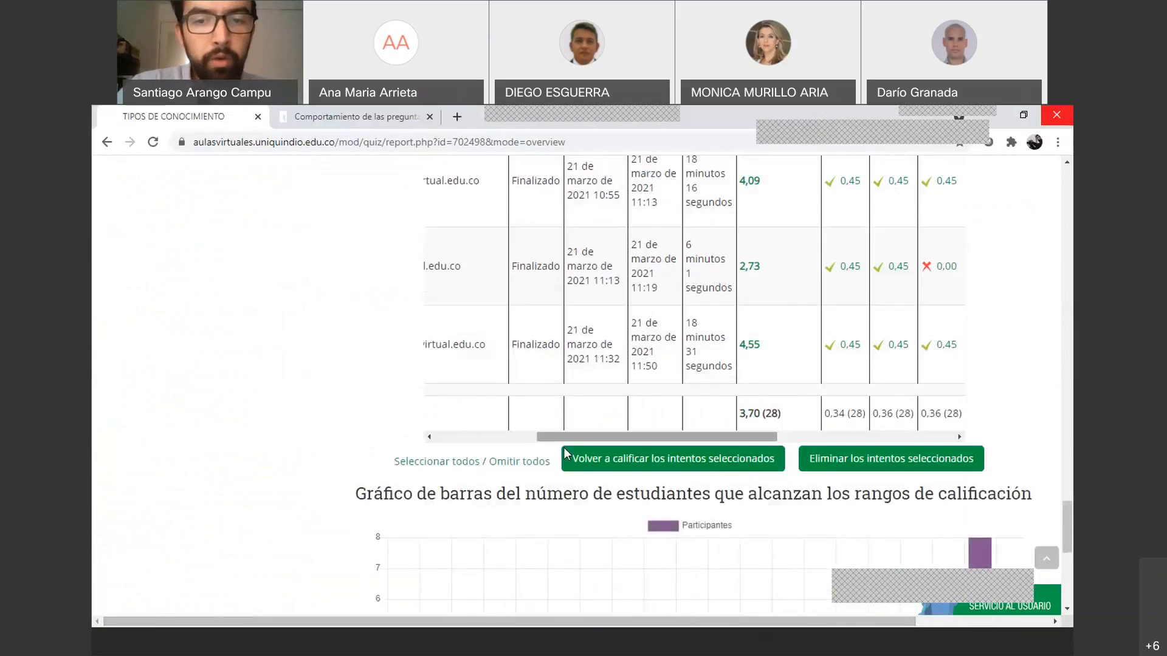
pyautogui.scroll(-3, 563, 447)
pyautogui.scroll(2, 607, 400)
pyautogui.moveTo(634, 372); pyautogui.dragTo(535, 367)
pyautogui.scroll(1, 571, 311)
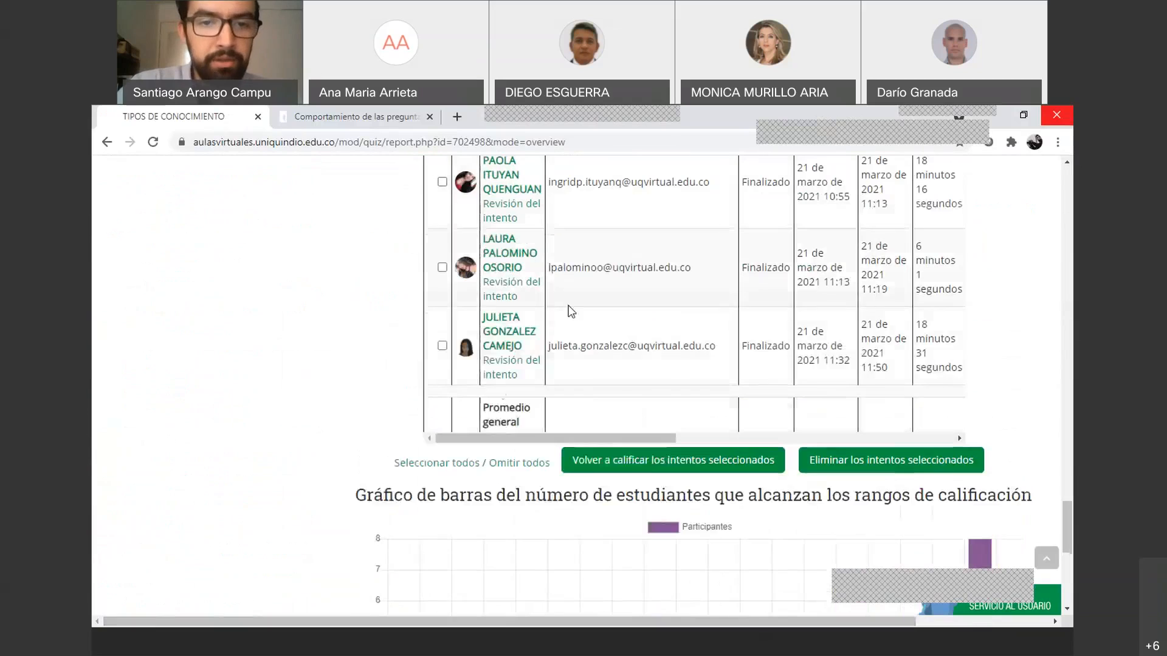
pyautogui.click(442, 346)
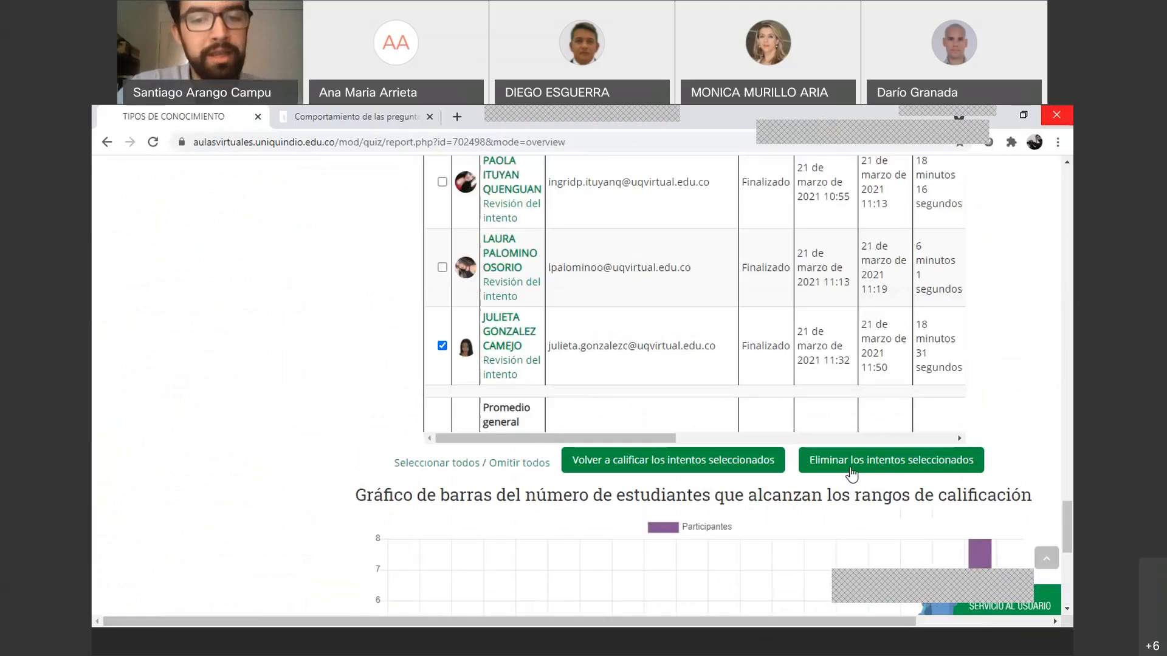
pyautogui.click(443, 345)
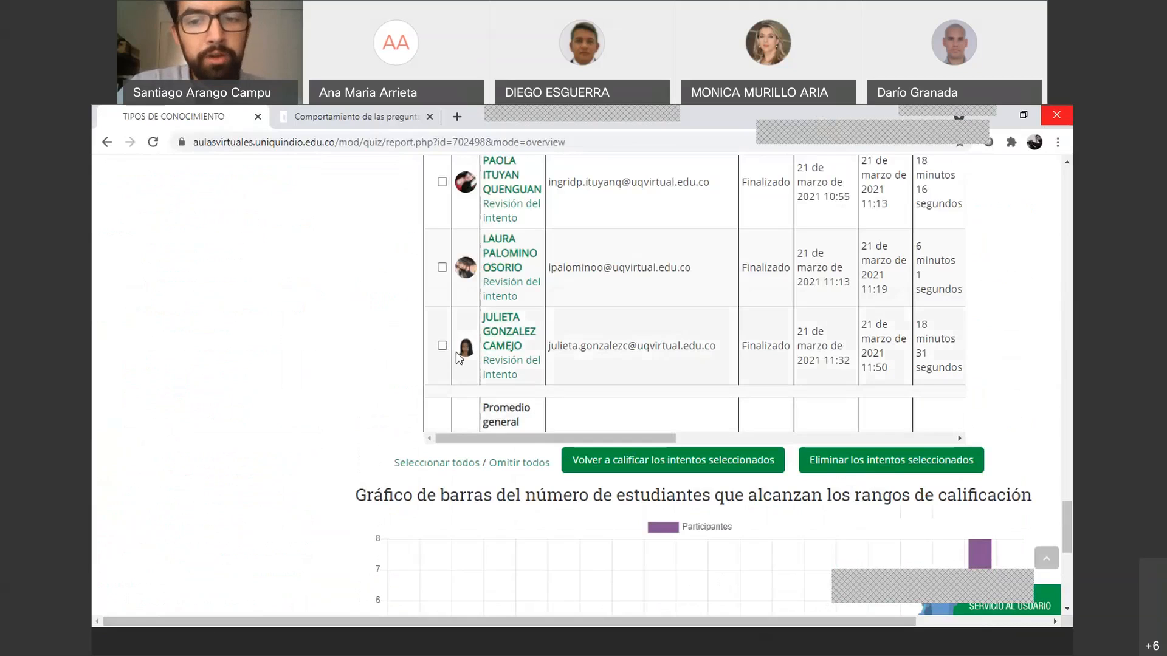
pyautogui.click(859, 466)
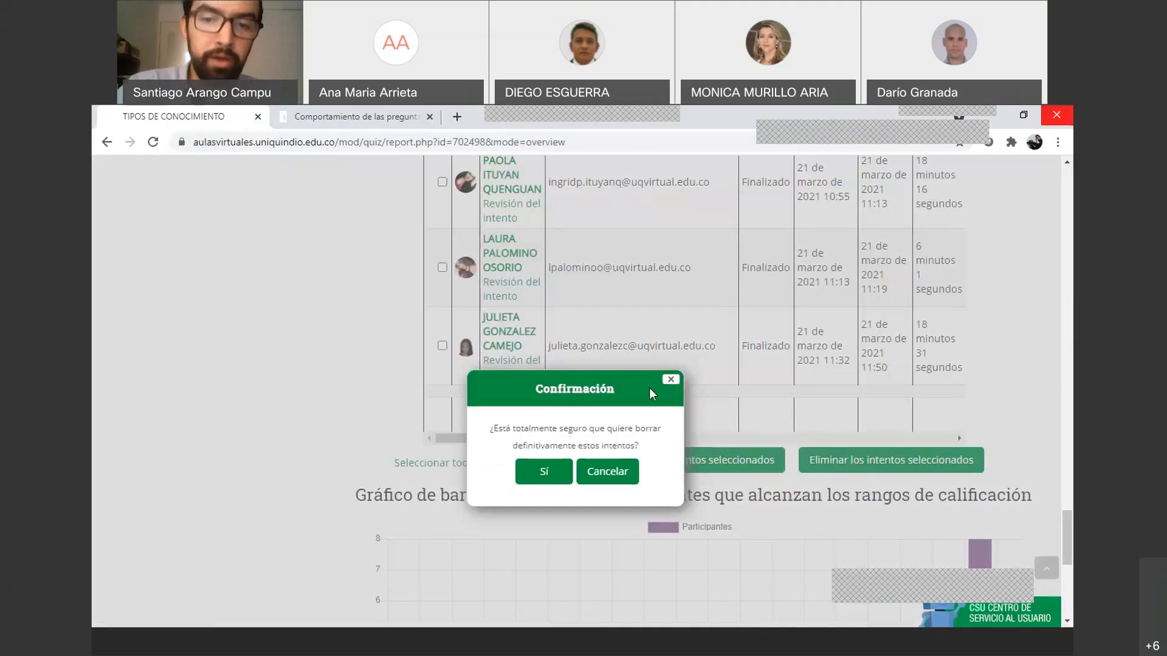
pyautogui.click(634, 475)
pyautogui.click(442, 345)
pyautogui.click(442, 269)
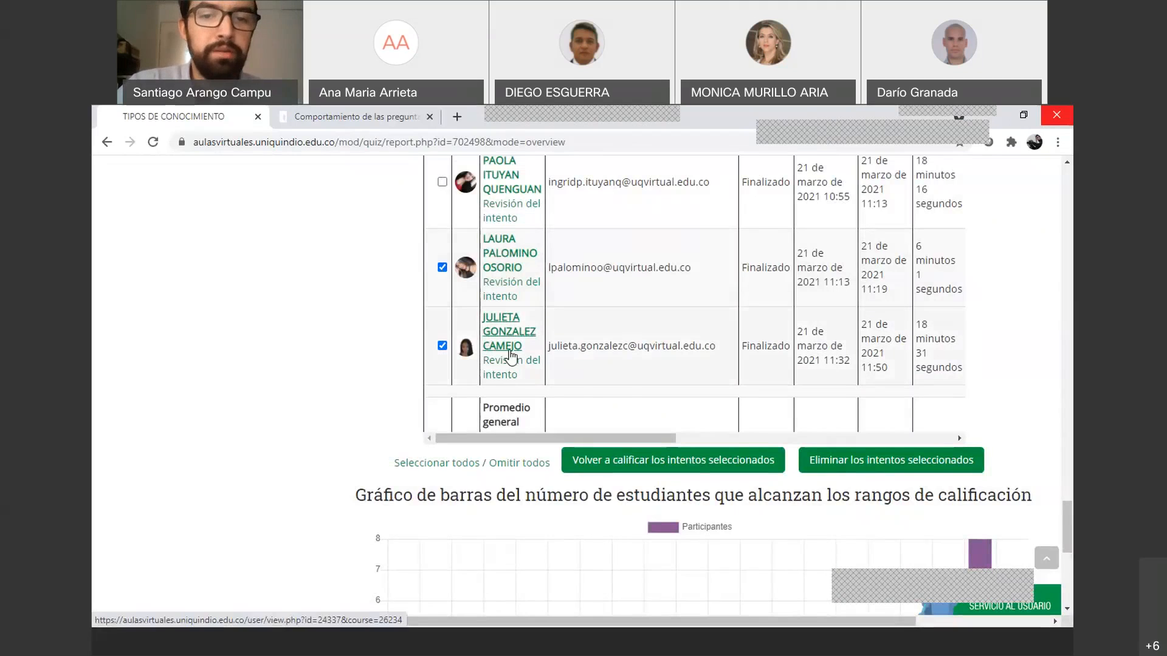
pyautogui.click(929, 468)
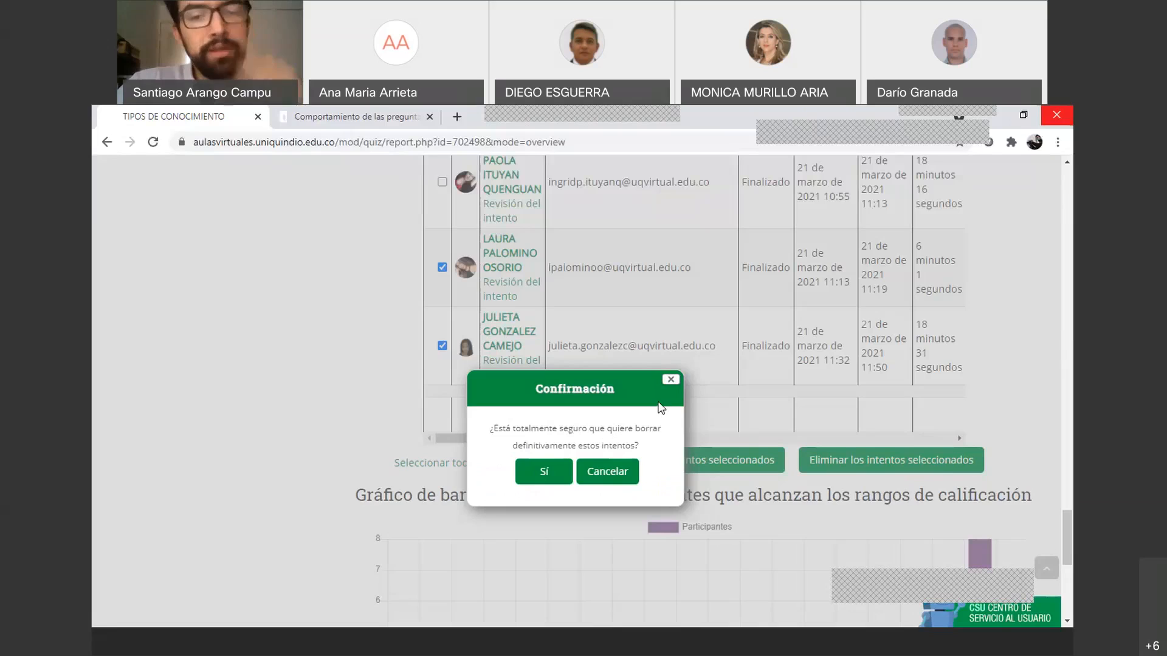
pyautogui.click(629, 475)
pyautogui.click(442, 346)
pyautogui.moveTo(590, 437); pyautogui.dragTo(692, 443)
pyautogui.scroll(15, 655, 458)
pyautogui.scroll(10, 654, 458)
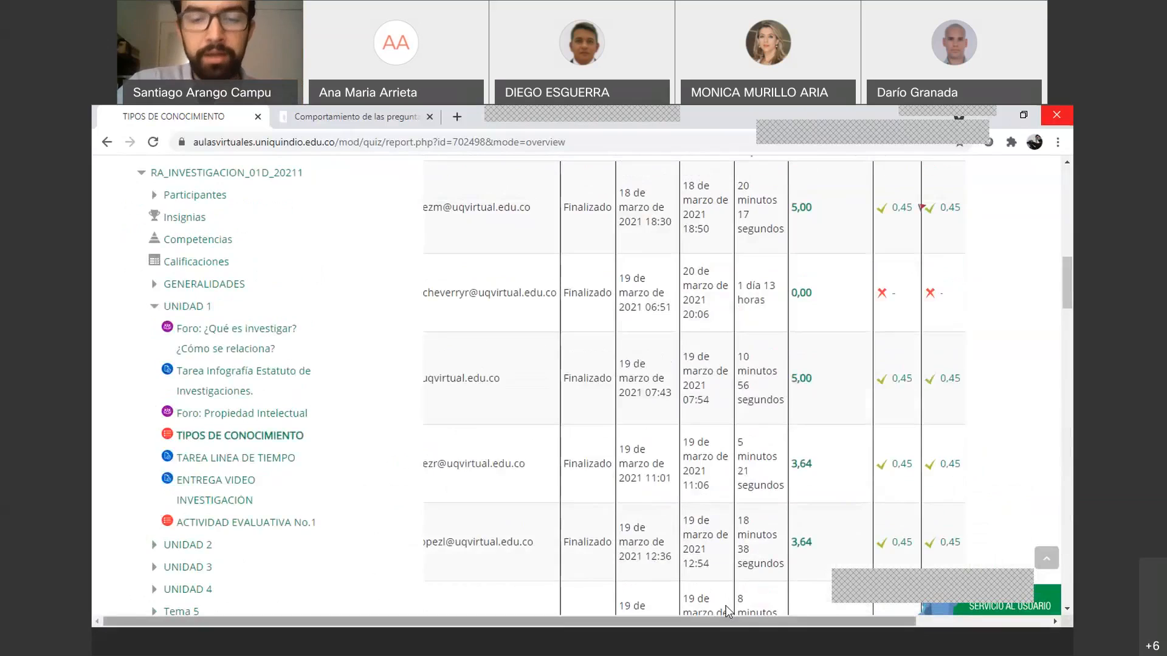
pyautogui.scroll(-20, 725, 605)
pyautogui.scroll(5, 669, 523)
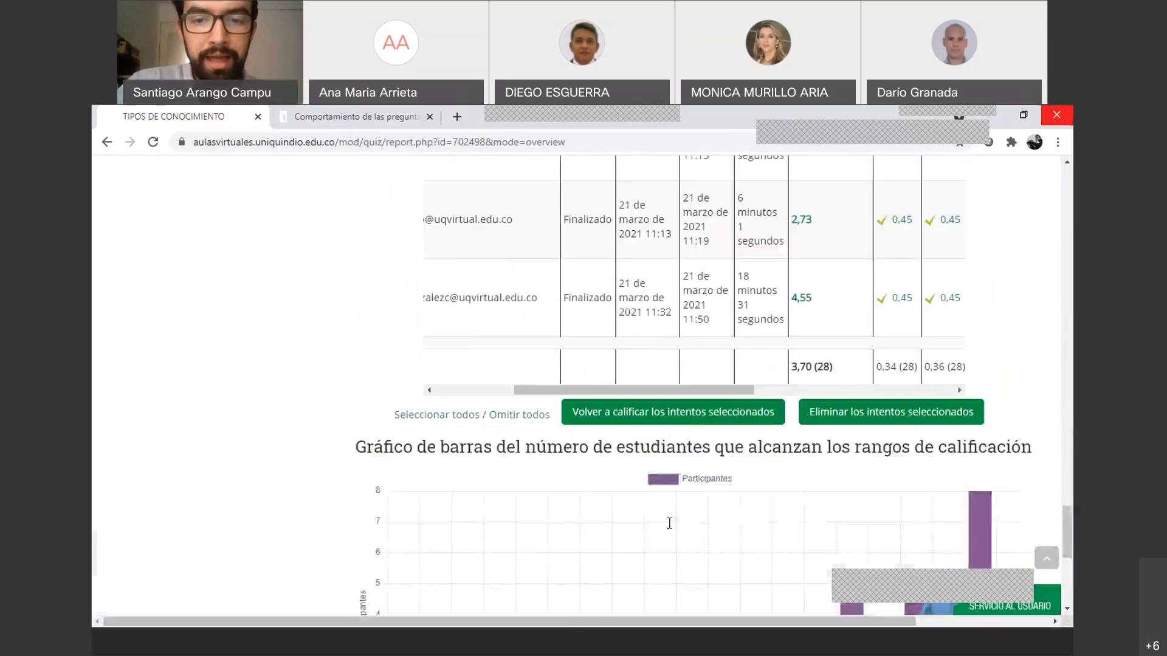
pyautogui.scroll(2, 669, 523)
pyautogui.moveTo(653, 509); pyautogui.dragTo(520, 503)
pyautogui.scroll(9, 477, 365)
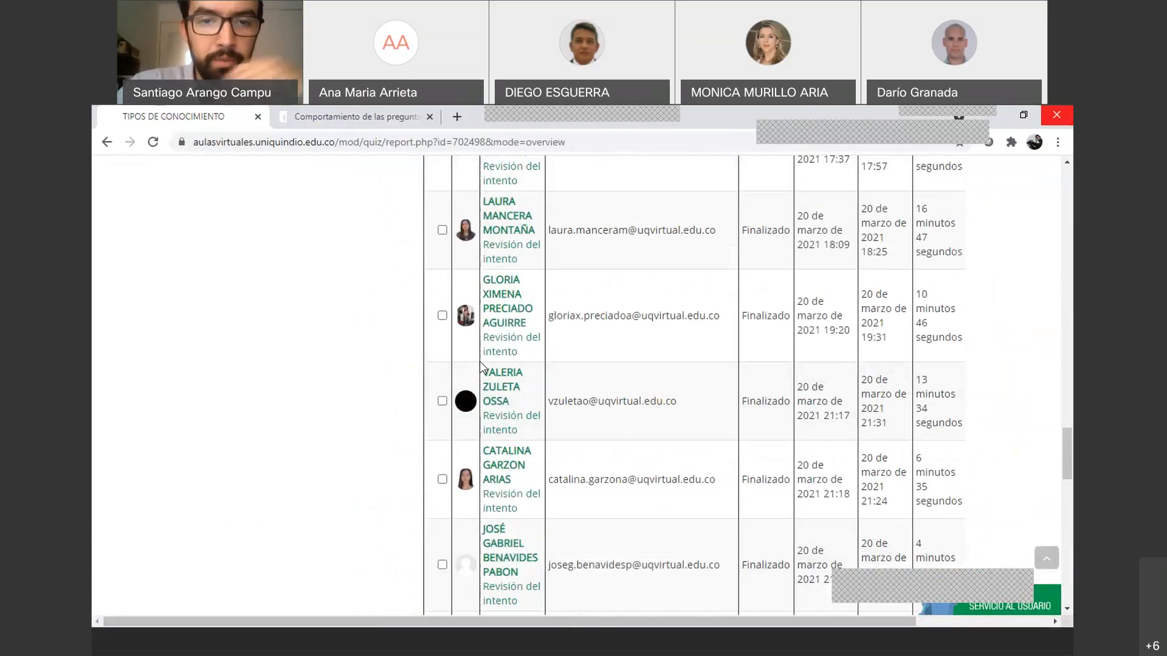
pyautogui.scroll(8, 477, 320)
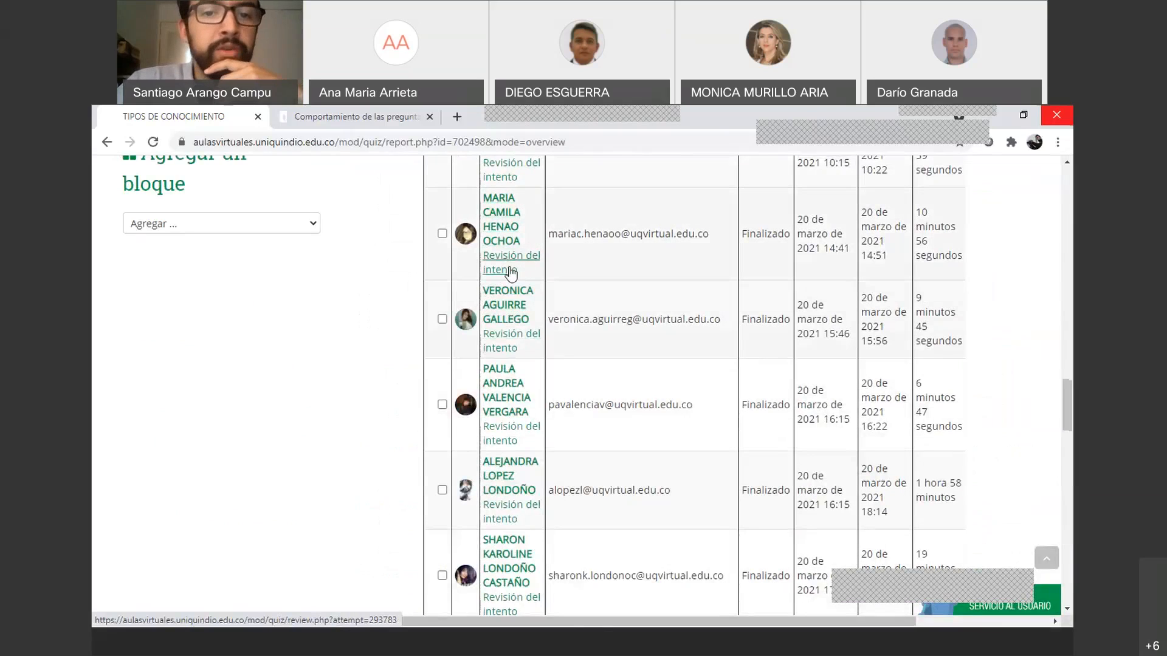
pyautogui.click(510, 262)
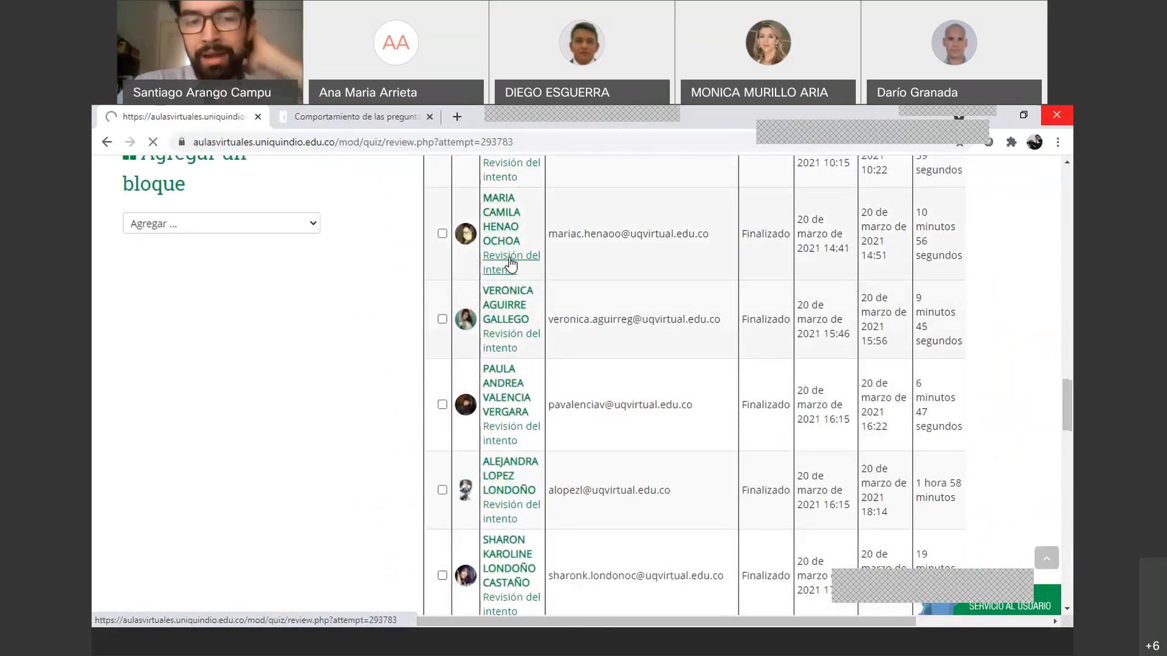
pyautogui.scroll(-5, 534, 413)
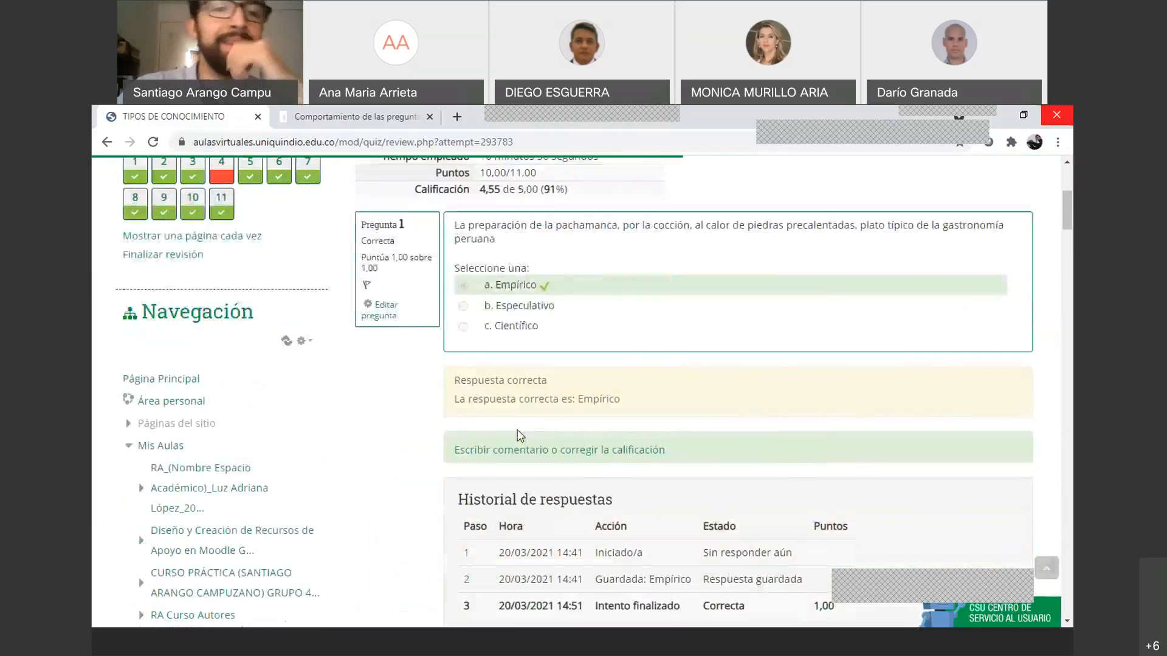
pyautogui.scroll(-1, 518, 435)
pyautogui.scroll(2, 479, 450)
pyautogui.scroll(-1, 480, 450)
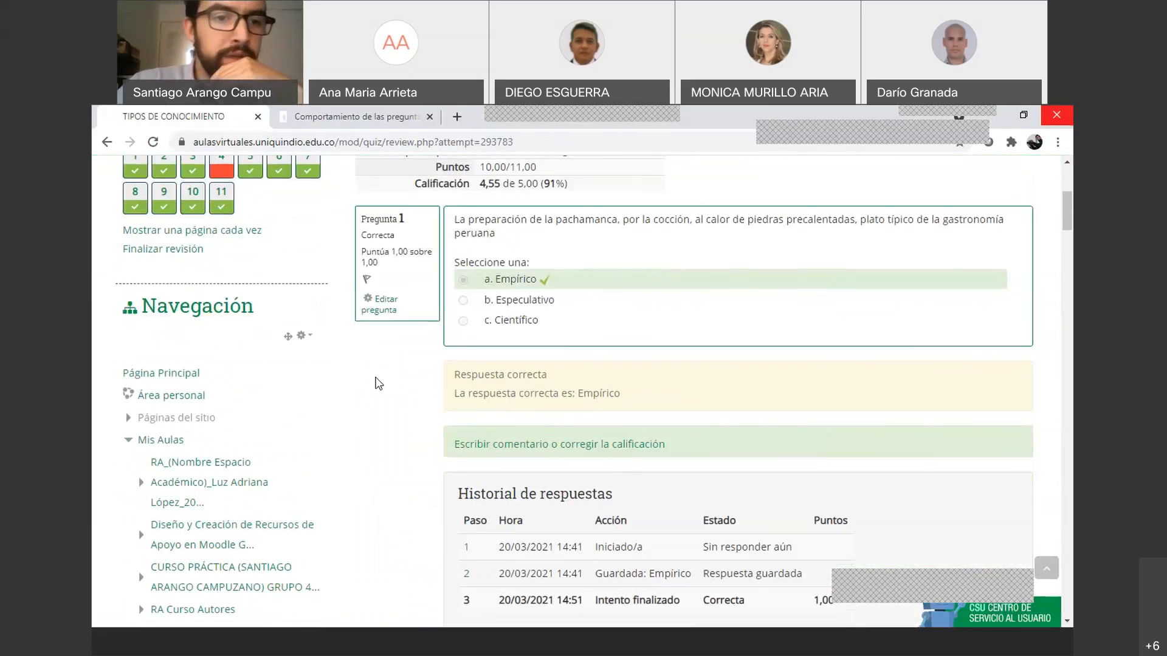
pyautogui.scroll(3, 378, 384)
pyautogui.click(141, 384)
pyautogui.scroll(-1, 538, 430)
pyautogui.scroll(-1, 537, 430)
pyautogui.scroll(2, 516, 425)
pyautogui.scroll(-2, 498, 423)
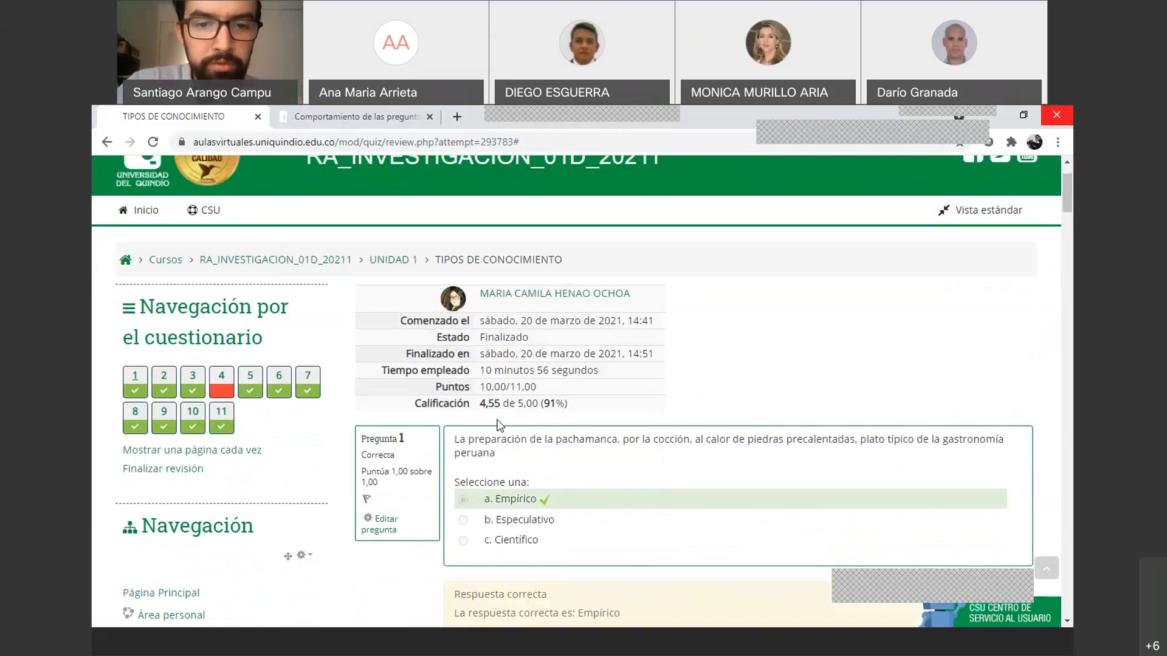
pyautogui.scroll(1, 498, 423)
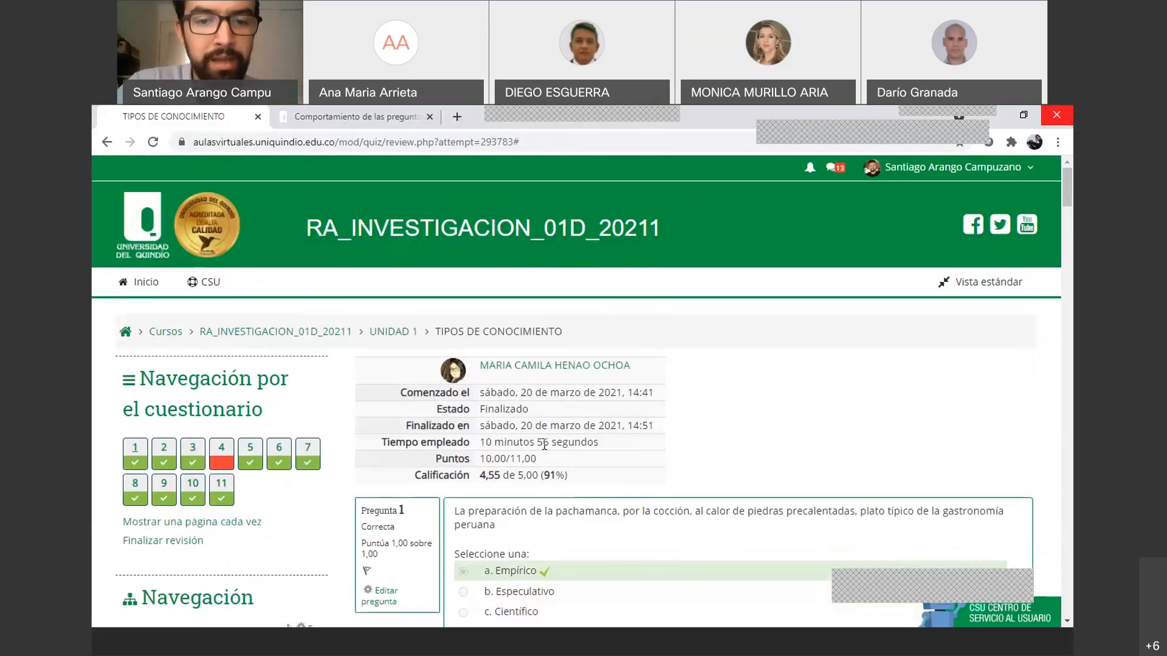
pyautogui.scroll(-5, 569, 455)
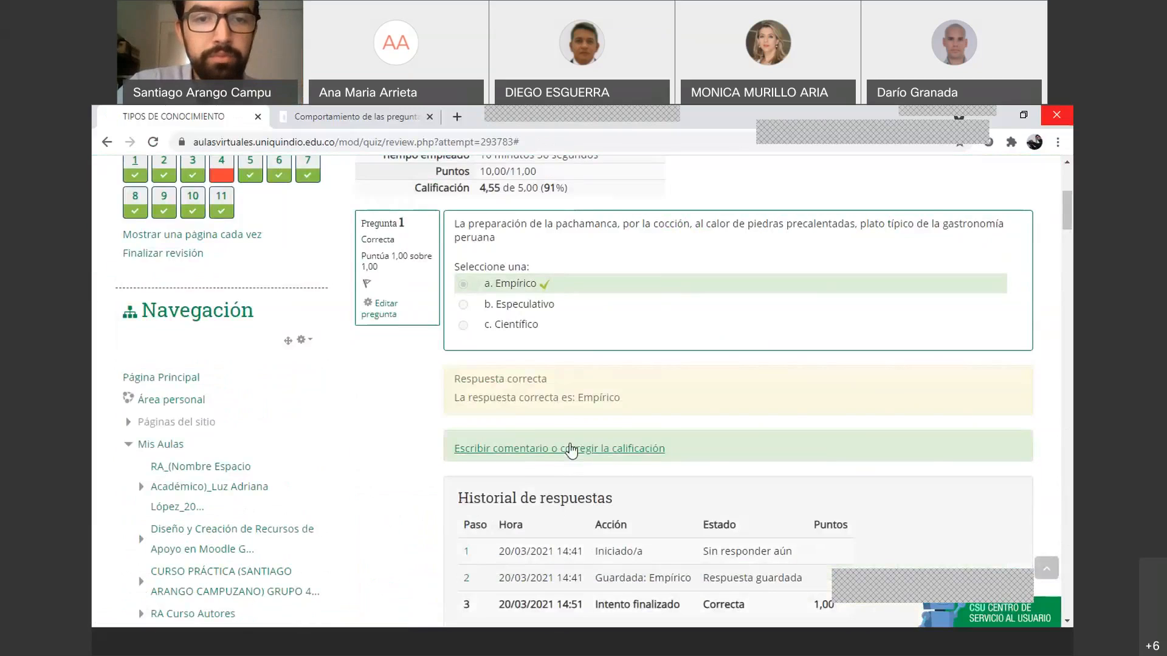
pyautogui.scroll(-4, 490, 399)
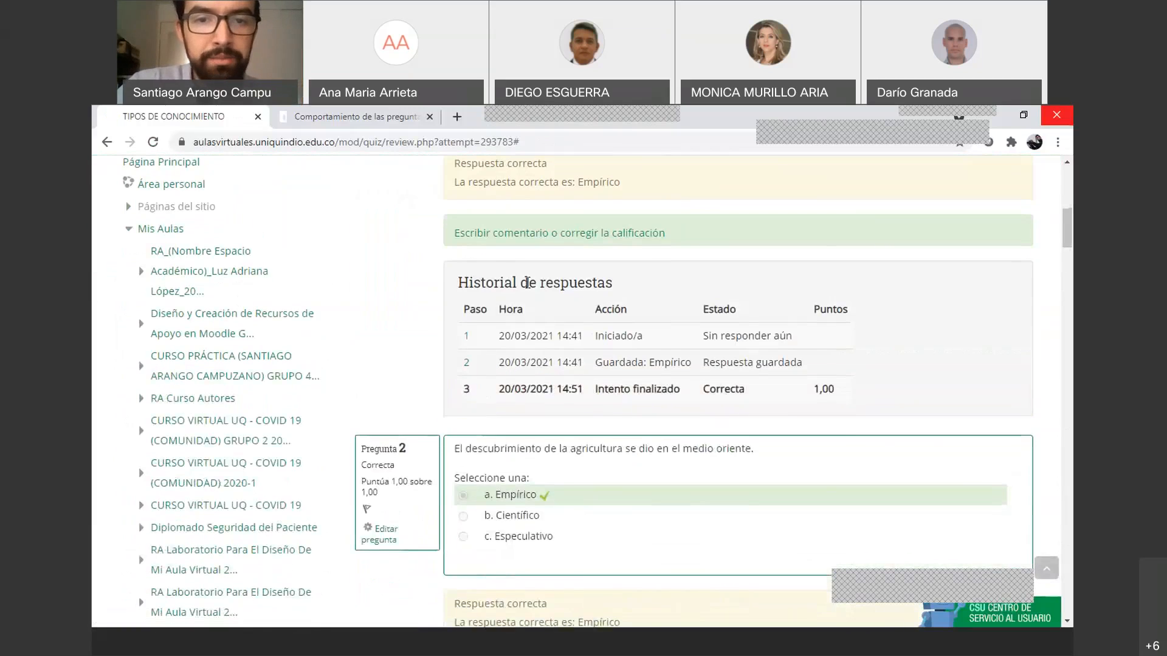
pyautogui.scroll(2, 529, 291)
pyautogui.scroll(1, 528, 290)
pyautogui.scroll(-1, 528, 290)
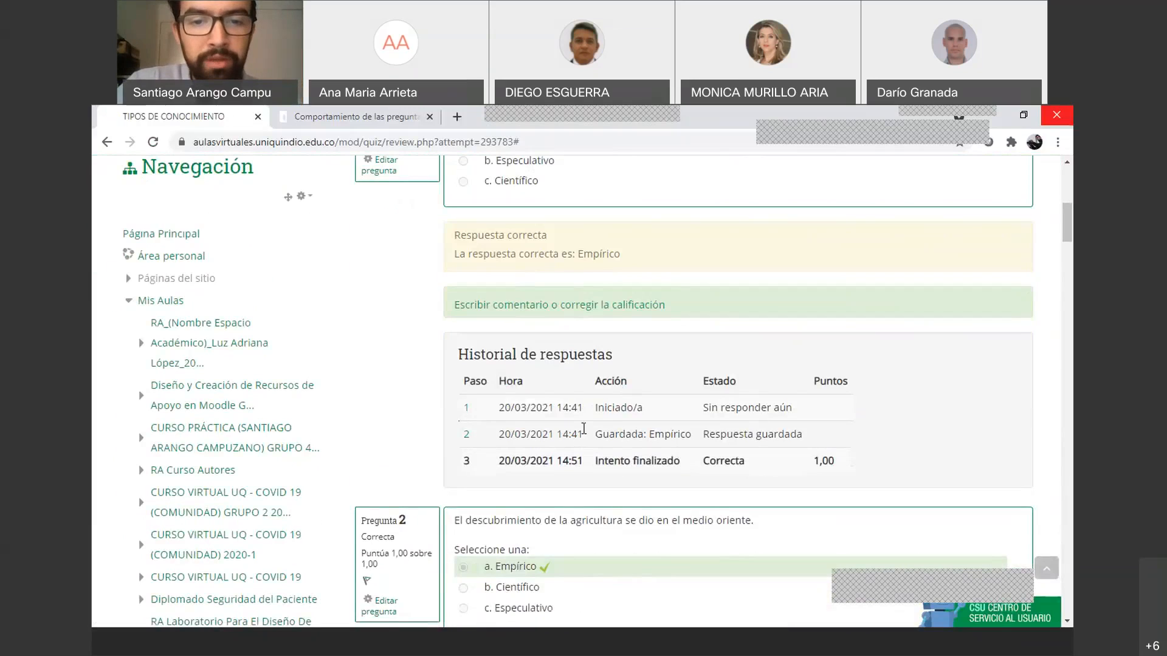
pyautogui.scroll(-5, 579, 433)
pyautogui.scroll(-1, 596, 442)
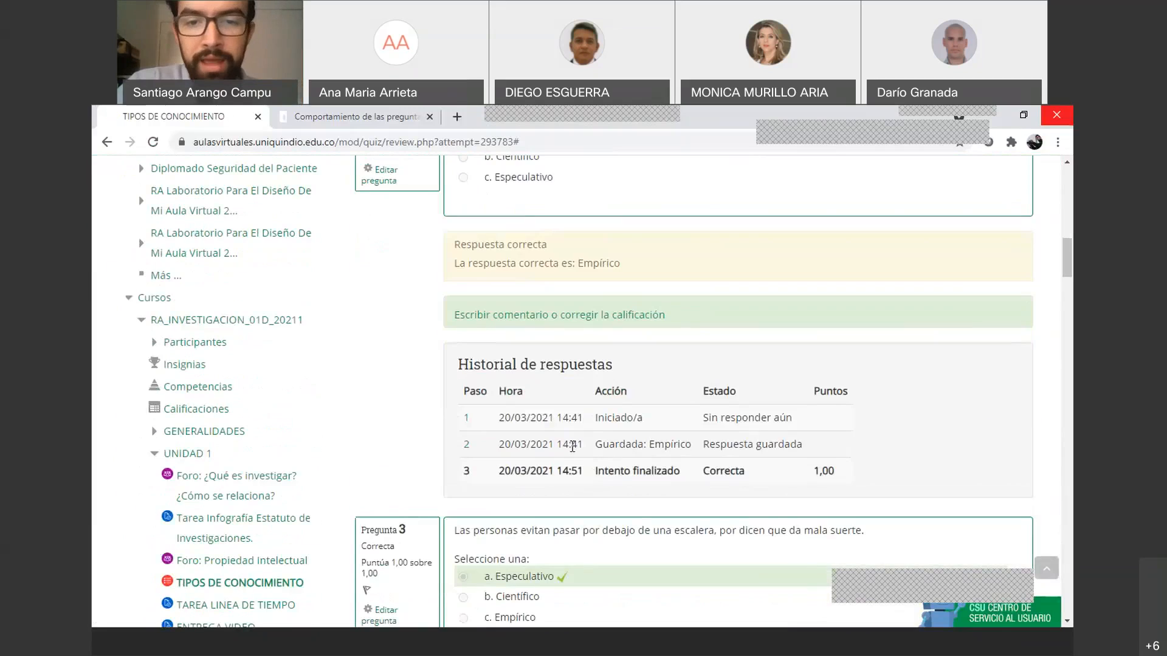
pyautogui.scroll(-2, 588, 450)
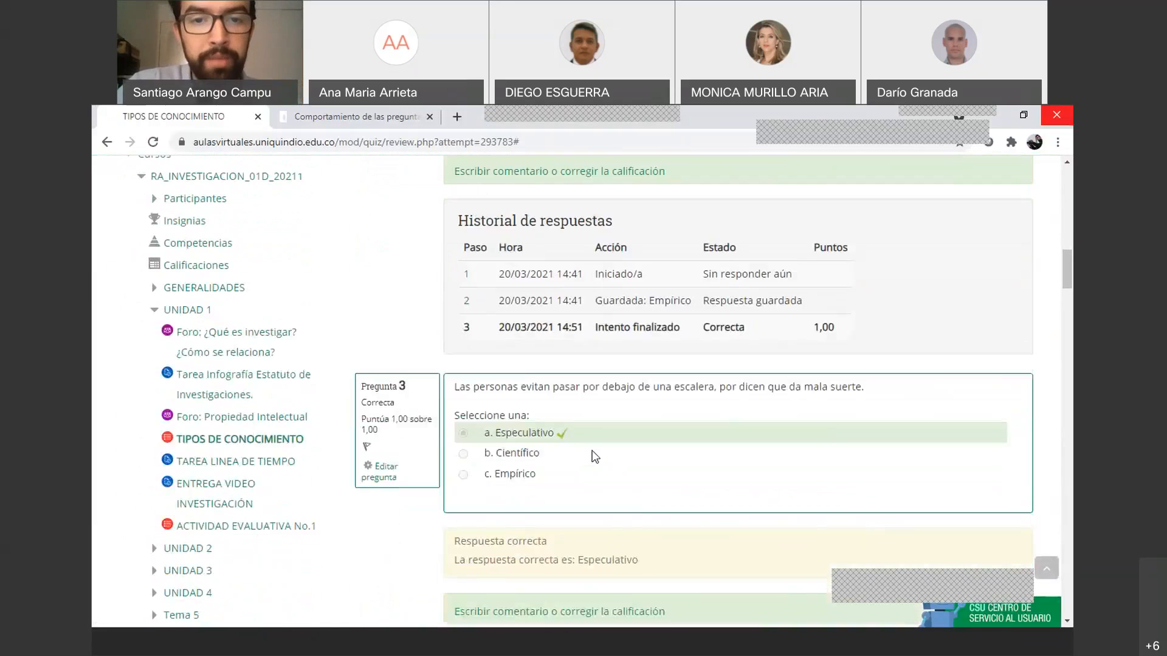
pyautogui.scroll(-5, 594, 456)
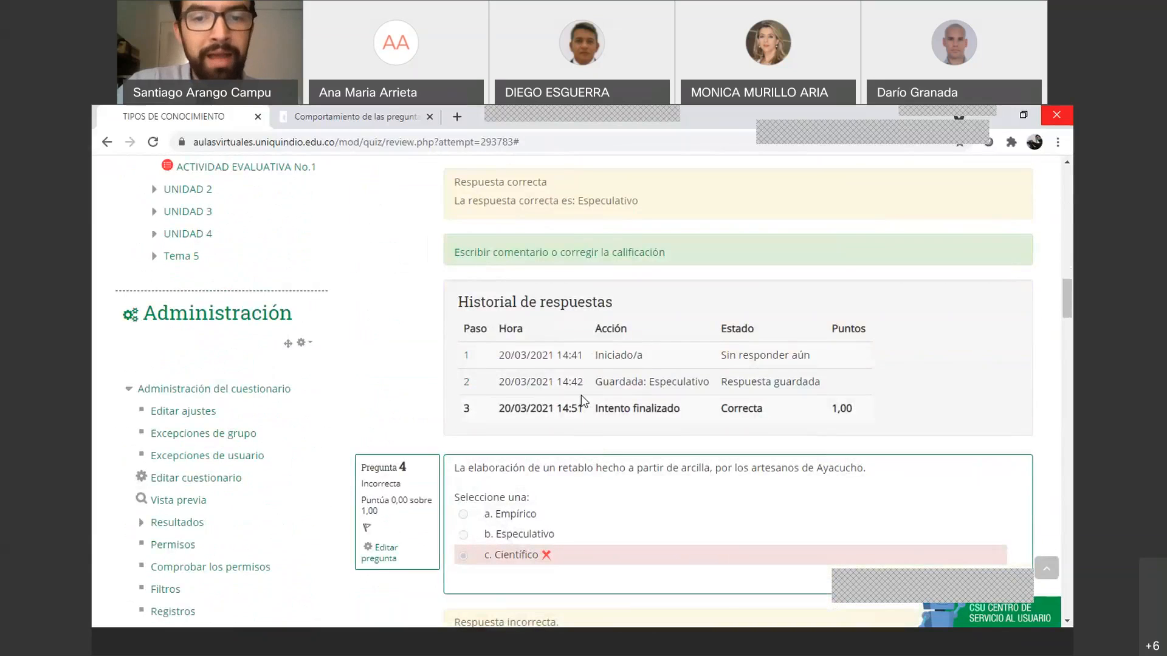
pyautogui.scroll(4, 589, 393)
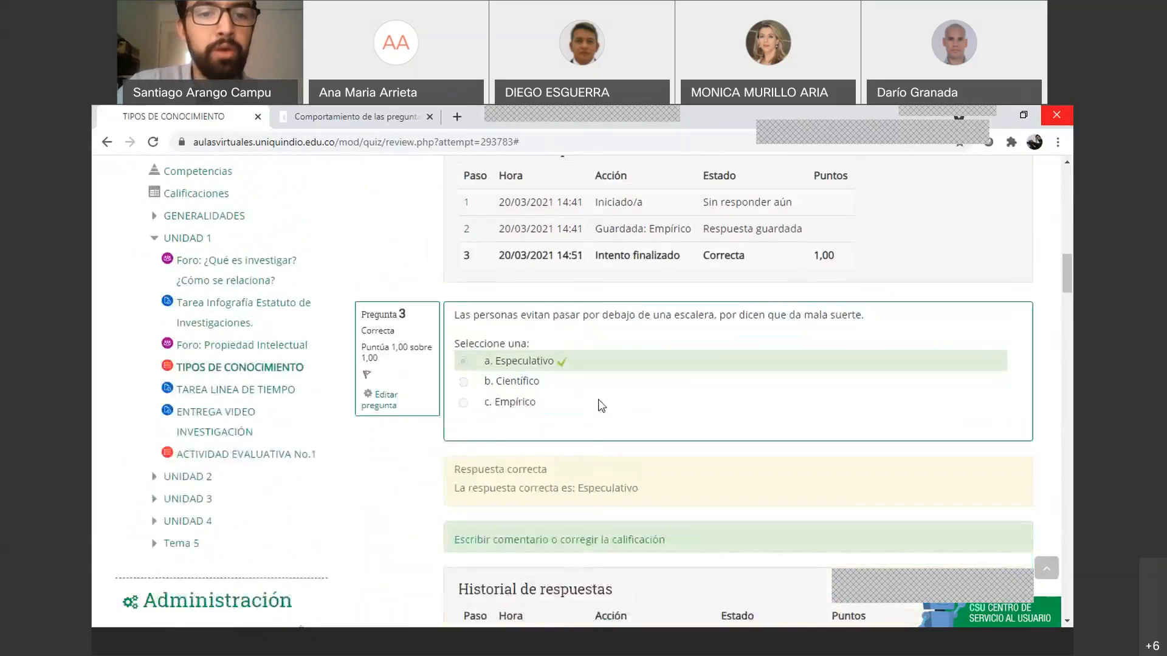
pyautogui.scroll(-2, 594, 404)
pyautogui.scroll(-3, 604, 417)
pyautogui.moveTo(1068, 359); pyautogui.dragTo(1071, 203)
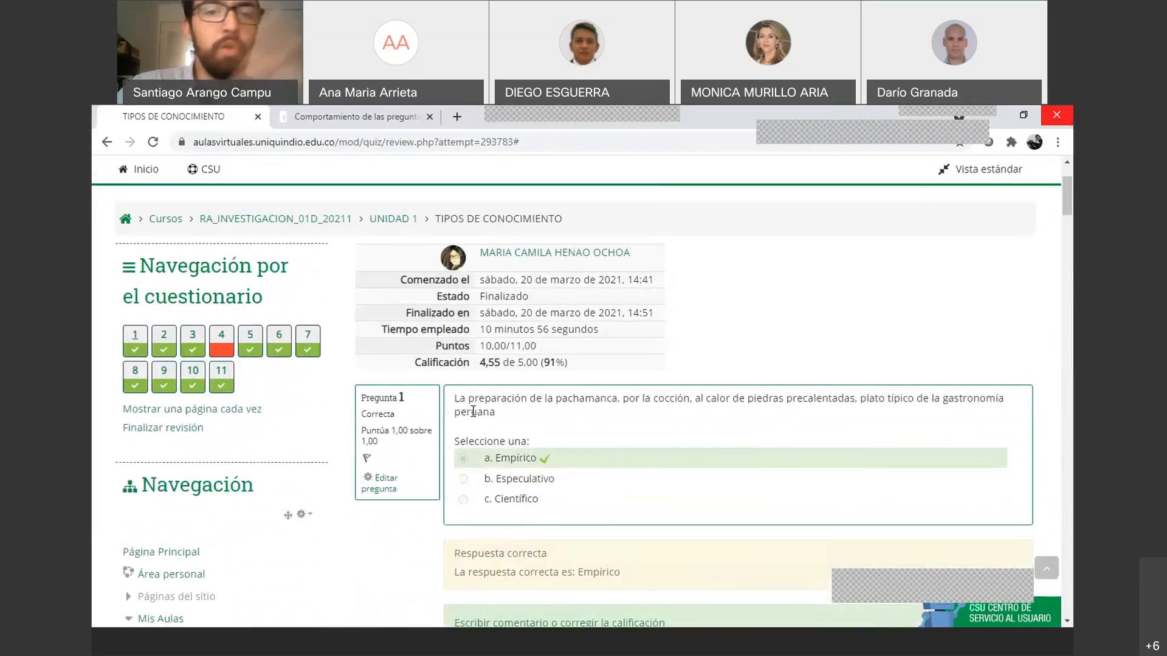
# Leave the attempt review through UNIDAD 1 and browse the Aulas Virtuales home page's course cards
pyautogui.click(372, 219)
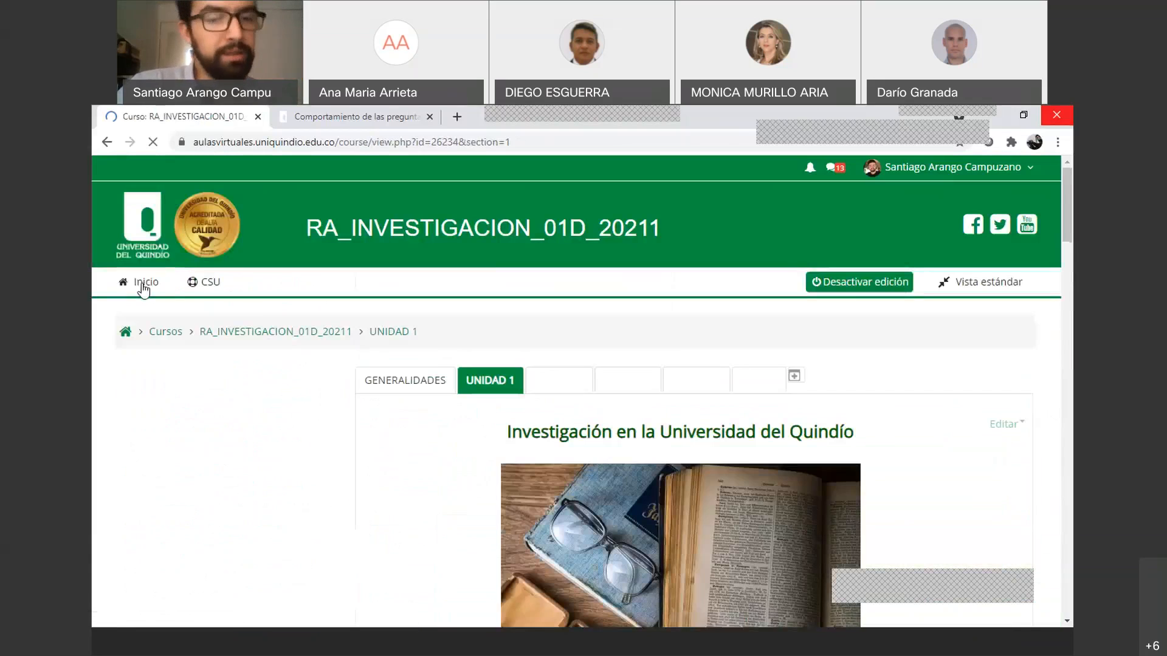
pyautogui.click(145, 288)
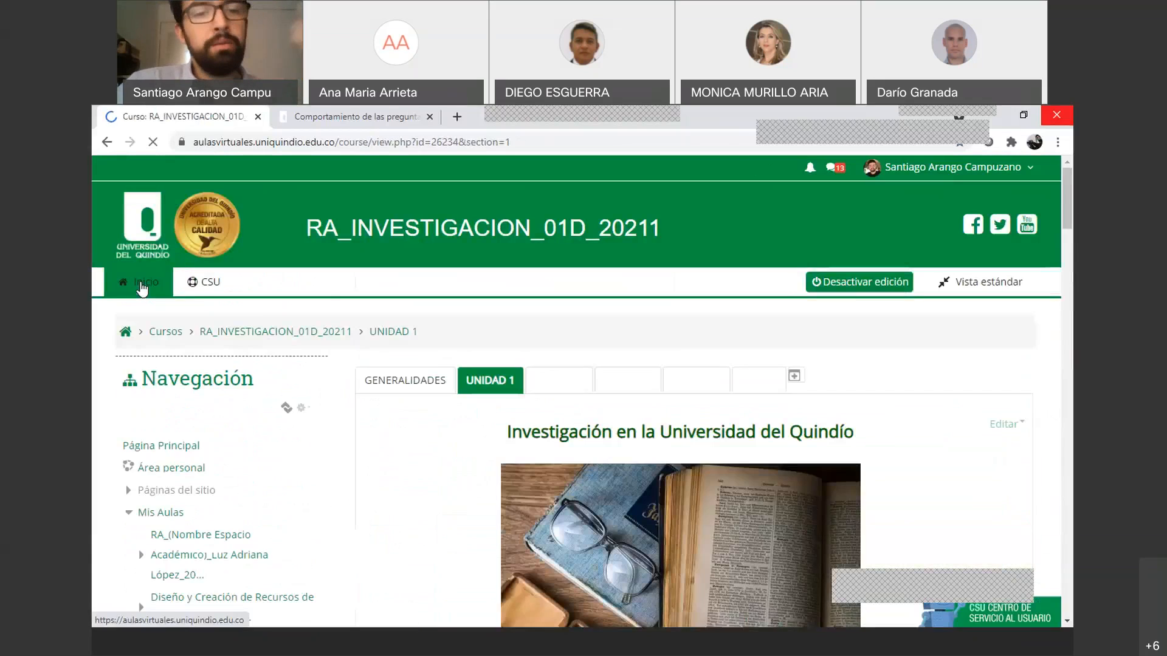
pyautogui.scroll(-6, 535, 398)
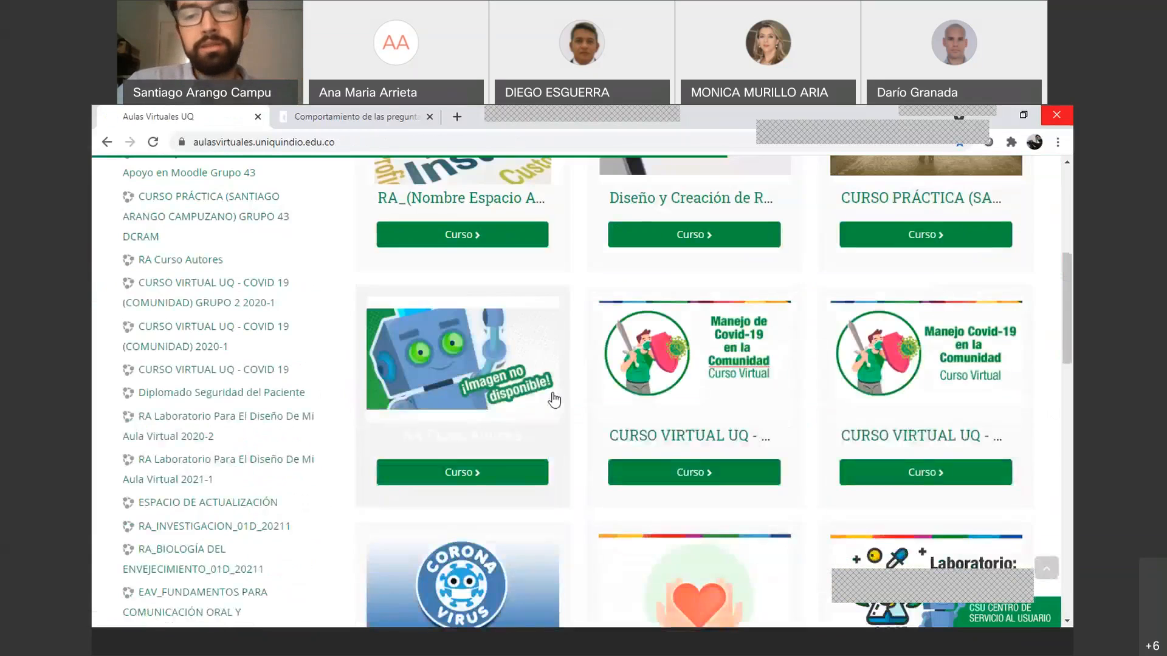
pyautogui.scroll(-5, 554, 400)
pyautogui.scroll(-10, 554, 399)
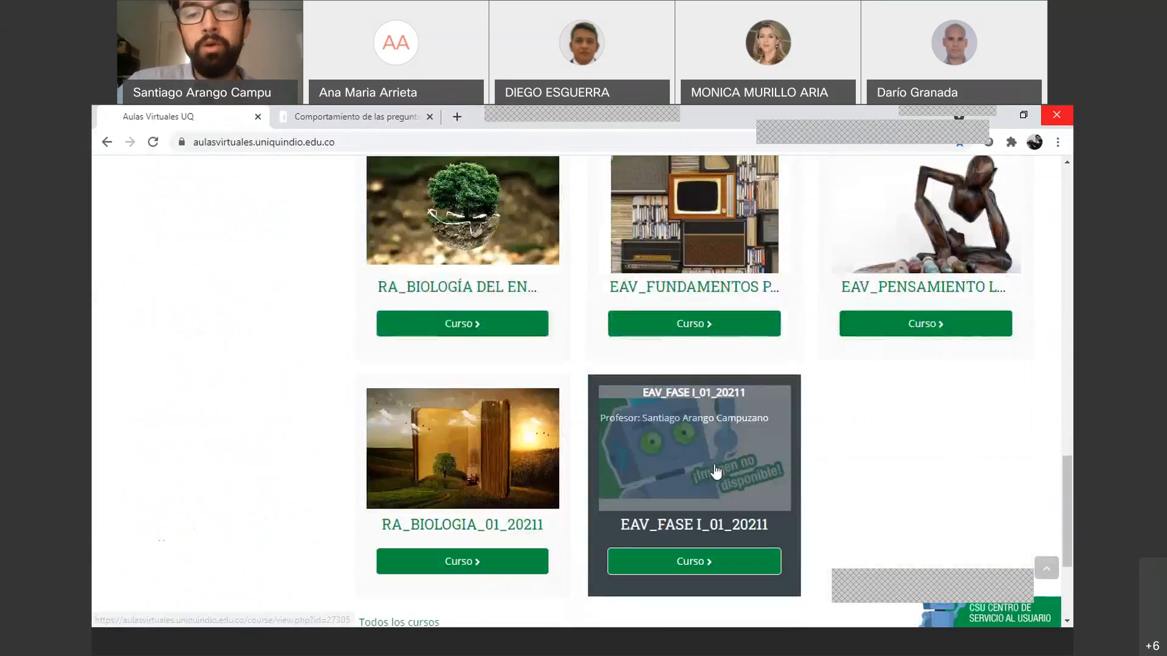
pyautogui.scroll(5, 760, 469)
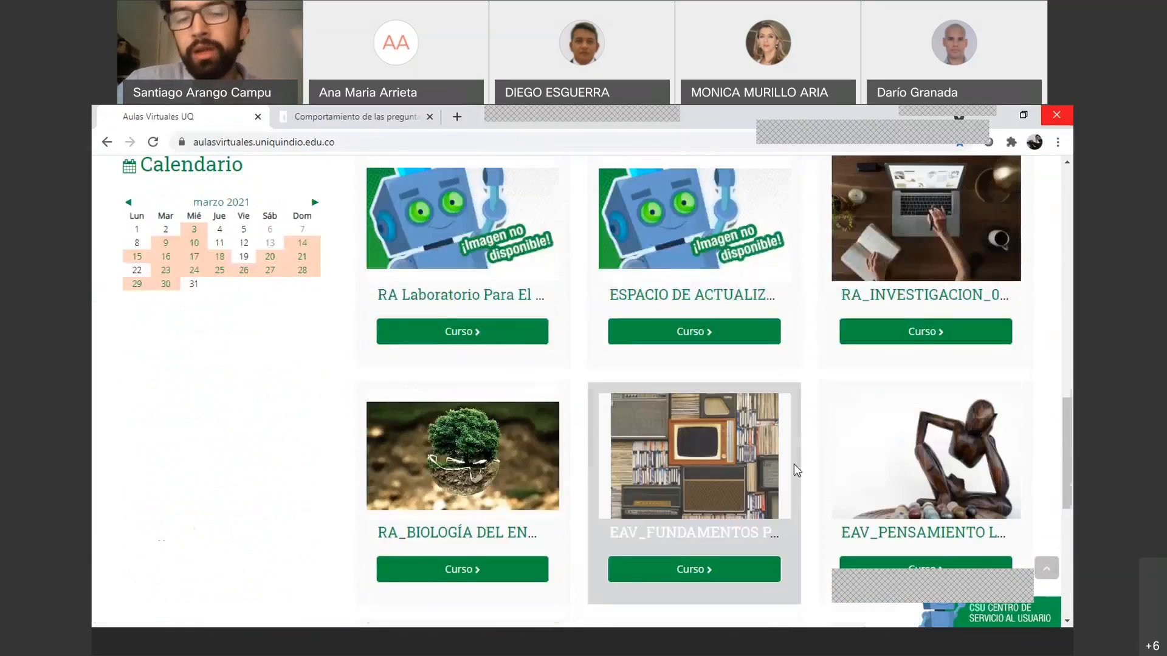
pyautogui.scroll(1, 792, 467)
pyautogui.scroll(-2, 787, 472)
pyautogui.scroll(1, 778, 476)
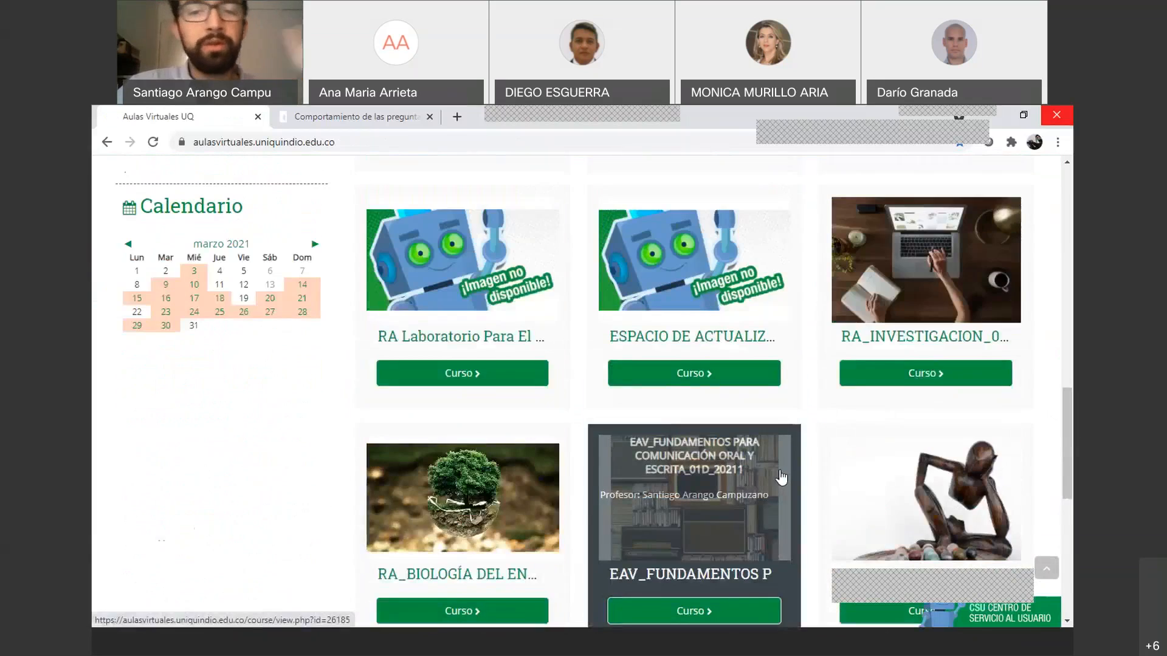
pyautogui.scroll(2, 781, 477)
pyautogui.scroll(3, 779, 475)
pyautogui.scroll(-3, 802, 462)
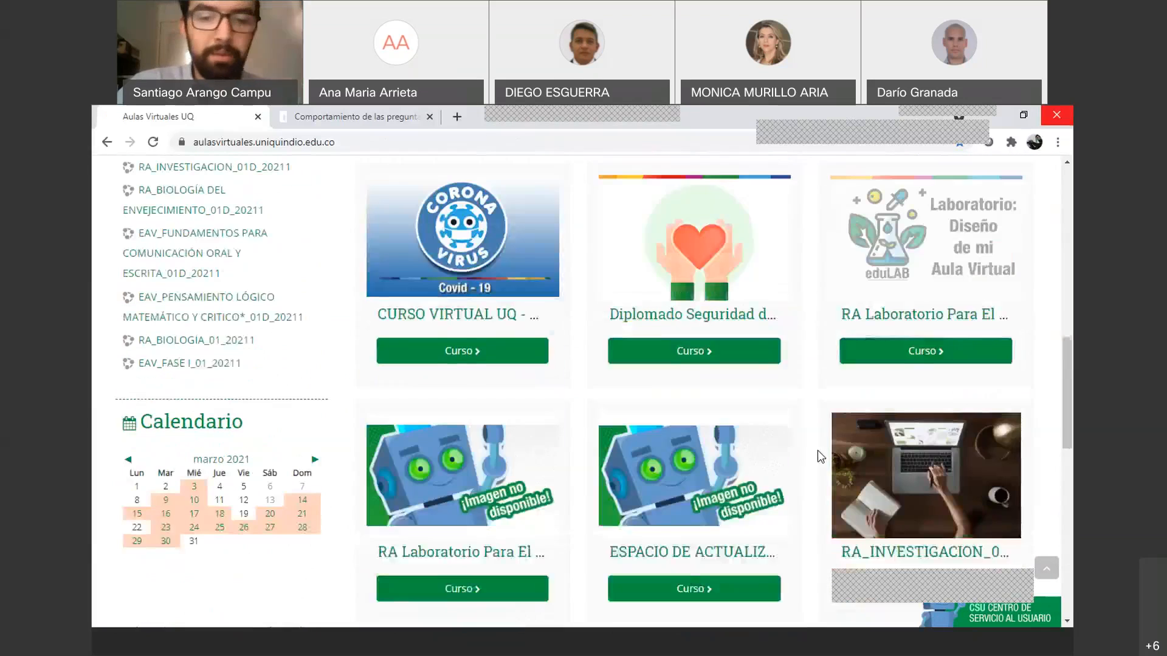
pyautogui.scroll(-3, 723, 469)
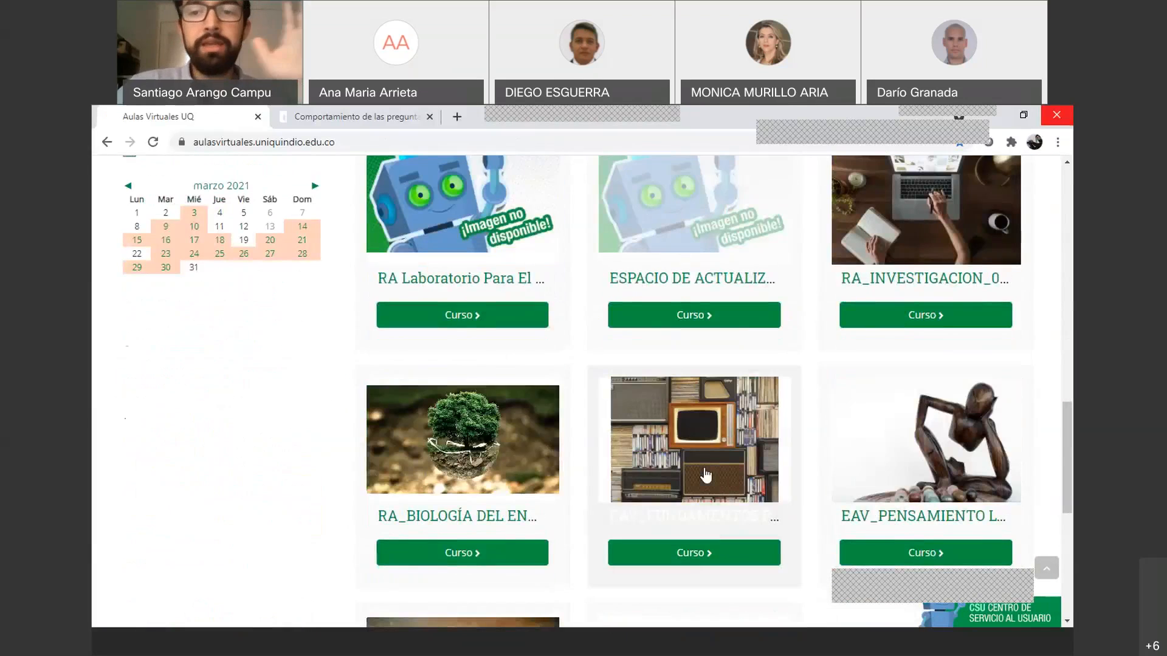
pyautogui.scroll(-3, 703, 477)
pyautogui.scroll(4, 819, 526)
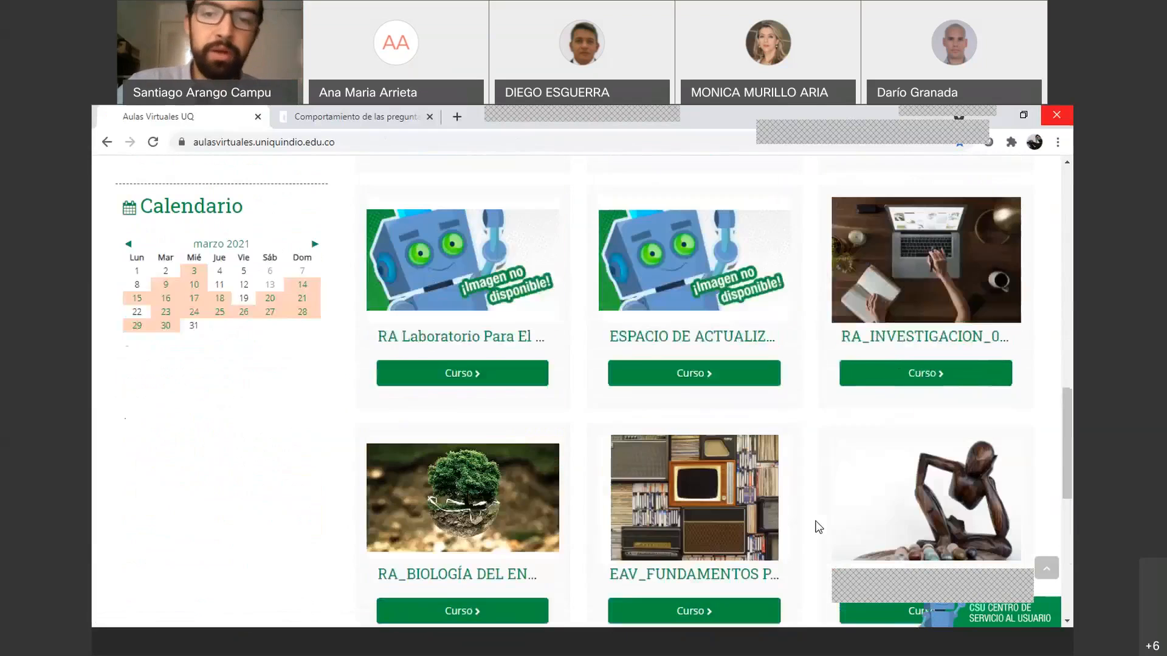
pyautogui.scroll(5, 818, 526)
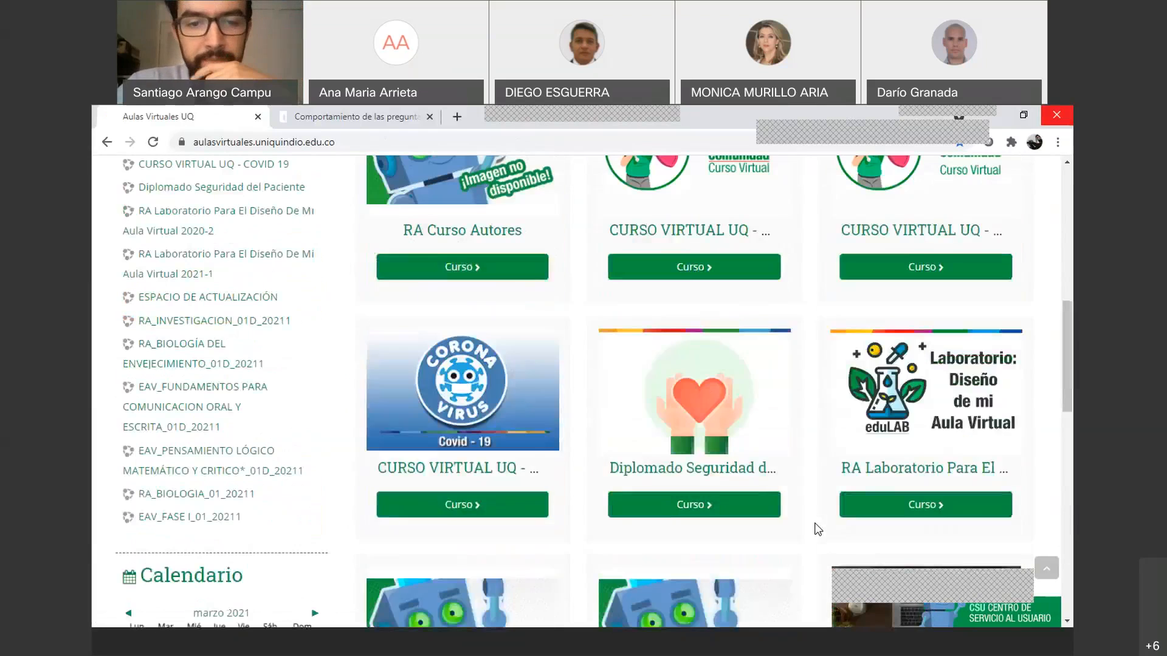
pyautogui.scroll(-4, 819, 530)
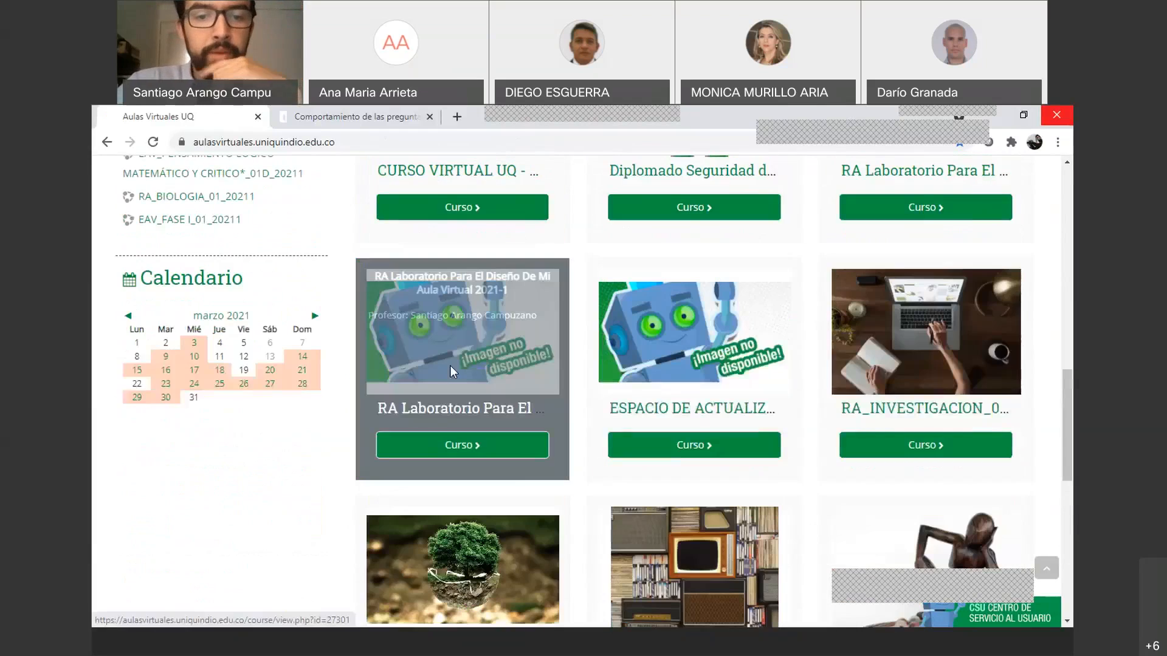
# Visit the RA Laboratorio course, then go back to the site home page
pyautogui.click(511, 376)
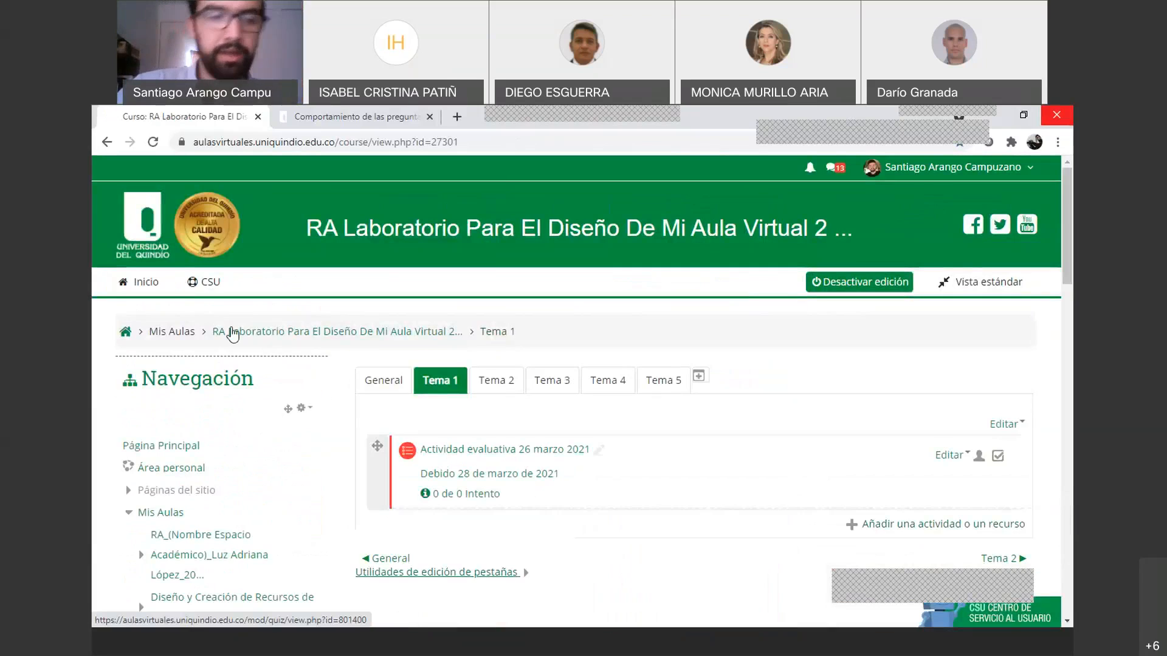
pyautogui.click(140, 282)
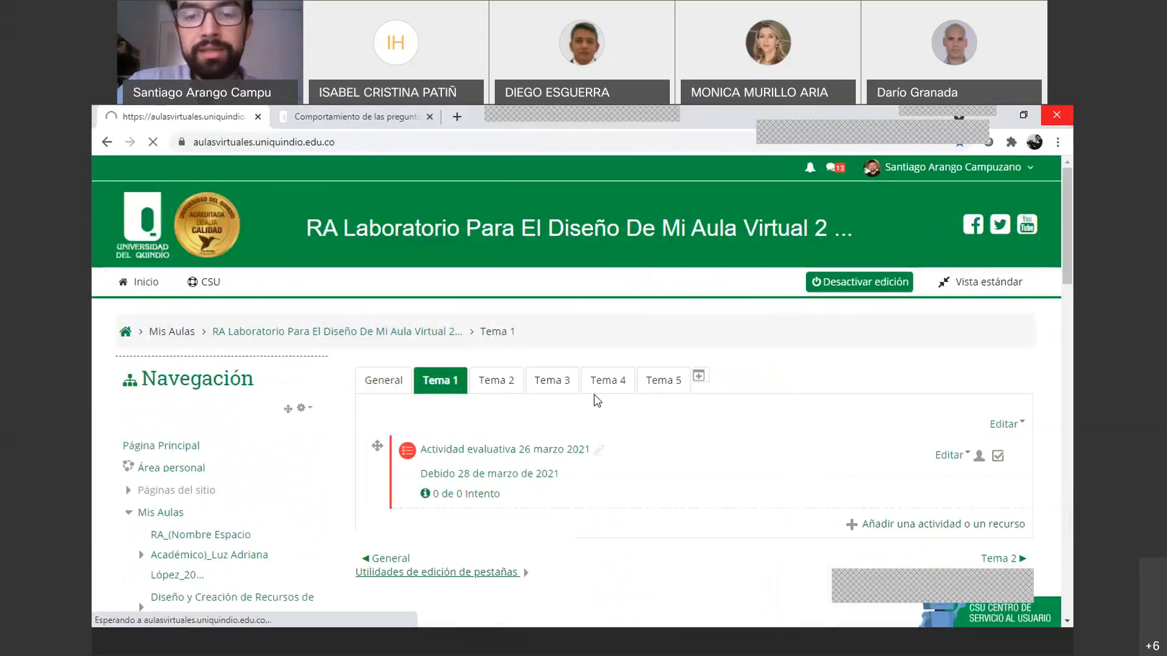
pyautogui.scroll(-10, 621, 403)
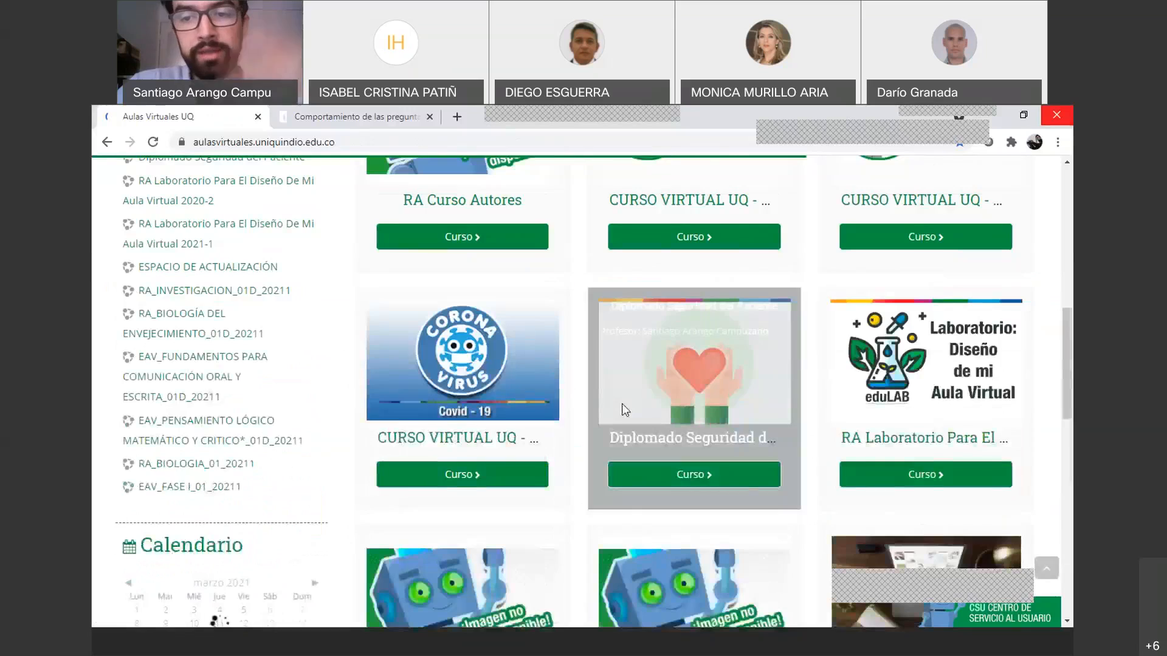
pyautogui.scroll(-4, 938, 353)
# Open the RA_INVESTIGACION_01D_20211 course and its TIPOS DE CONOCIMIENTO quiz
pyautogui.click(938, 352)
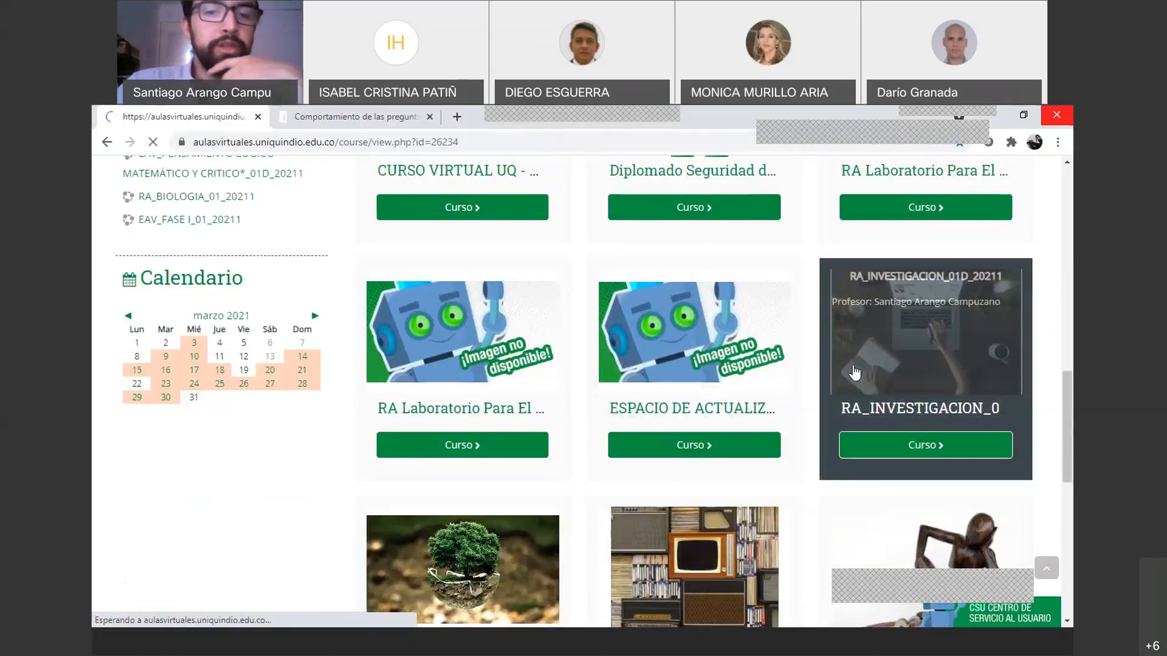
pyautogui.scroll(-1, 840, 378)
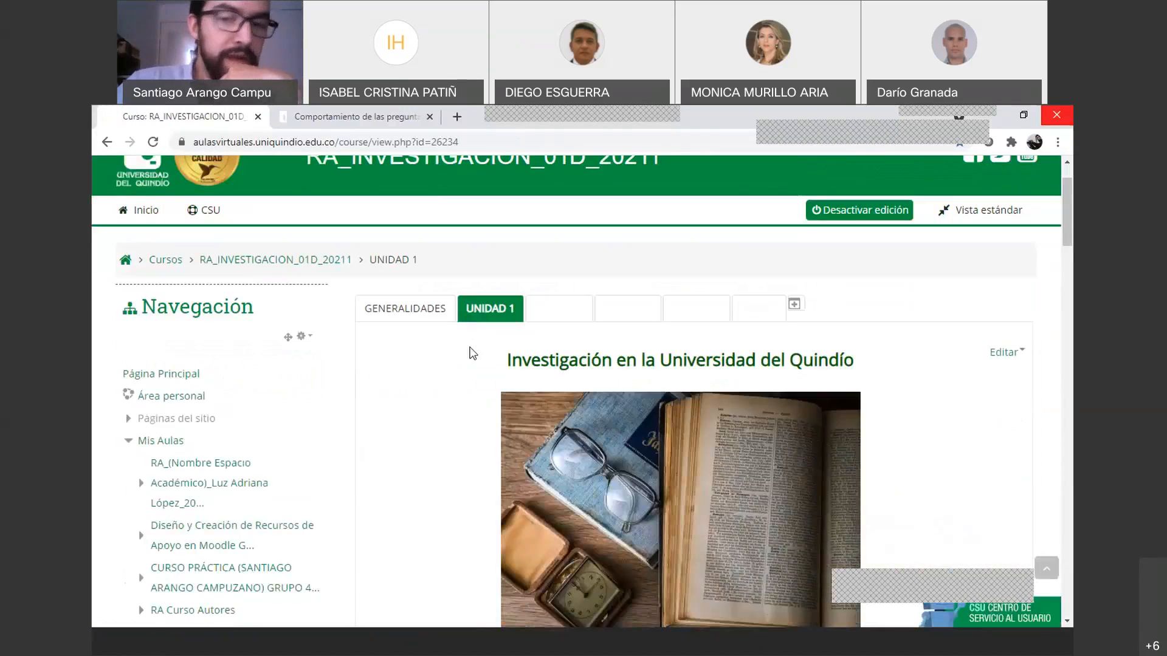
pyautogui.scroll(-6, 585, 353)
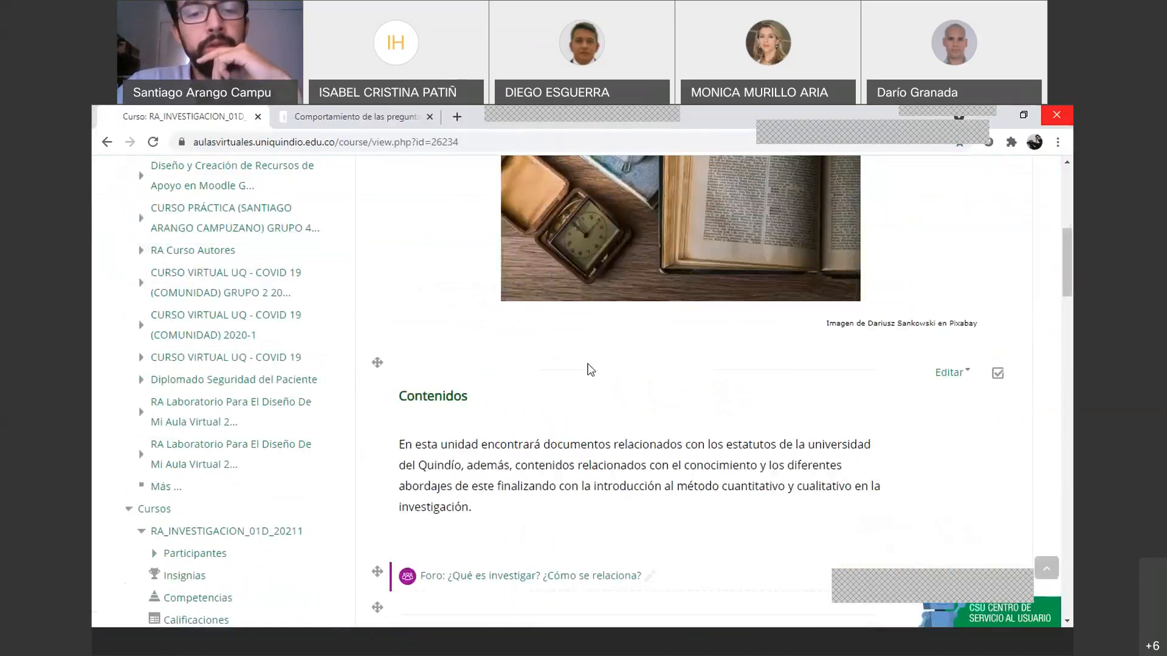
pyautogui.scroll(-10, 588, 367)
pyautogui.scroll(1, 529, 382)
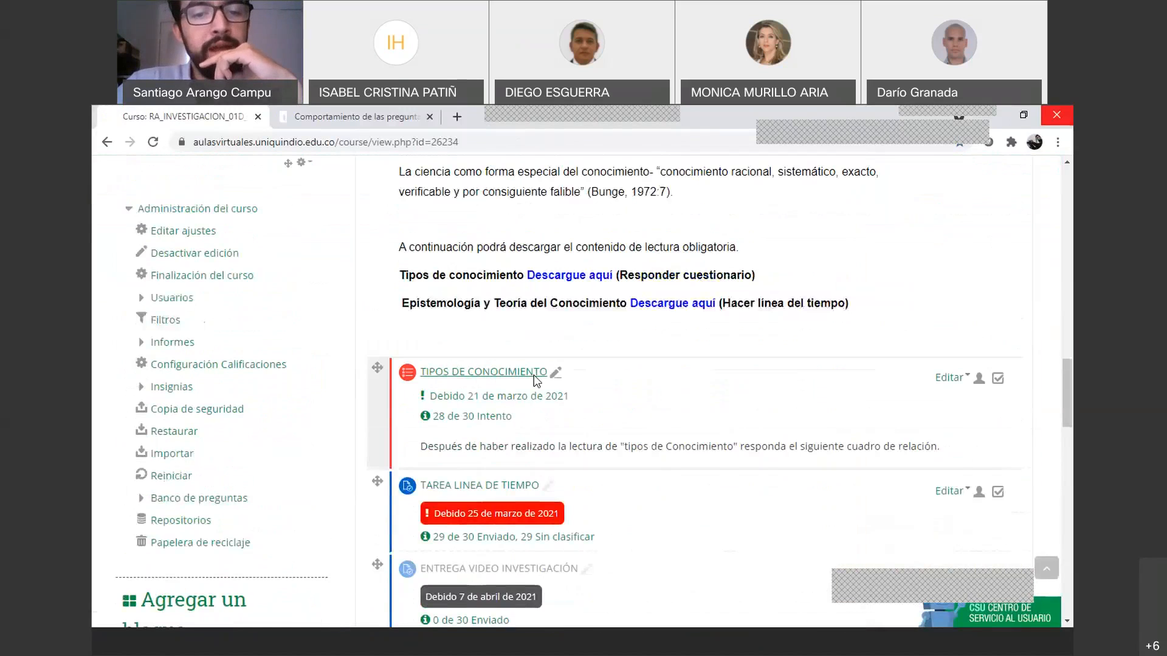
pyautogui.scroll(1, 536, 381)
pyautogui.click(495, 400)
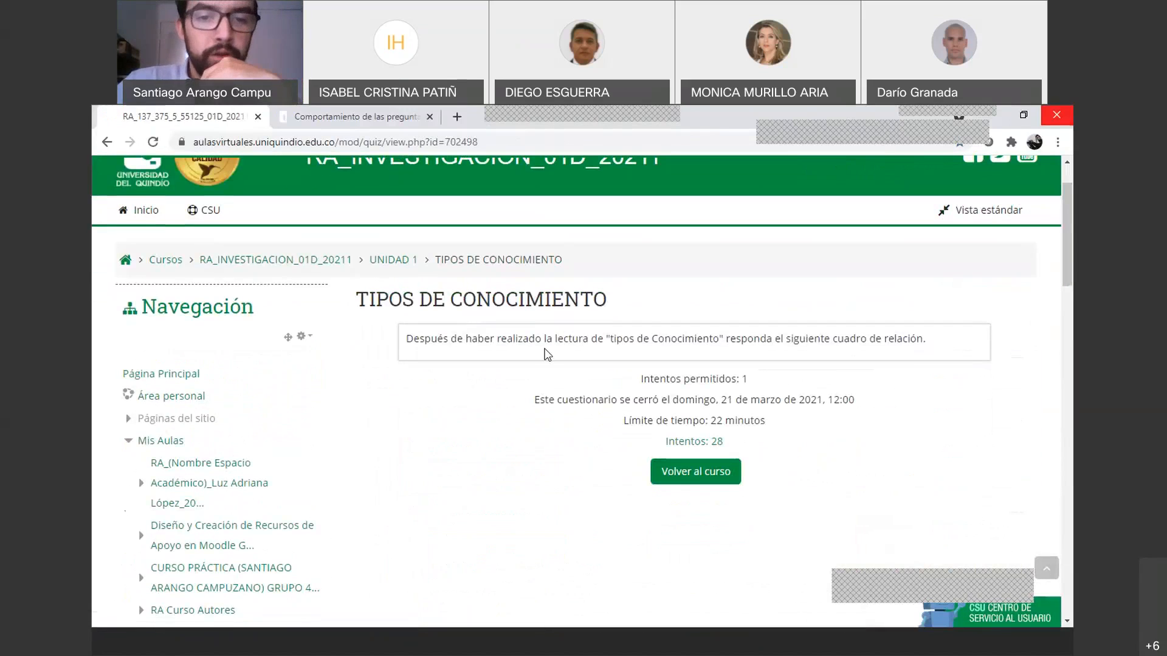
pyautogui.scroll(1, 547, 360)
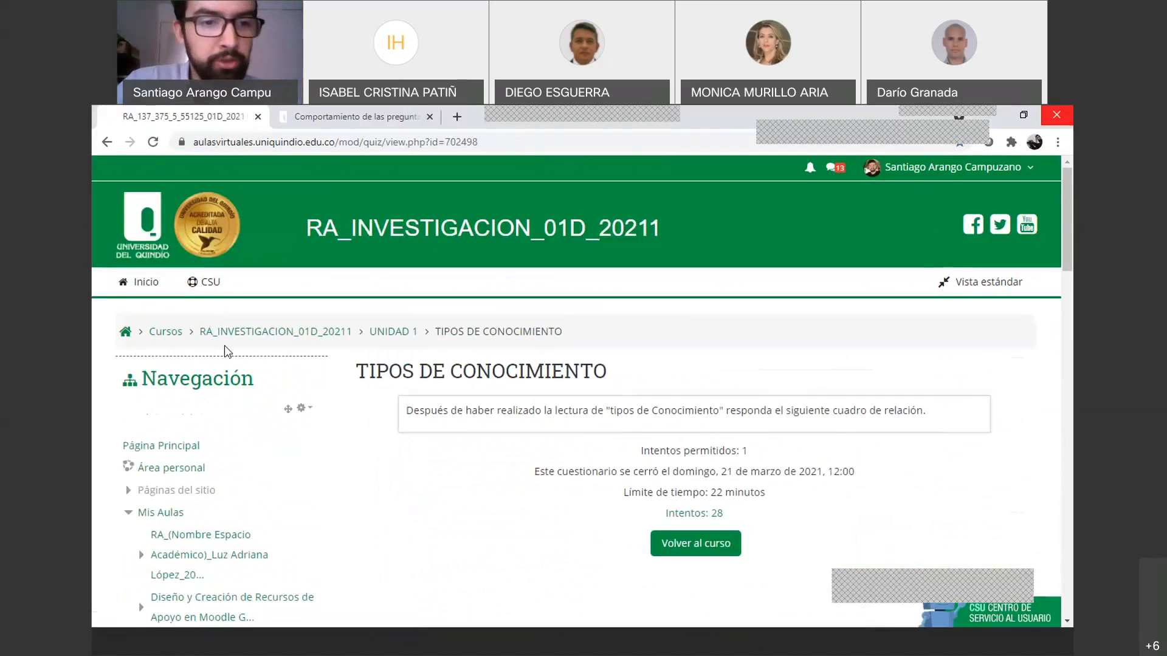
# Back in UNIDAD 1, toggle course editing off and on, then reopen TIPOS DE CONOCIMIENTO
pyautogui.click(401, 337)
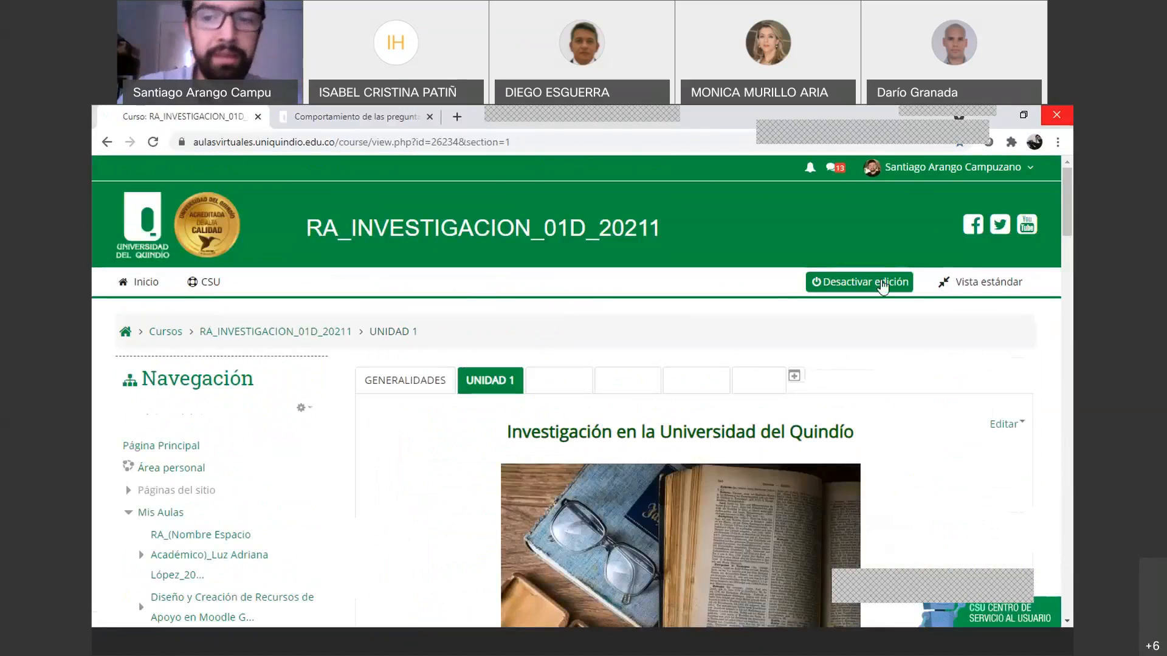
pyautogui.click(881, 283)
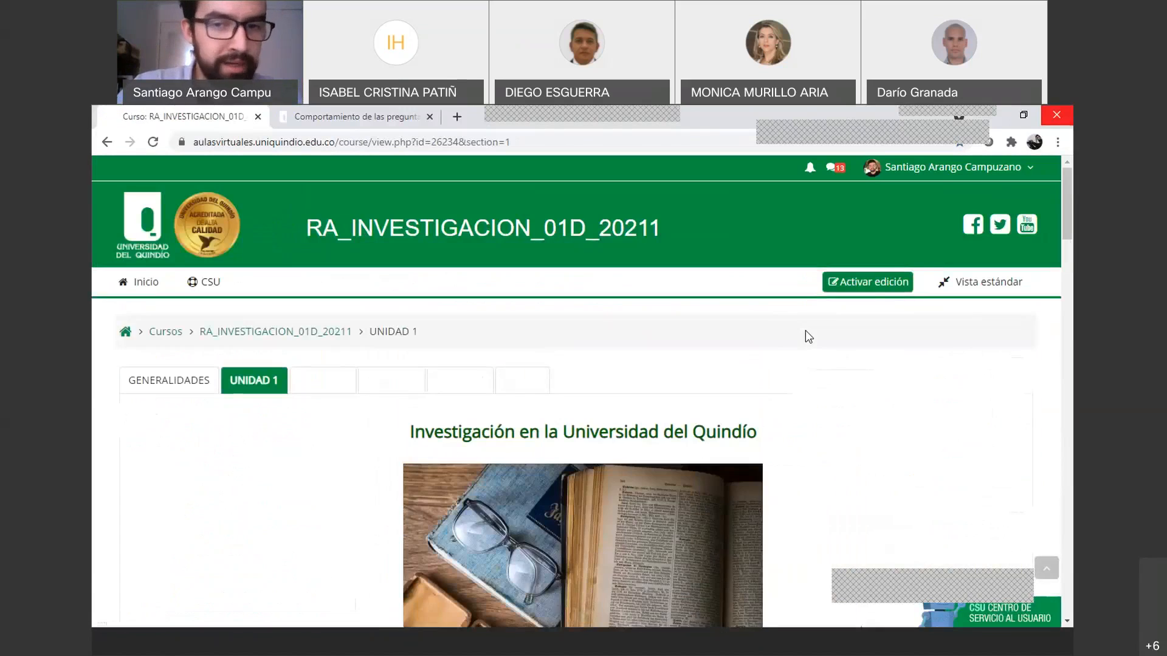
pyautogui.click(869, 282)
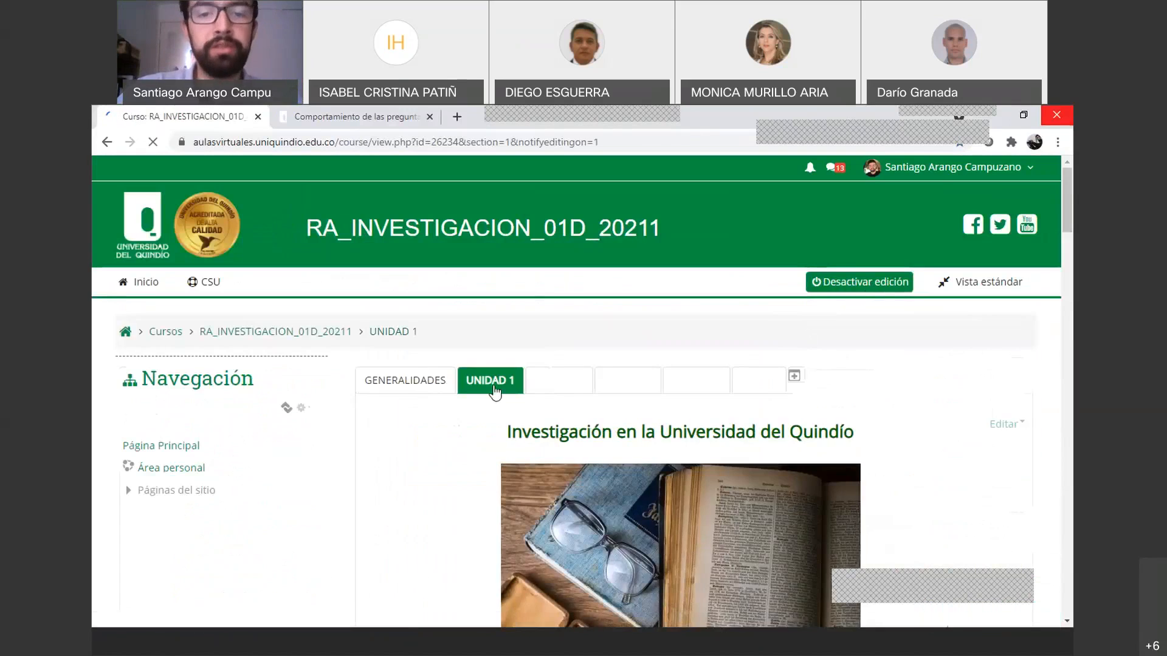
pyautogui.scroll(-10, 509, 383)
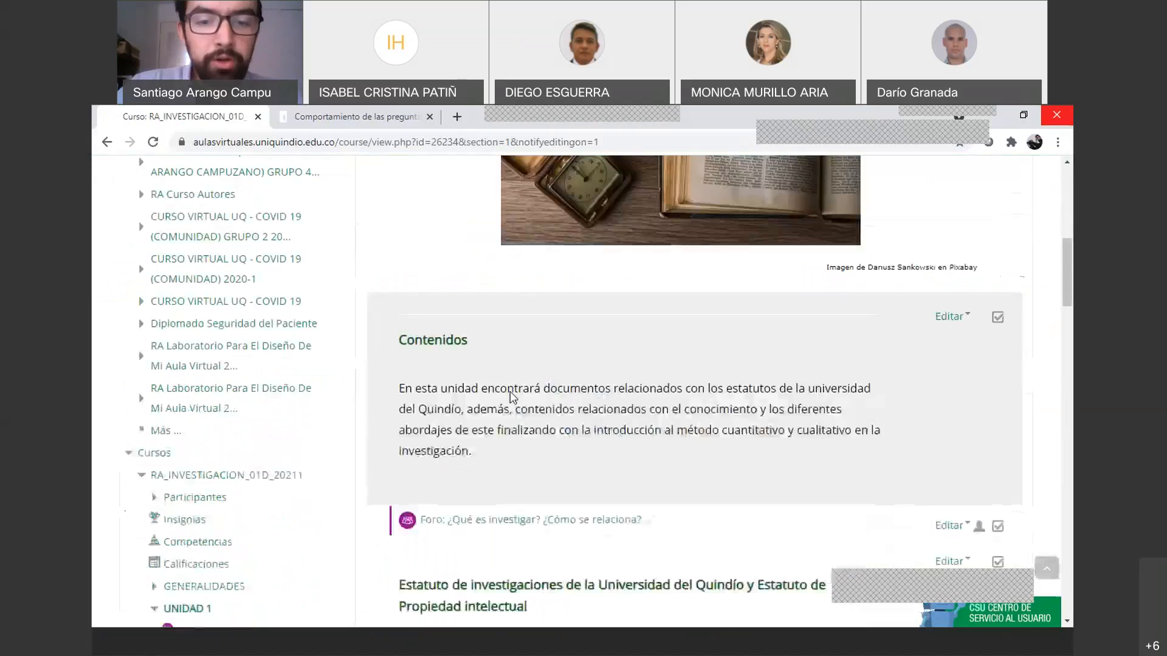
pyautogui.scroll(-15, 509, 391)
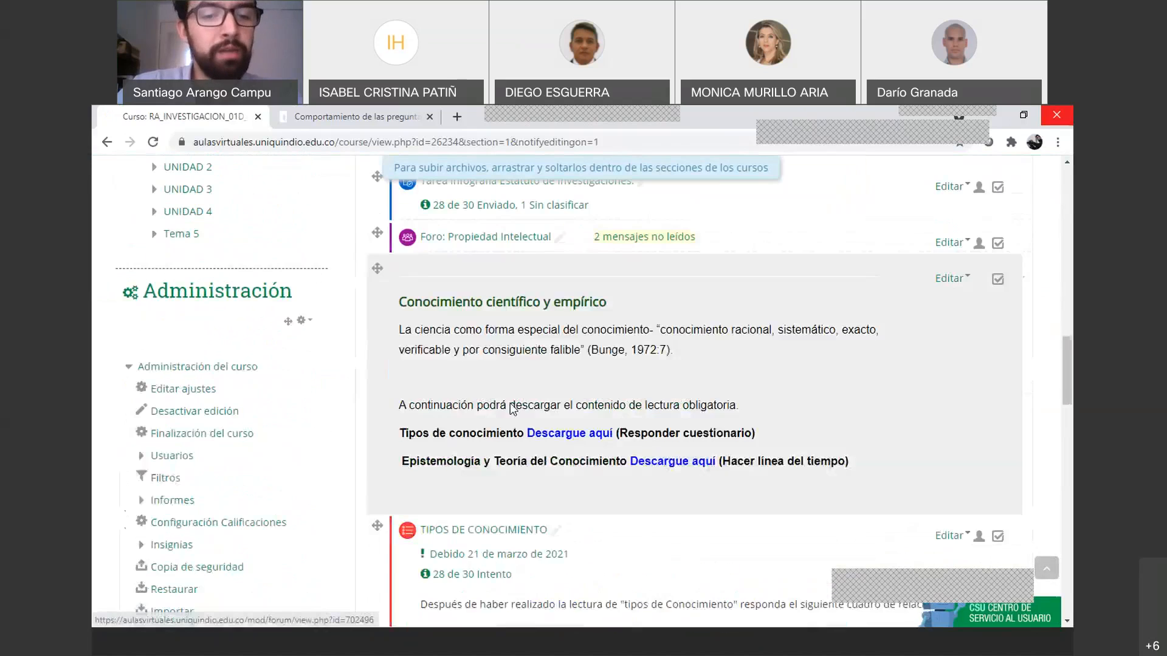
pyautogui.click(481, 405)
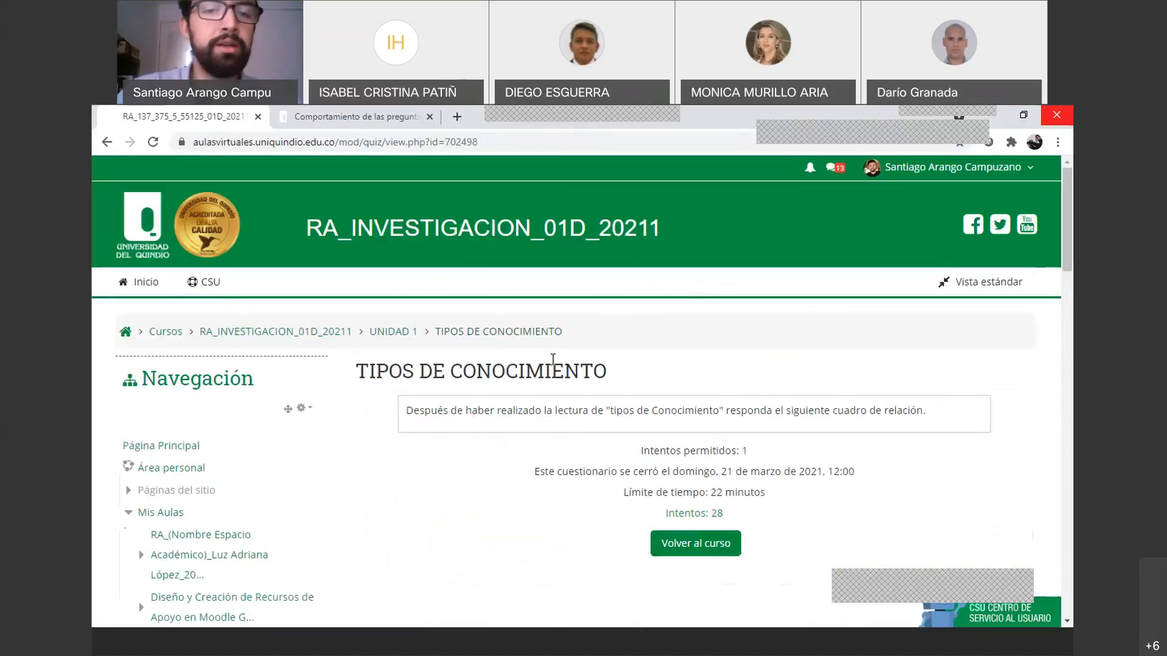
# Expand Resultados under Administración del cuestionario and open the Calificaciones report
pyautogui.scroll(-3, 552, 358)
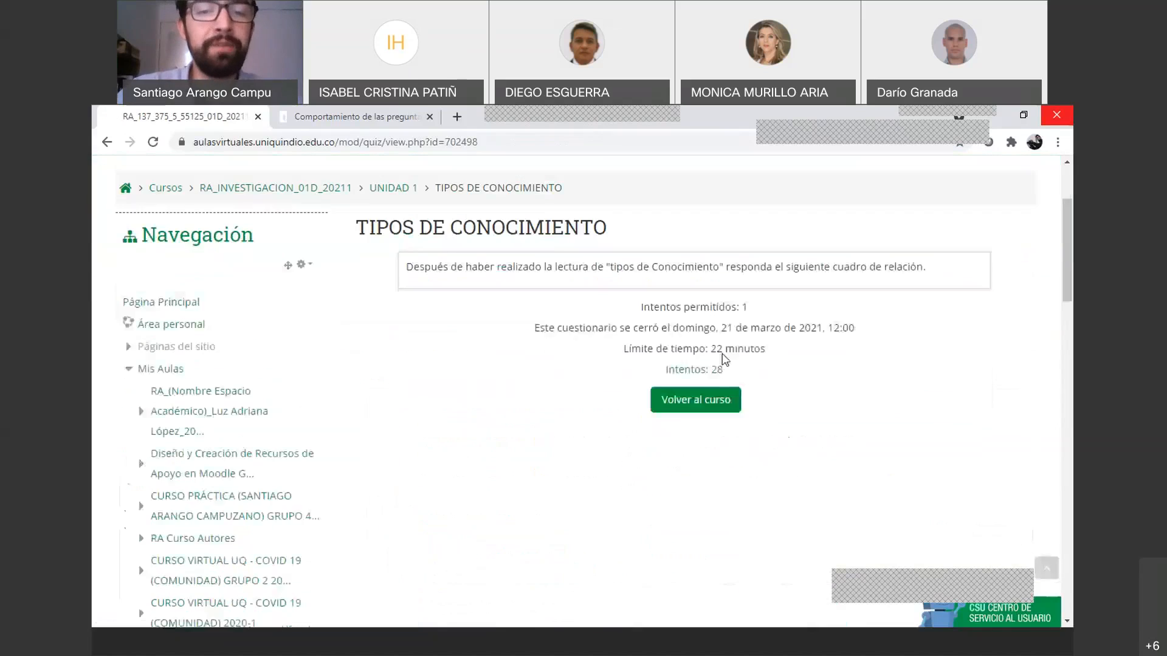
pyautogui.scroll(-3, 396, 363)
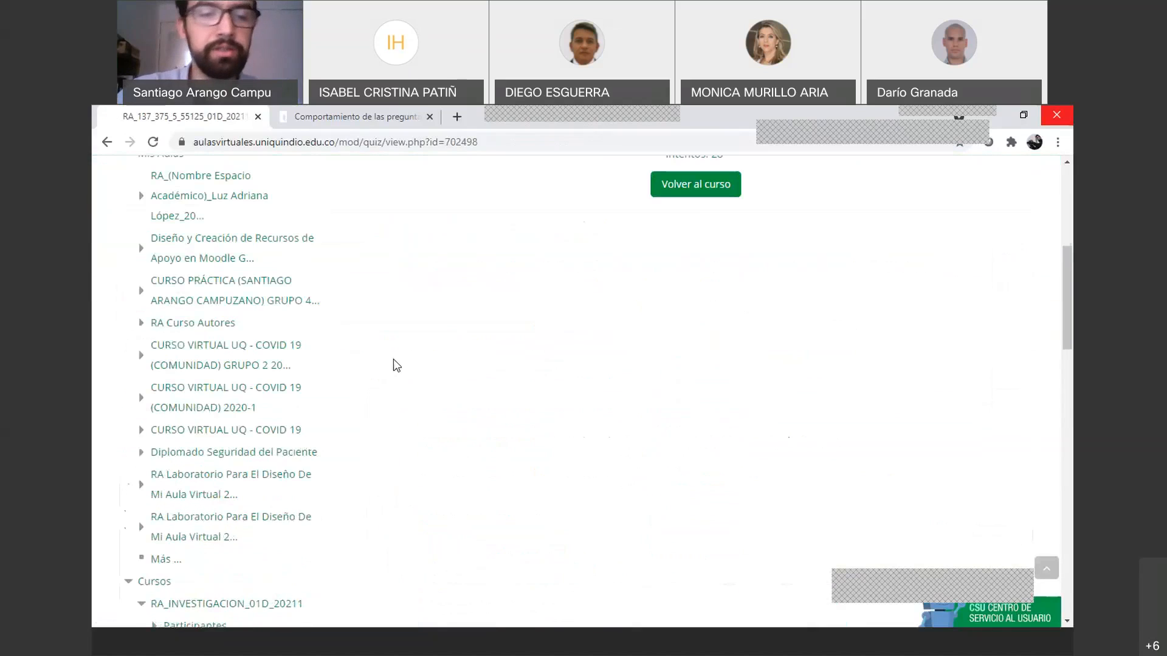
pyautogui.scroll(-12, 396, 362)
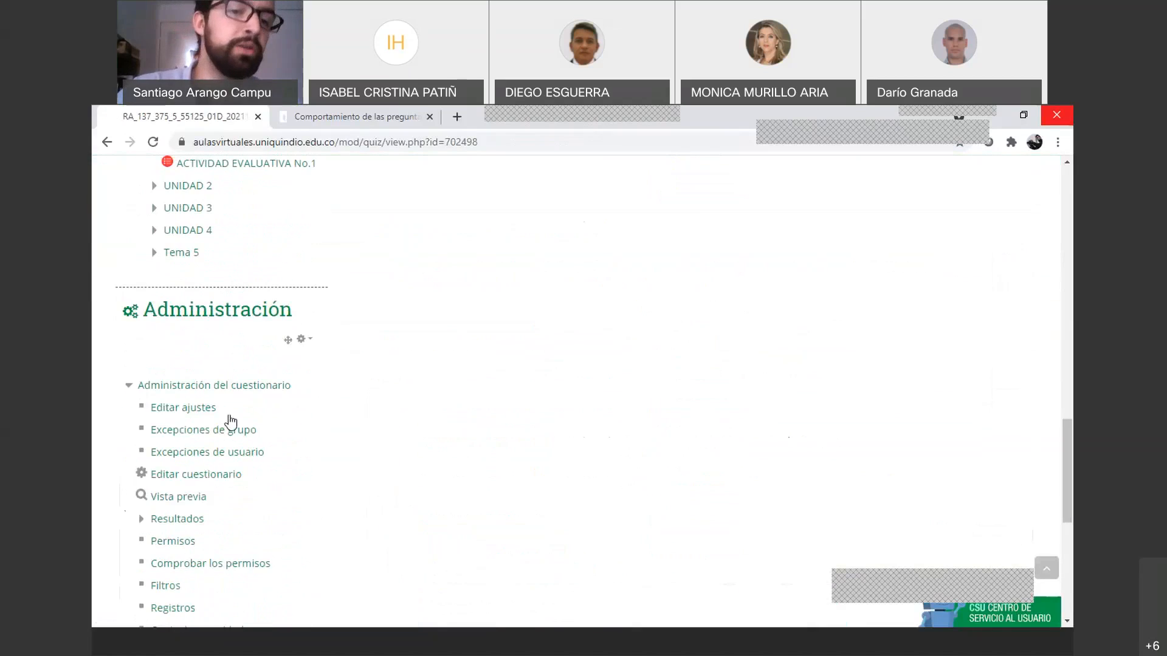
pyautogui.scroll(-1, 176, 335)
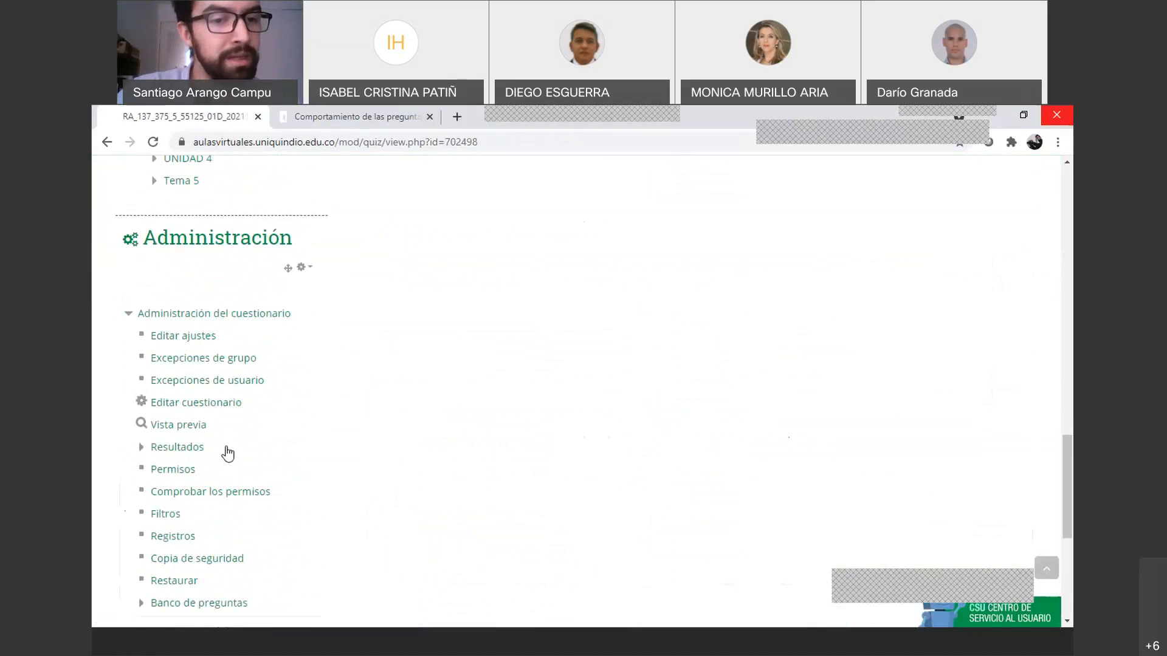
pyautogui.scroll(-1, 384, 433)
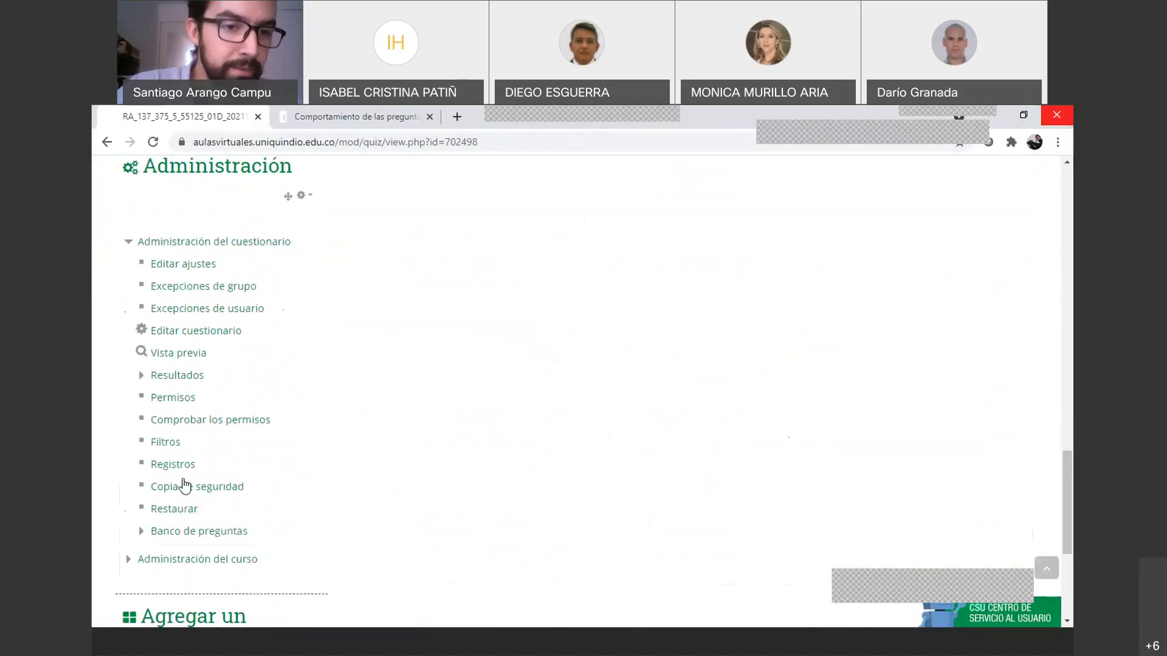
pyautogui.scroll(-4, 190, 338)
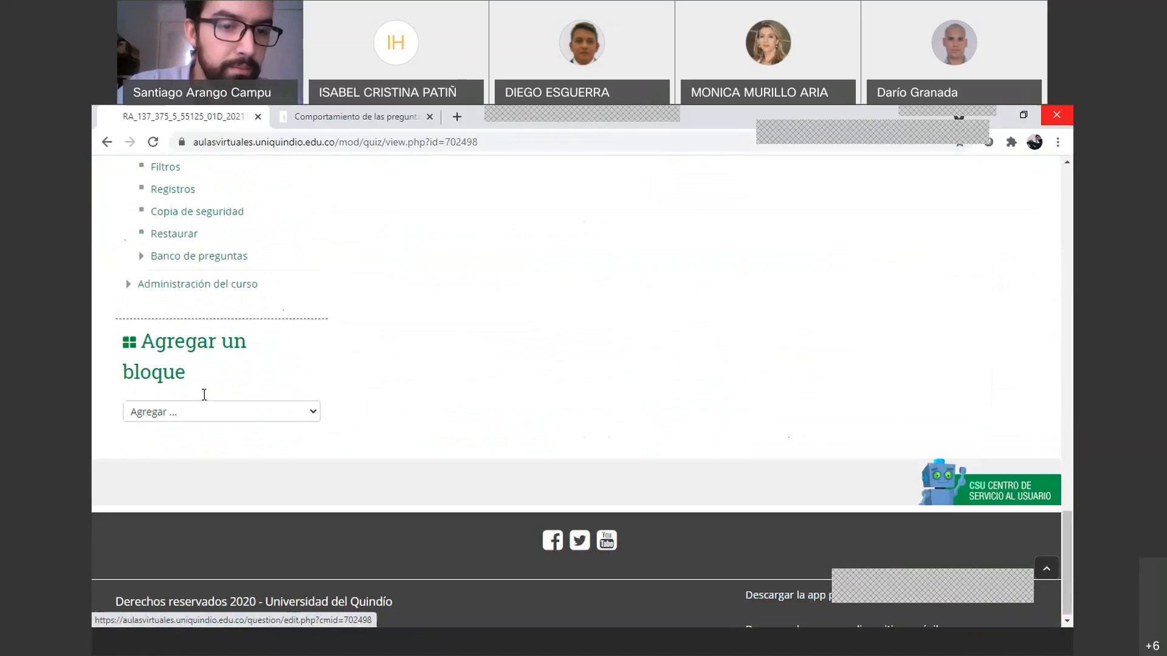
pyautogui.scroll(4, 204, 395)
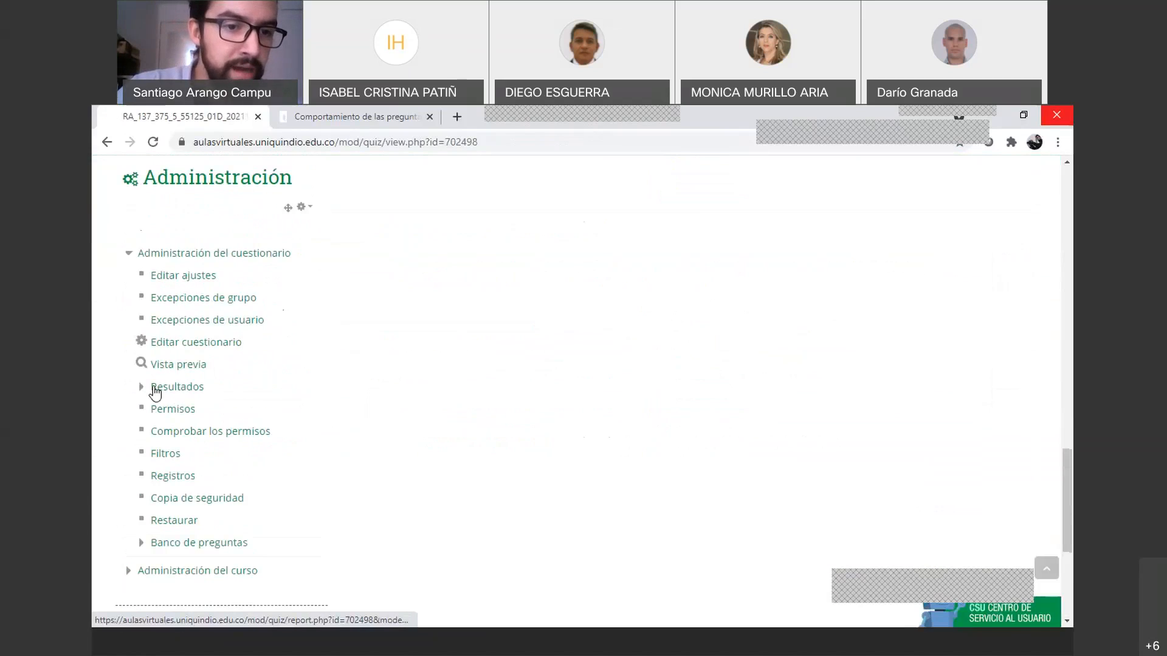
pyautogui.click(155, 392)
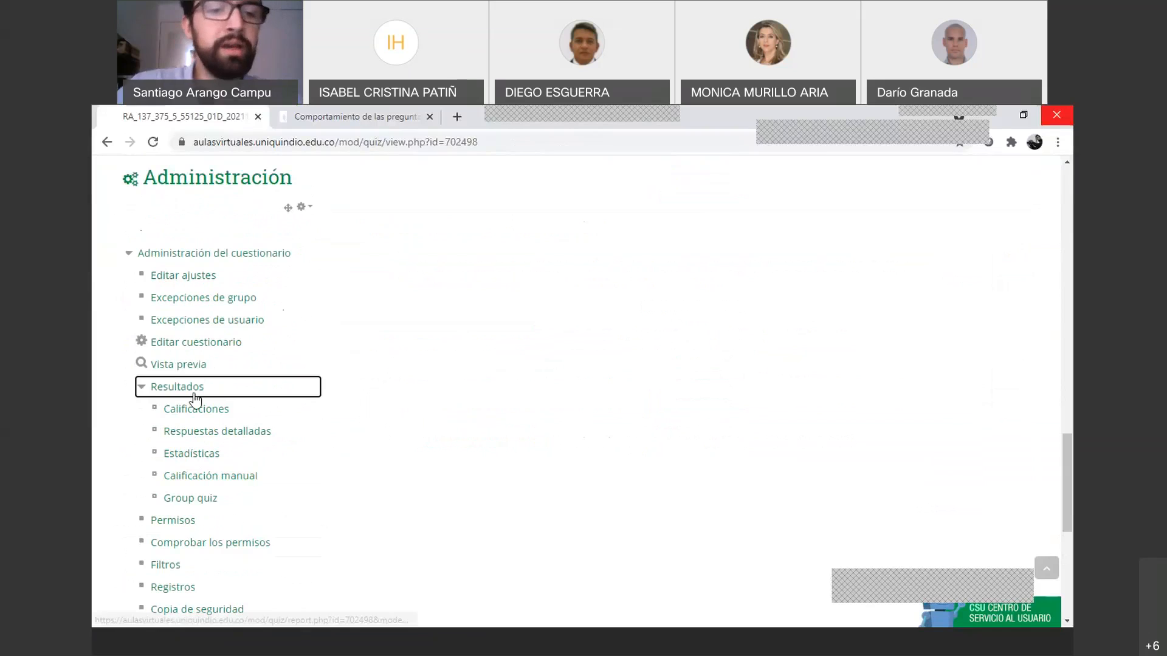
pyautogui.click(194, 416)
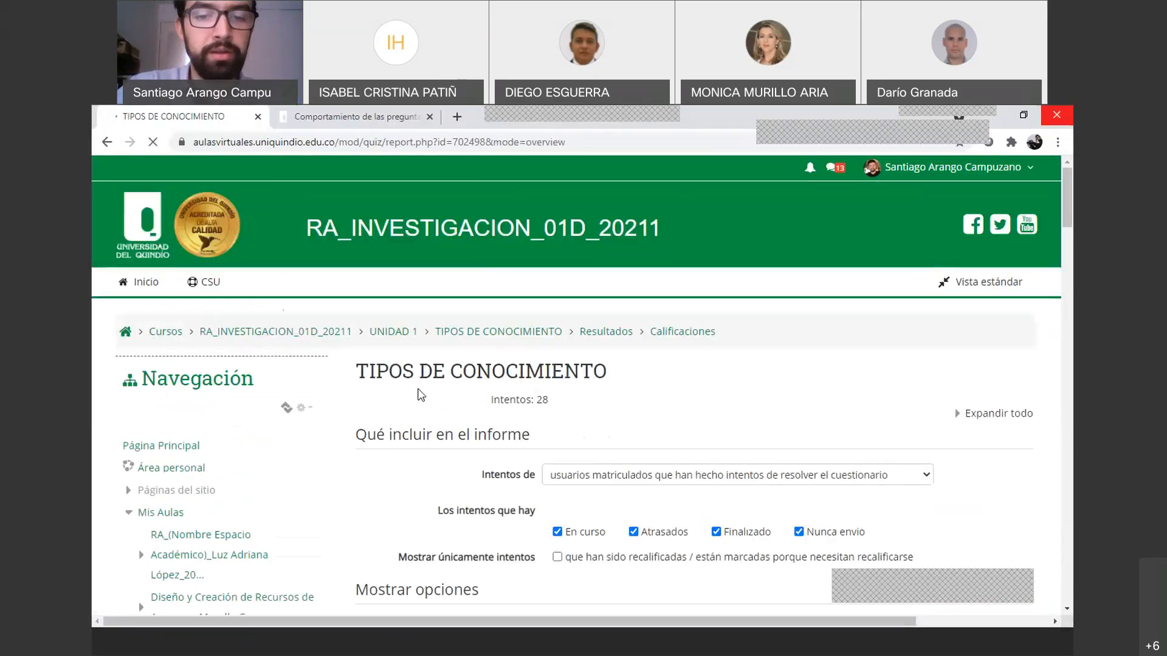
pyautogui.scroll(-3, 421, 395)
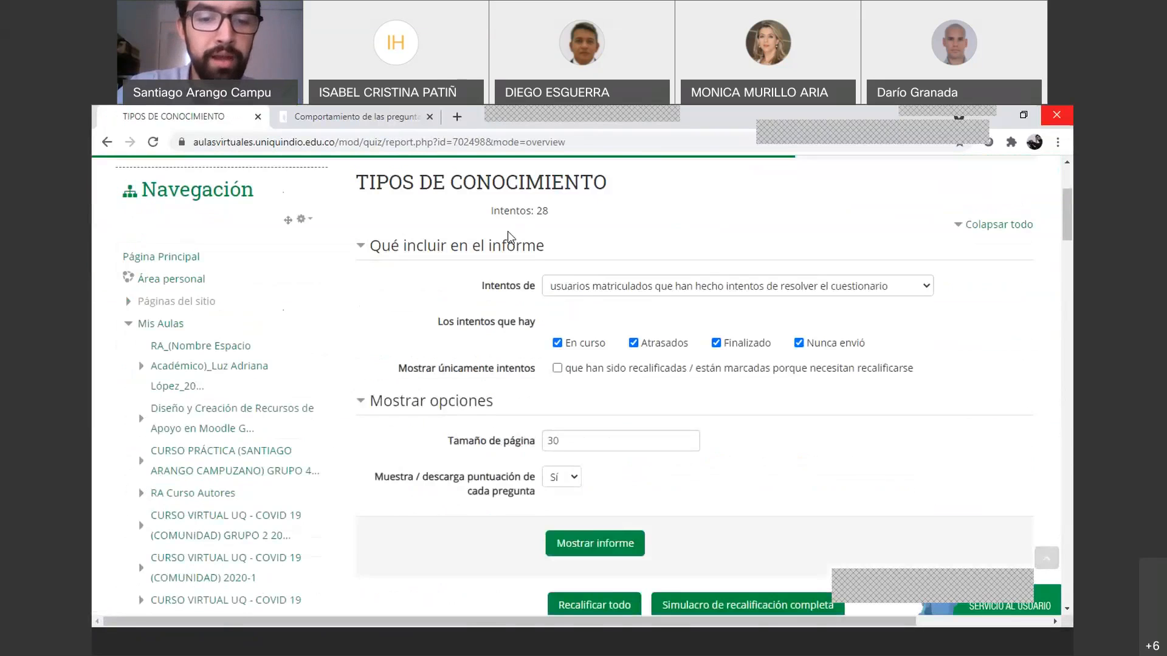
pyautogui.scroll(-8, 508, 231)
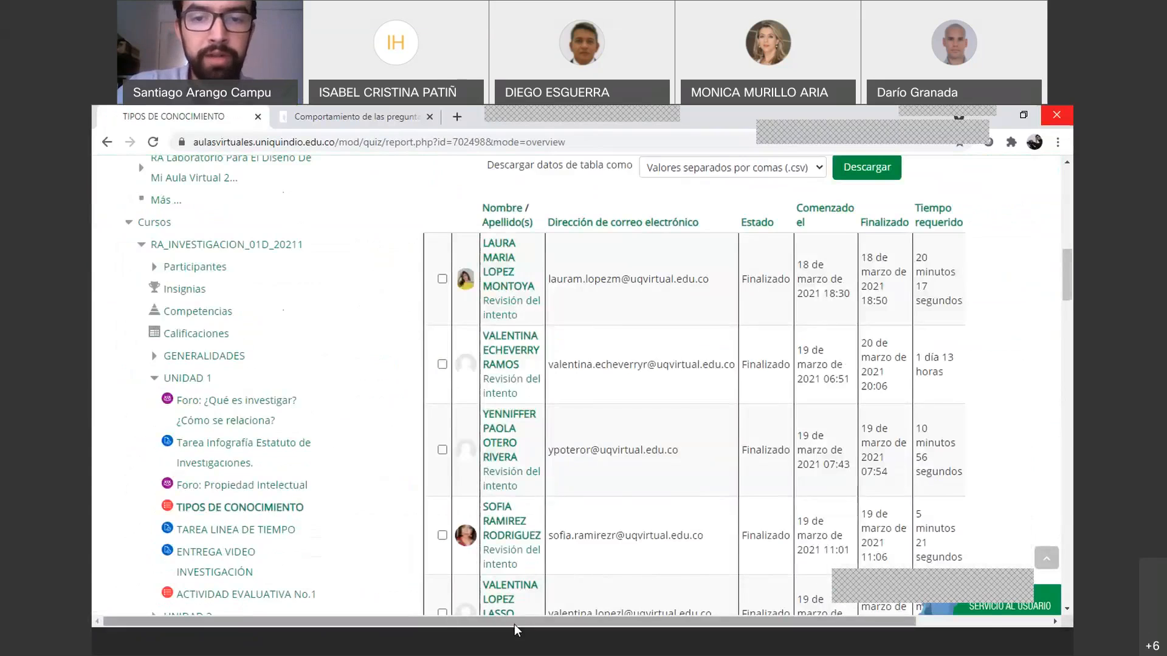
pyautogui.moveTo(514, 624); pyautogui.dragTo(593, 624)
pyautogui.hscroll(1, 620, 308)
pyautogui.hscroll(10, 621, 309)
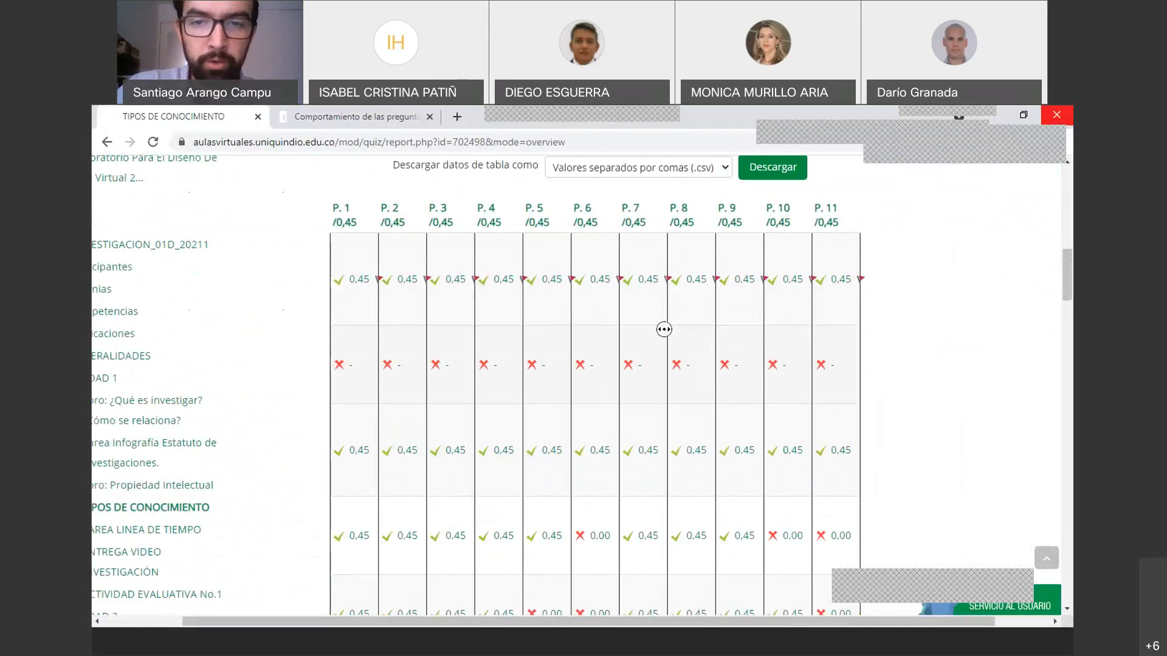
pyautogui.hscroll(-10, 516, 337)
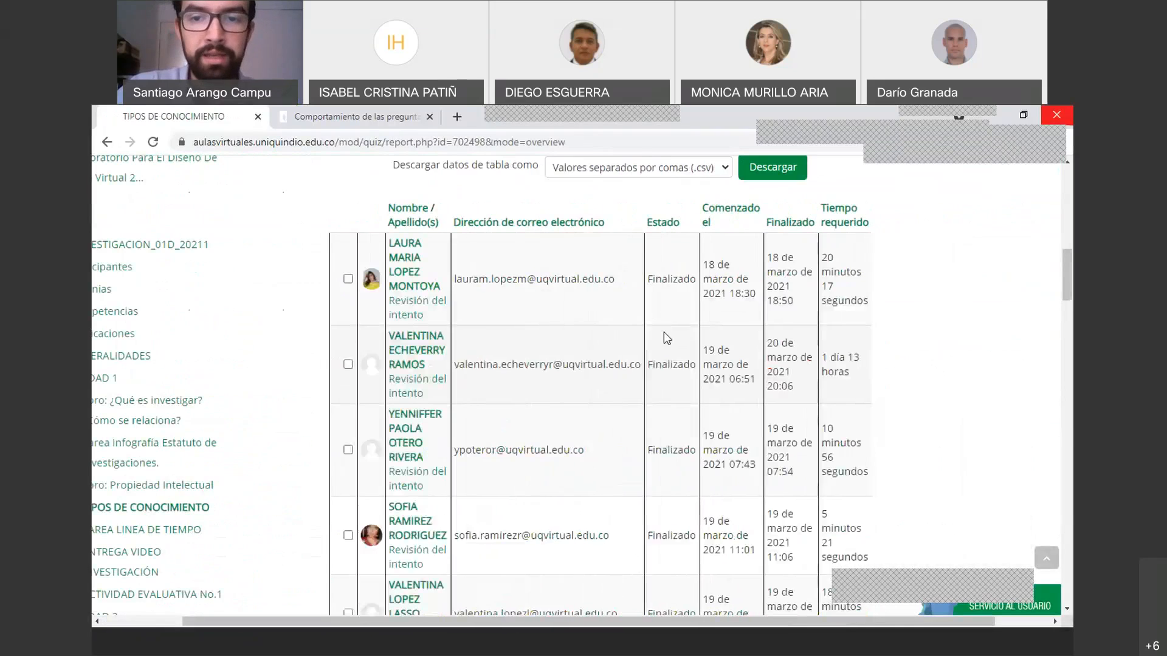
pyautogui.hscroll(1, 602, 346)
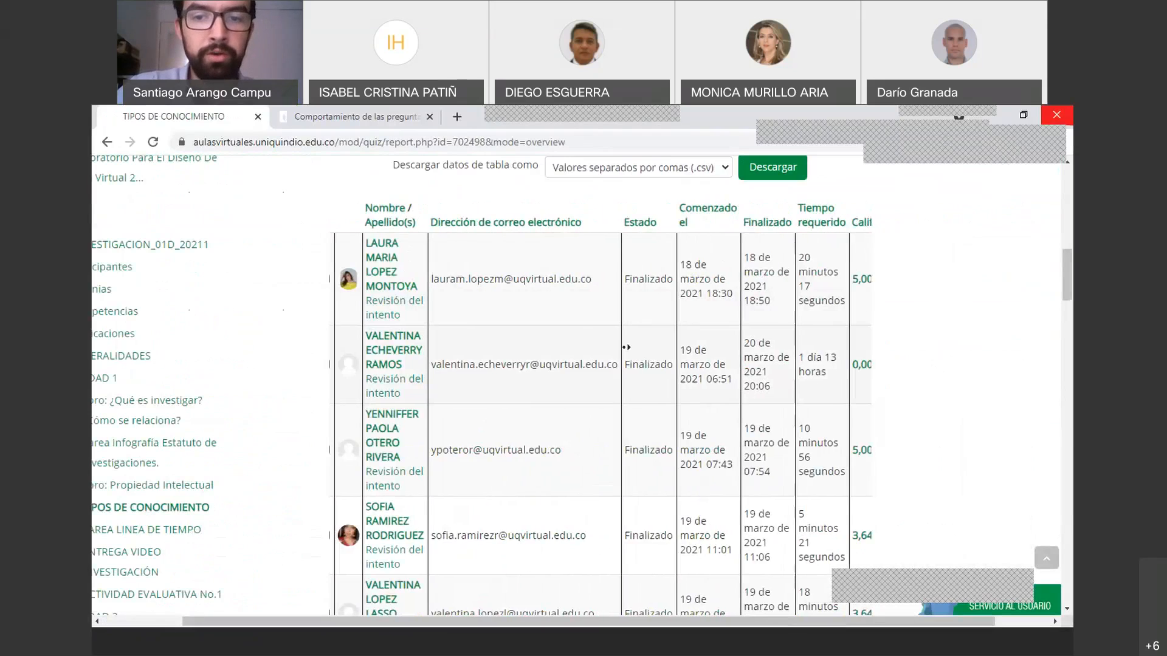
pyautogui.hscroll(4, 626, 347)
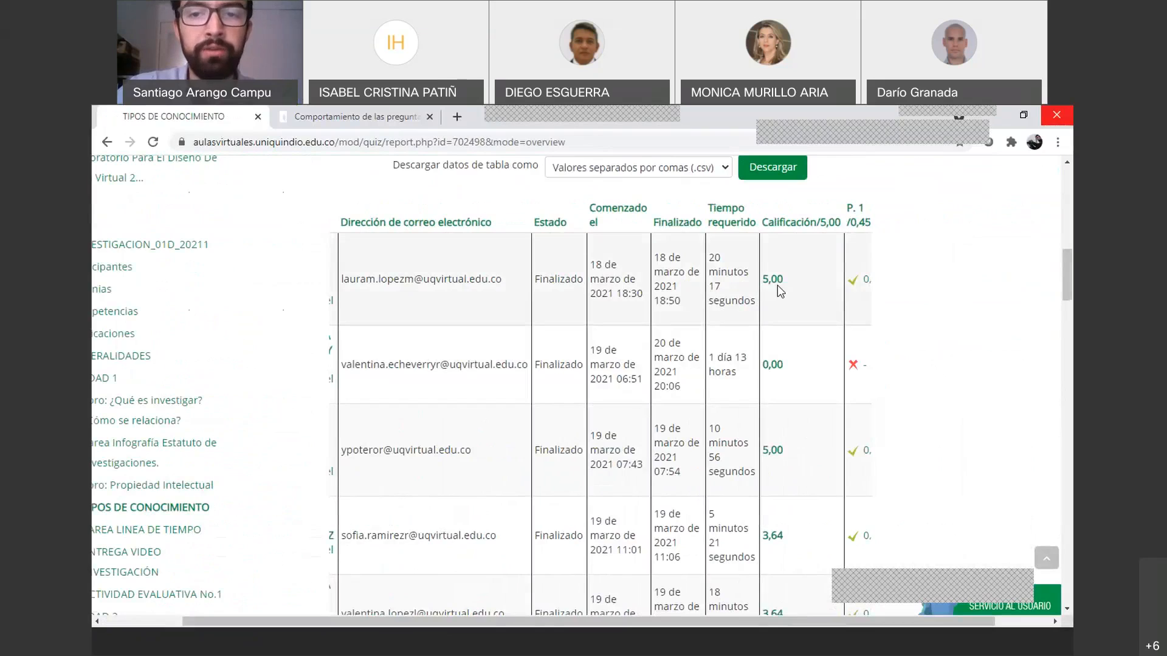
pyautogui.moveTo(643, 294); pyautogui.dragTo(666, 302)
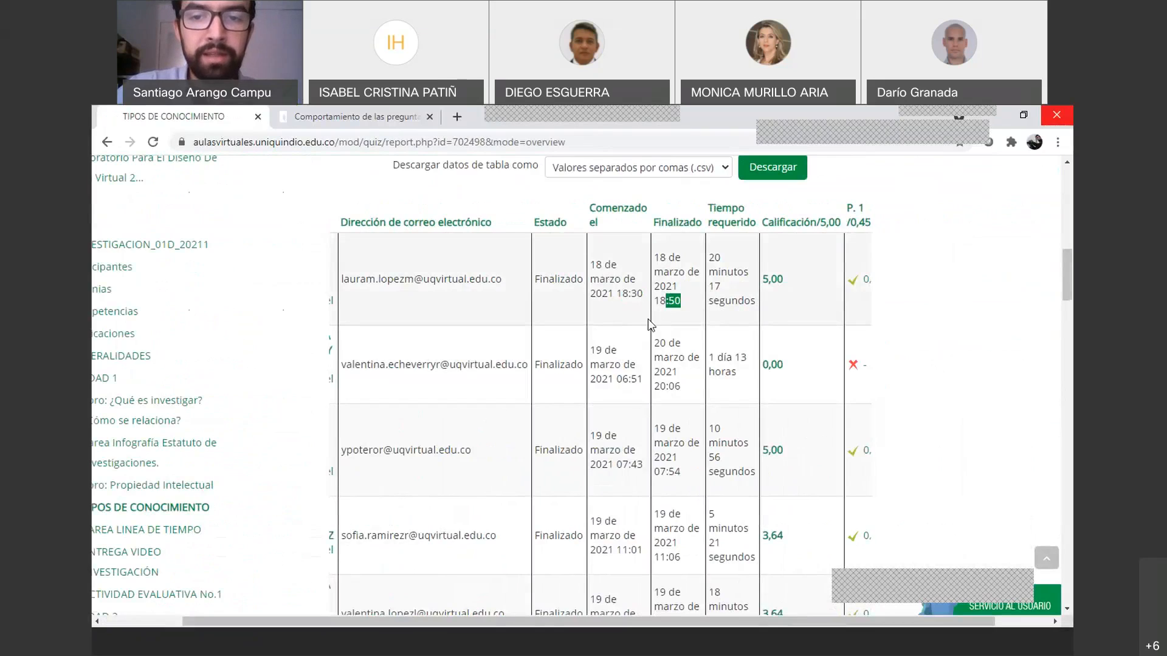
pyautogui.click(604, 305)
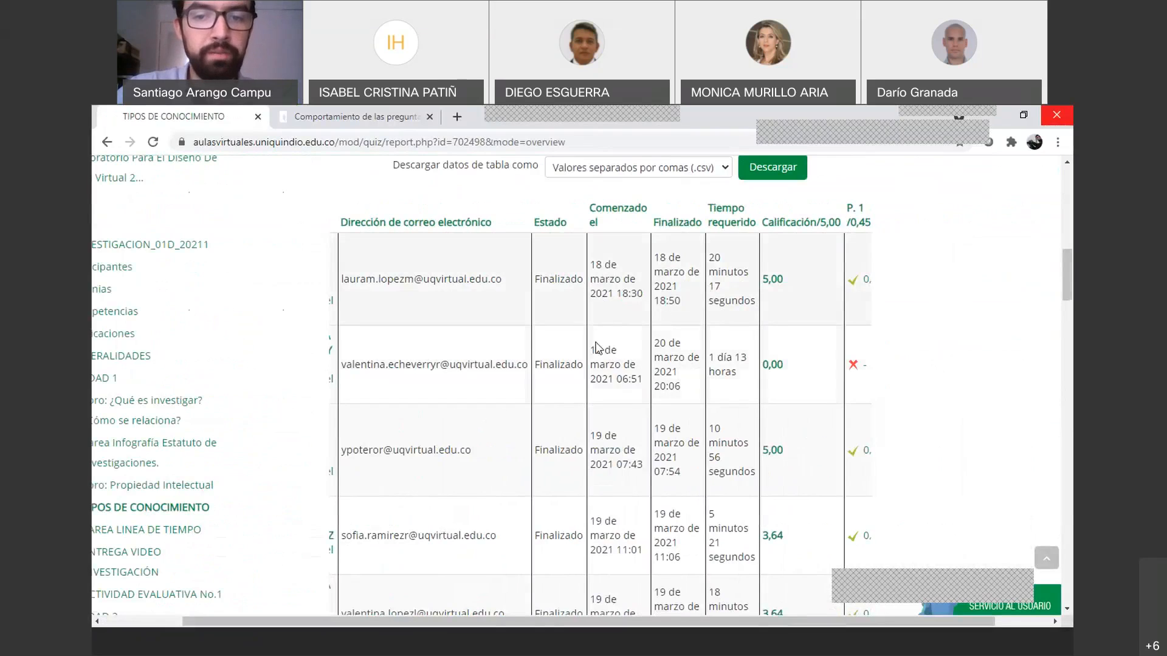
pyautogui.scroll(1, 574, 381)
pyautogui.scroll(4, 571, 380)
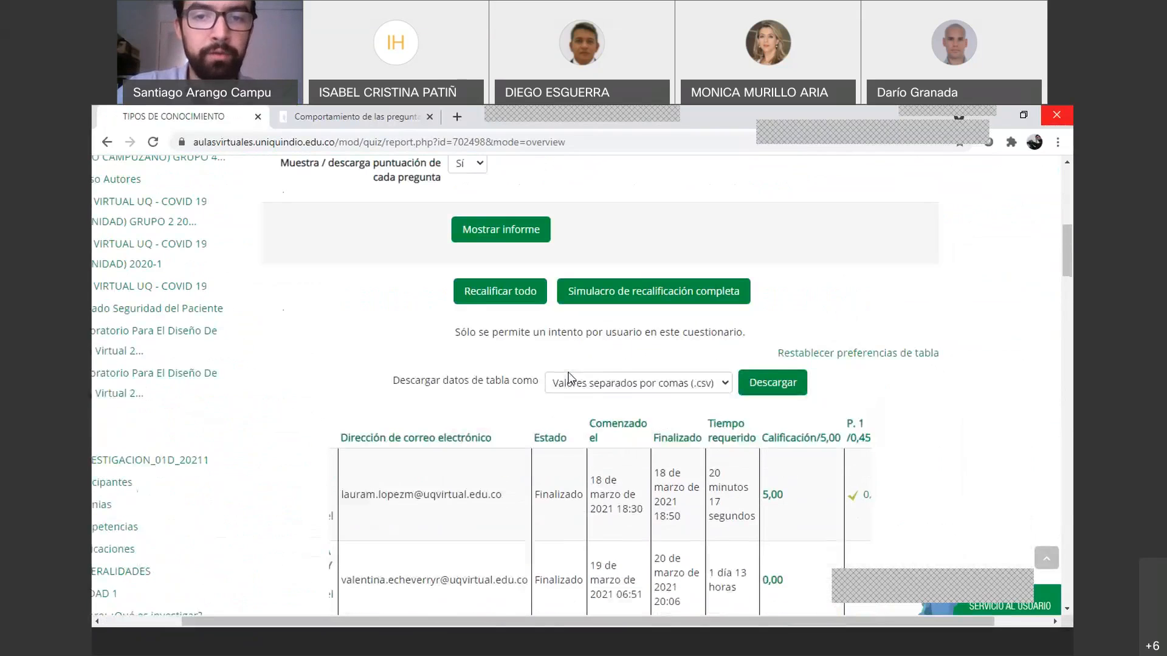
pyautogui.scroll(-6, 547, 455)
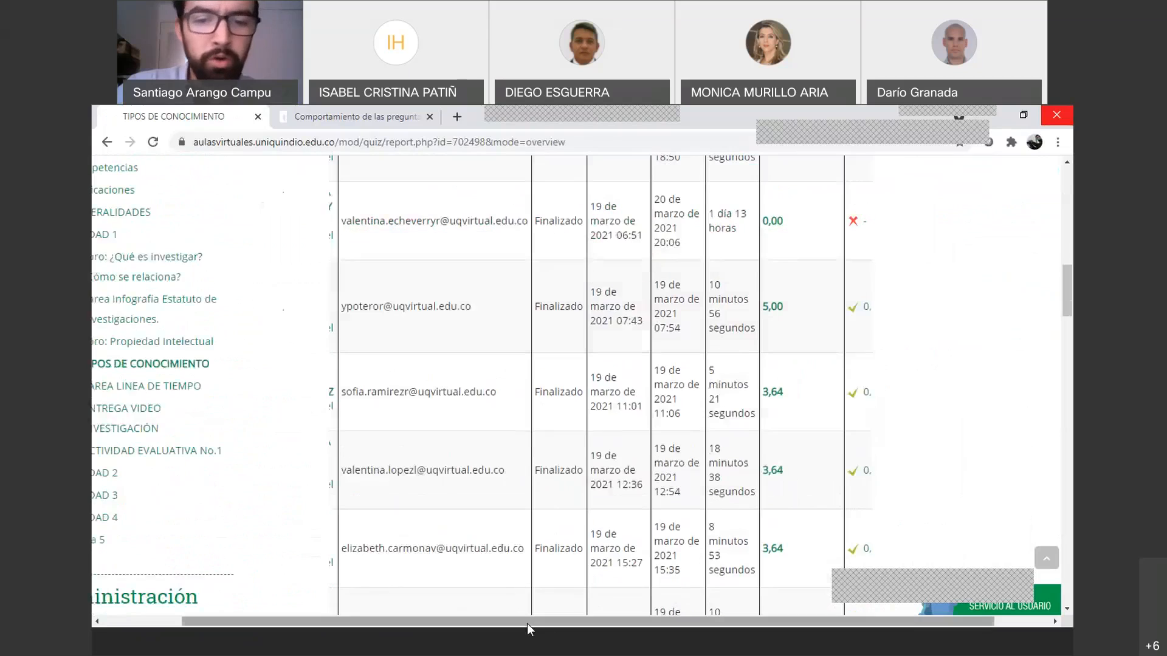
pyautogui.moveTo(526, 623); pyautogui.dragTo(516, 623)
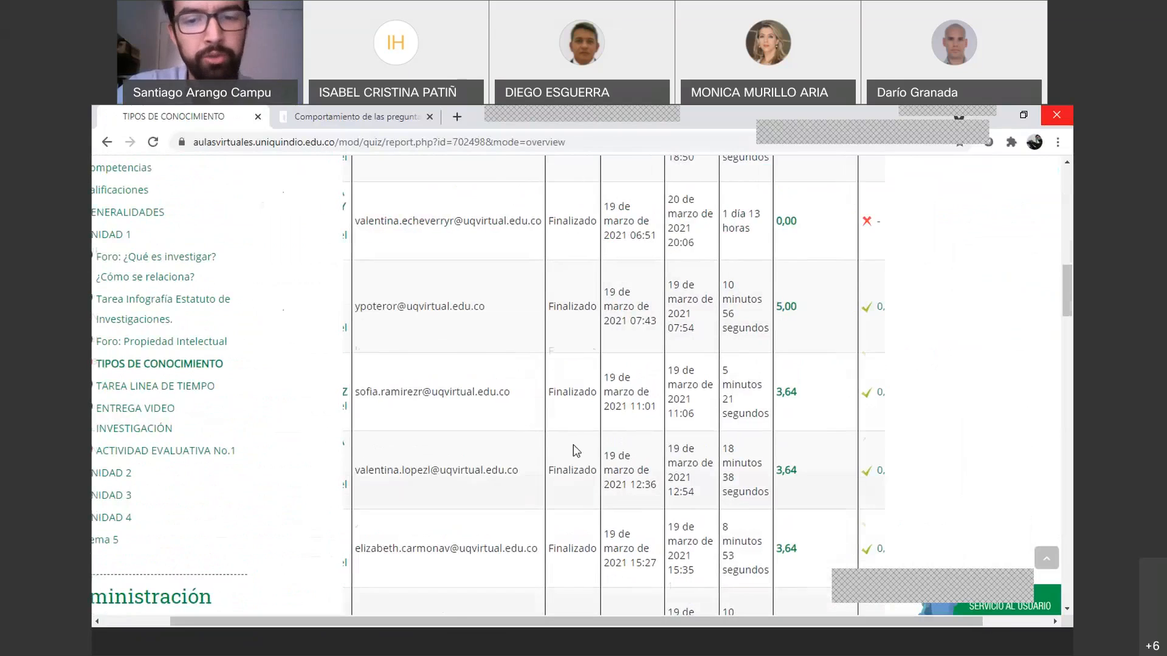
pyautogui.scroll(4, 573, 443)
pyautogui.scroll(1, 574, 450)
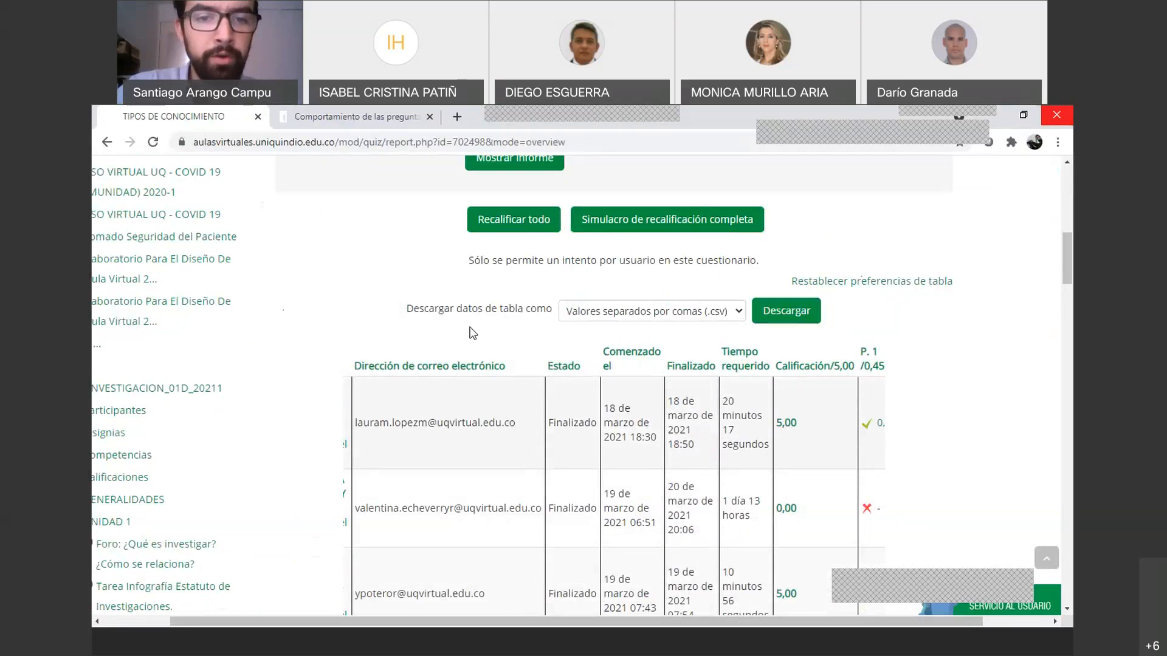
# Download the grades table as Microsoft Excel (.xlsx)
pyautogui.click(714, 316)
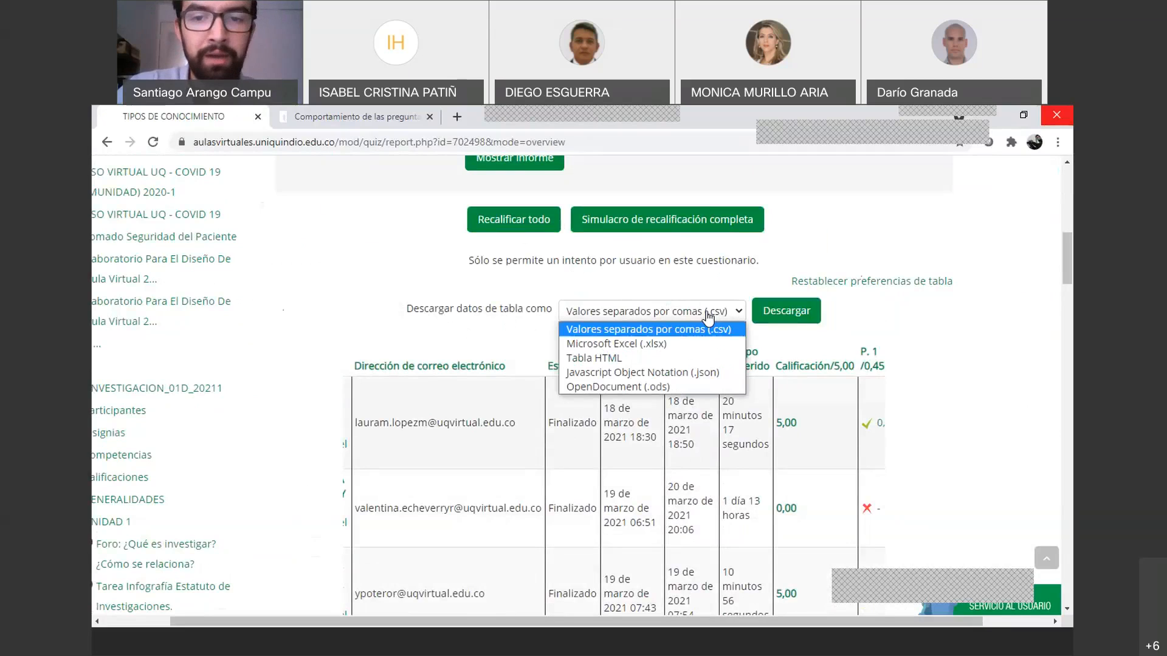
pyautogui.click(636, 345)
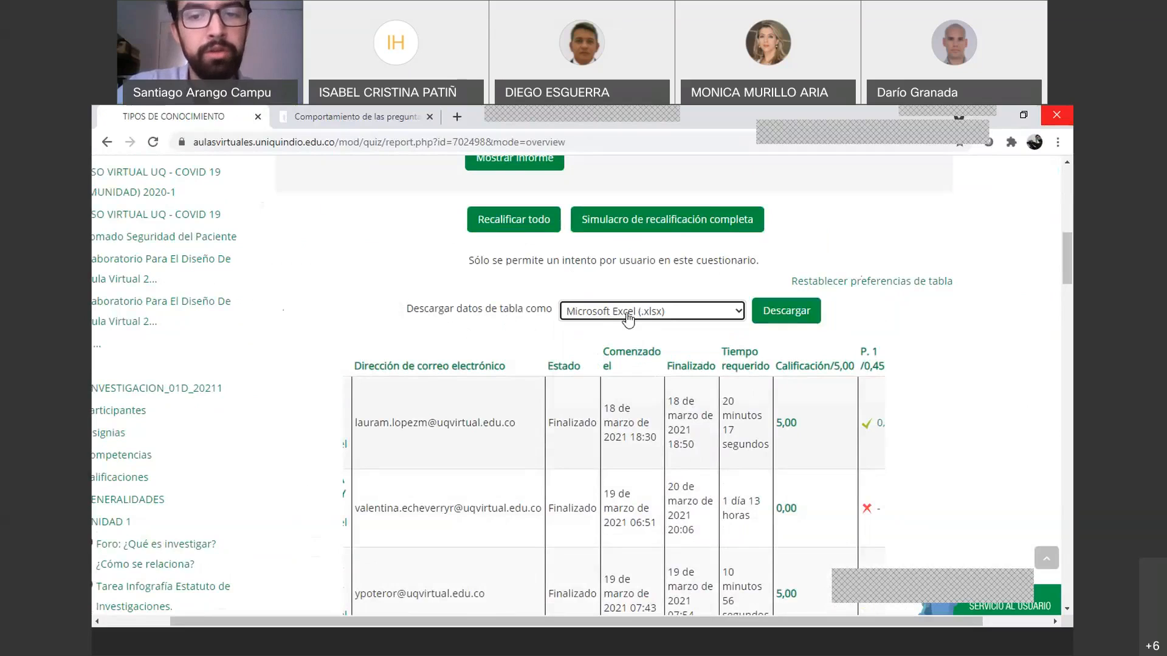
pyautogui.click(784, 322)
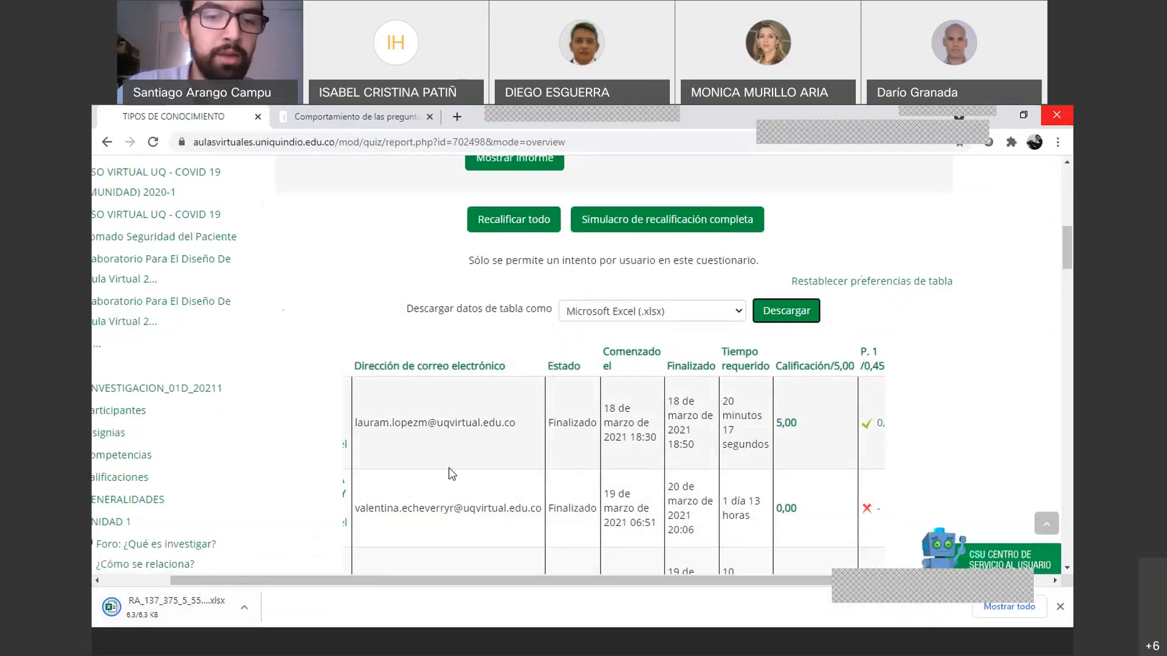
# Open the downloaded .xlsx file in Excel, leaving the format set to Microsoft Excel
pyautogui.scroll(-5, 449, 468)
pyautogui.click(192, 605)
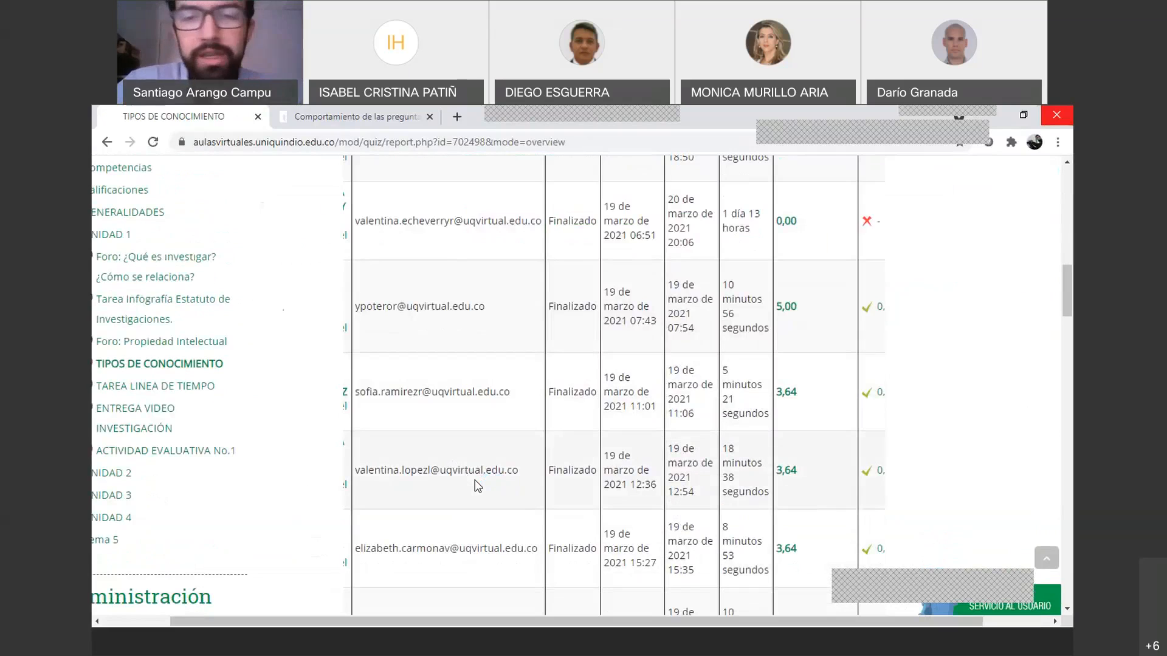
pyautogui.scroll(5, 477, 485)
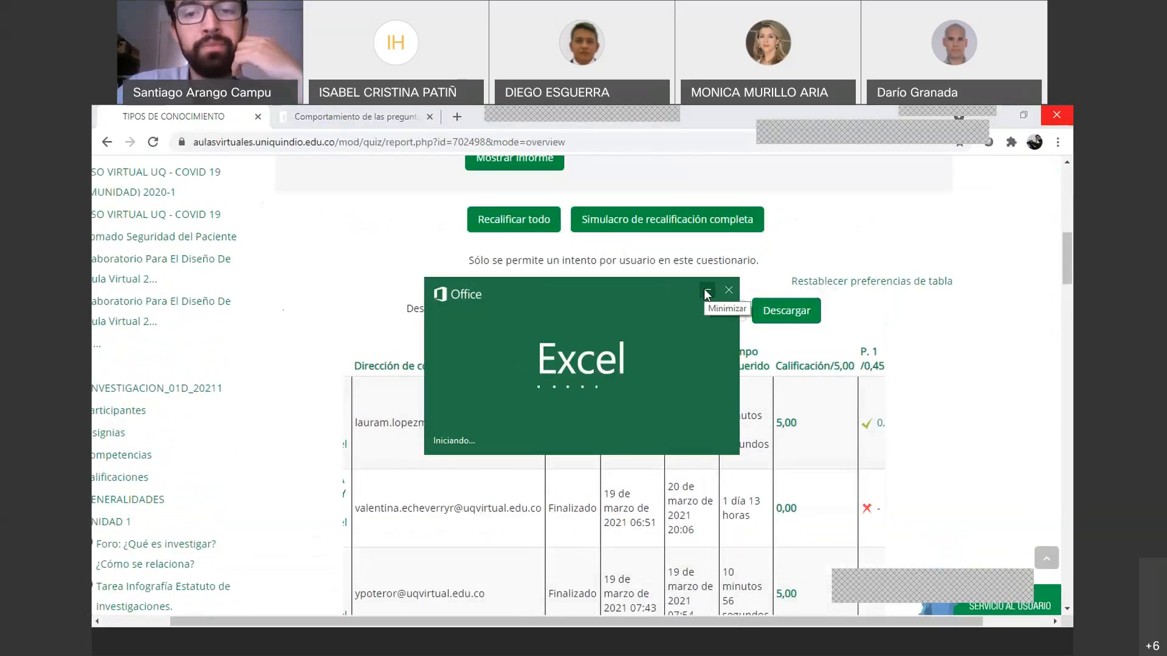
pyautogui.click(707, 294)
pyautogui.click(739, 314)
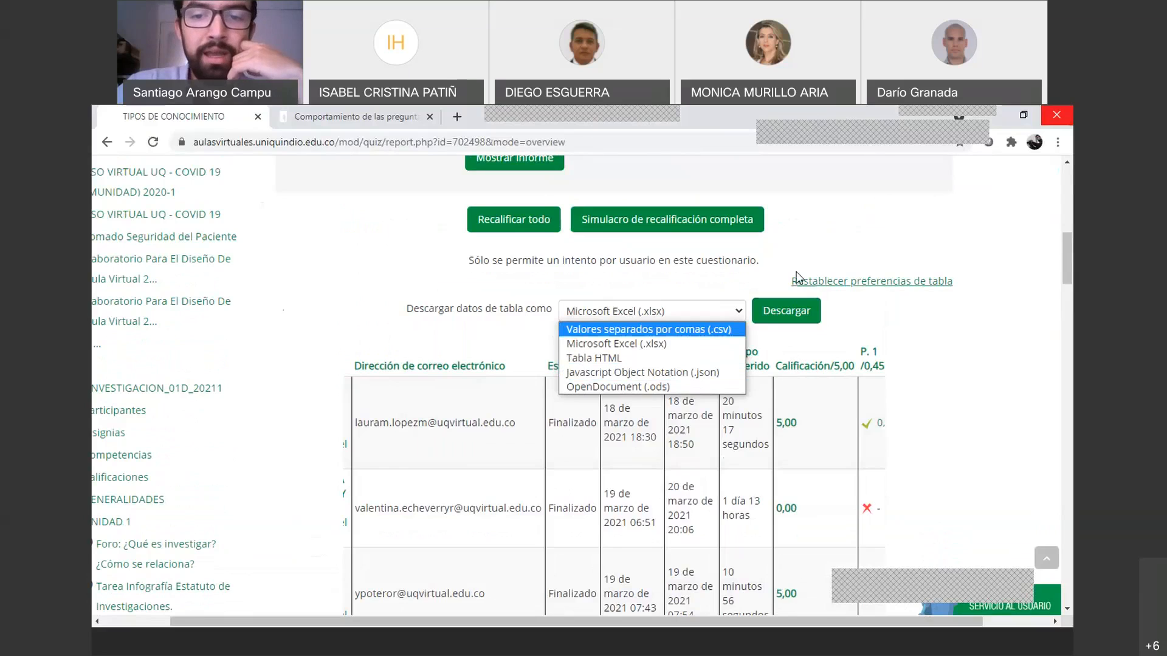
pyautogui.click(358, 334)
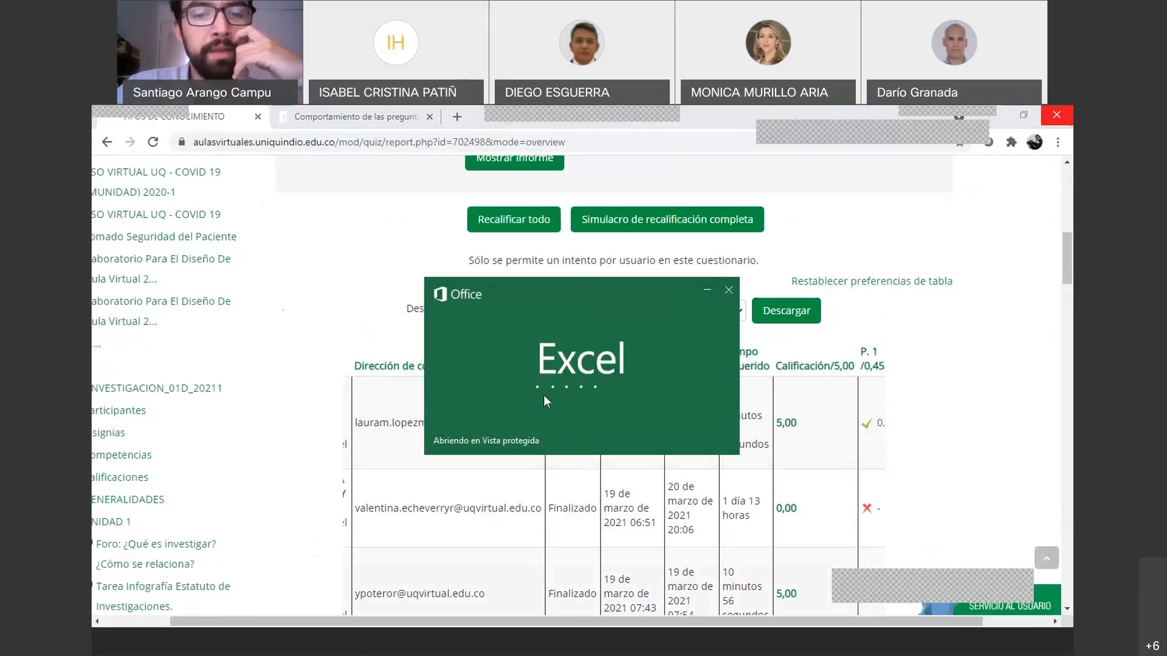
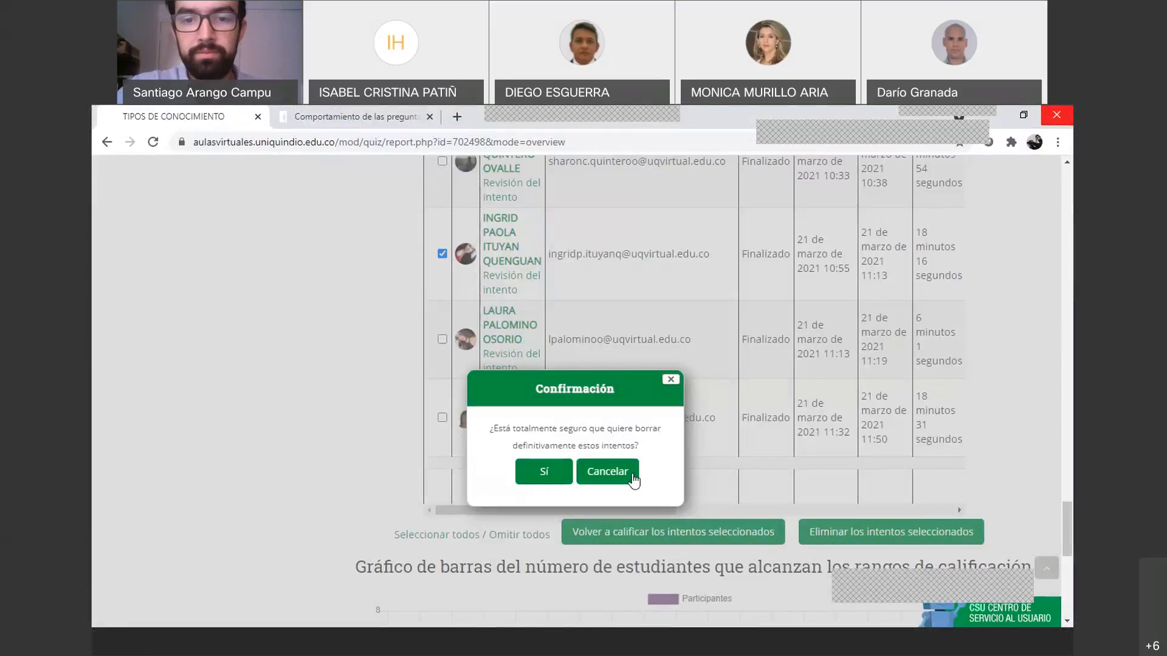
# Cancel deleting the checked attempt so all attempts stay, then return to the Aulas Virtuales home page
pyautogui.click(632, 479)
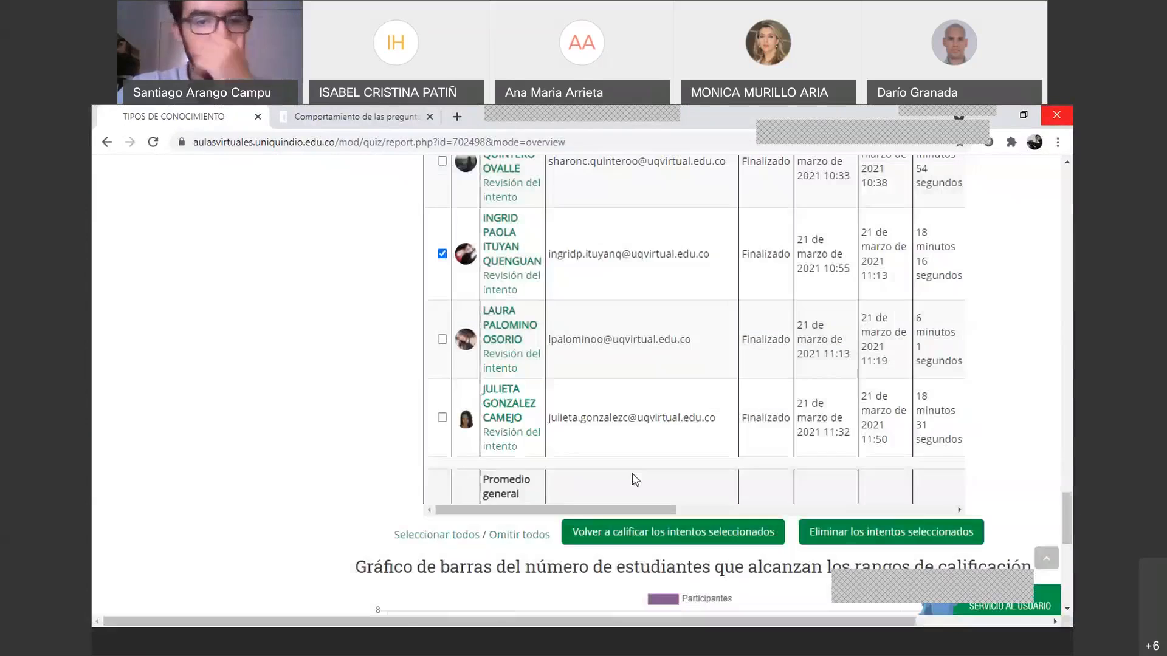
pyautogui.scroll(3, 498, 404)
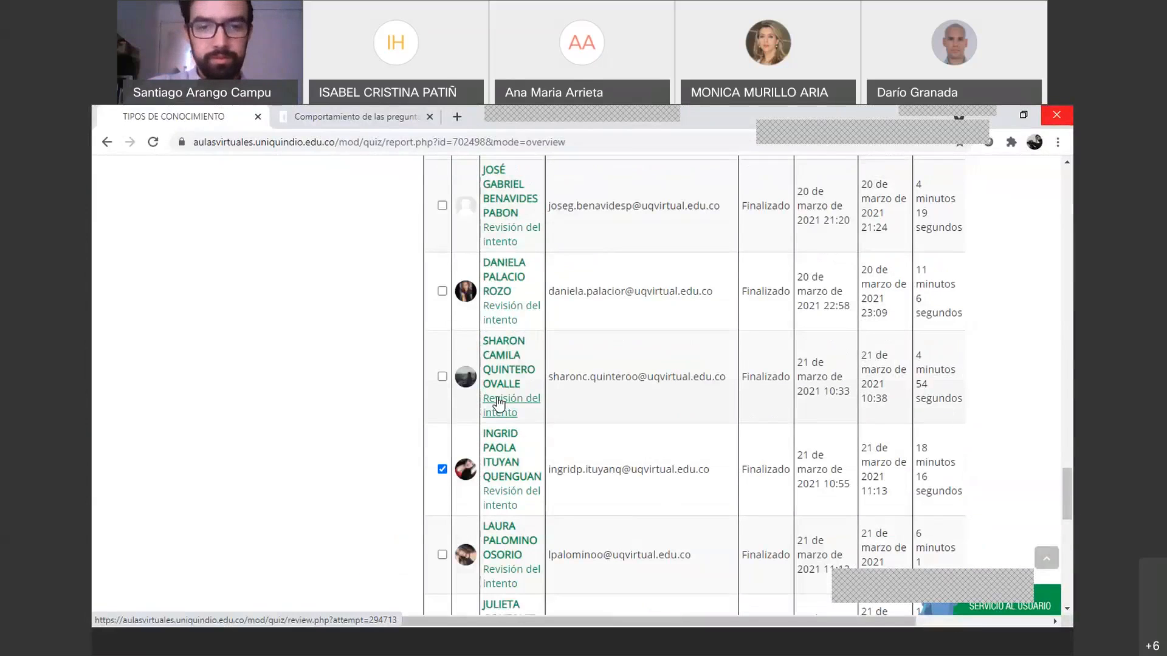
pyautogui.scroll(2, 499, 404)
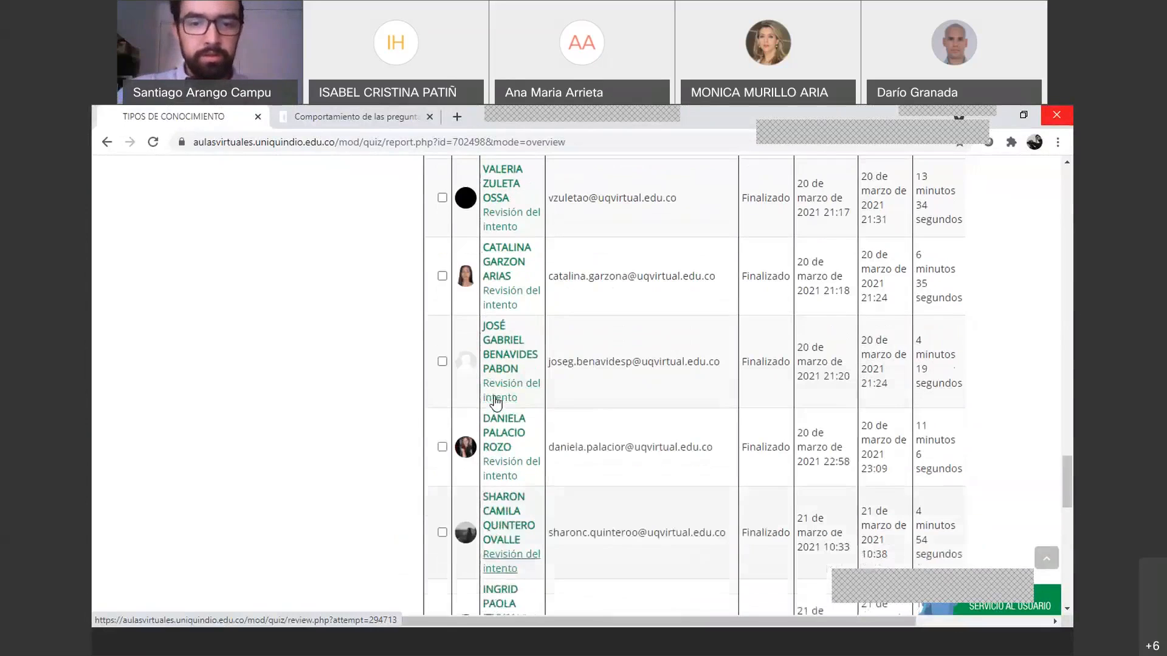
pyautogui.scroll(10, 497, 403)
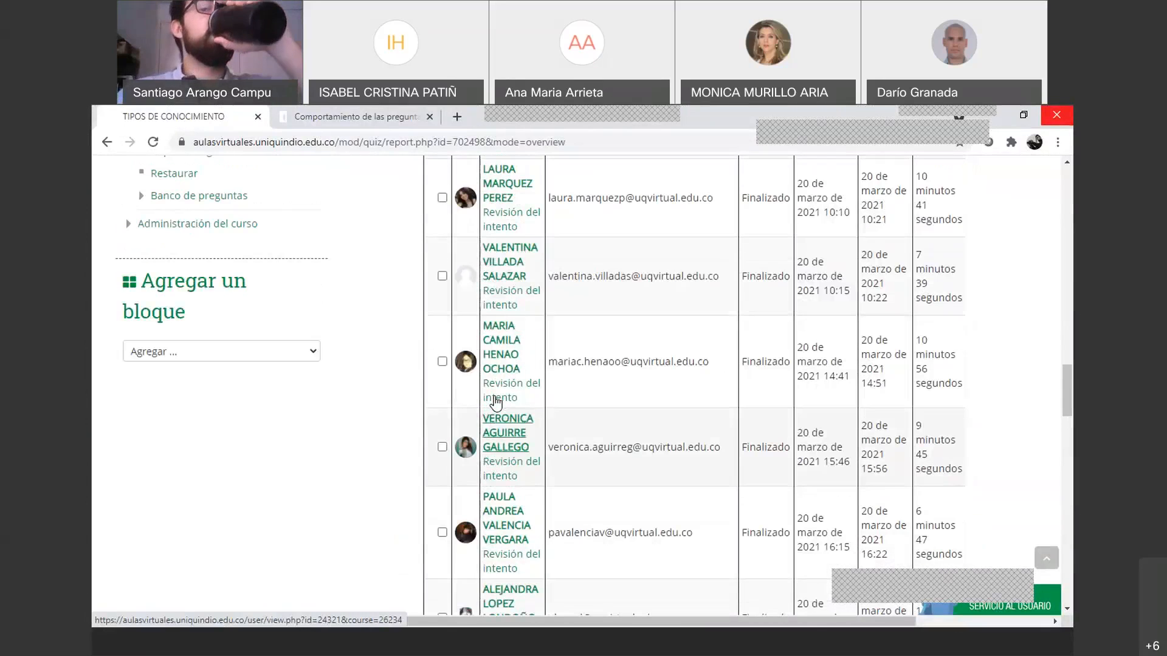
pyautogui.scroll(2, 499, 413)
pyautogui.scroll(9, 502, 427)
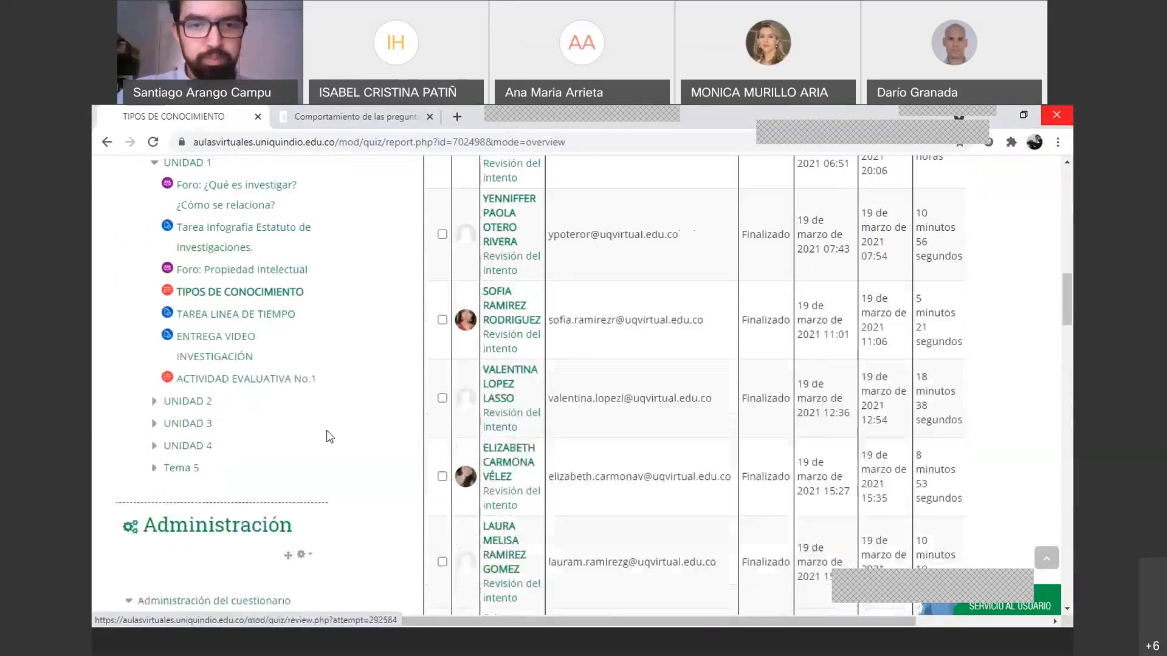
pyautogui.scroll(10, 329, 436)
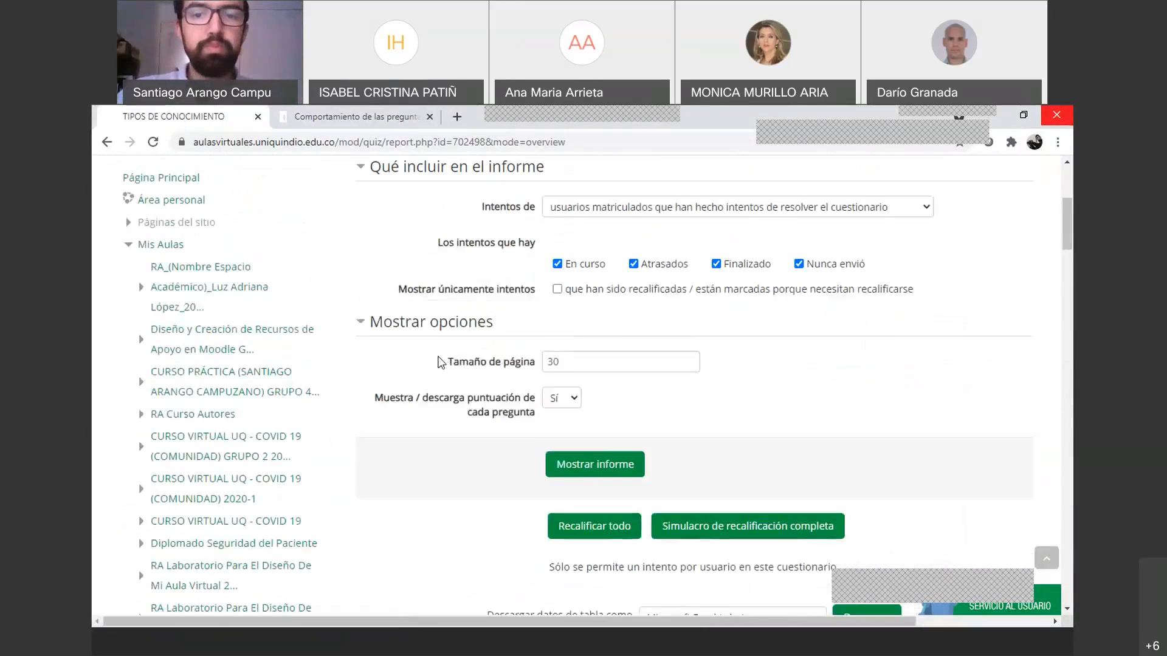
pyautogui.scroll(4, 441, 362)
pyautogui.click(145, 294)
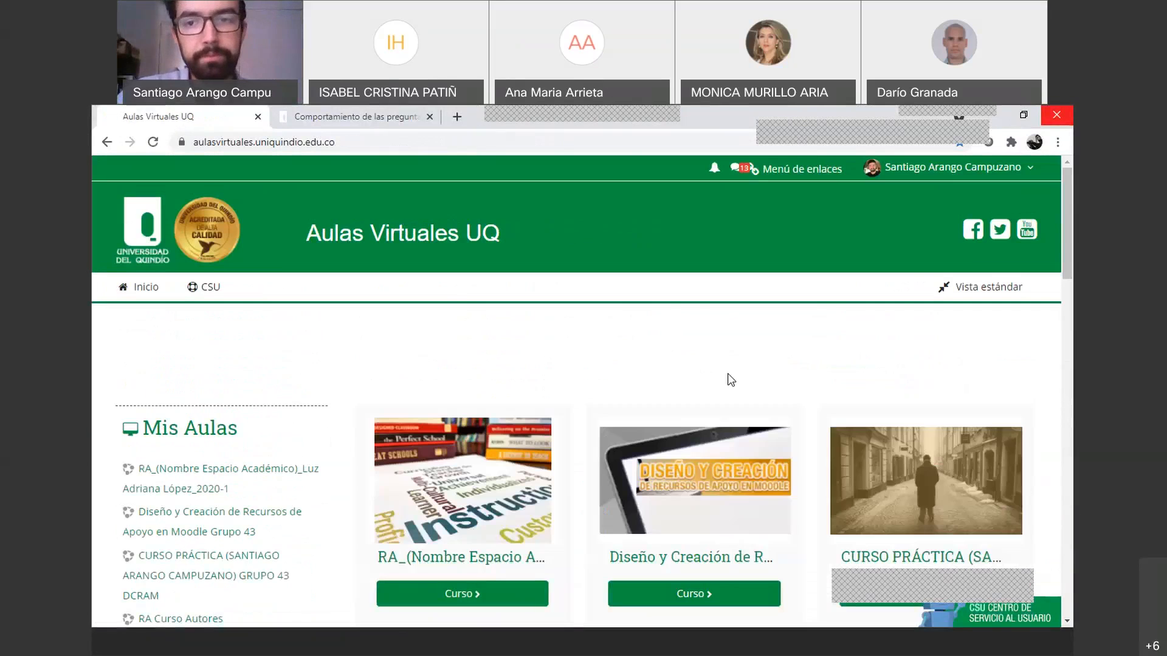
# Open the RA Laboratorio course's quiz 'Actividad evaluativa 26 marzo 2021' and its question editor
pyautogui.scroll(-8, 735, 374)
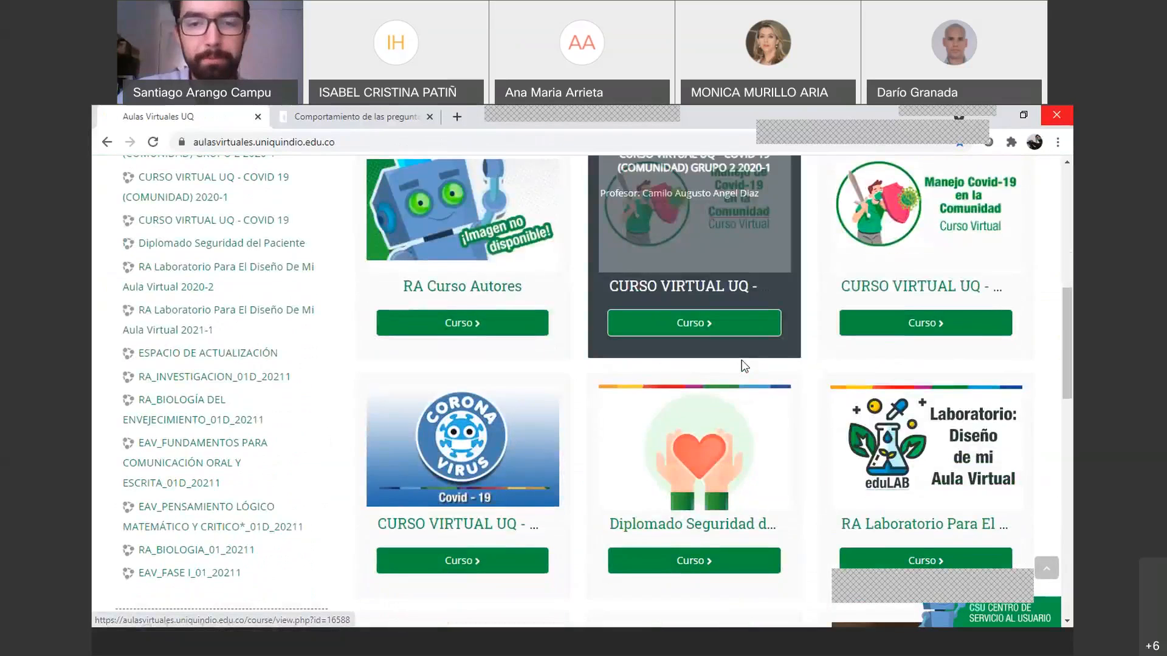
pyautogui.scroll(-4, 745, 365)
pyautogui.click(505, 429)
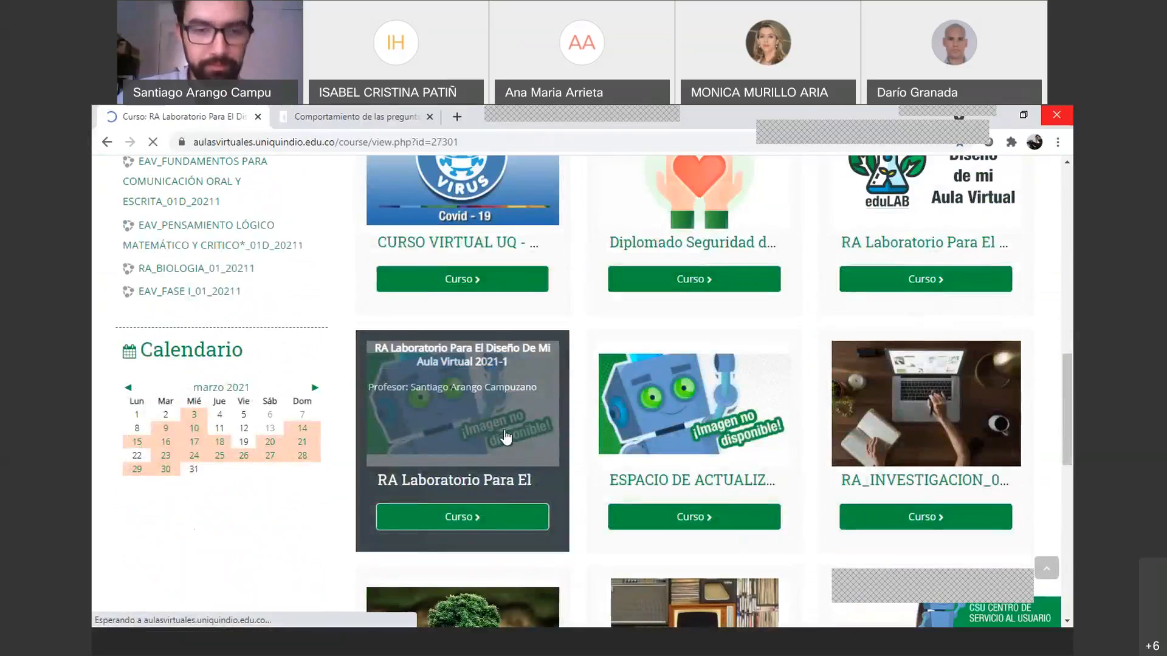
pyautogui.click(489, 450)
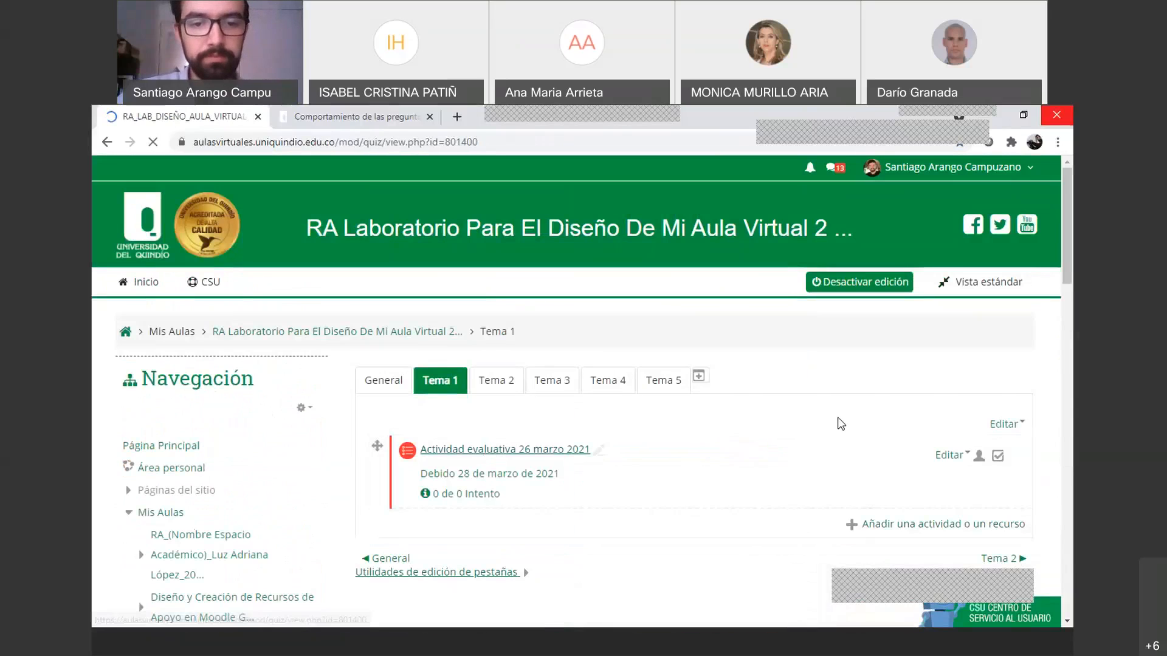
pyautogui.scroll(-2, 716, 481)
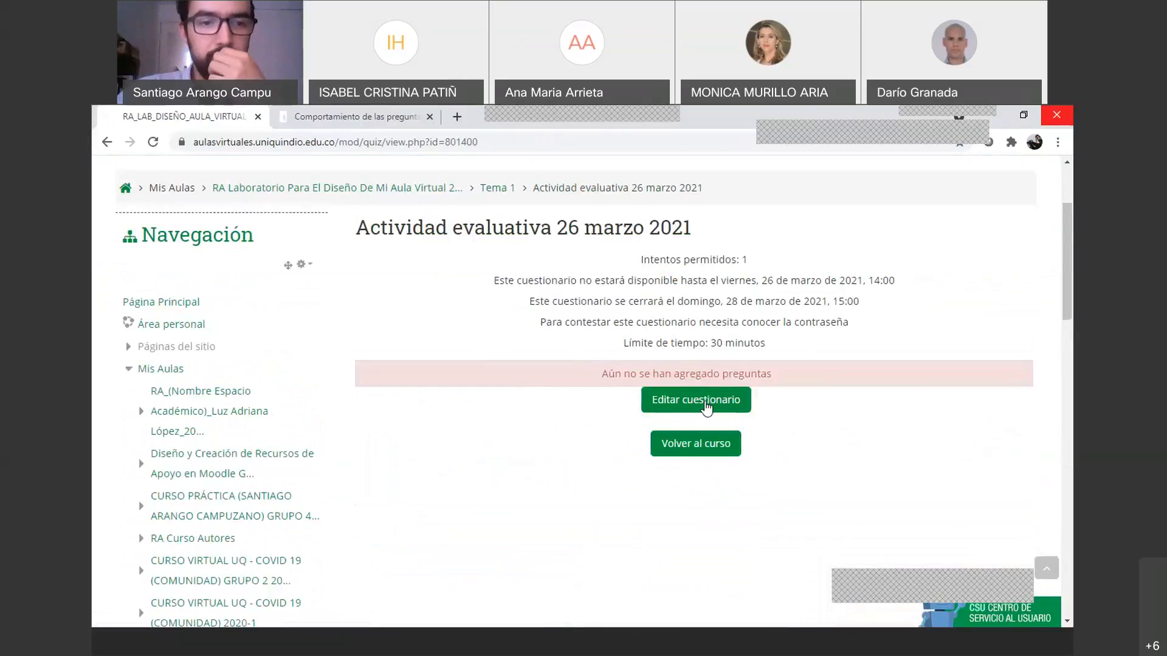
pyautogui.click(680, 410)
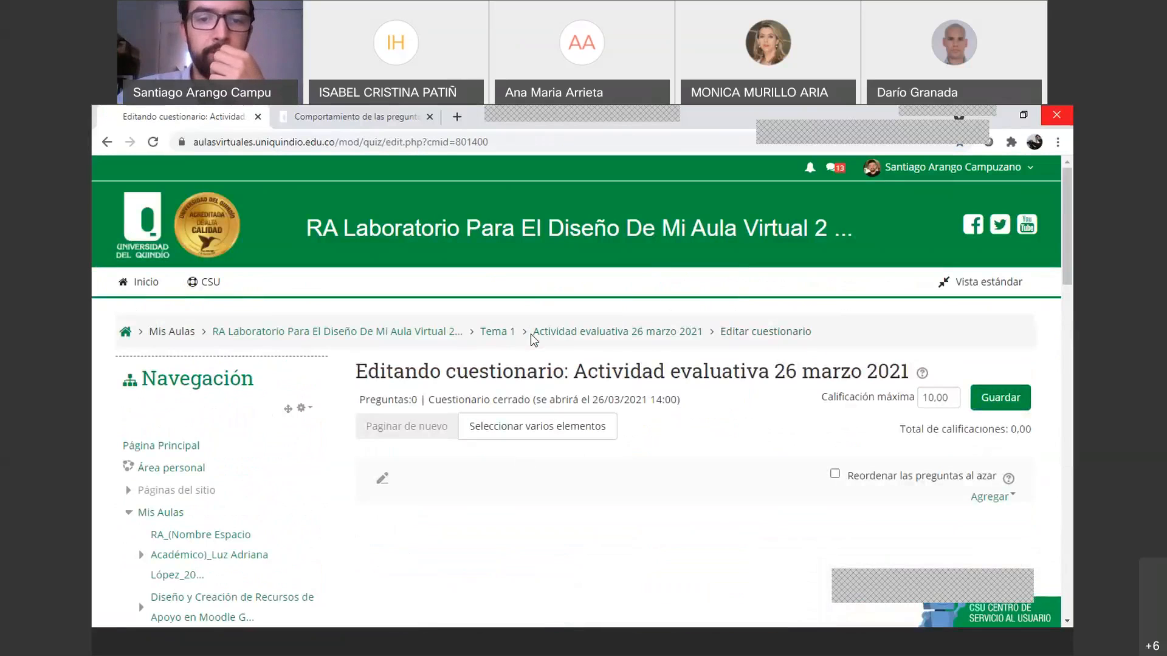
pyautogui.click(565, 338)
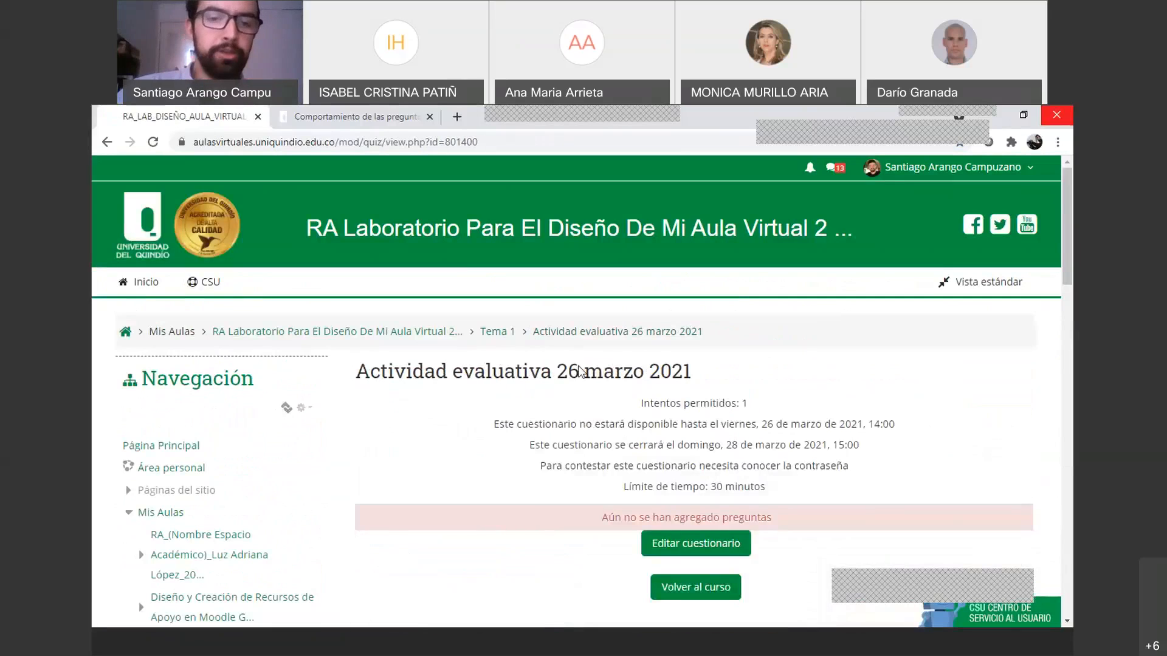
# From Tema 1, reopen the quiz, review its settings and password note, and open Editar cuestionario
pyautogui.click(496, 334)
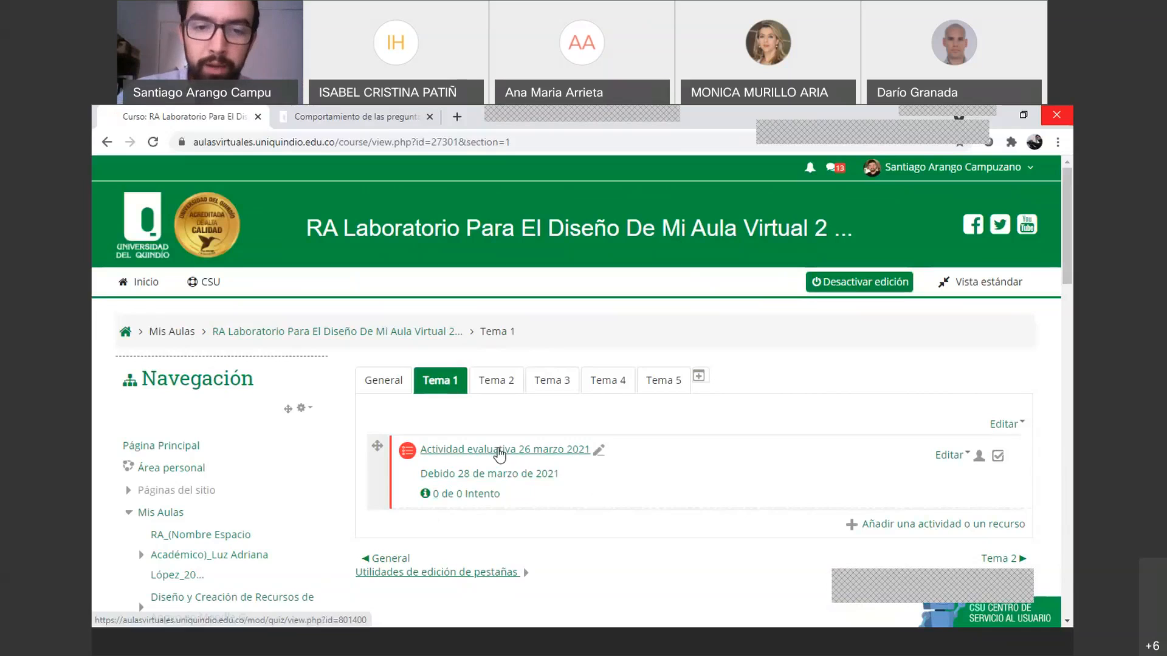
pyautogui.click(499, 451)
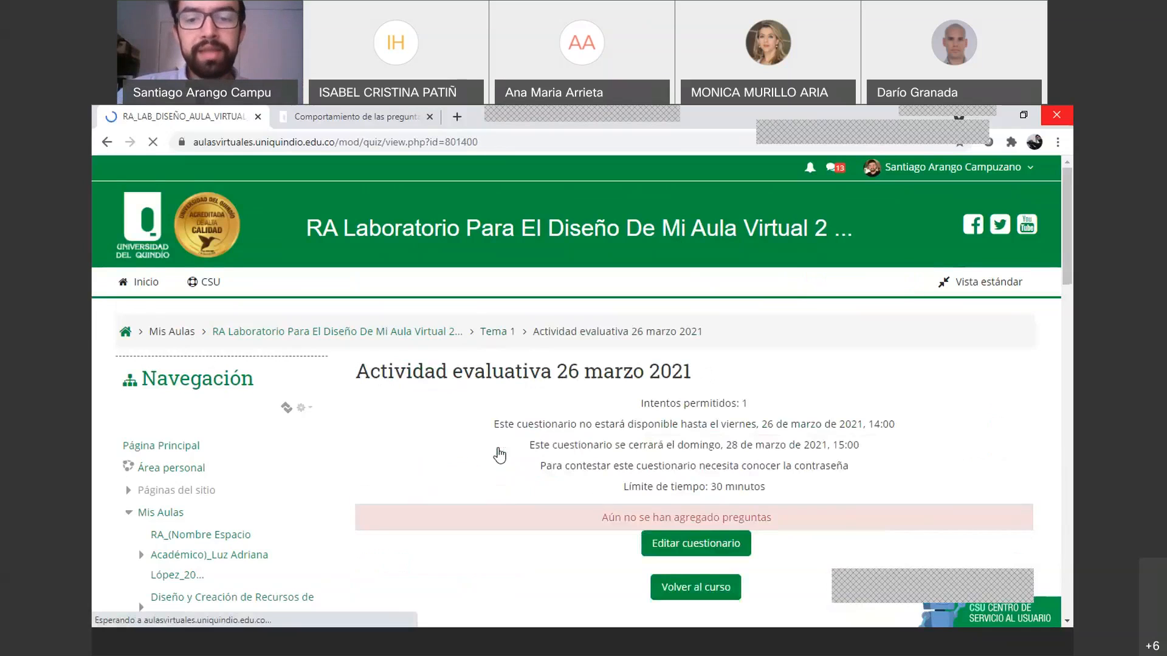
pyautogui.scroll(-2, 607, 419)
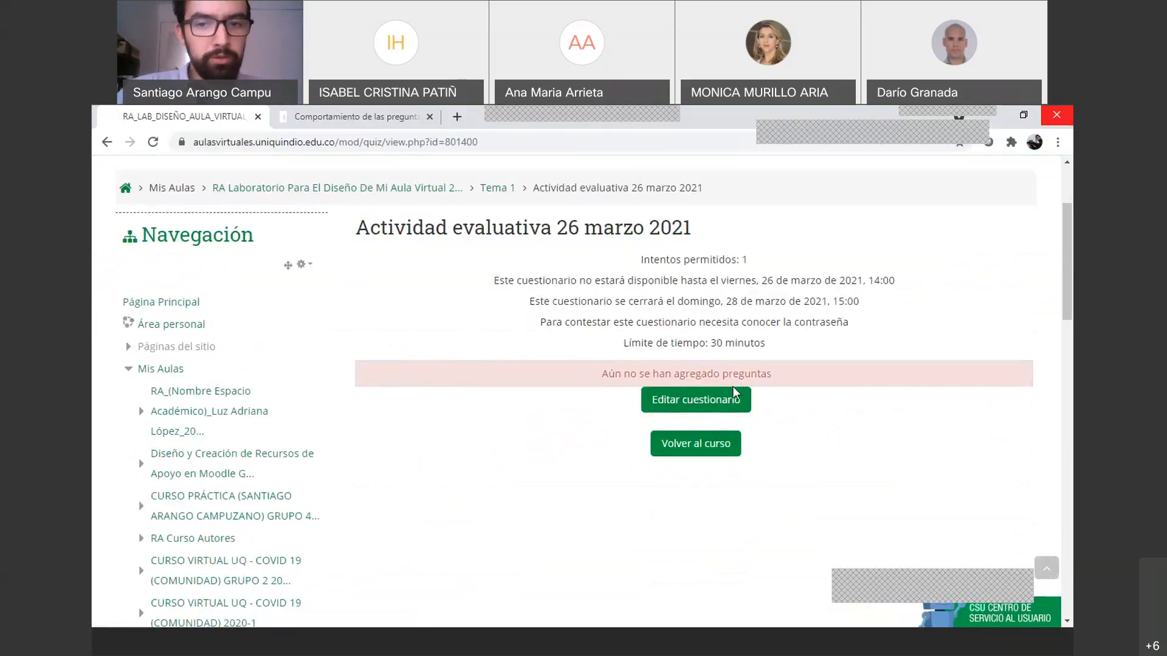
pyautogui.moveTo(766, 342); pyautogui.dragTo(641, 261)
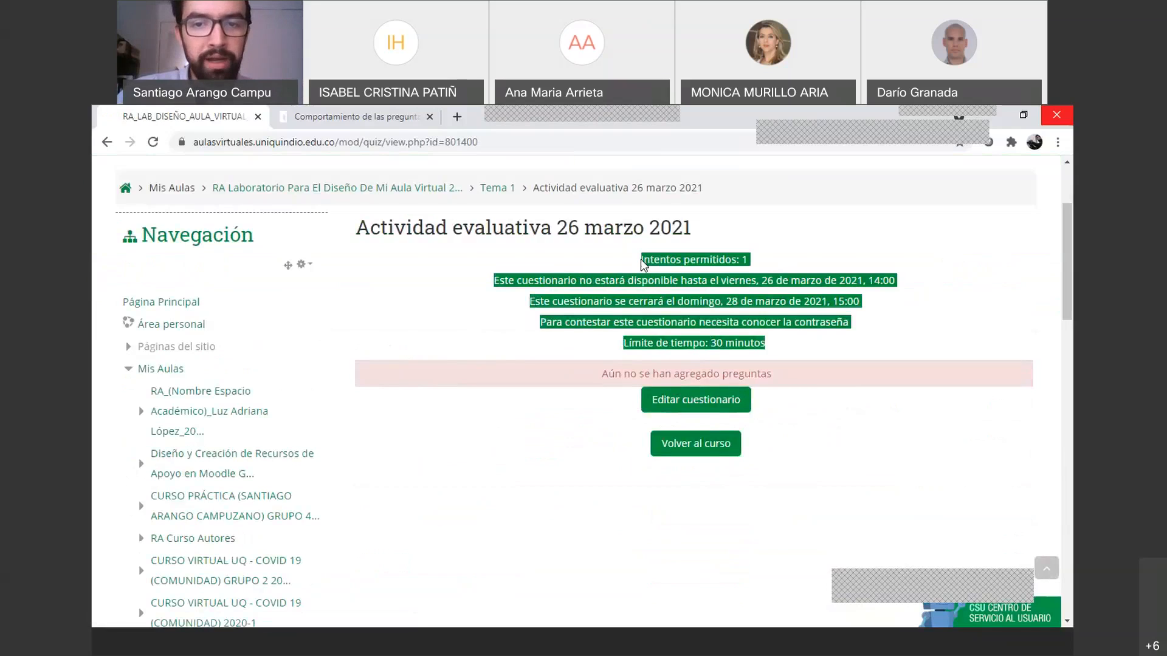
pyautogui.click(621, 302)
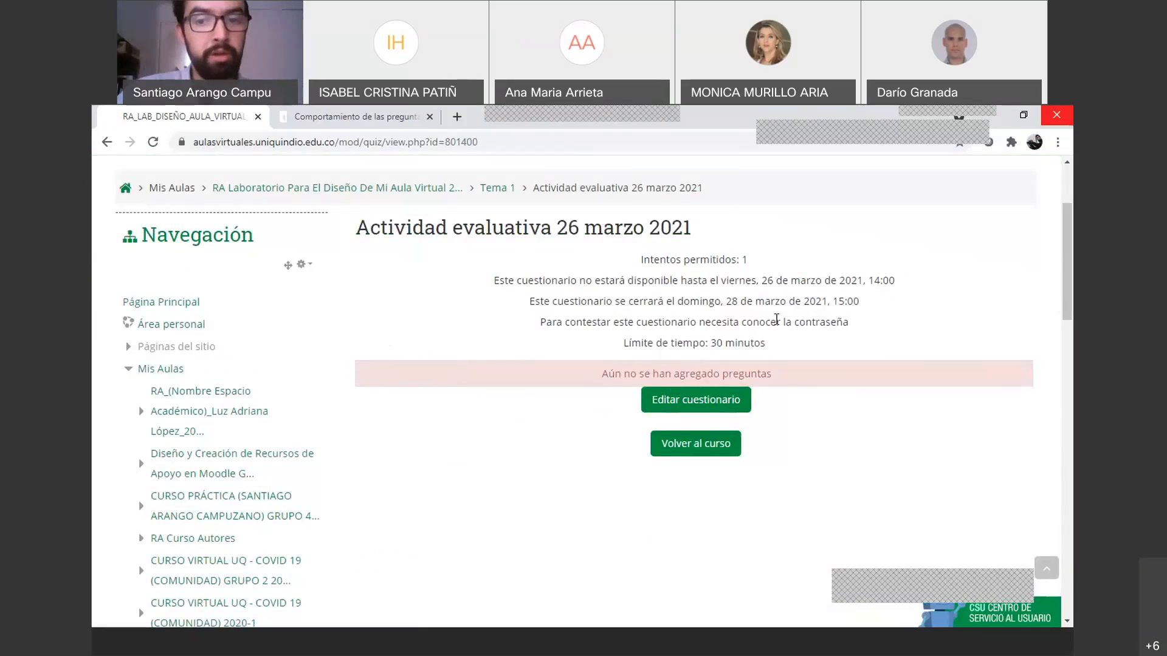
pyautogui.moveTo(597, 326); pyautogui.dragTo(840, 327)
pyautogui.click(761, 338)
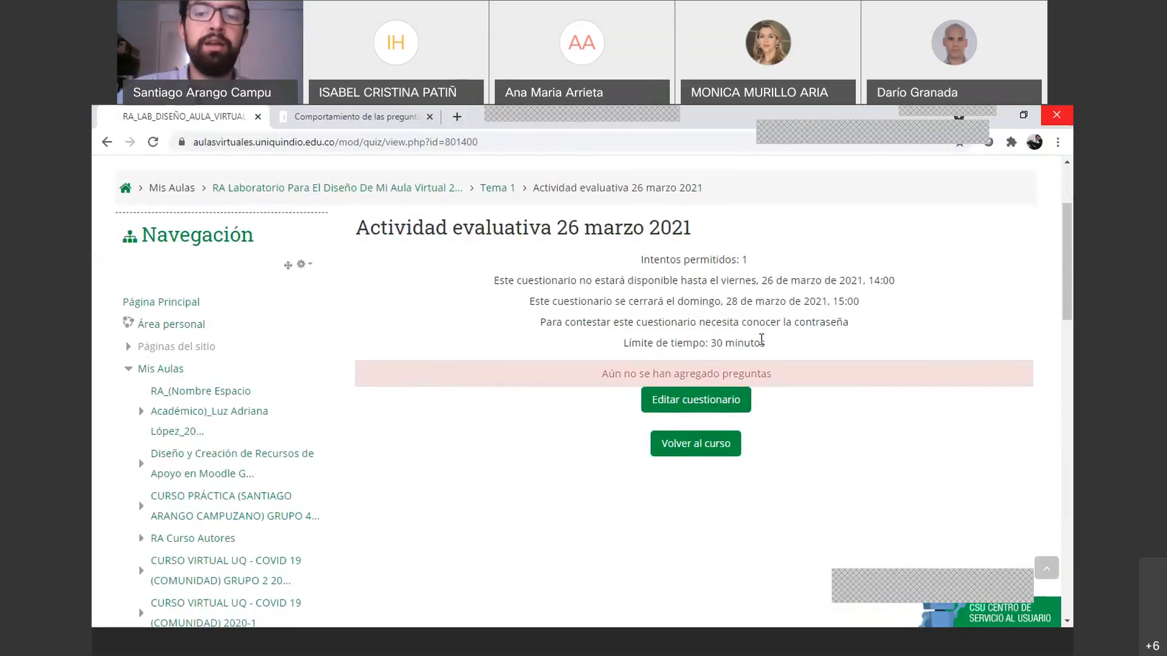
pyautogui.click(692, 413)
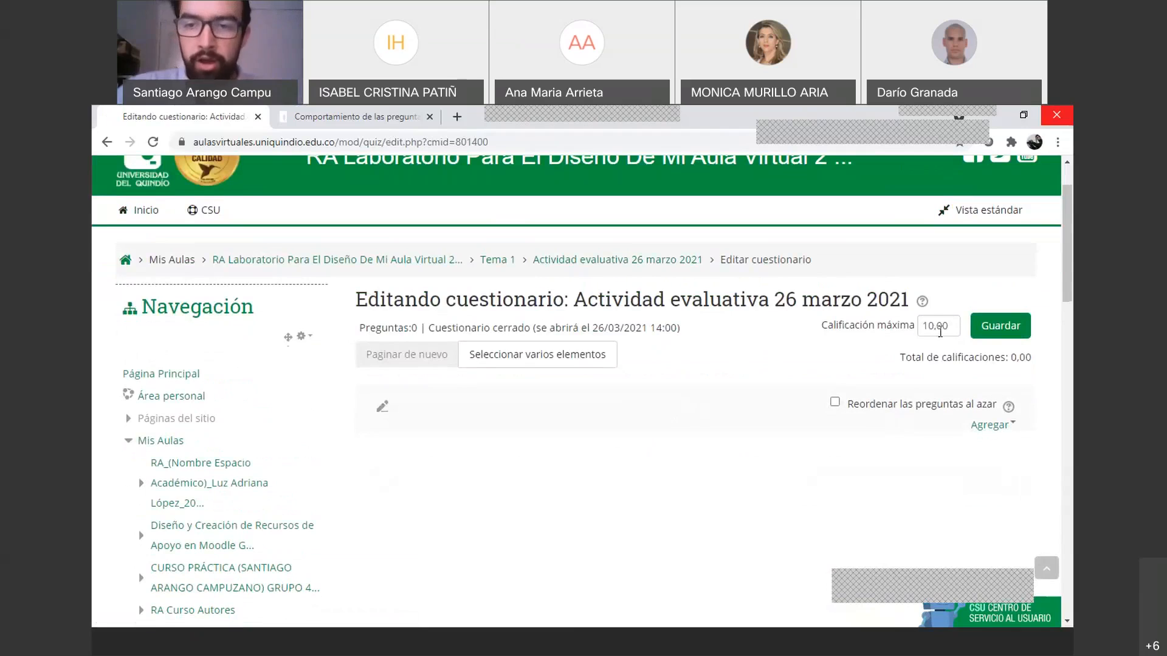
# Set the quiz's maximum grade to 5
pyautogui.click(938, 329)
pyautogui.moveTo(944, 336); pyautogui.dragTo(921, 344)
pyautogui.doubleClick(943, 328)
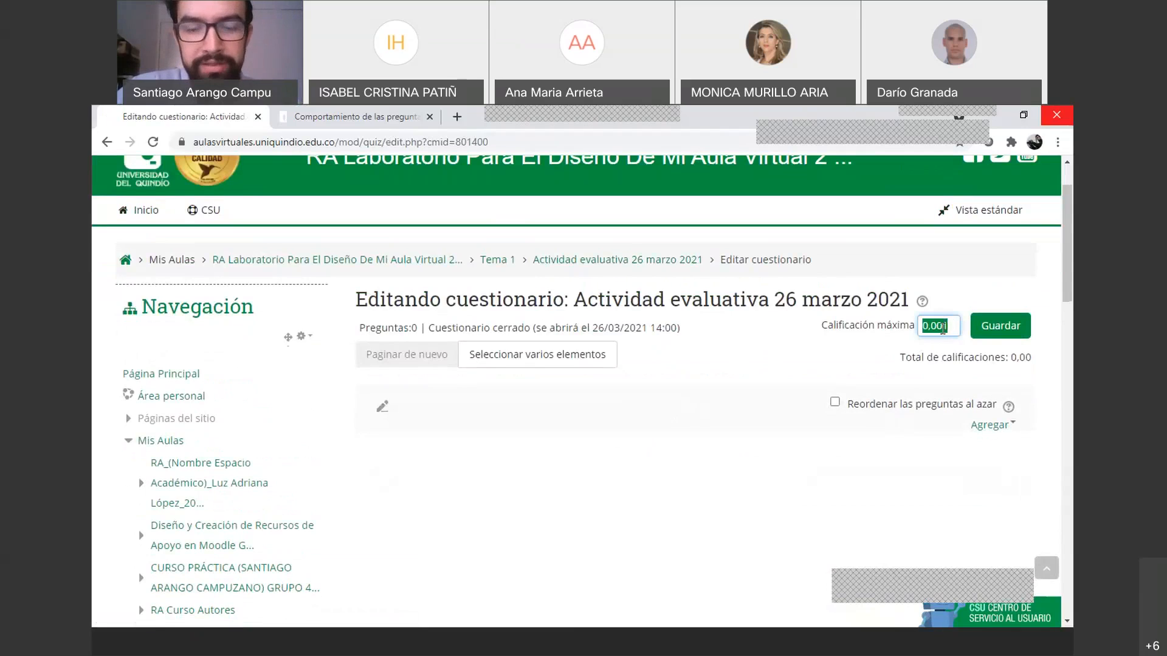
pyautogui.write('5')
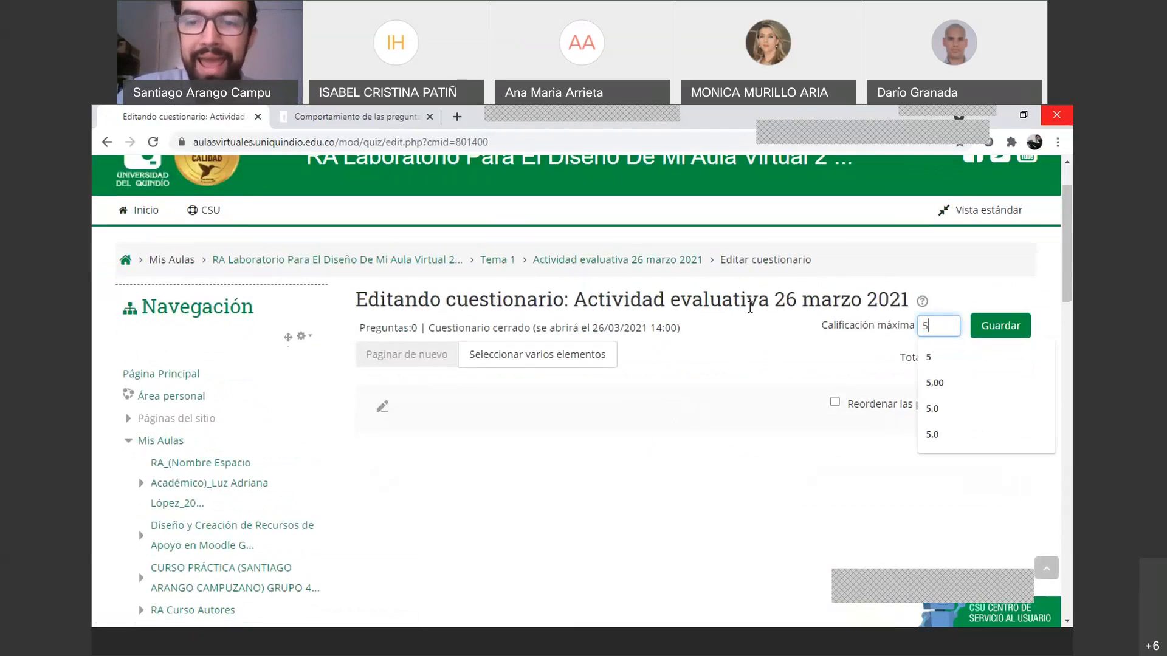
pyautogui.press('Return')
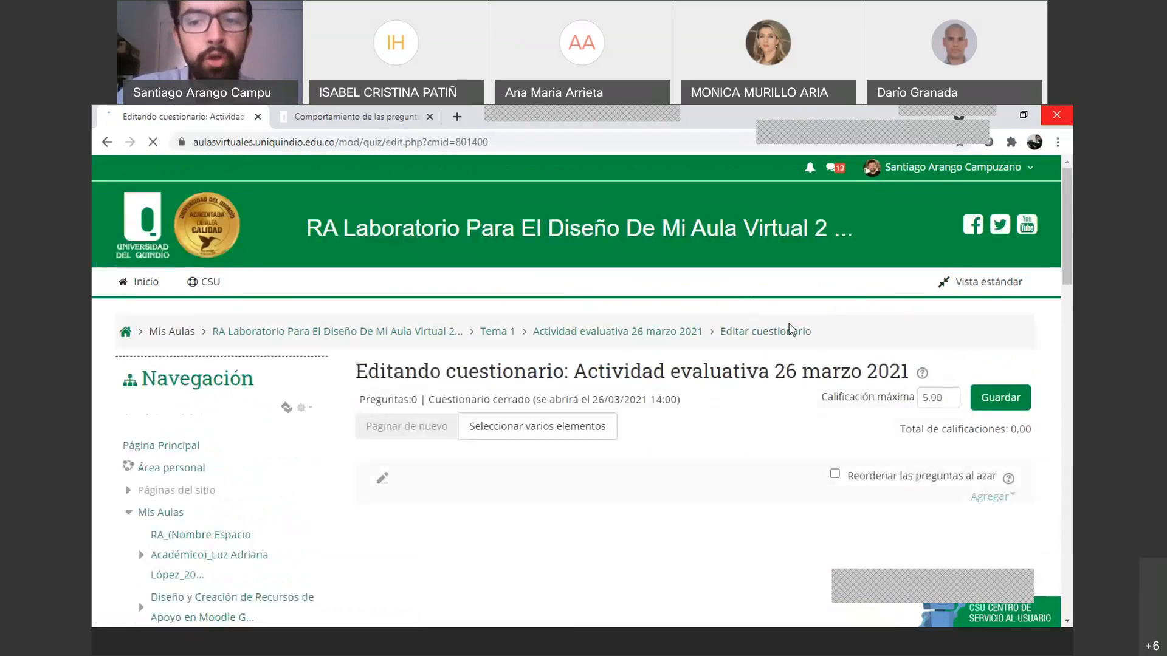
# Try maximum grades of 4.5 and then 3,5
pyautogui.doubleClick(926, 397)
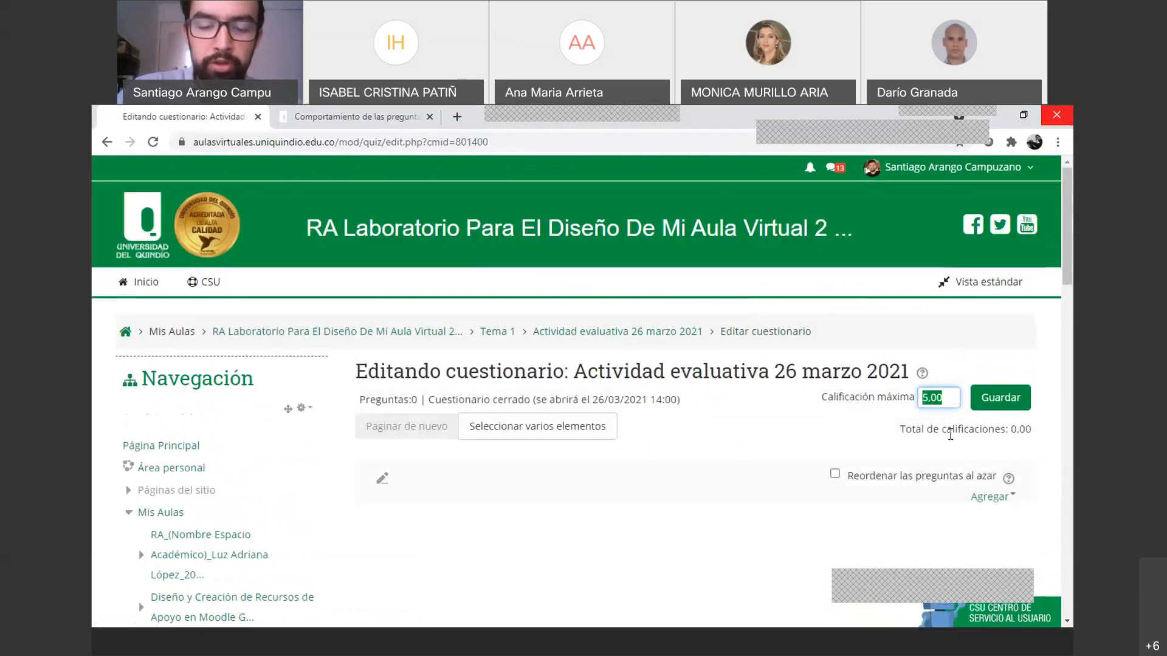
pyautogui.write('4.5')
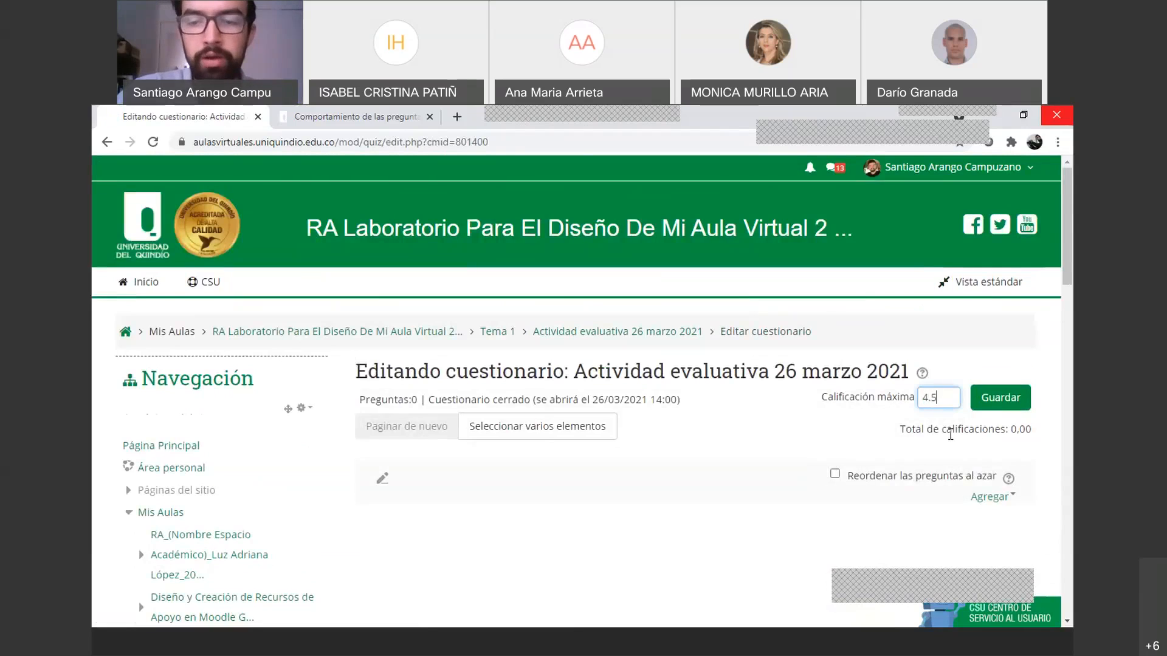
pyautogui.press('Return')
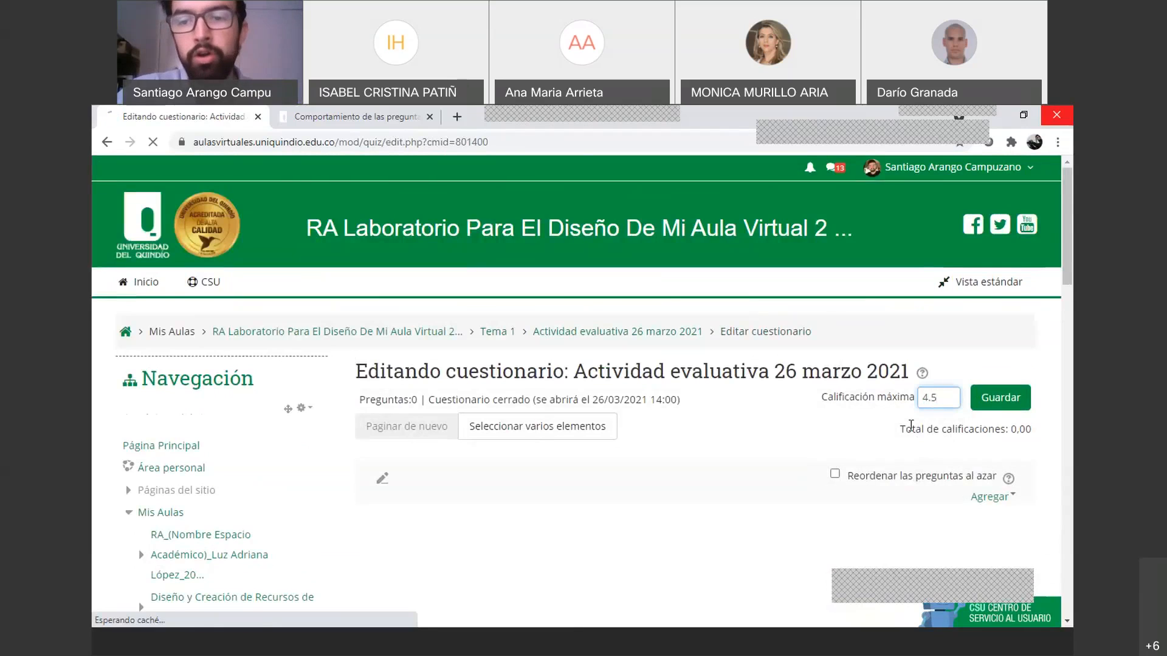
pyautogui.click(943, 406)
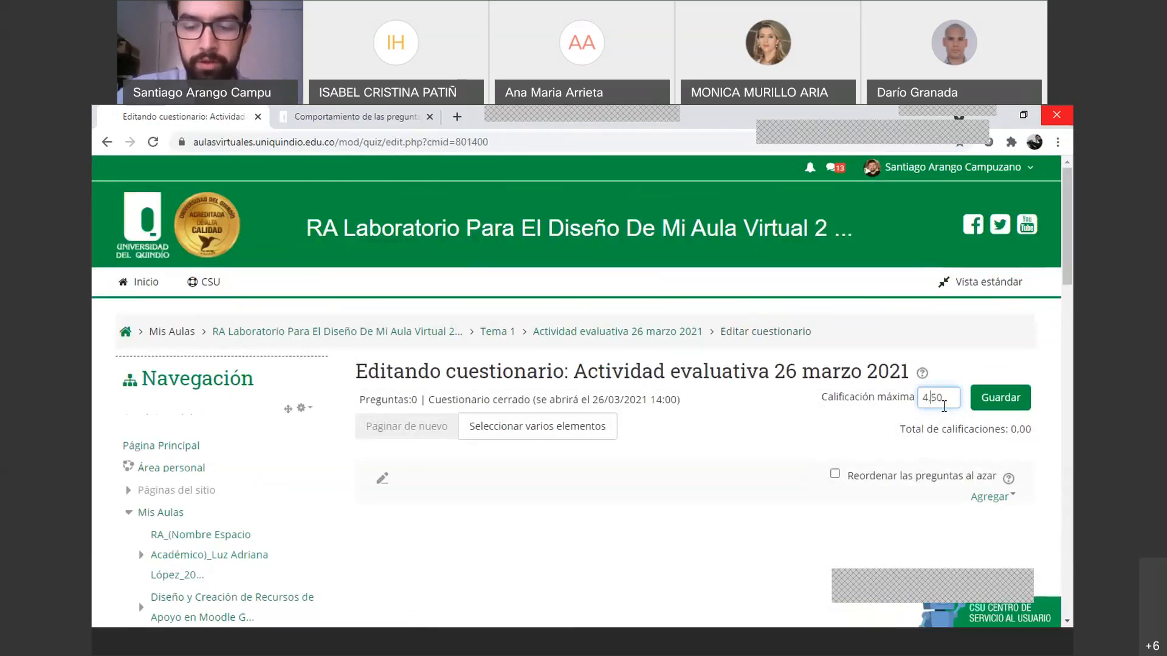
pyautogui.press('Delete')
pyautogui.press('Delete')
pyautogui.press('BackSpace')
pyautogui.press('BackSpace')
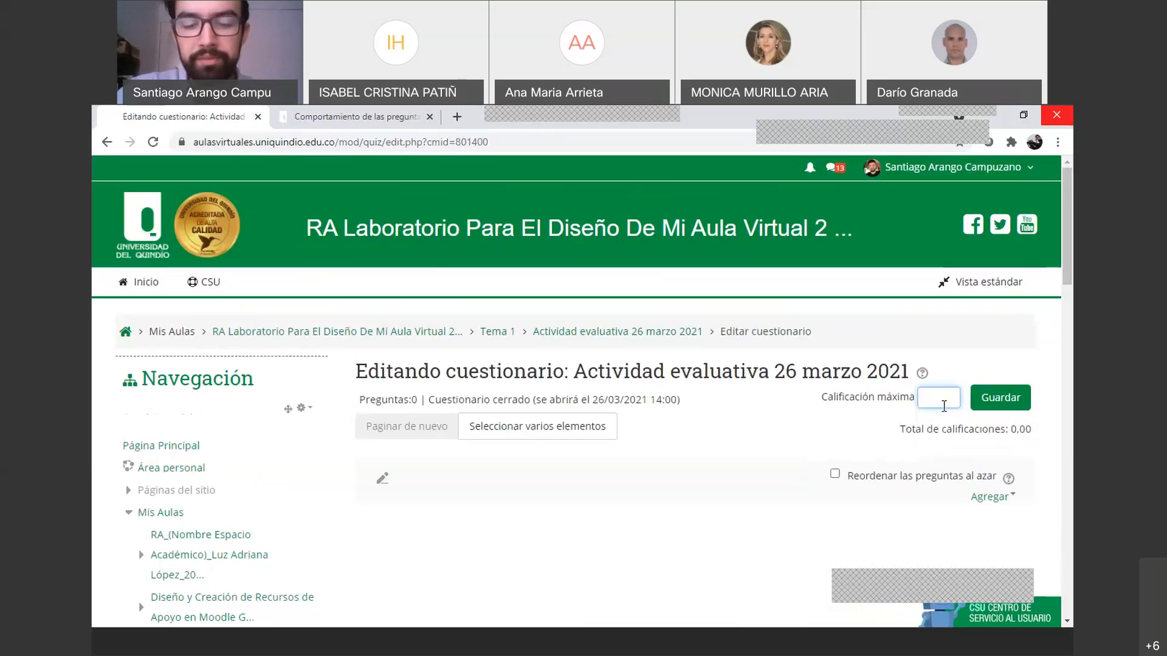
pyautogui.write('3,5')
pyautogui.press('Return')
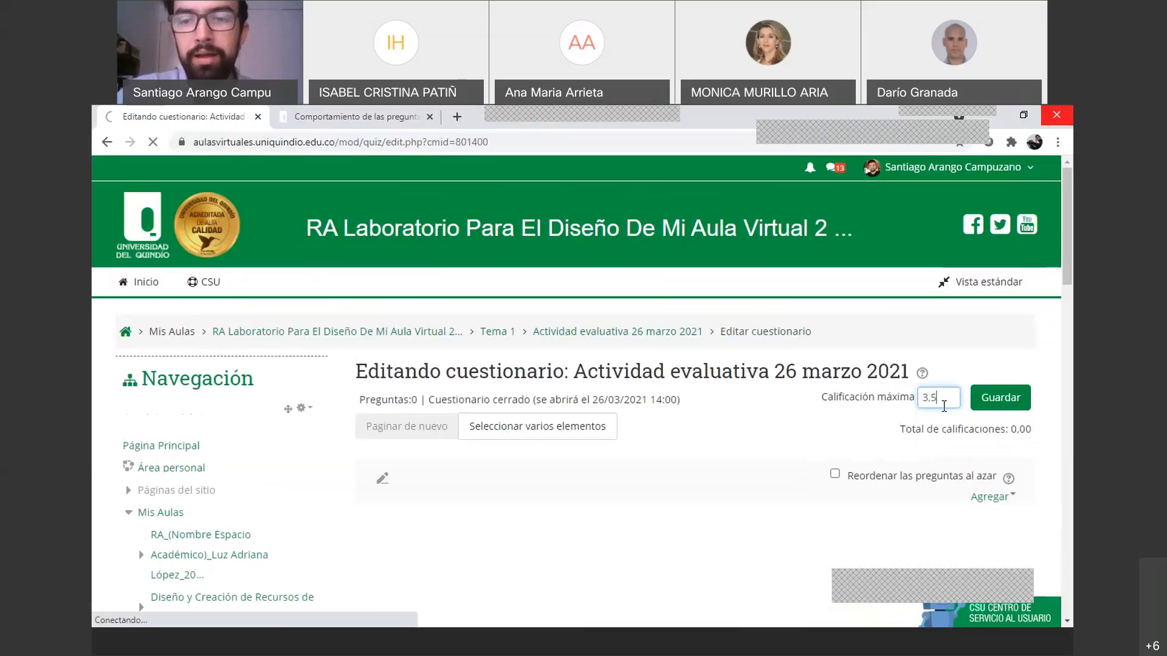
# Change the maximum grade back to 5,00 and save it
pyautogui.doubleClick(942, 398)
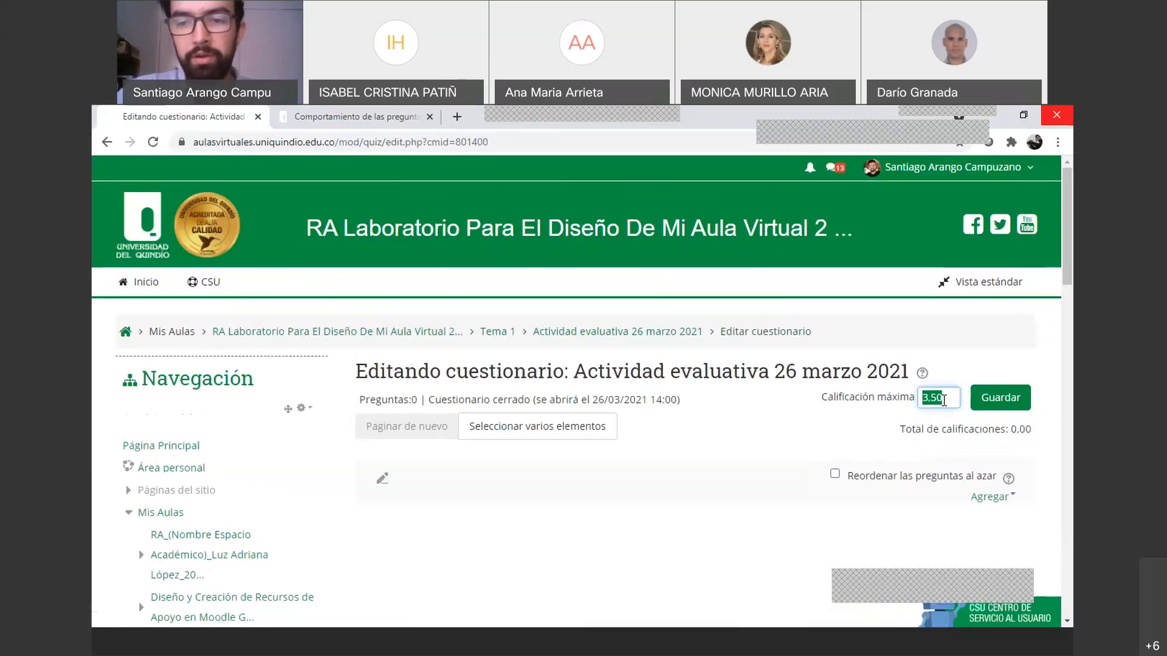
pyautogui.write('5')
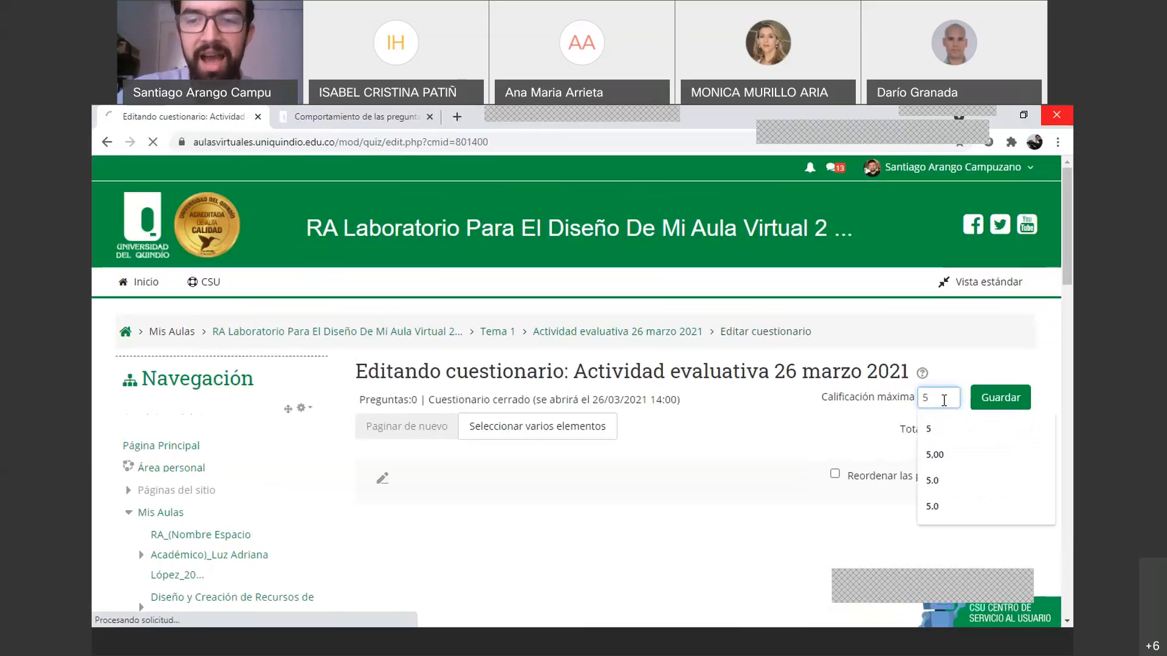
pyautogui.write(',00')
pyautogui.press('Return')
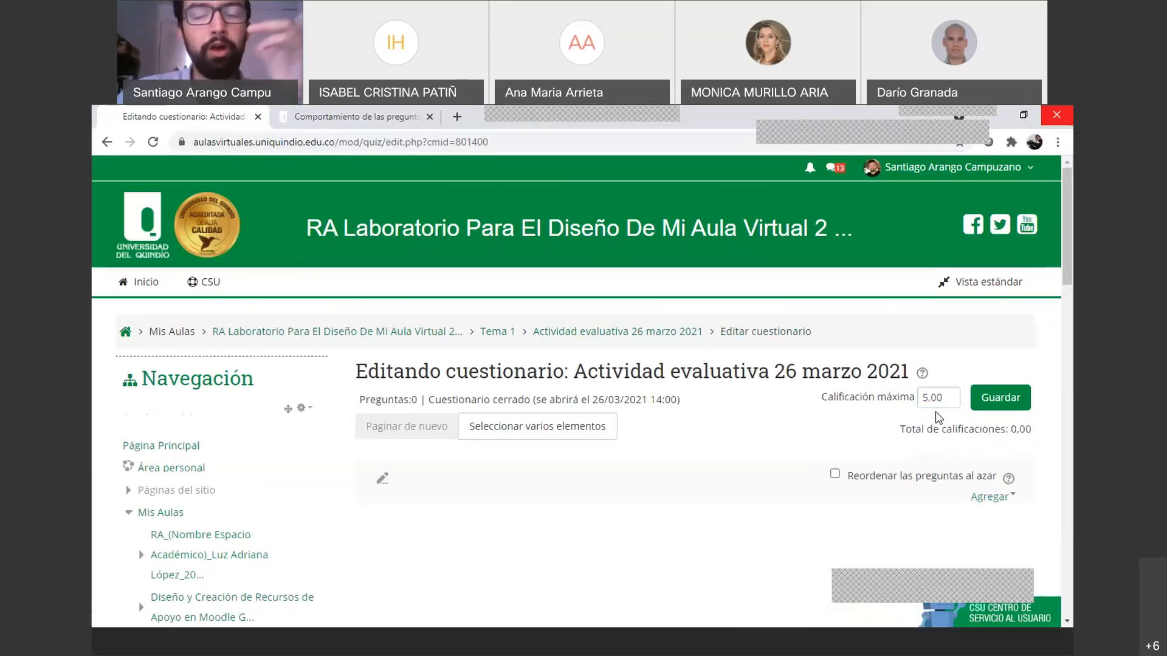
pyautogui.scroll(-1, 935, 411)
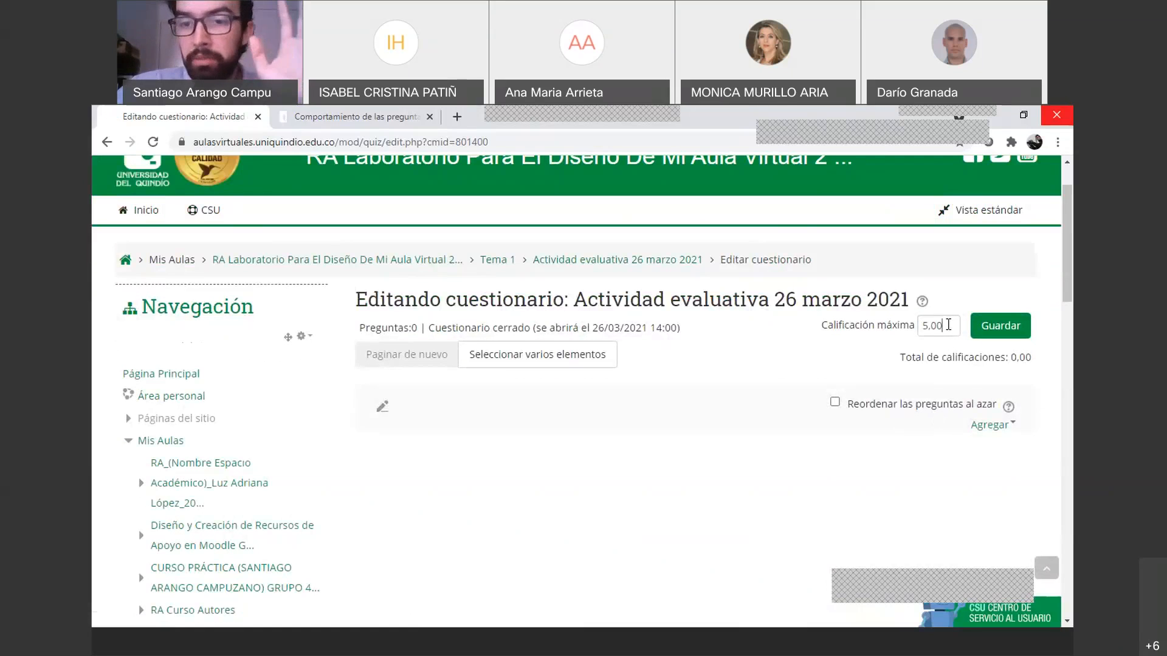
pyautogui.click(948, 325)
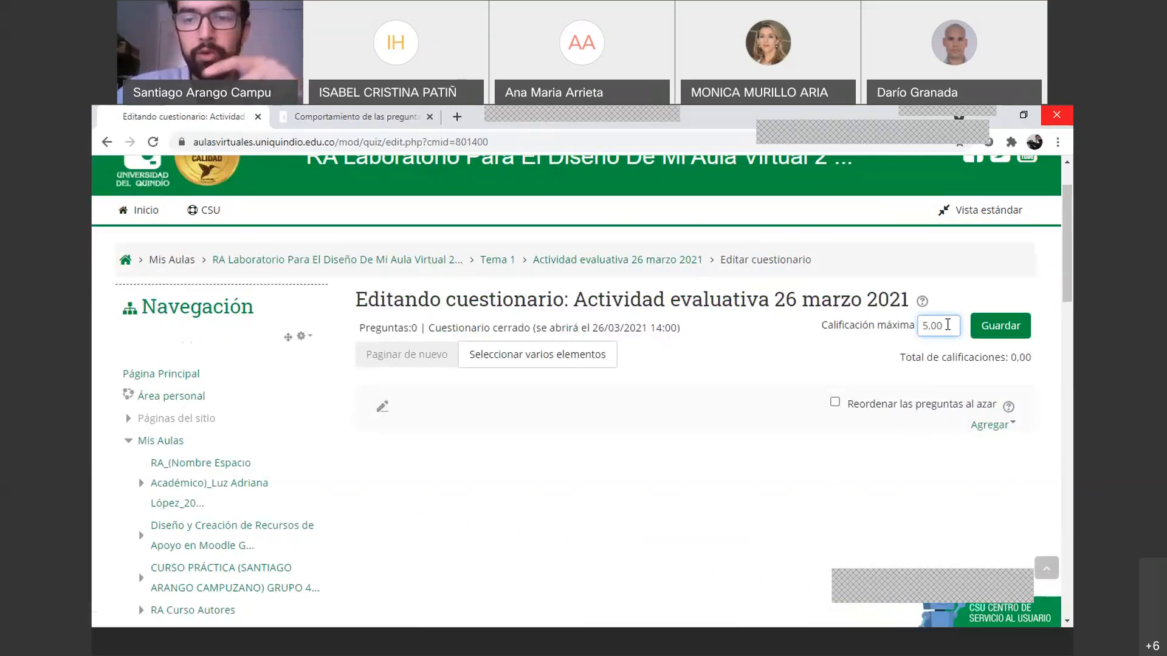
pyautogui.moveTo(948, 325); pyautogui.dragTo(921, 329)
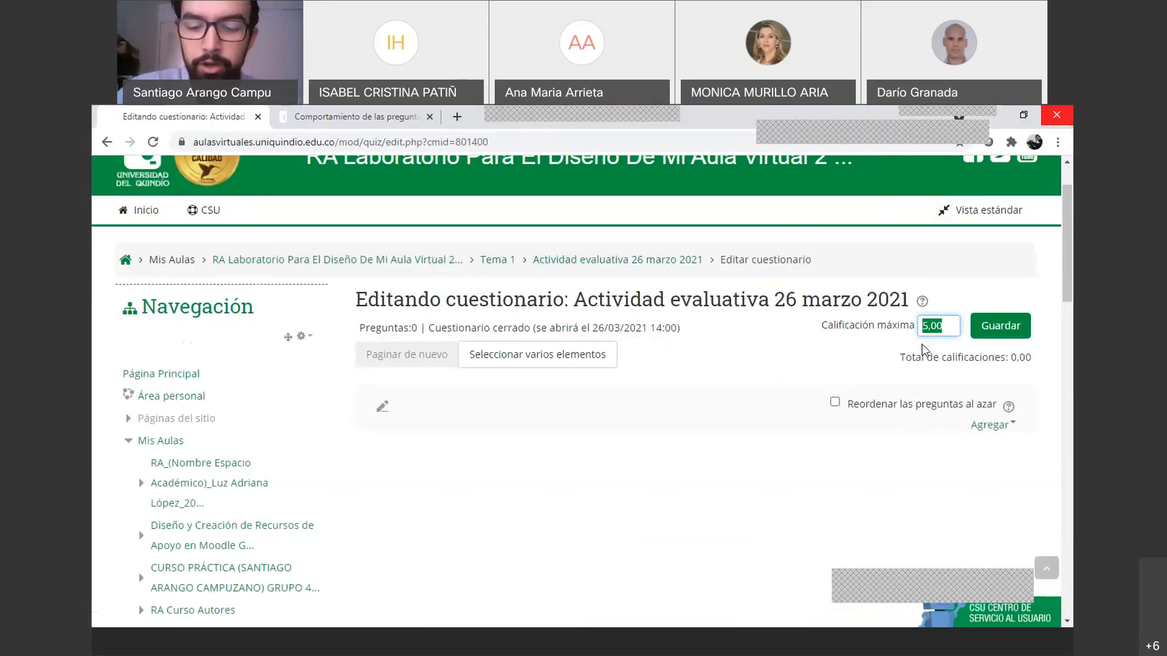
pyautogui.write('5')
pyautogui.press('Escape')
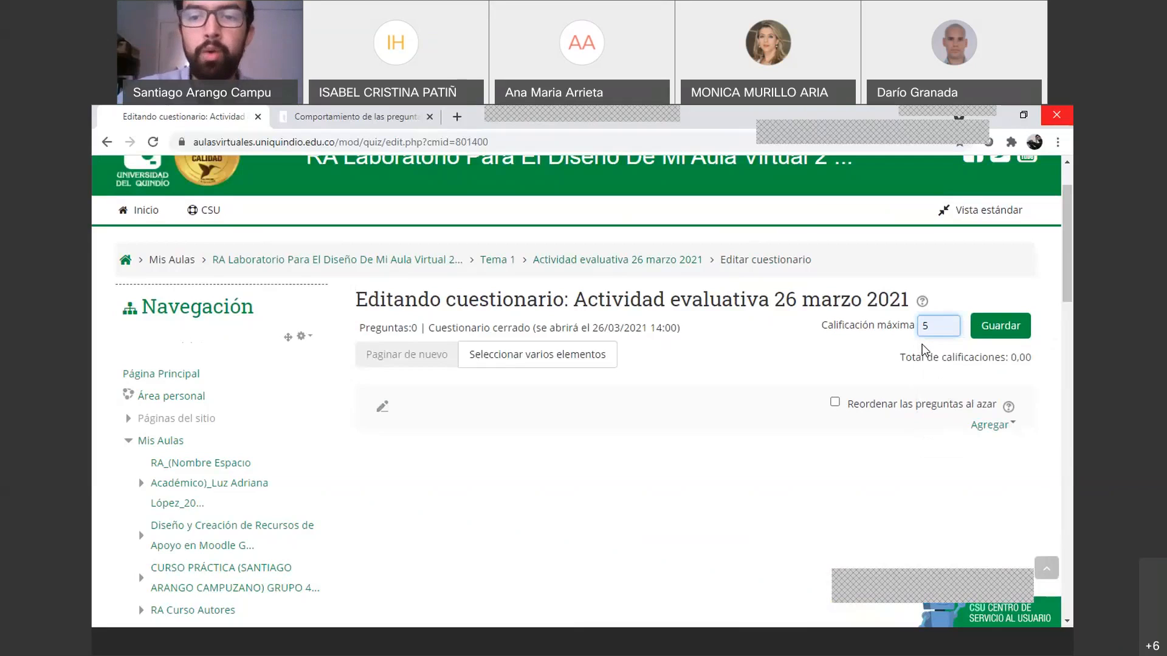
pyautogui.click(934, 328)
pyautogui.press('Return')
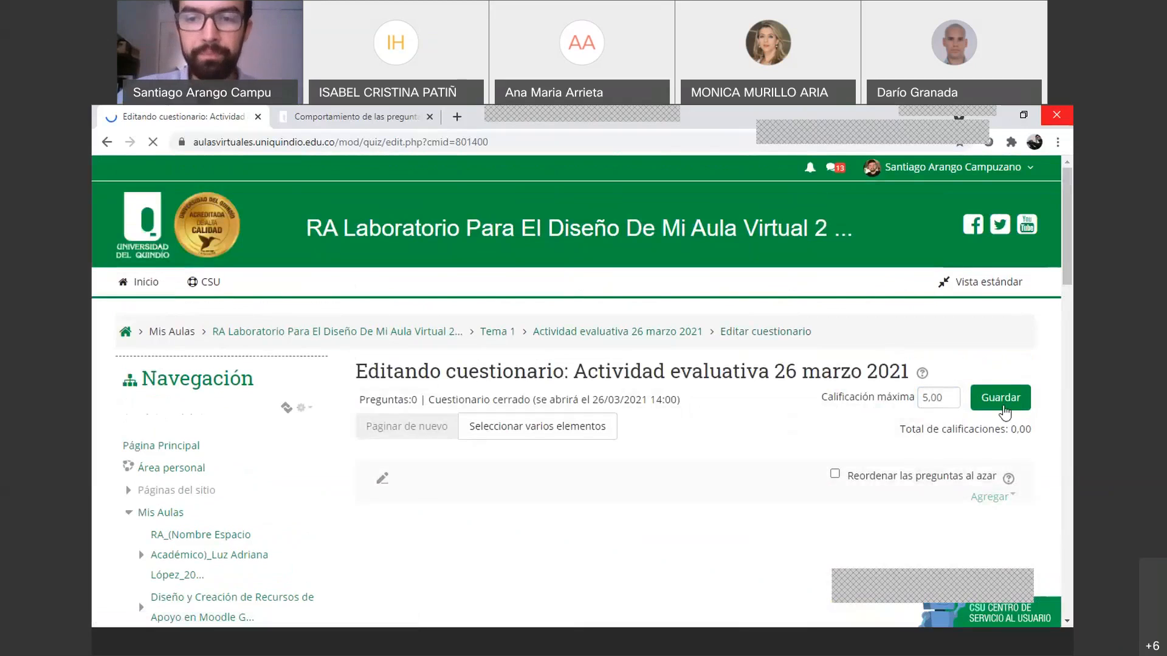
pyautogui.scroll(-1, 1001, 417)
pyautogui.scroll(-1, 892, 425)
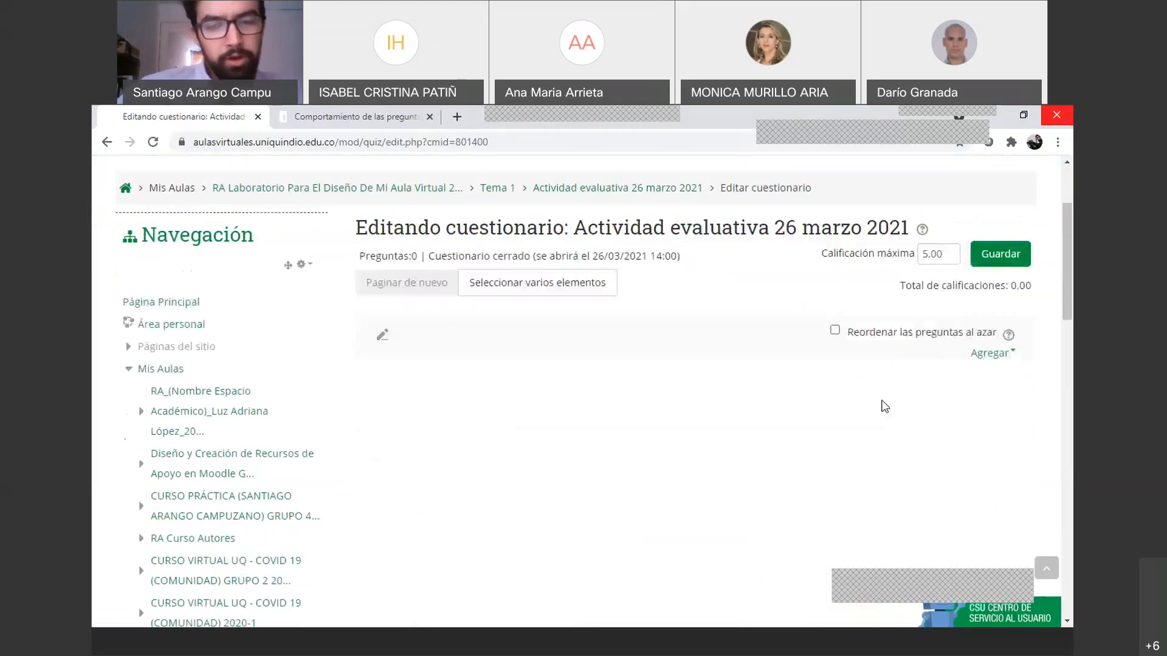
# Add P3 Prueba and P2 Enunciado y descripción from bank category Parcial No.1, totalling 2.00 marks
pyautogui.click(977, 362)
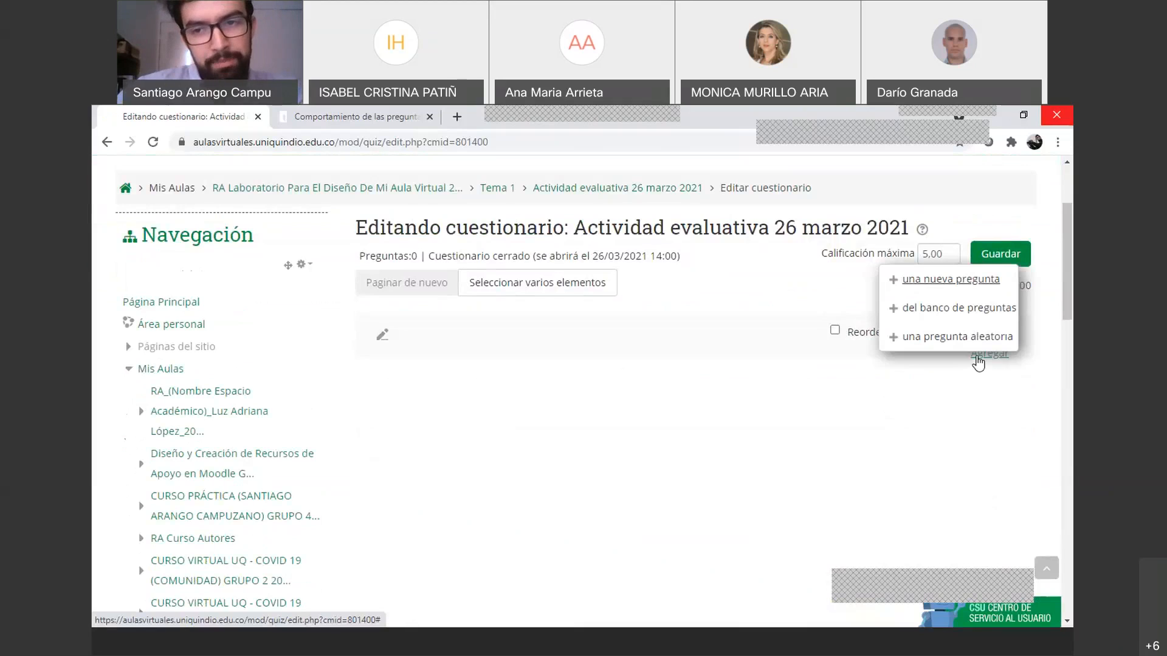
pyautogui.click(965, 398)
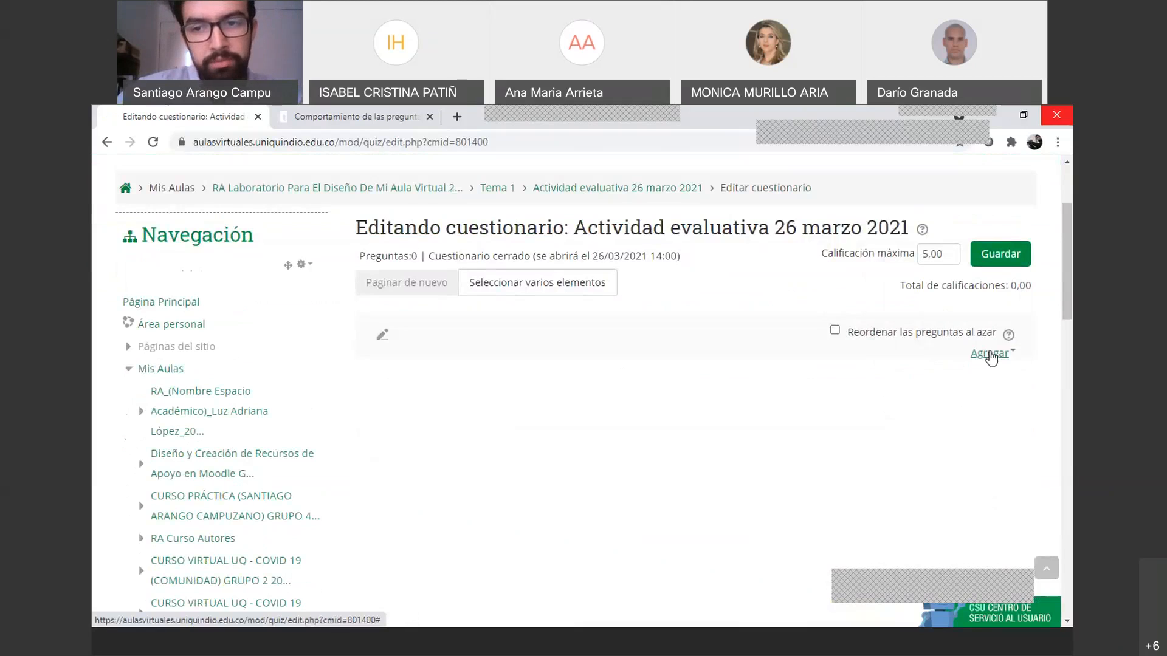
pyautogui.click(990, 358)
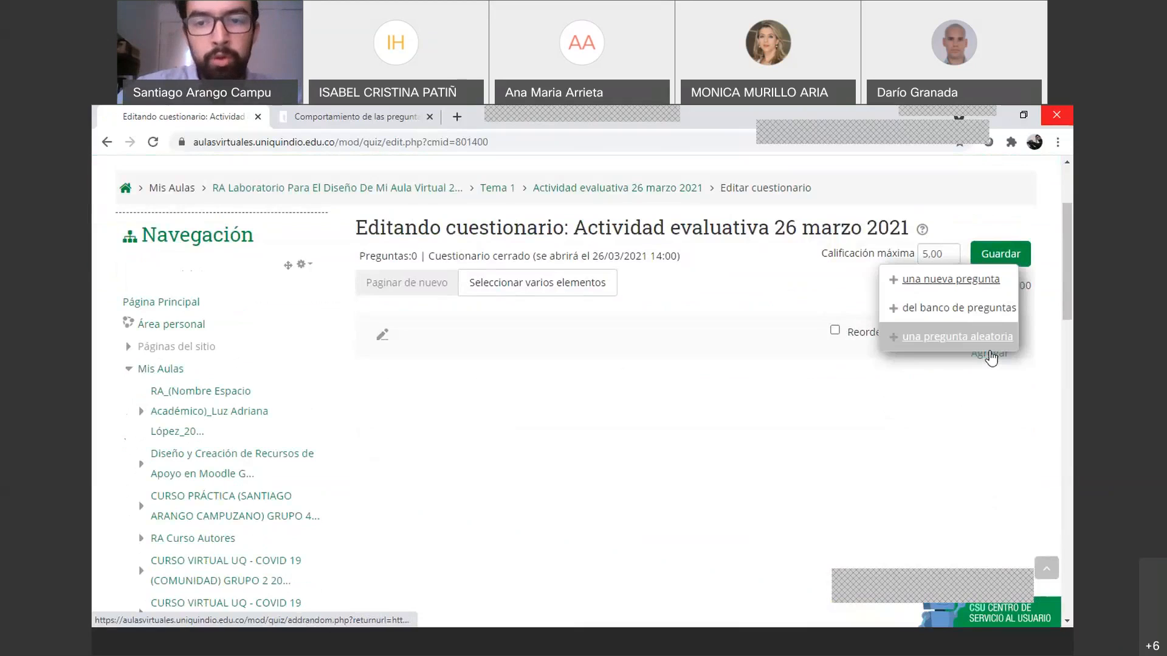
pyautogui.click(947, 312)
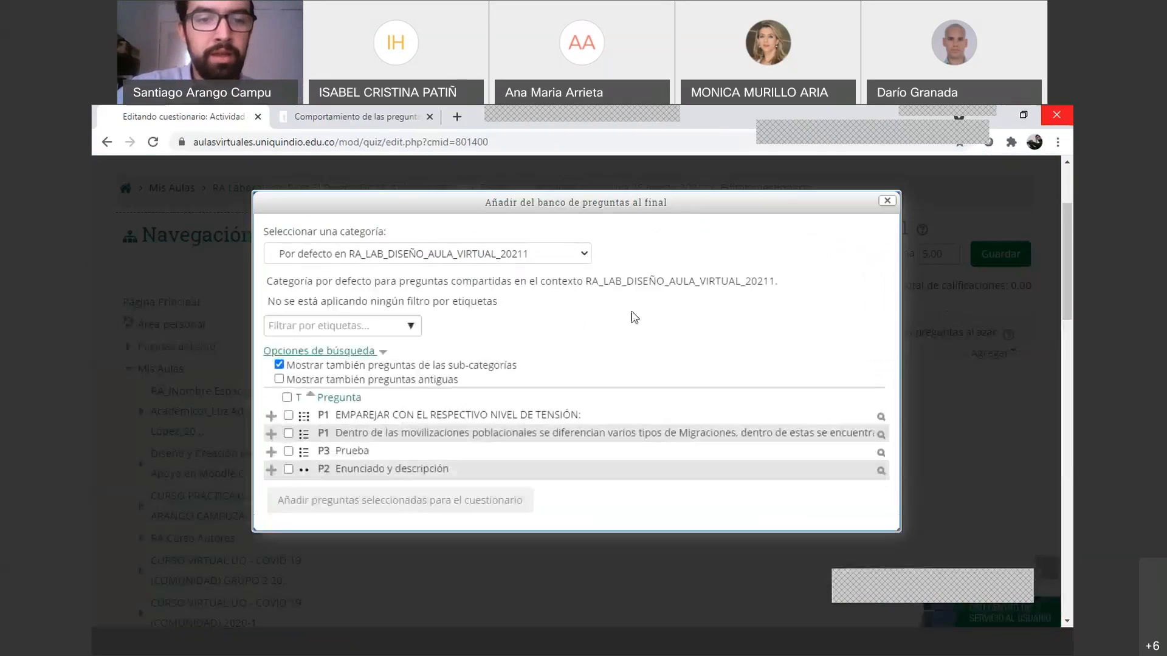
pyautogui.click(585, 258)
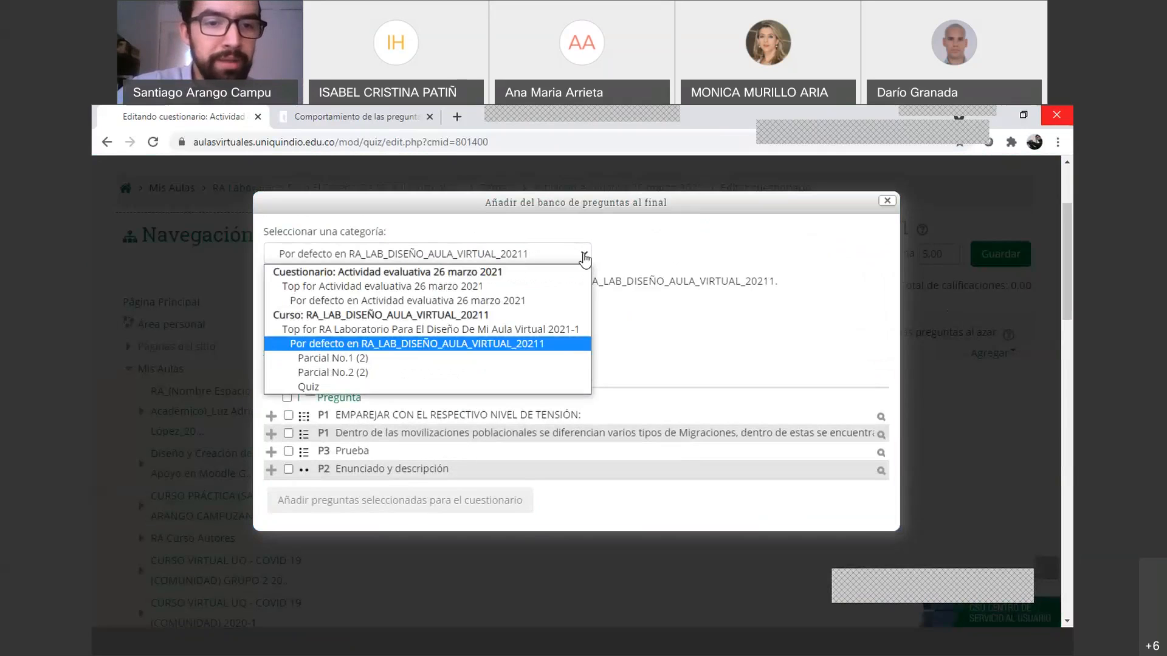
pyautogui.click(362, 360)
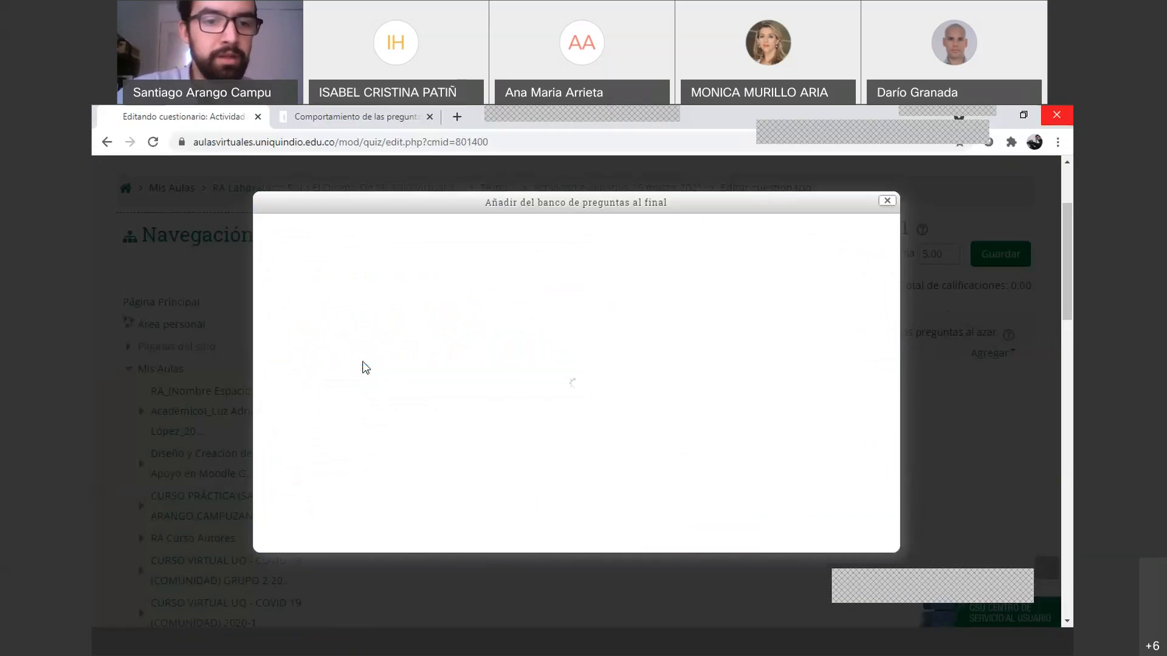
pyautogui.click(492, 261)
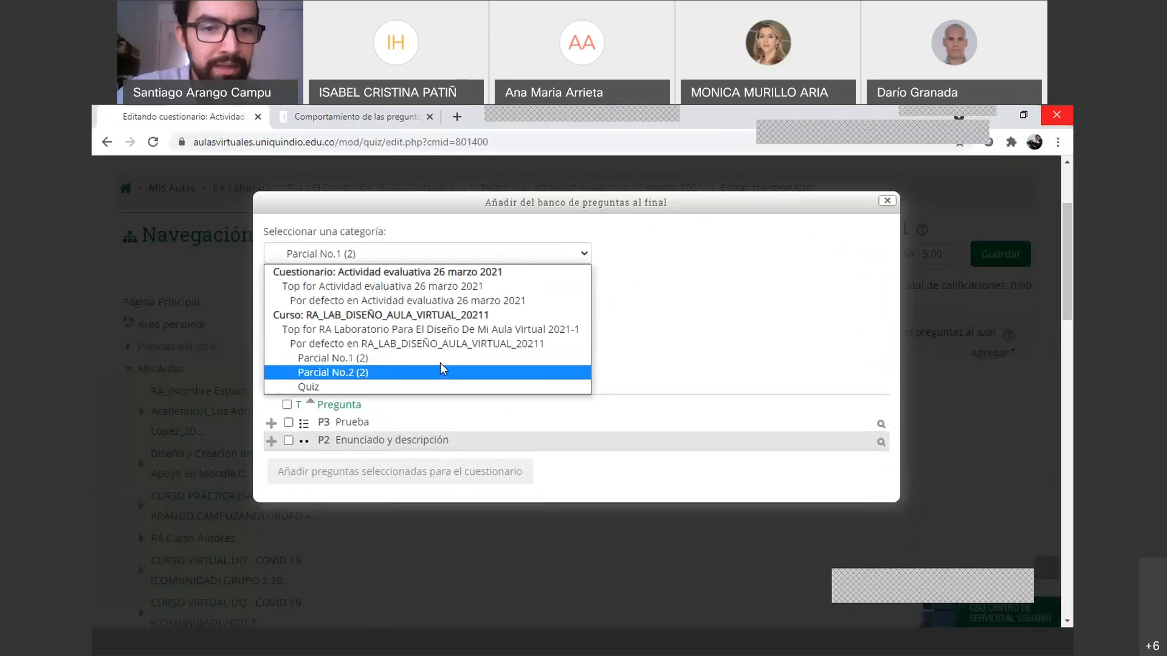
pyautogui.click(418, 378)
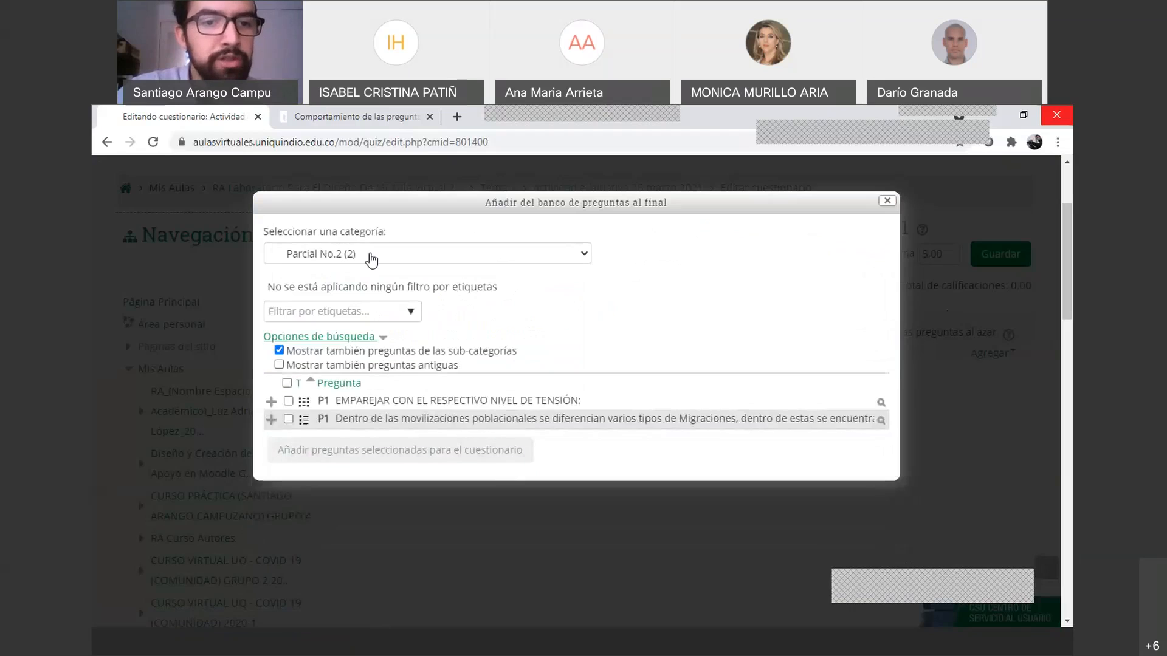
pyautogui.click(372, 262)
pyautogui.click(361, 359)
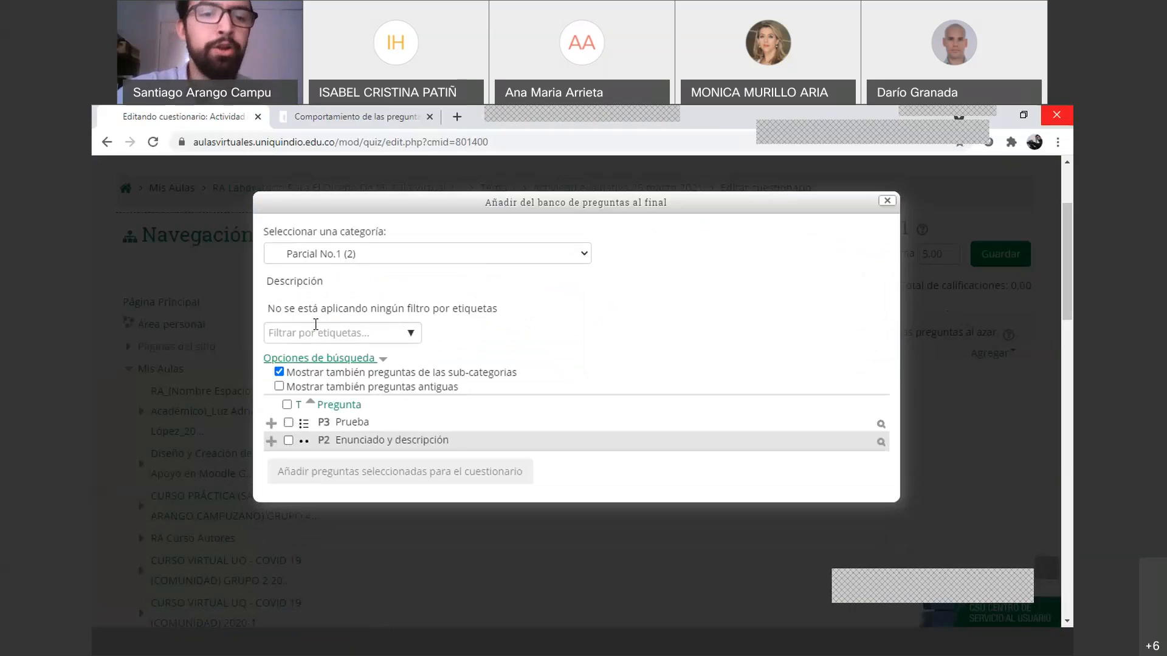
pyautogui.click(288, 423)
pyautogui.click(289, 441)
pyautogui.click(329, 479)
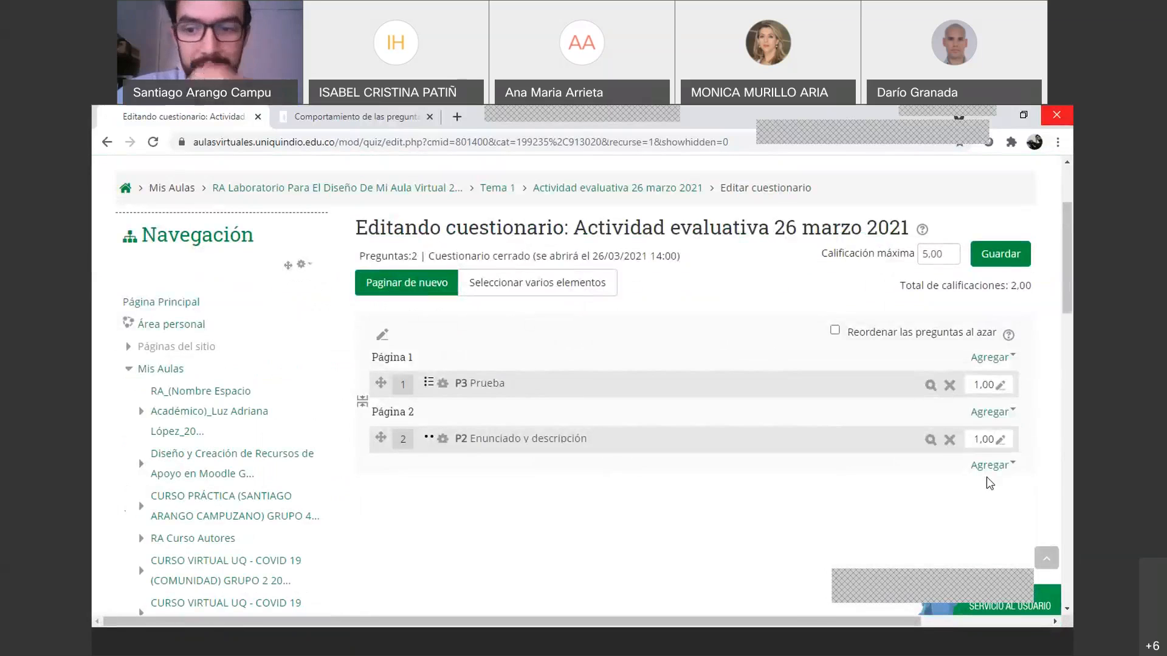
# Add Parcial No.2 question 'EMPAREJAR CON EL RESPECTIVO NIVEL DE TENSIÓN:' as question three, totalling 3.00
pyautogui.click(990, 465)
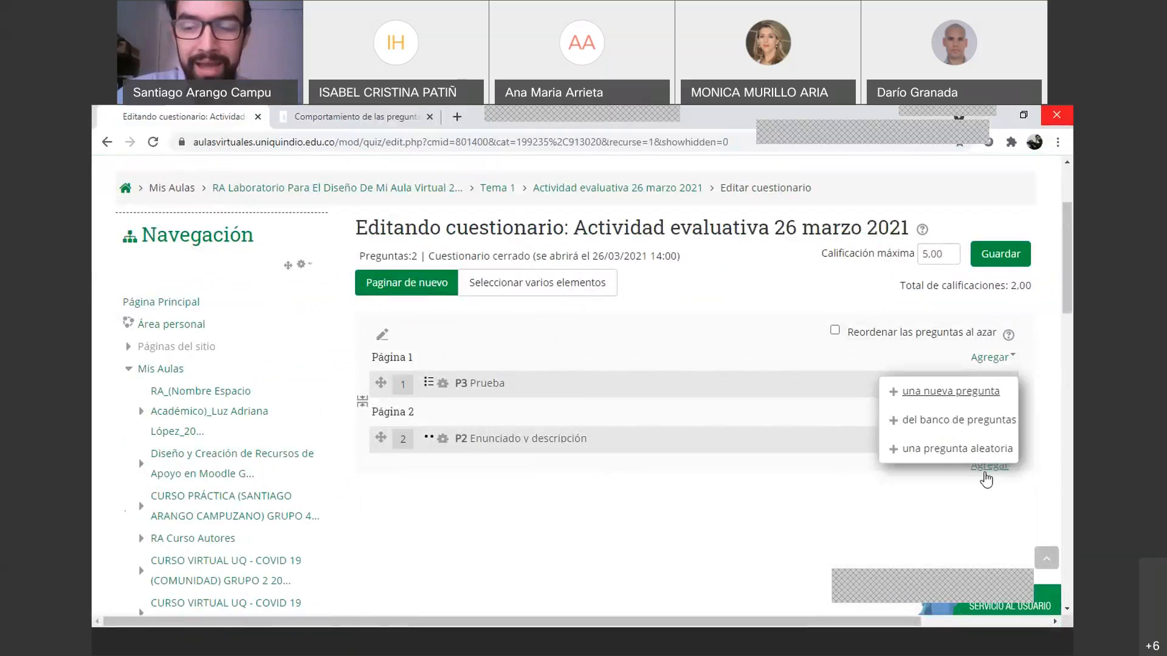
pyautogui.click(936, 422)
pyautogui.click(562, 254)
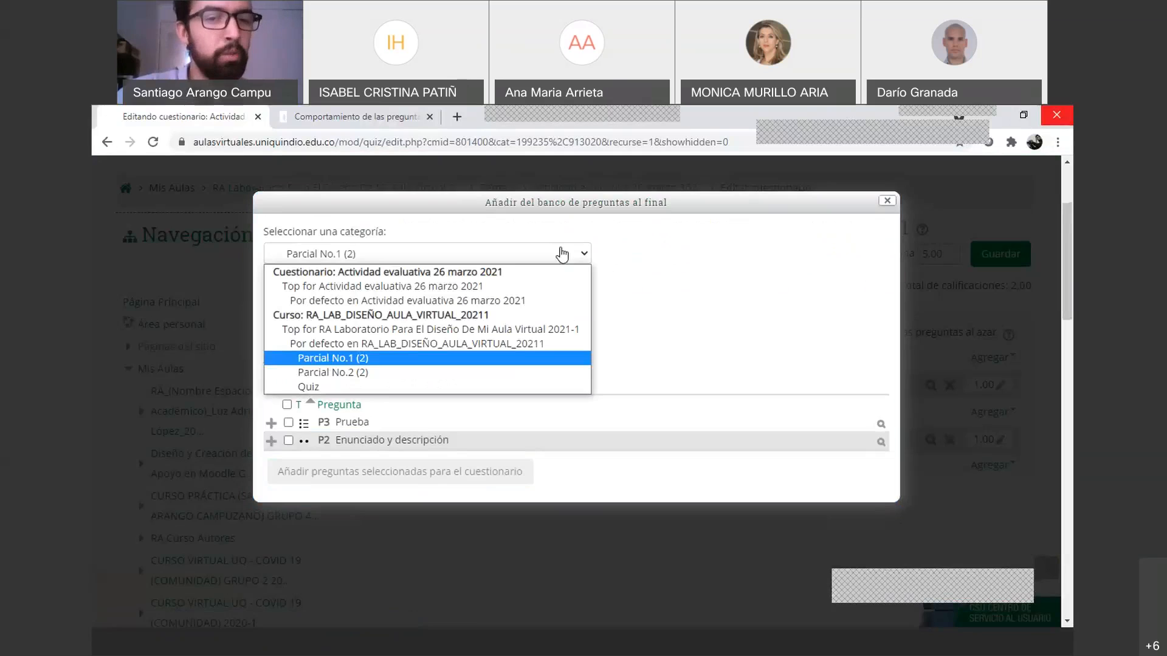
pyautogui.click(352, 372)
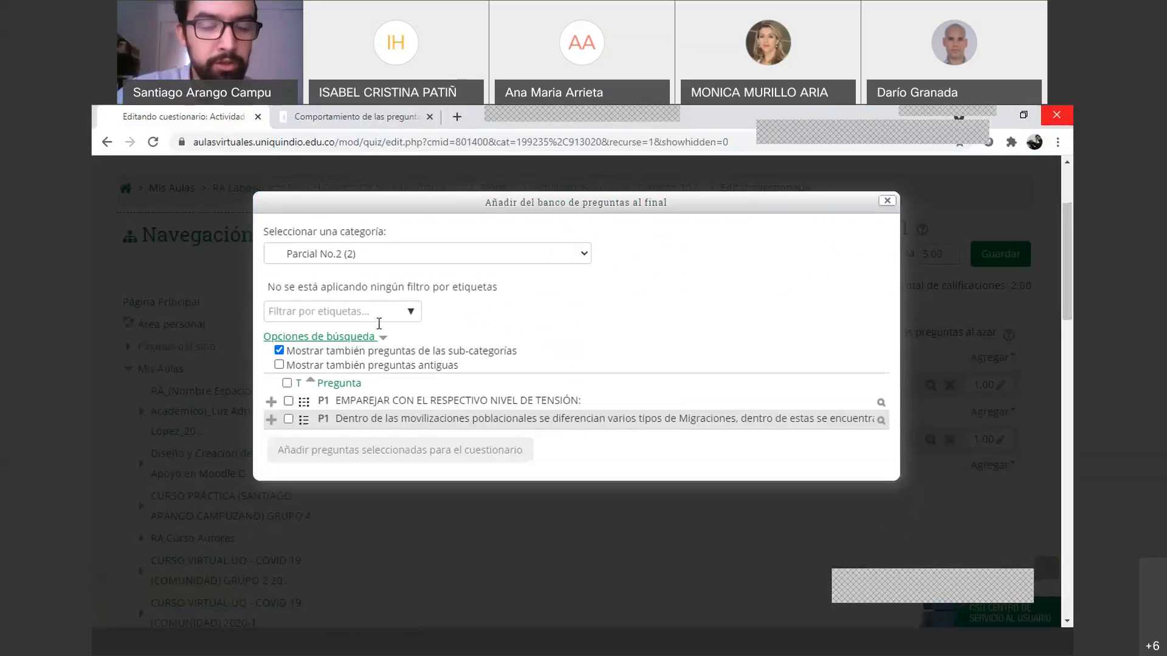
pyautogui.click(288, 403)
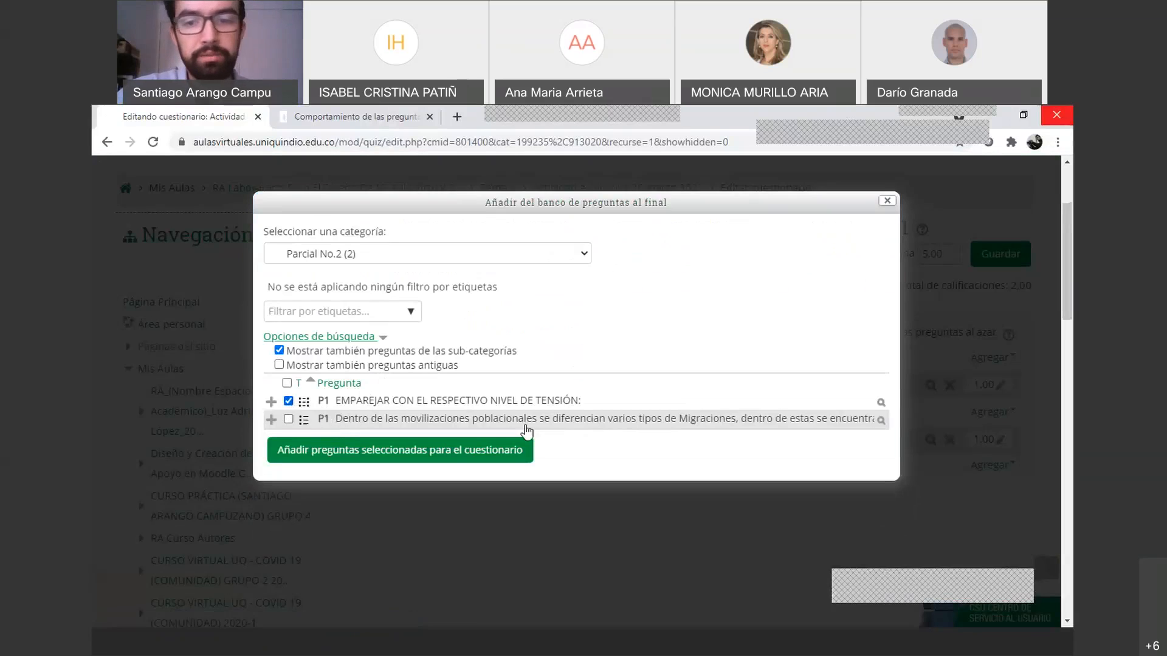
pyautogui.click(444, 460)
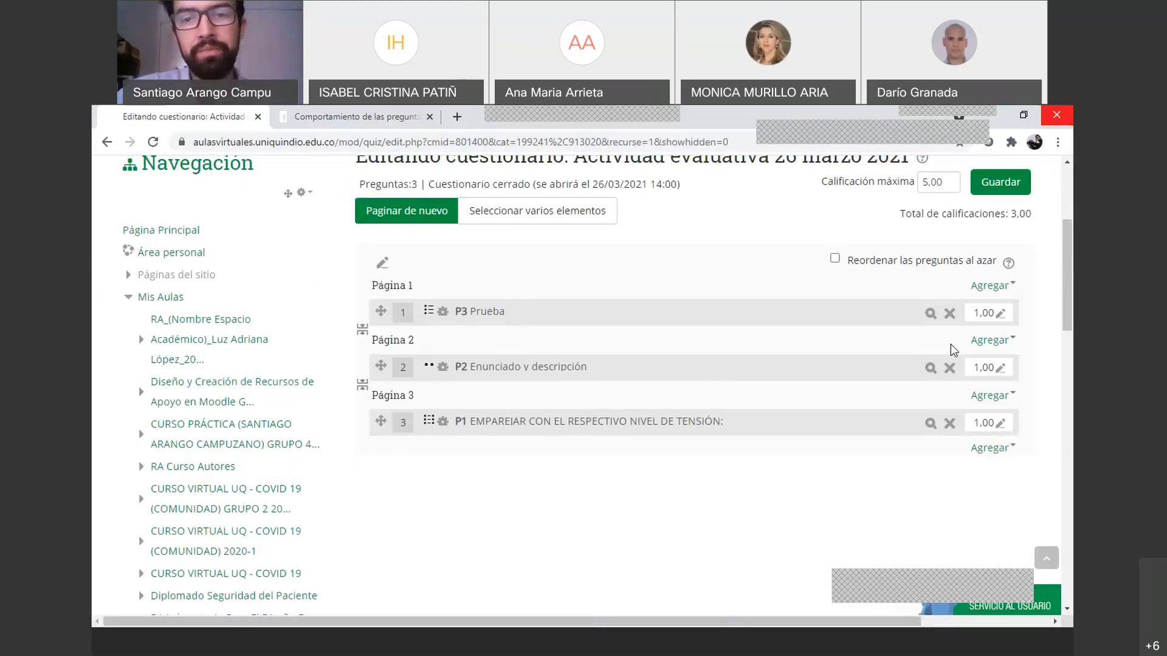
pyautogui.scroll(2, 950, 344)
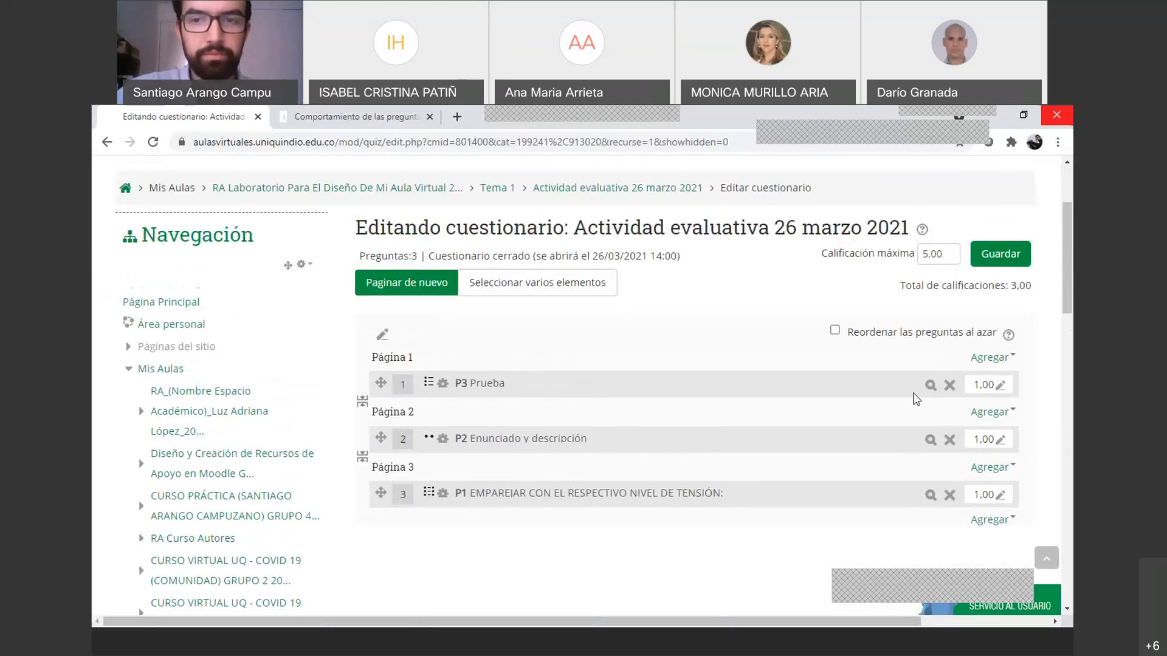
# Turn on 'Reordenar las preguntas al azar' so the three questions are shuffled
pyautogui.click(834, 330)
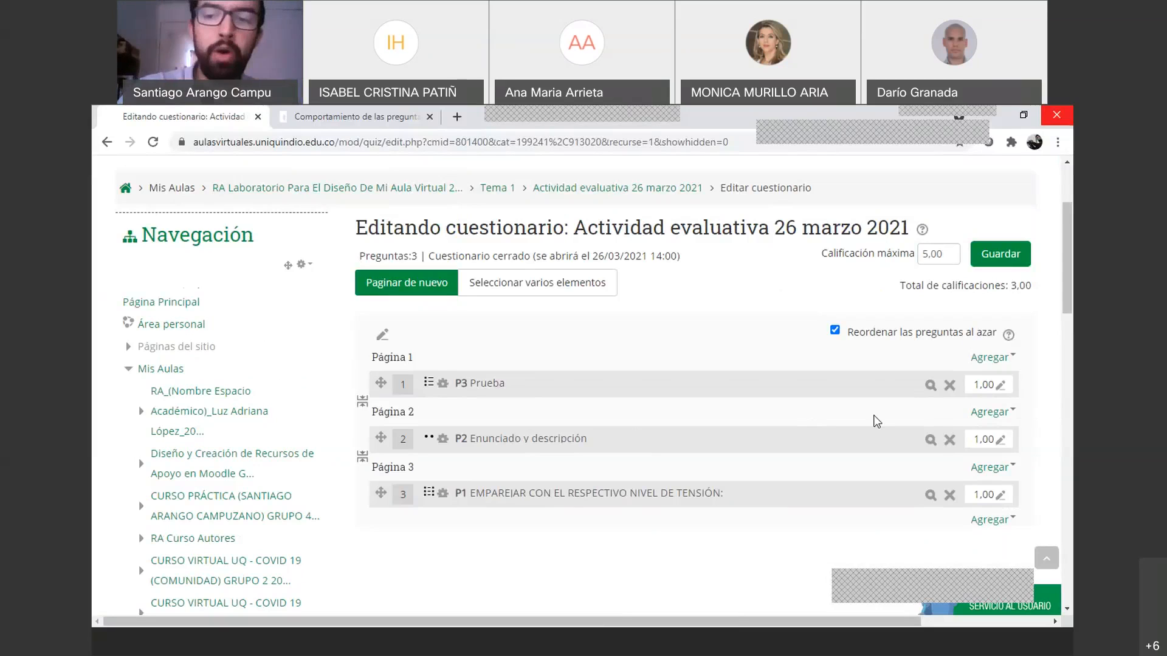
pyautogui.scroll(-1, 921, 419)
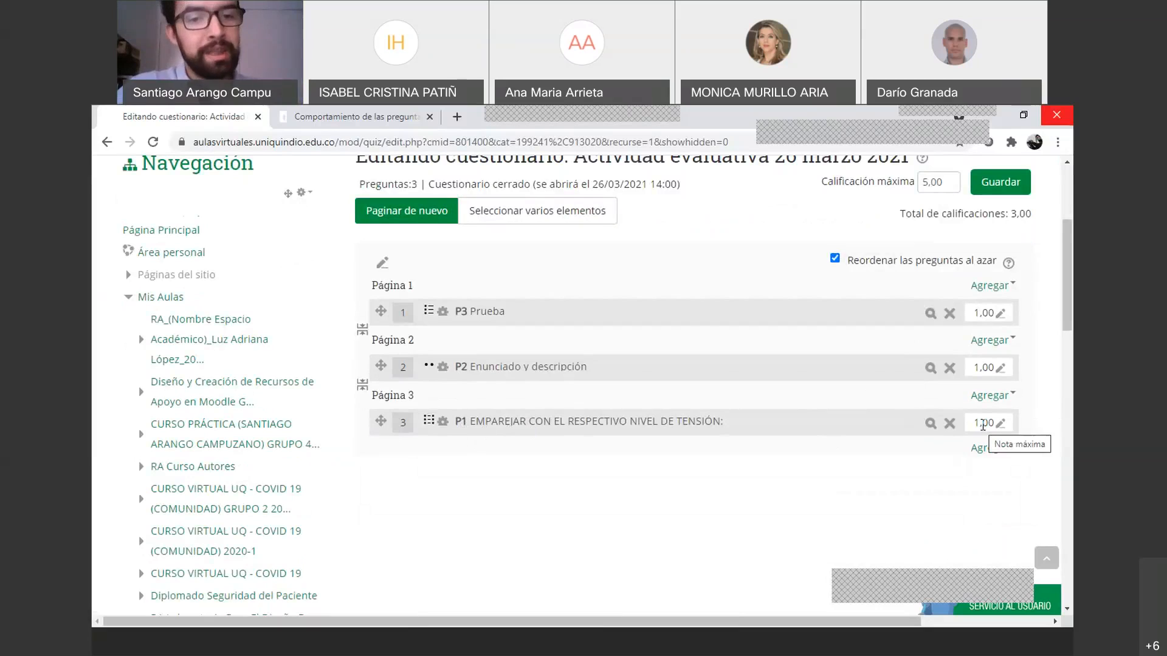
pyautogui.doubleClick(994, 422)
pyautogui.click(985, 423)
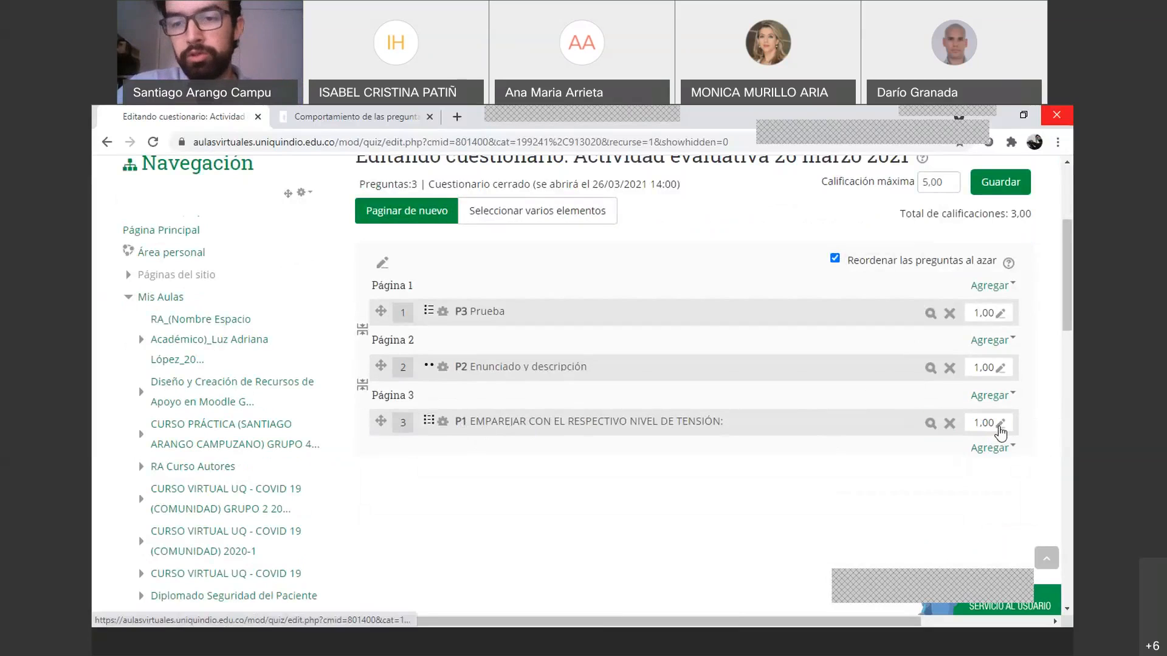
pyautogui.click(1000, 424)
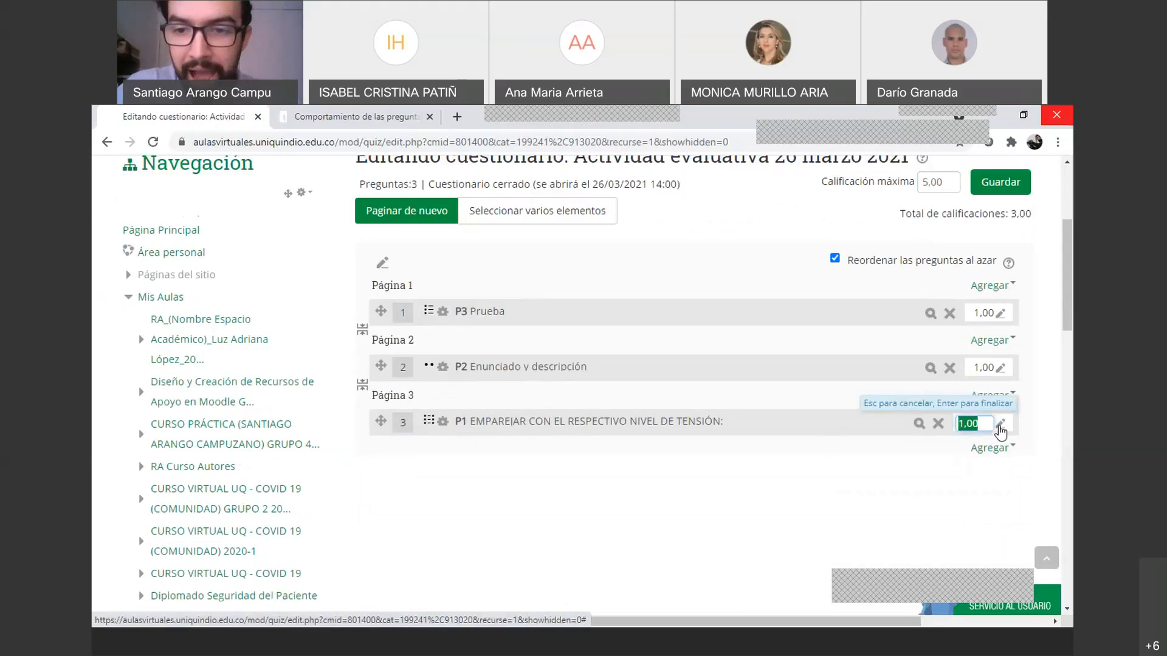
pyautogui.write('3')
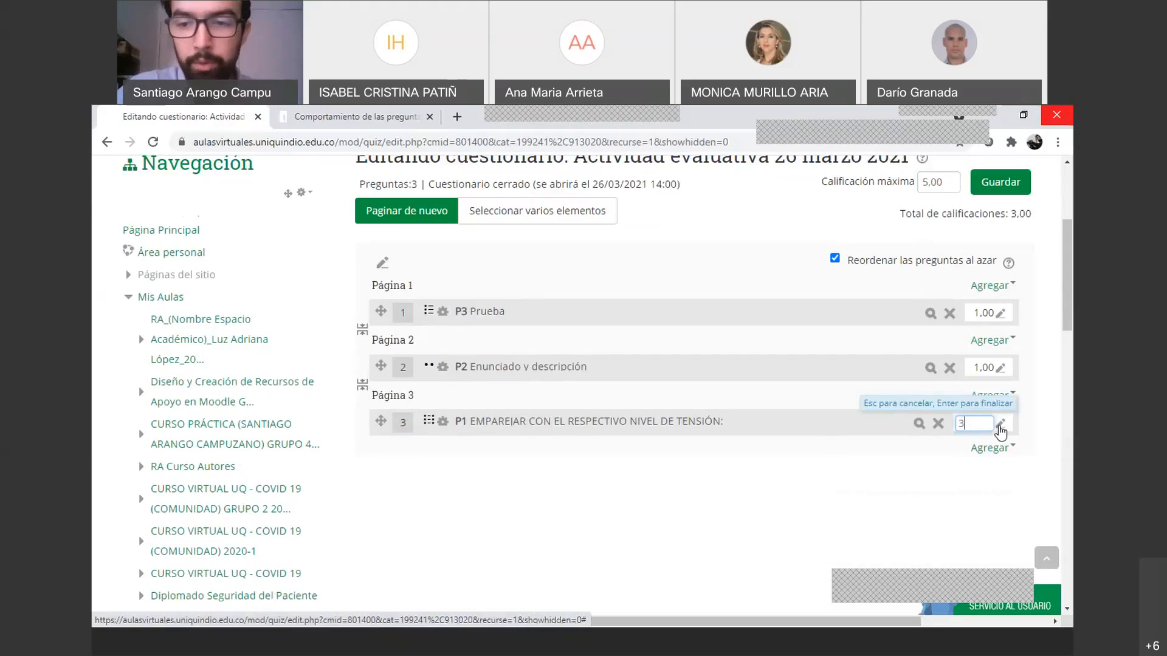
pyautogui.press('Return')
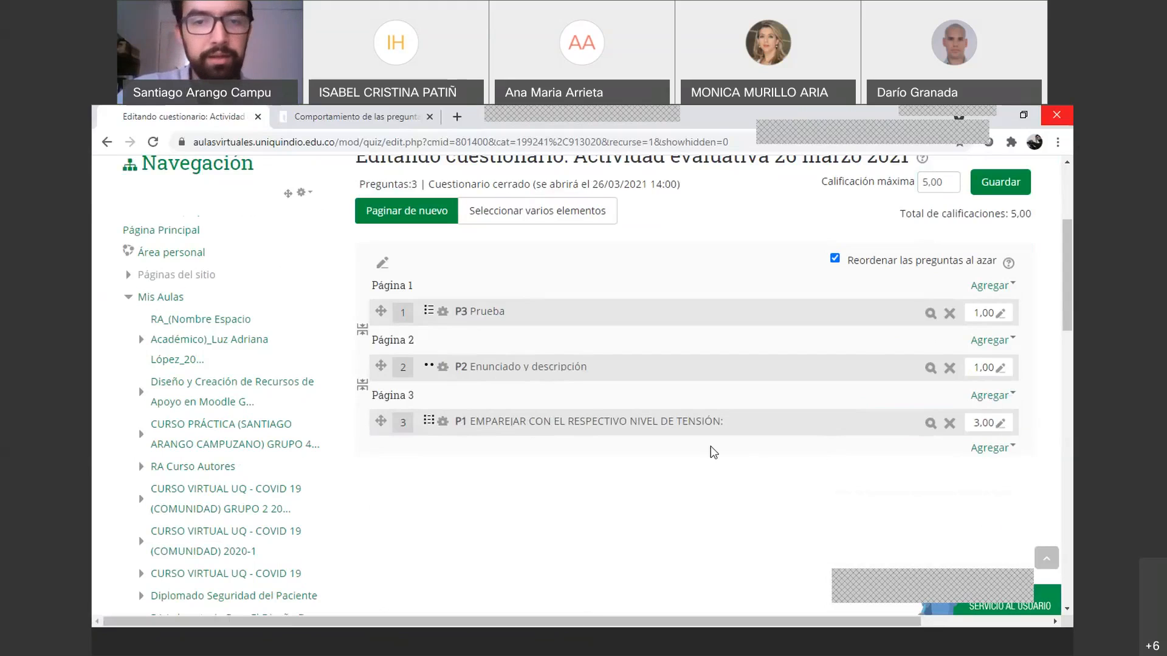
pyautogui.click(998, 425)
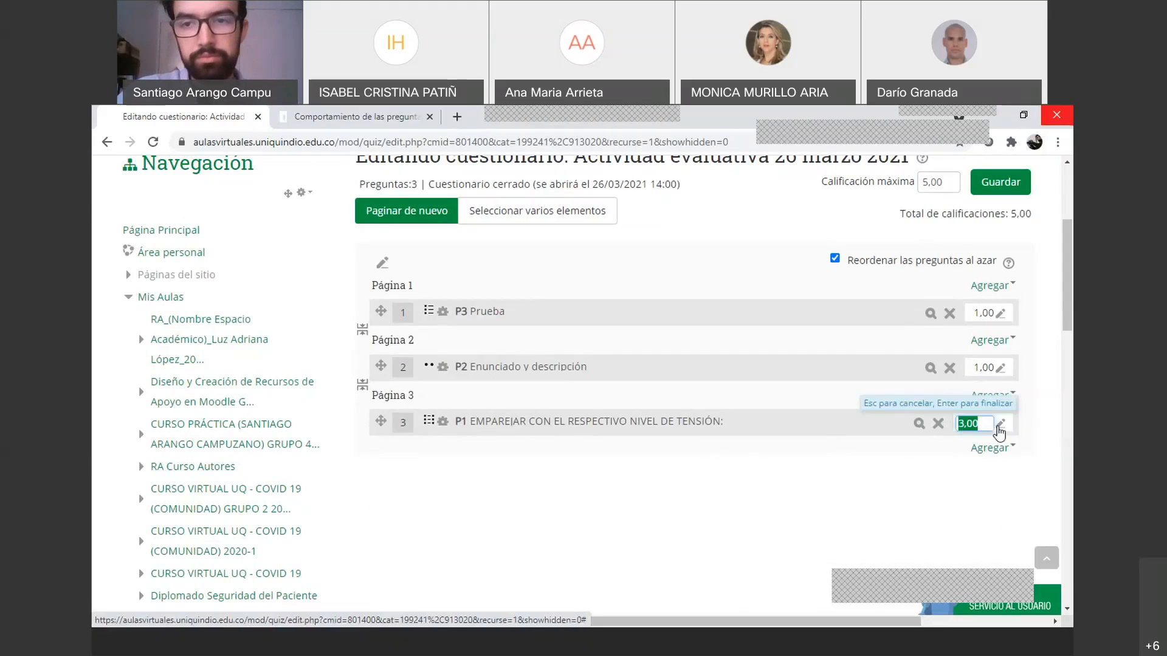
pyautogui.click(871, 499)
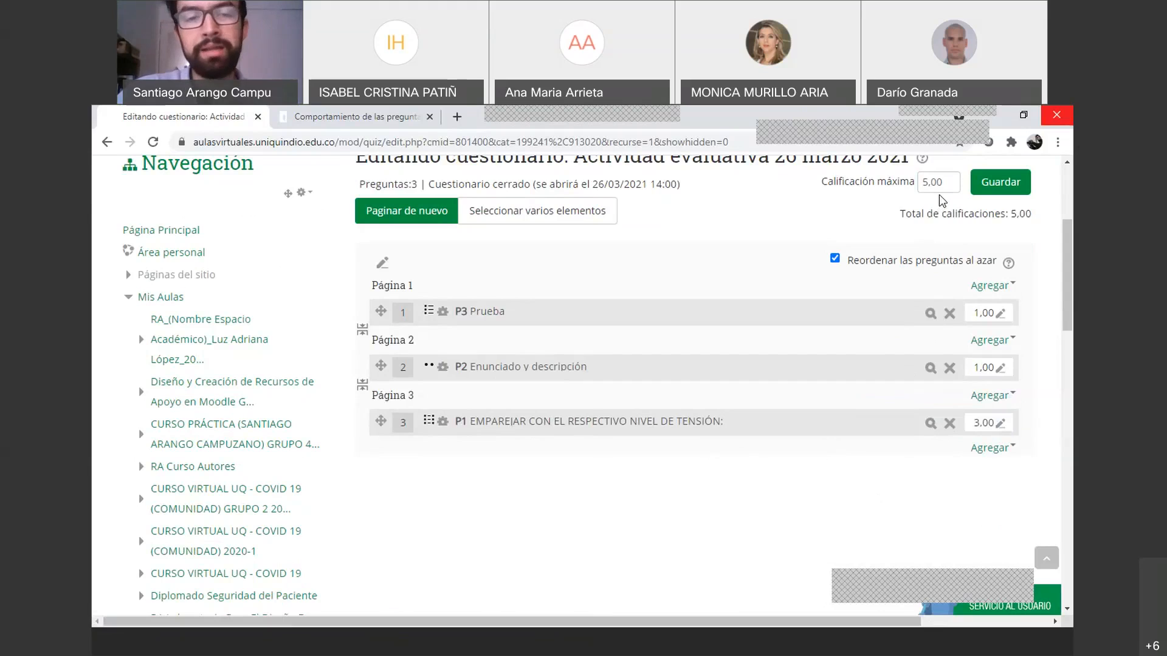
pyautogui.click(927, 181)
pyautogui.doubleClick(927, 182)
pyautogui.click(991, 423)
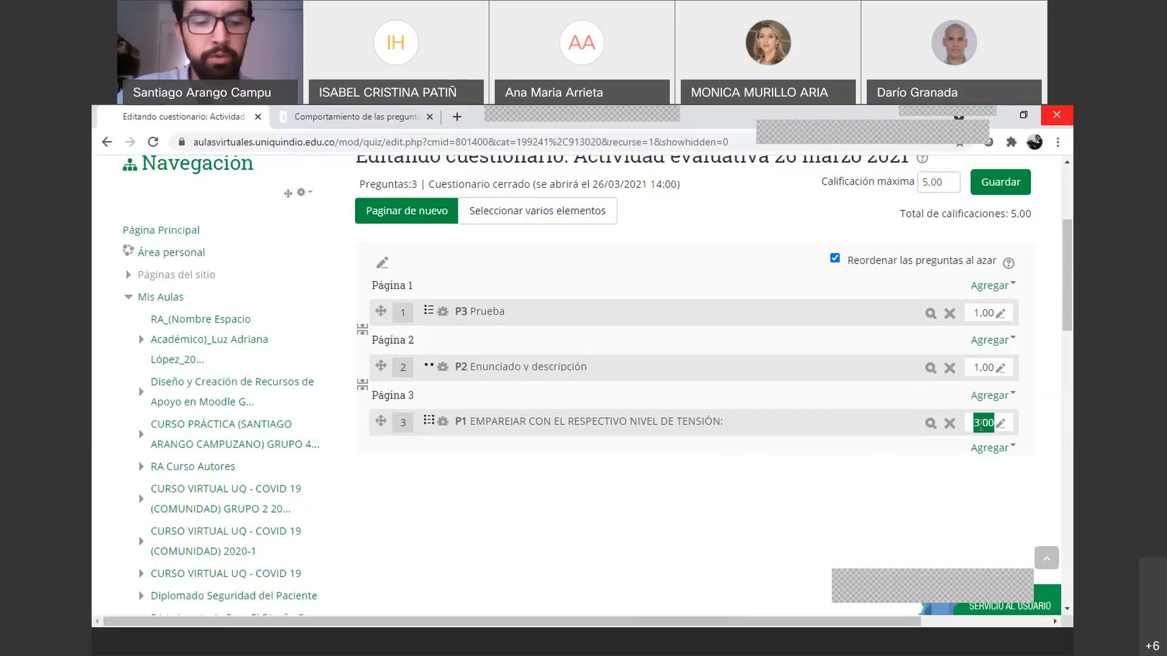
pyautogui.tripleClick(980, 427)
pyautogui.click(1002, 424)
pyautogui.write('1')
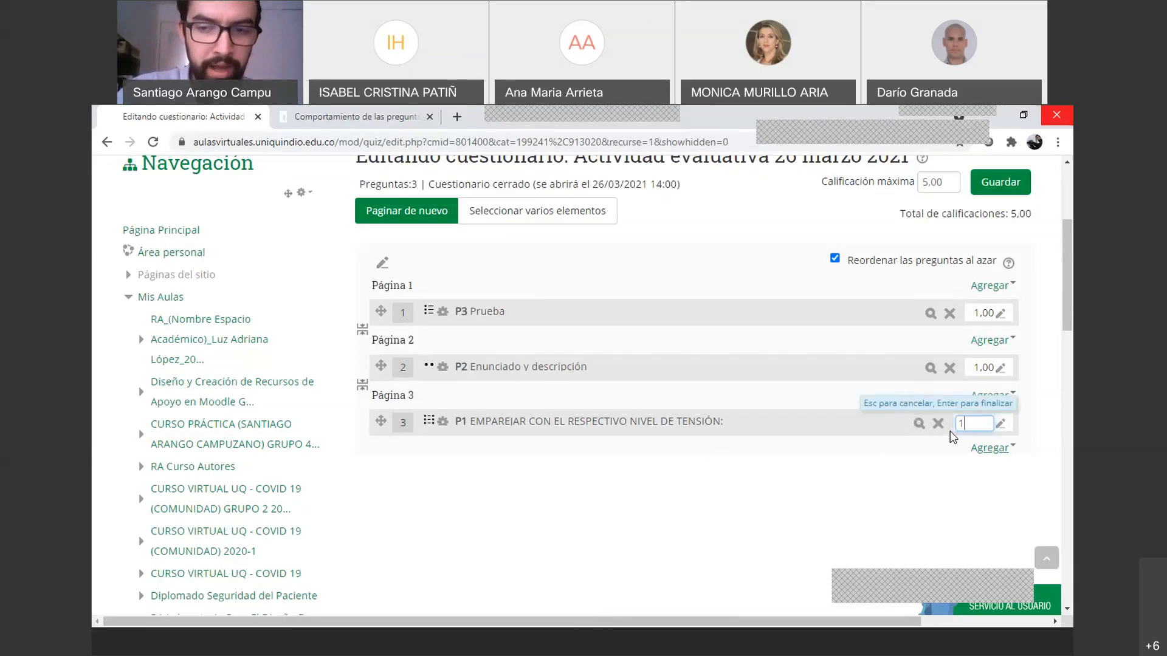
pyautogui.press('BackSpace')
pyautogui.write('3')
pyautogui.press('Return')
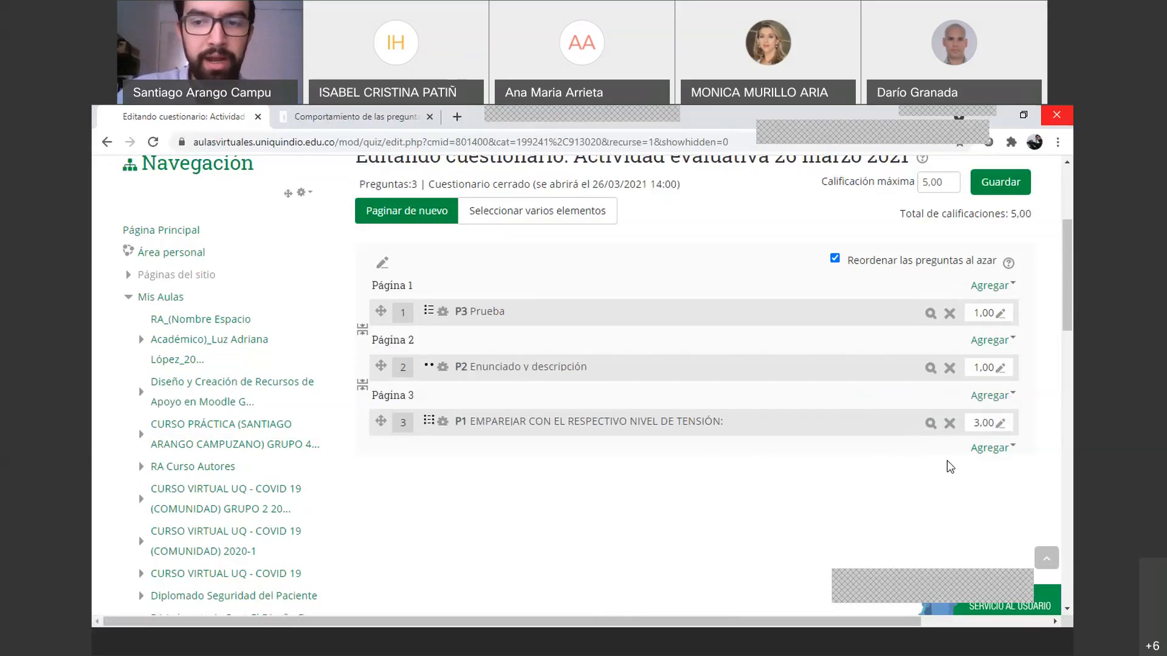
pyautogui.click(1000, 424)
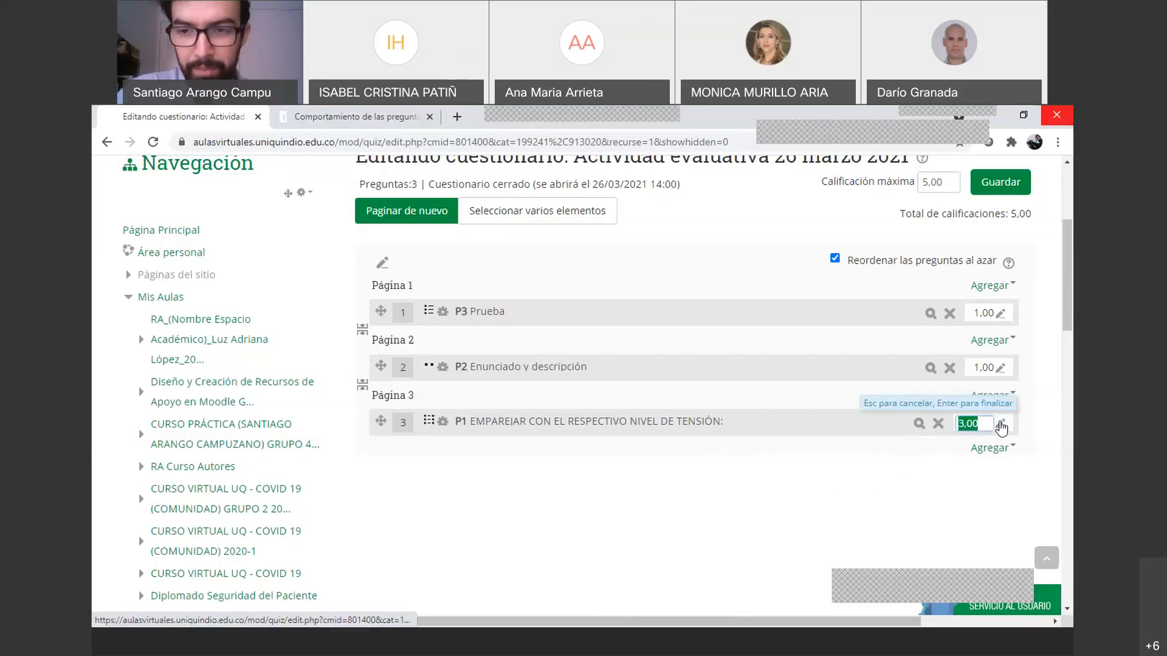
pyautogui.write('1')
pyautogui.press('Escape')
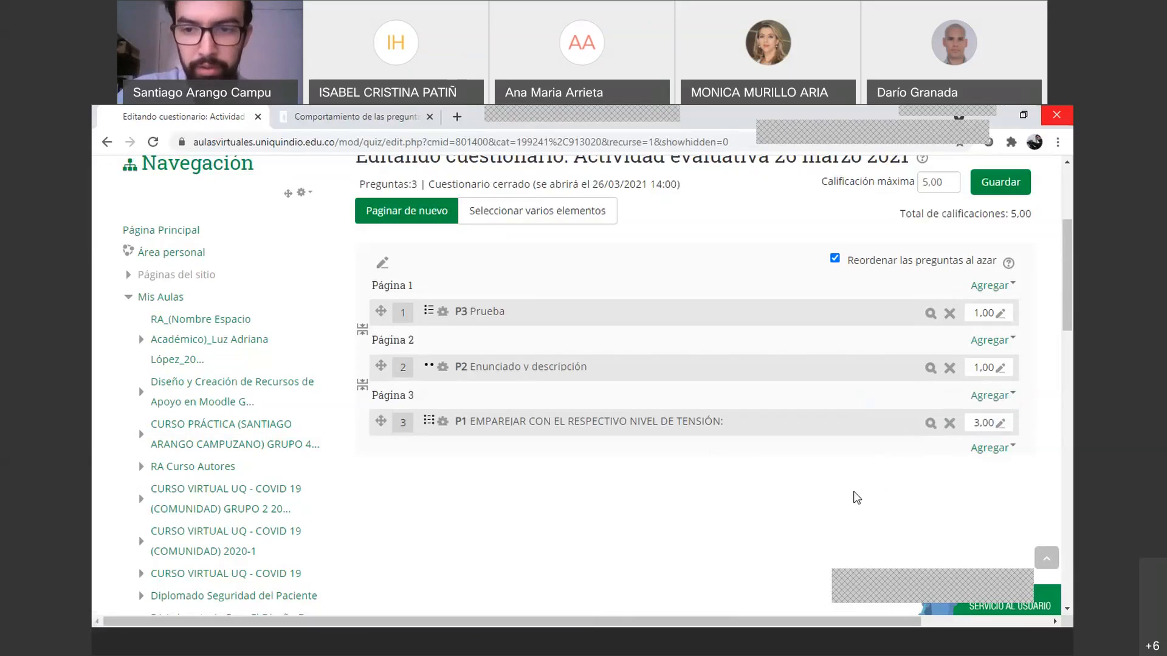
pyautogui.click(1002, 428)
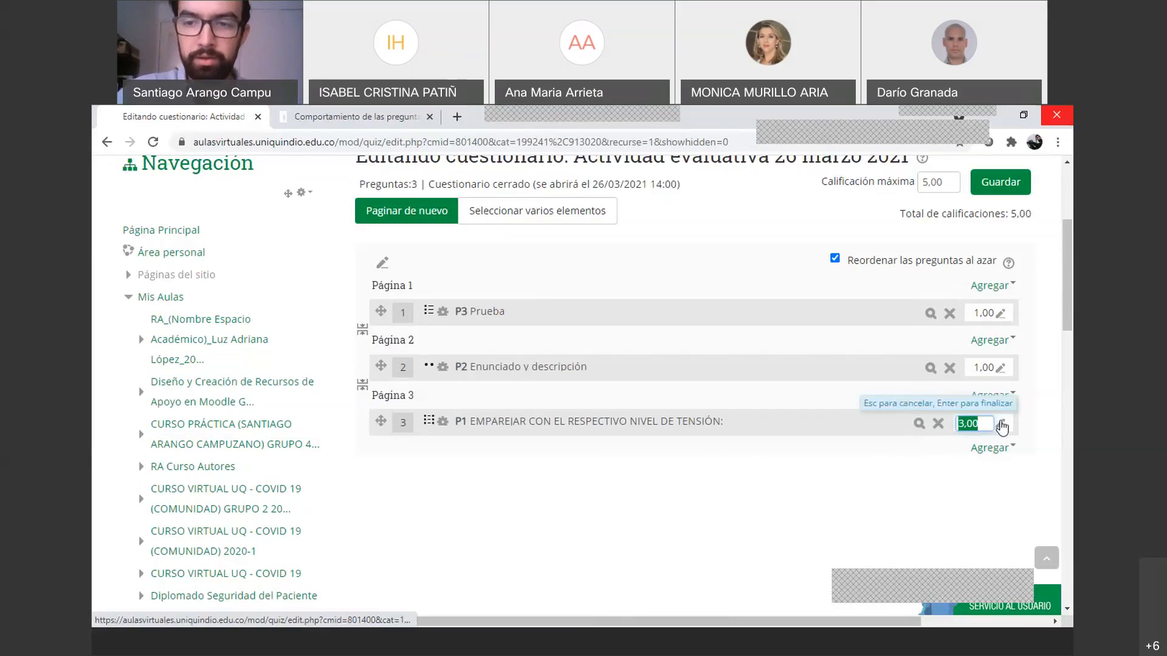
pyautogui.write('1')
pyautogui.press('Return')
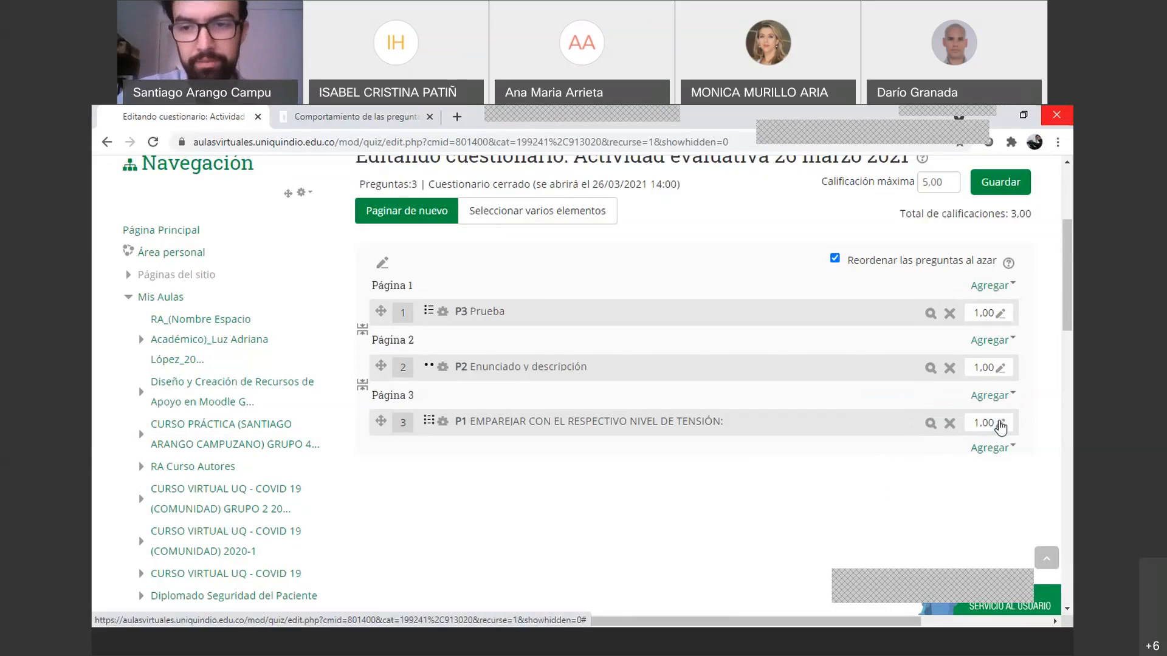
pyautogui.click(1000, 367)
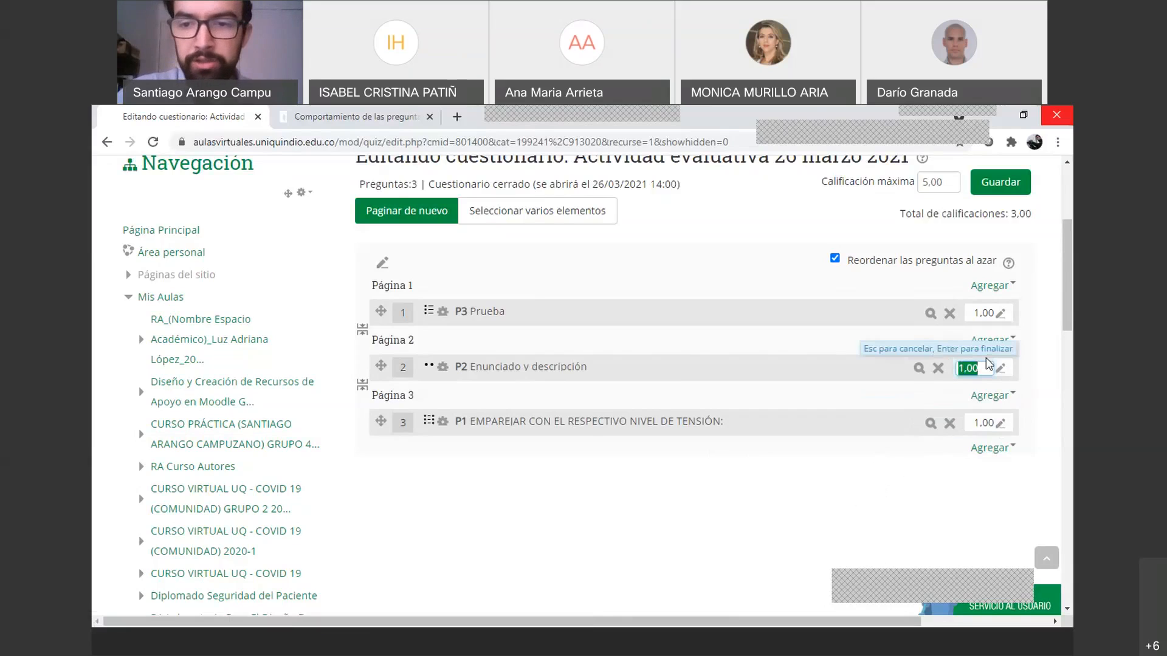
pyautogui.write('2')
pyautogui.press('Return')
pyautogui.click(1000, 314)
pyautogui.write('2')
pyautogui.press('Return')
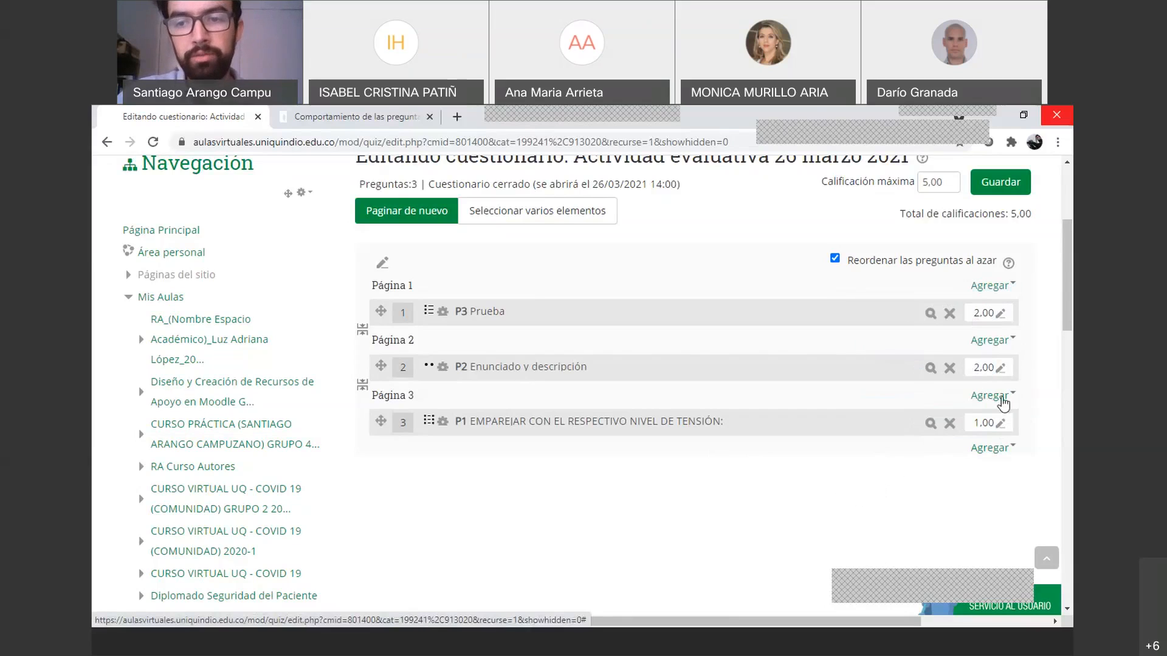
pyautogui.click(1000, 369)
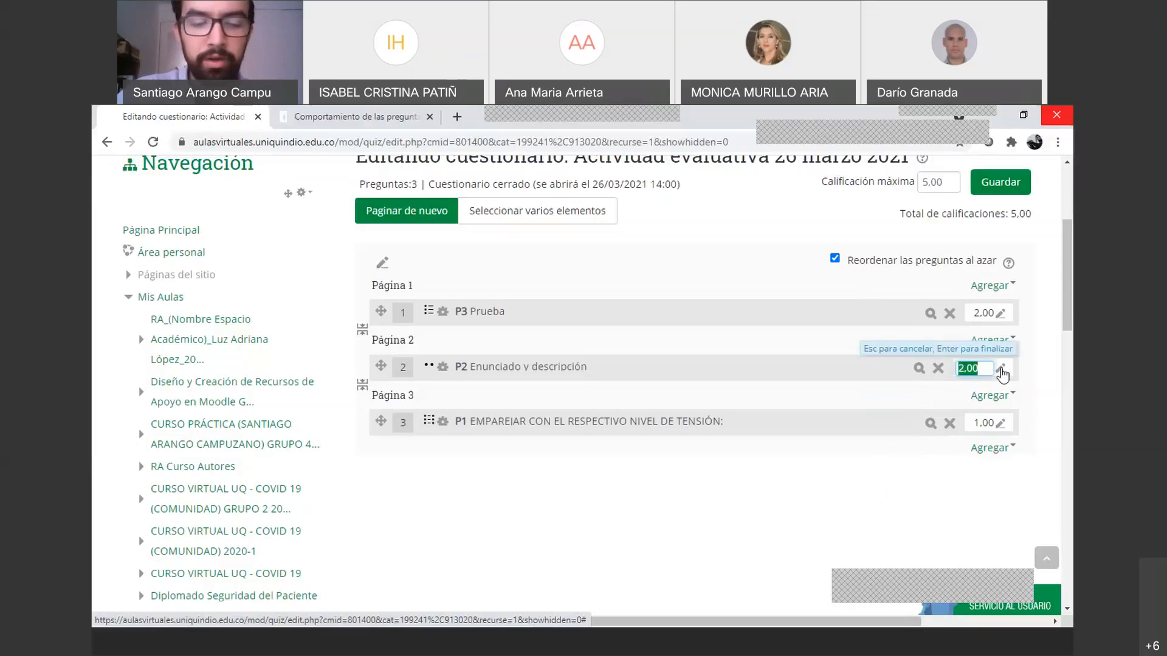
pyautogui.write('1')
pyautogui.press('Return')
pyautogui.click(999, 314)
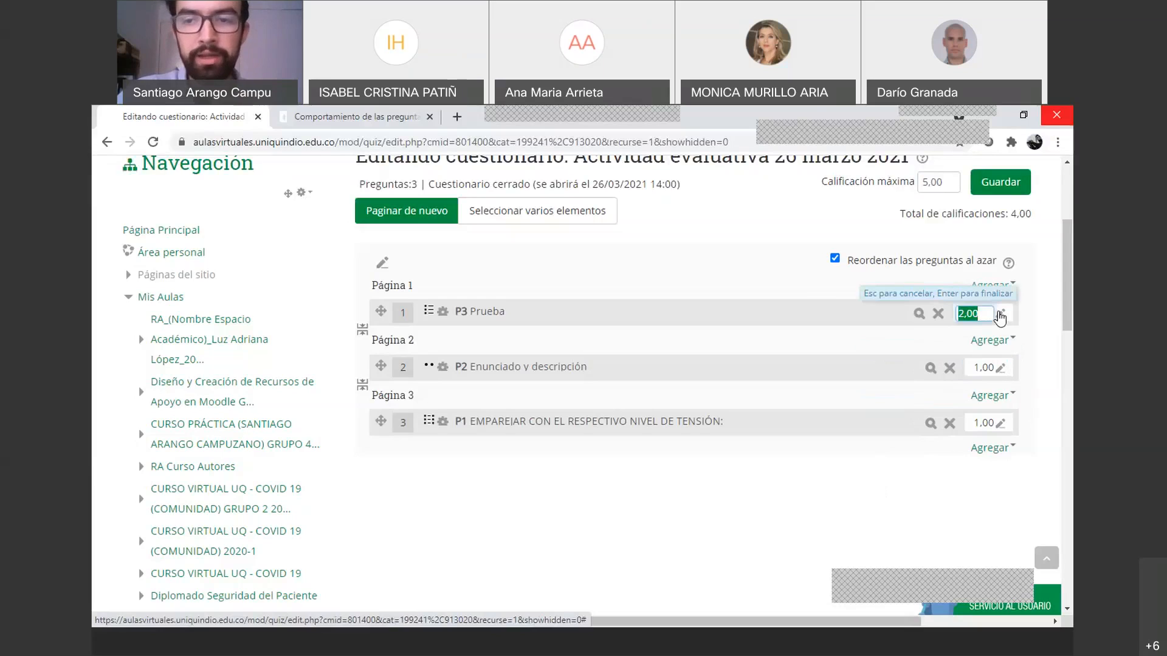
pyautogui.write('1')
pyautogui.press('Return')
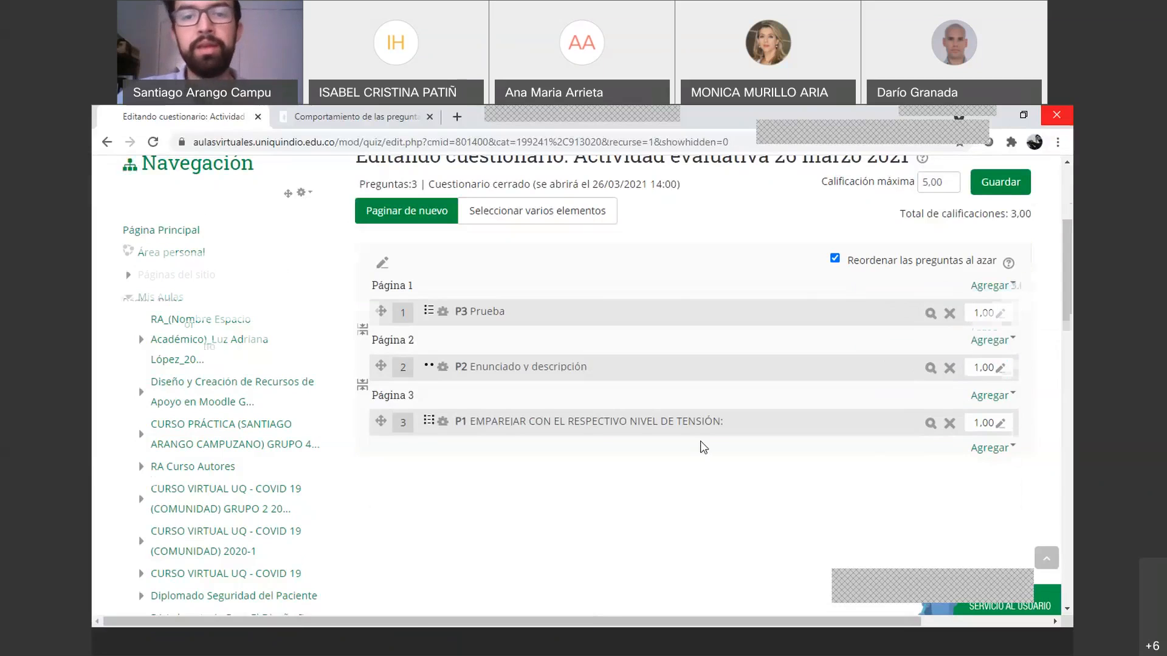
pyautogui.scroll(2, 698, 447)
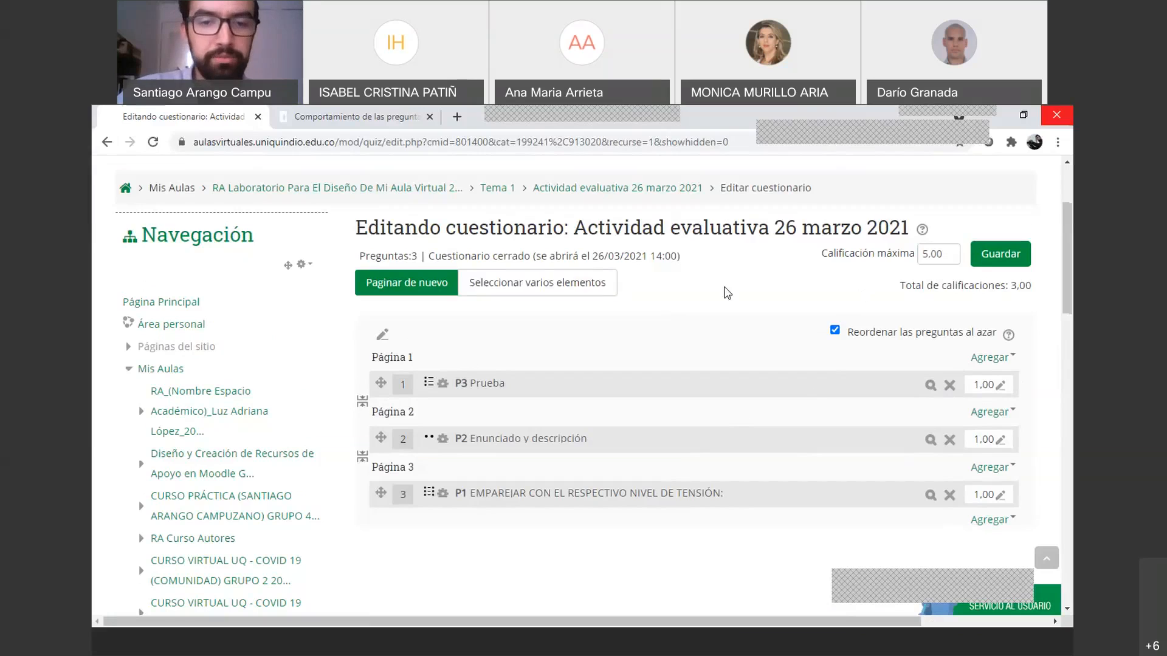
pyautogui.scroll(1, 654, 310)
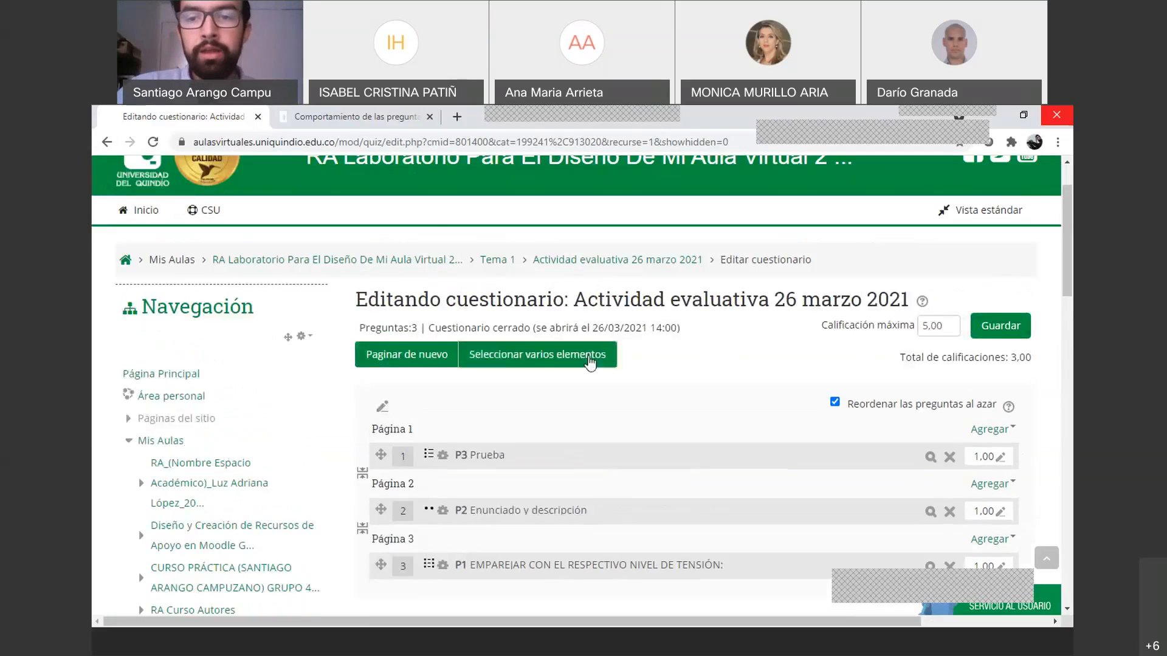
pyautogui.scroll(-1, 596, 357)
pyautogui.scroll(-3, 864, 377)
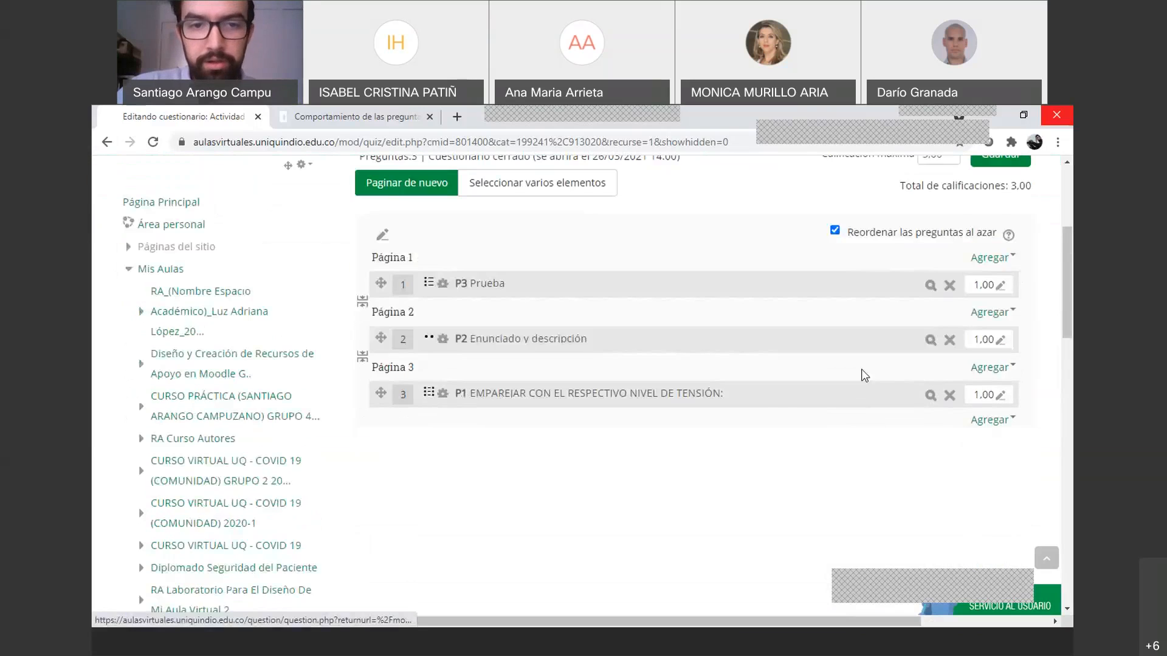
pyautogui.scroll(1, 862, 372)
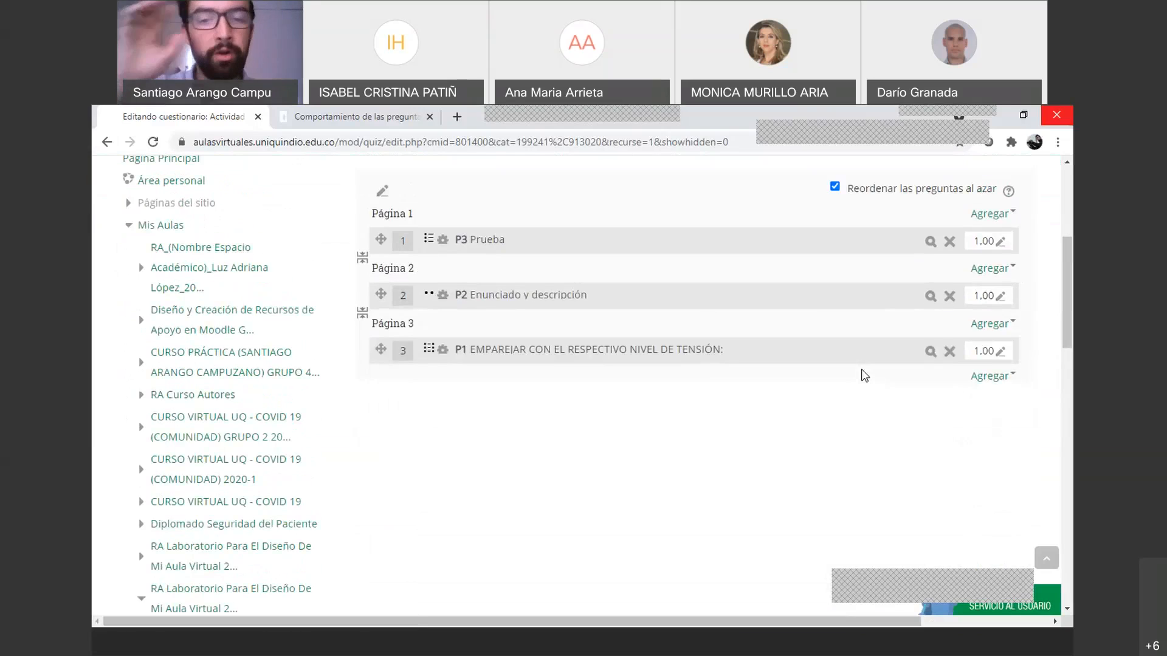
pyautogui.scroll(2, 618, 310)
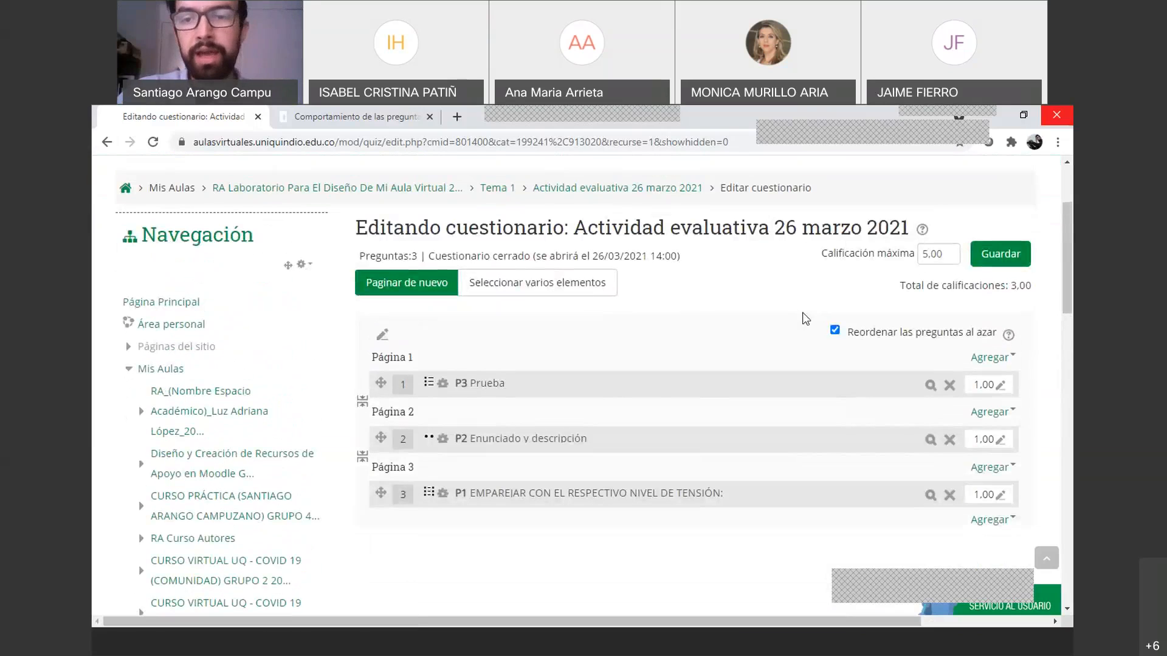
pyautogui.click(832, 334)
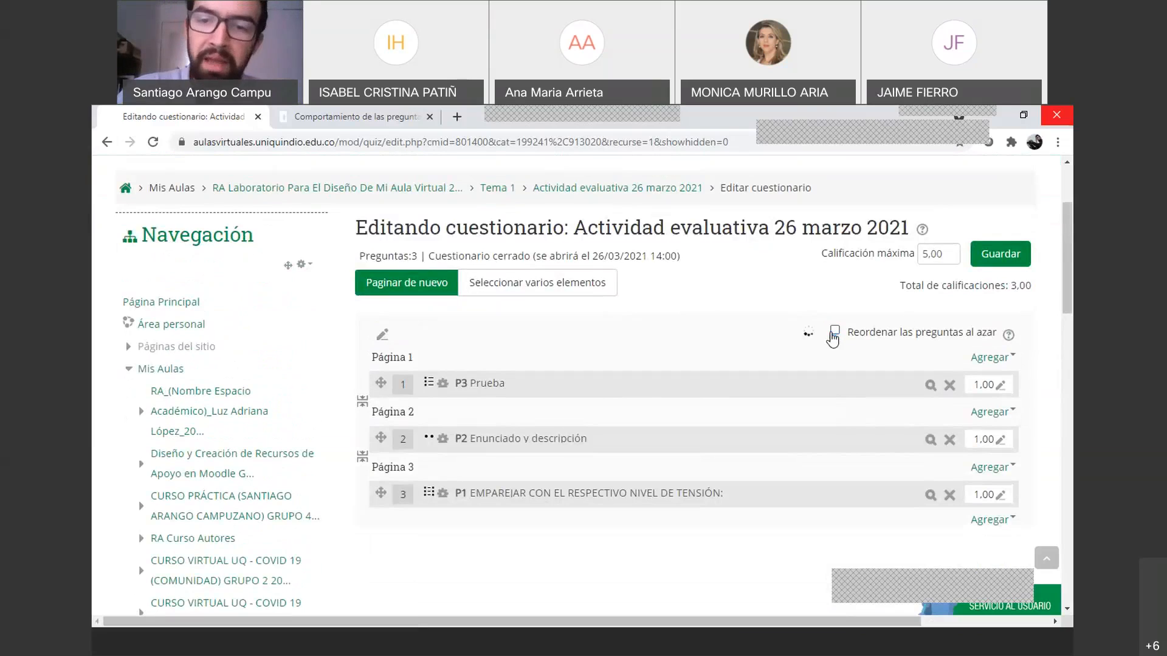
pyautogui.click(835, 333)
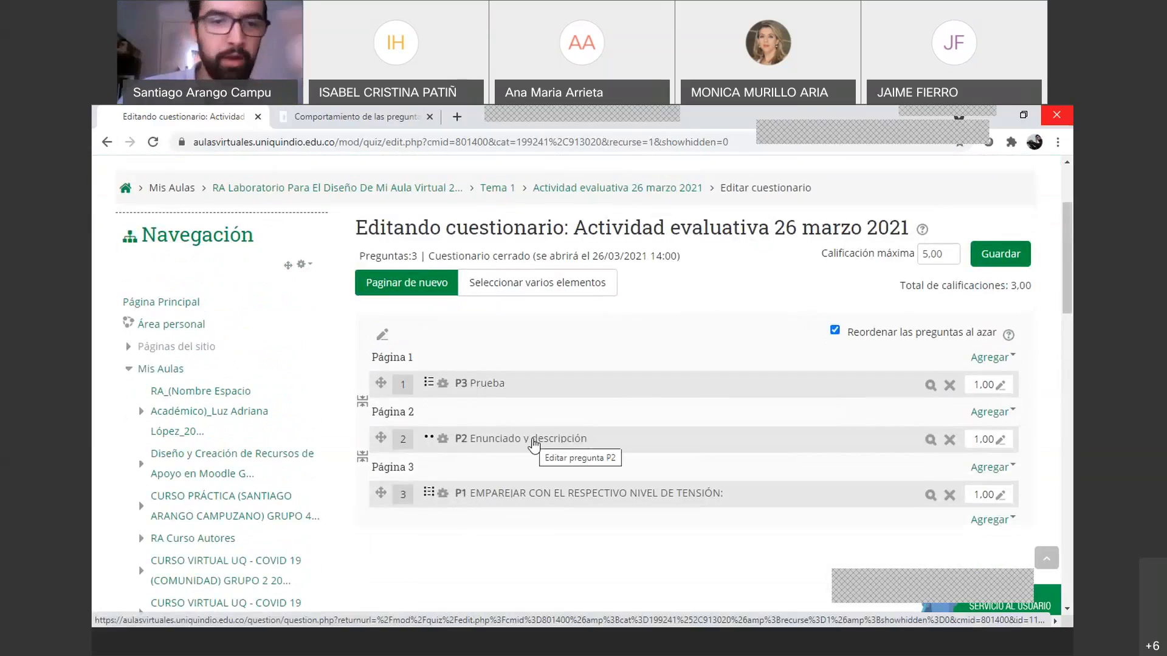
pyautogui.scroll(2, 534, 444)
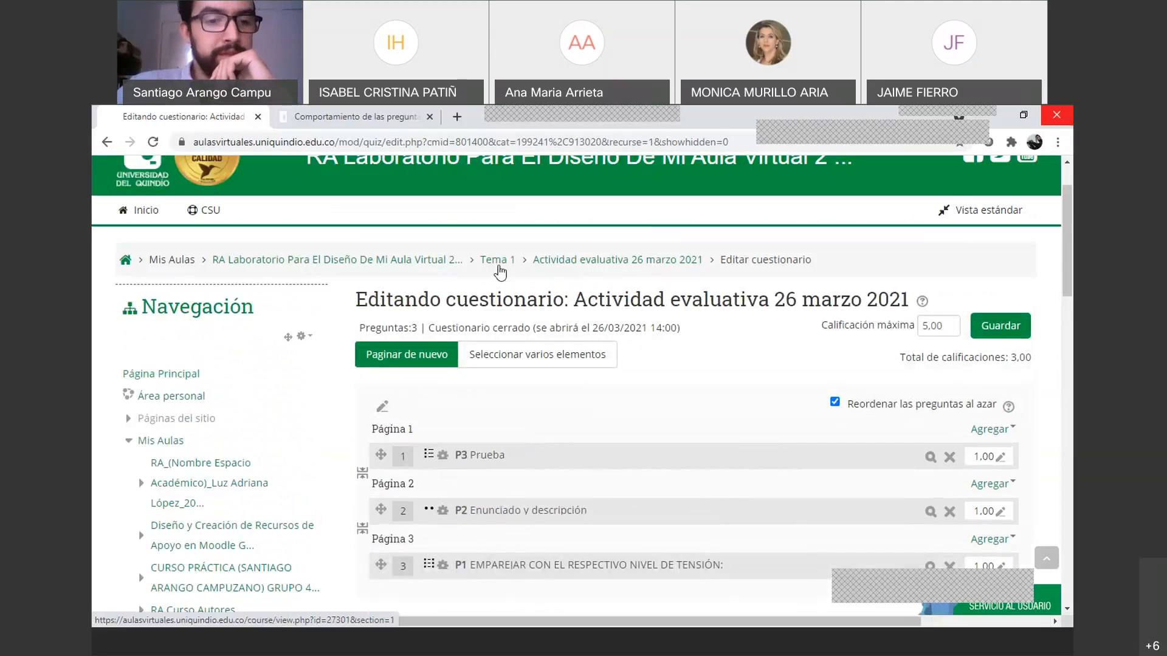
pyautogui.scroll(-2, 530, 337)
pyautogui.scroll(-2, 530, 340)
pyautogui.scroll(2, 530, 341)
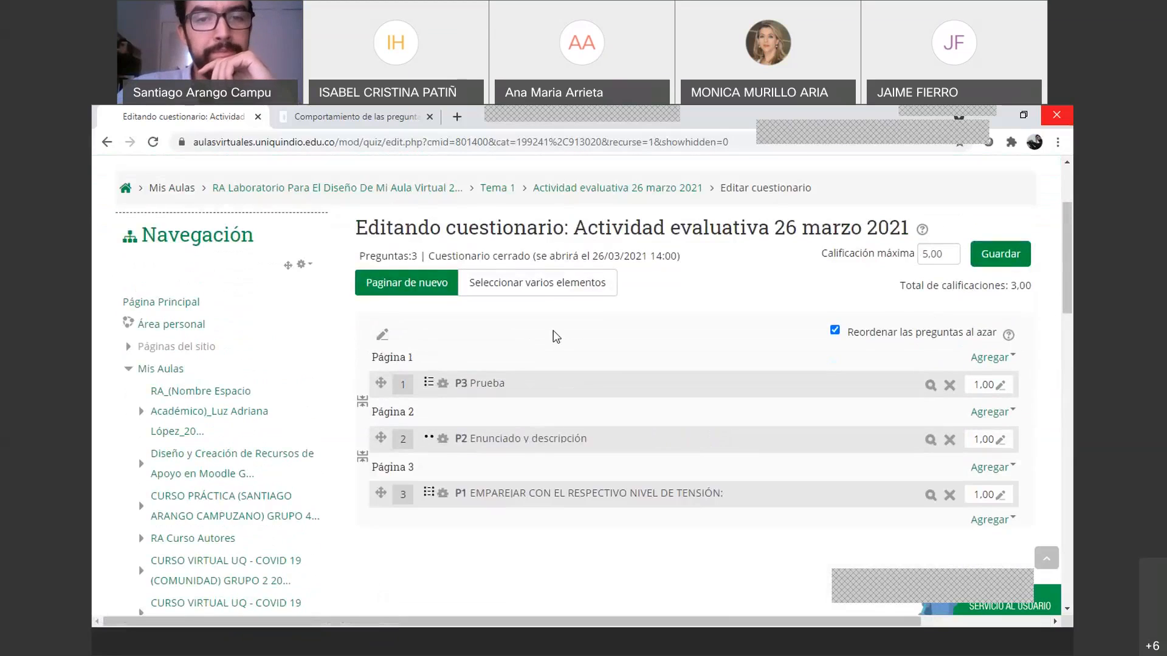
# Return to the RA Laboratorio Tema 1 section and scroll to the Administración del curso block
pyautogui.click(498, 192)
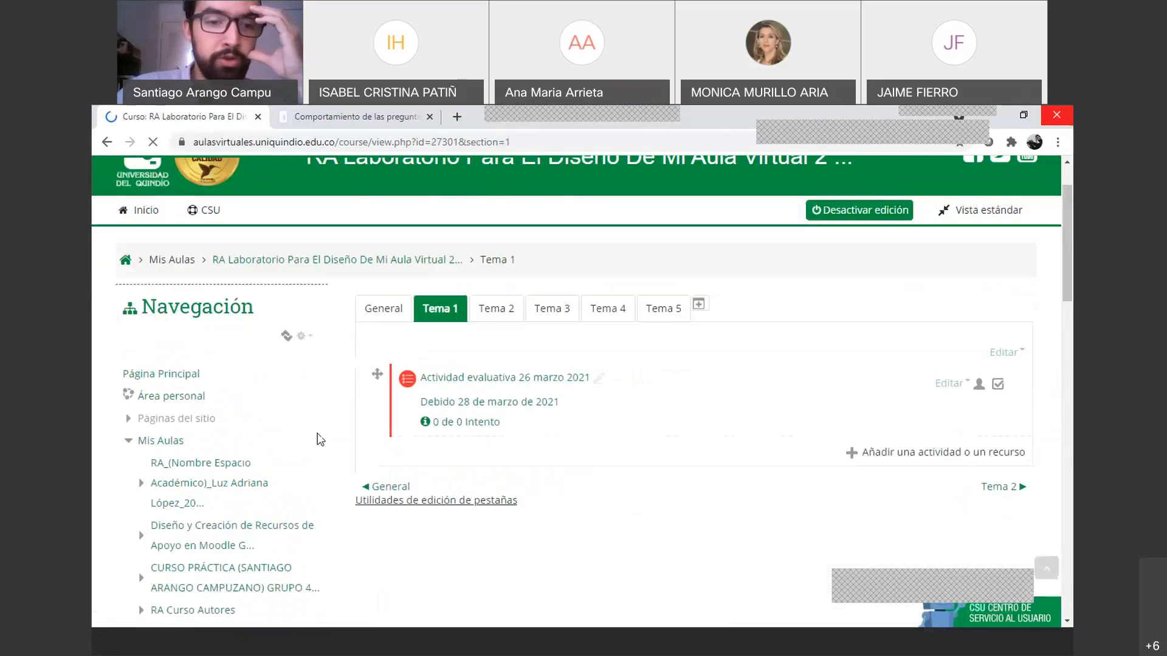
pyautogui.scroll(-3, 318, 439)
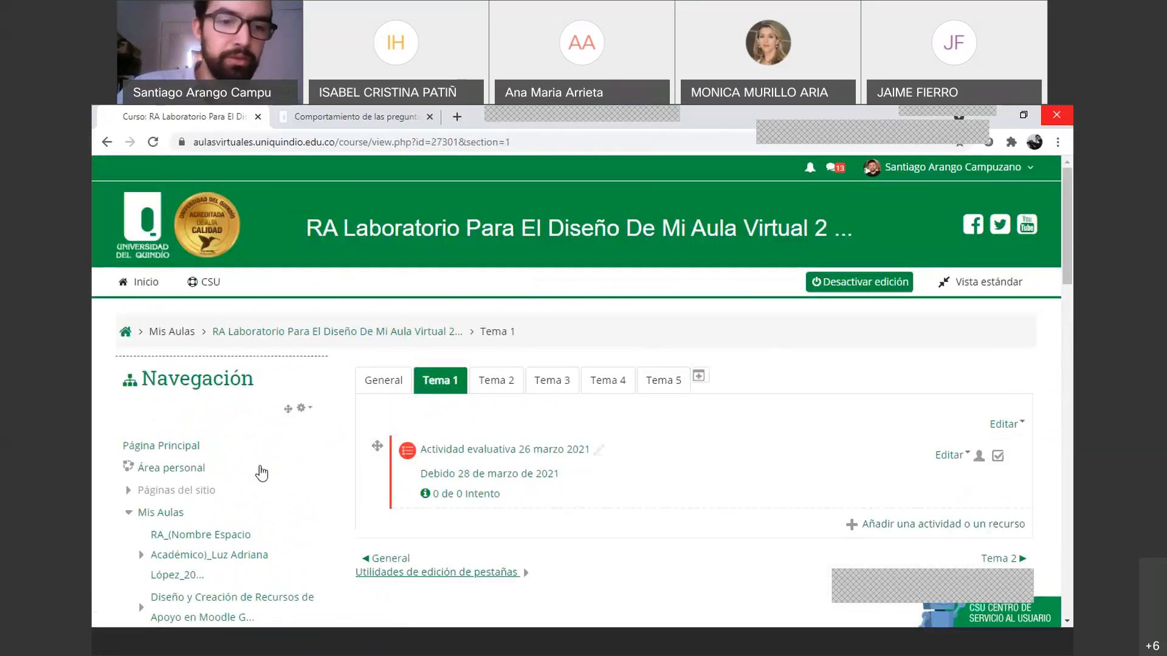
pyautogui.scroll(-10, 226, 435)
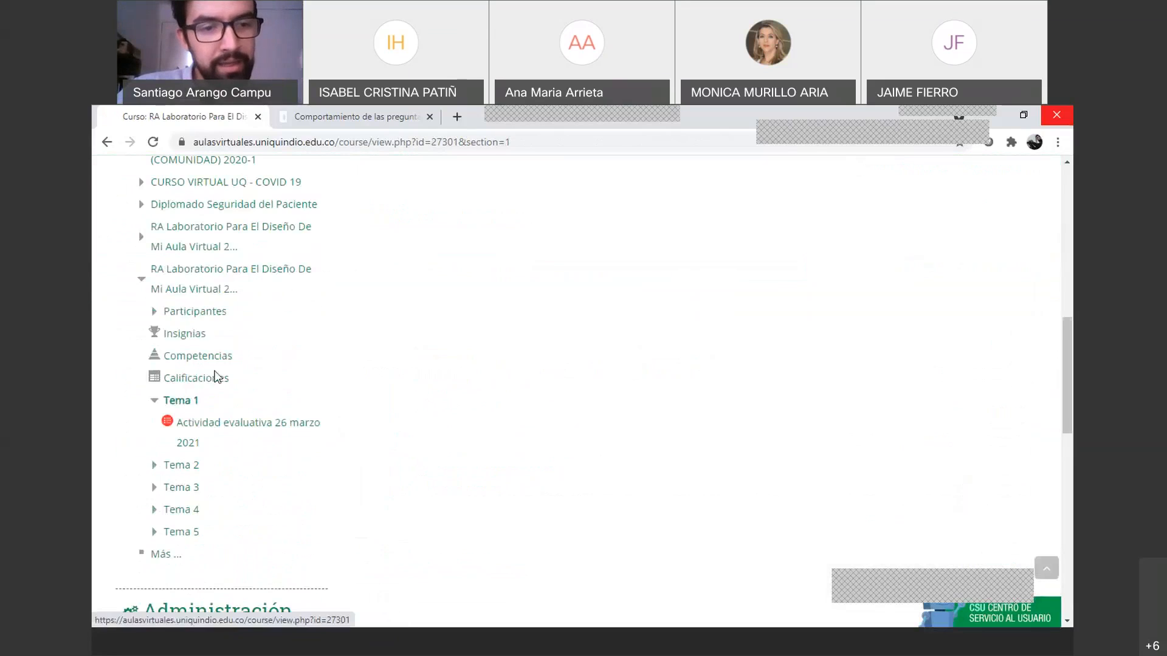
pyautogui.scroll(-8, 215, 373)
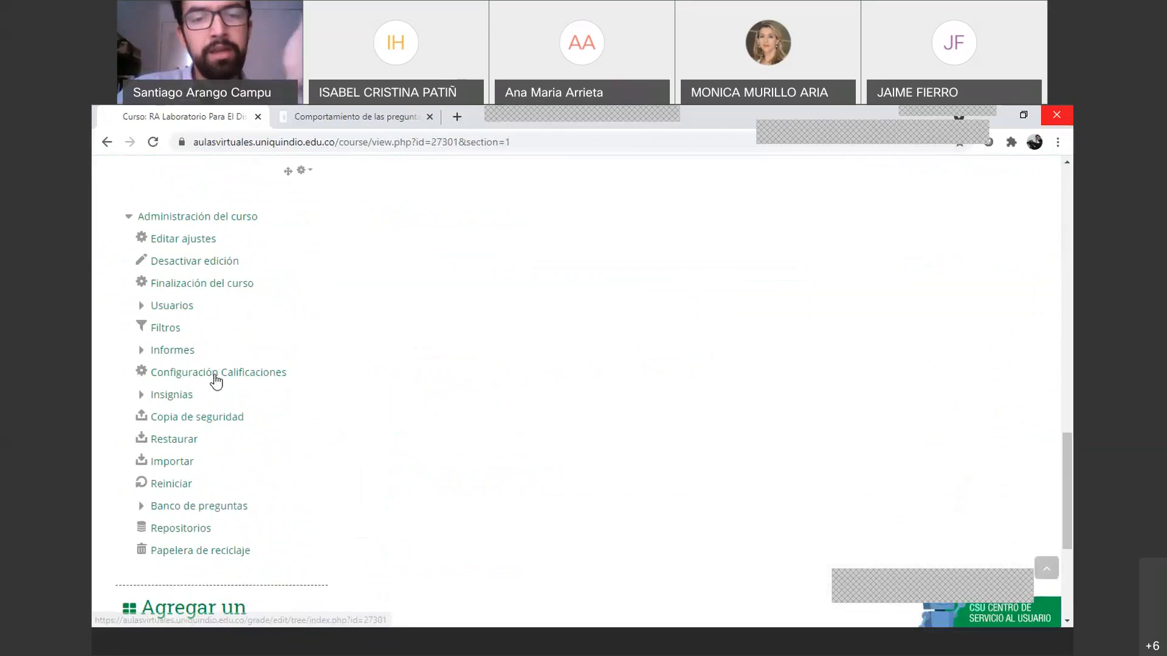
pyautogui.scroll(1, 216, 381)
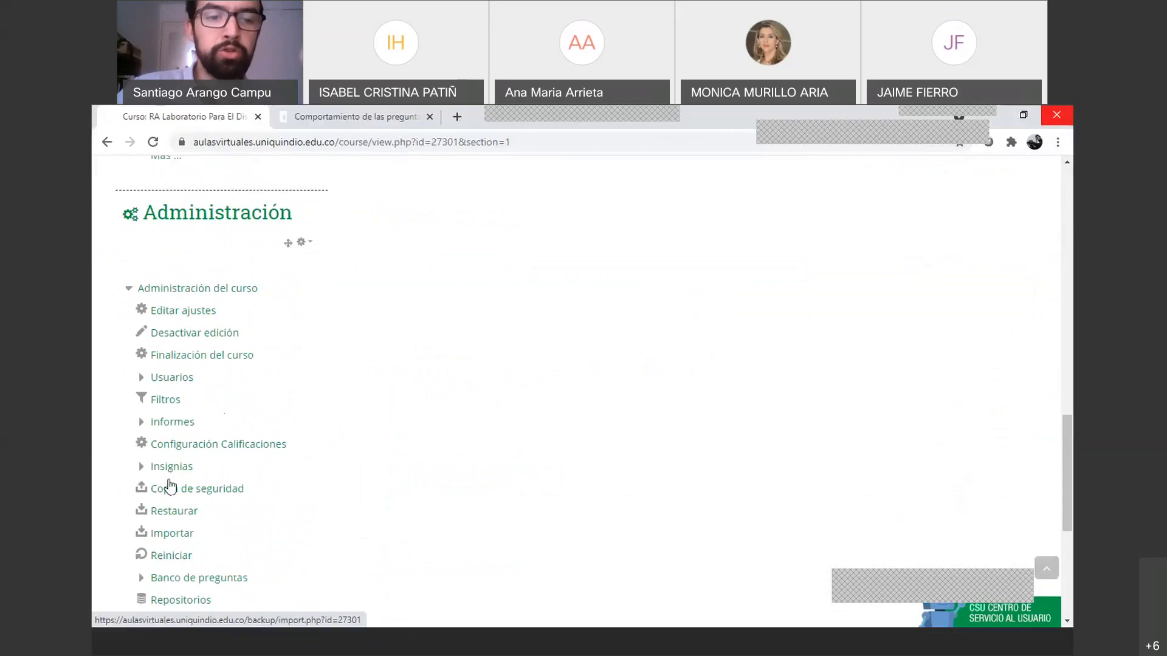
# Look over the grade items in Configuración Calificaciones, then go back to the Aulas Virtuales home page
pyautogui.click(178, 450)
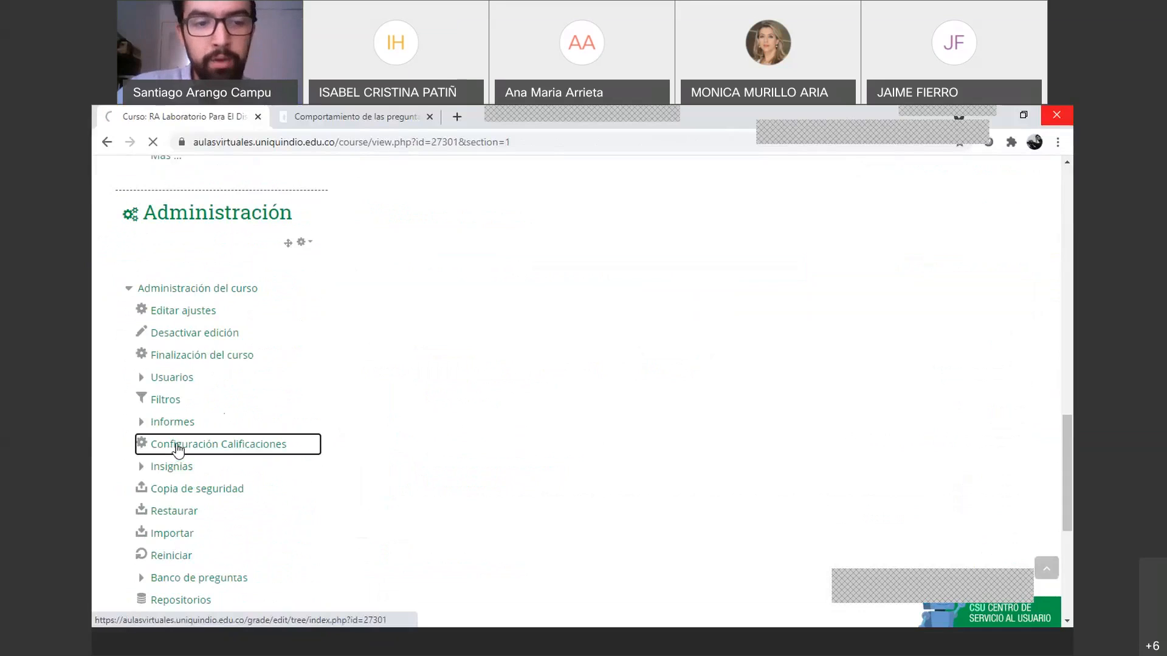
pyautogui.scroll(-3, 585, 420)
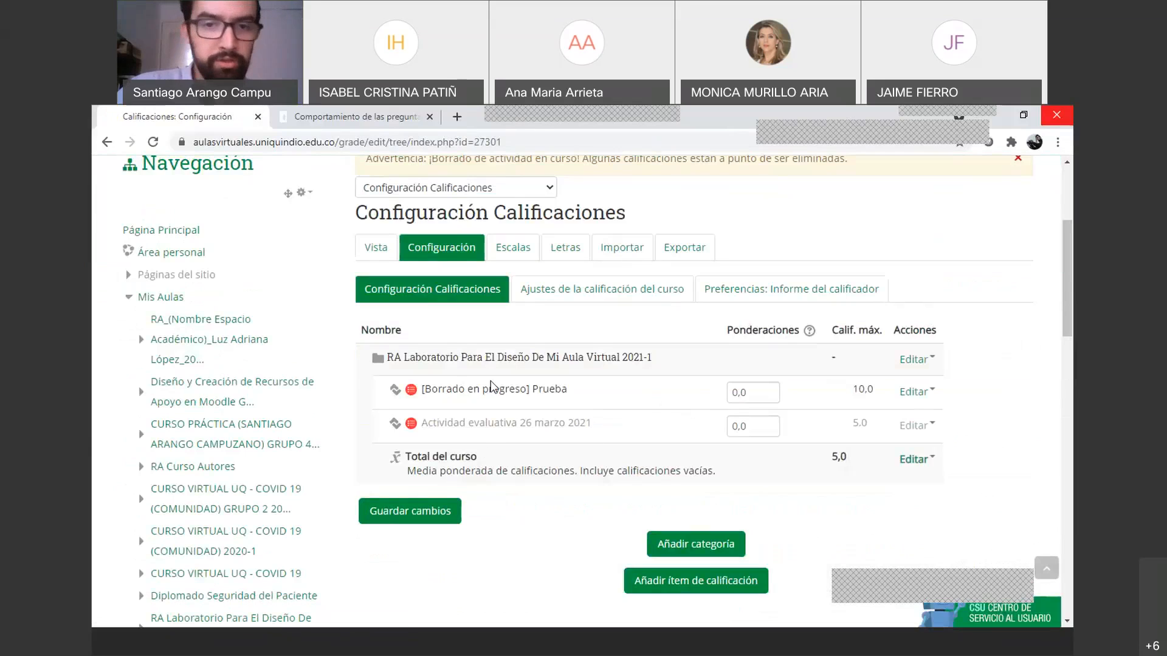
pyautogui.scroll(1, 380, 378)
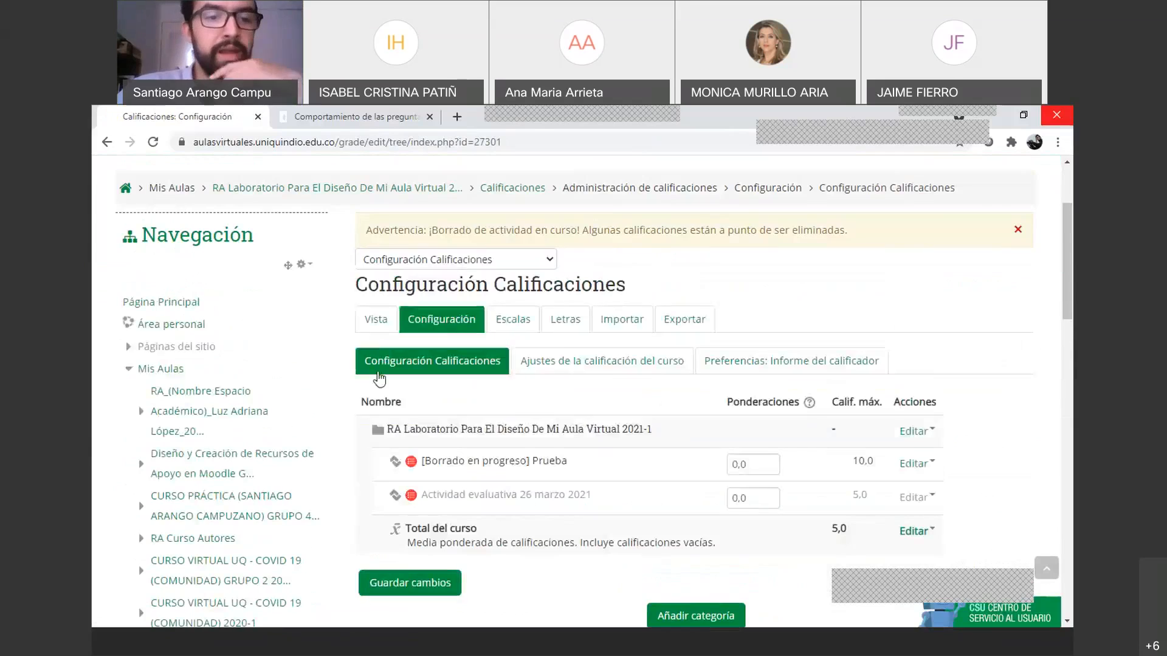
pyautogui.scroll(-12, 340, 425)
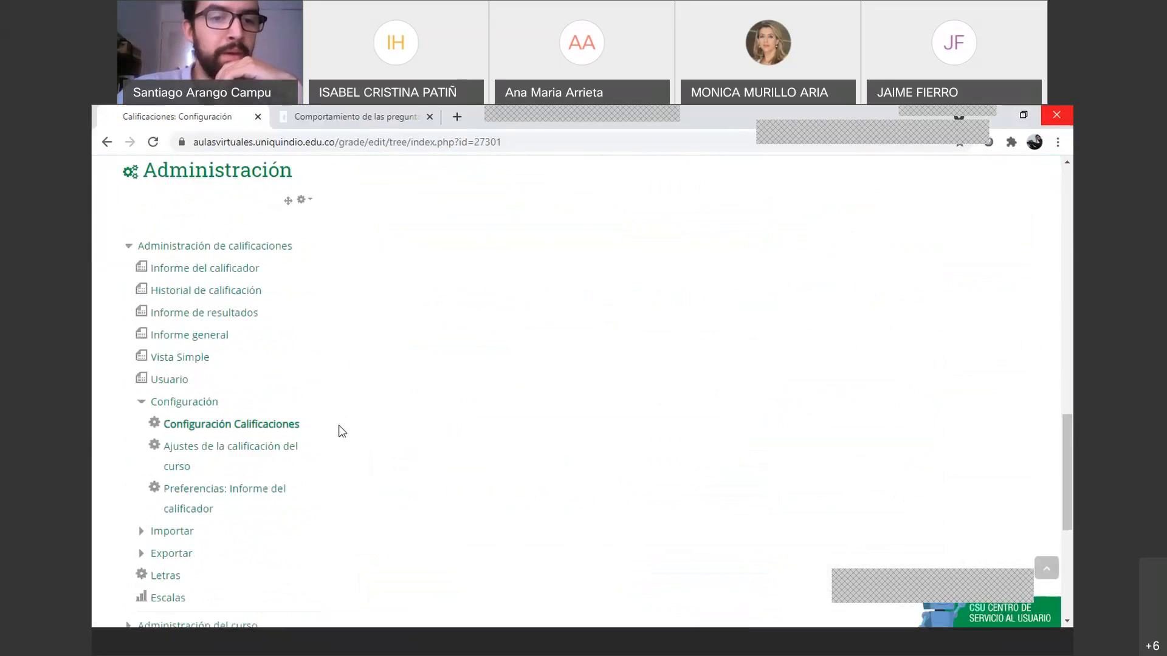
pyautogui.scroll(-1, 340, 430)
pyautogui.scroll(1, 300, 417)
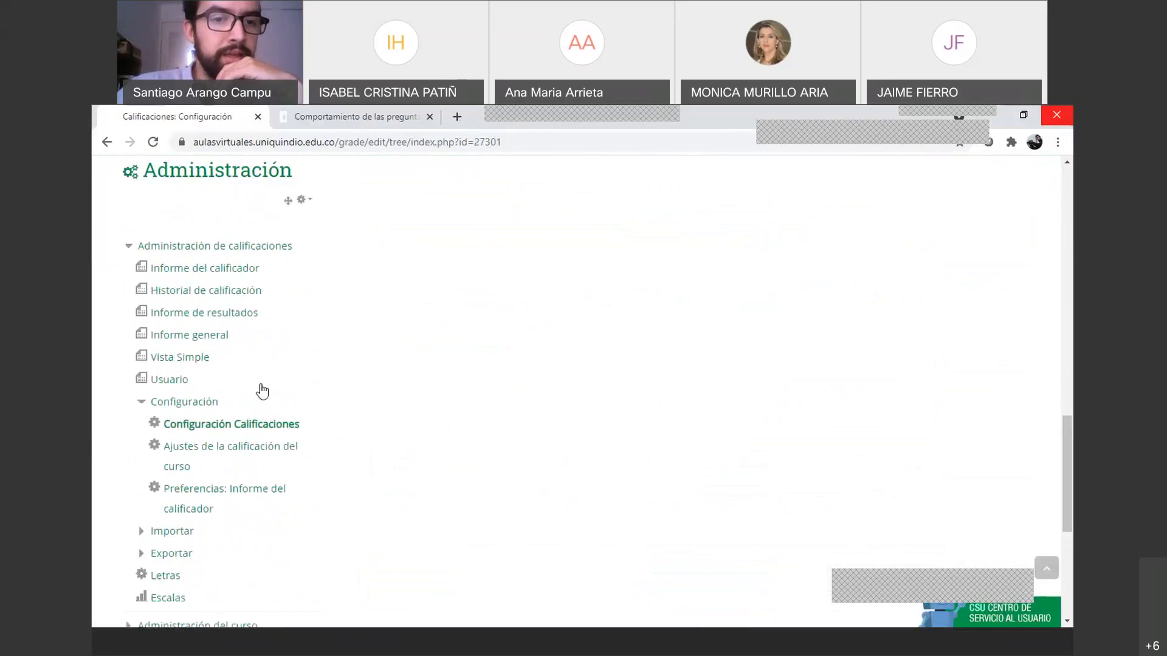
pyautogui.scroll(1, 460, 363)
pyautogui.scroll(15, 460, 367)
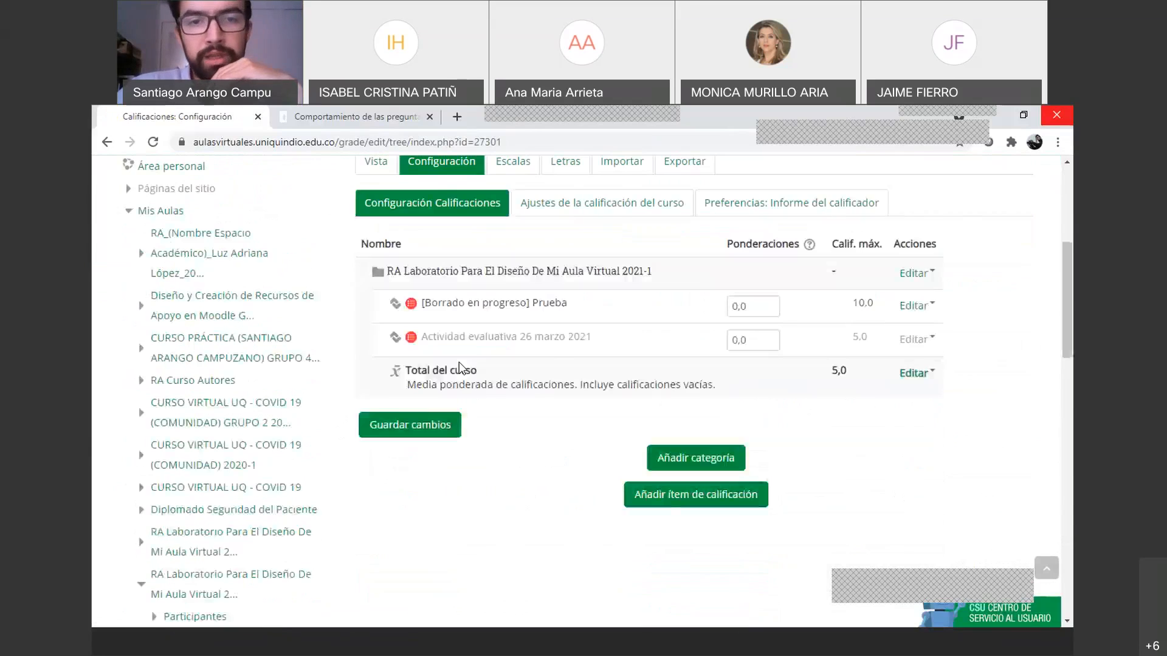
pyautogui.click(159, 289)
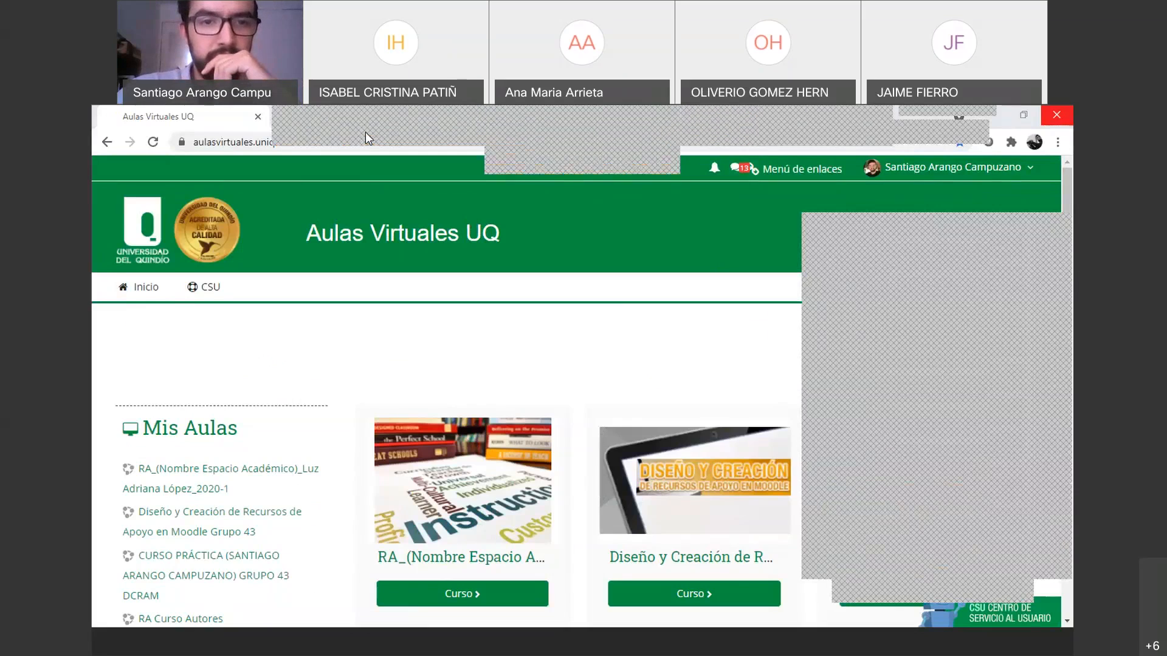
# Stop sharing Moodle and show the ConstruccionPreguntas slides full screen
pyautogui.click(366, 132)
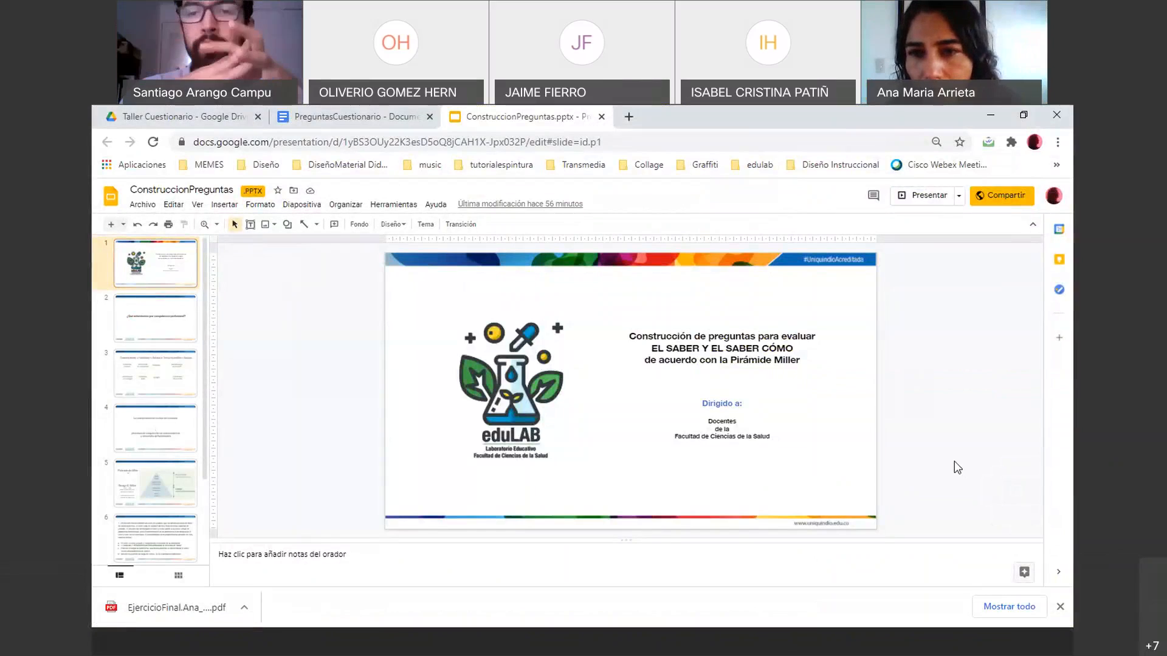
pyautogui.click(919, 198)
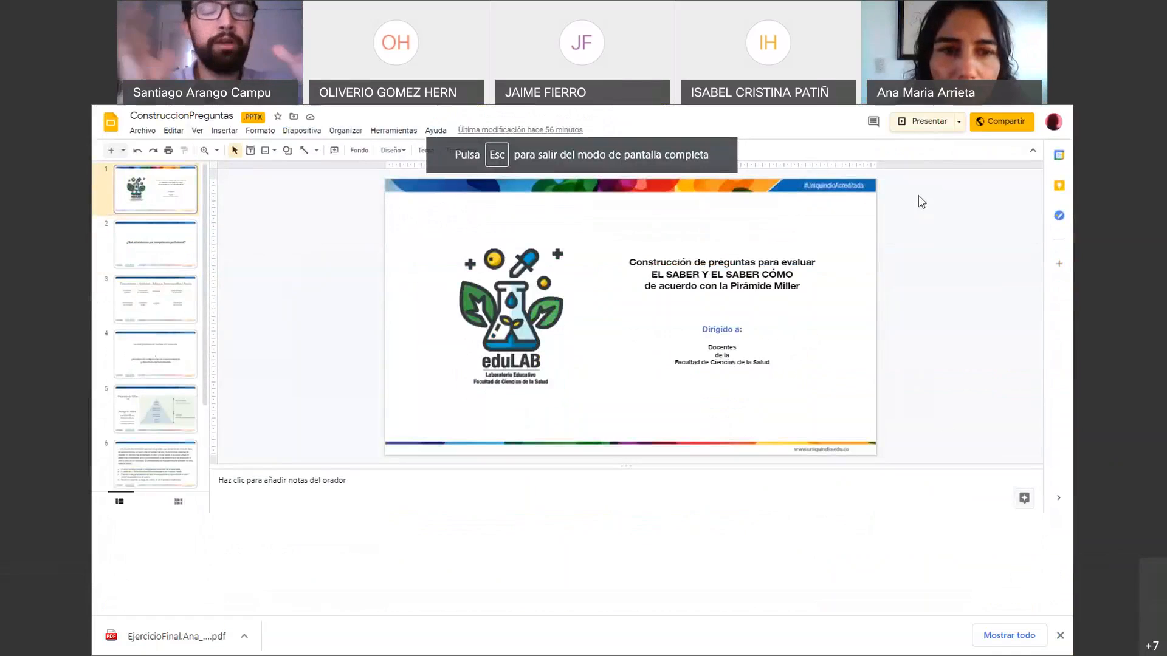
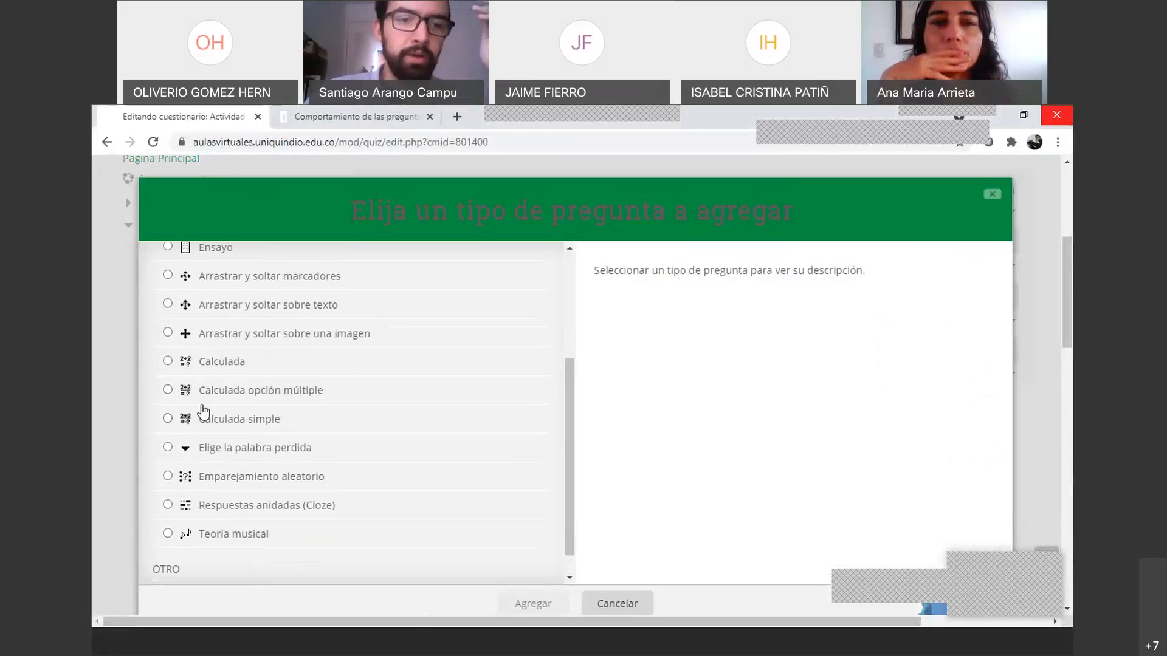
# Choose the Ensayo question type and add it, bringing up the blank essay-question form
pyautogui.scroll(3, 203, 412)
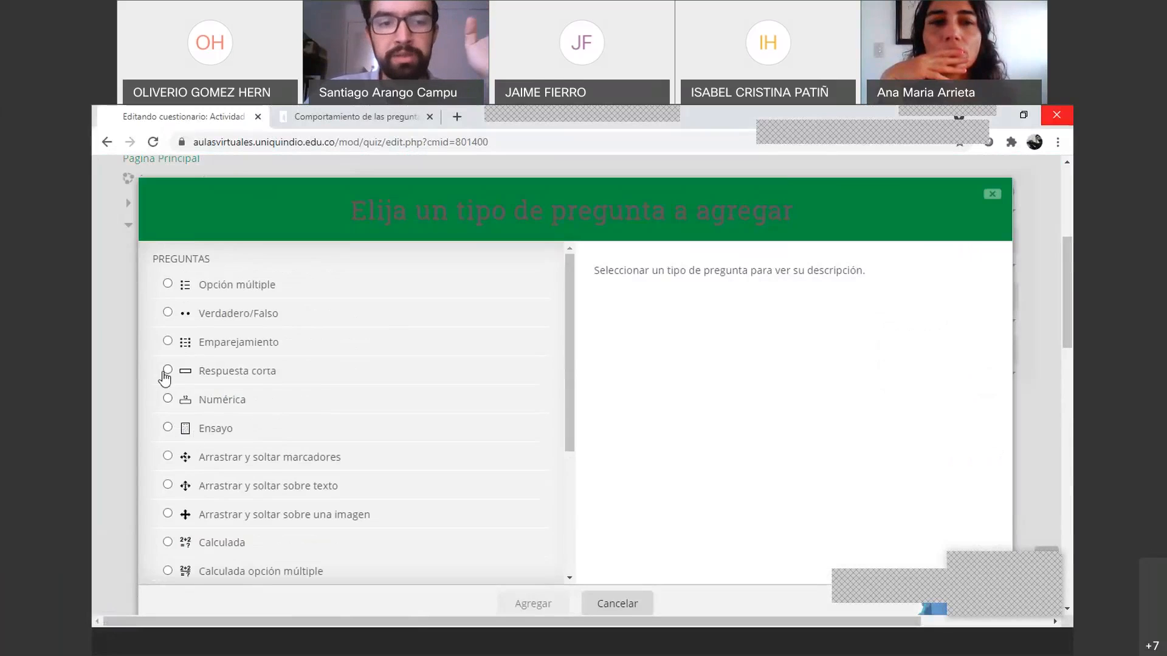
pyautogui.click(168, 429)
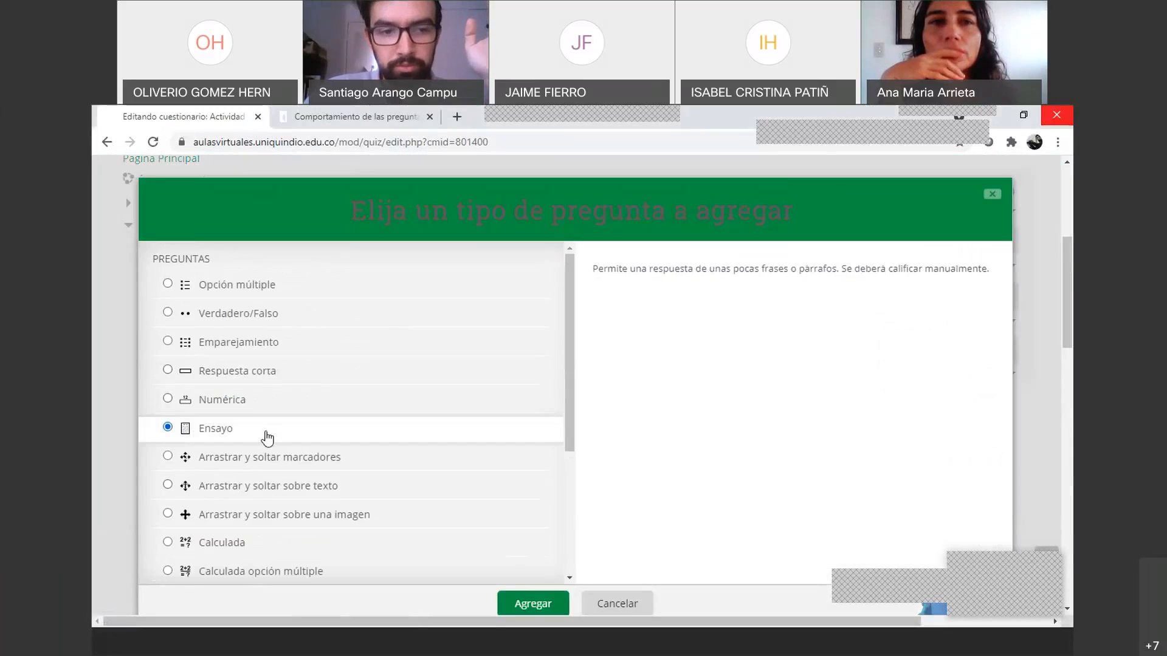
pyautogui.click(526, 603)
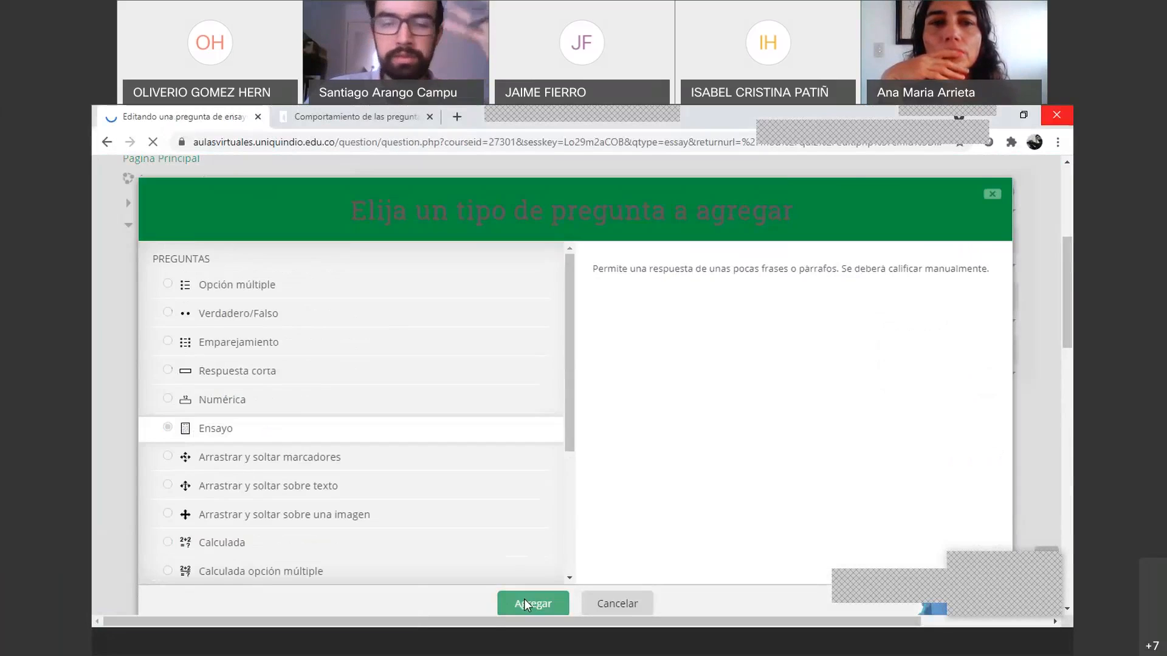
pyautogui.scroll(-2, 528, 495)
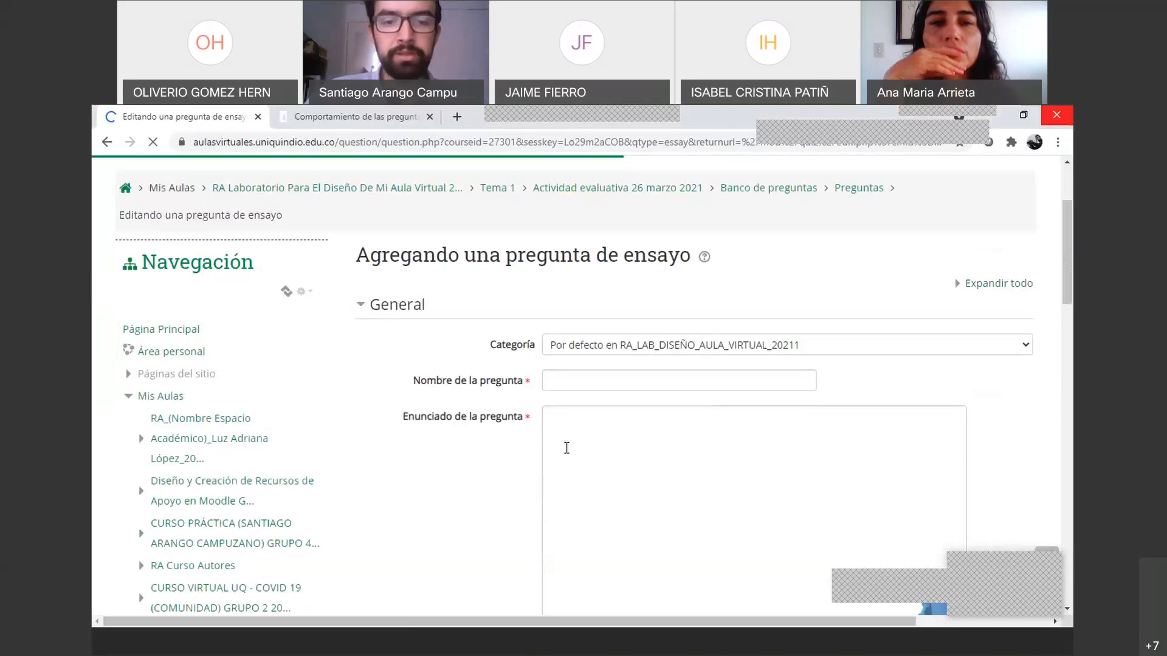
pyautogui.click(555, 498)
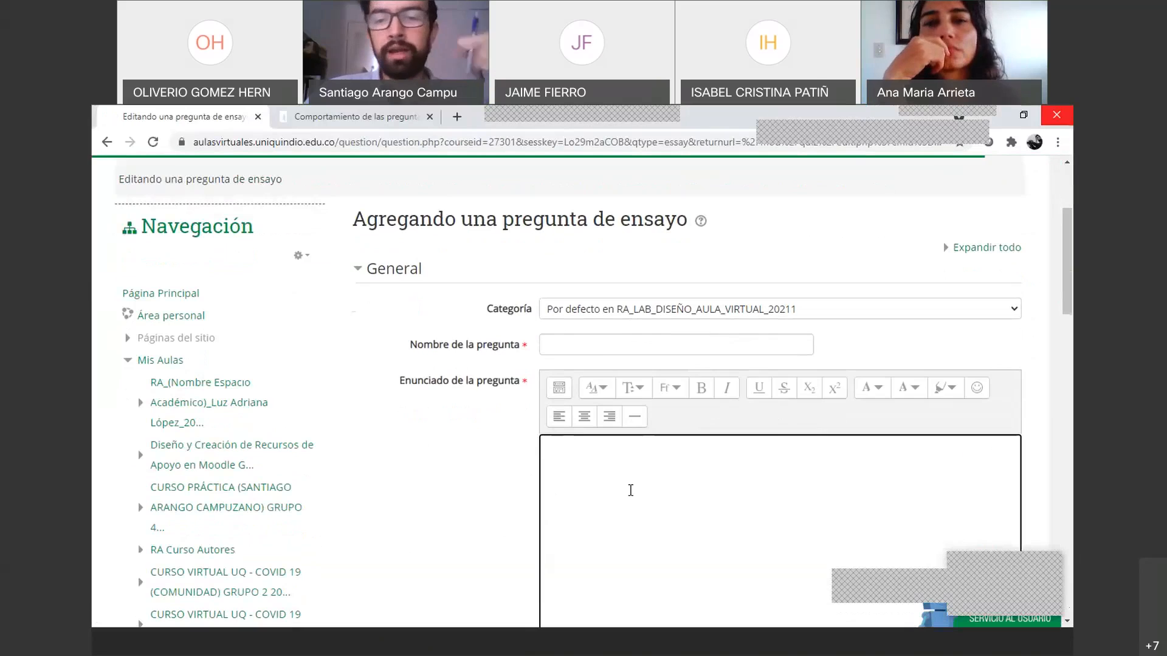
pyautogui.scroll(-1, 607, 492)
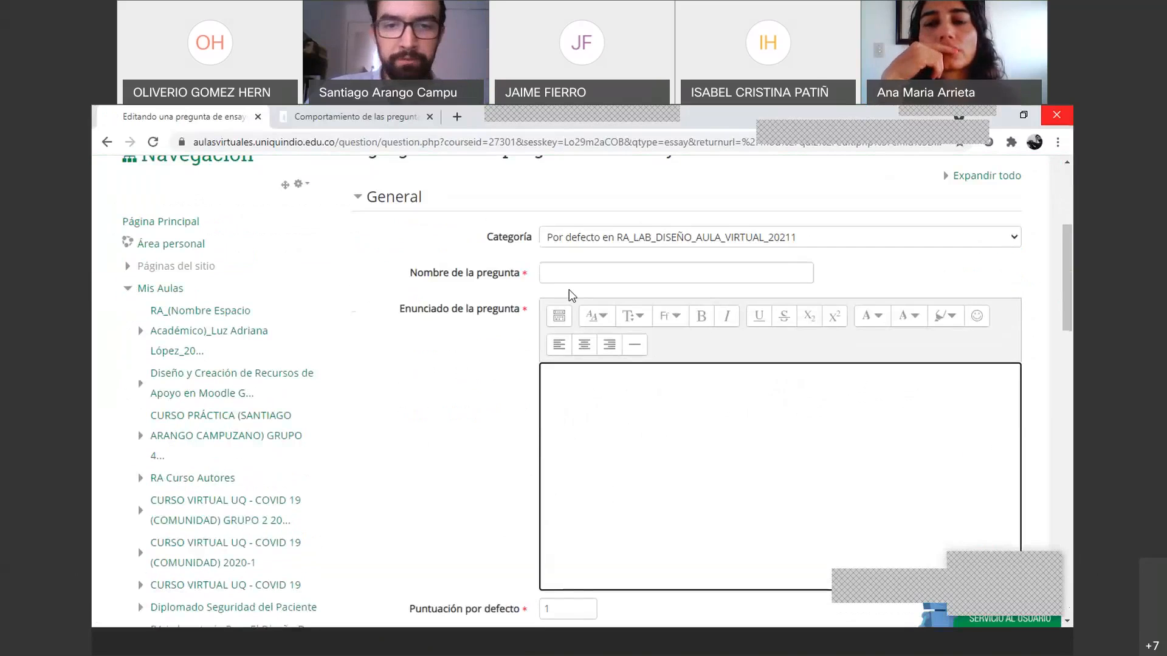
pyautogui.scroll(-6, 567, 378)
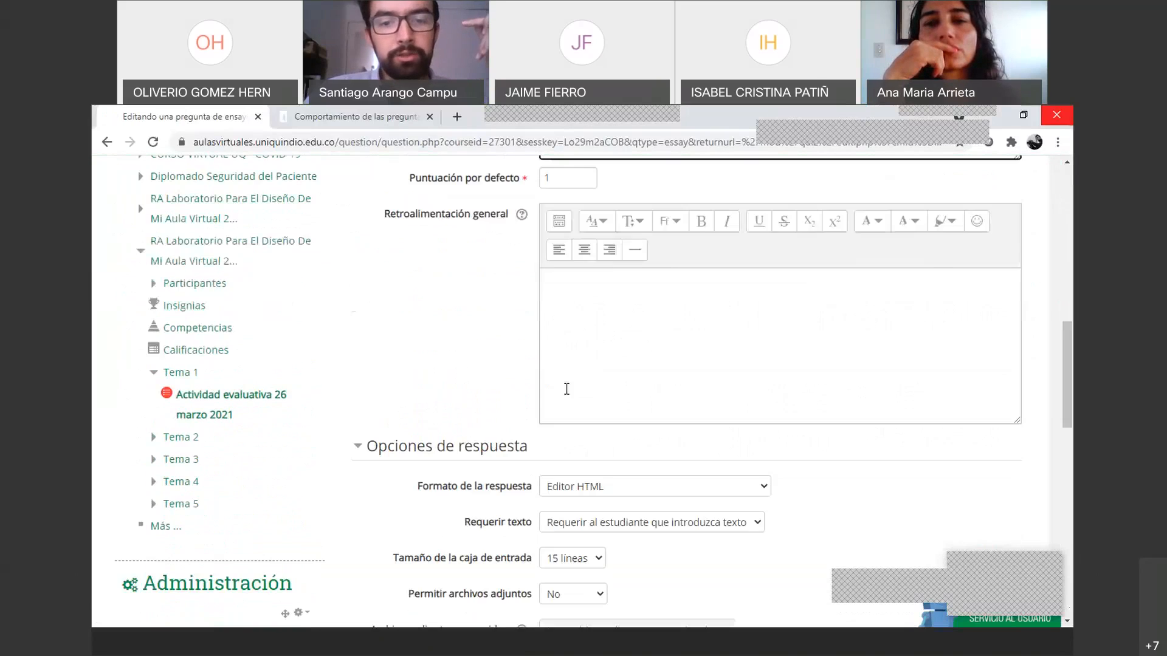
pyautogui.scroll(-3, 566, 389)
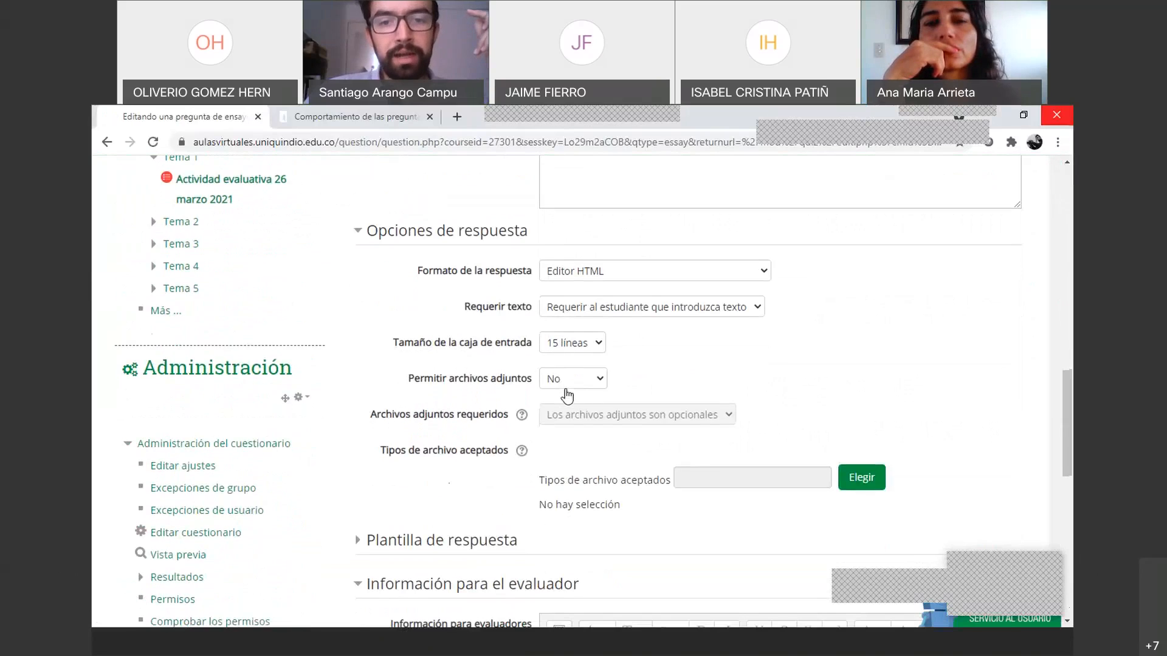
pyautogui.scroll(10, 657, 267)
# Name the question 'p1' and begin the statement text 'Enunciado'
pyautogui.click(598, 362)
pyautogui.write('p1')
pyautogui.click(651, 556)
pyautogui.write('Enunc')
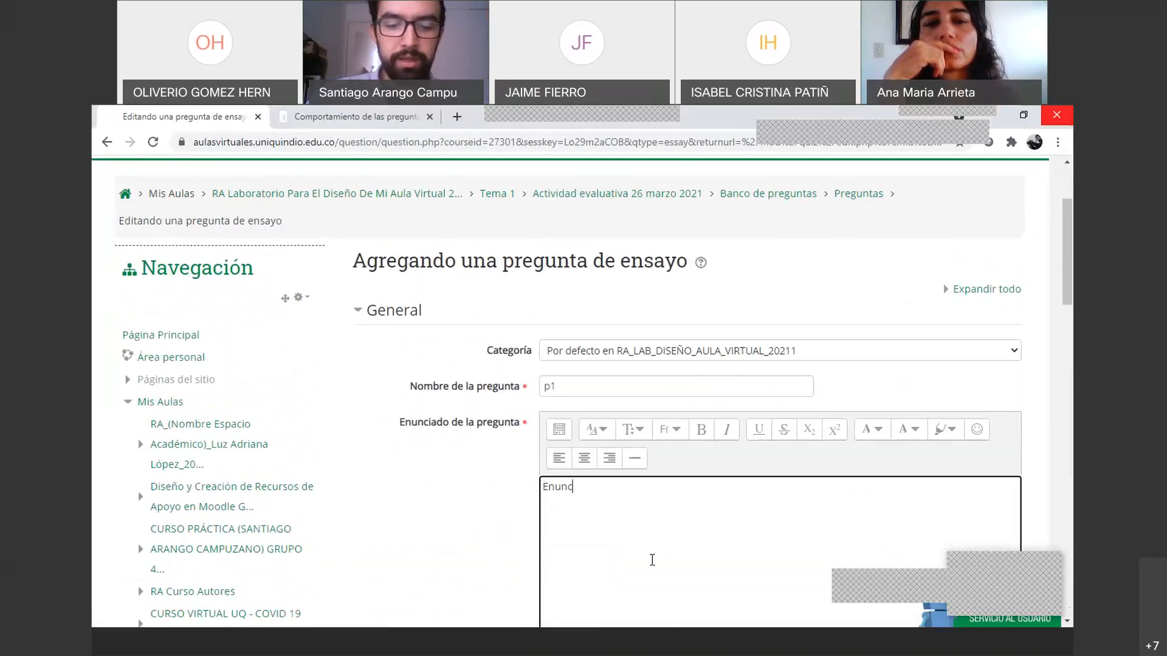
# Set response options: Editor HTML format, 40-line box, no attachments, text required
pyautogui.scroll(-10, 610, 490)
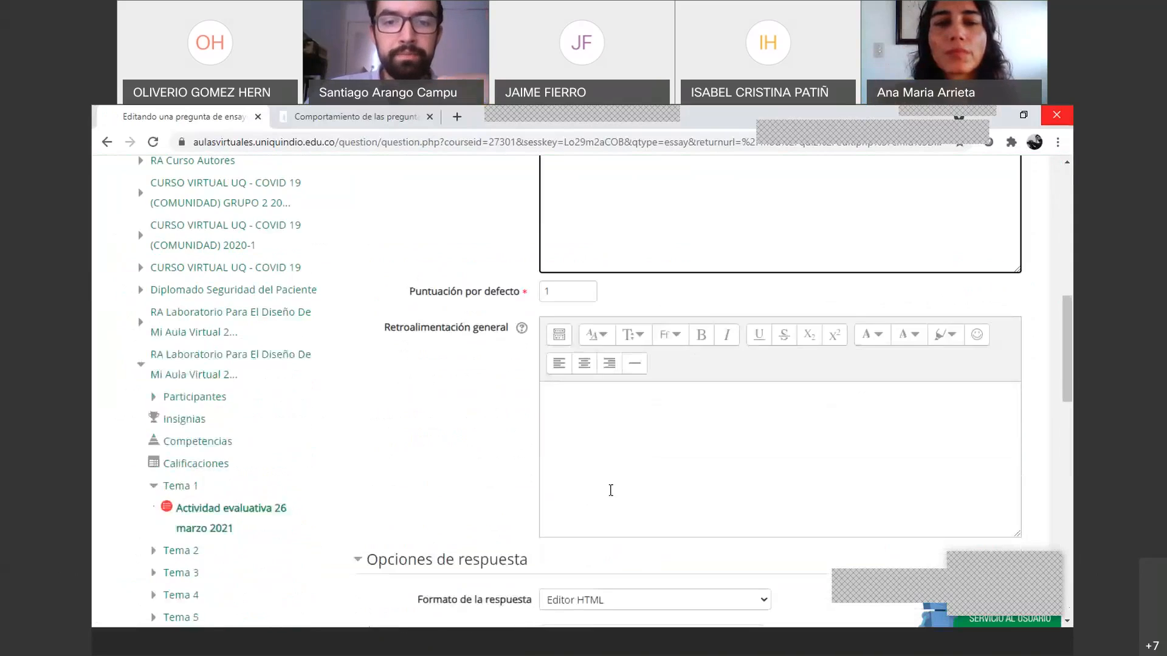
pyautogui.scroll(-1, 610, 499)
pyautogui.click(649, 384)
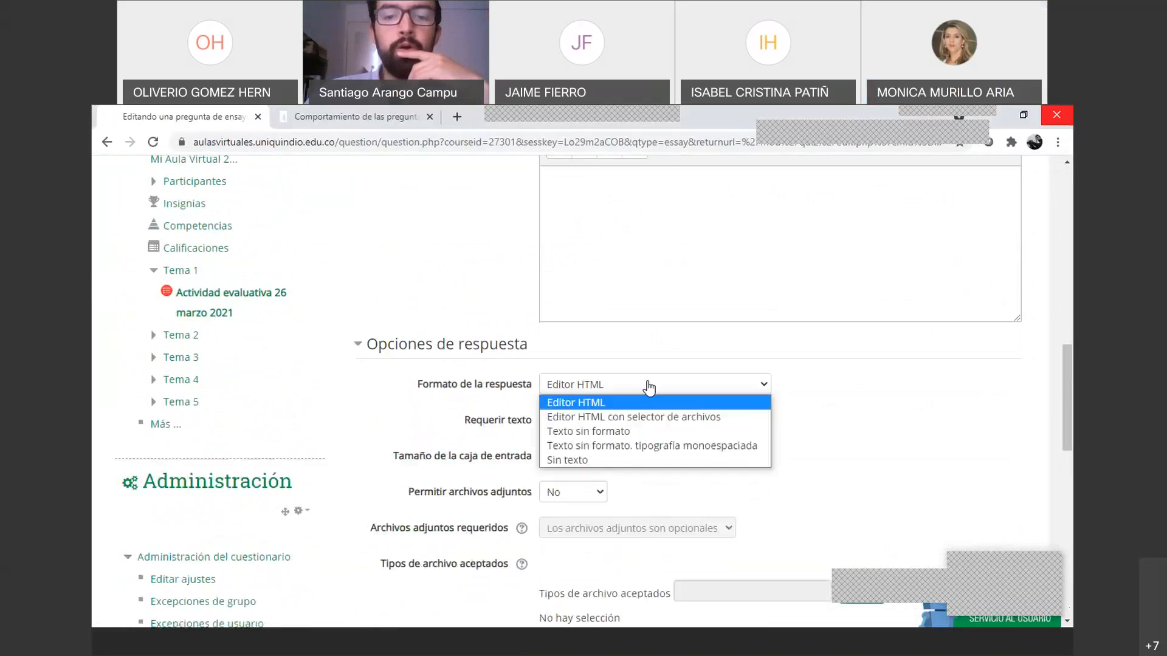
pyautogui.click(647, 385)
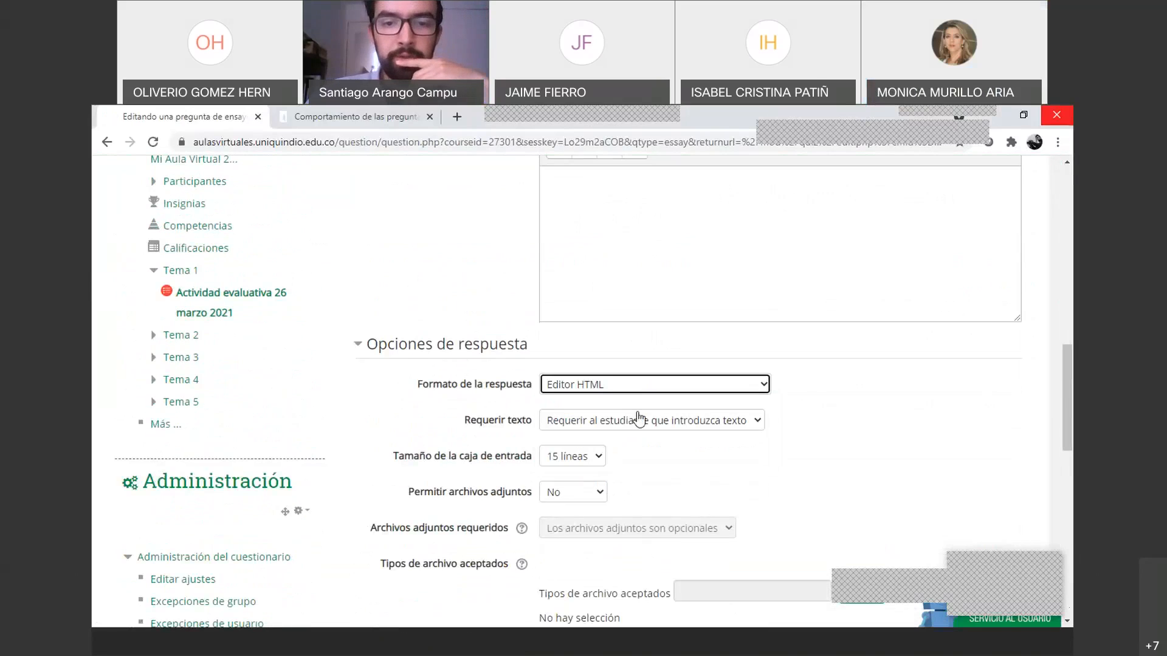
pyautogui.scroll(-1, 614, 413)
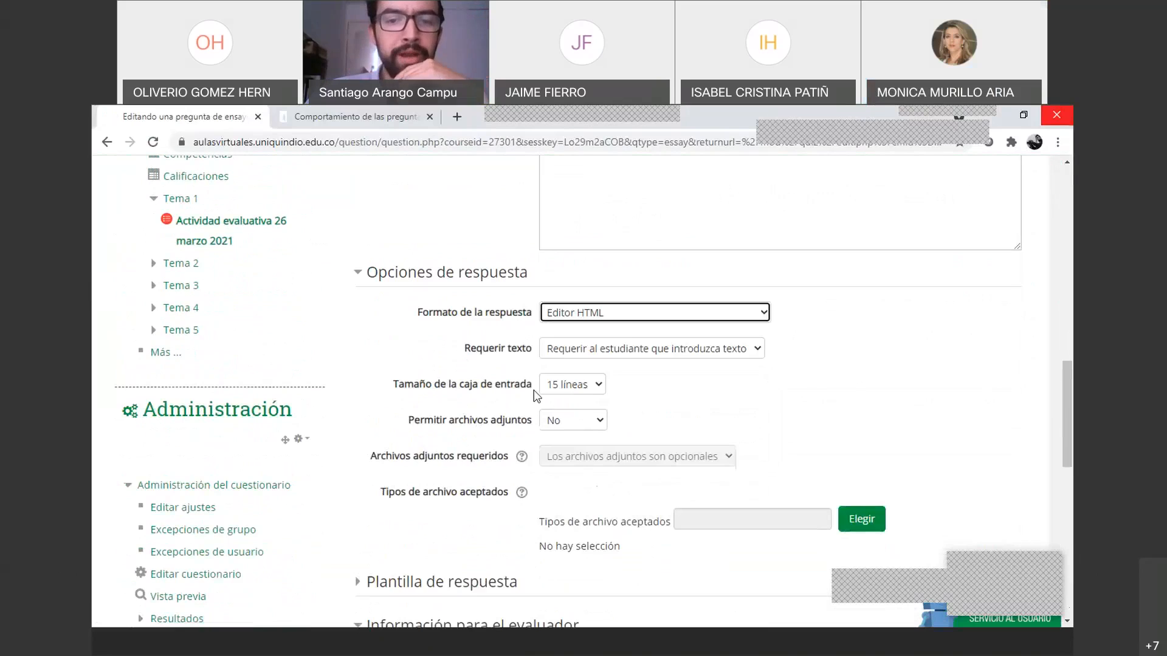
pyautogui.click(567, 392)
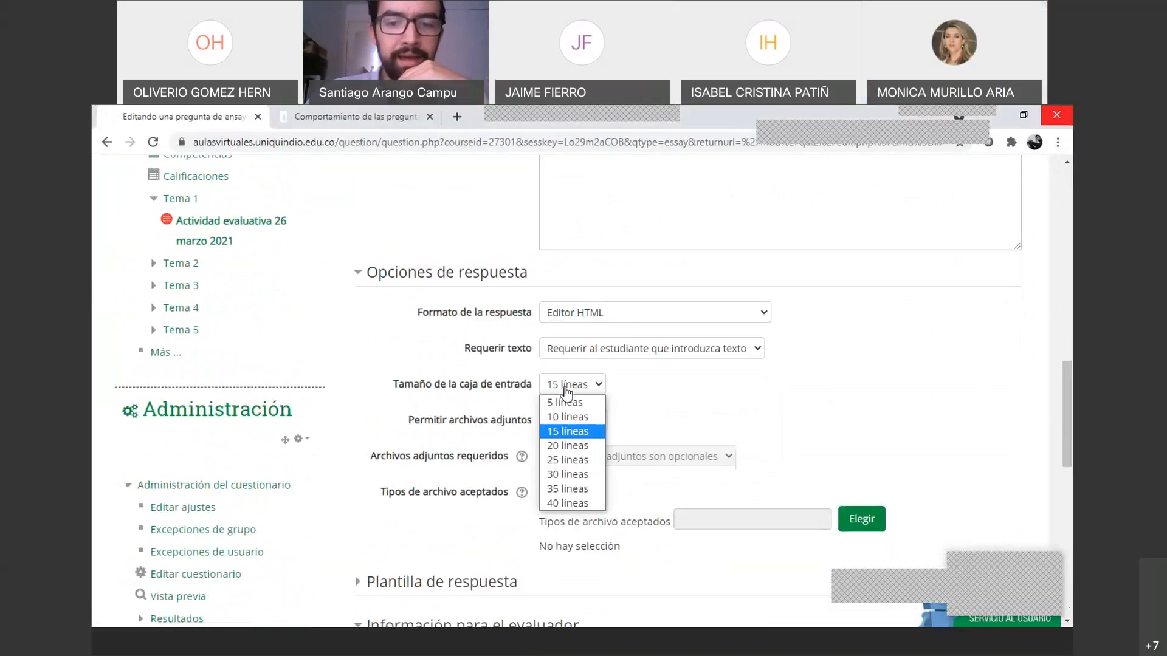
pyautogui.click(573, 502)
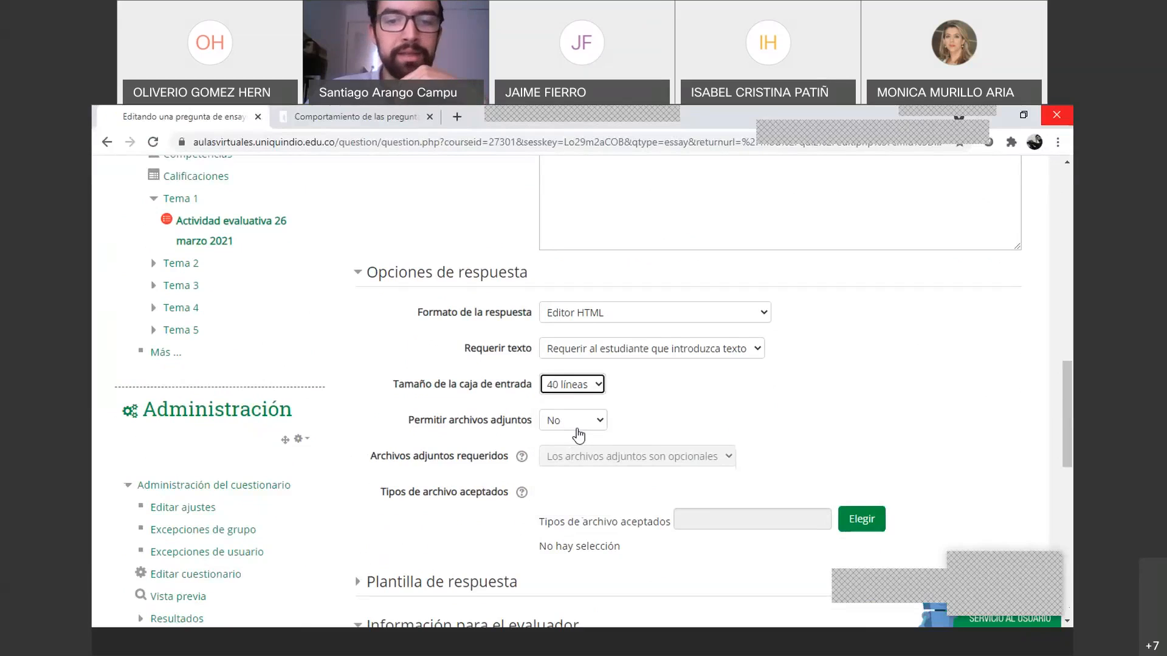
pyautogui.click(583, 429)
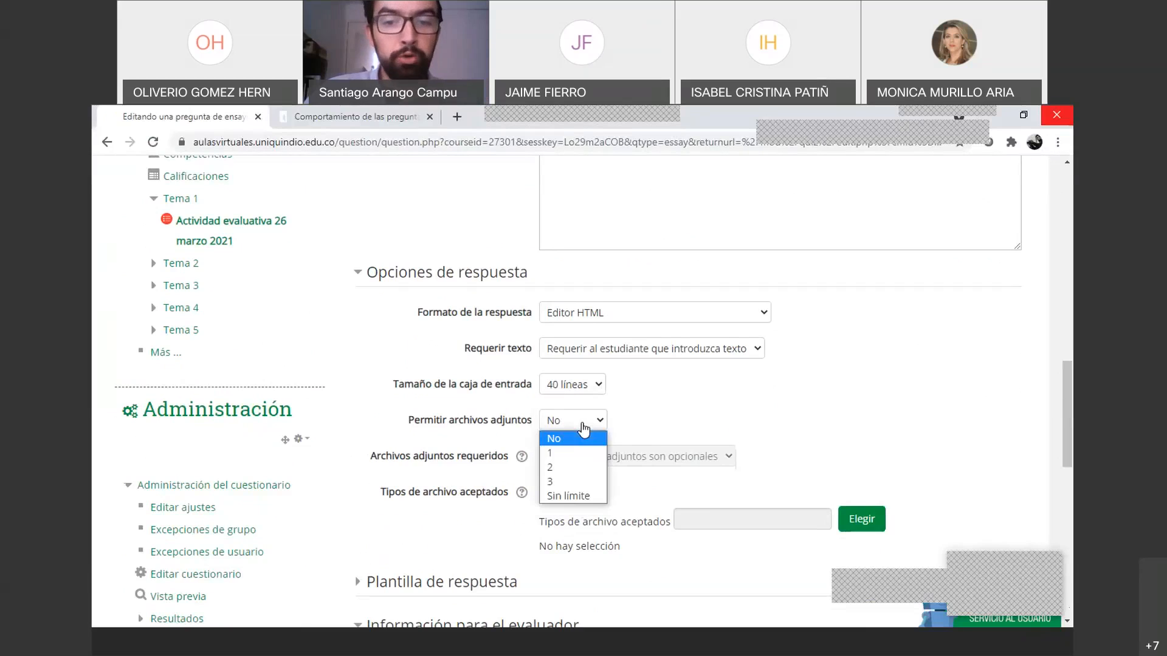
pyautogui.click(632, 416)
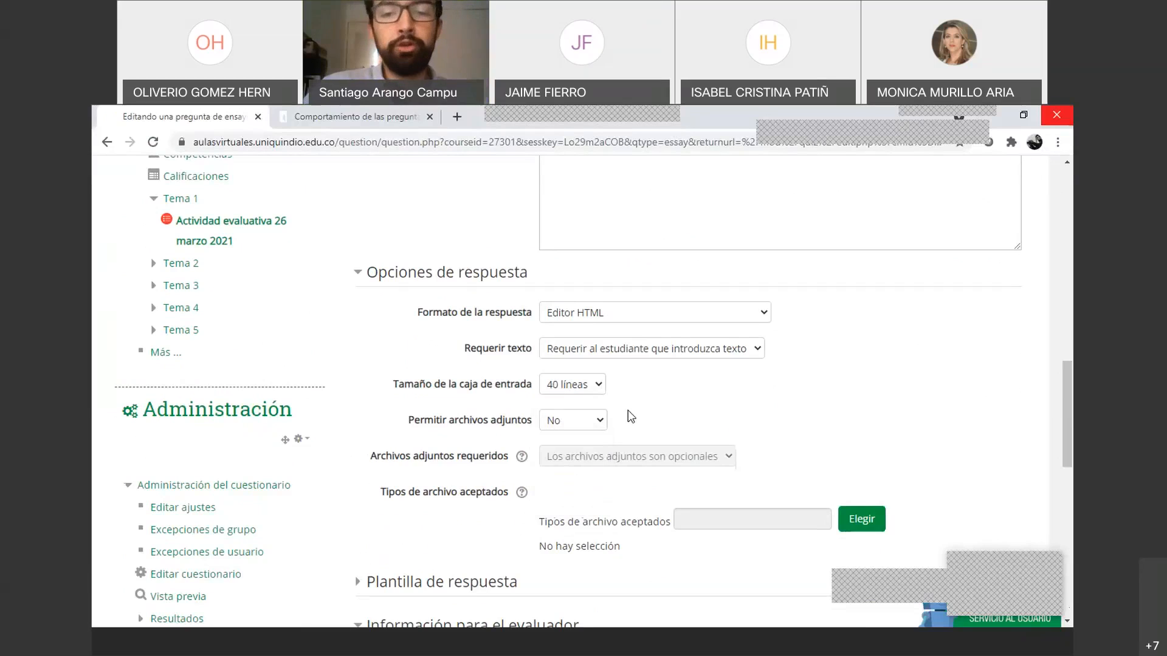
pyautogui.click(594, 419)
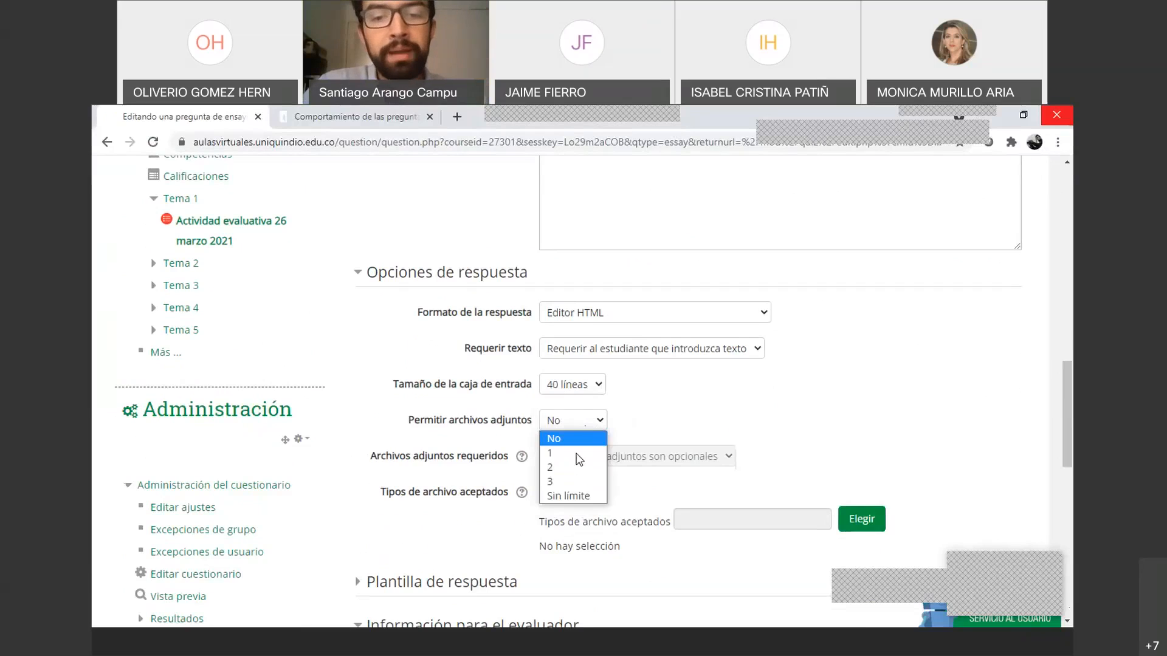
pyautogui.click(627, 422)
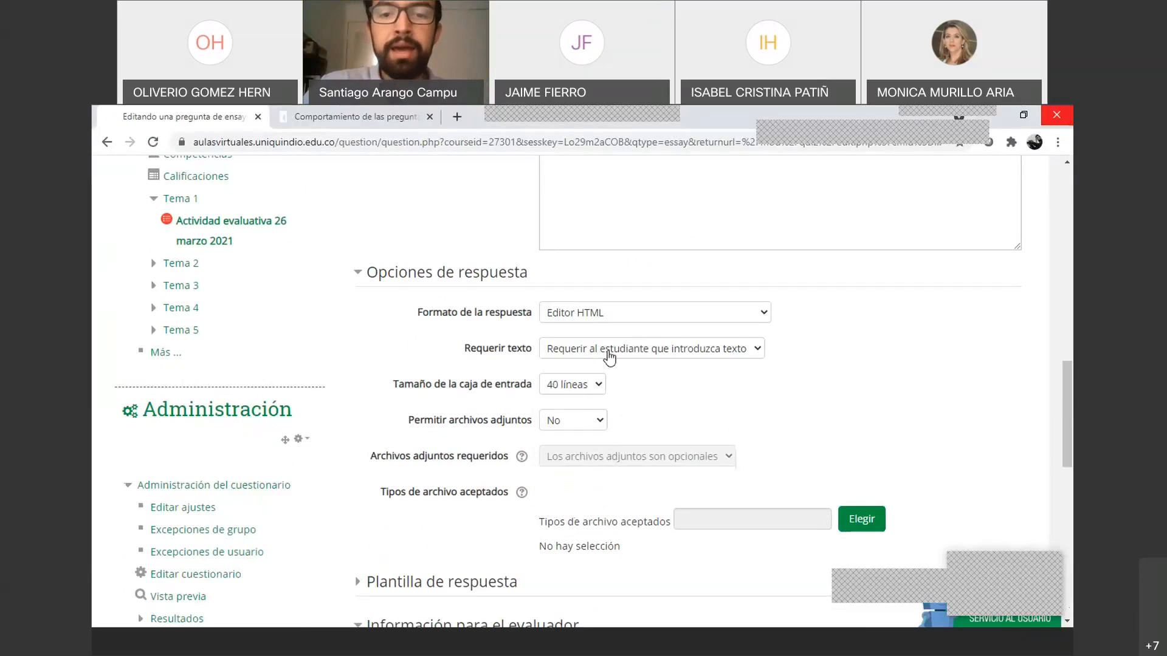
pyautogui.click(672, 355)
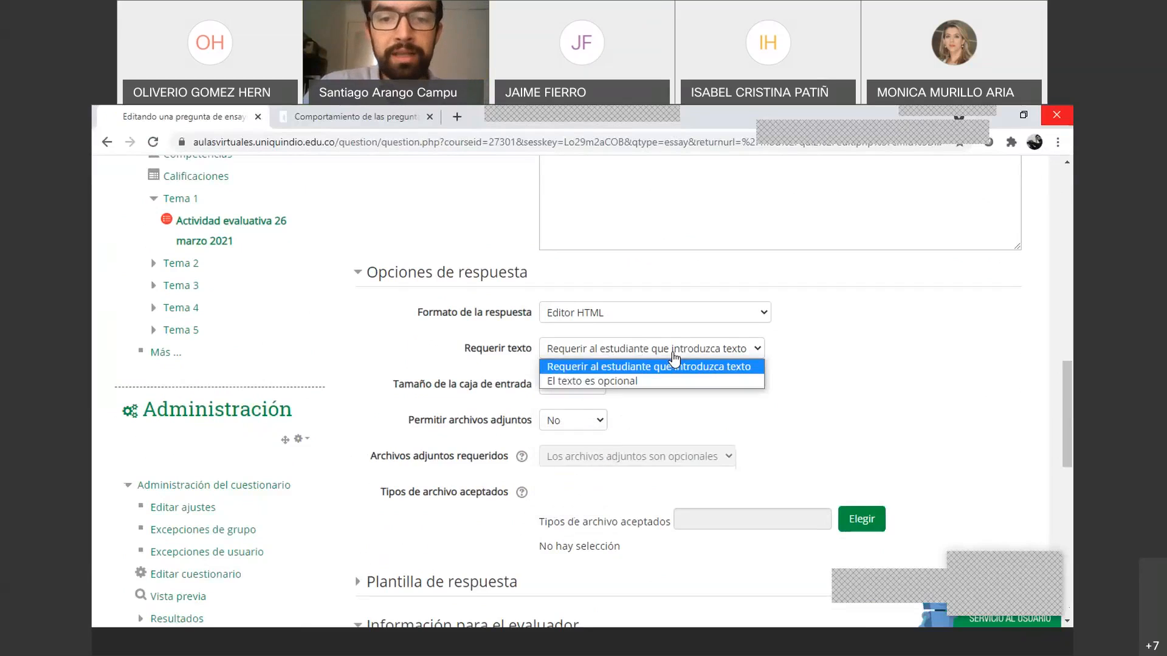
pyautogui.click(674, 363)
# Recheck the name and statement, then collapse Información para el evaluador
pyautogui.scroll(-4, 647, 380)
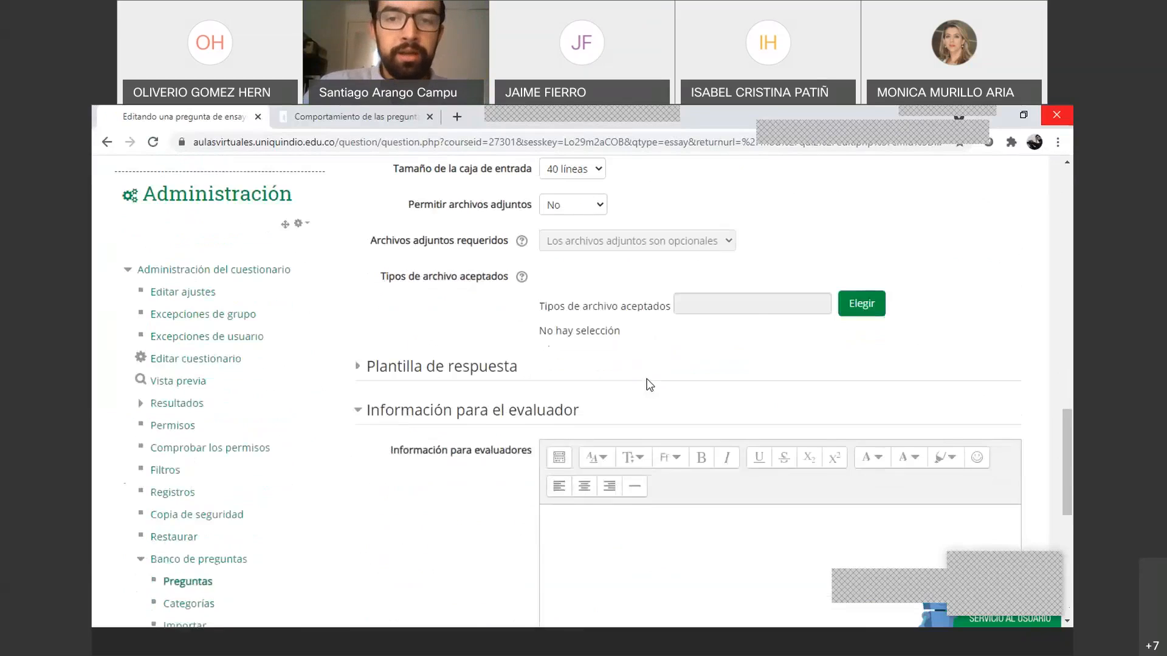
pyautogui.scroll(6, 647, 383)
pyautogui.scroll(10, 625, 353)
pyautogui.click(604, 315)
pyautogui.click(598, 413)
pyautogui.scroll(-3, 604, 412)
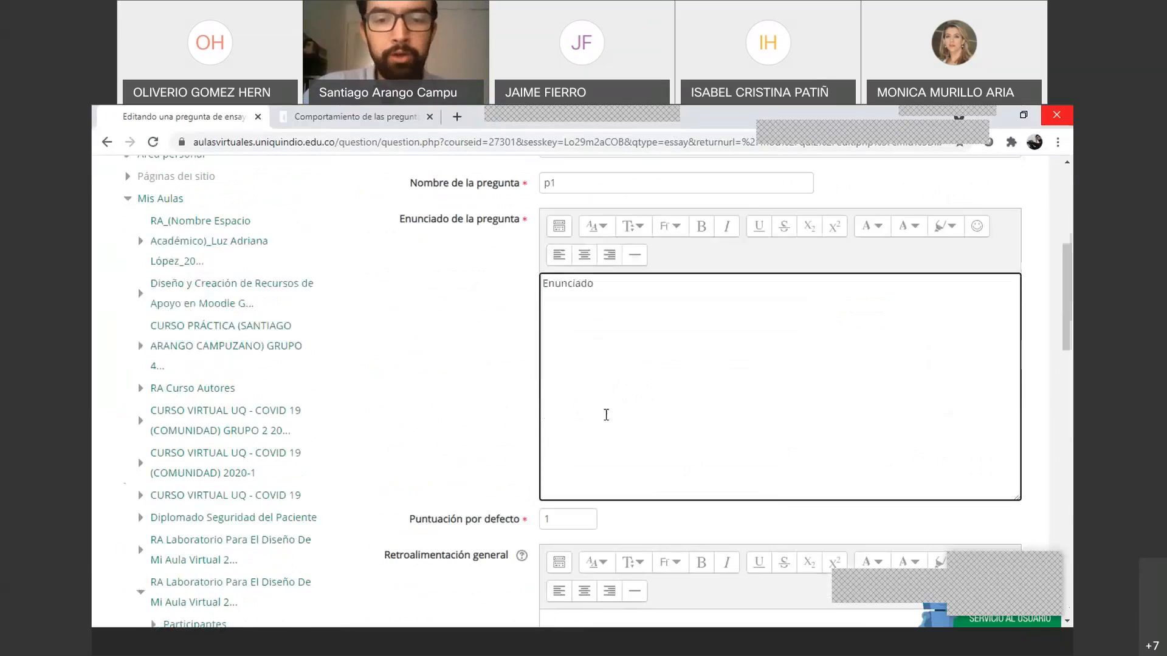
pyautogui.scroll(-8, 604, 413)
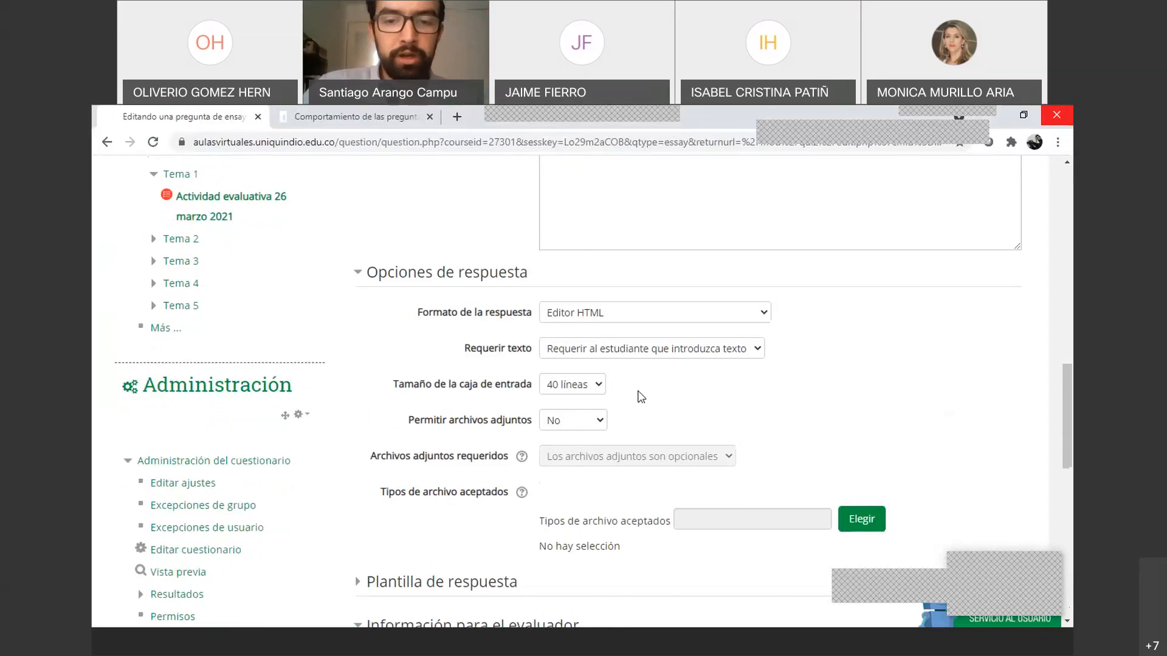
pyautogui.scroll(-1, 641, 397)
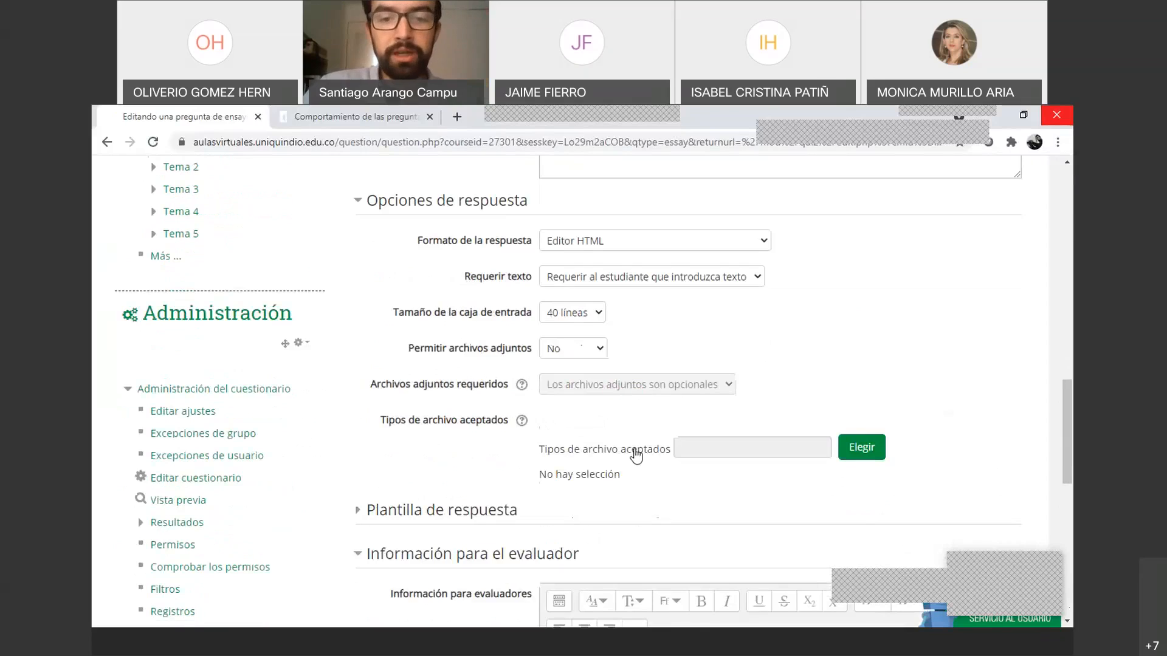
pyautogui.scroll(-3, 570, 413)
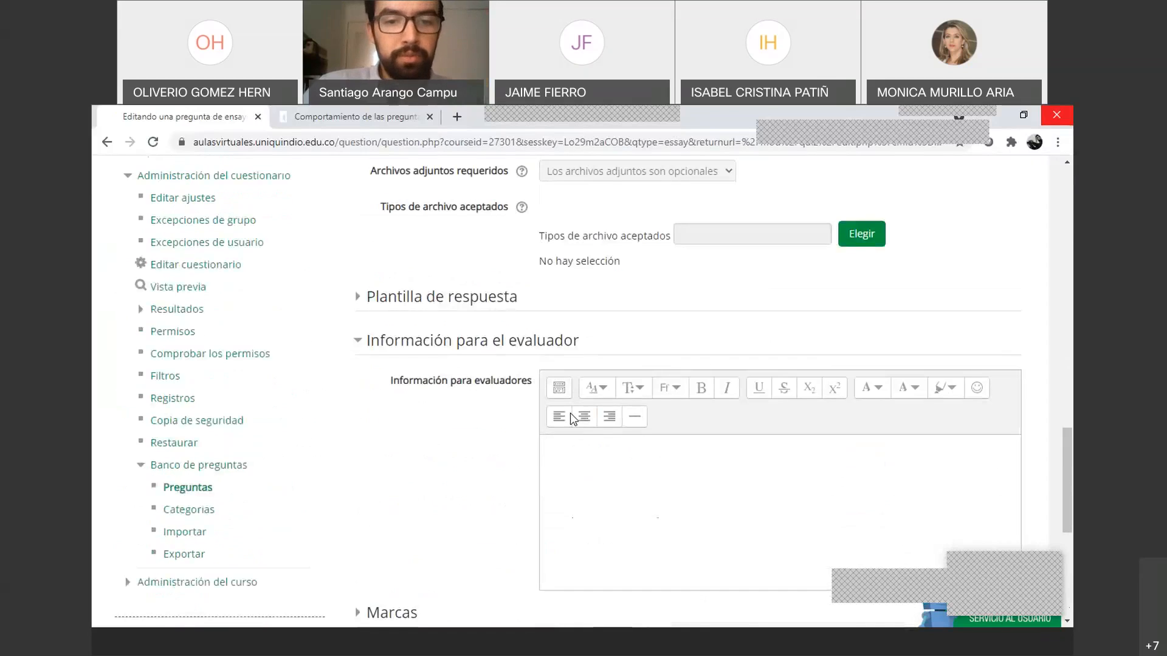
pyautogui.scroll(-1, 570, 414)
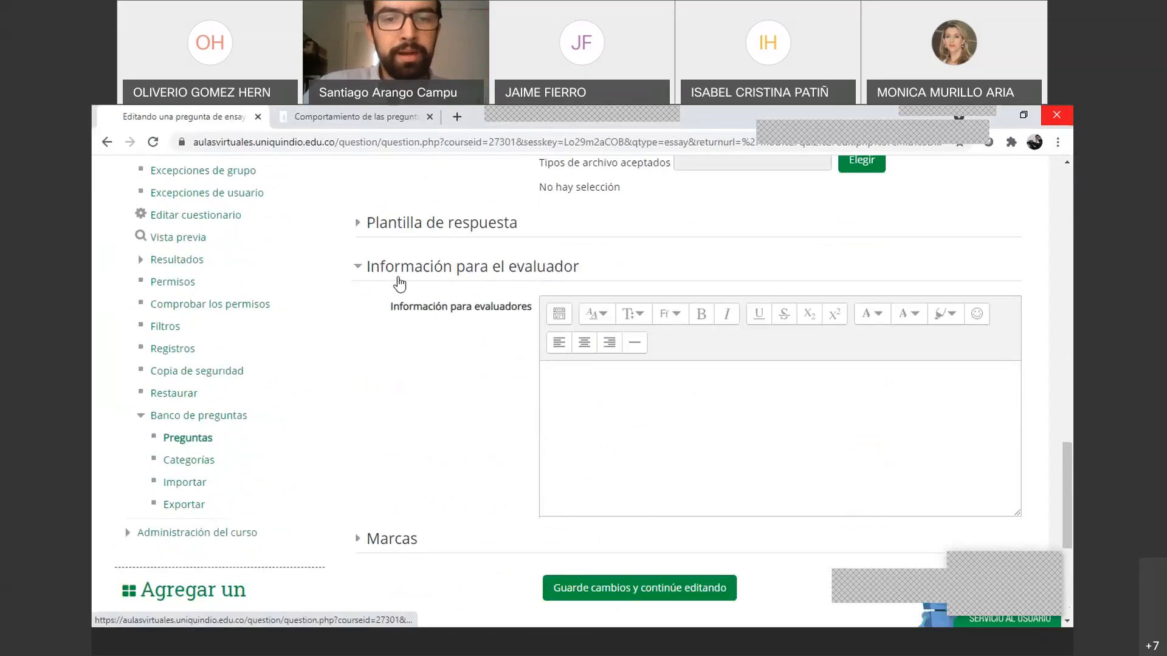
pyautogui.click(357, 268)
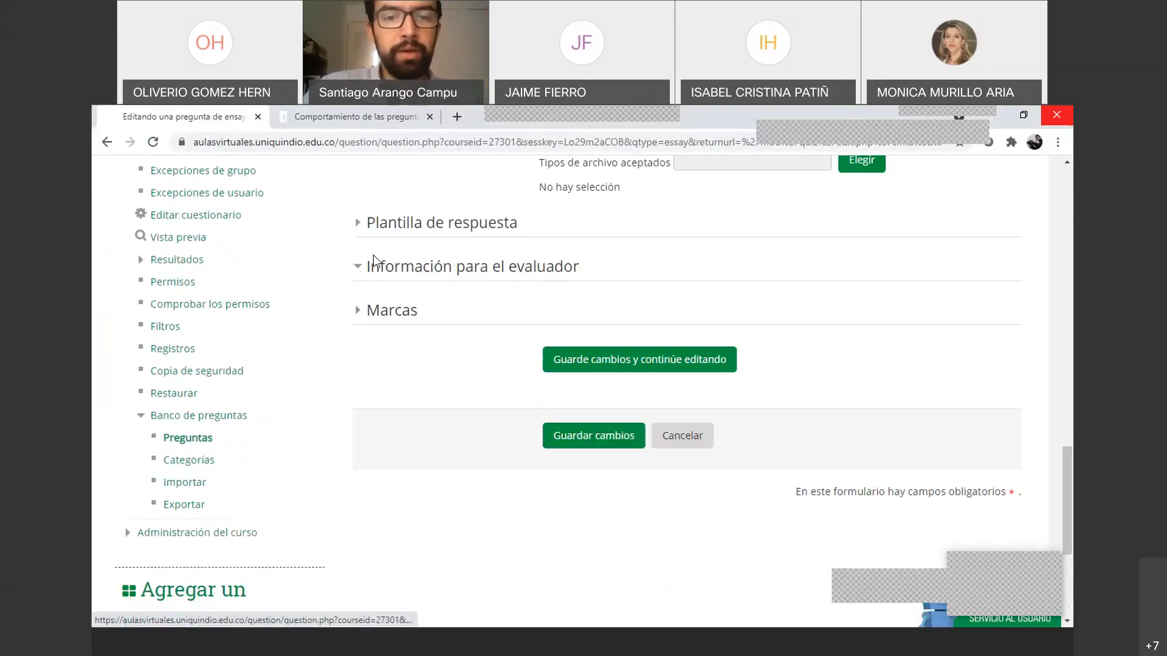
# Save the essay question as question 4 and preview p1 showing Enunciado
pyautogui.click(584, 438)
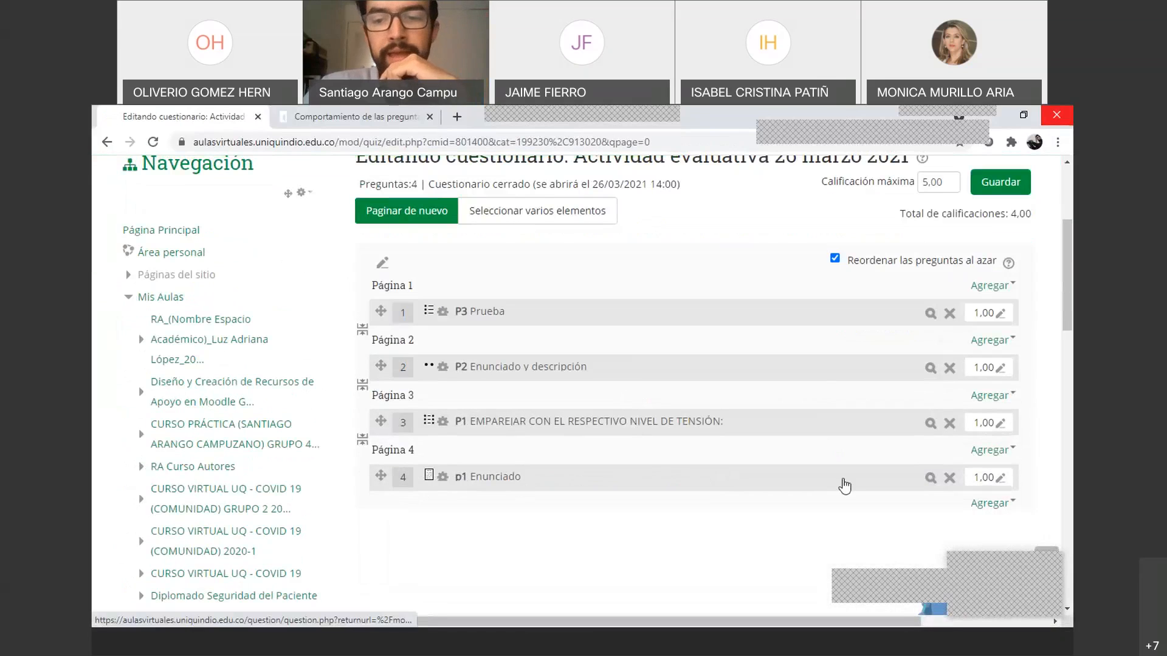
pyautogui.click(931, 479)
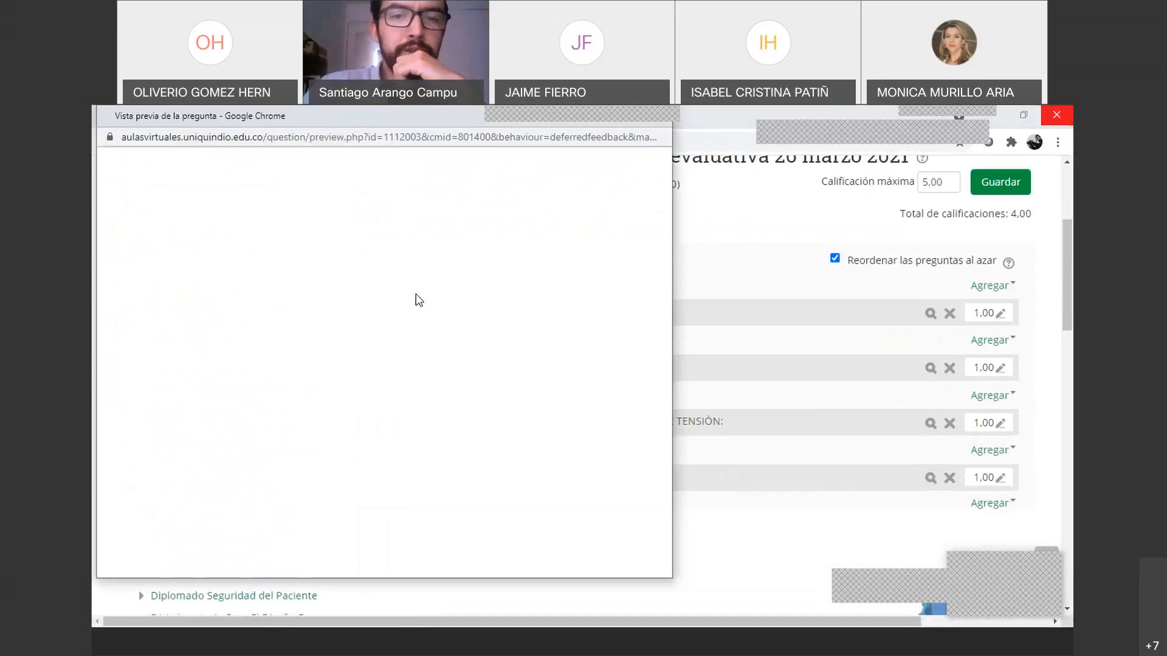
pyautogui.scroll(-3, 416, 295)
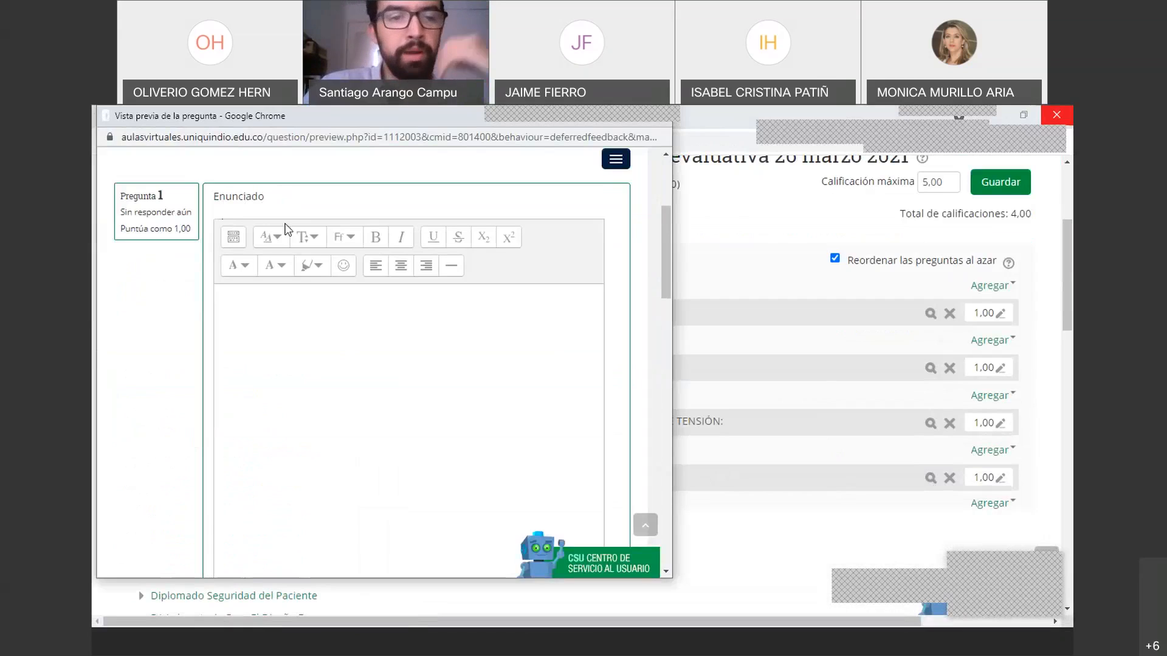
# Type five lines of sample text into the preview's answer box
pyautogui.click(272, 315)
pyautogui.write('aksjaksjd')
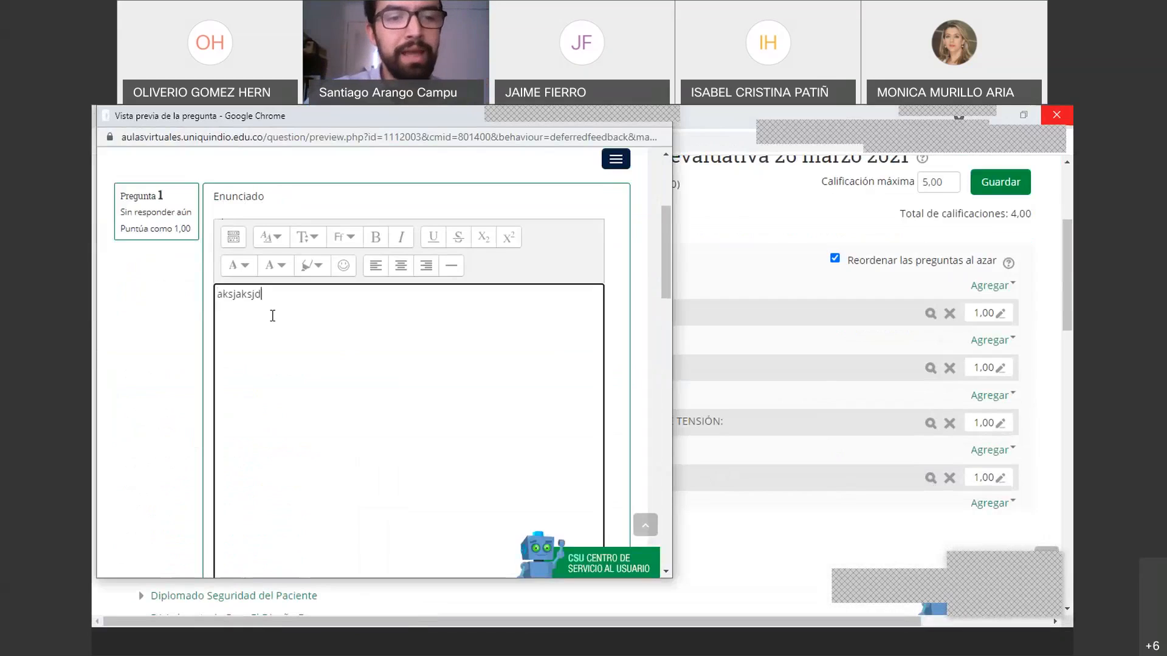
pyautogui.write('akjsa anfalnfa')
pyautogui.press('Return')
pyautogui.write('analksna')
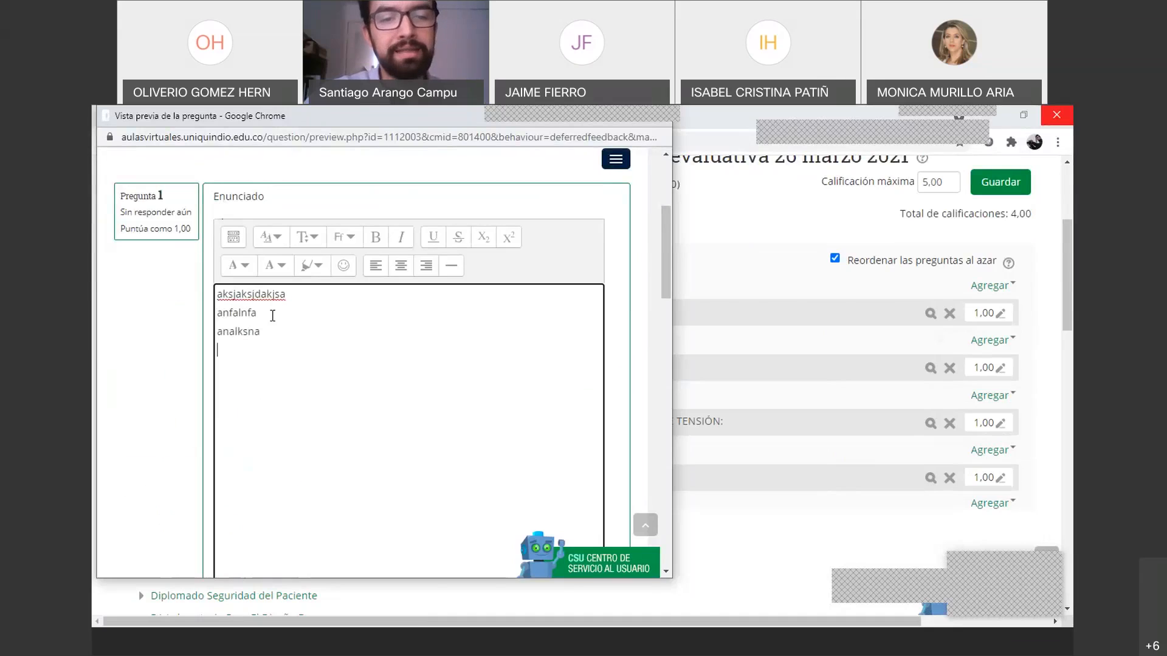
pyautogui.press('Return')
pyautogui.write('asknascna')
pyautogui.press('Return')
pyautogui.write('aosinaos')
pyautogui.press('Return')
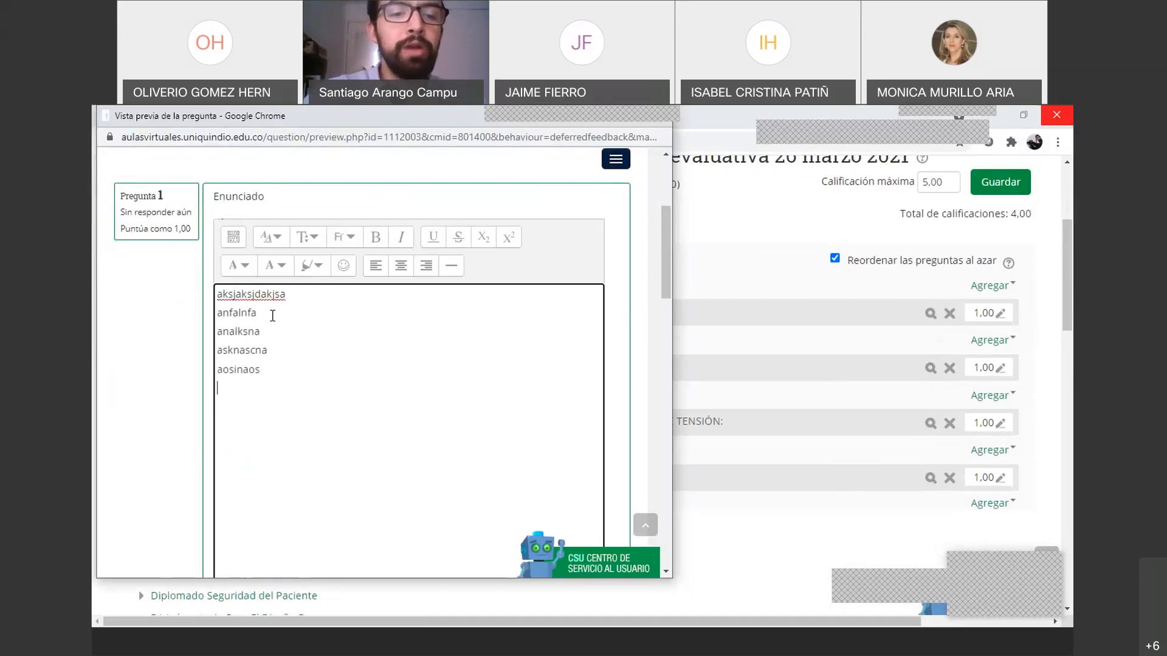
pyautogui.write('oaisoaicnaoc')
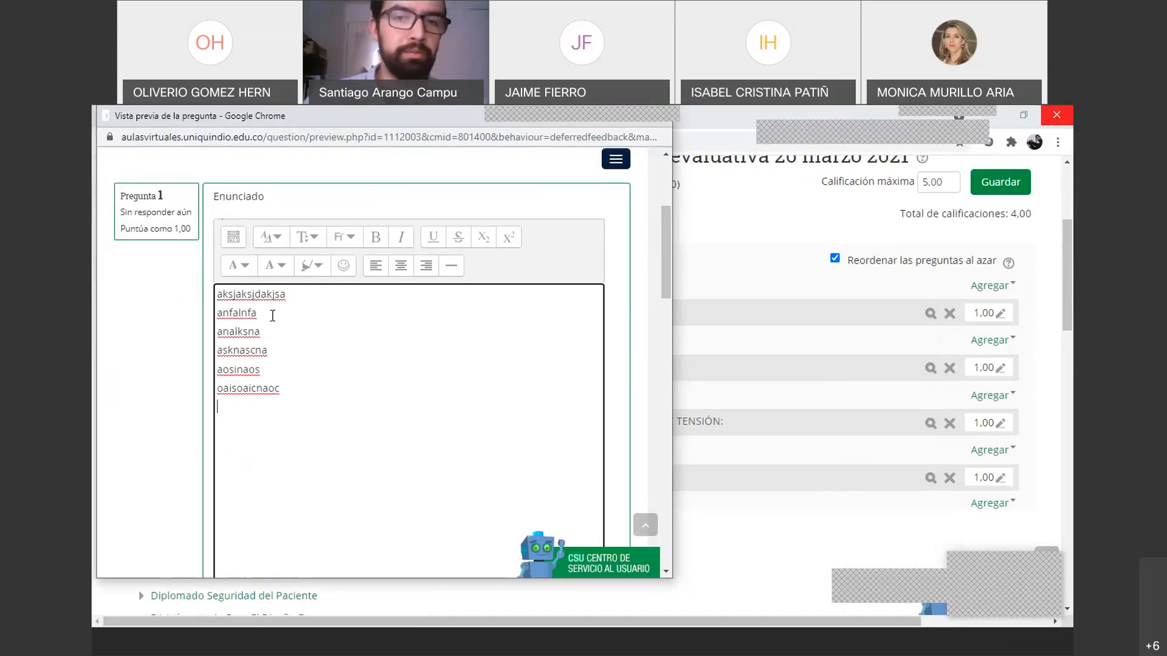
pyautogui.scroll(-1, 272, 316)
pyautogui.scroll(2, 272, 315)
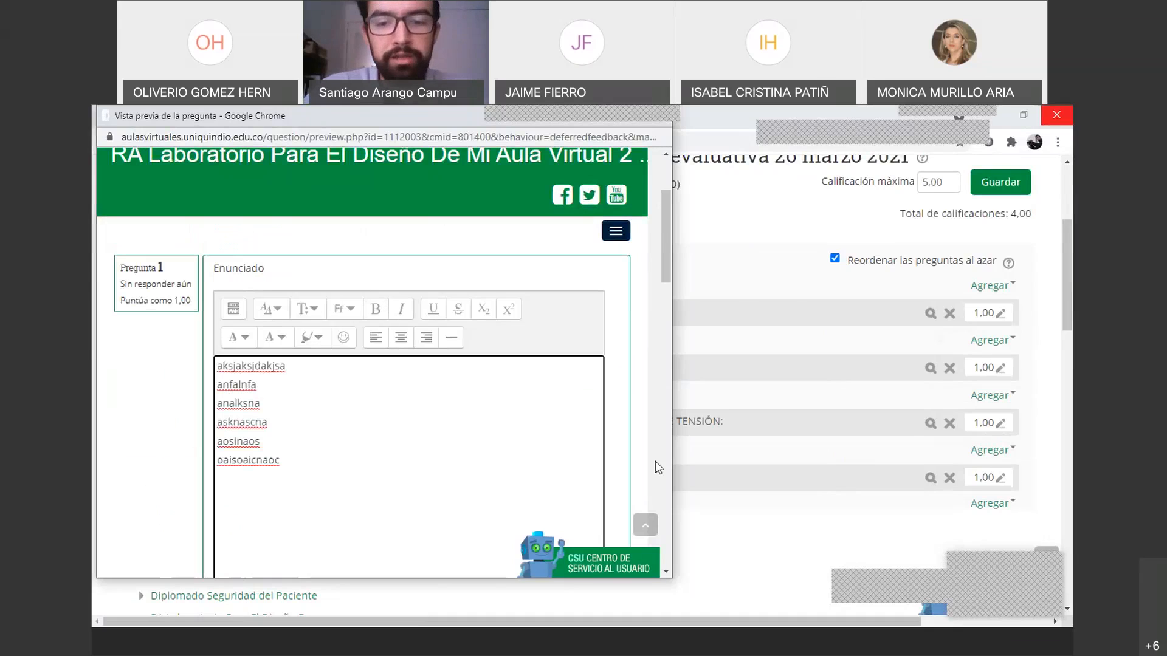
# Trim the last letter and join all the answer lines into a single line
pyautogui.moveTo(669, 582); pyautogui.dragTo(718, 609)
pyautogui.scroll(-6, 488, 405)
pyautogui.scroll(-2, 489, 405)
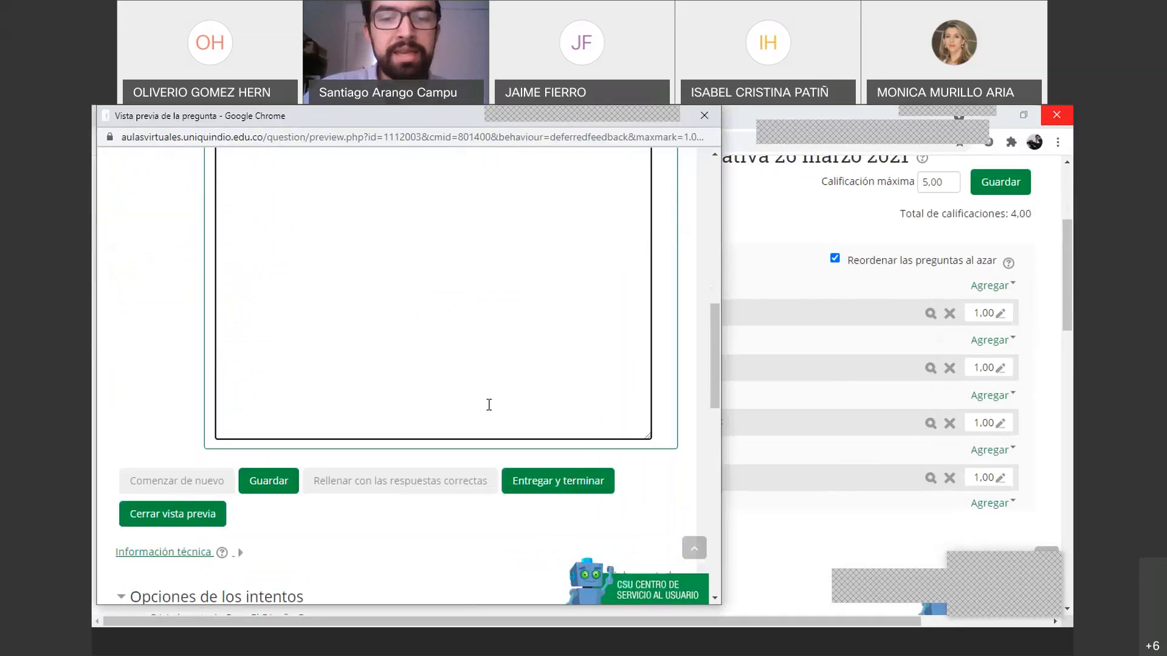
pyautogui.scroll(8, 488, 405)
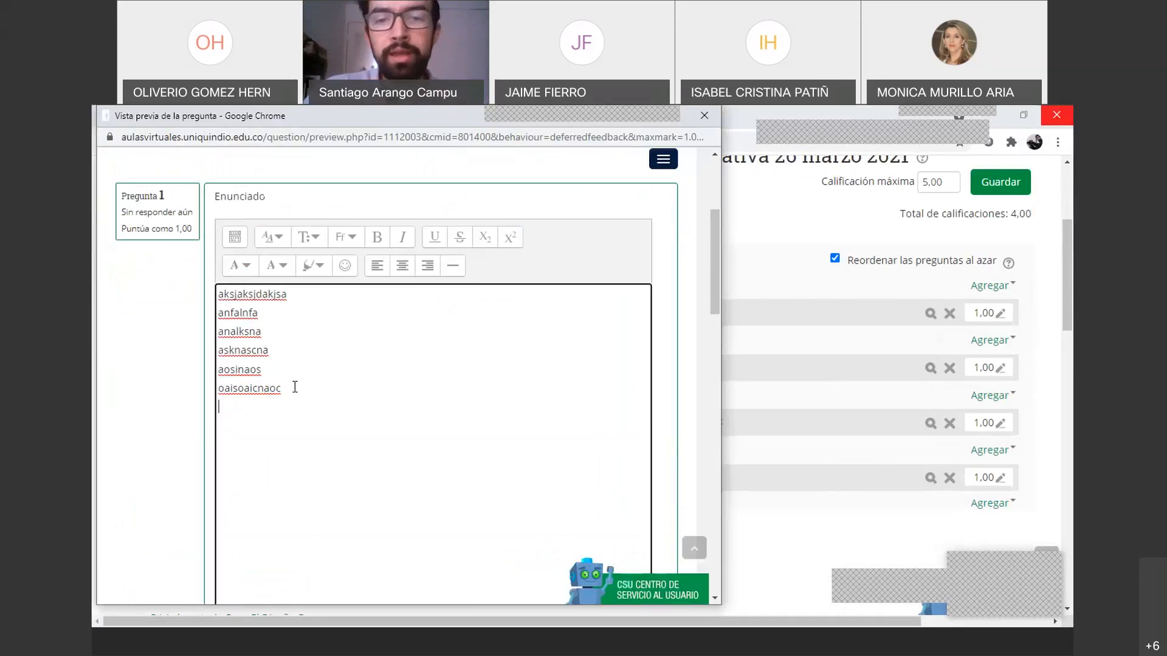
pyautogui.scroll(-3, 295, 387)
pyautogui.scroll(3, 294, 387)
pyautogui.scroll(-8, 294, 387)
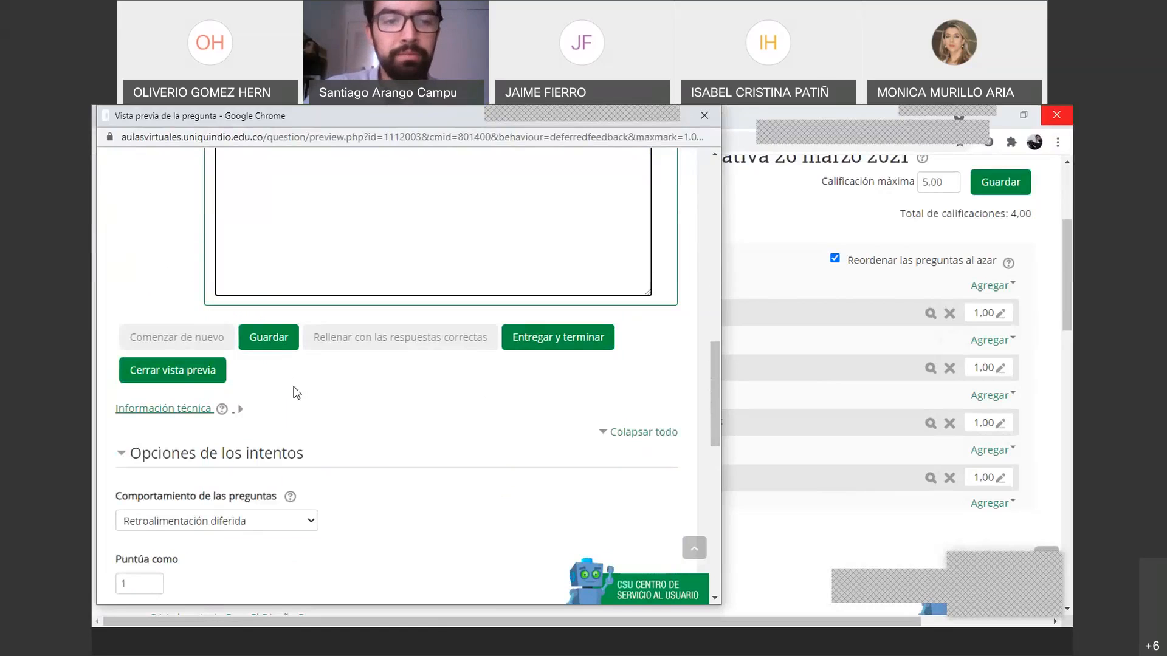
pyautogui.scroll(10, 296, 392)
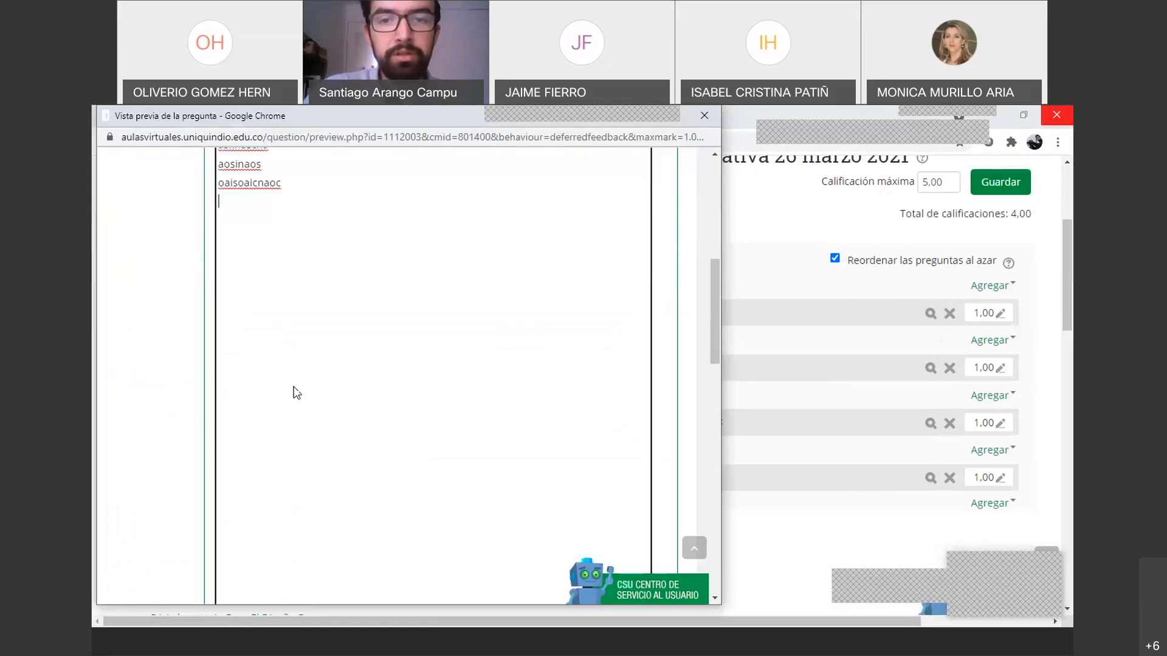
pyautogui.scroll(1, 338, 359)
pyautogui.scroll(-1, 337, 358)
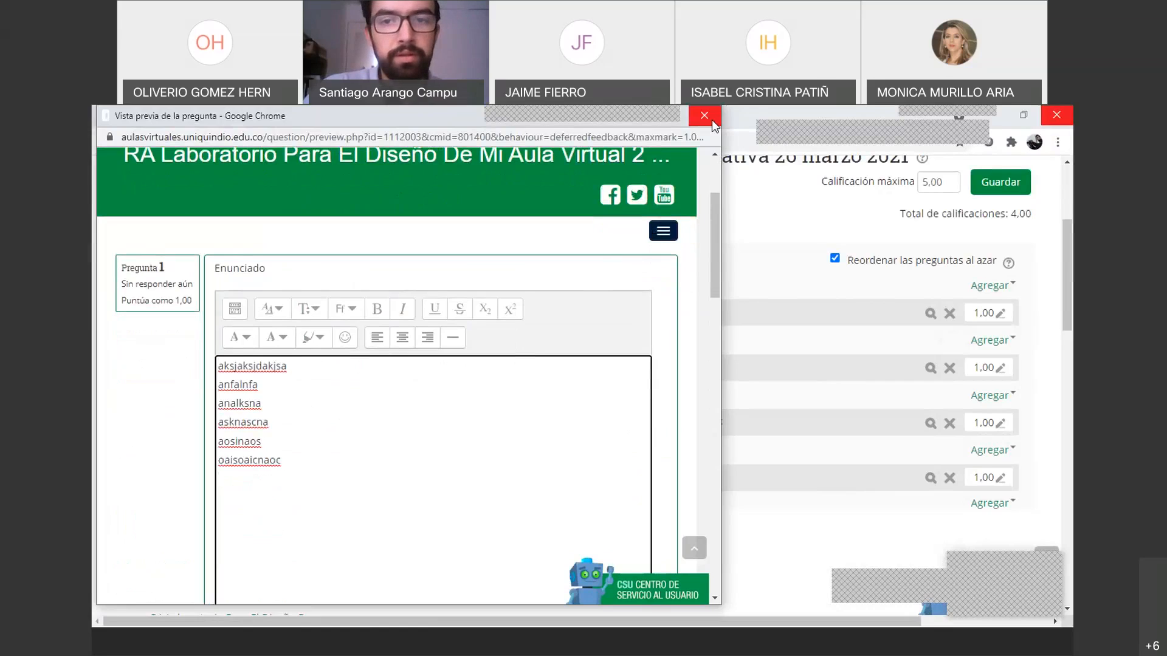
pyautogui.click(321, 459)
pyautogui.press('BackSpace')
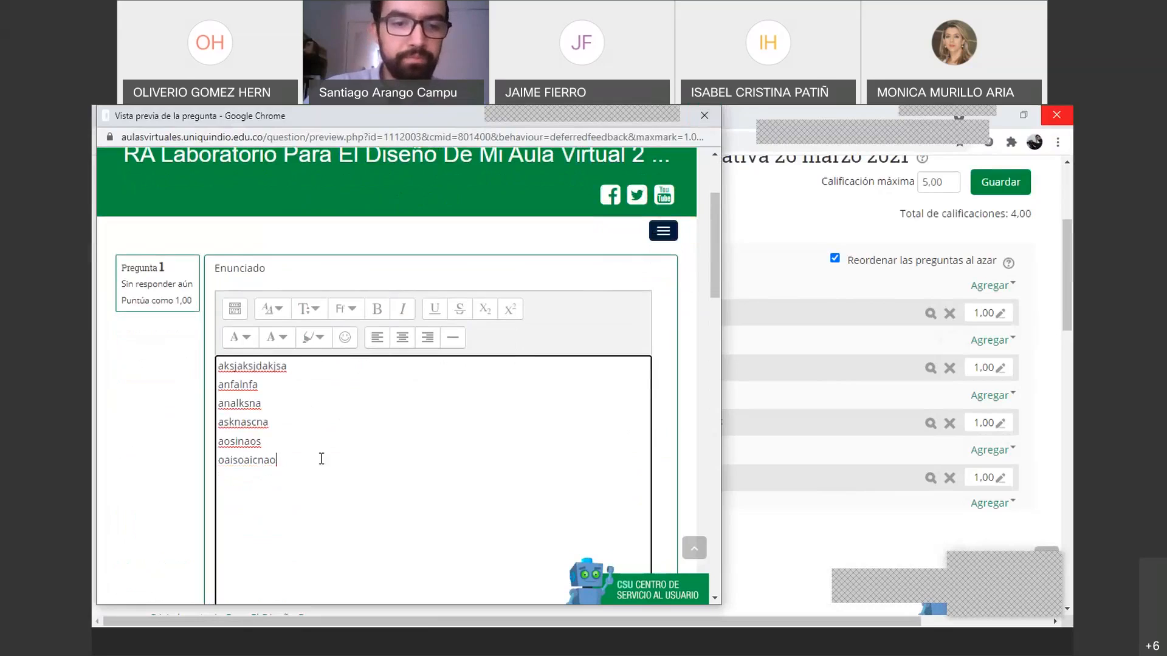
pyautogui.press('Delete')
pyautogui.press('Up')
pyautogui.press('Delete')
pyautogui.press('Up')
pyautogui.press('Delete')
pyautogui.press('Up')
pyautogui.press('Delete')
pyautogui.press('Up')
pyautogui.press('Delete')
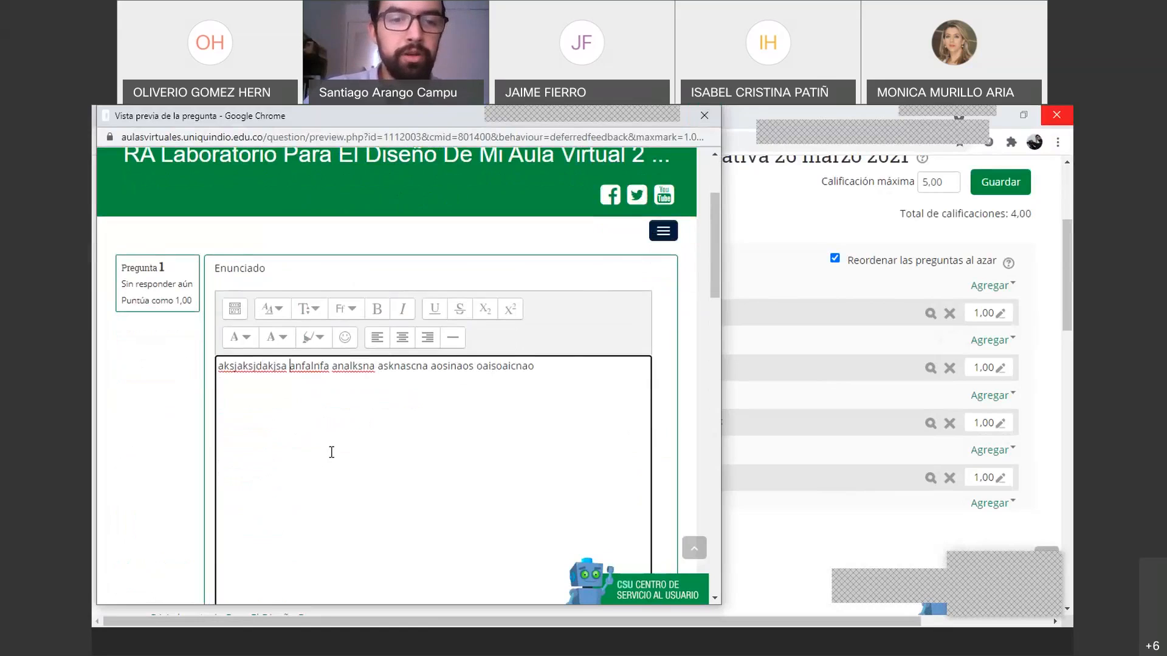
# Close the preview and open question p1's edit form from the quiz page
pyautogui.scroll(-3, 330, 452)
pyautogui.scroll(4, 331, 452)
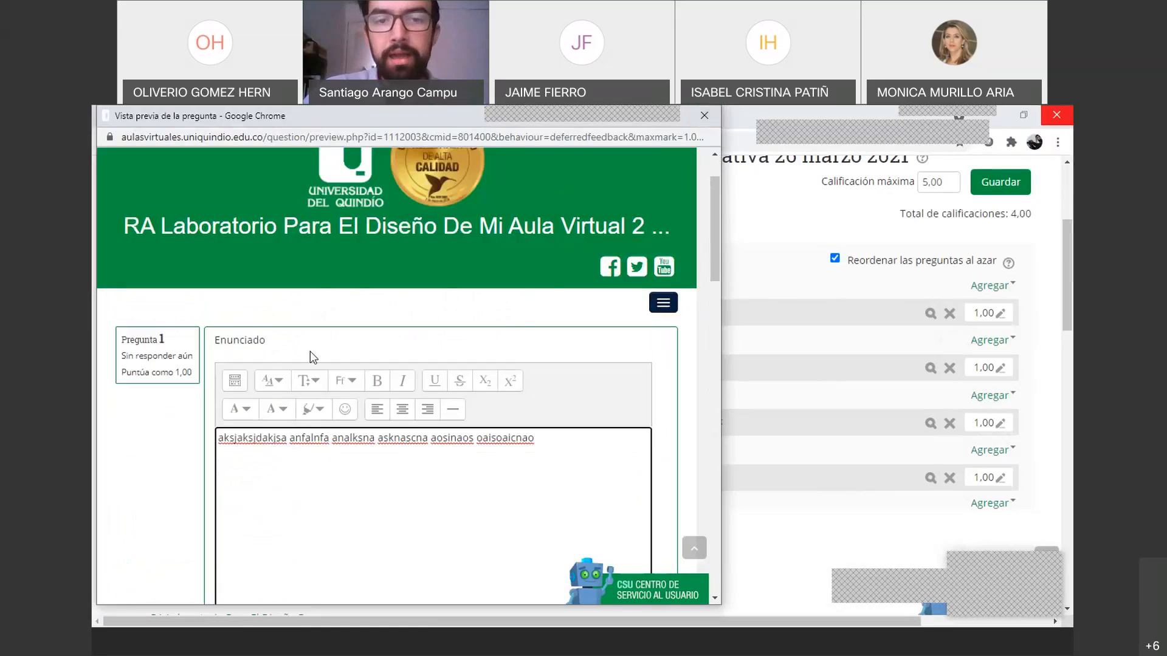
pyautogui.scroll(-3, 296, 373)
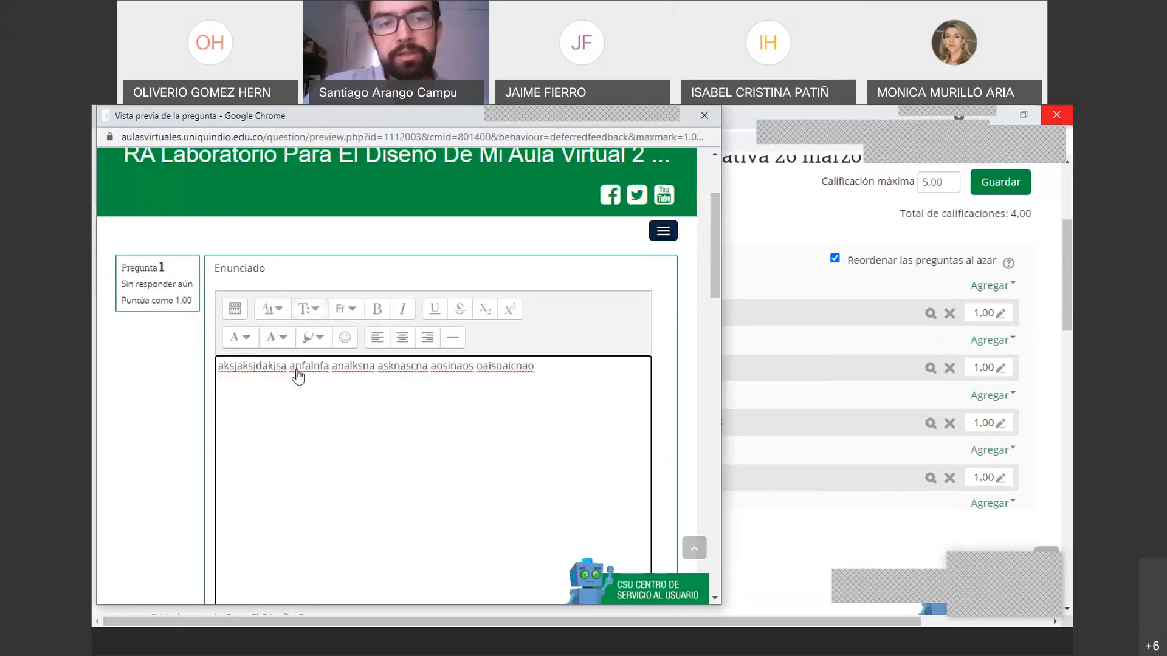
pyautogui.scroll(3, 298, 370)
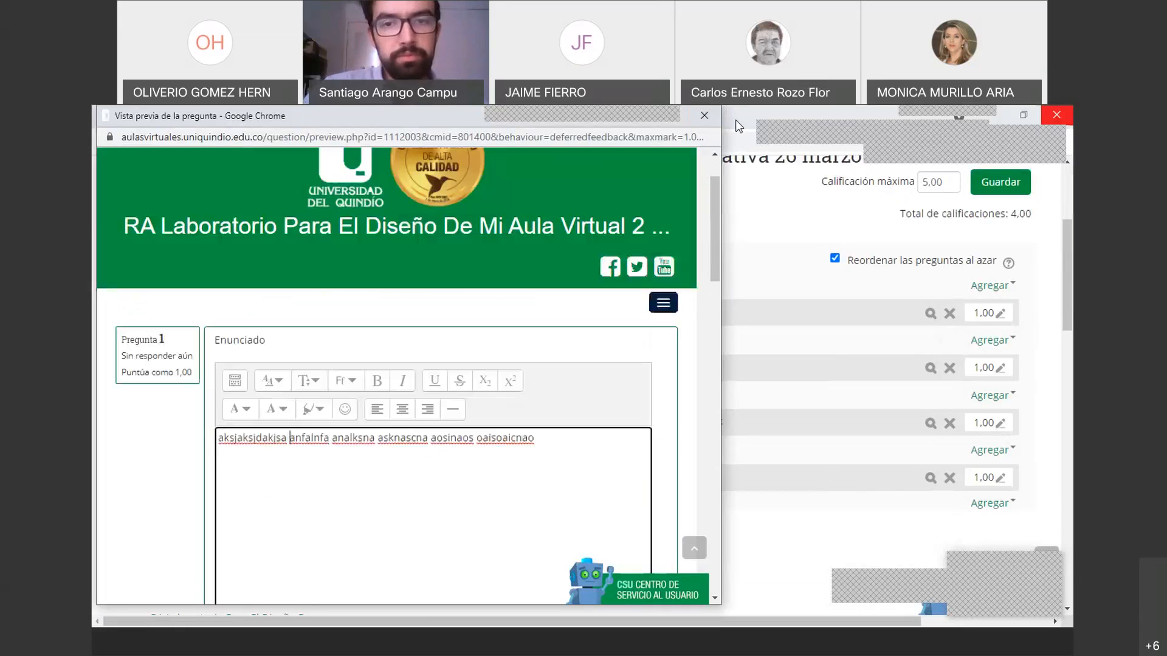
pyautogui.click(704, 114)
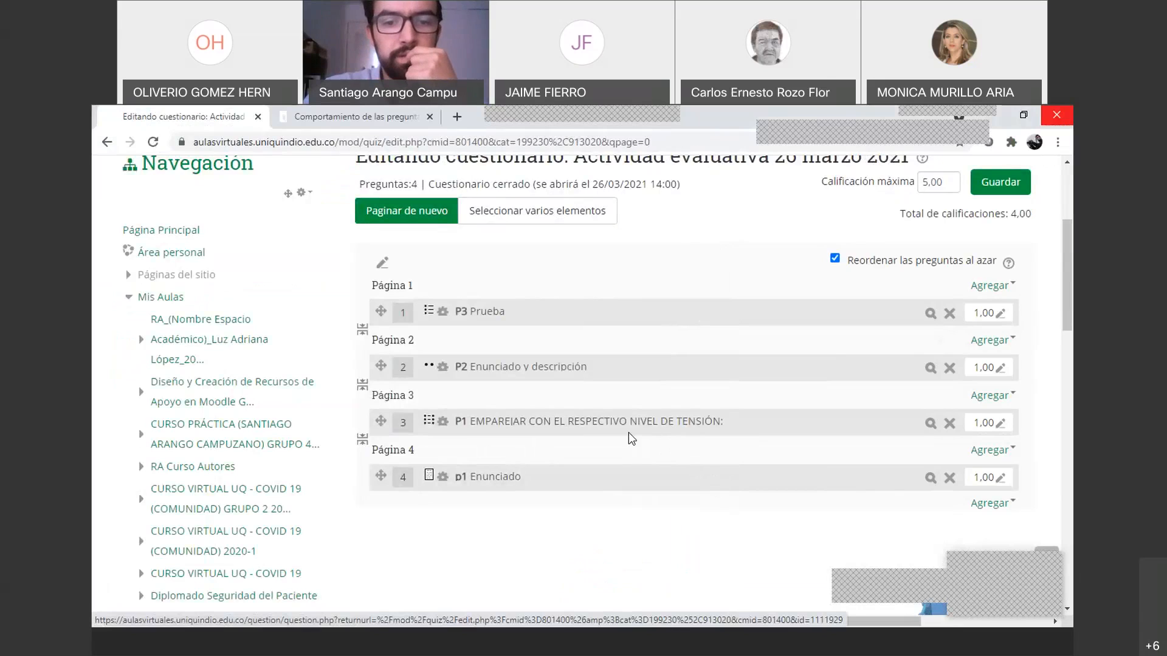
pyautogui.click(439, 480)
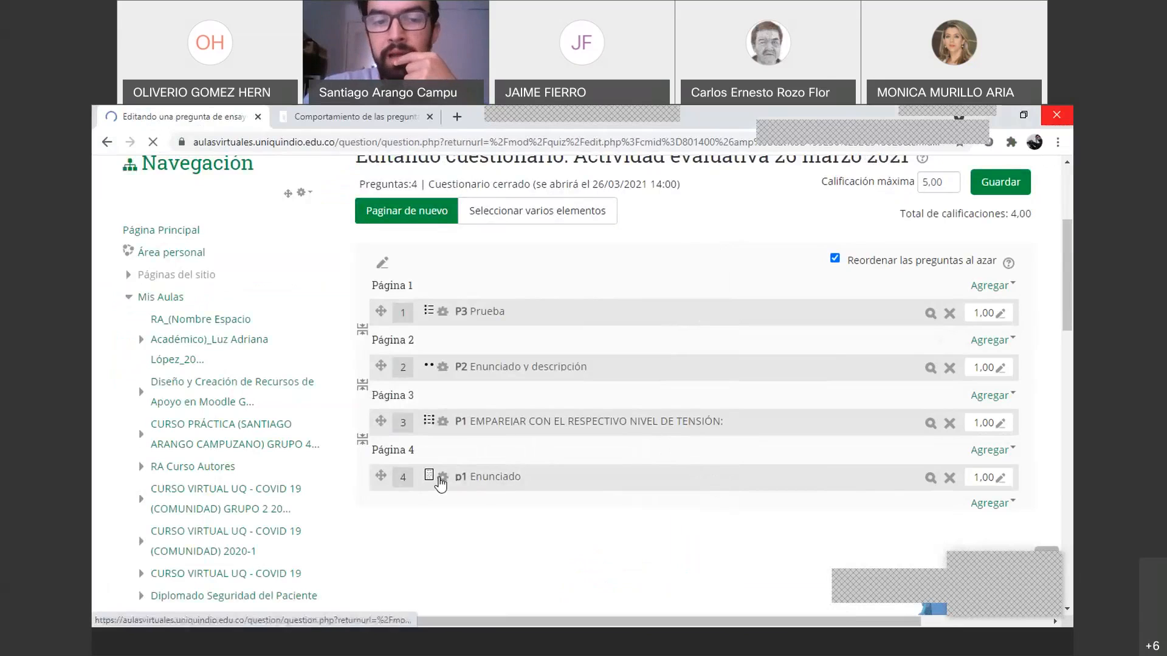
# Allow 1 file attachment and keep attachments optional
pyautogui.scroll(-6, 659, 383)
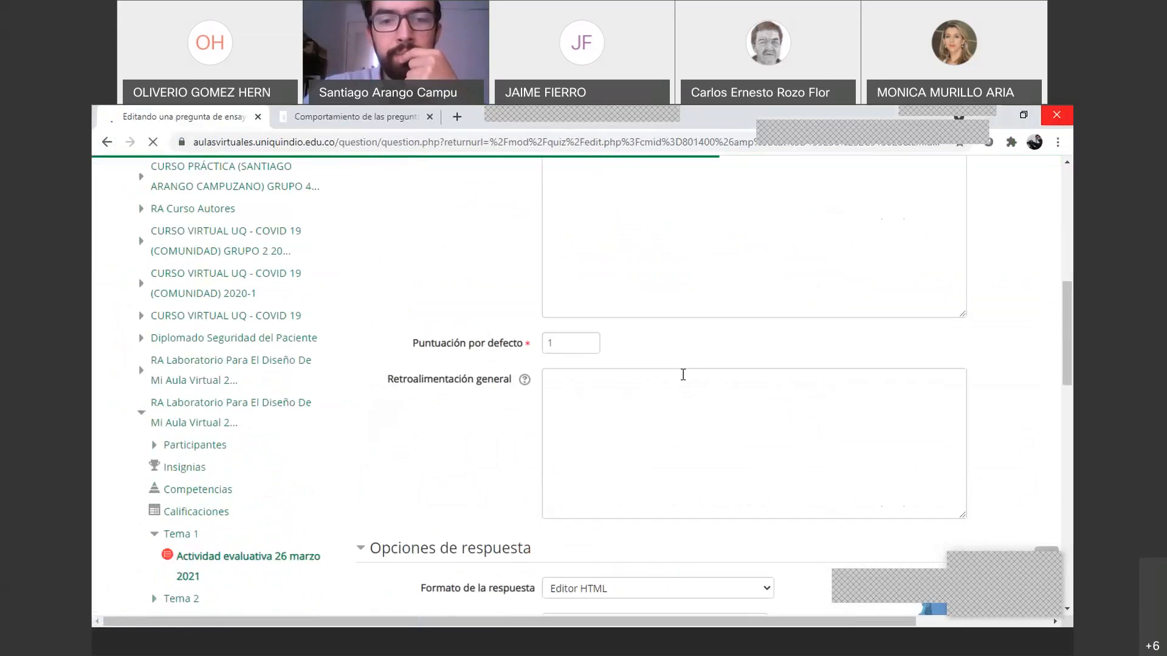
pyautogui.scroll(-2, 668, 404)
pyautogui.scroll(-3, 621, 408)
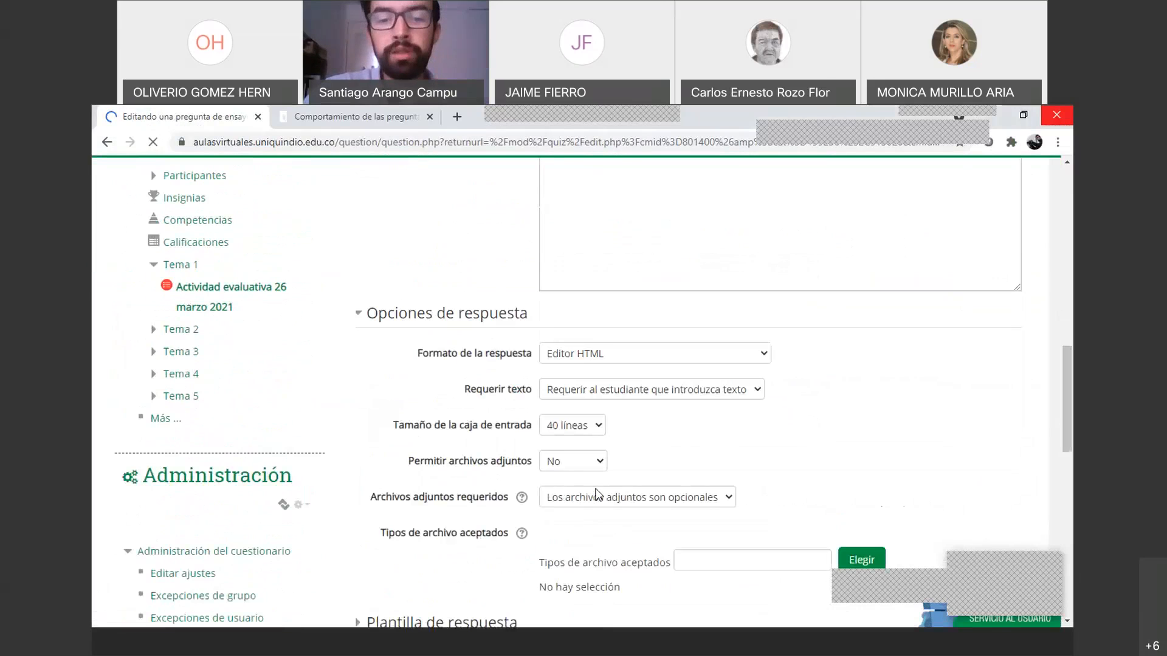
pyautogui.click(587, 463)
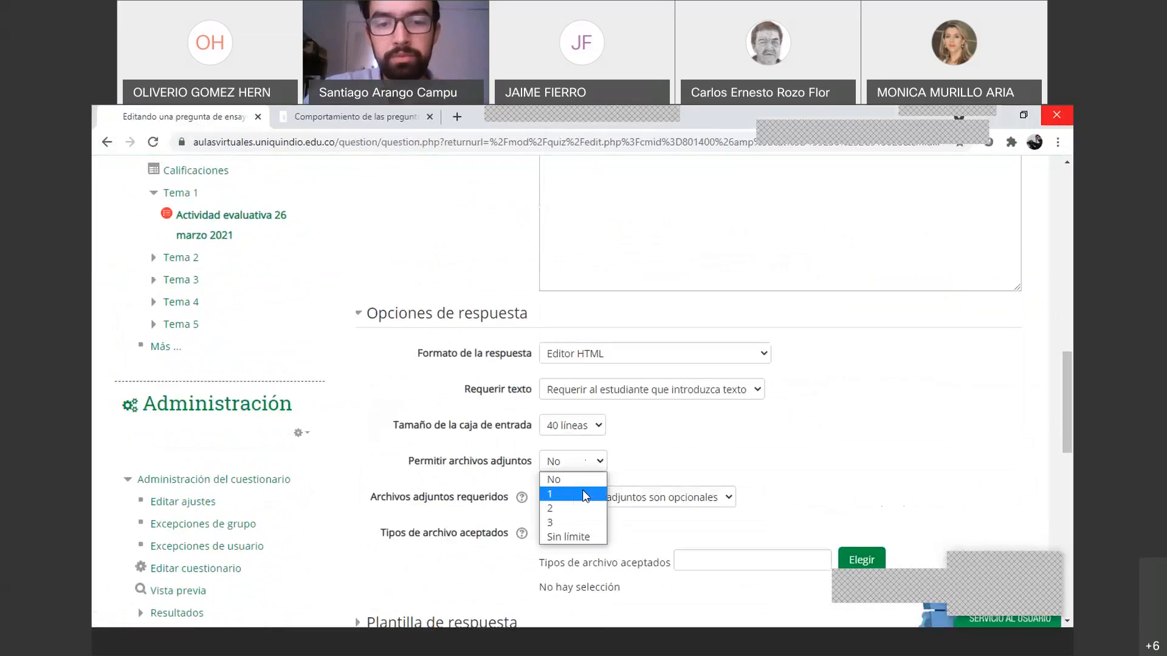
pyautogui.click(569, 494)
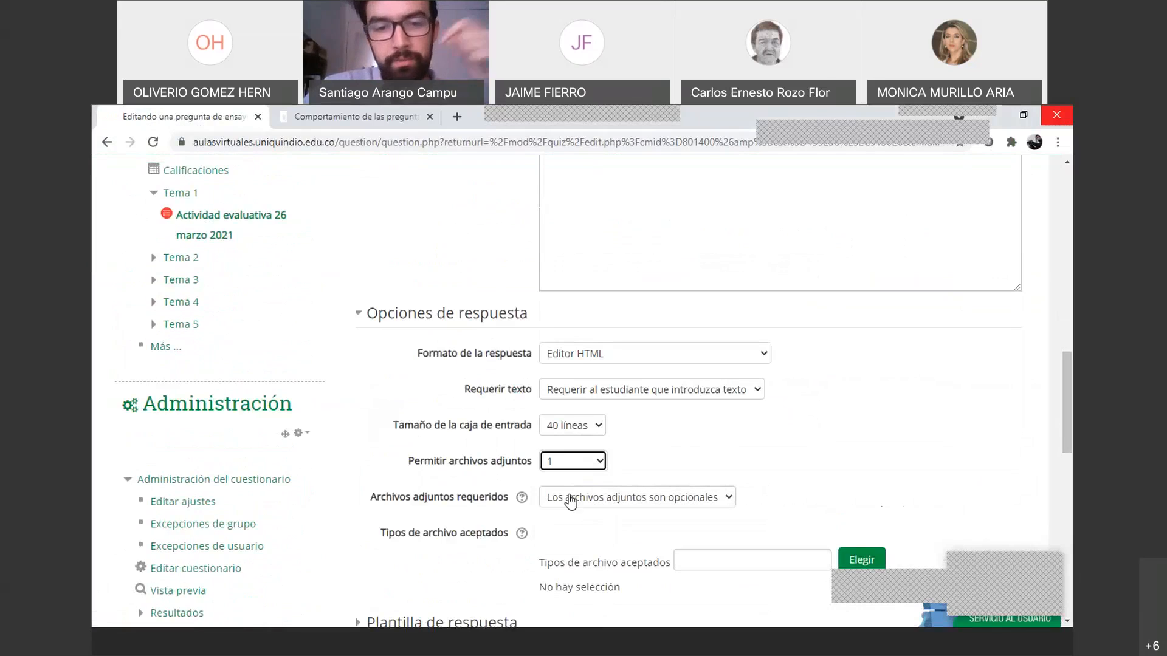
pyautogui.click(615, 503)
pyautogui.click(616, 515)
pyautogui.scroll(-2, 715, 448)
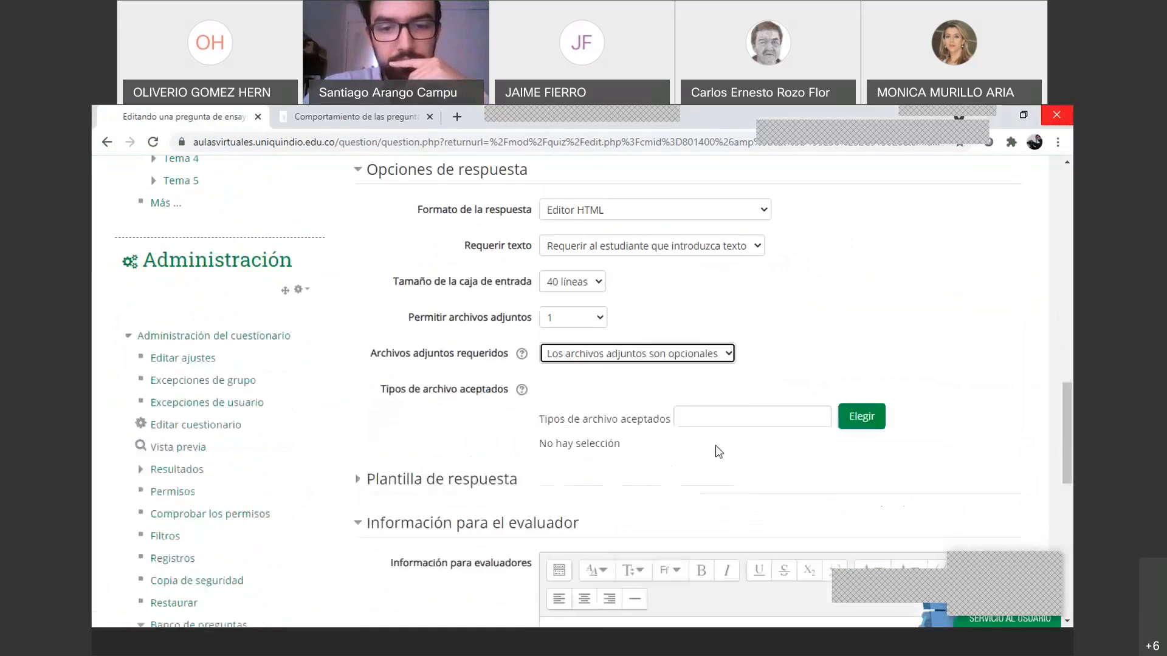
# Look through the accepted file types list twice, closing it without choosing any
pyautogui.click(725, 418)
pyautogui.click(867, 426)
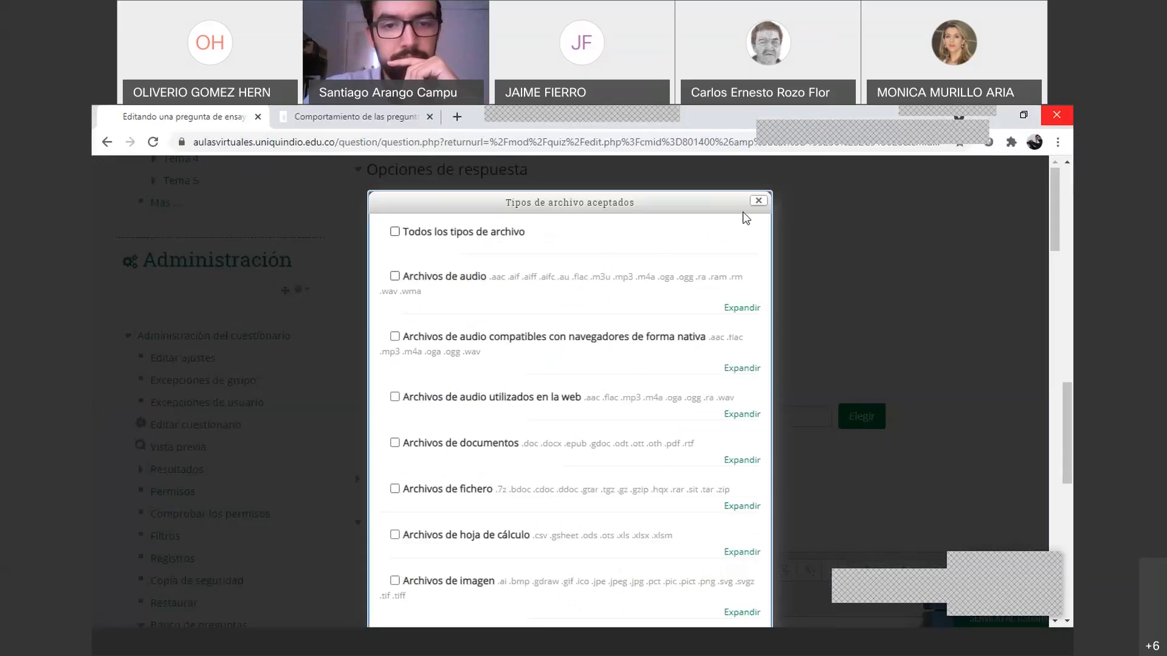
pyautogui.click(758, 202)
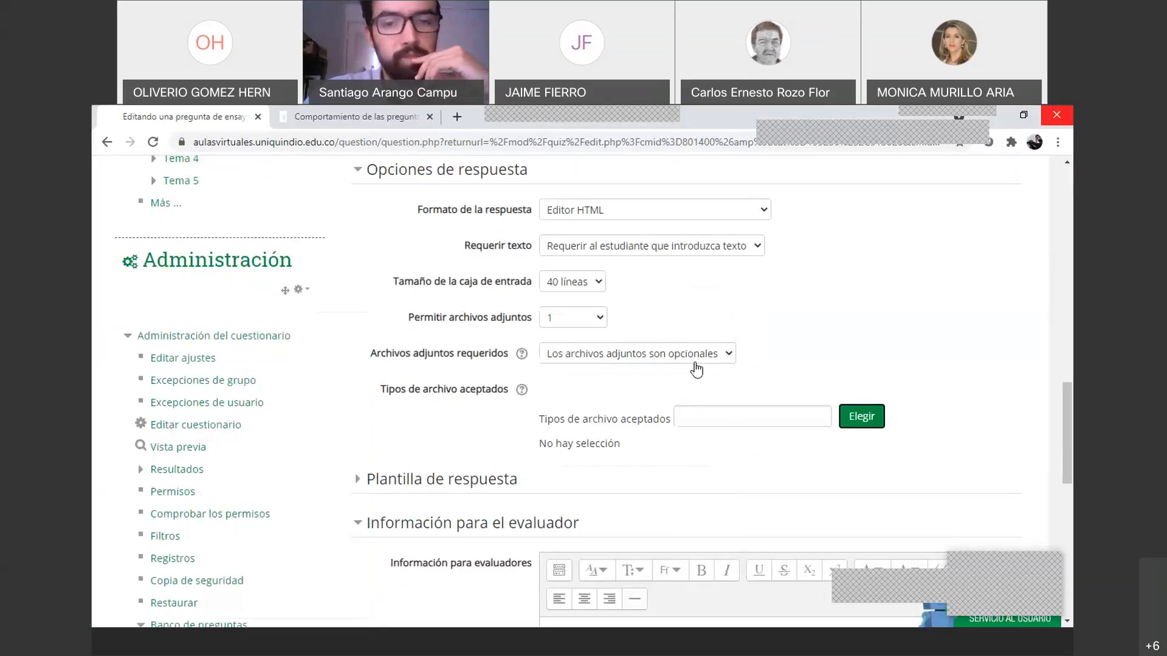
pyautogui.click(857, 419)
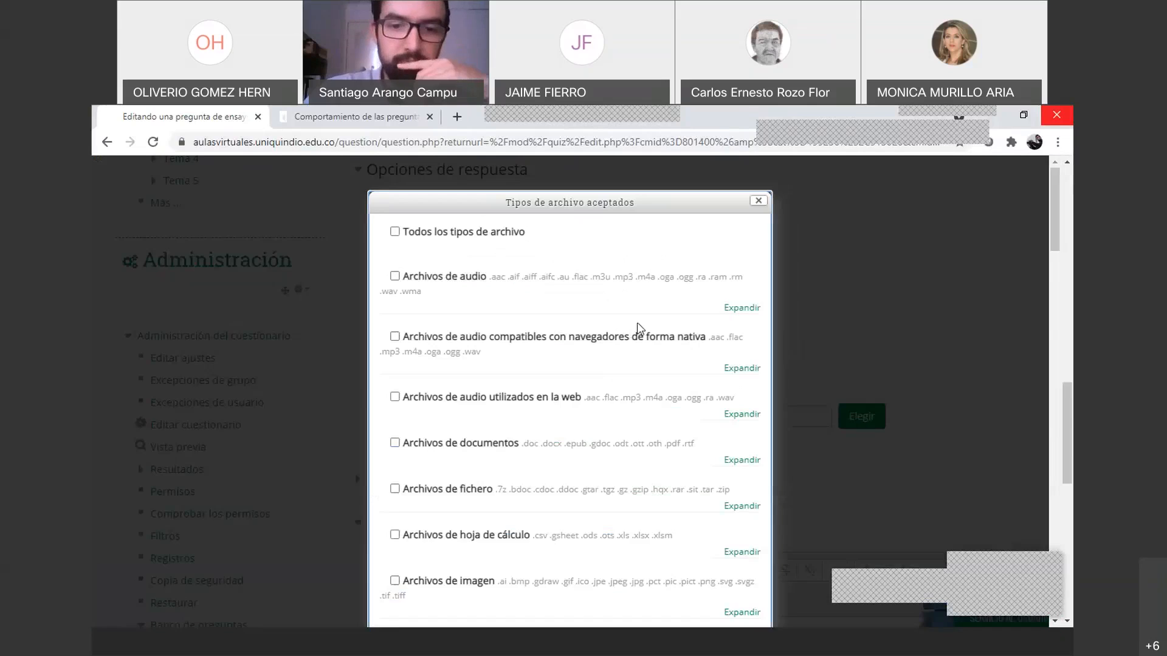
pyautogui.scroll(-4, 638, 327)
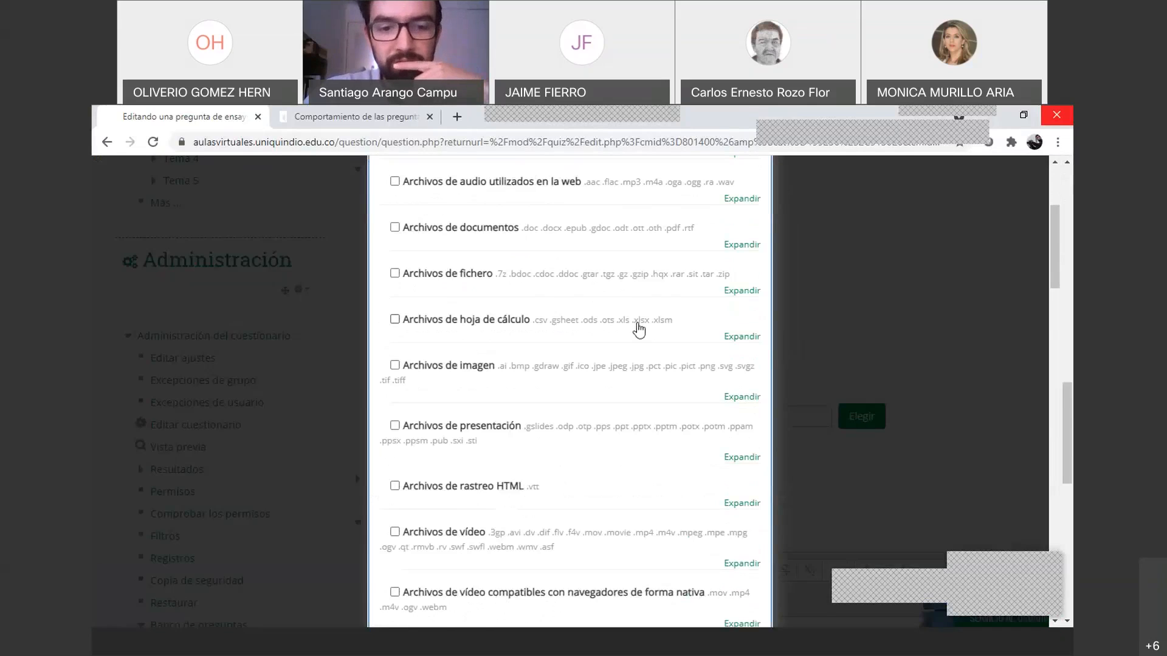
pyautogui.scroll(4, 606, 412)
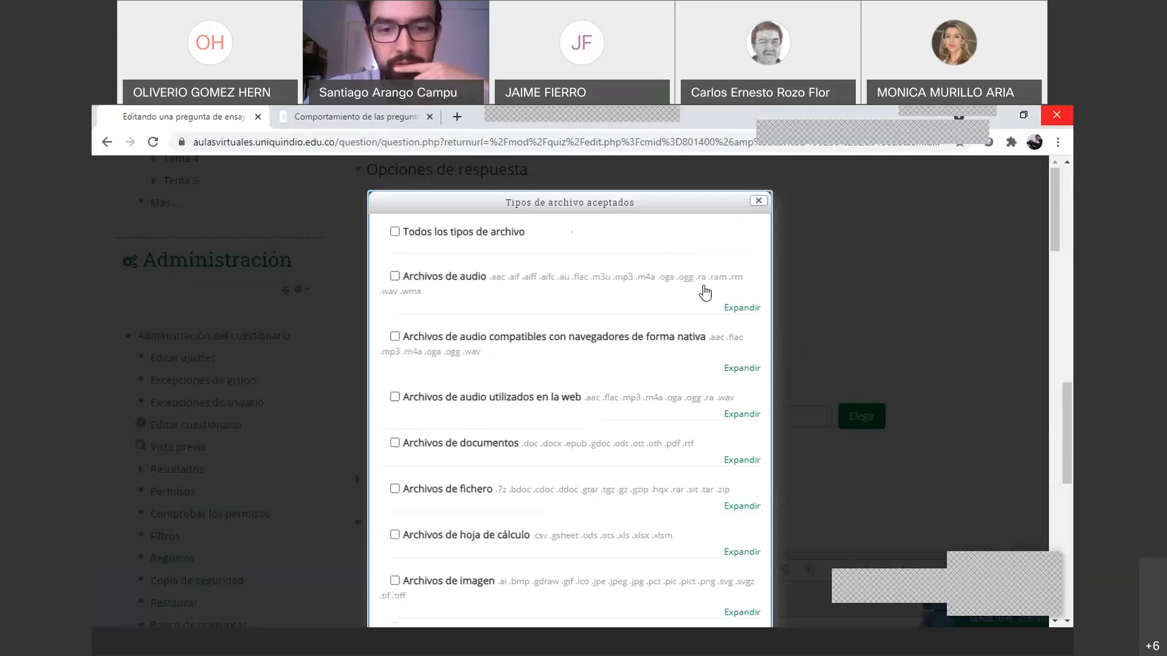
pyautogui.click(758, 201)
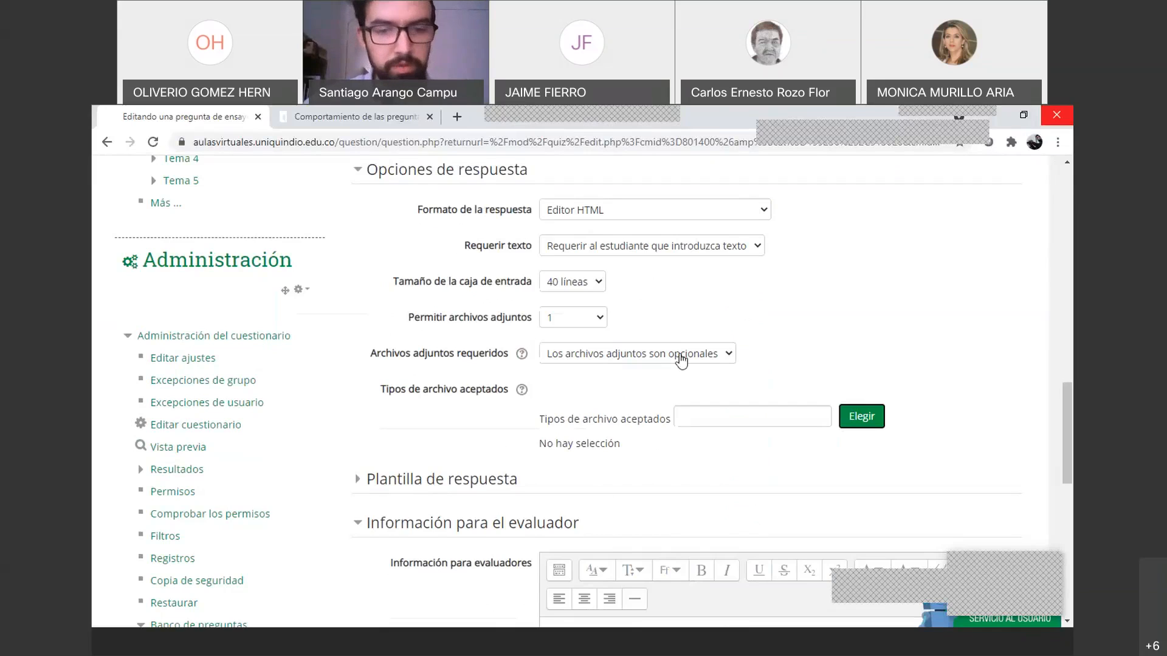
pyautogui.click(596, 323)
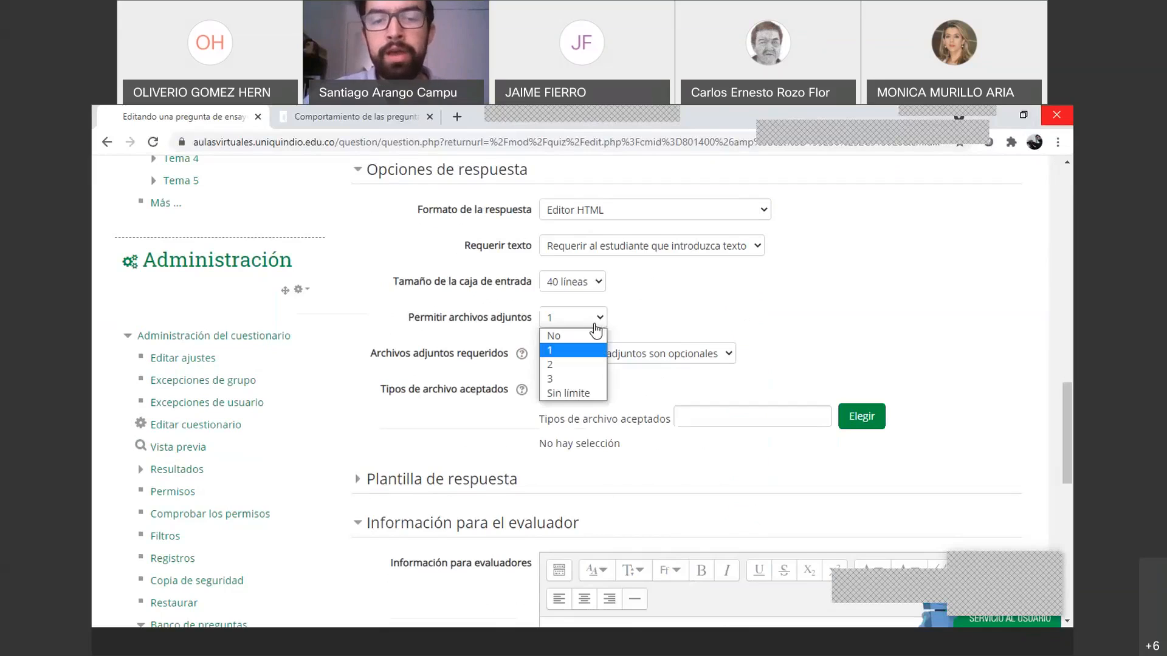
# Change allowed attachments to Sin límite, keeping attachments optional
pyautogui.click(619, 310)
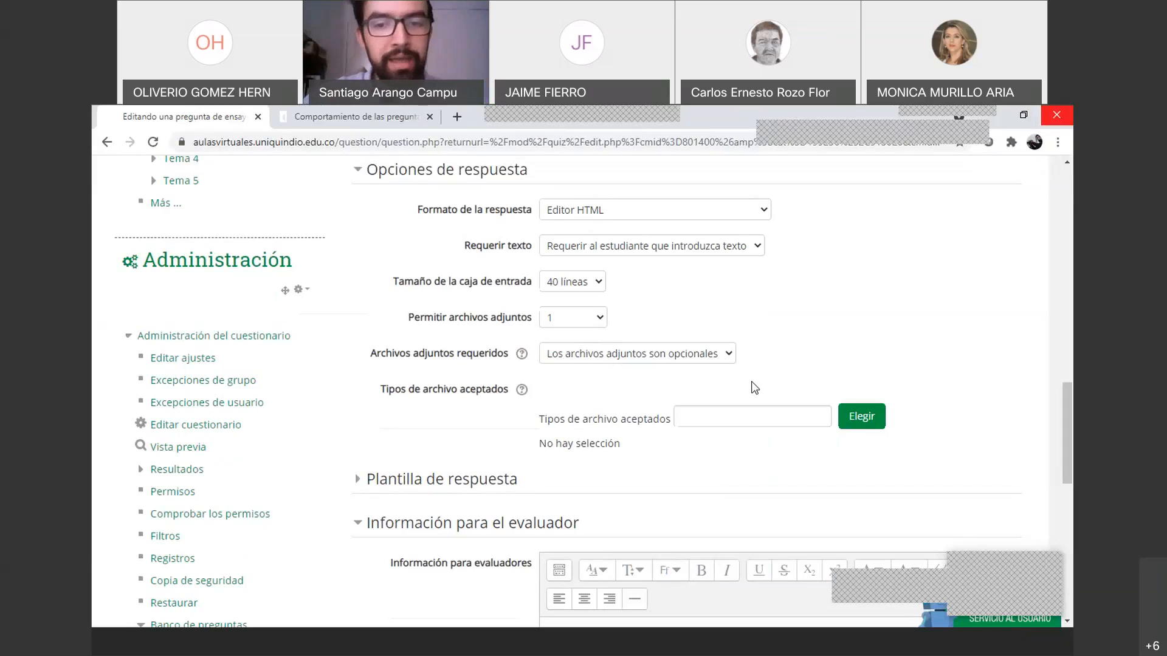
pyautogui.click(590, 318)
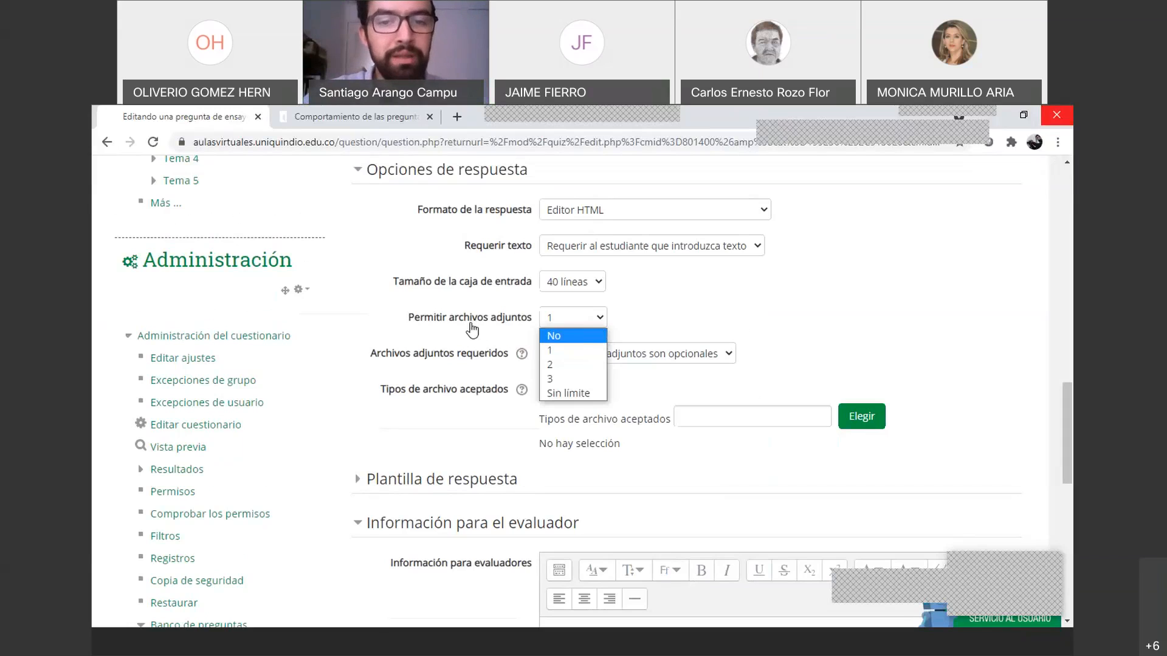
pyautogui.click(560, 395)
pyautogui.click(662, 362)
pyautogui.click(663, 361)
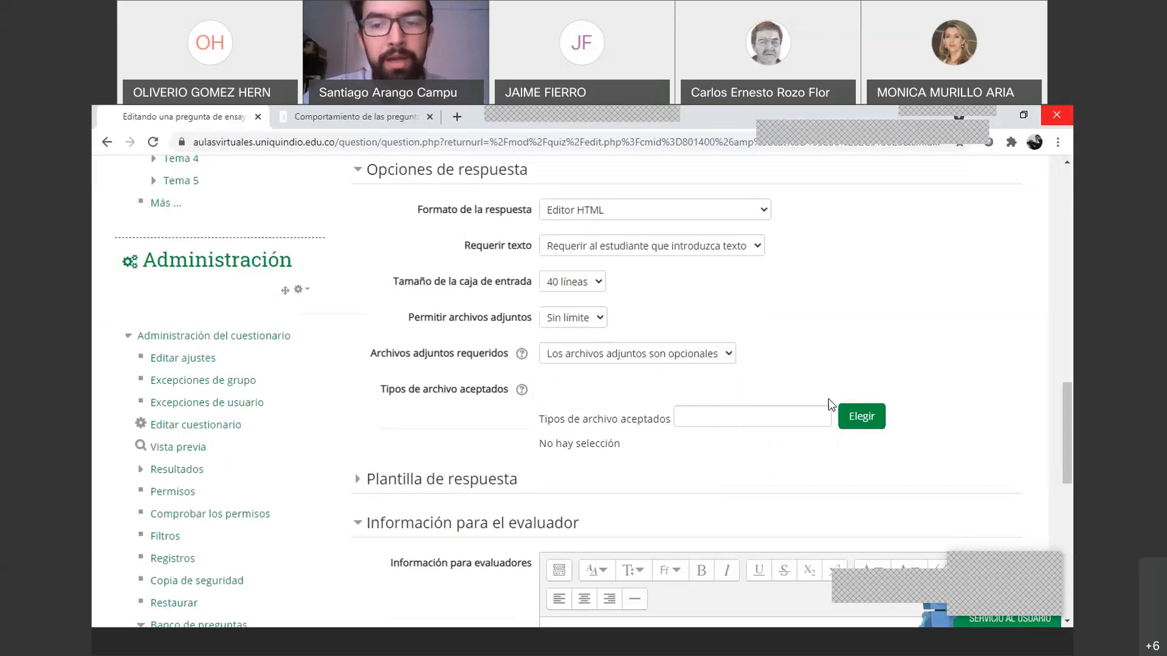
# Accept Todos los tipos de archivo and save the question's changes
pyautogui.click(855, 415)
pyautogui.scroll(-3, 486, 425)
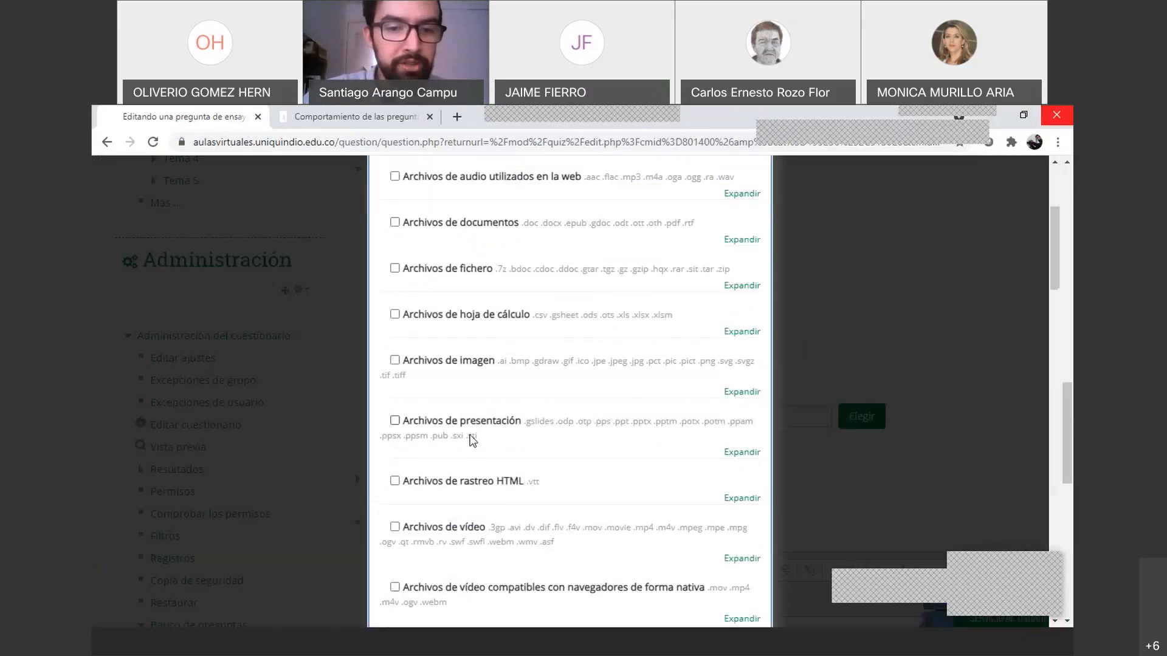
pyautogui.scroll(-2, 472, 440)
pyautogui.scroll(6, 420, 559)
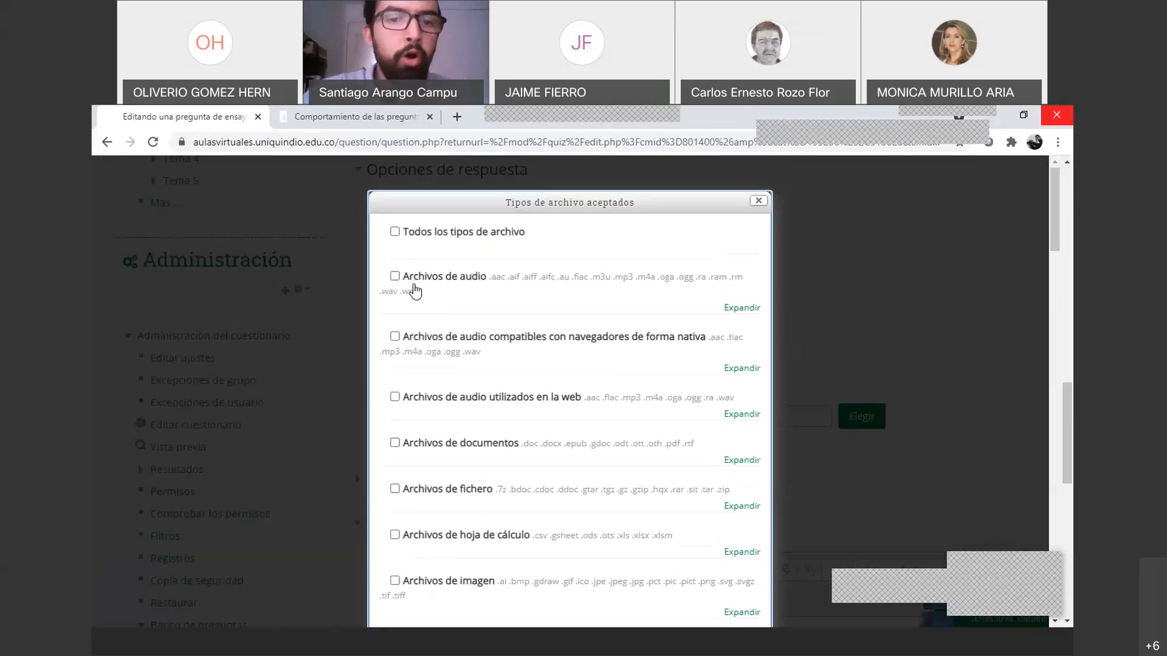
pyautogui.click(395, 232)
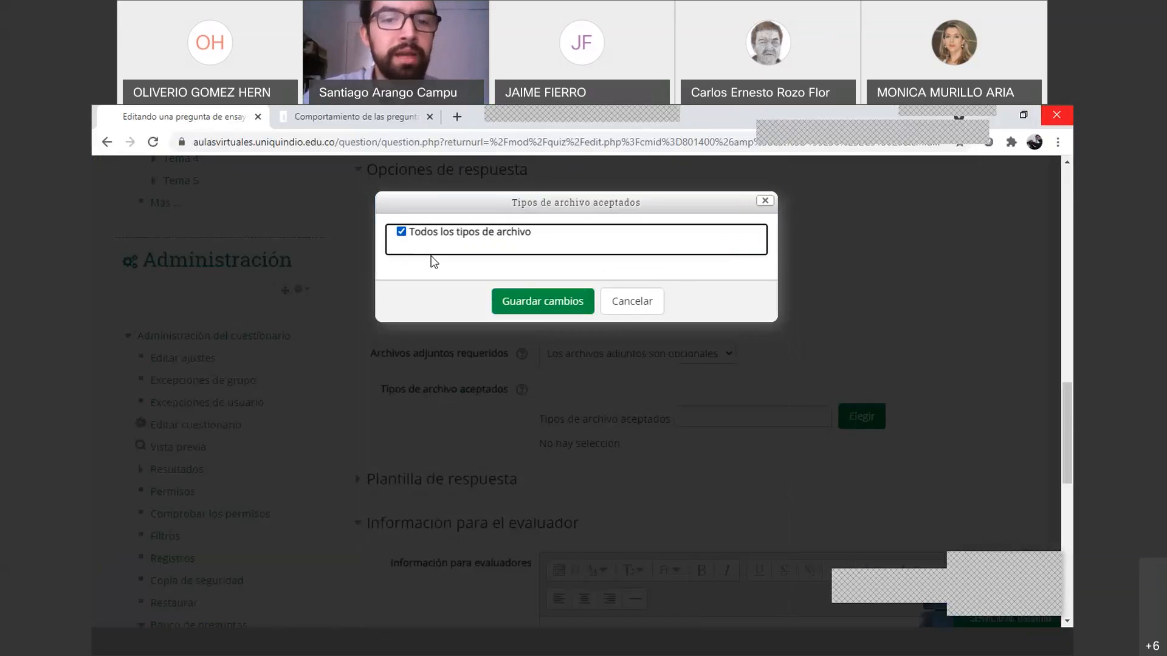
pyautogui.click(564, 310)
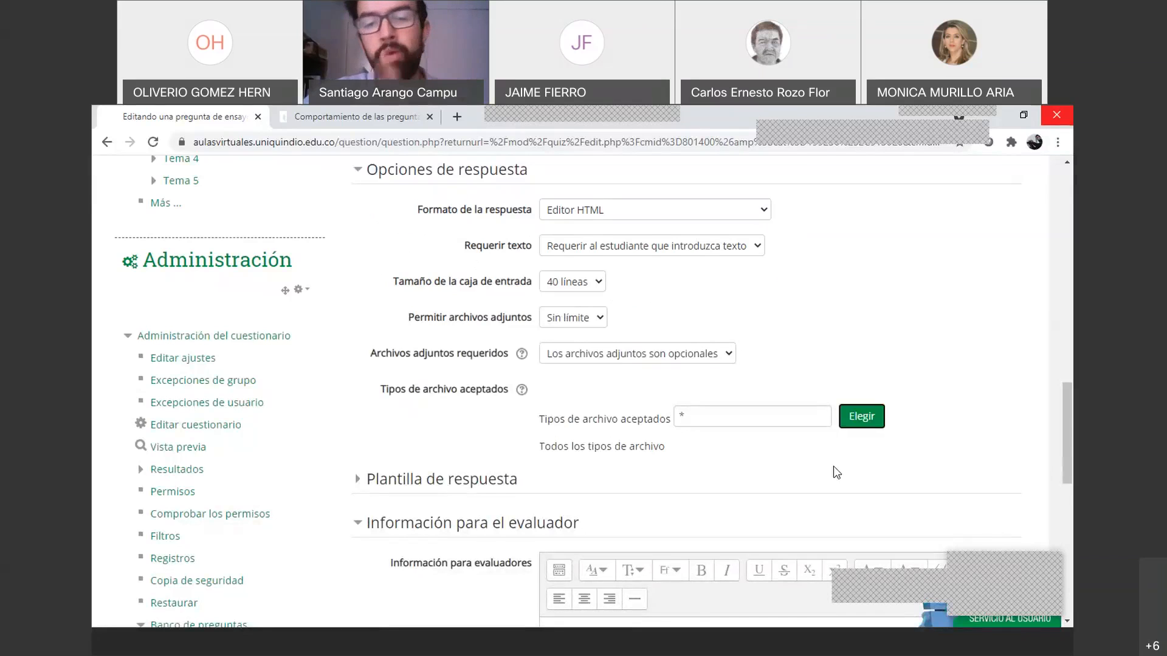
pyautogui.scroll(-15, 835, 469)
pyautogui.click(588, 409)
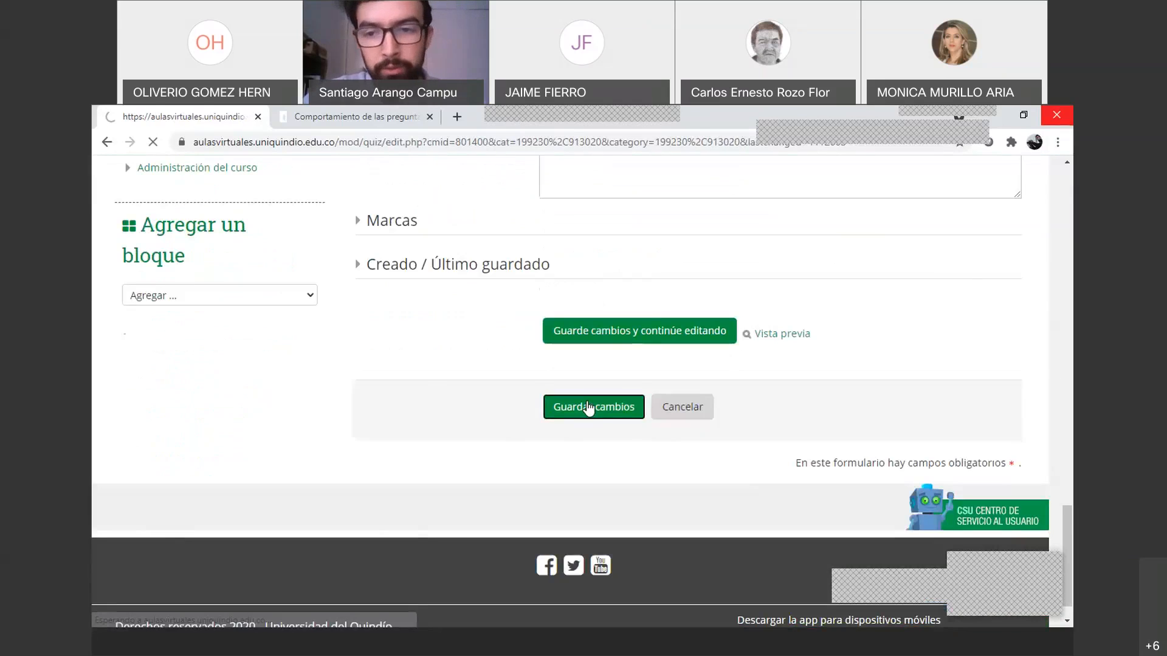
pyautogui.scroll(-5, 774, 417)
# Preview question 4 (p1), check its file drop area, and expand the full editor toolbar
pyautogui.click(930, 405)
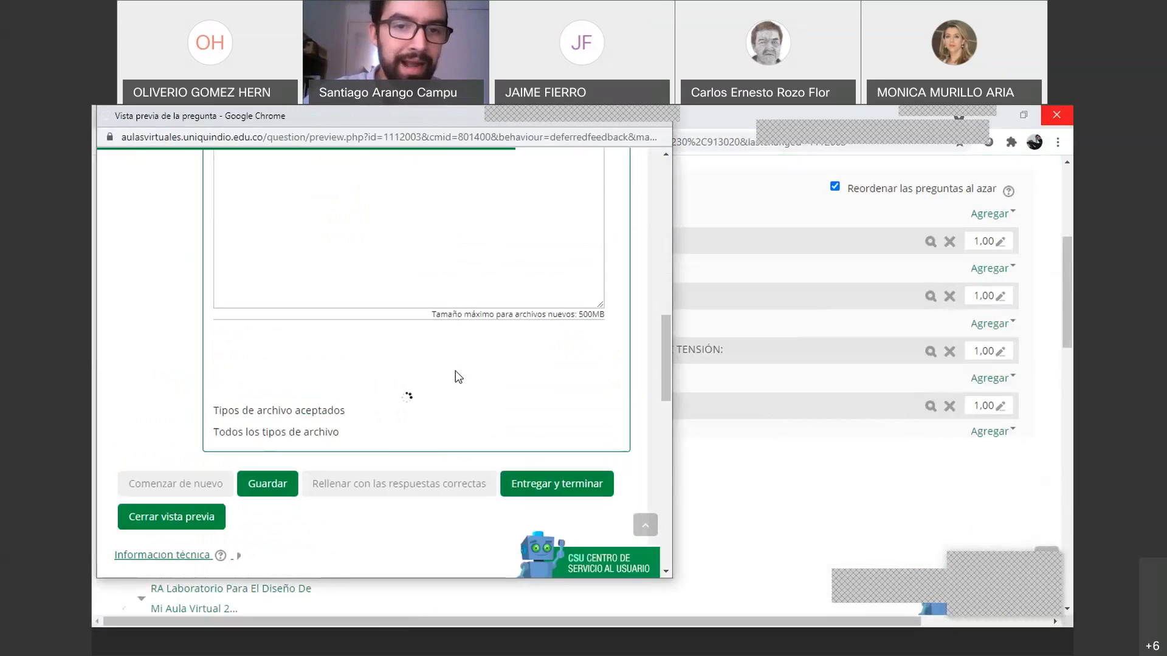
pyautogui.scroll(-3, 254, 413)
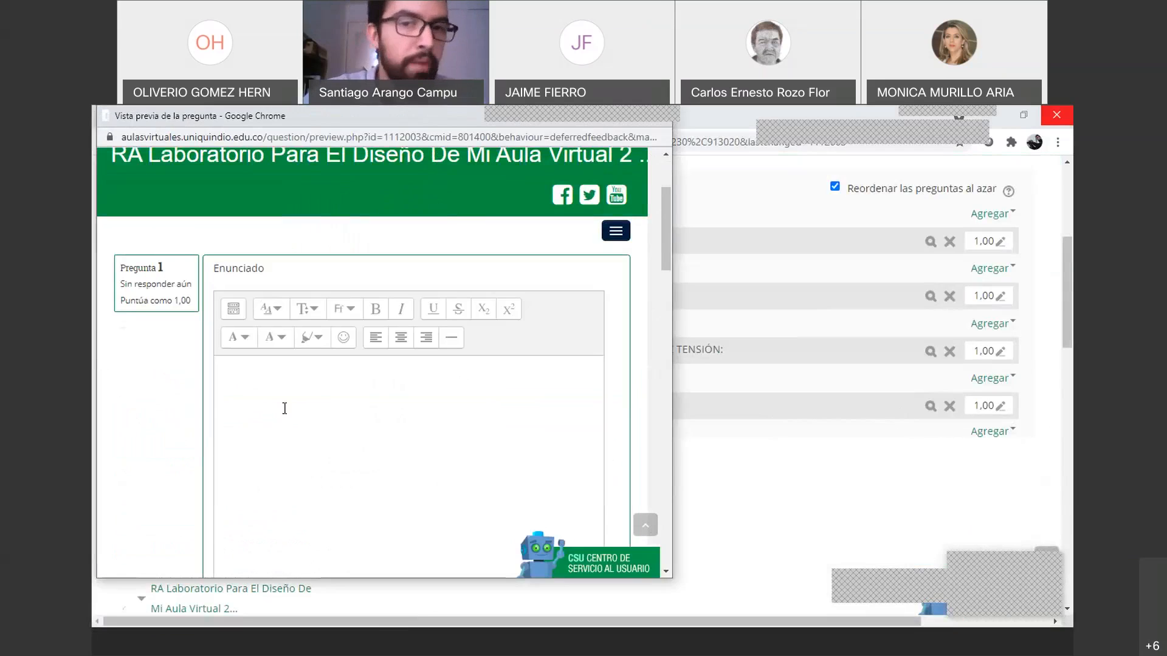
pyautogui.scroll(-1, 413, 371)
pyautogui.scroll(-2, 425, 369)
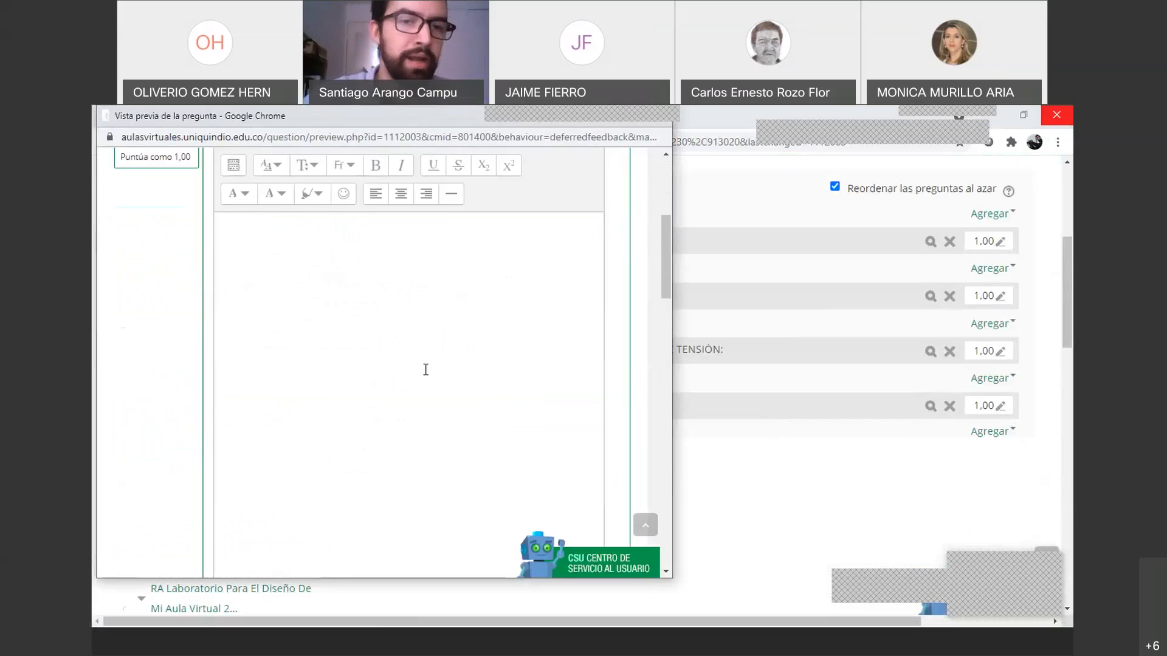
pyautogui.scroll(-10, 426, 370)
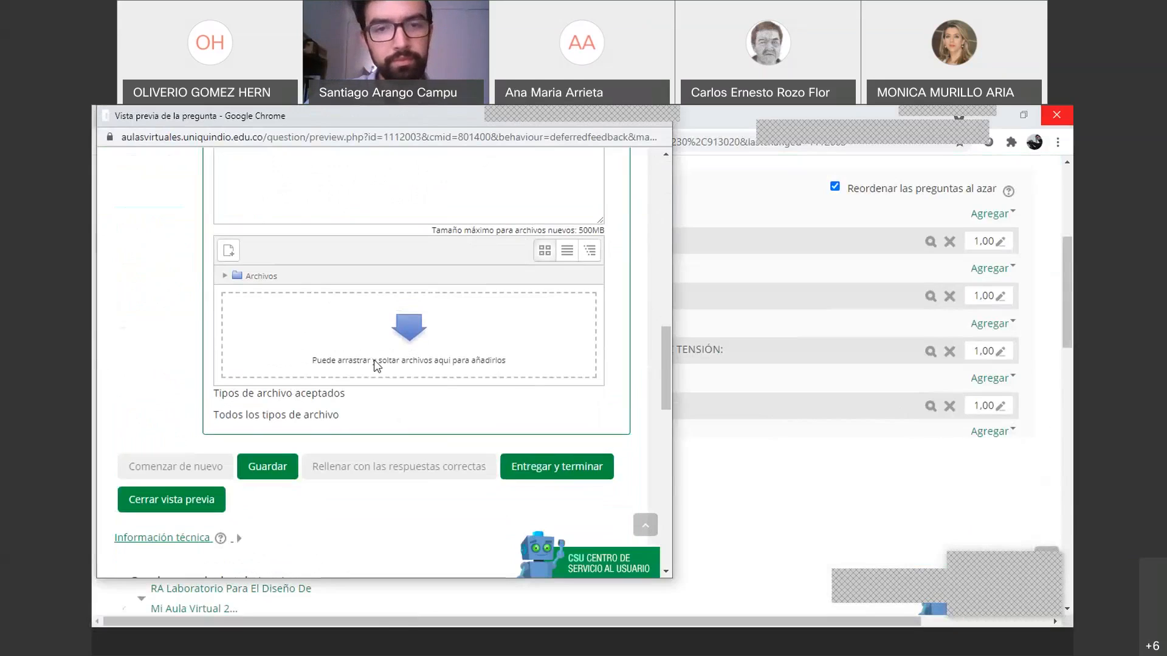
pyautogui.scroll(10, 376, 362)
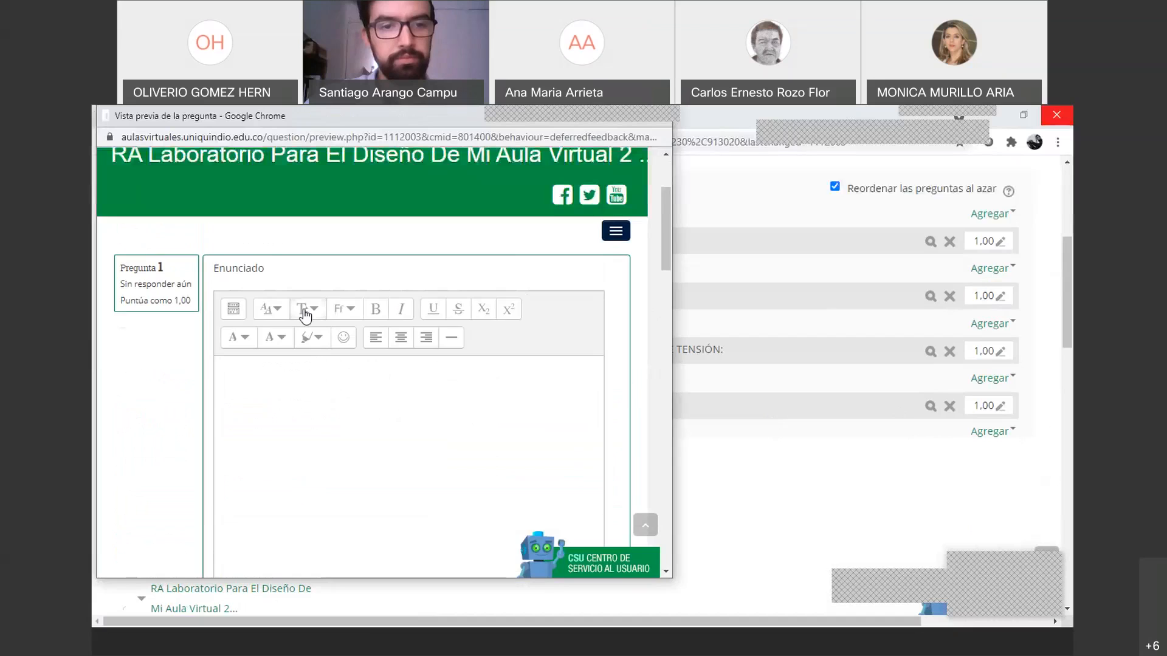
pyautogui.scroll(-5, 304, 316)
pyautogui.scroll(4, 305, 317)
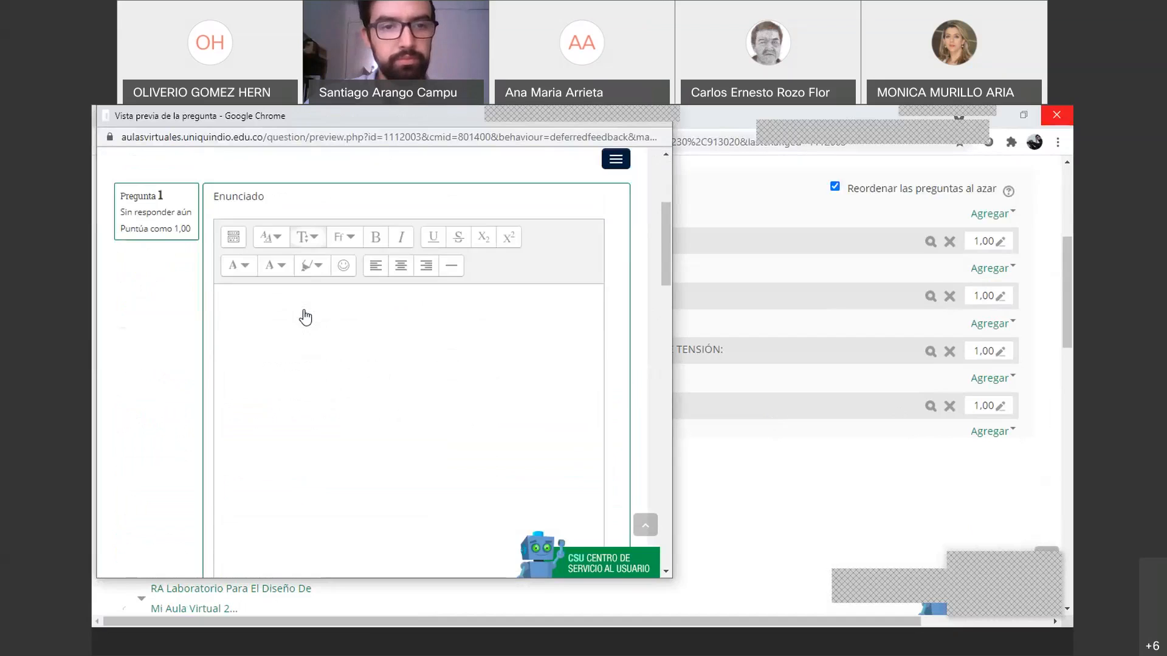
pyautogui.click(234, 236)
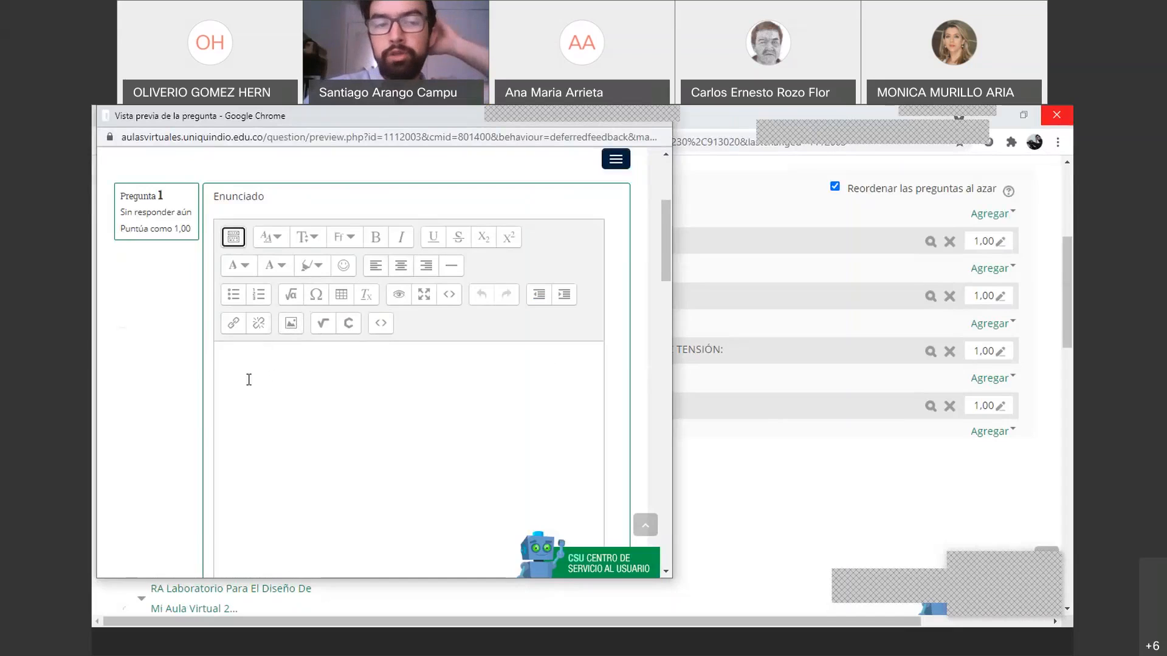
# Dismiss the link dialog and type TEXTO in the answer box
pyautogui.click(233, 330)
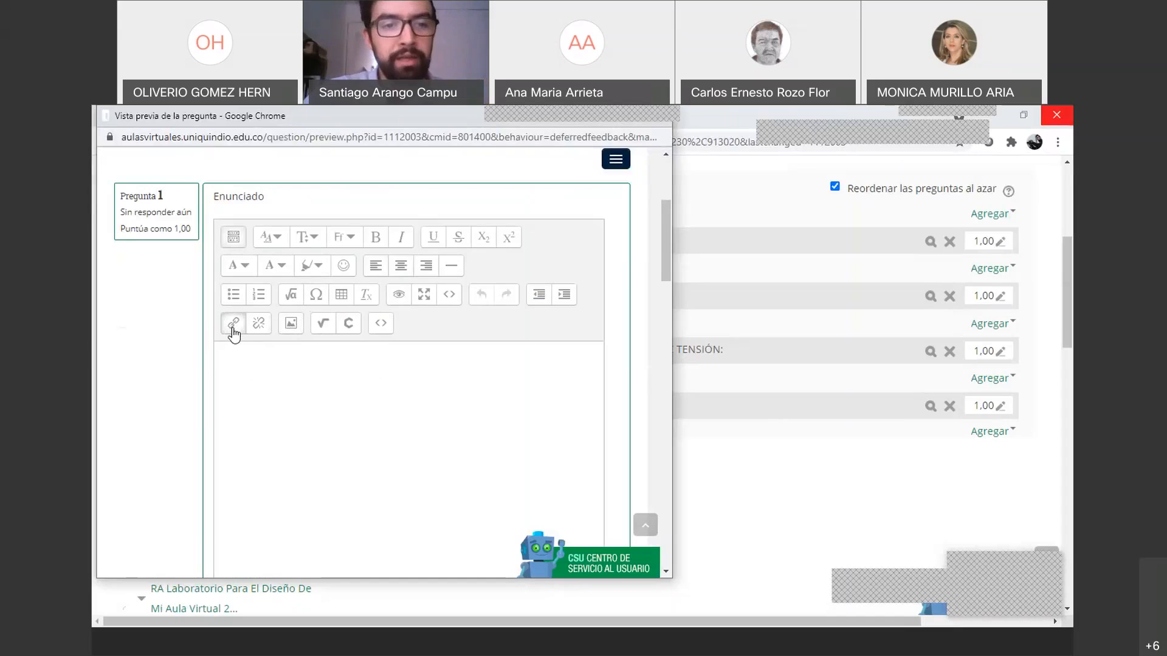
pyautogui.click(473, 284)
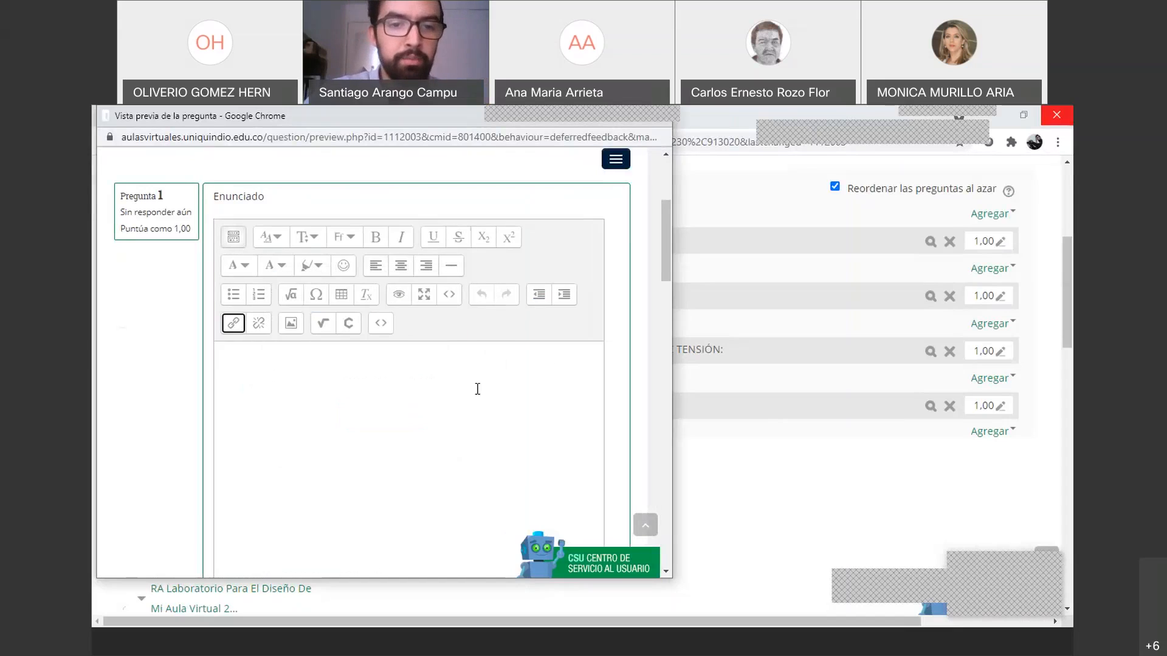
pyautogui.scroll(2, 478, 389)
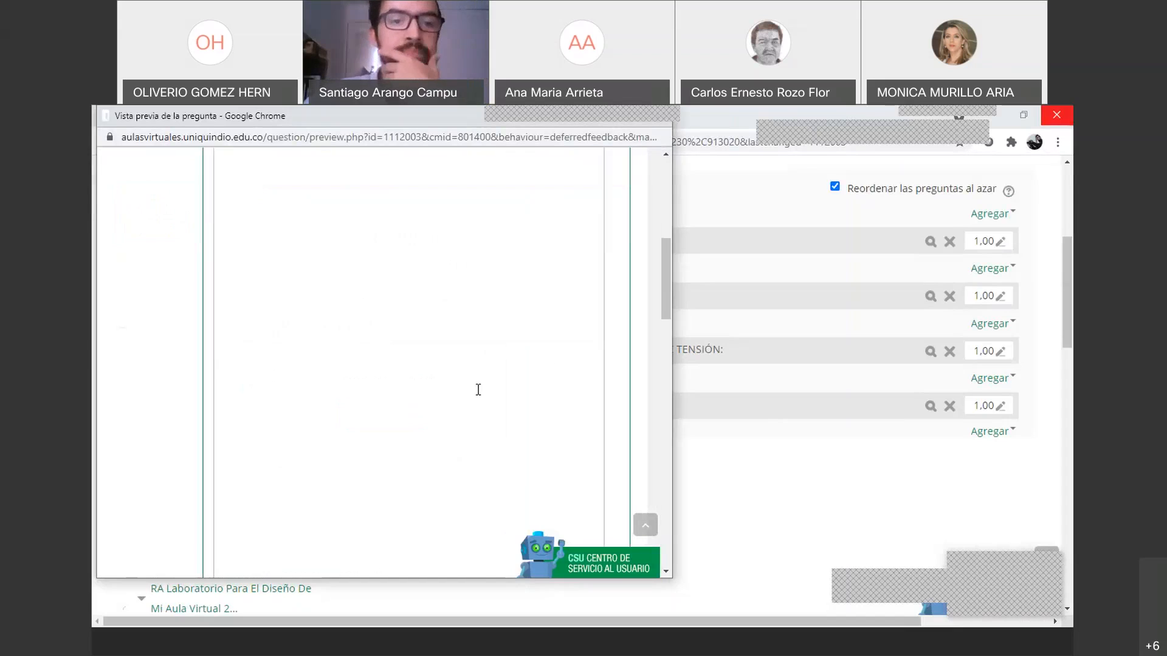
pyautogui.click(301, 445)
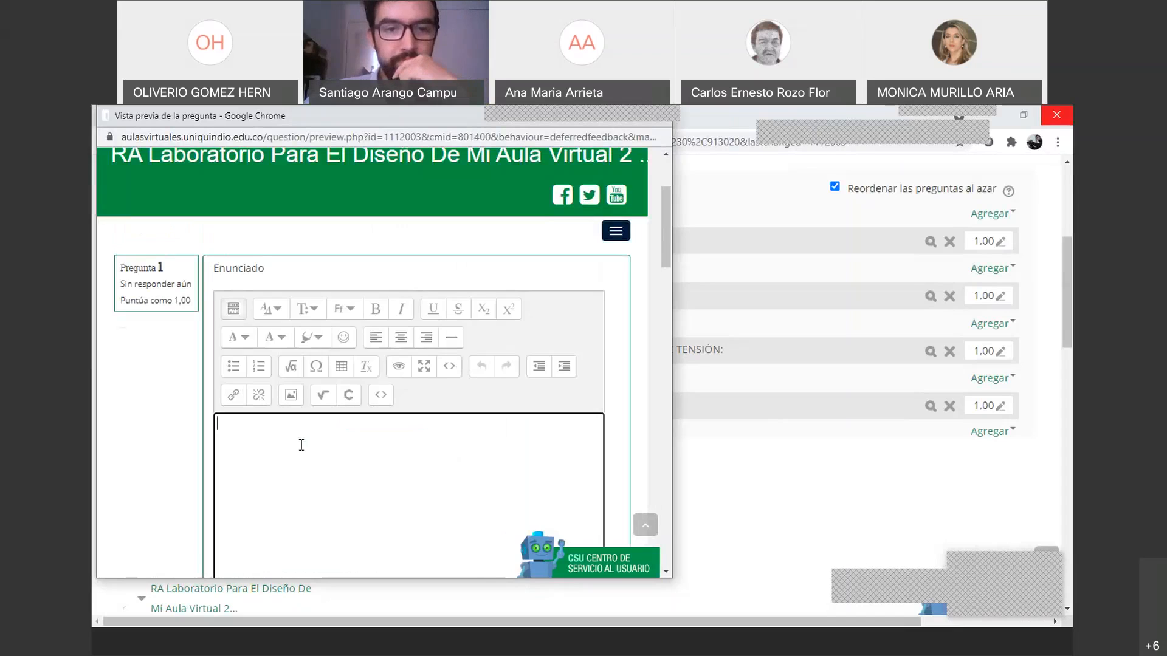
pyautogui.write('TEXTO')
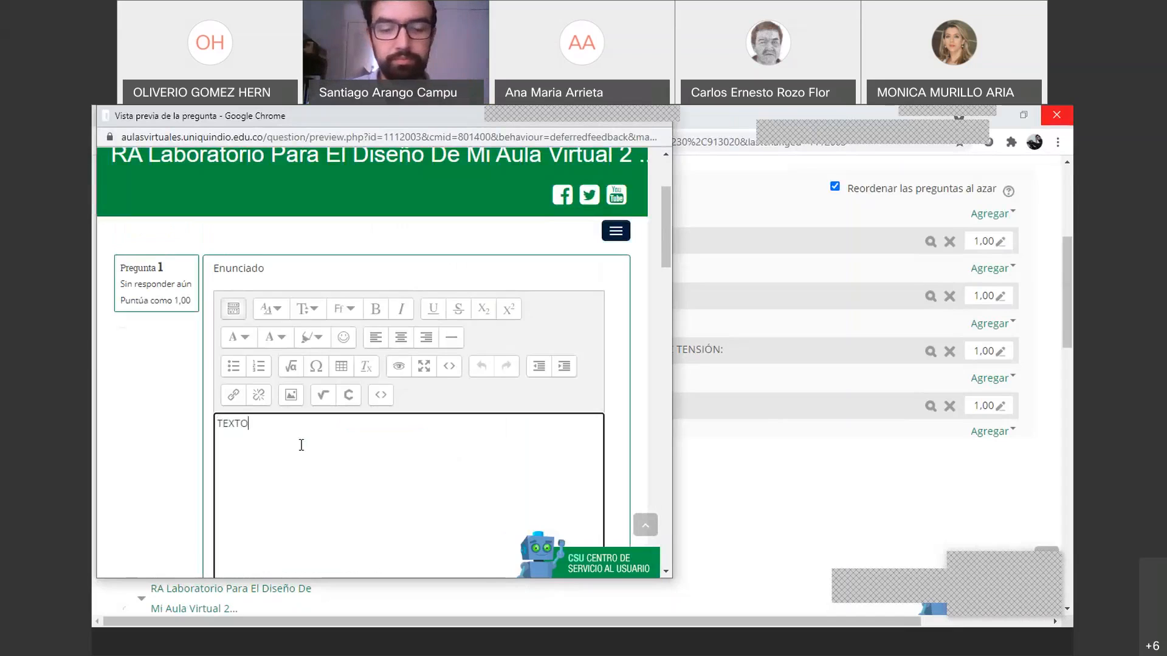
# Copy TEXTO and paste it repeatedly to fill two lines of the answer
pyautogui.hotkey('ctrl', 'a')
pyautogui.click(302, 444)
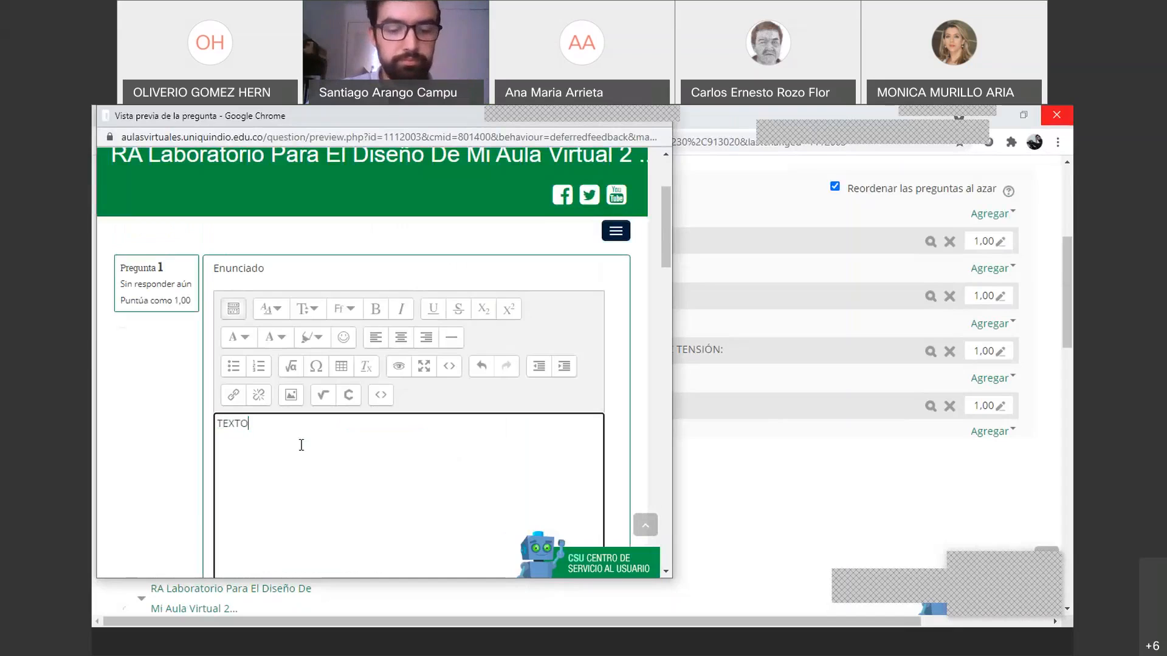
pyautogui.hotkey('ctrl', 'v')
pyautogui.hotkey('ctrl', 'v')
pyautogui.hotkey('ctrl', 'v')
pyautogui.hotkey('ctrl', 'v')
pyautogui.hotkey('ctrl', 'v')
pyautogui.hotkey('ctrl', 'v')
pyautogui.hotkey('ctrl', 'v')
pyautogui.hotkey('ctrl', 'v')
pyautogui.hotkey('ctrl', 'v')
pyautogui.hotkey('ctrl', 'v')
pyautogui.hotkey('ctrl', 'v')
pyautogui.hotkey('ctrl', 'v')
pyautogui.hotkey('ctrl', 'v')
pyautogui.hotkey('ctrl', 'v')
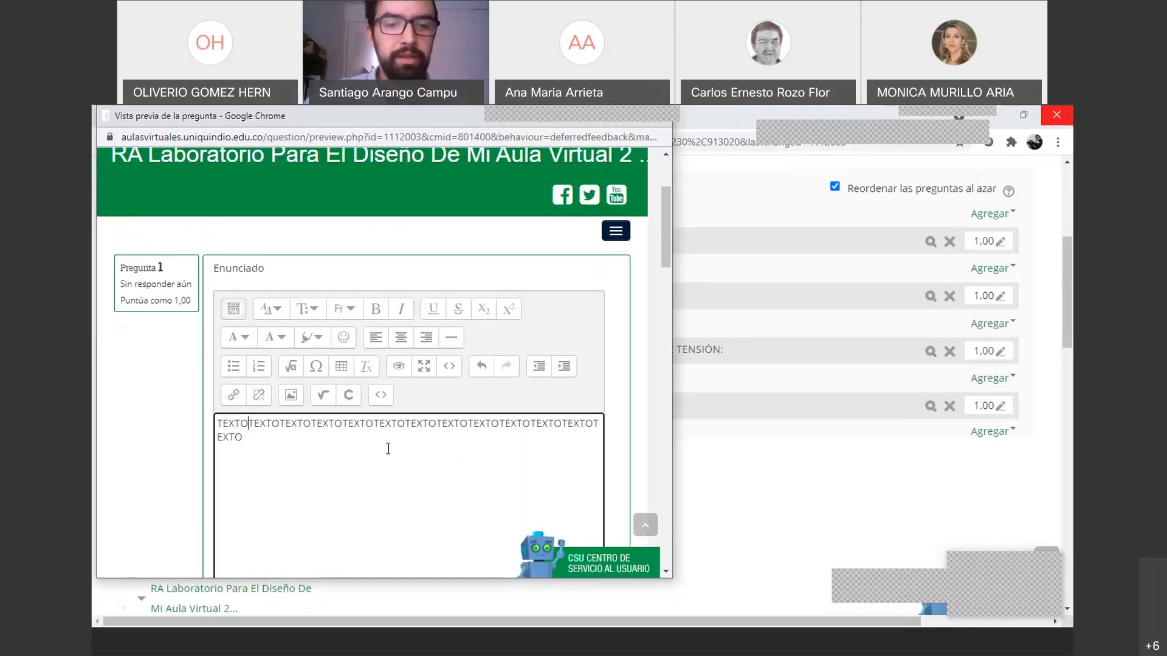
pyautogui.hotkey('ctrl', 'v')
pyautogui.hotkey('ctrl', 'v')
pyautogui.hotkey('ctrl', 'v')
pyautogui.hotkey('ctrl', 'v')
pyautogui.scroll(-2, 431, 432)
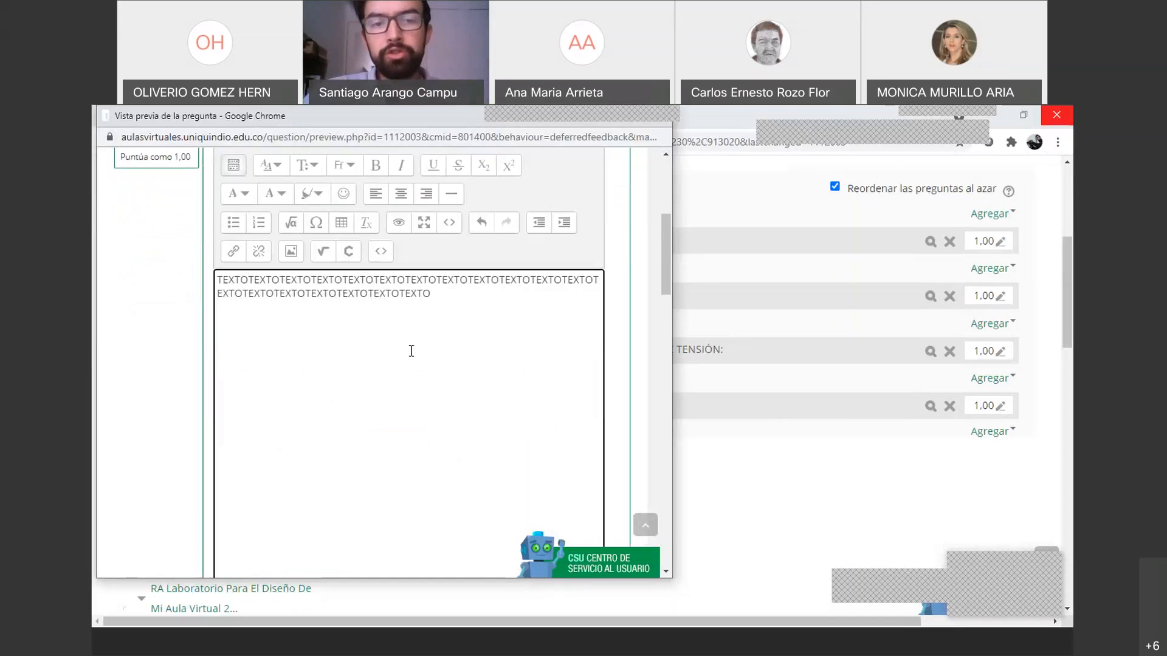
pyautogui.scroll(-5, 411, 351)
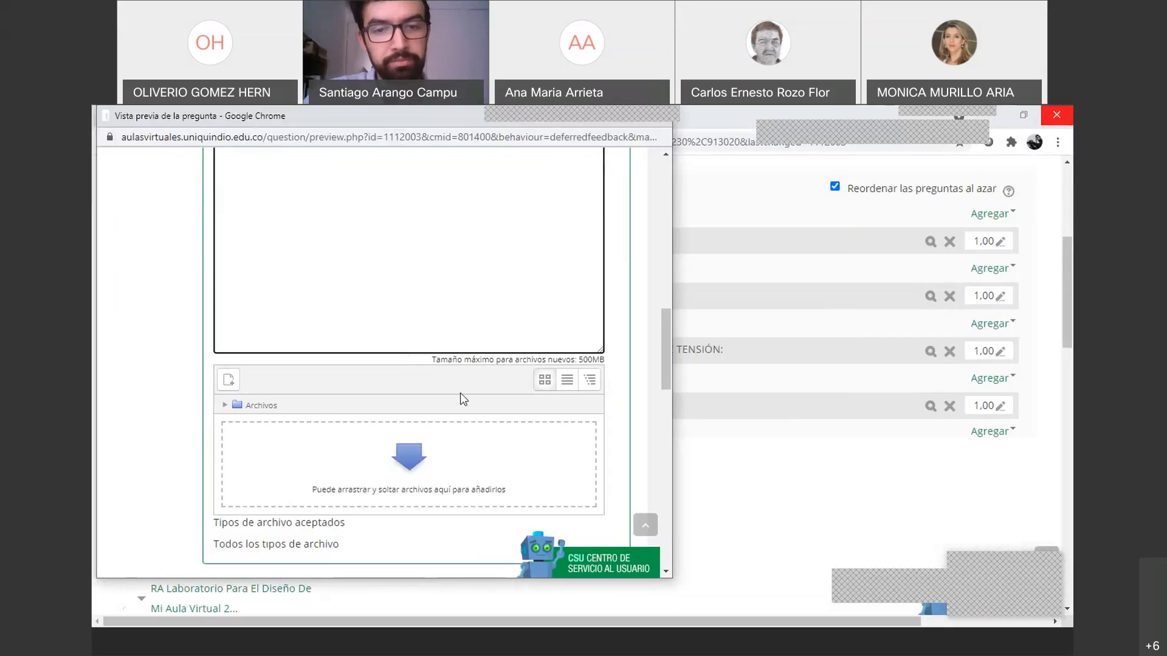
pyautogui.scroll(10, 479, 424)
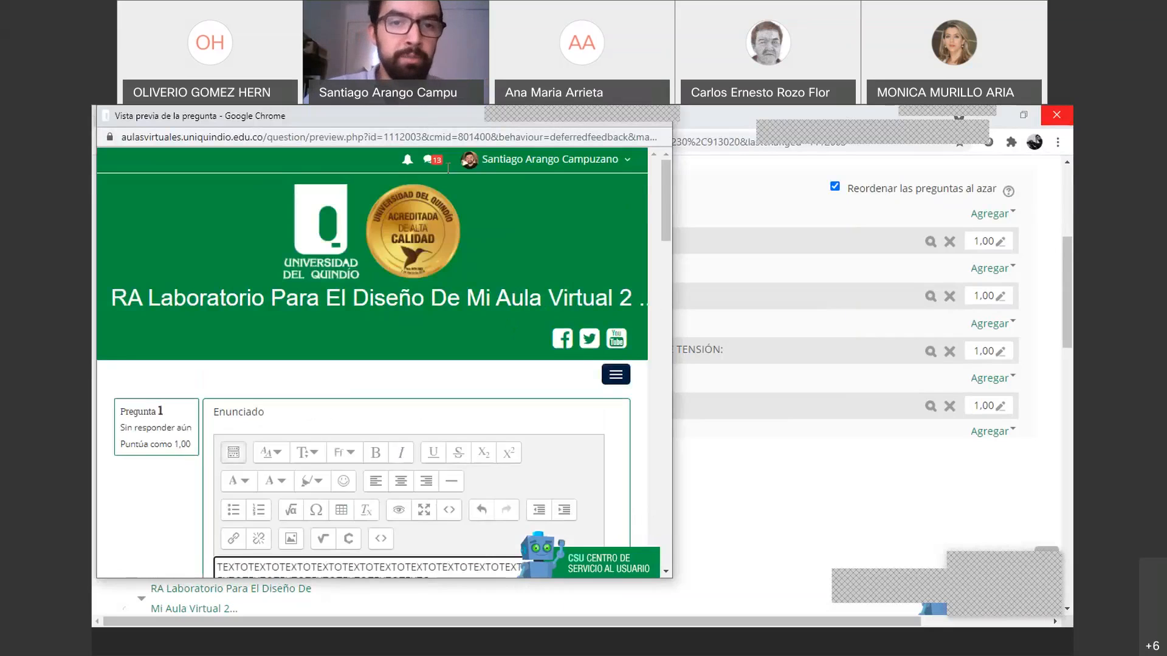
pyautogui.moveTo(428, 123); pyautogui.dragTo(441, 158)
# Close the p1 preview and look over the quiz's four questions
pyautogui.click(657, 146)
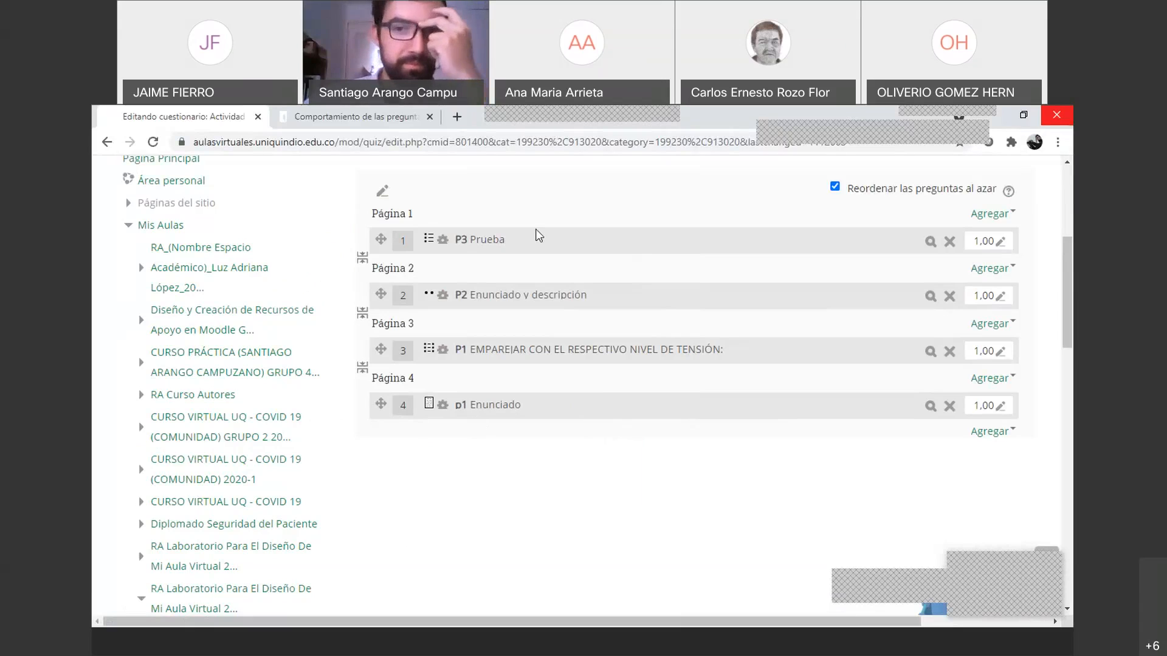
pyautogui.scroll(1, 604, 301)
pyautogui.scroll(3, 606, 307)
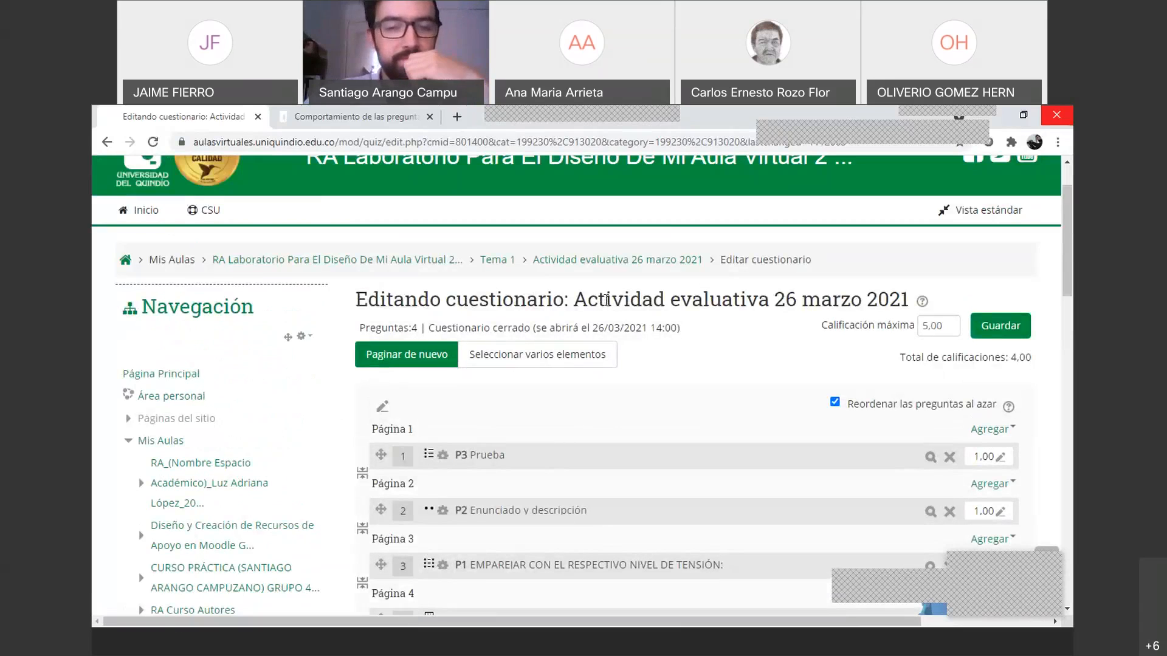
pyautogui.scroll(-1, 606, 300)
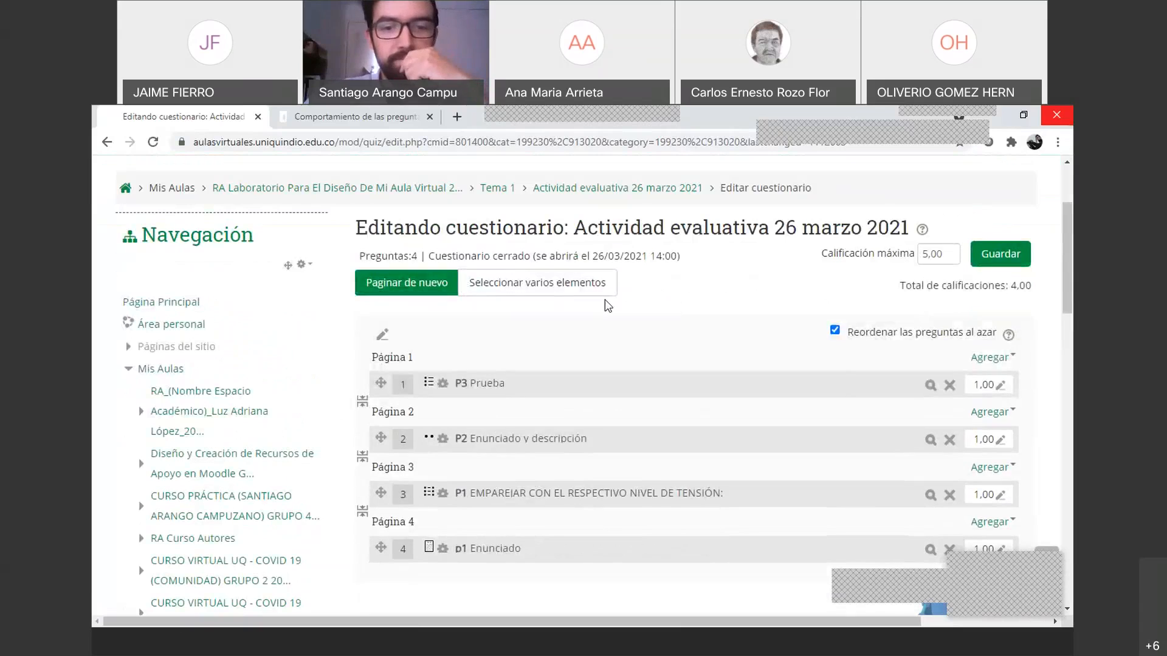